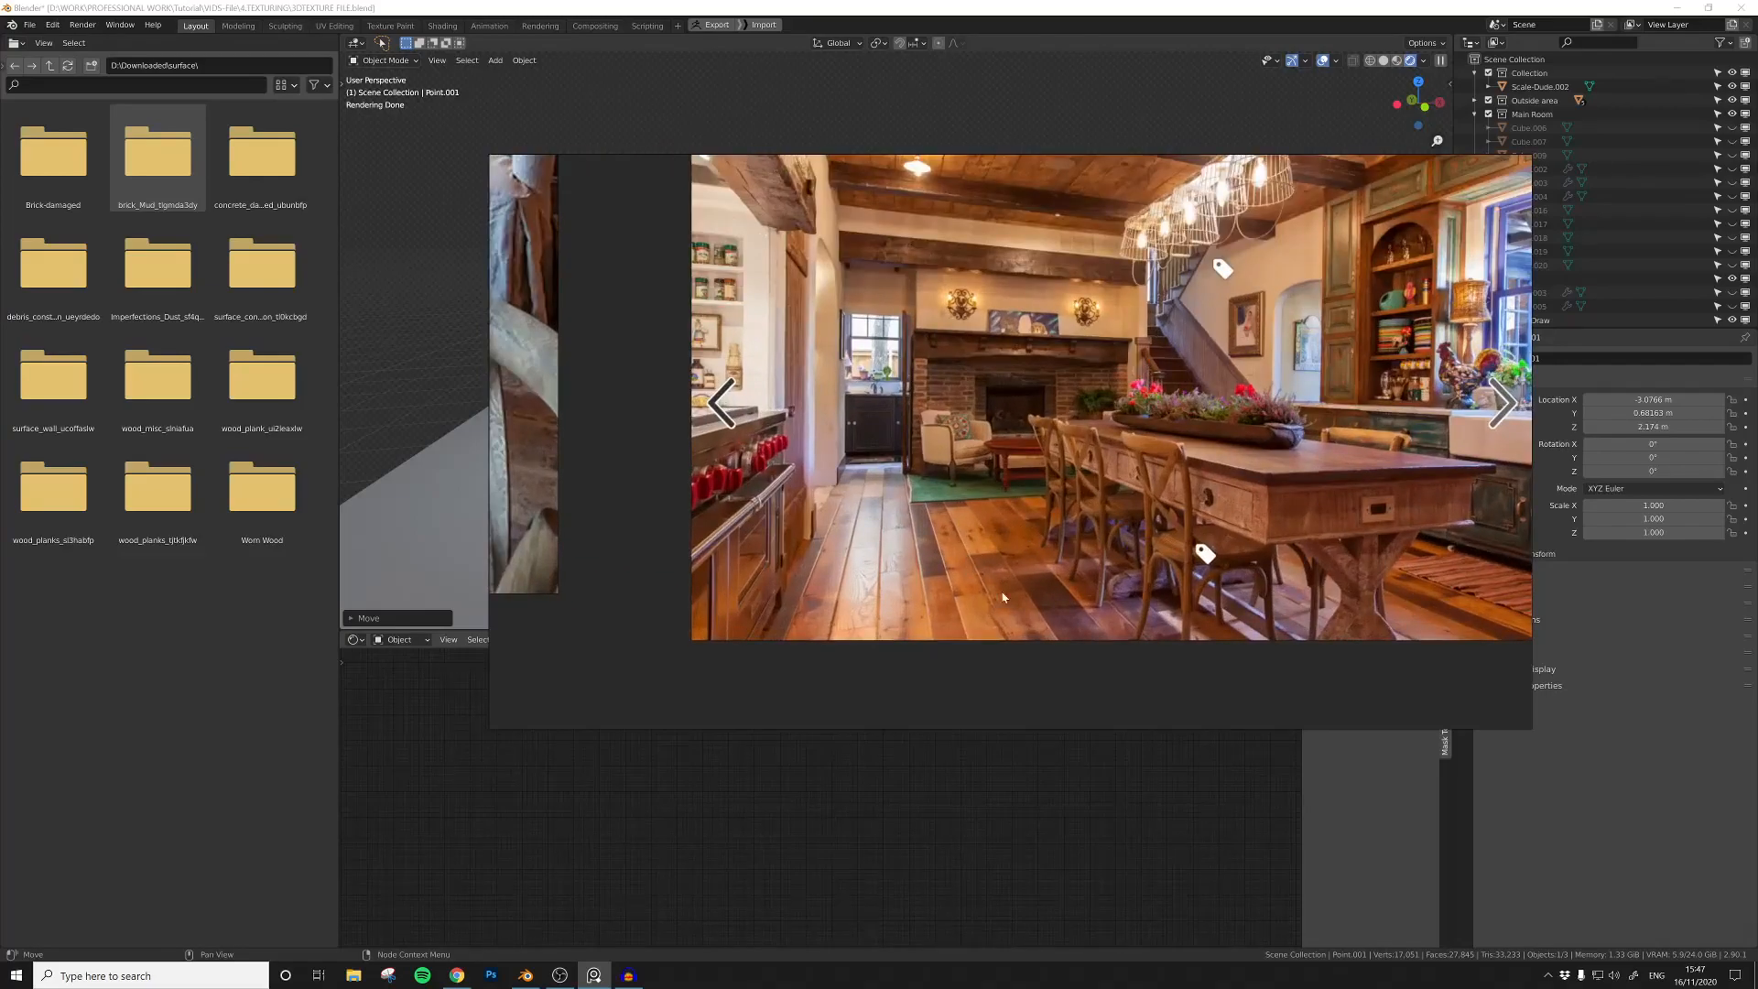
Step: Check the farmhouse kitchen floor reference image and open the wood_misc_siniafua texture folder
scroll(940, 539, down, 2)
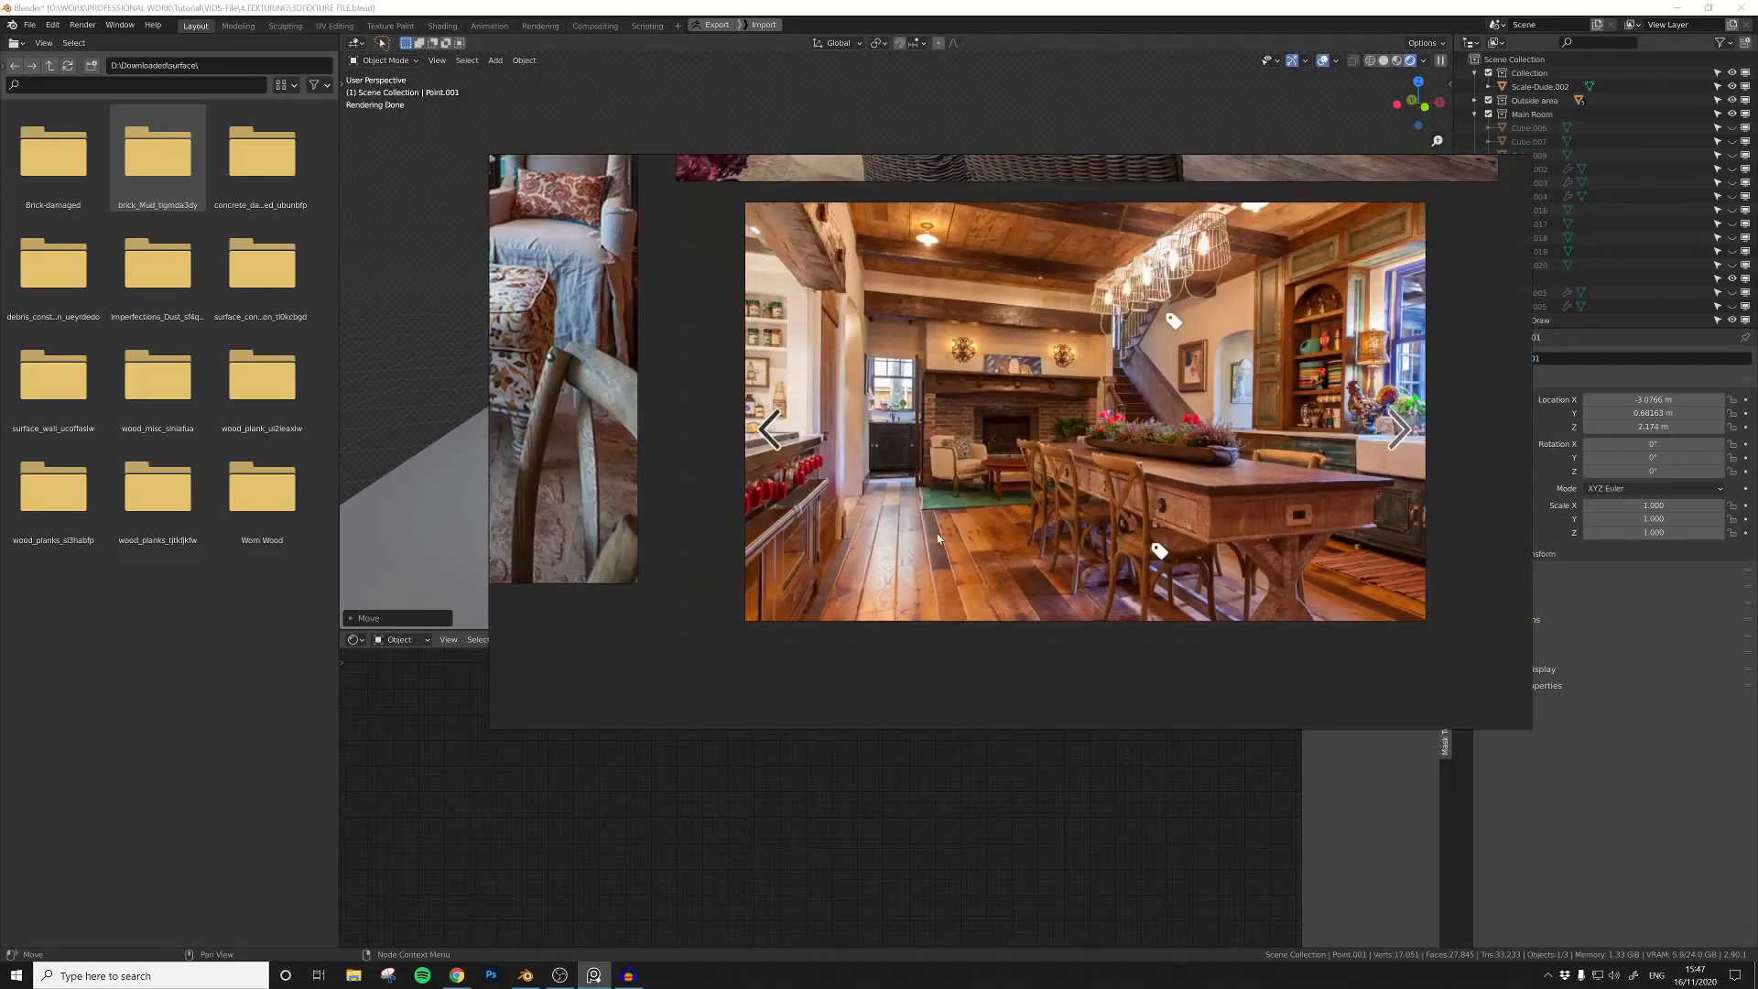
middle_drag(837, 458, 909, 463)
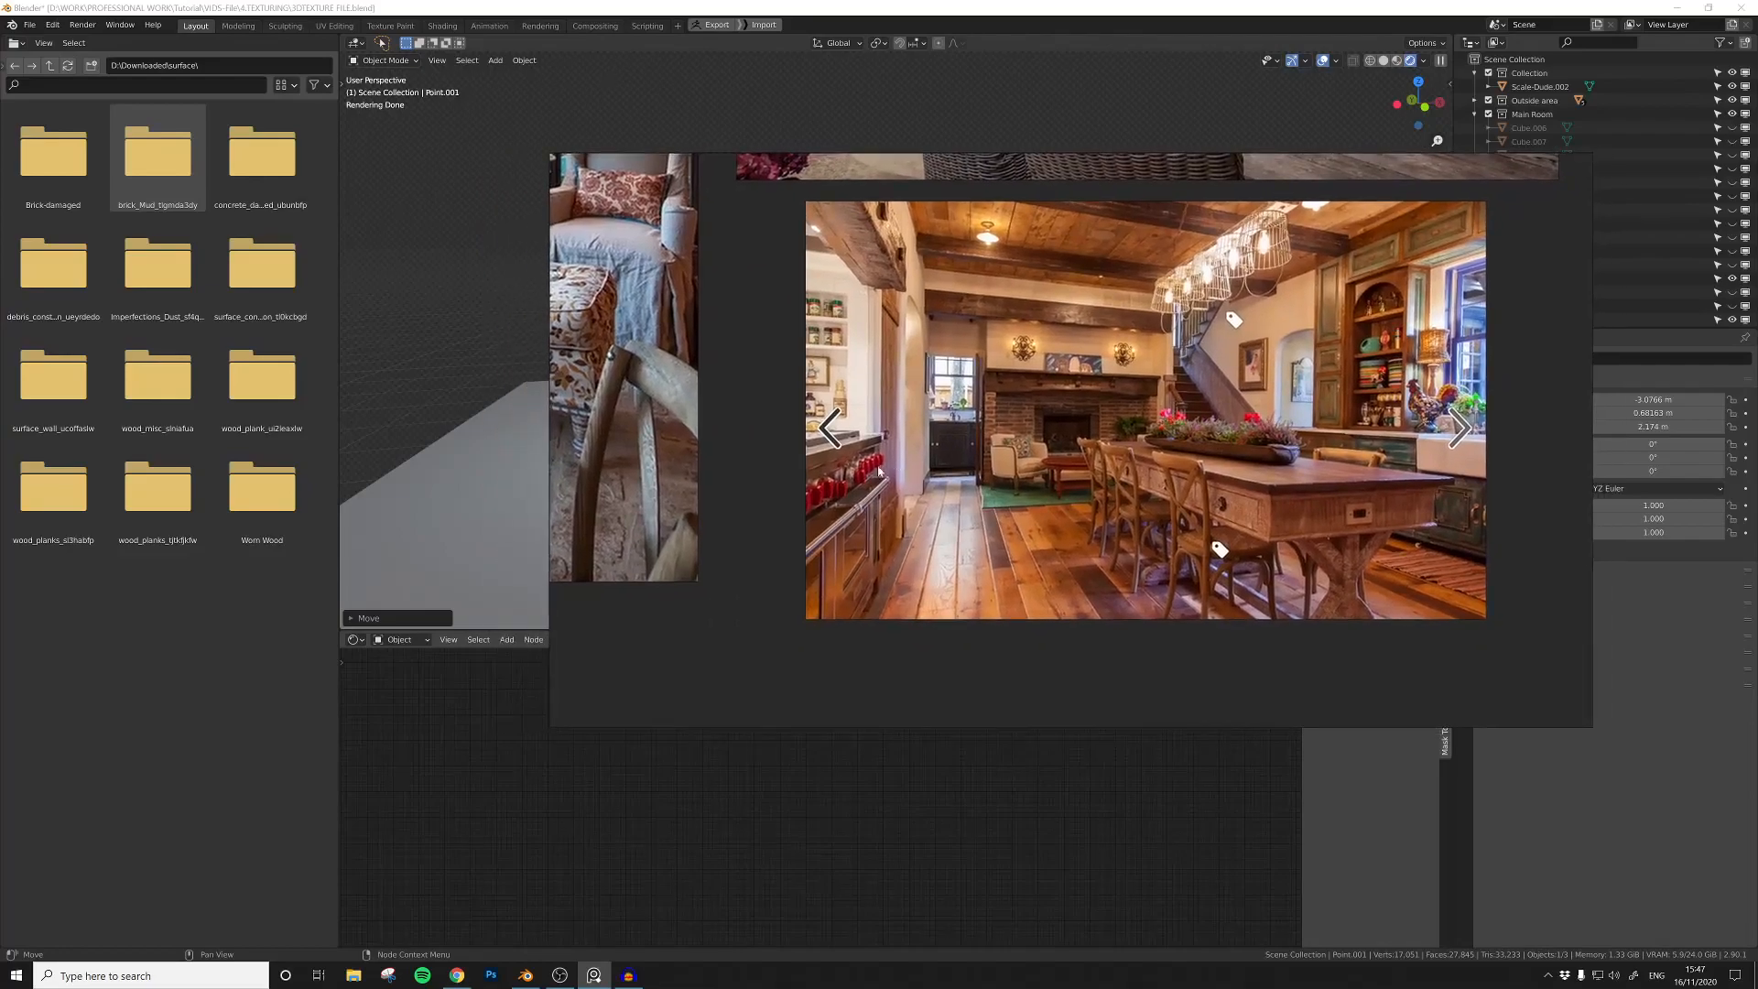
double_click(173, 383)
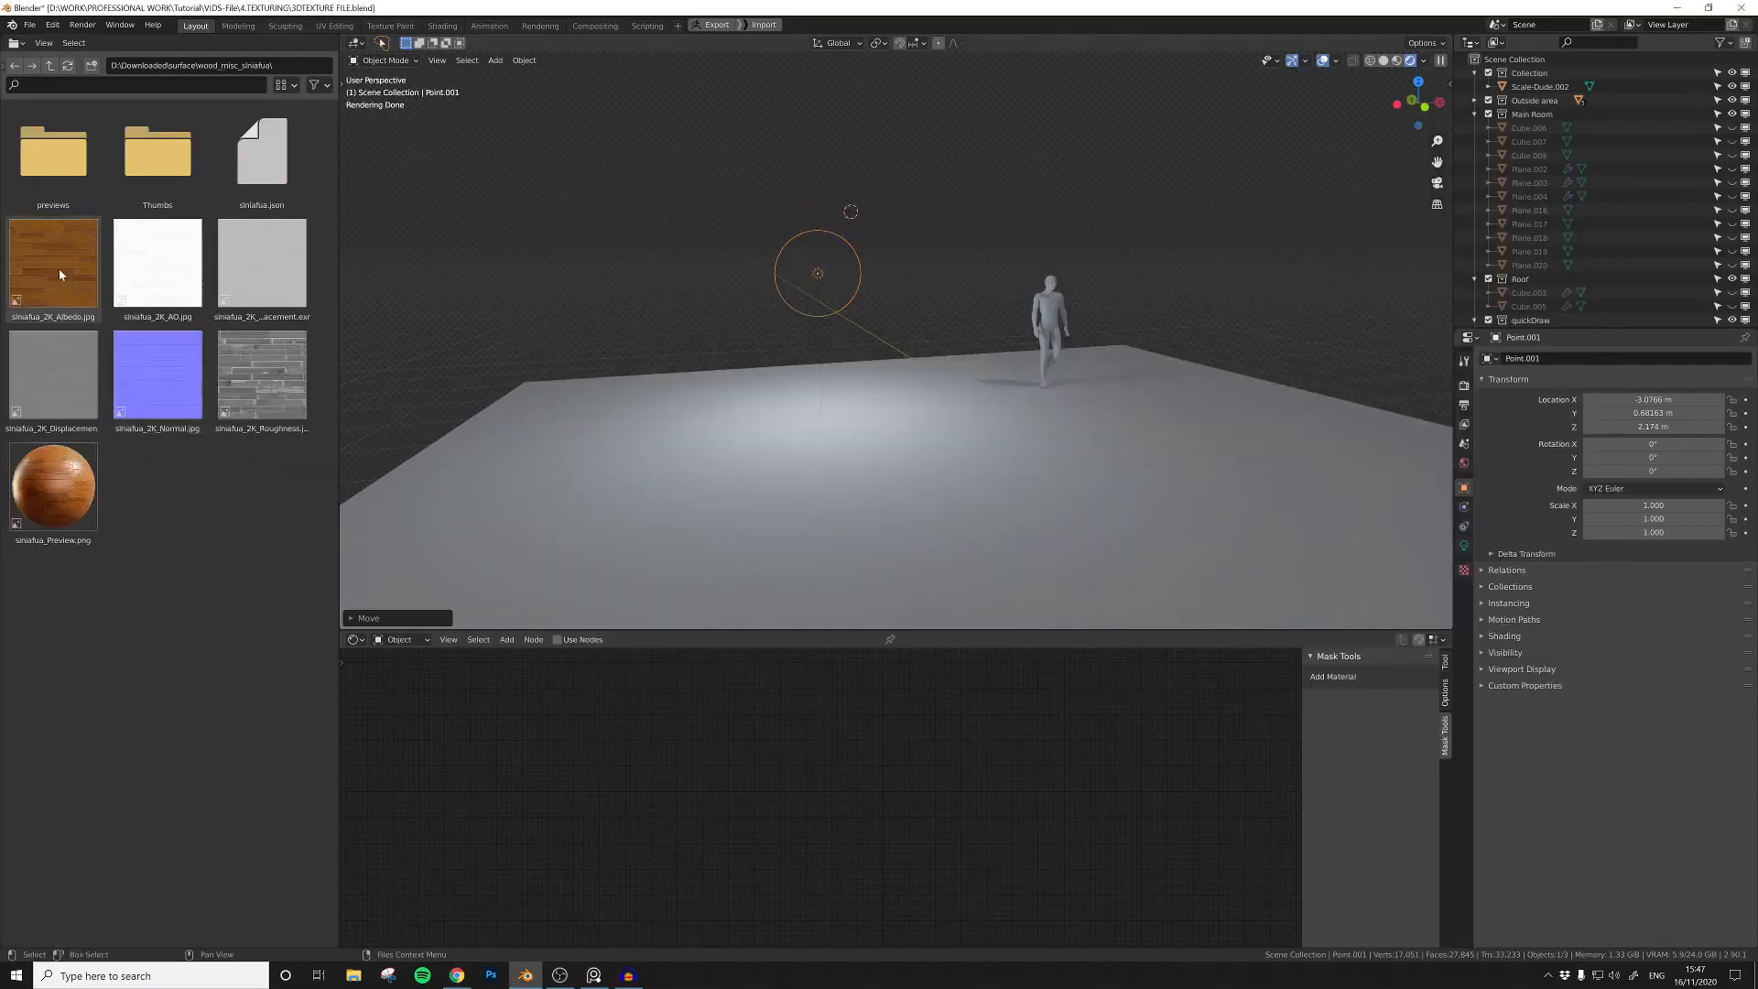
Step: Select the floor plane and create a new material in a new material slot for it
click(1104, 493)
click(1464, 603)
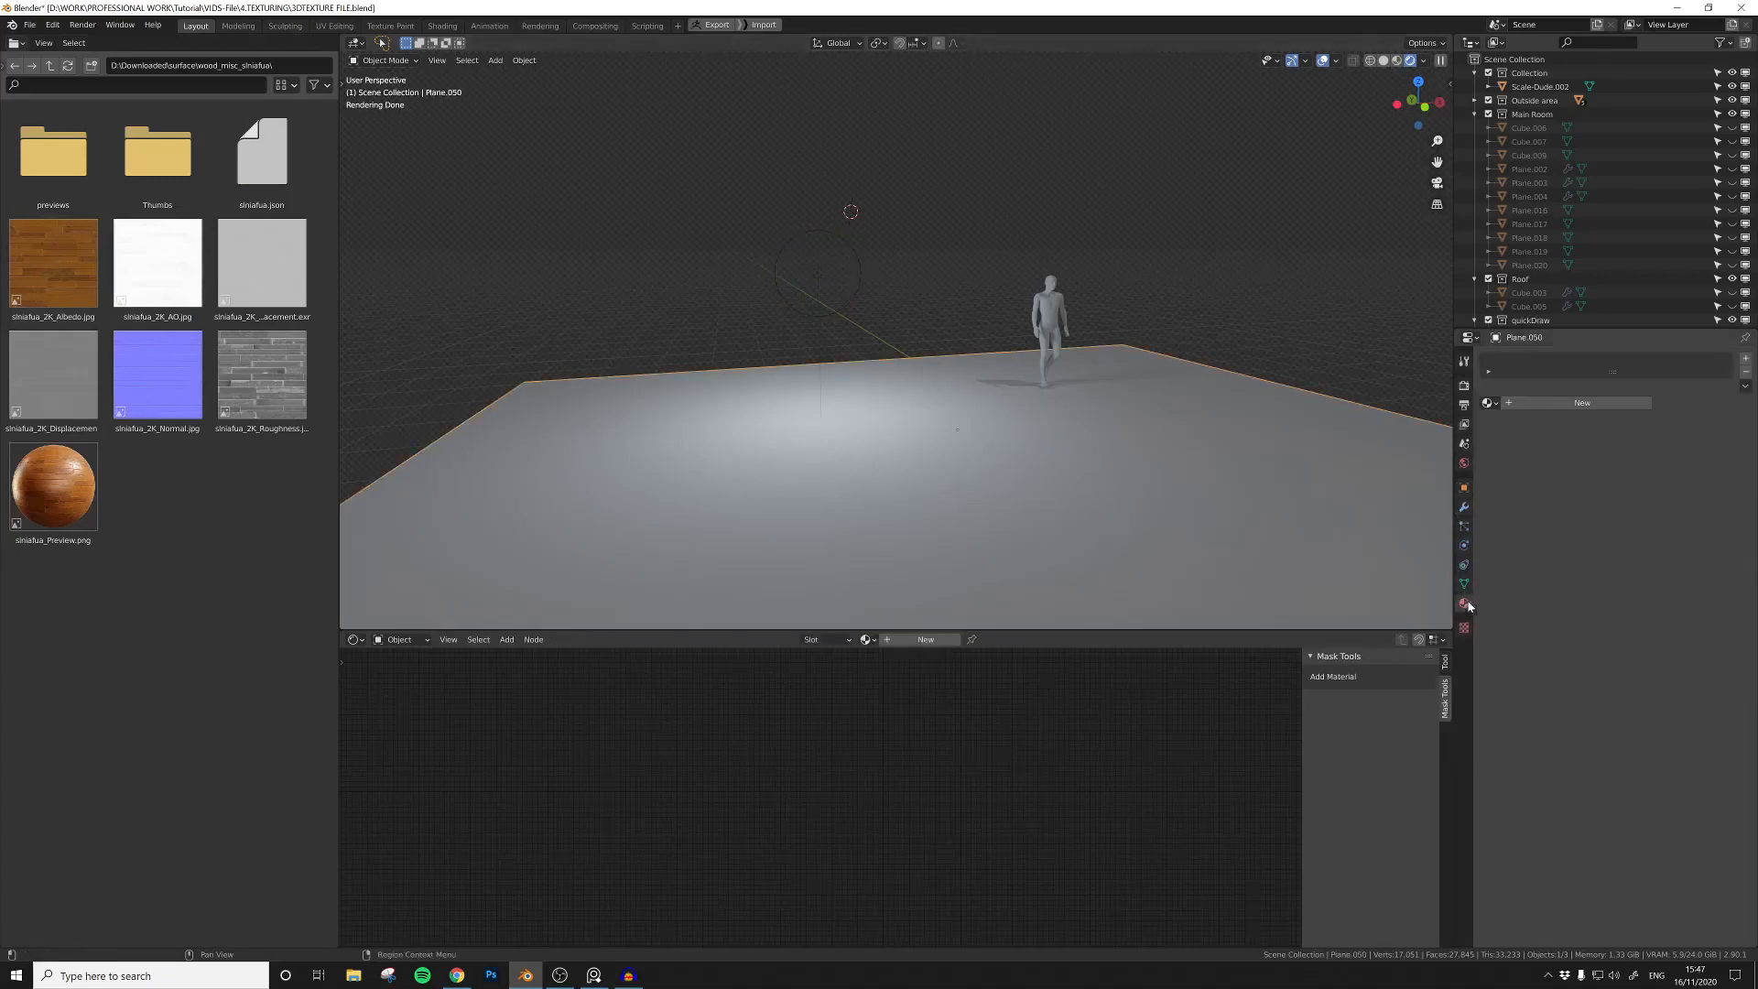
click(1744, 358)
click(1582, 402)
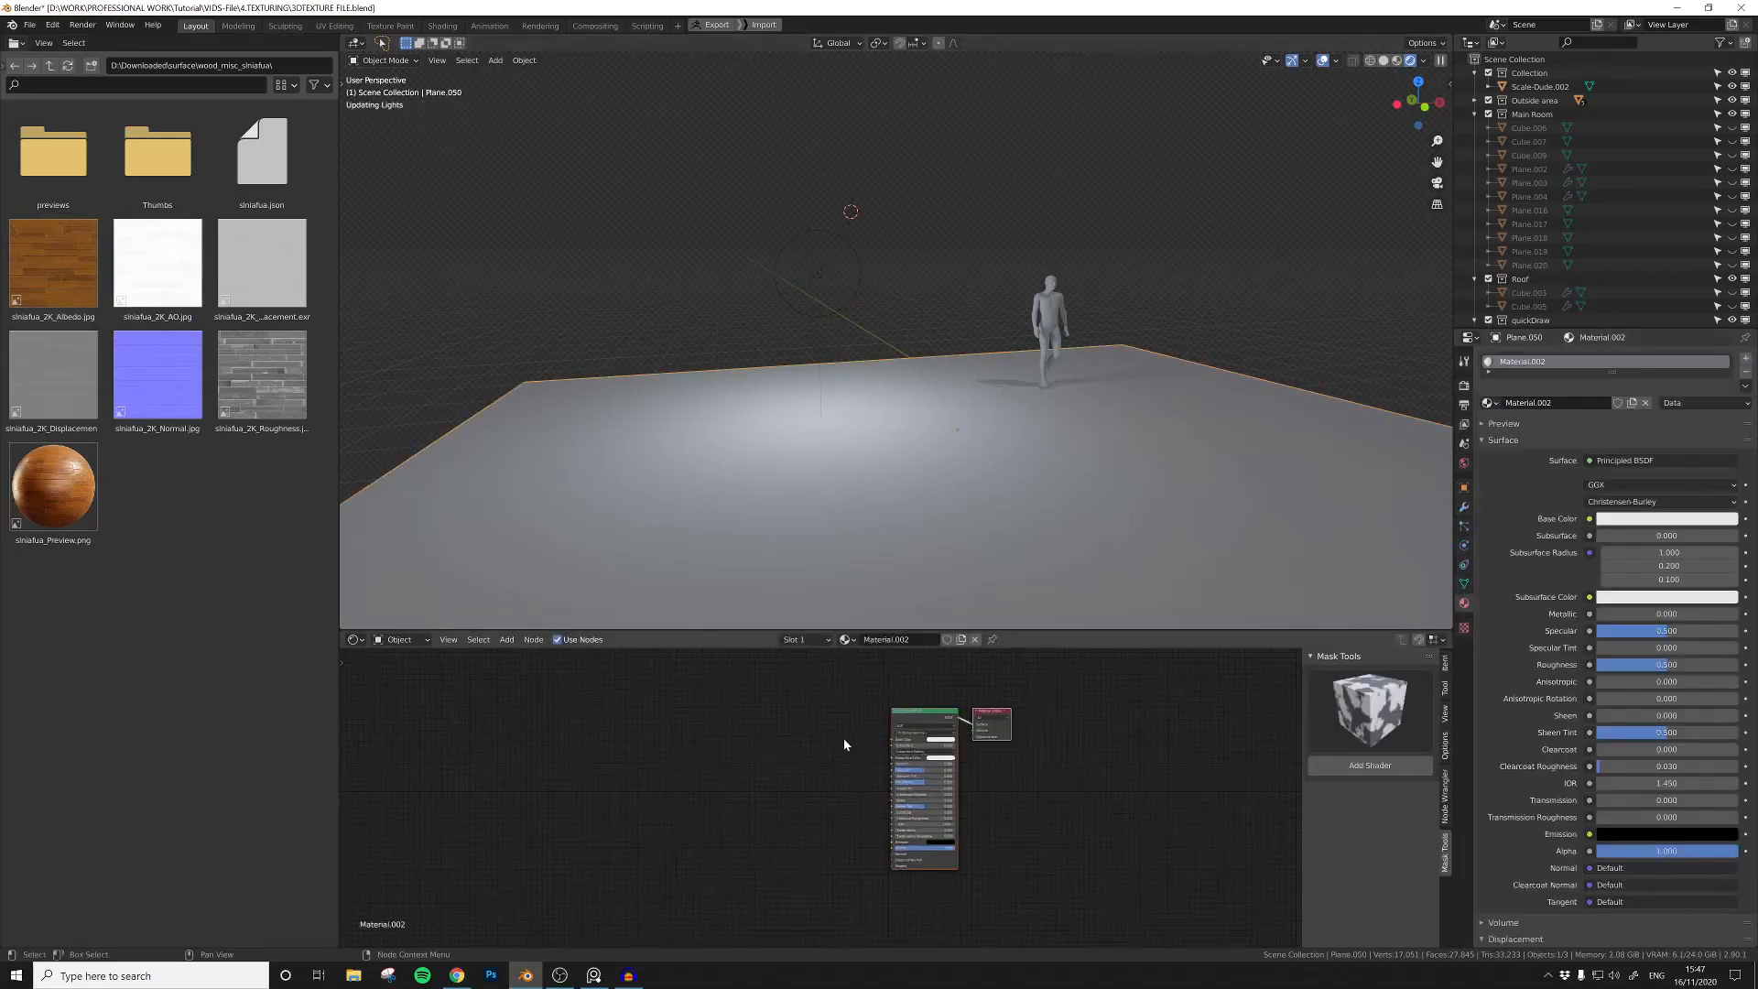
scroll(825, 728, up, 2)
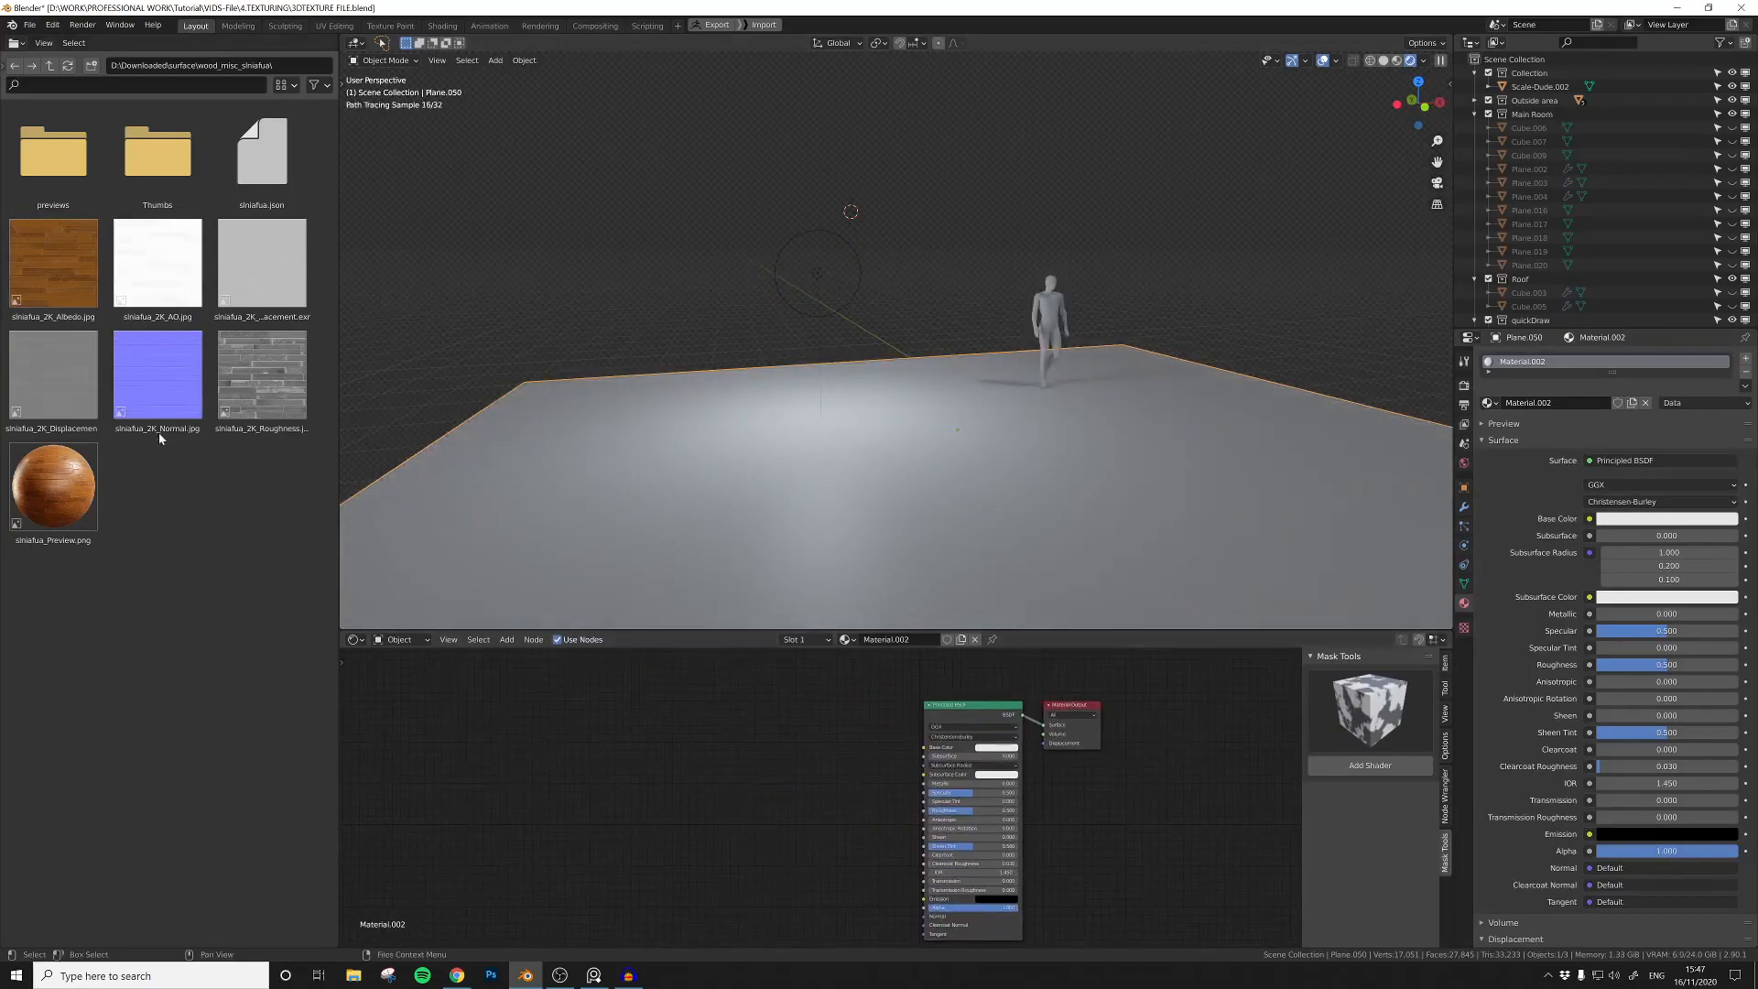
drag(69, 268, 632, 666)
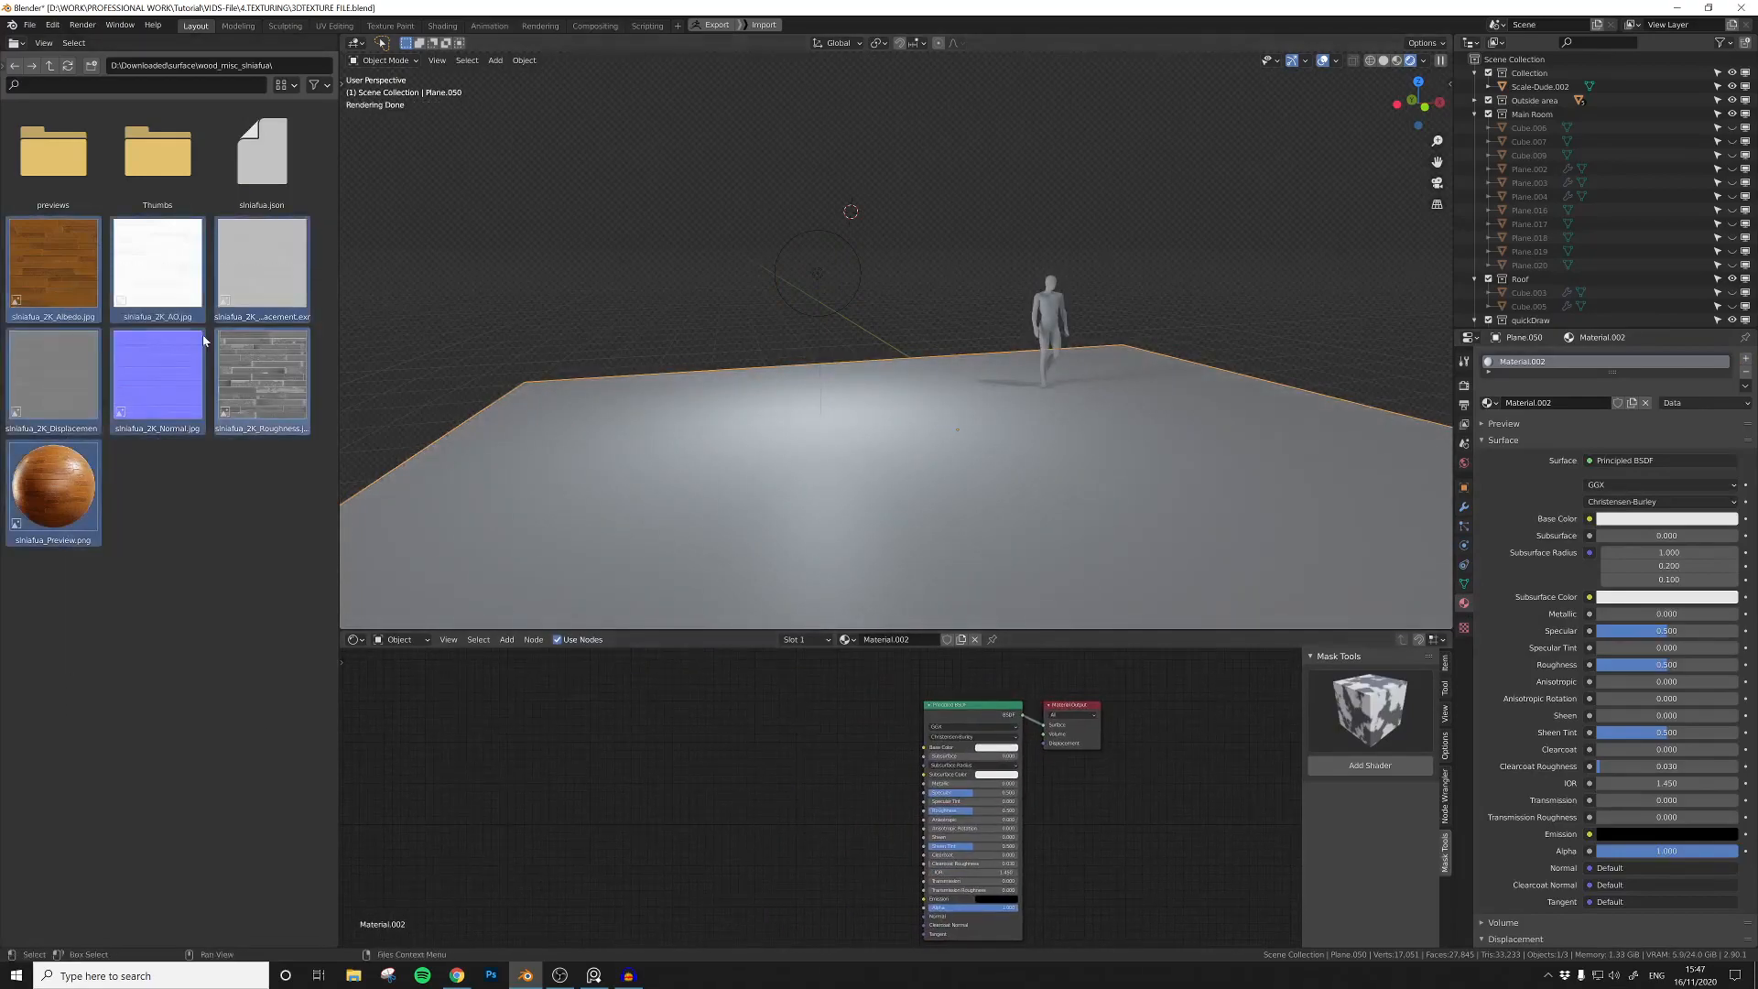
click(96, 298)
ctrl+click(145, 367)
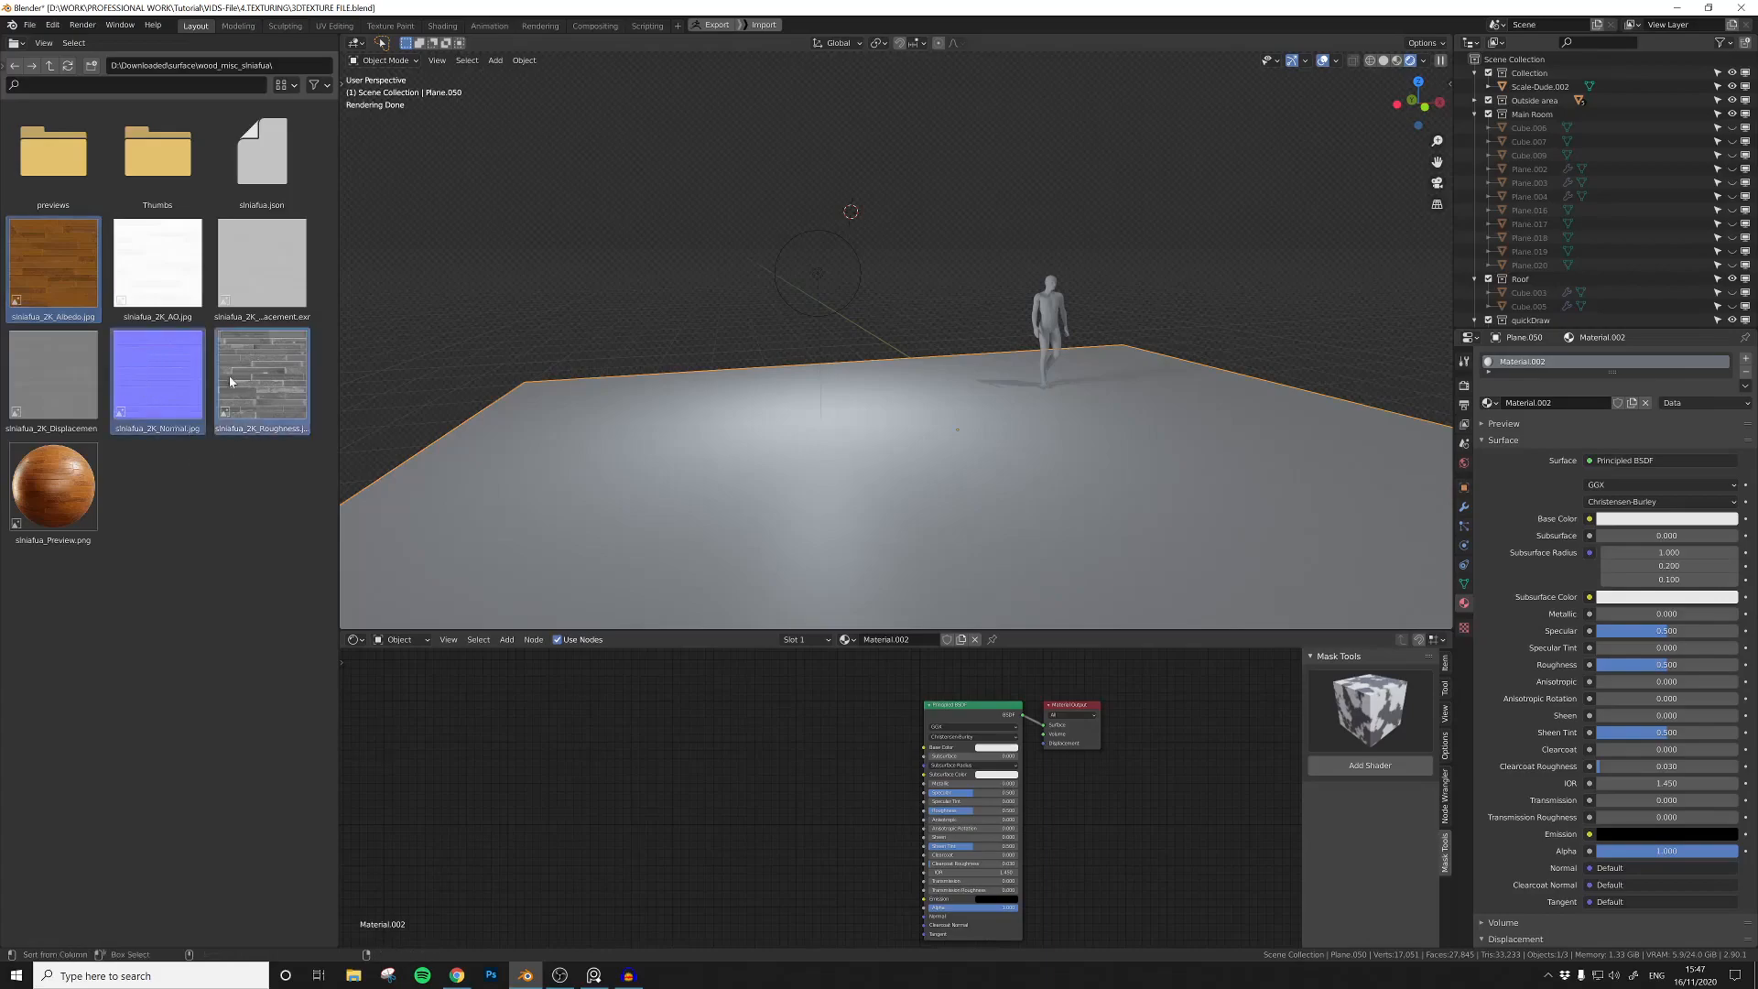
Step: Add the siniafua displacement and albedo images as texture nodes, placing the albedo above the displacement
drag(53, 375, 560, 775)
middle_drag(747, 756, 802, 728)
drag(644, 743, 597, 776)
drag(42, 293, 151, 410)
click(25, 273)
drag(46, 270, 508, 732)
drag(633, 759, 712, 665)
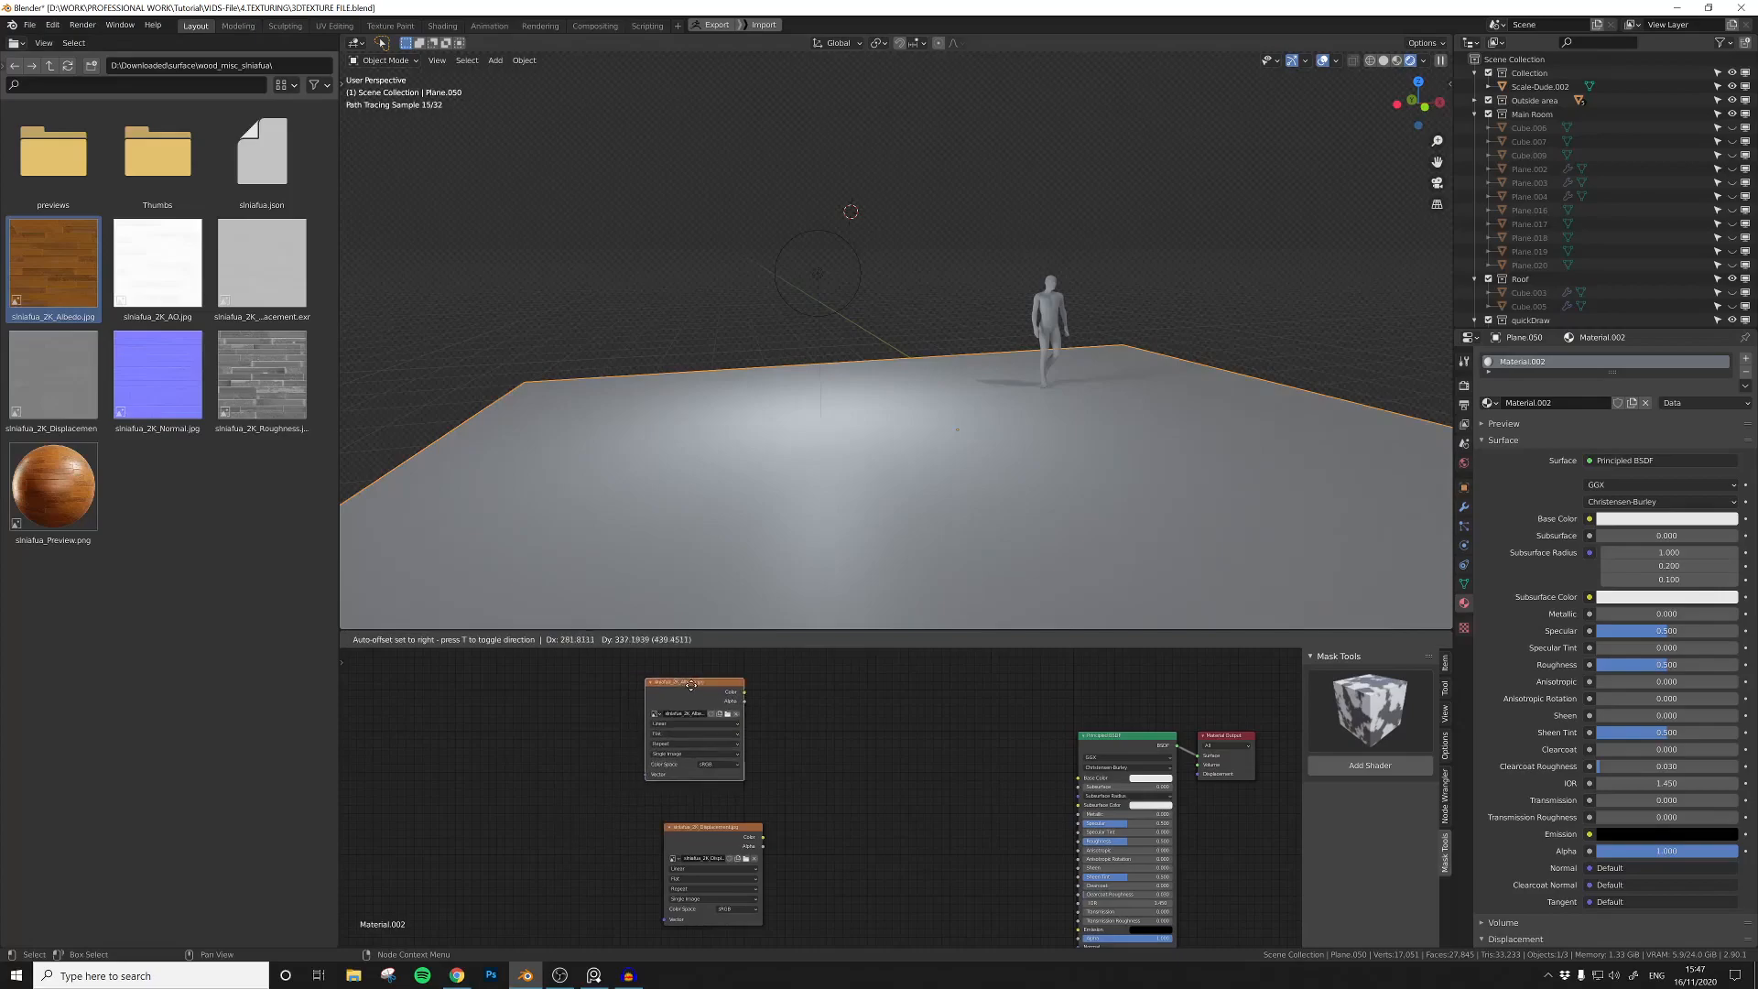
Step: Add the siniafua roughness and normal images as texture nodes and stack all four textures in a column
drag(262, 375, 908, 795)
scroll(893, 786, down, 2)
drag(743, 801, 754, 849)
drag(893, 774, 734, 757)
drag(749, 840, 731, 820)
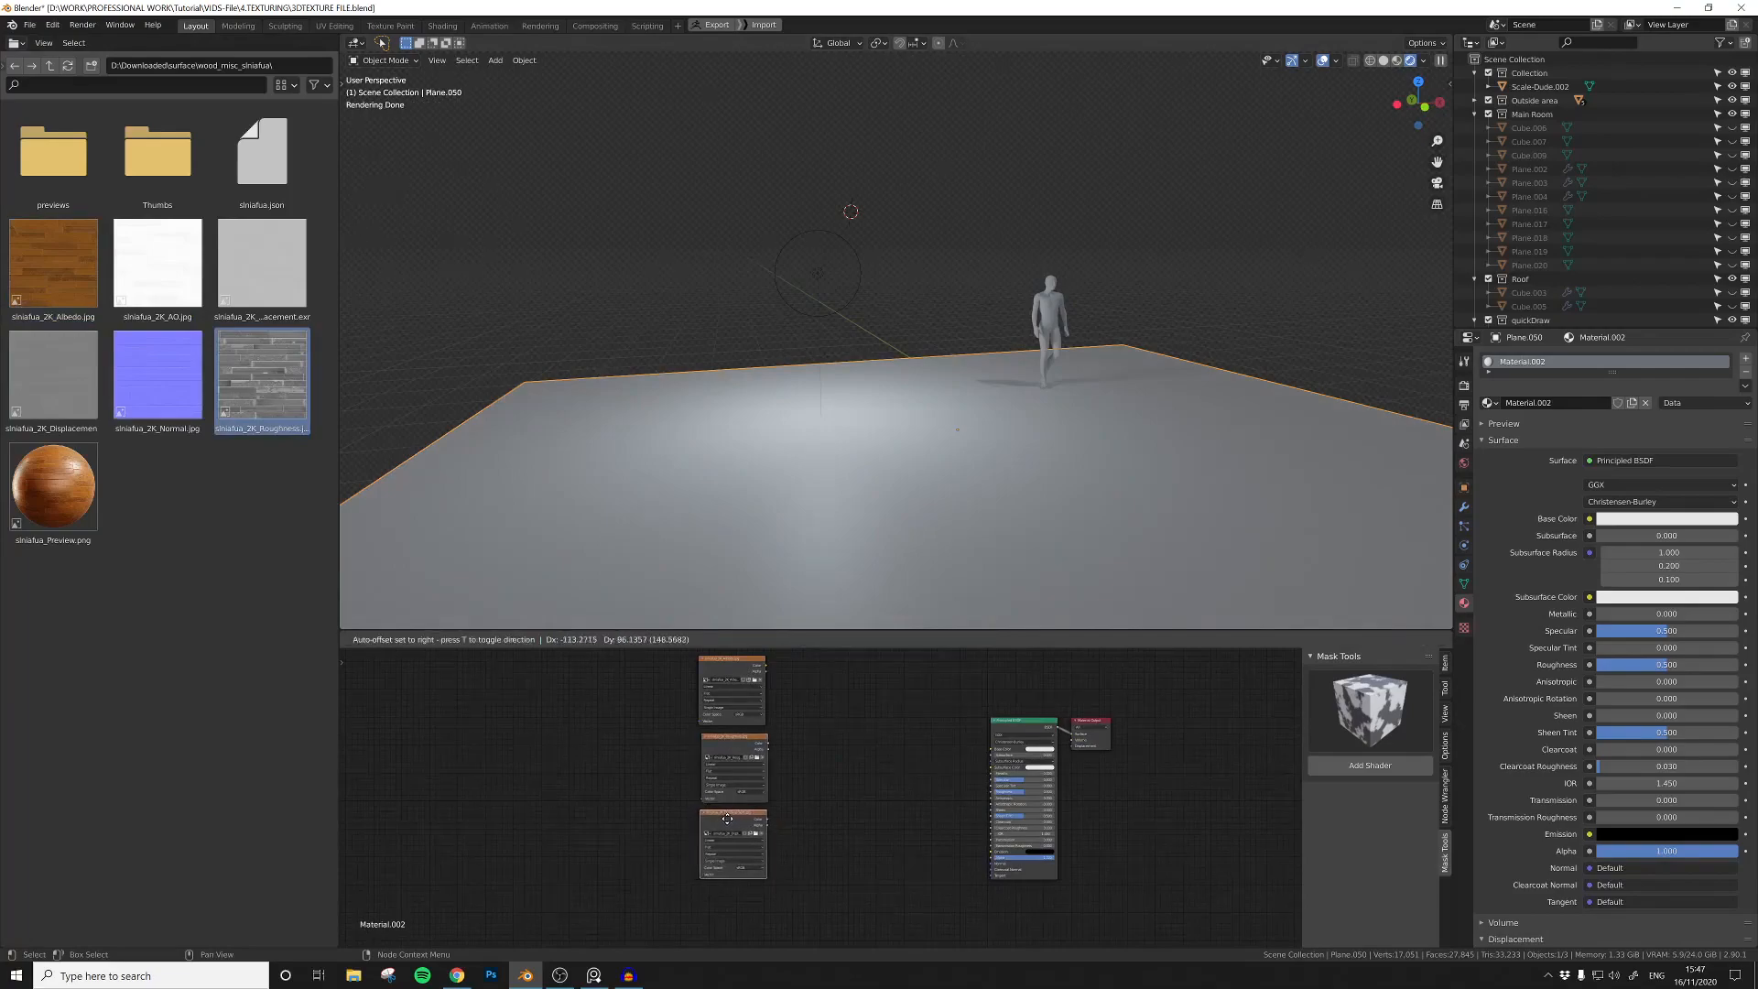
drag(157, 375, 733, 815)
scroll(799, 833, up, 1)
middle_drag(799, 828, 809, 831)
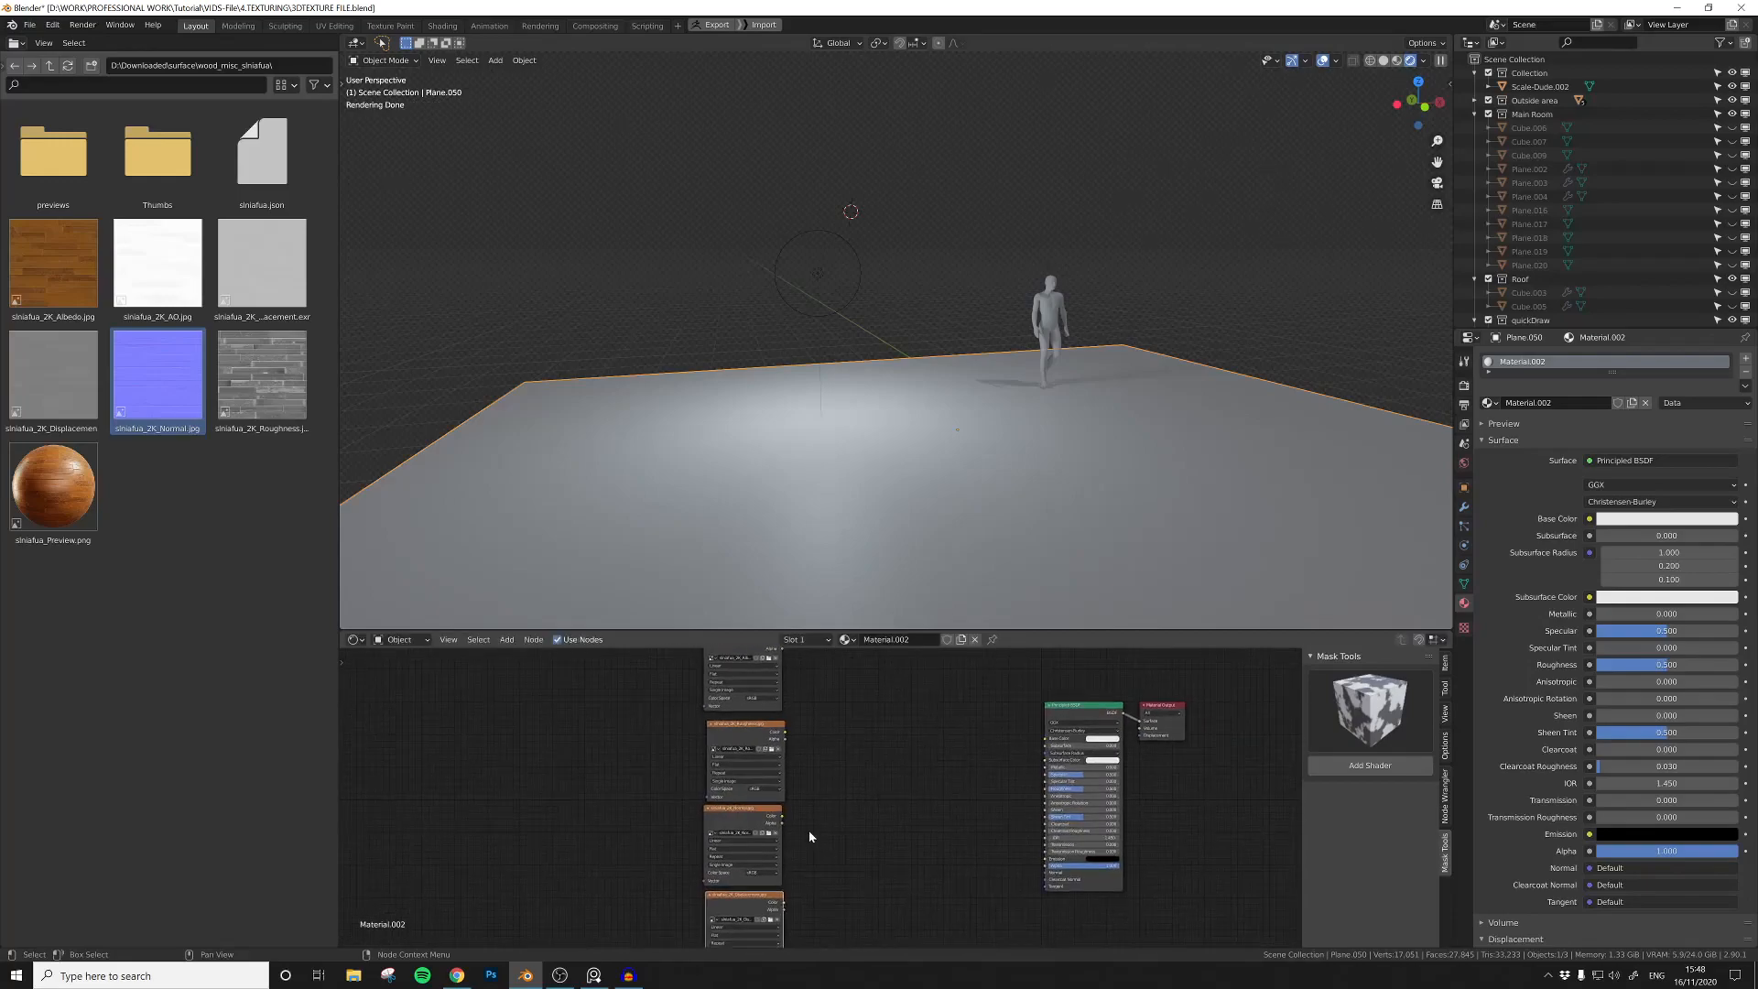
Step: Enlarge the shader editor area beneath the 3D viewport to give the nodes more room
drag(836, 630, 836, 522)
scroll(835, 668, up, 1)
scroll(834, 666, up, 1)
middle_drag(832, 682, 901, 726)
scroll(819, 692, up, 2)
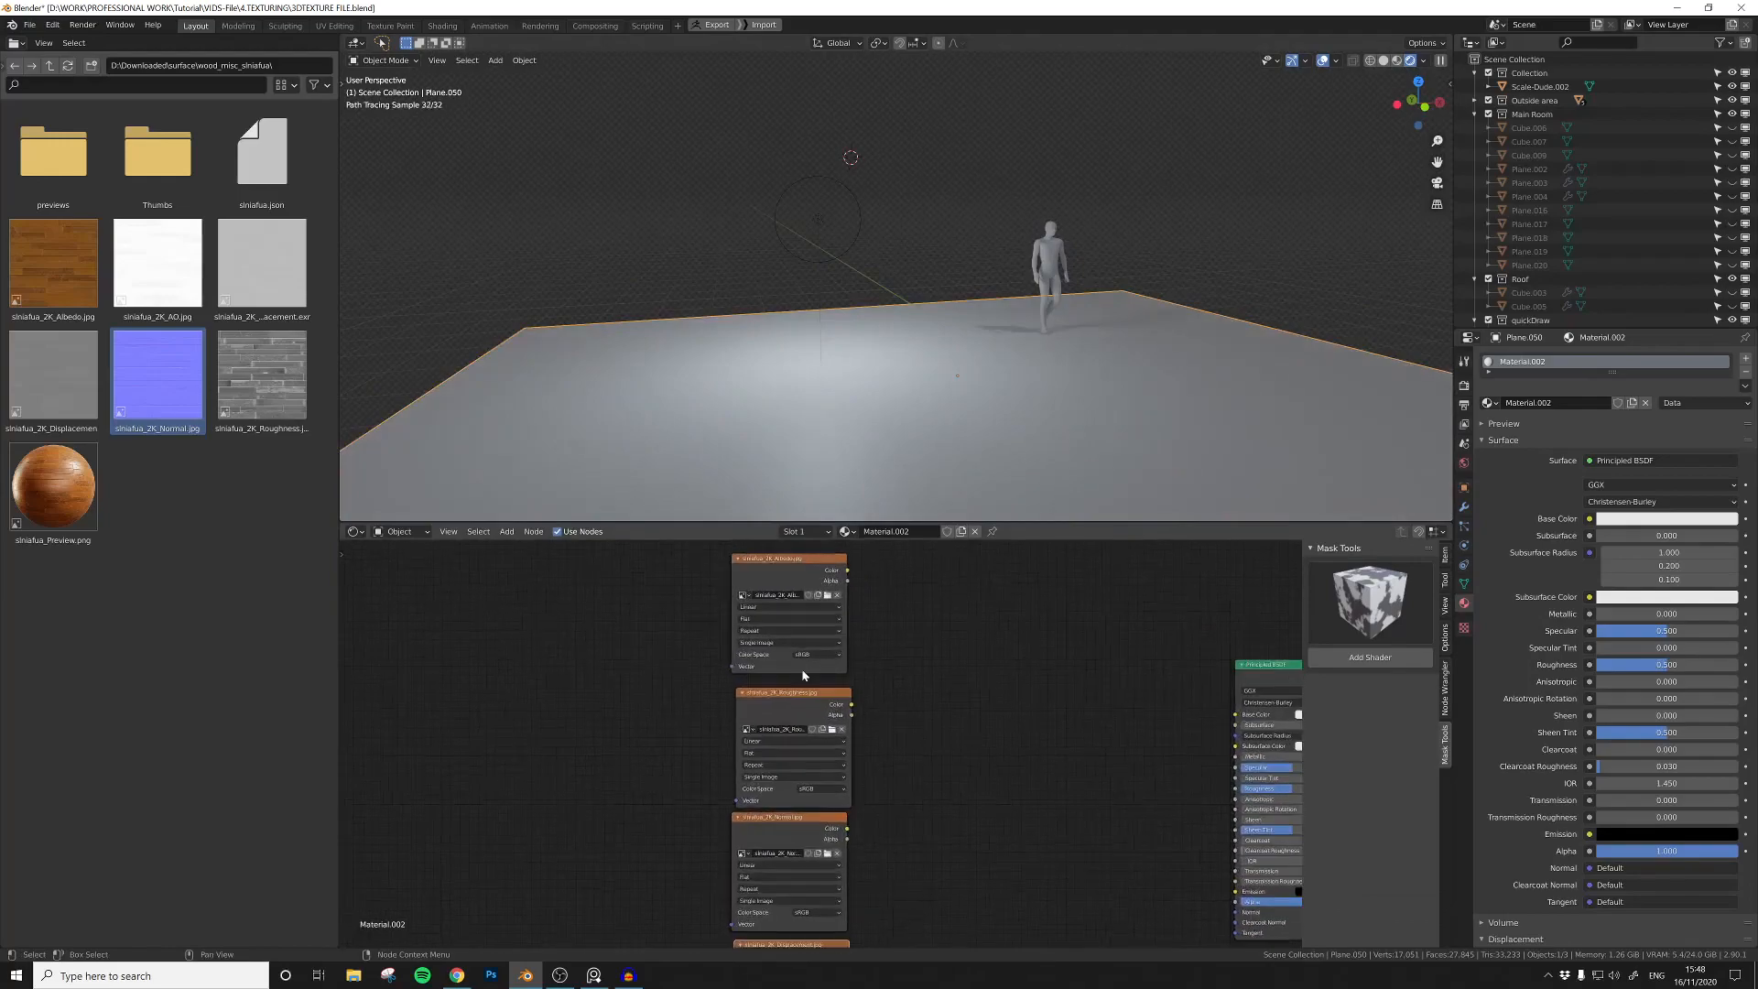
scroll(915, 696, down, 1)
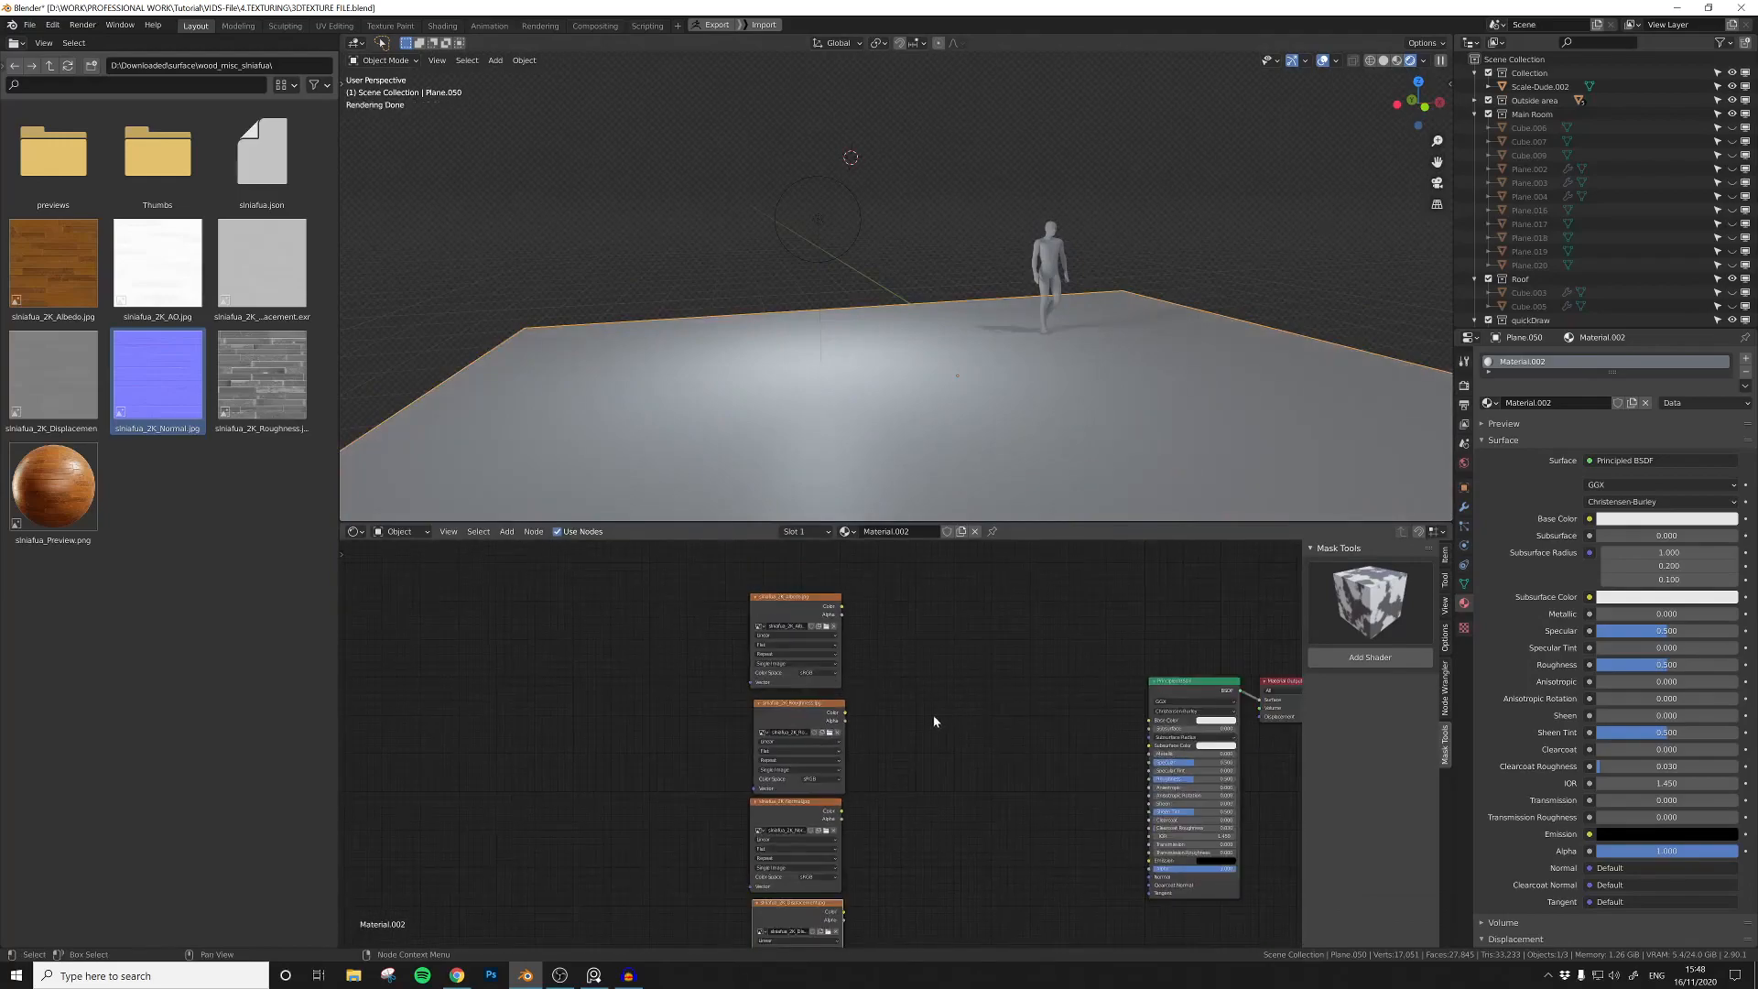
Step: Add the M mask base shader group from Mask Tools and place it between the image textures and the Principled BSDF
middle_drag(943, 718, 801, 706)
click(1379, 583)
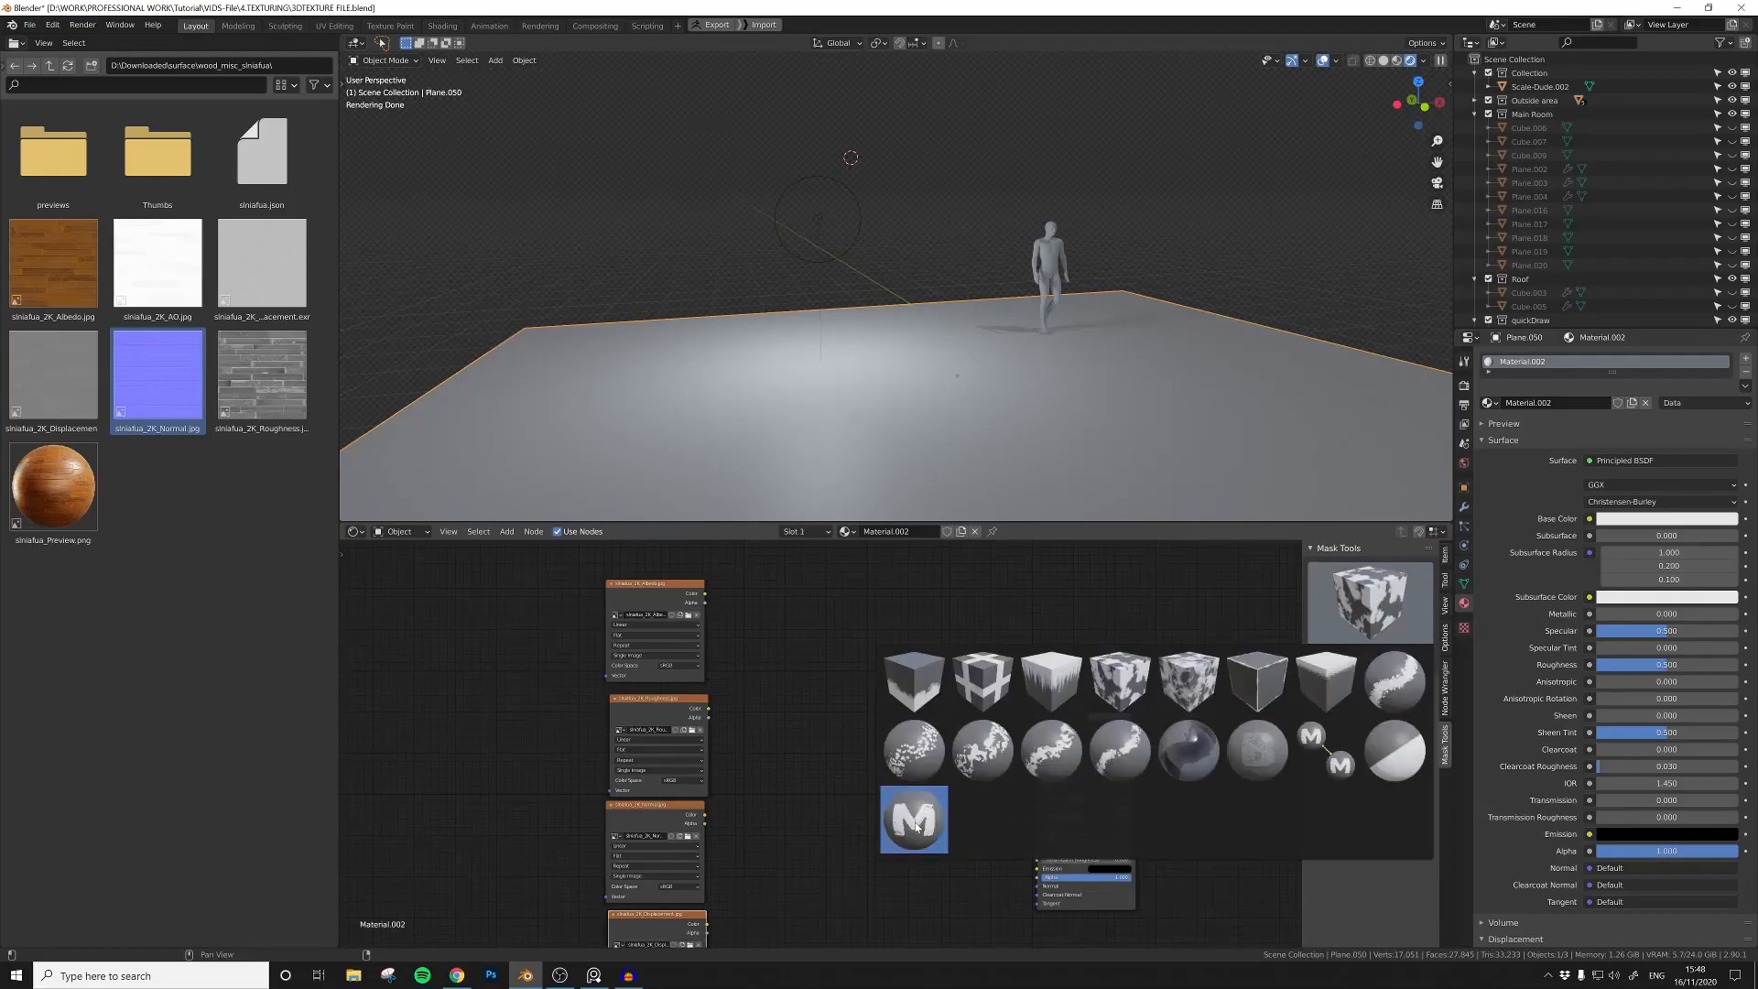
click(916, 822)
click(1378, 659)
click(1181, 707)
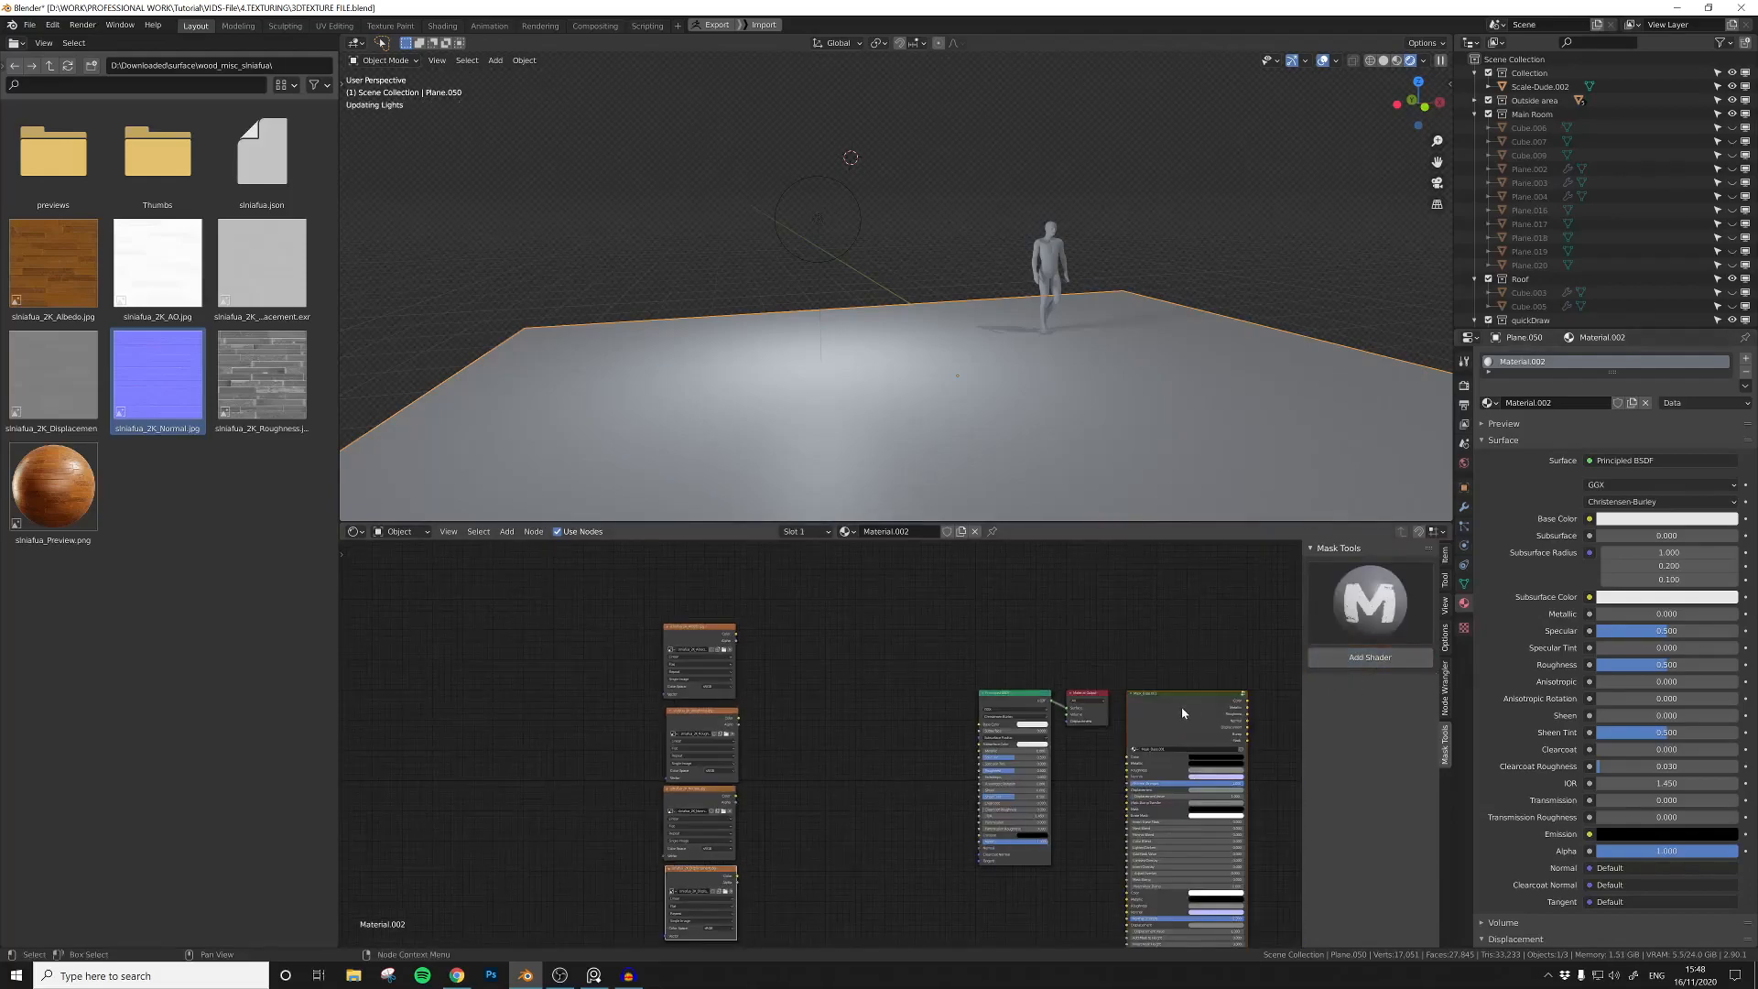
drag(1179, 701, 1021, 719)
Step: Connect the mask base's color and roughness outputs to the Principled BSDF's Base Color and Roughness
scroll(897, 650, up, 3)
drag(937, 633, 1022, 778)
drag(935, 639, 996, 821)
click(987, 803)
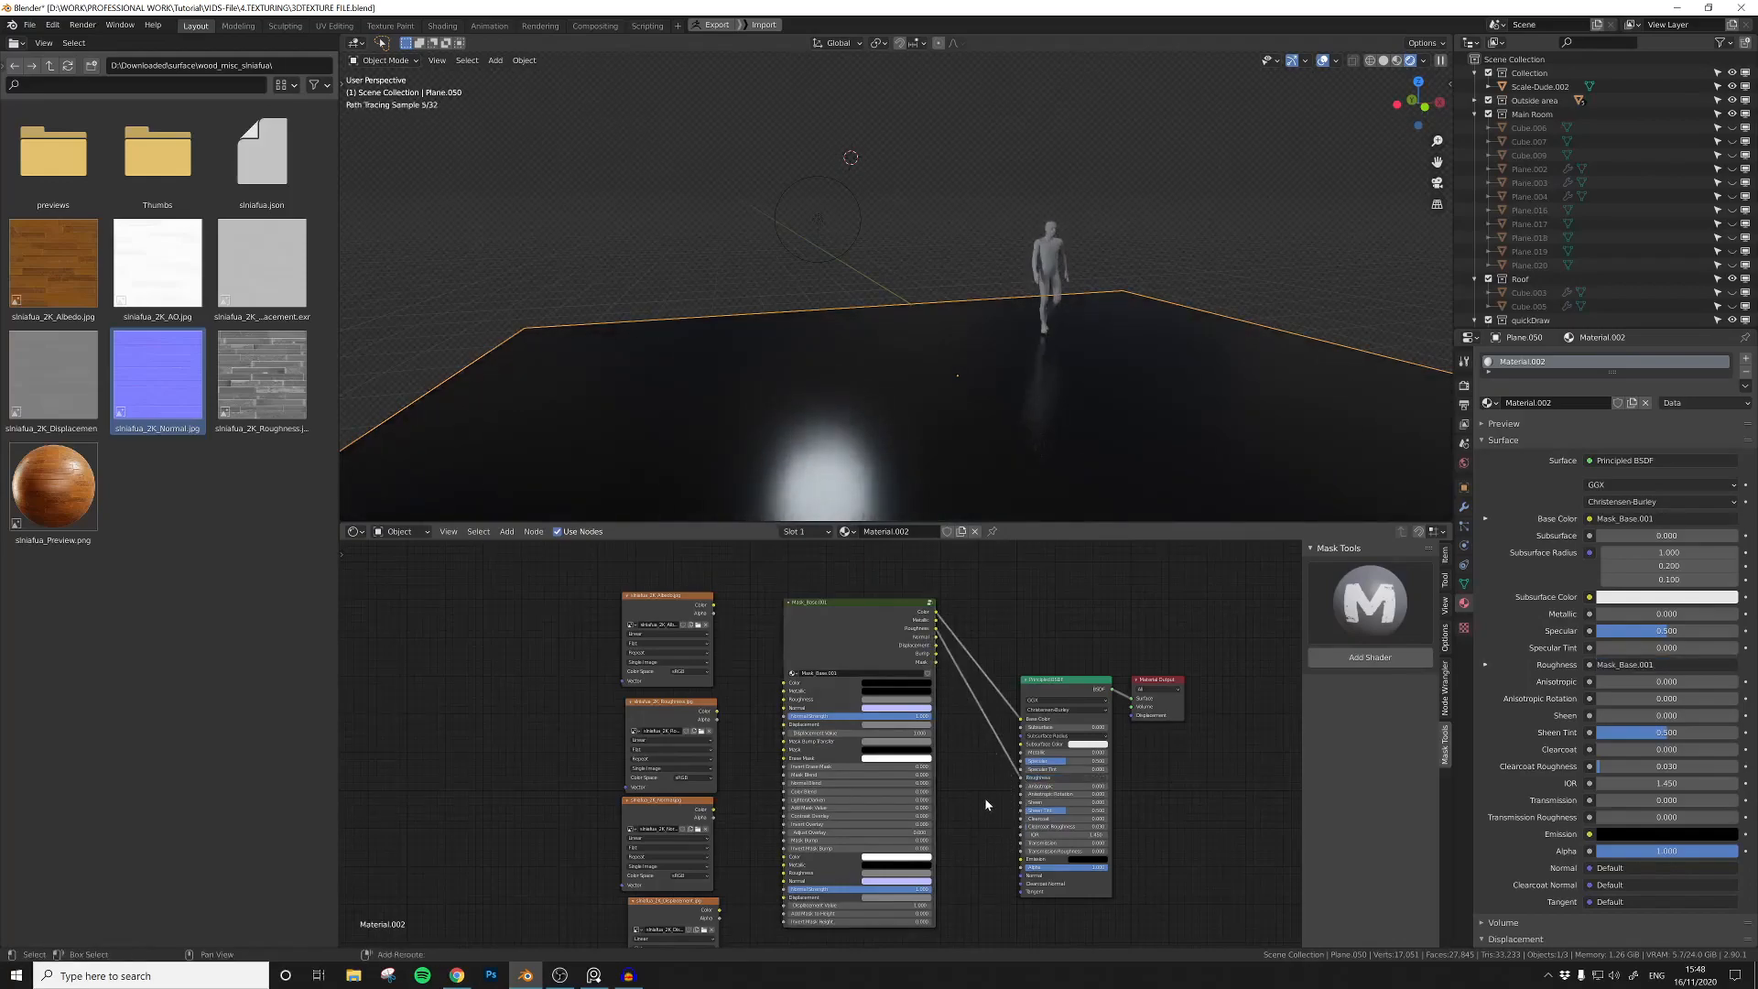
Step: Add a Normal Map node and route the mask base's normal output through it to the Principled BSDF's Normal
key(shift+a)
click(983, 799)
text(norma)
key(Down)
key(Return)
drag(1137, 667, 1202, 664)
drag(994, 809, 1151, 864)
middle_drag(1007, 696, 874, 680)
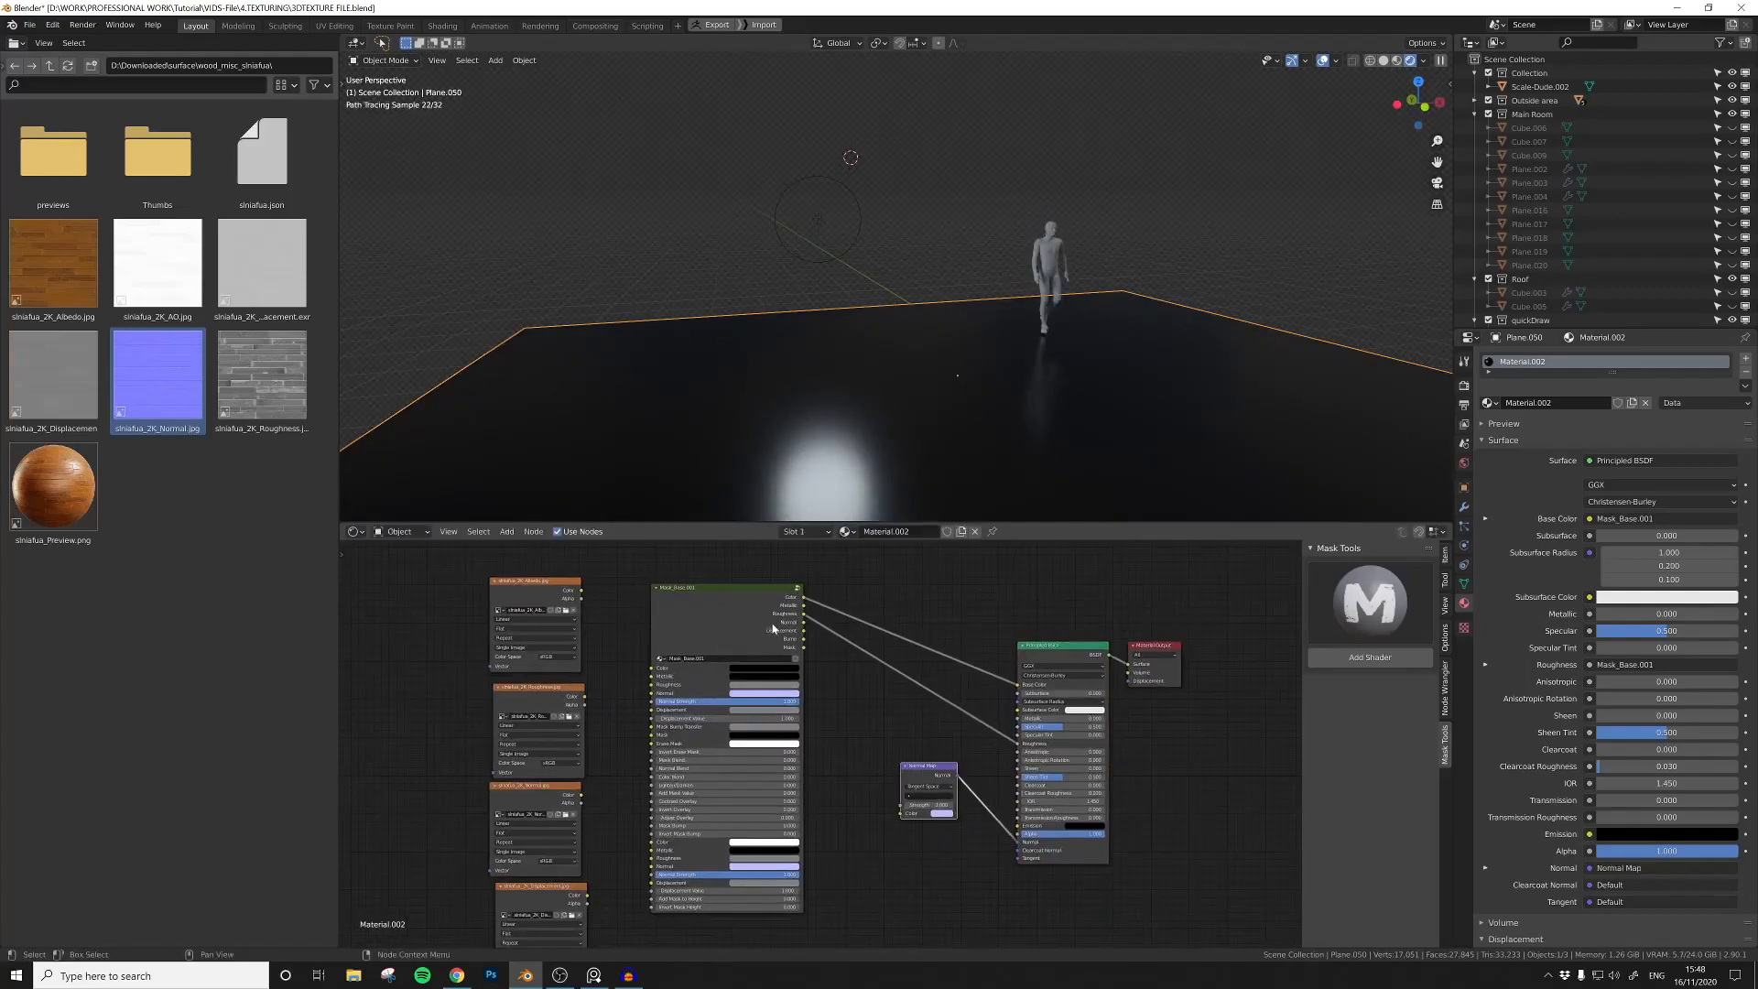
drag(806, 630, 818, 656)
drag(901, 817, 902, 814)
Step: Add a Displacement node and route the mask base's displacement output through it to the Material Output's Displacement
scroll(916, 853, down, 2)
key(shift+a)
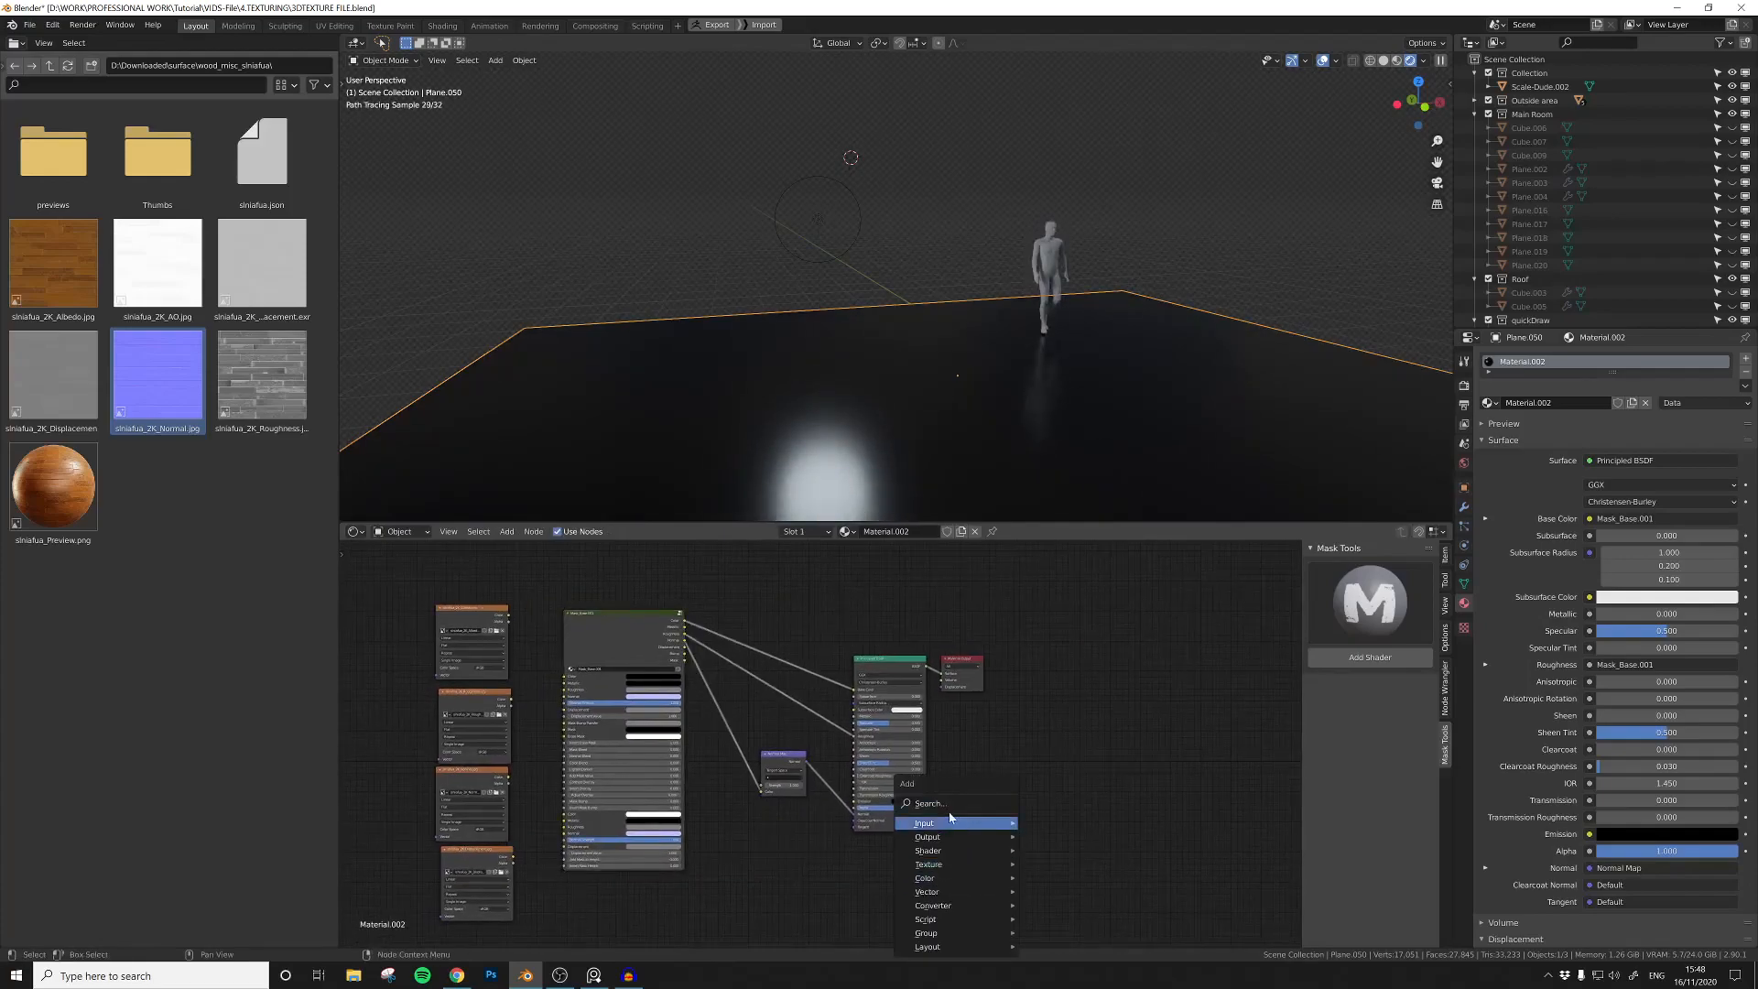
text(dis)
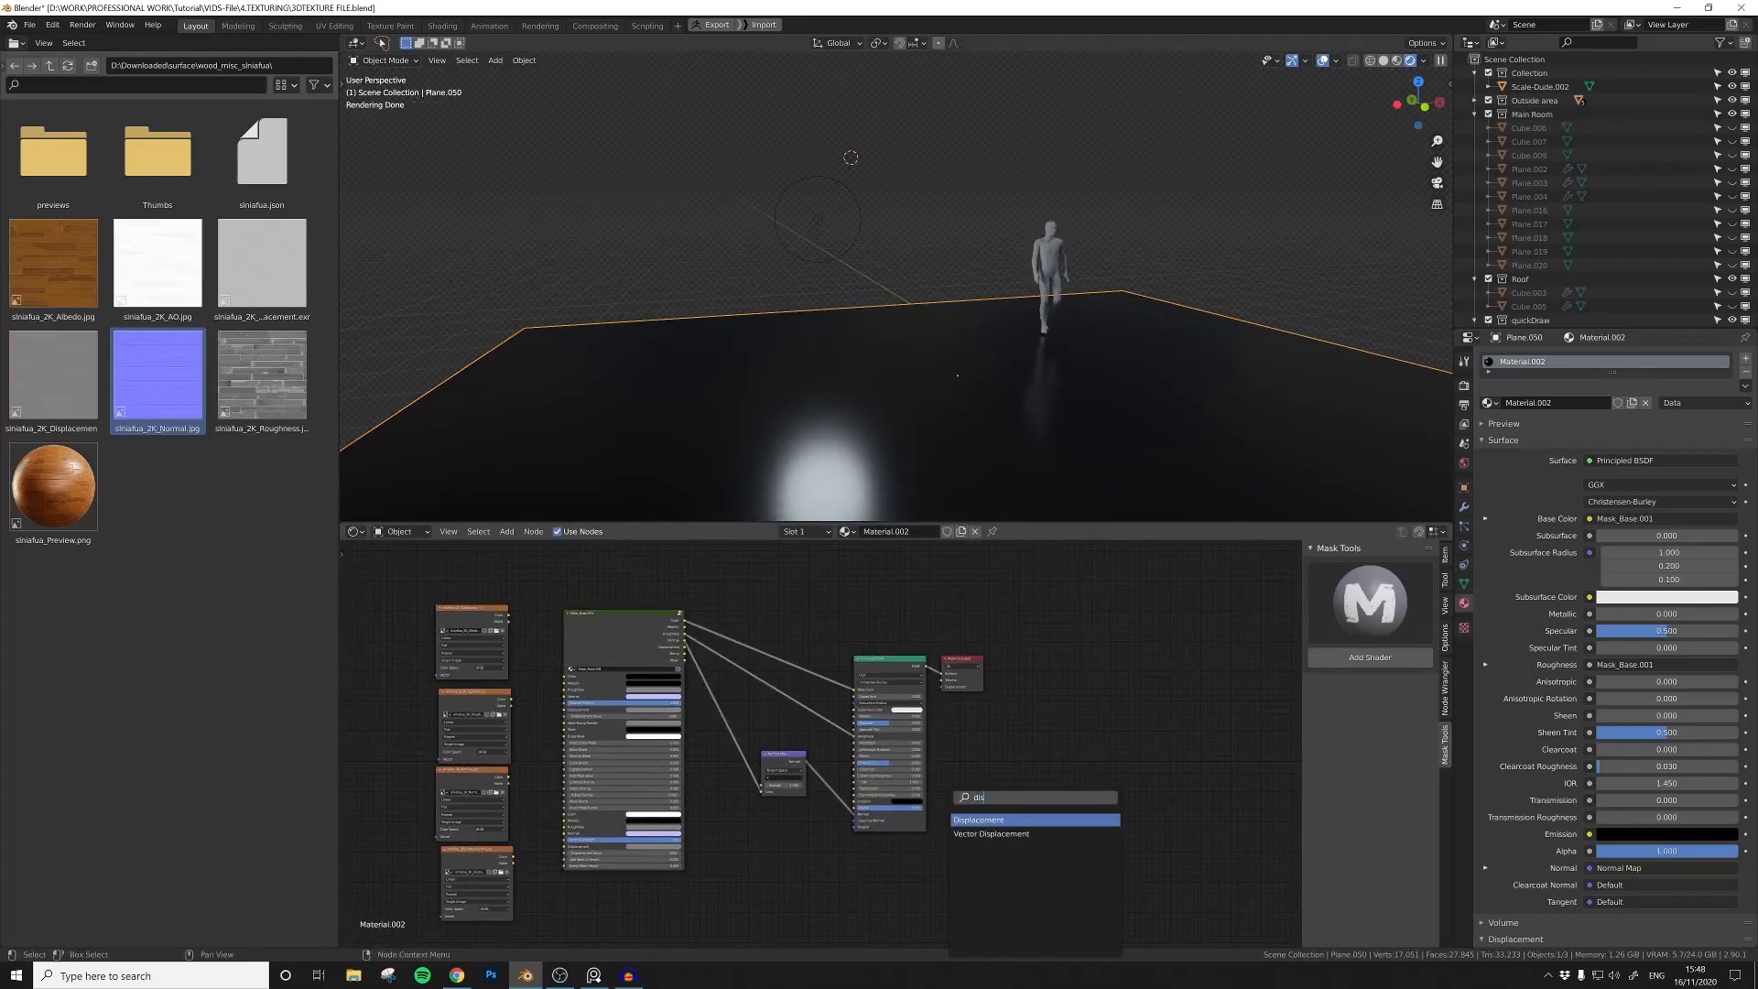
key(Return)
click(869, 859)
drag(968, 663, 1064, 756)
drag(910, 851, 1038, 779)
scroll(864, 840, up, 1)
drag(727, 626, 965, 908)
middle_drag(763, 849, 1062, 863)
Step: Connect the albedo texture's color to the first Color input of the mask base group
scroll(808, 788, down, 4)
scroll(767, 765, up, 3)
middle_drag(649, 774, 766, 750)
drag(849, 627, 964, 698)
mouse_move(877, 419)
middle_down()
mouse_move(915, 439)
mouse_move(903, 409)
middle_up()
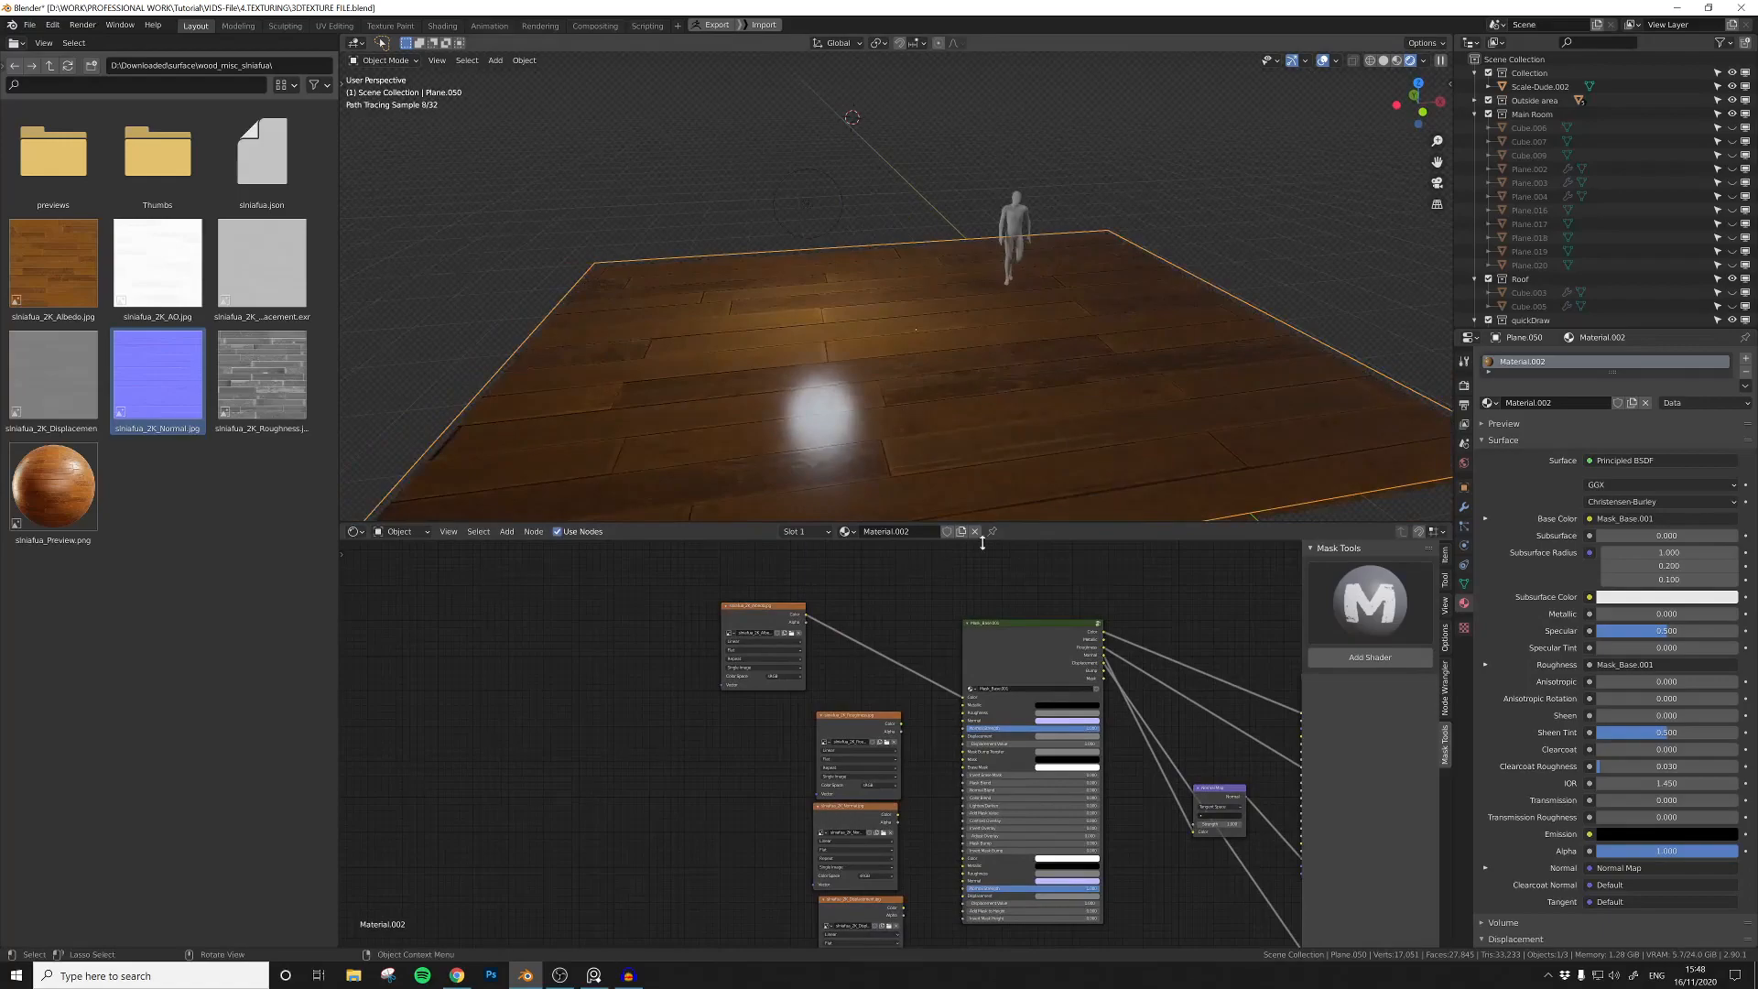
Step: Add Texture Coordinate and Mapping nodes to the albedo texture and drive the Mapping vector from Generated coordinates
middle_drag(735, 610, 814, 628)
drag(821, 631, 770, 622)
key(ctrl+t)
middle_drag(643, 653, 693, 641)
scroll(693, 641, up, 3)
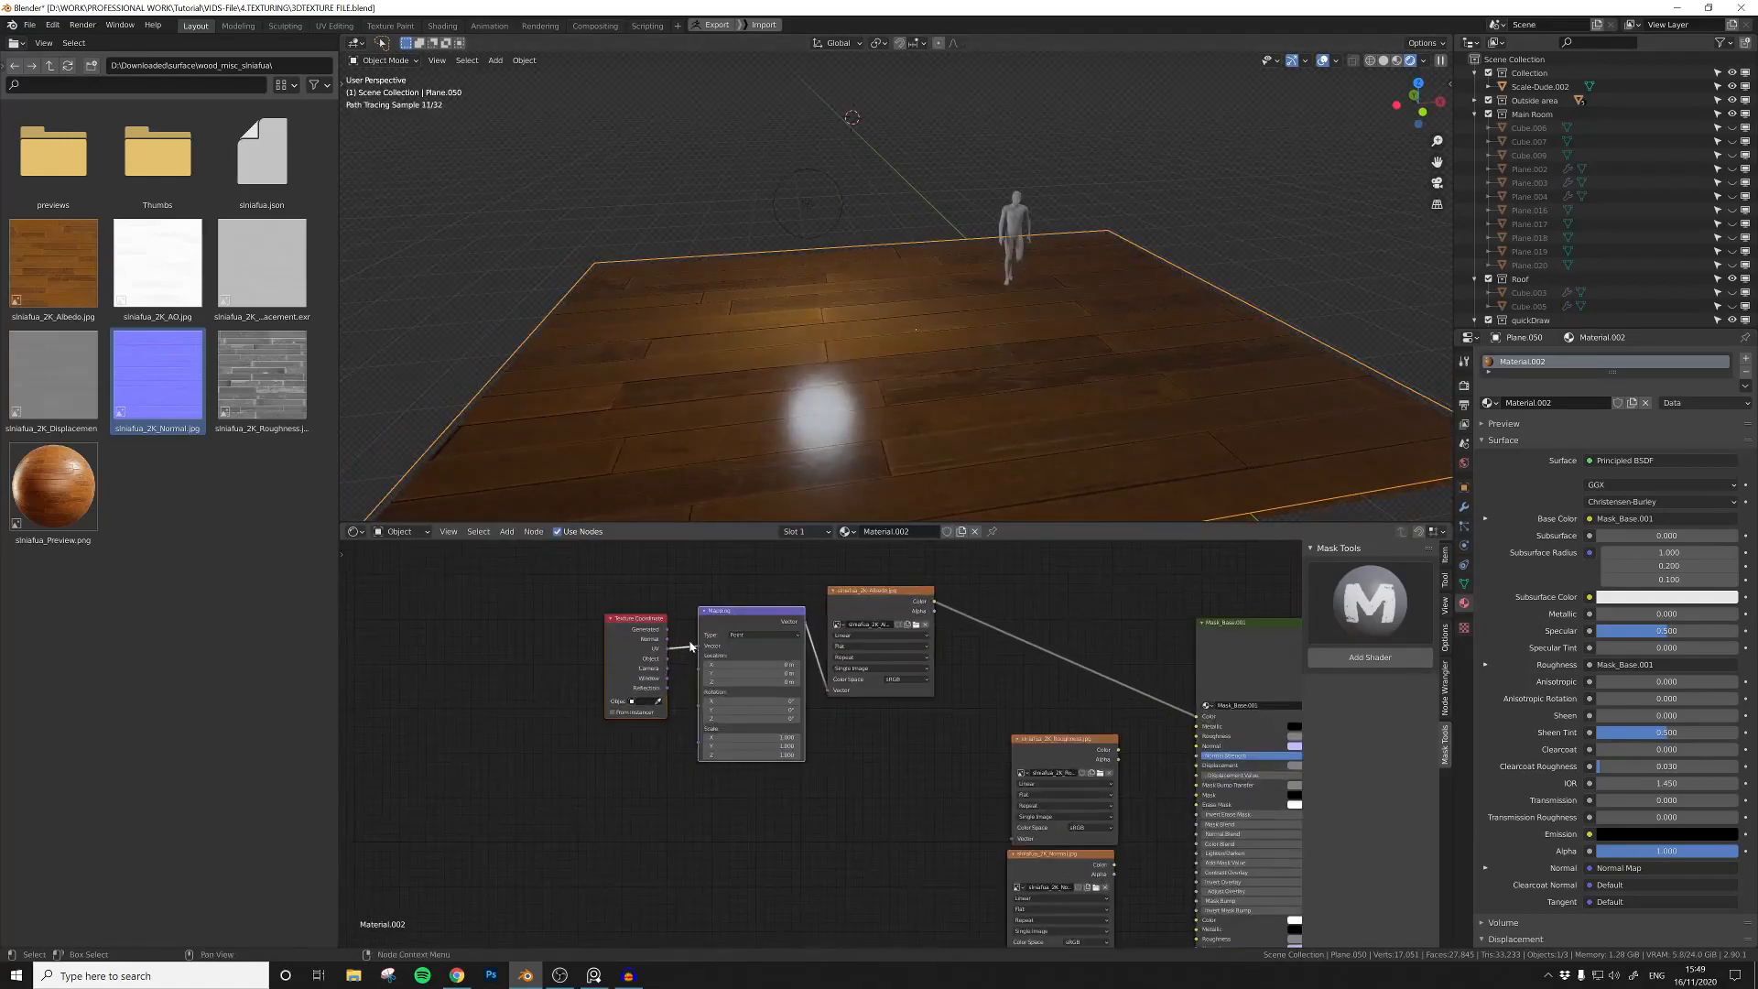
drag(667, 630, 699, 647)
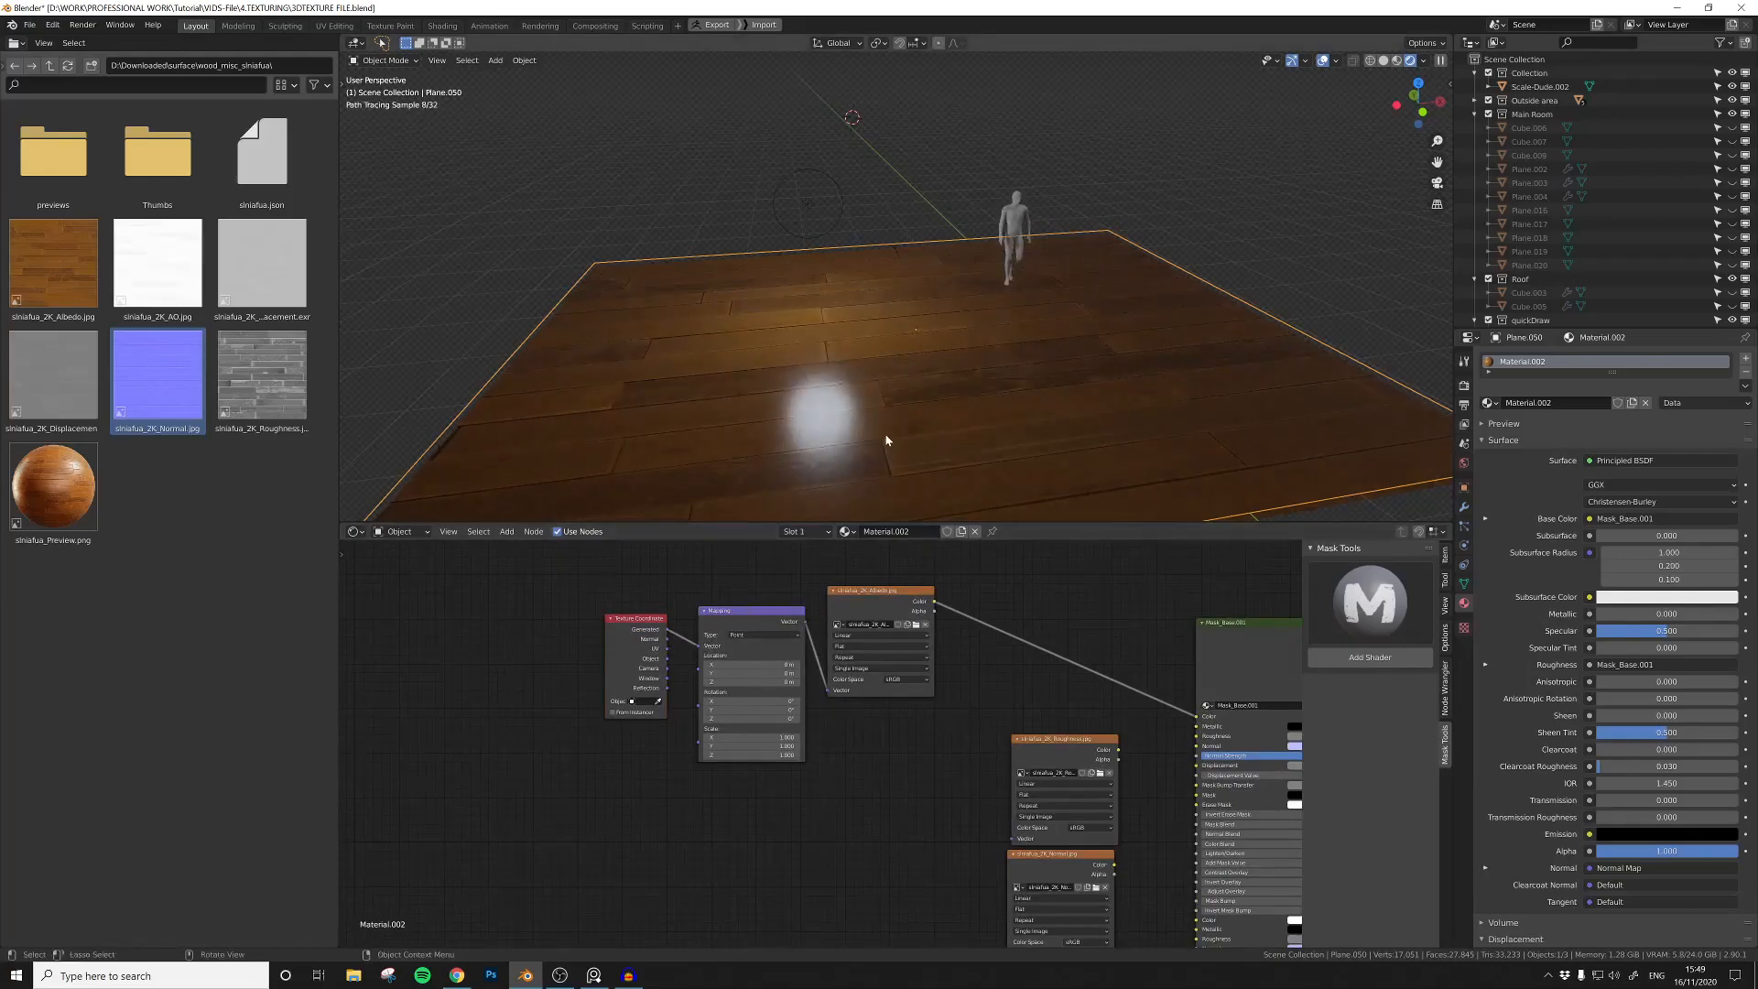
Step: Set the albedo texture's projection to Box
middle_drag(848, 721, 863, 739)
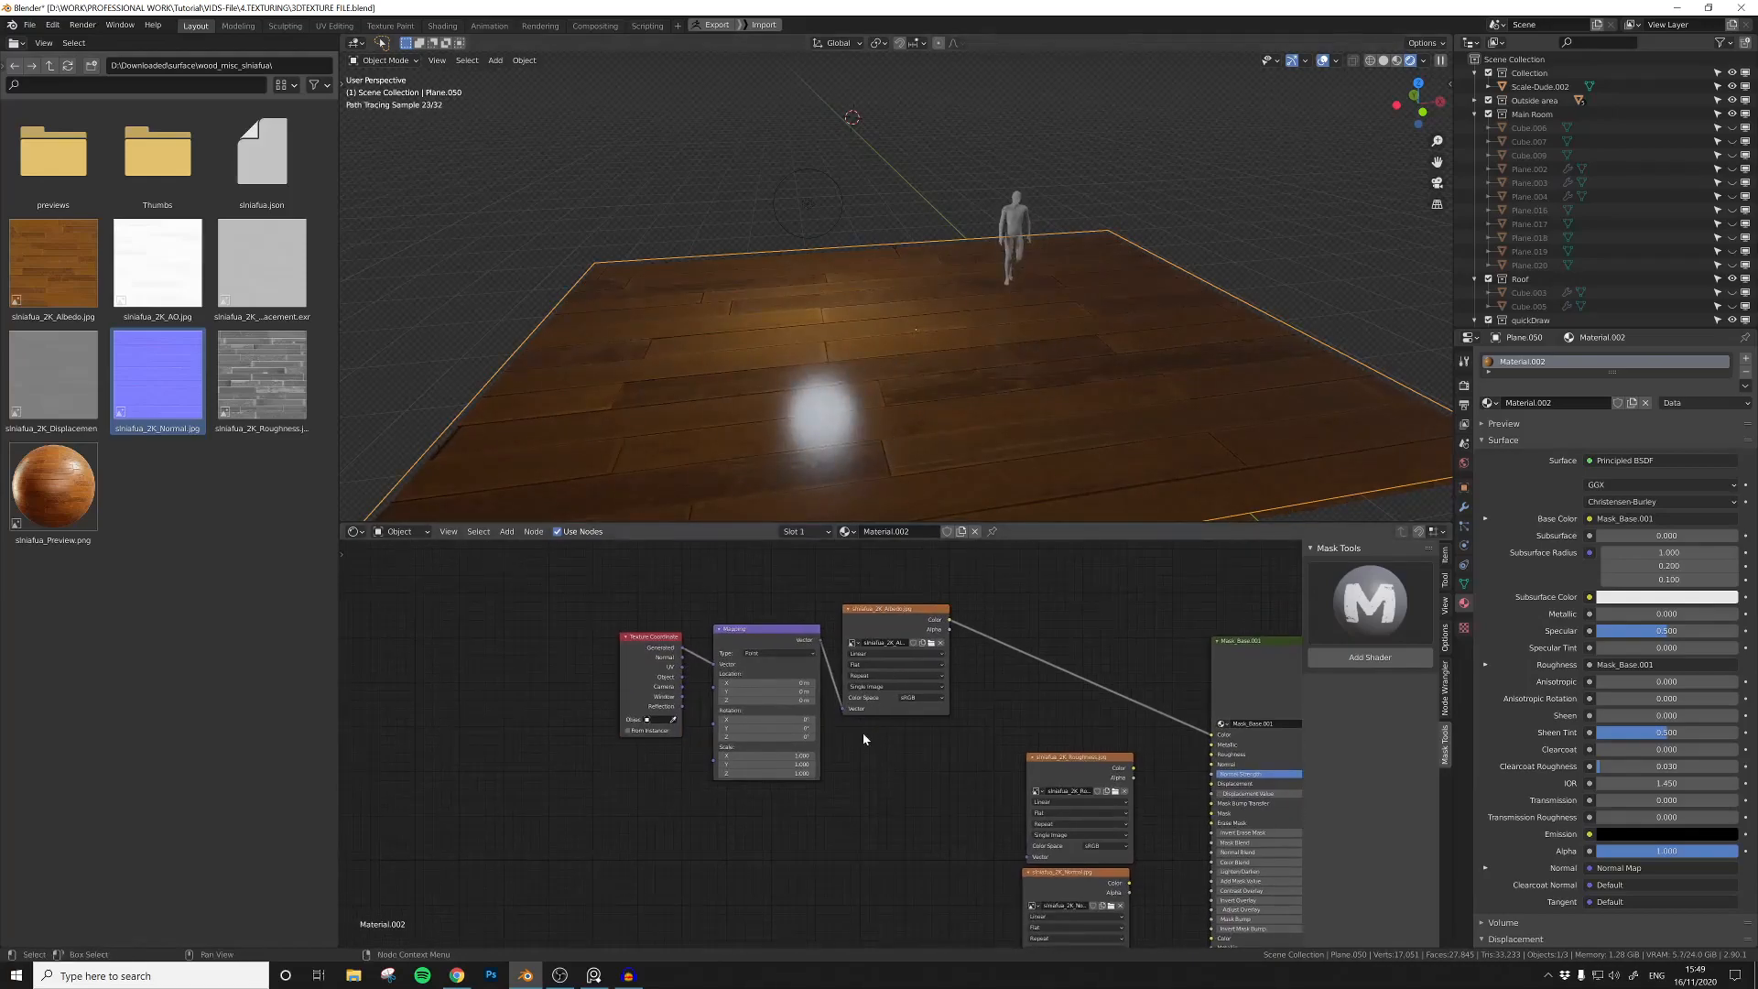
click(865, 687)
middle_drag(879, 767, 821, 737)
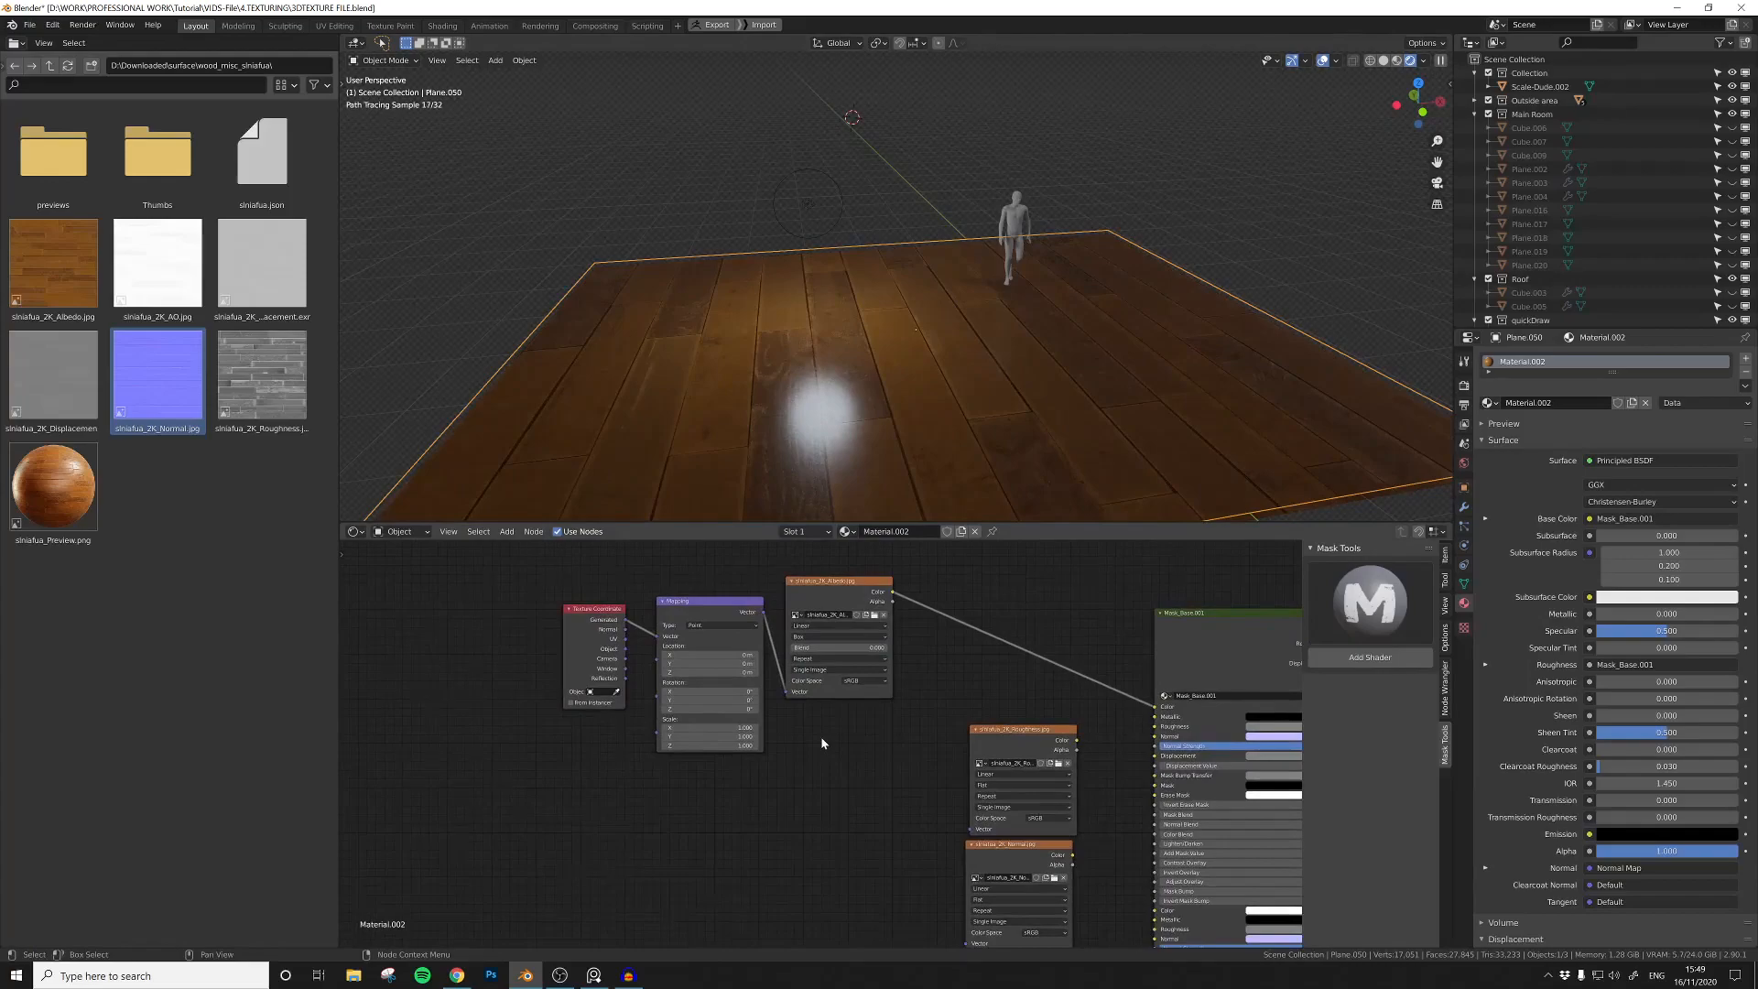
Step: Space the coordinate and mapping nodes away from the albedo texture and align the other three textures beneath it
scroll(820, 737, down, 4)
drag(761, 794, 646, 616)
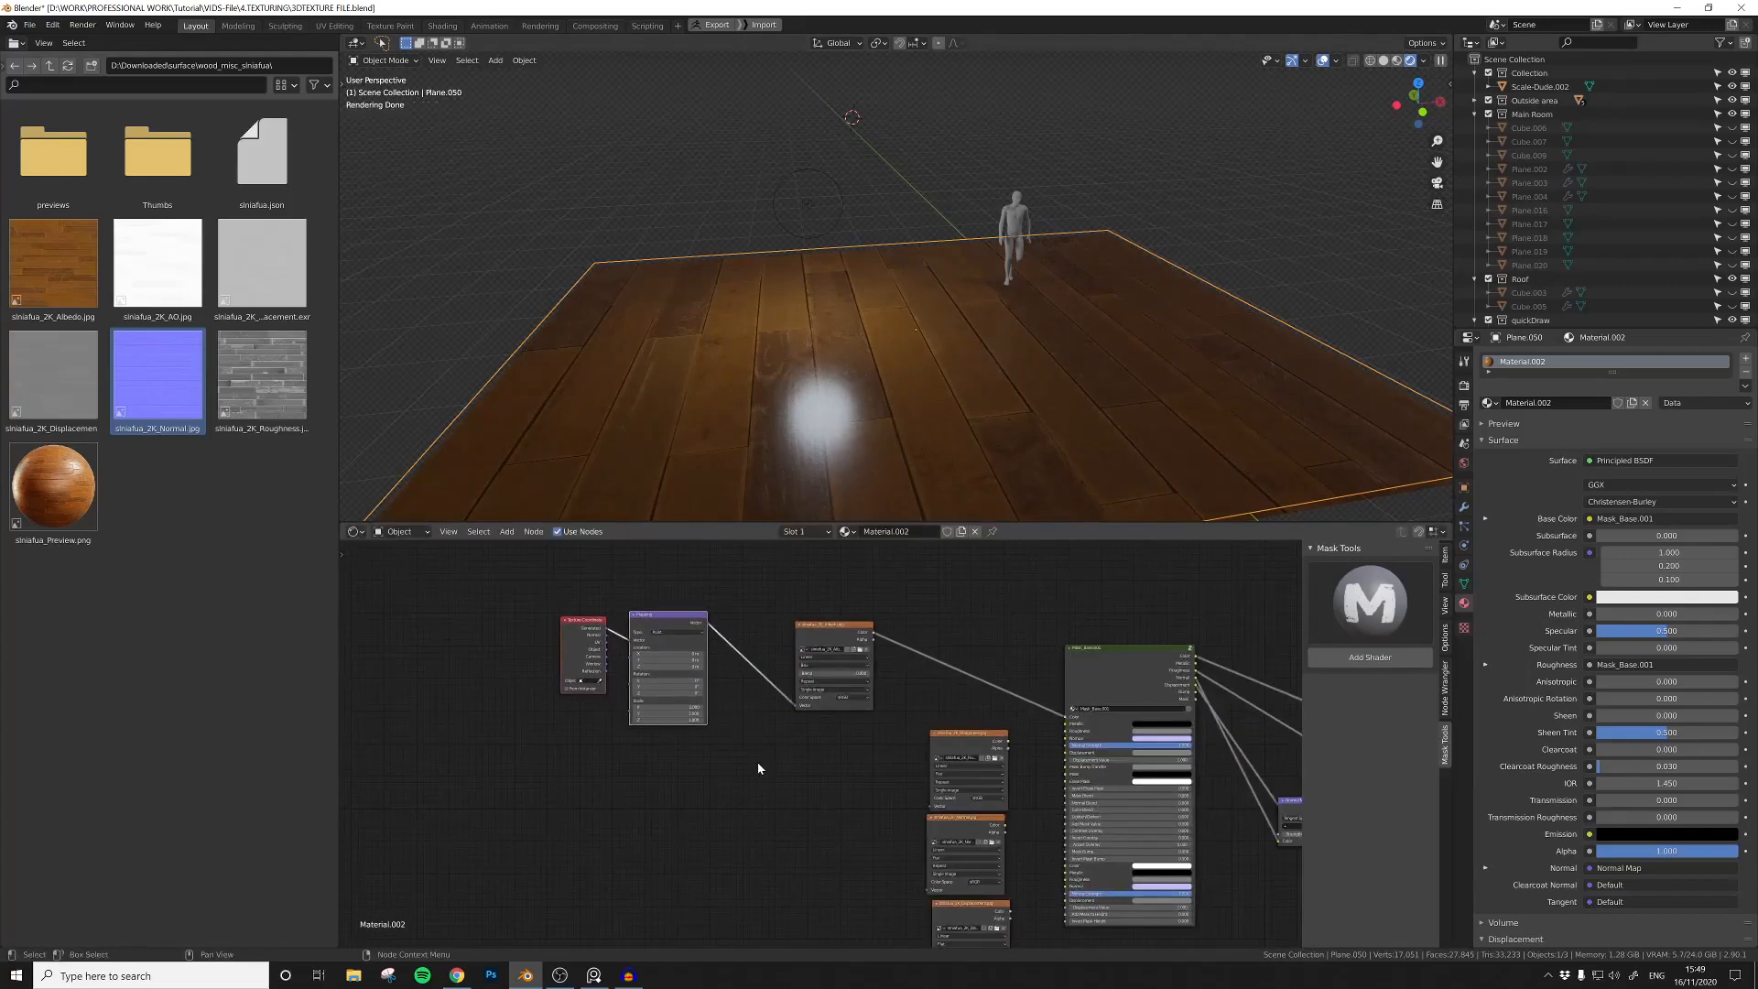
middle_drag(782, 769, 779, 694)
drag(893, 627, 966, 907)
drag(965, 684, 829, 677)
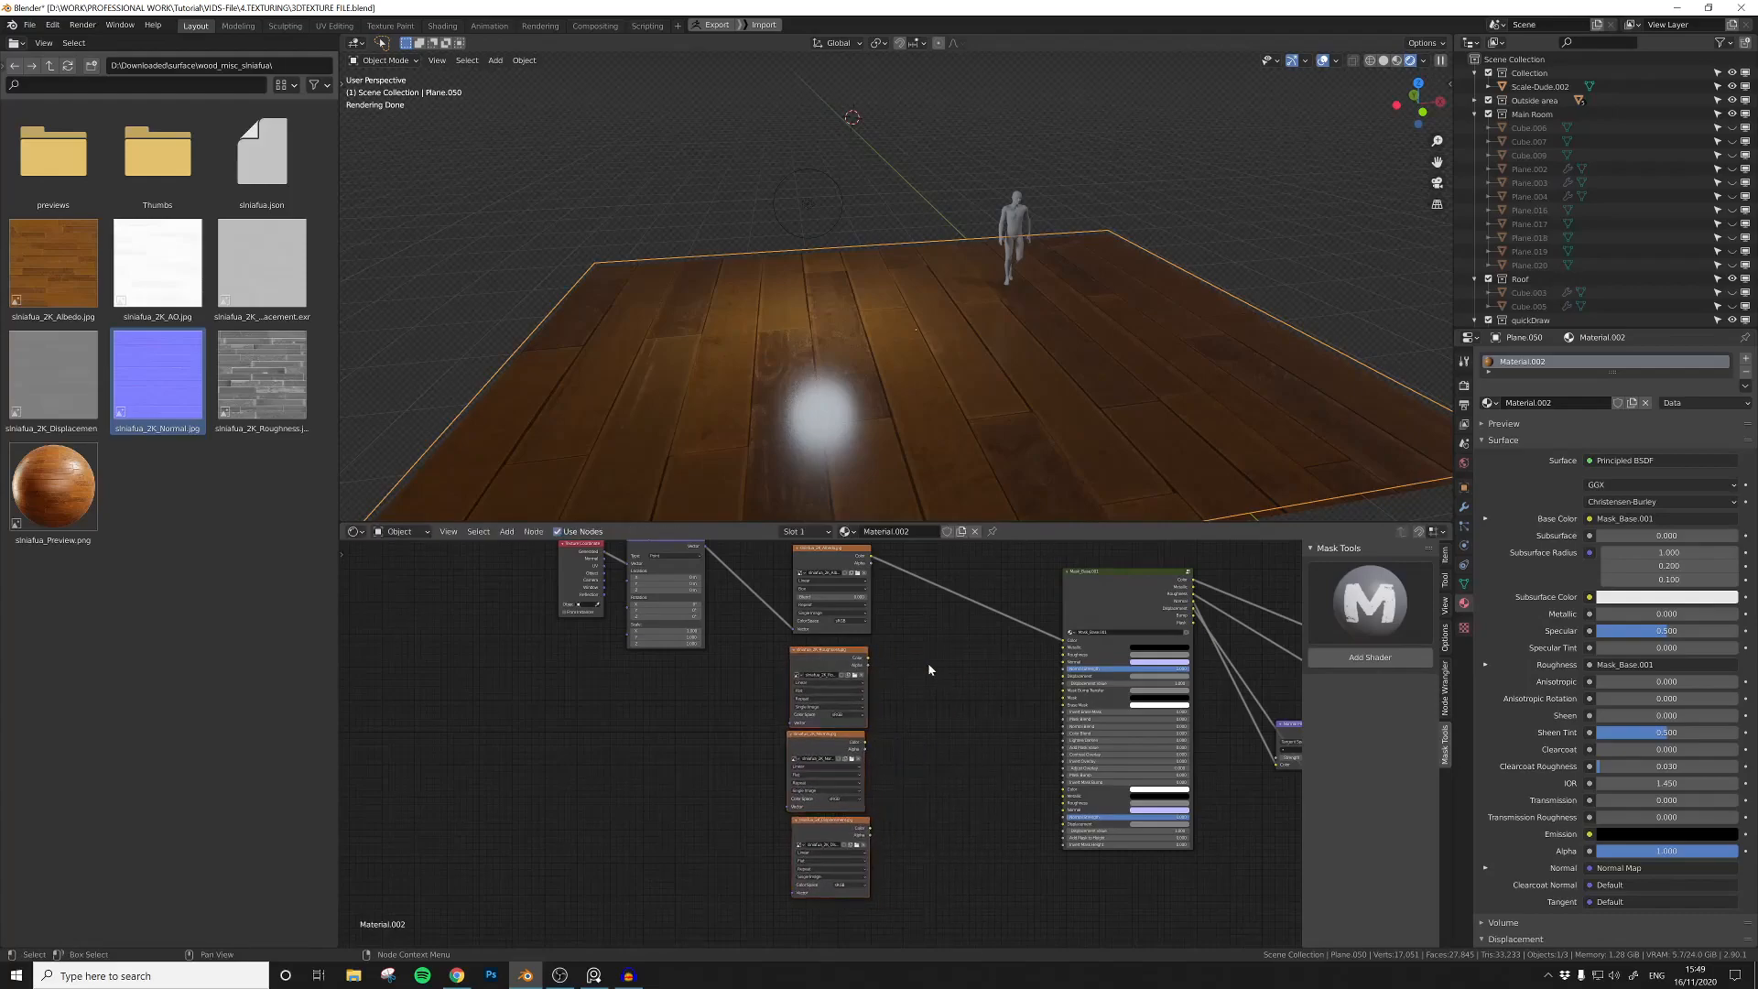
Step: Set the projection of the roughness, normal and displacement textures to Box at once
scroll(899, 729, up, 2)
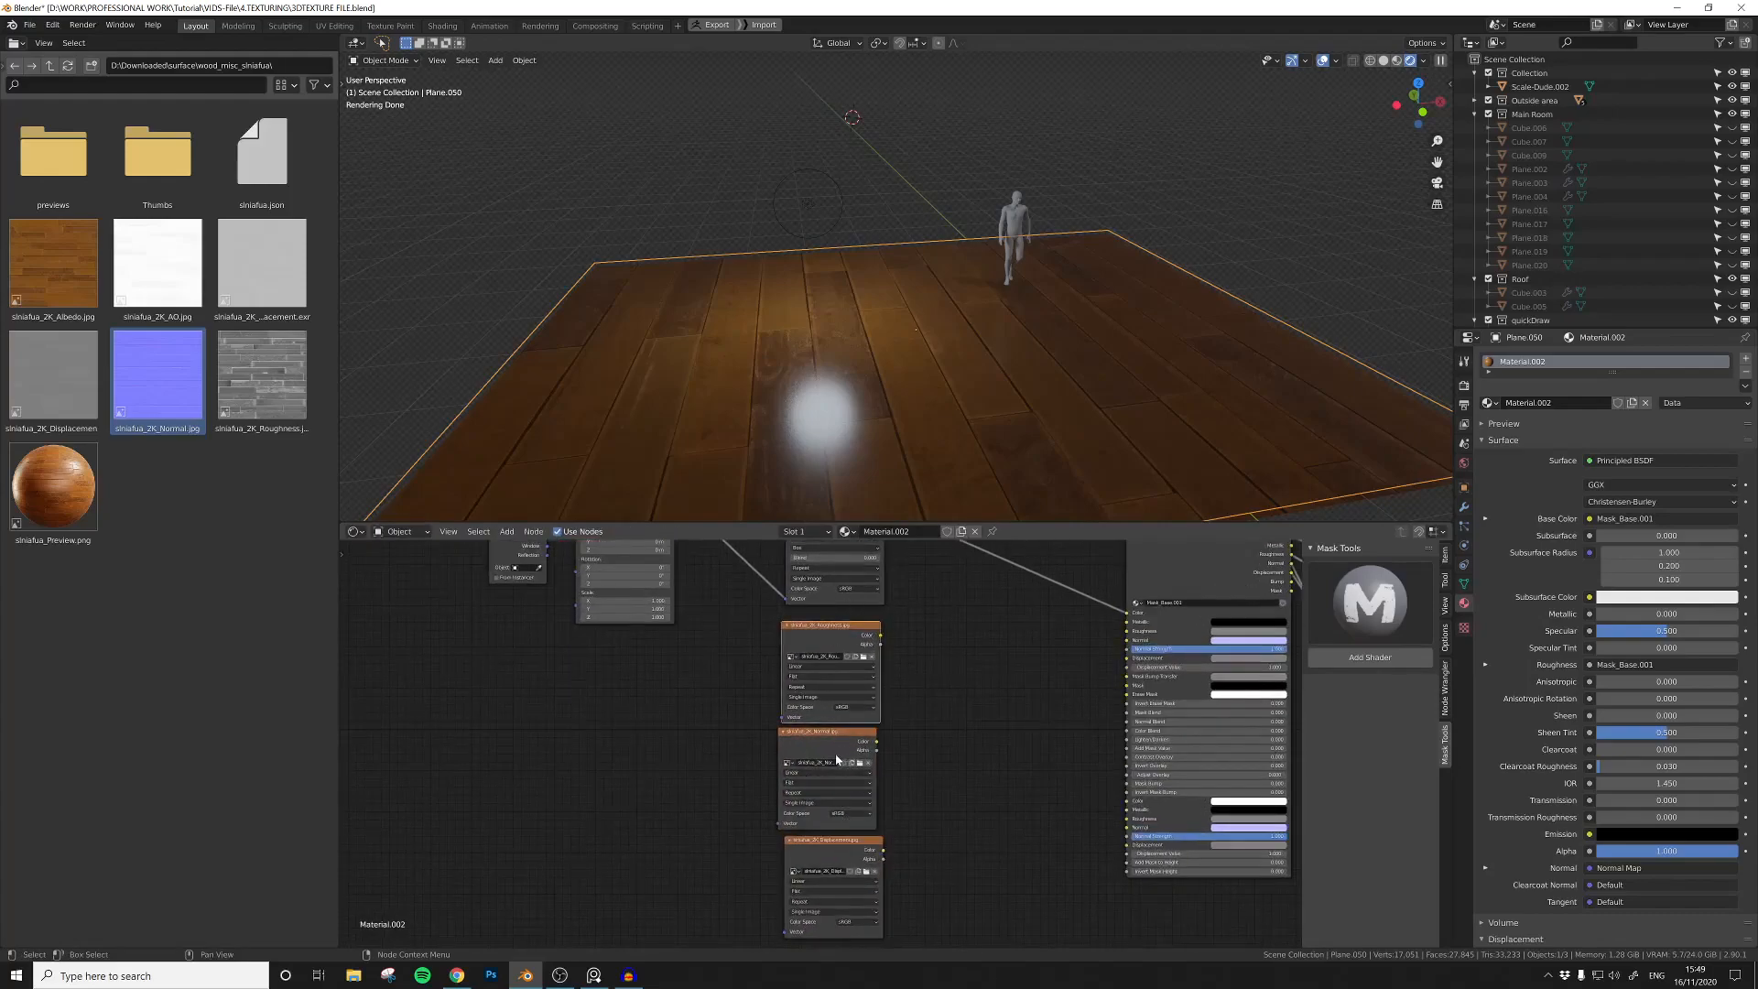
shift+click(831, 844)
scroll(953, 763, up, 2)
middle_drag(953, 788, 946, 665)
scroll(946, 664, up, 2)
click(788, 802)
alt+click(783, 828)
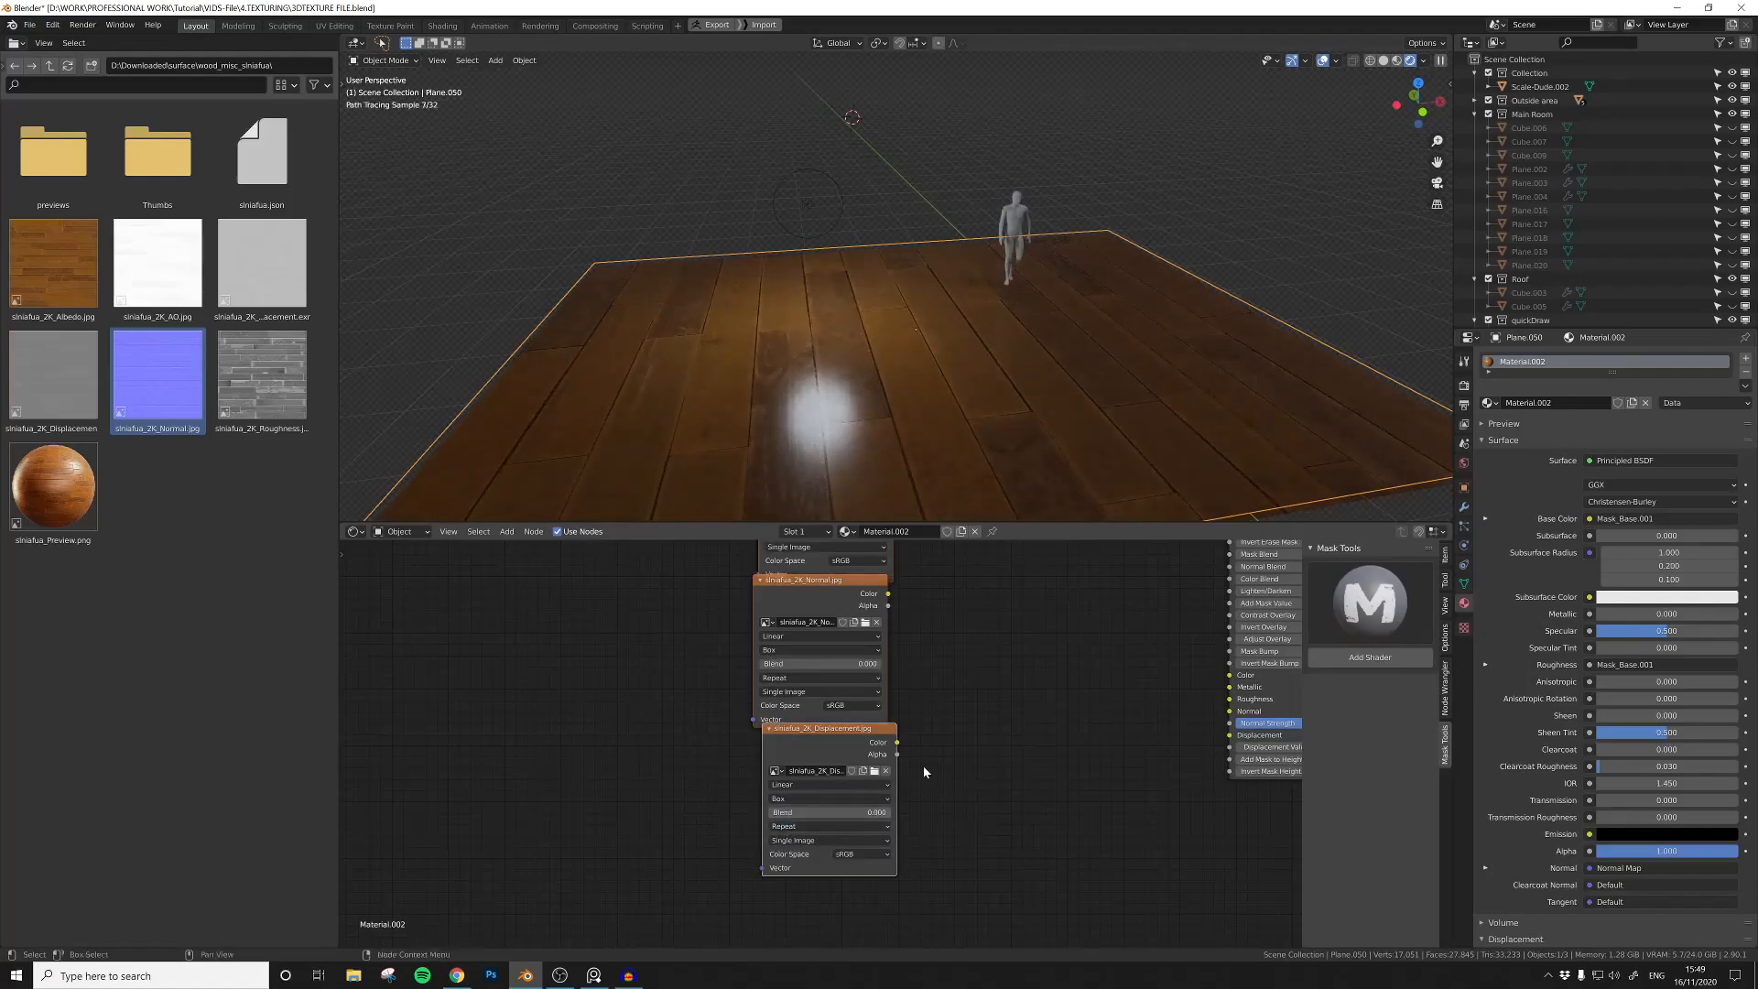
Step: Turn on the Screencast Keys overlay in the 3D viewport
key(n)
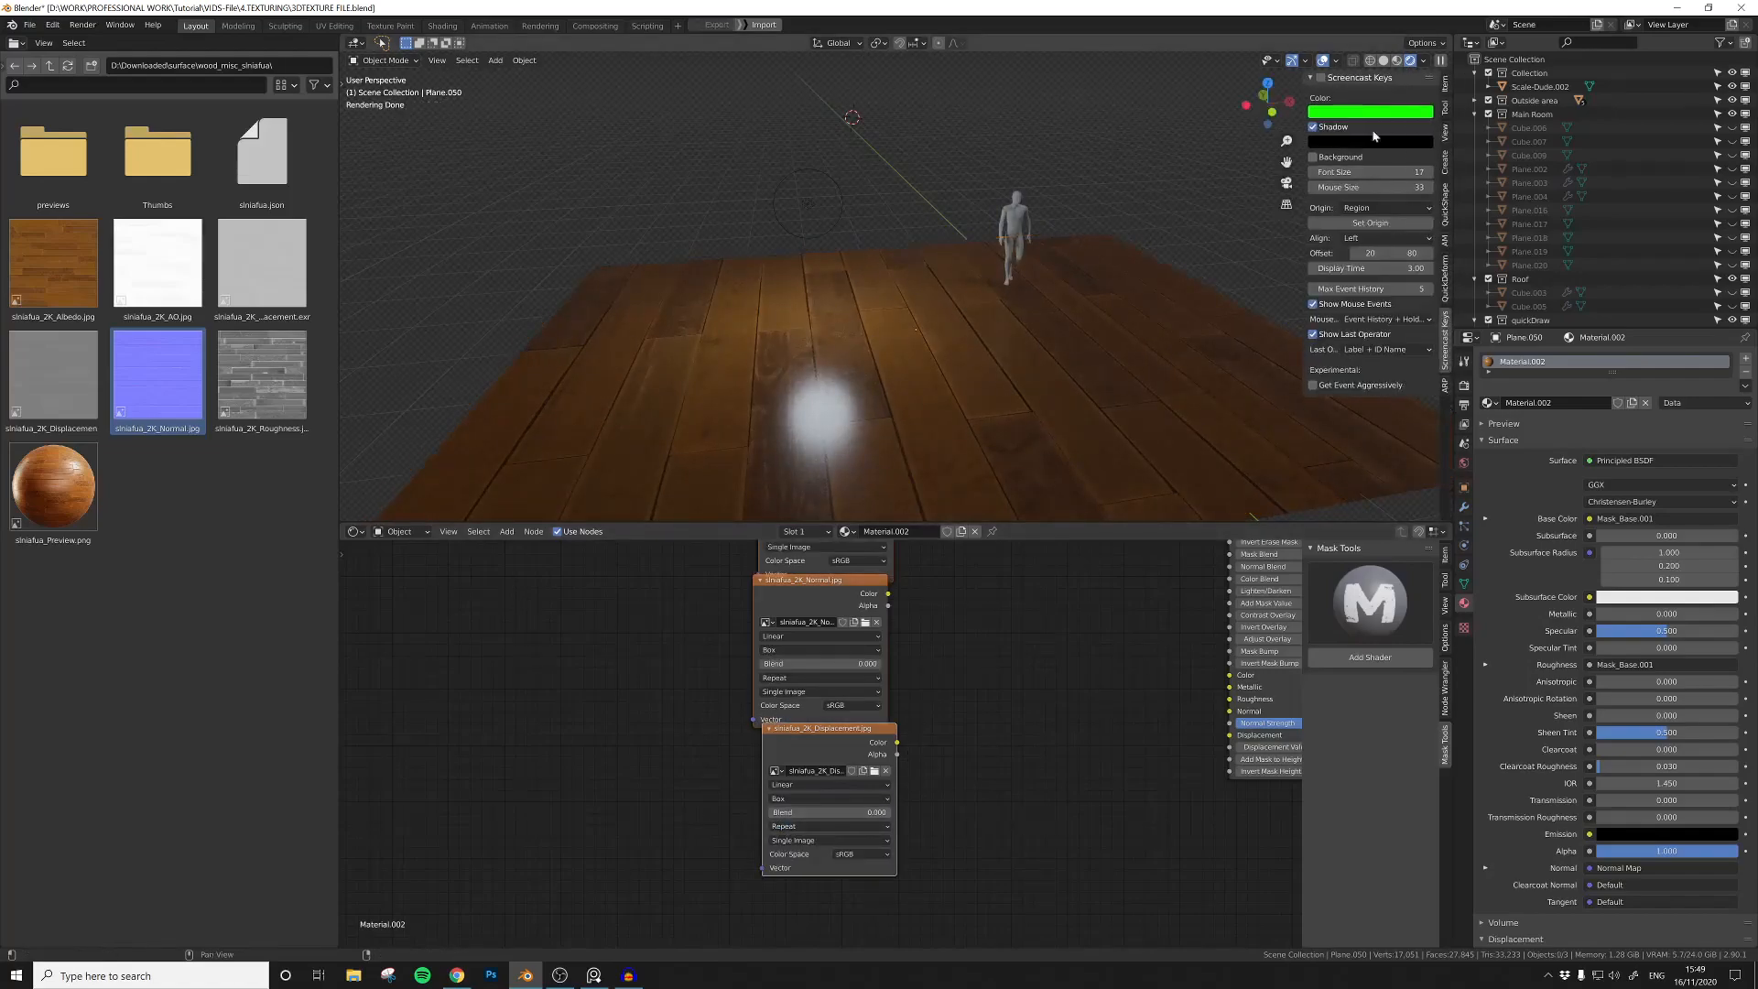
click(1239, 183)
key(n)
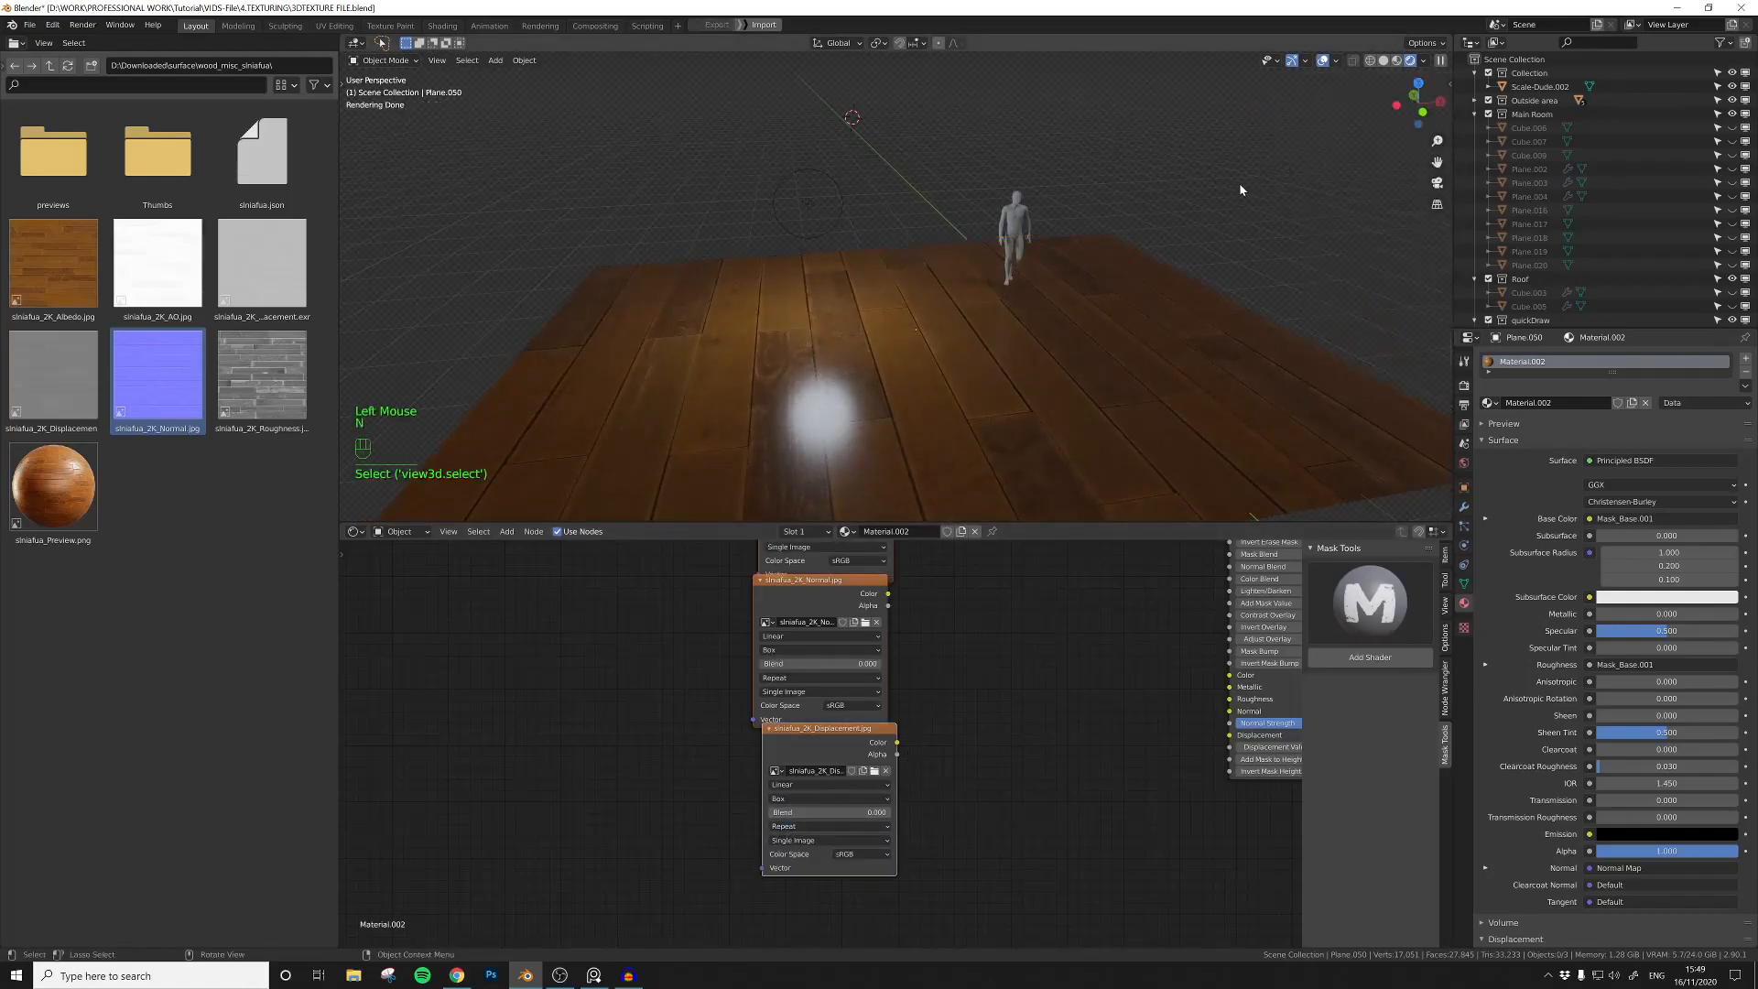
Step: Switch the roughness, normal and displacement textures together to Flat projection and back to Box
middle_drag(906, 629, 924, 728)
scroll(943, 716, down, 2)
scroll(943, 716, down, 2)
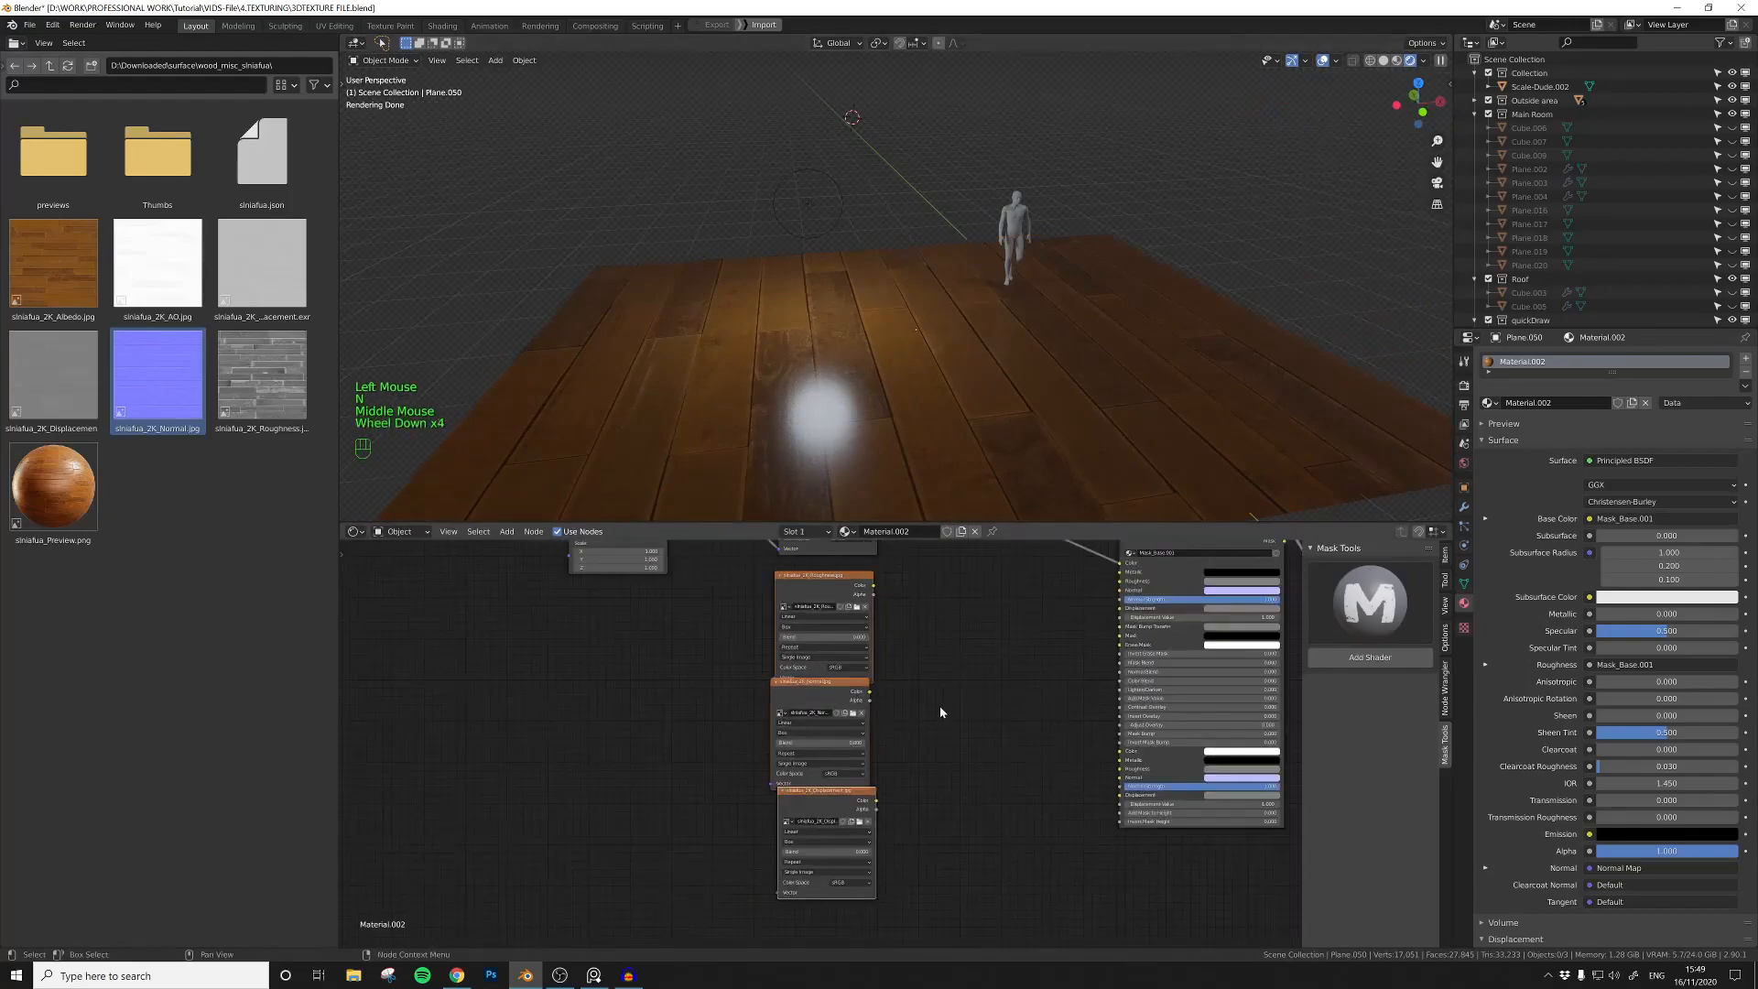
click(815, 585)
shift+click(809, 693)
shift+click(836, 807)
alt+click(800, 843)
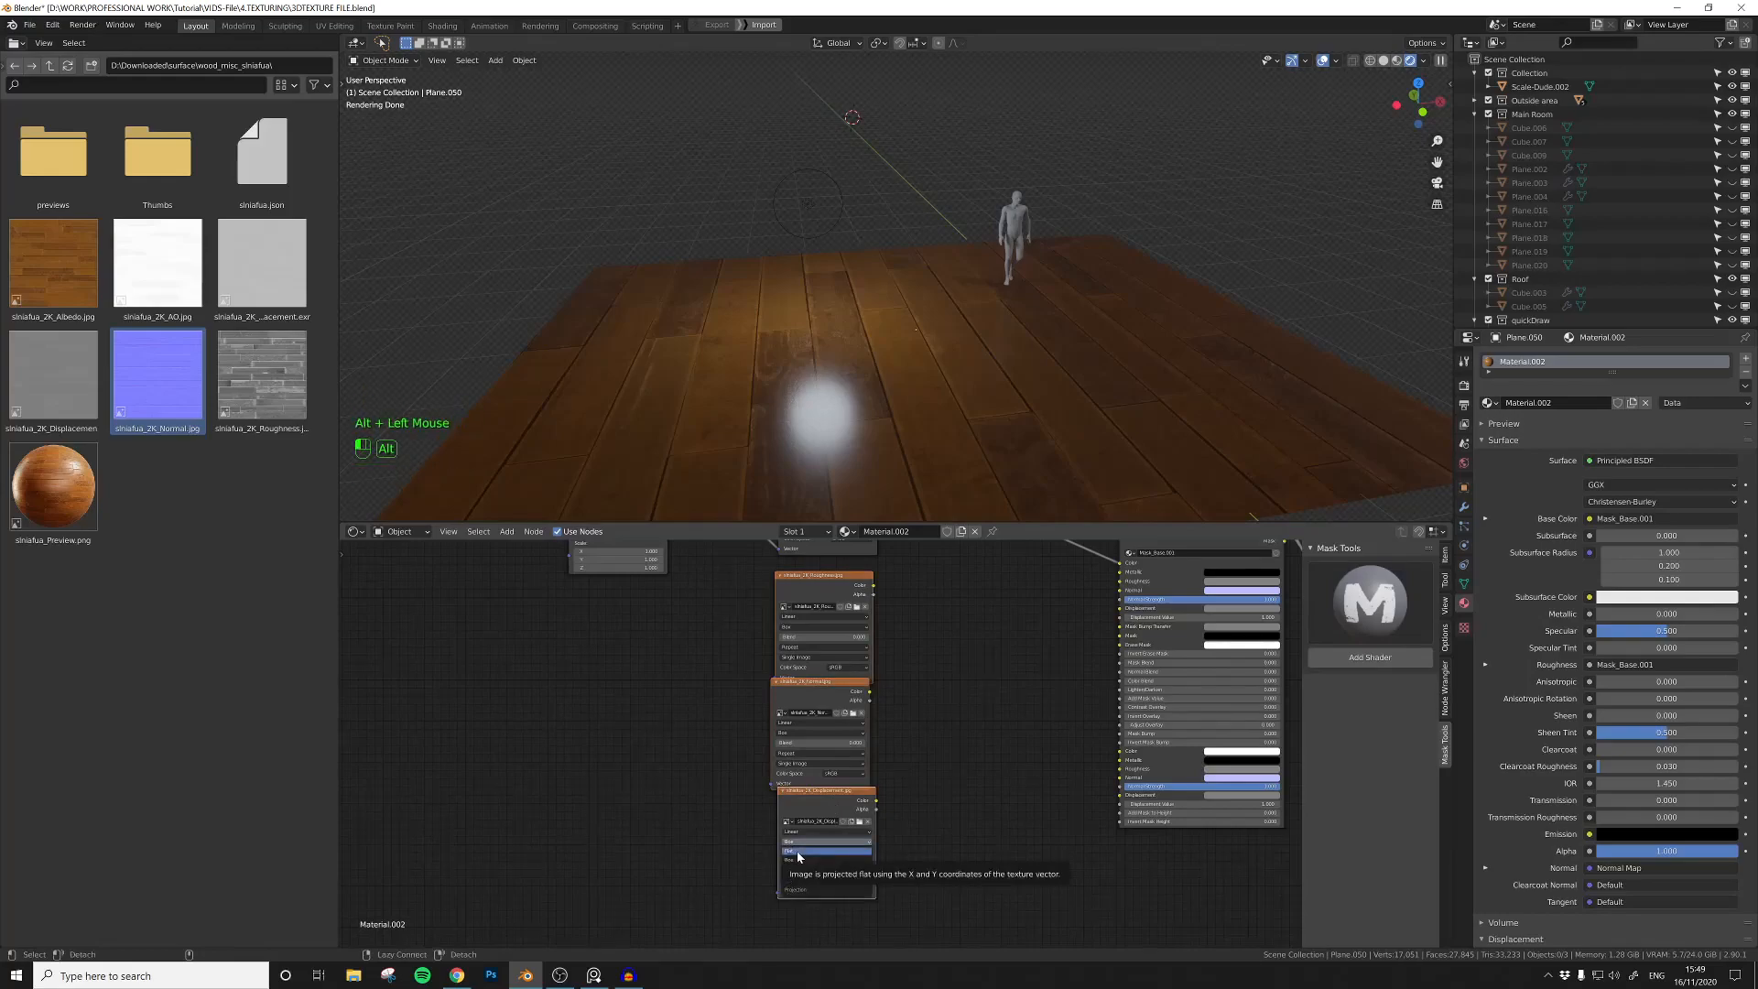
alt+click(799, 852)
alt+click(799, 843)
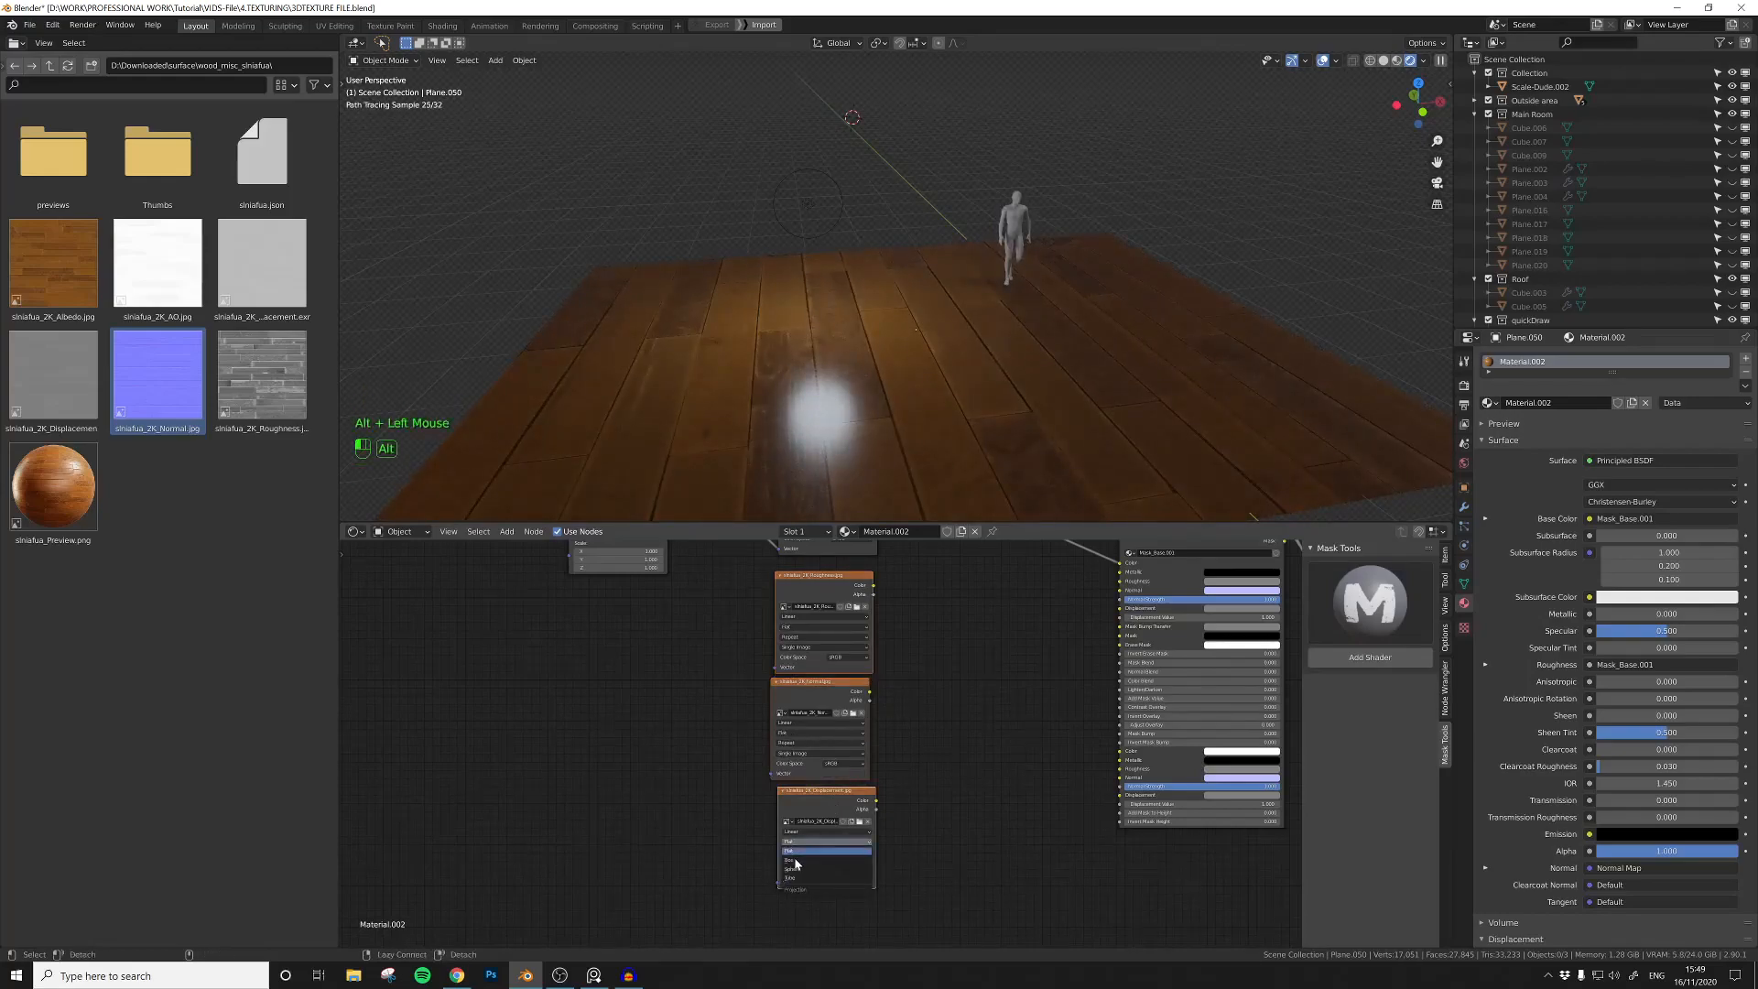
alt+click(795, 861)
Step: Collapse the roughness, normal and displacement texture nodes and stack them closely beneath the albedo texture
click(733, 688)
middle_drag(743, 690, 760, 768)
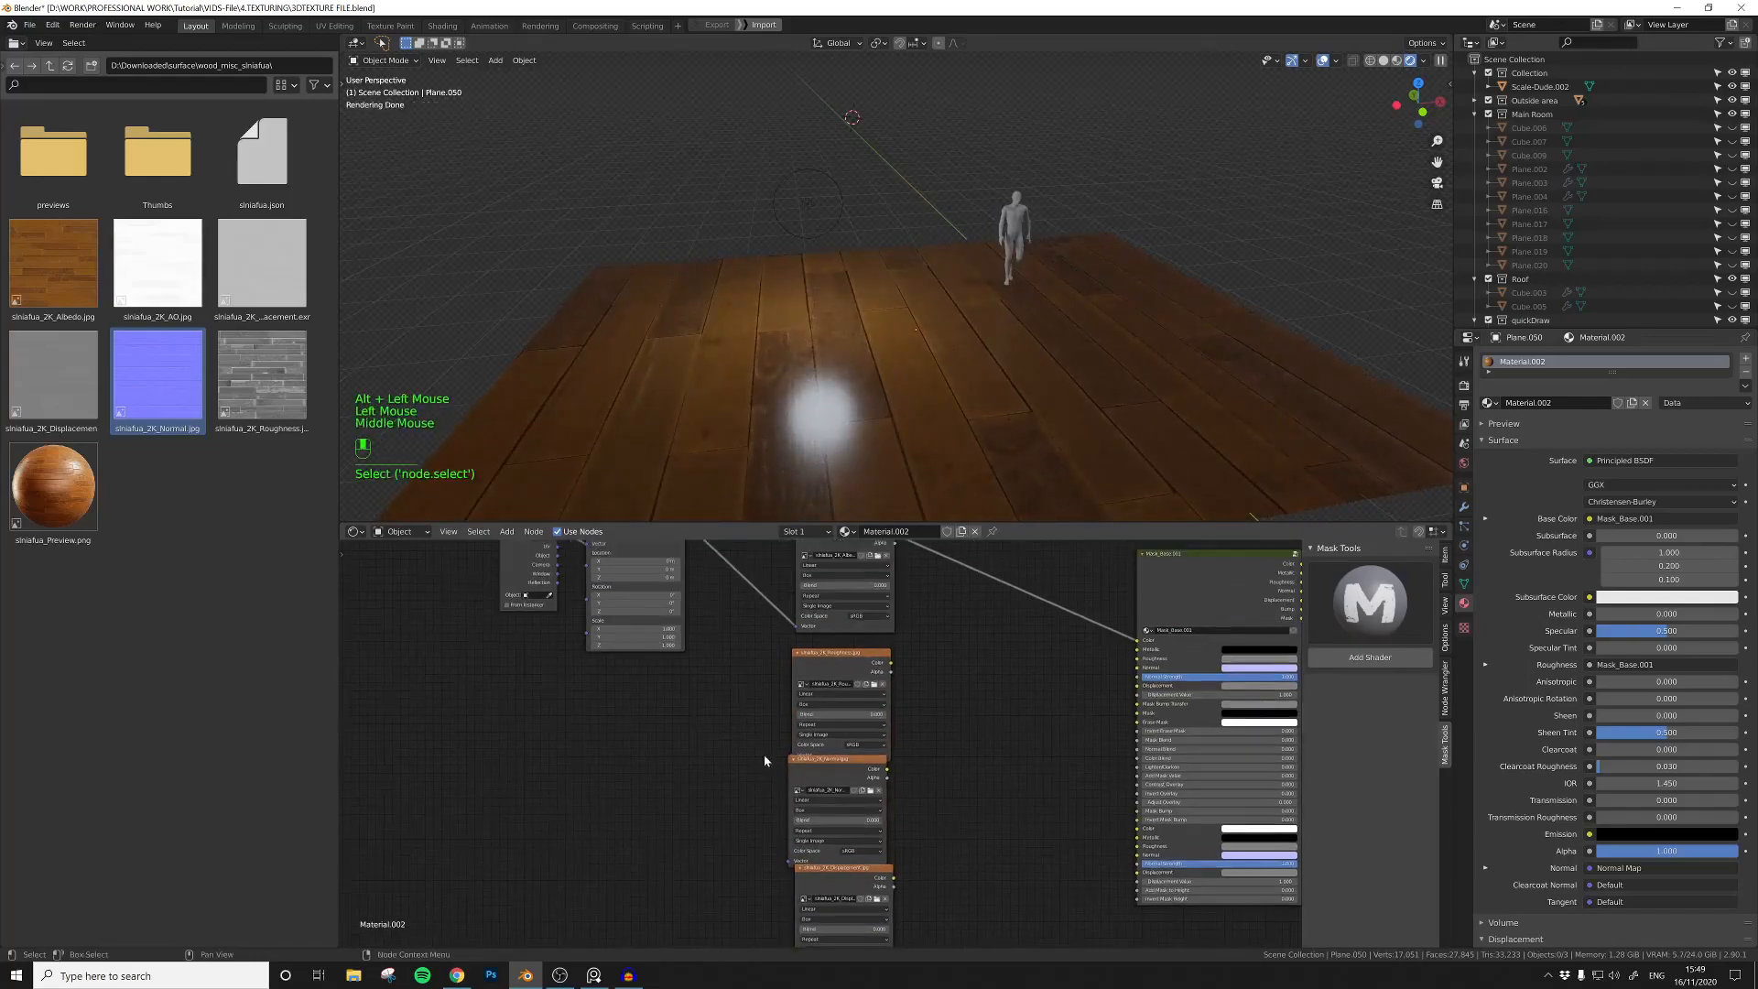
click(798, 652)
click(794, 761)
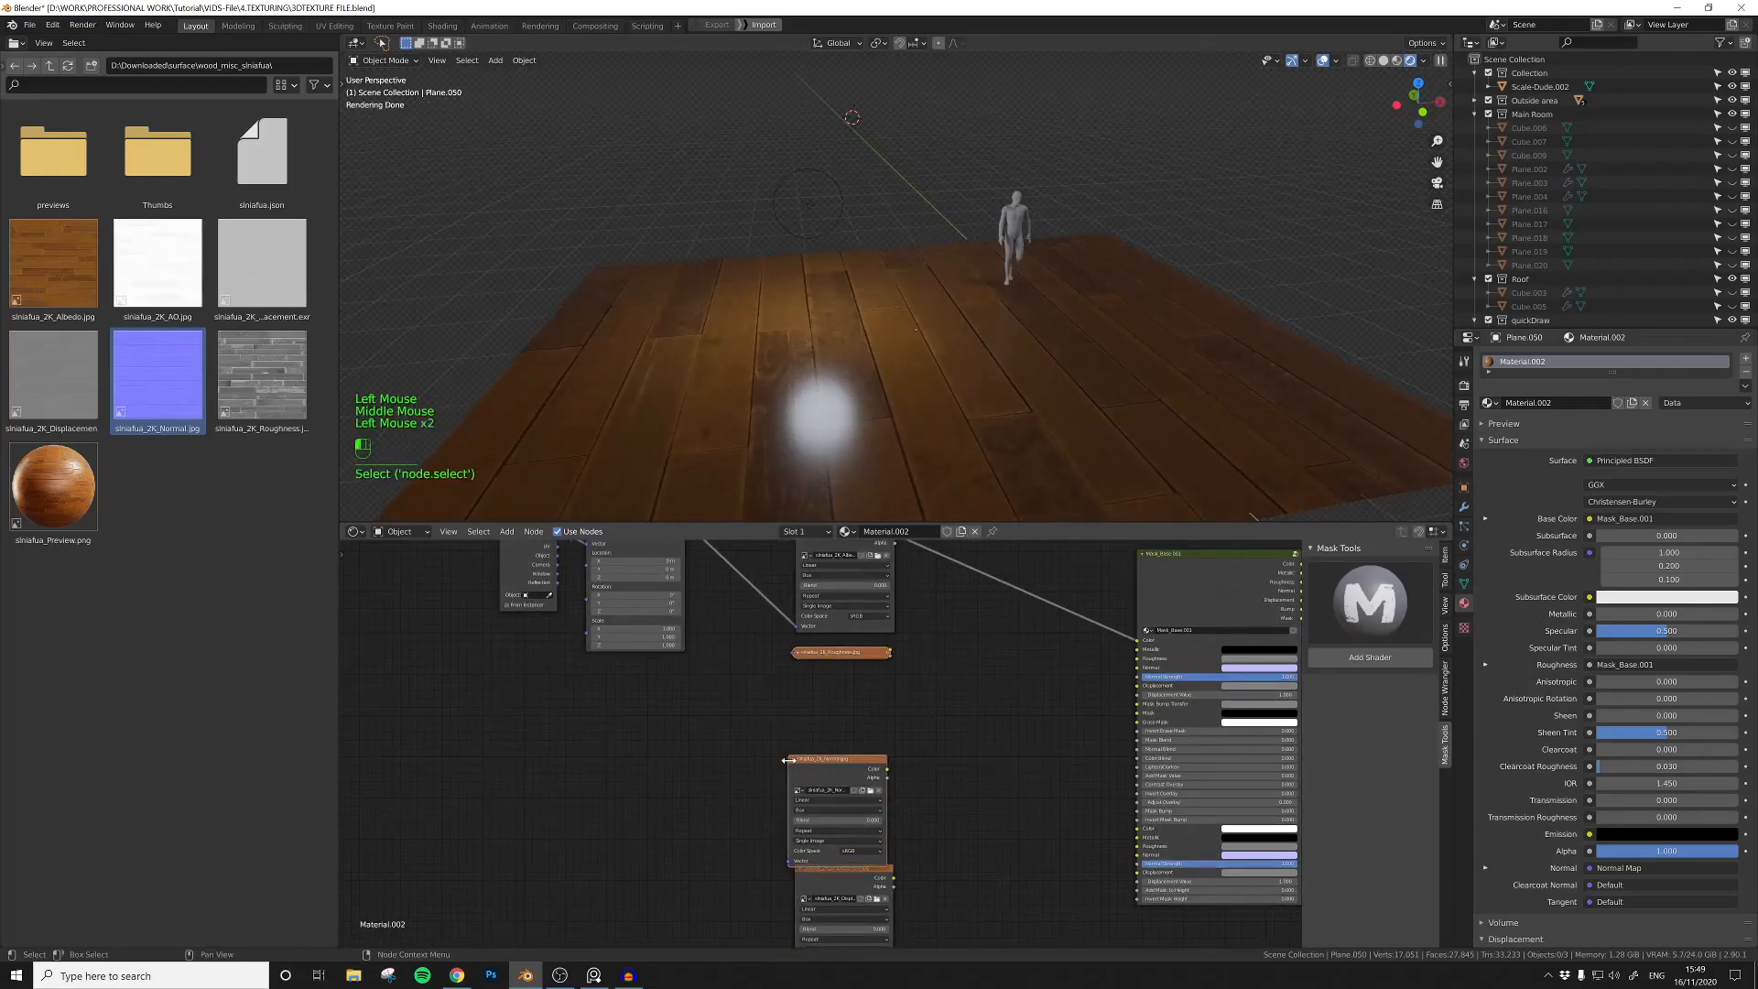
click(792, 759)
click(799, 866)
drag(810, 867, 827, 691)
Step: Connect the mapping node's Vector output to the roughness, normal and displacement textures
middle_drag(763, 690, 811, 780)
drag(732, 612, 842, 745)
drag(733, 612, 773, 703)
drag(733, 612, 880, 802)
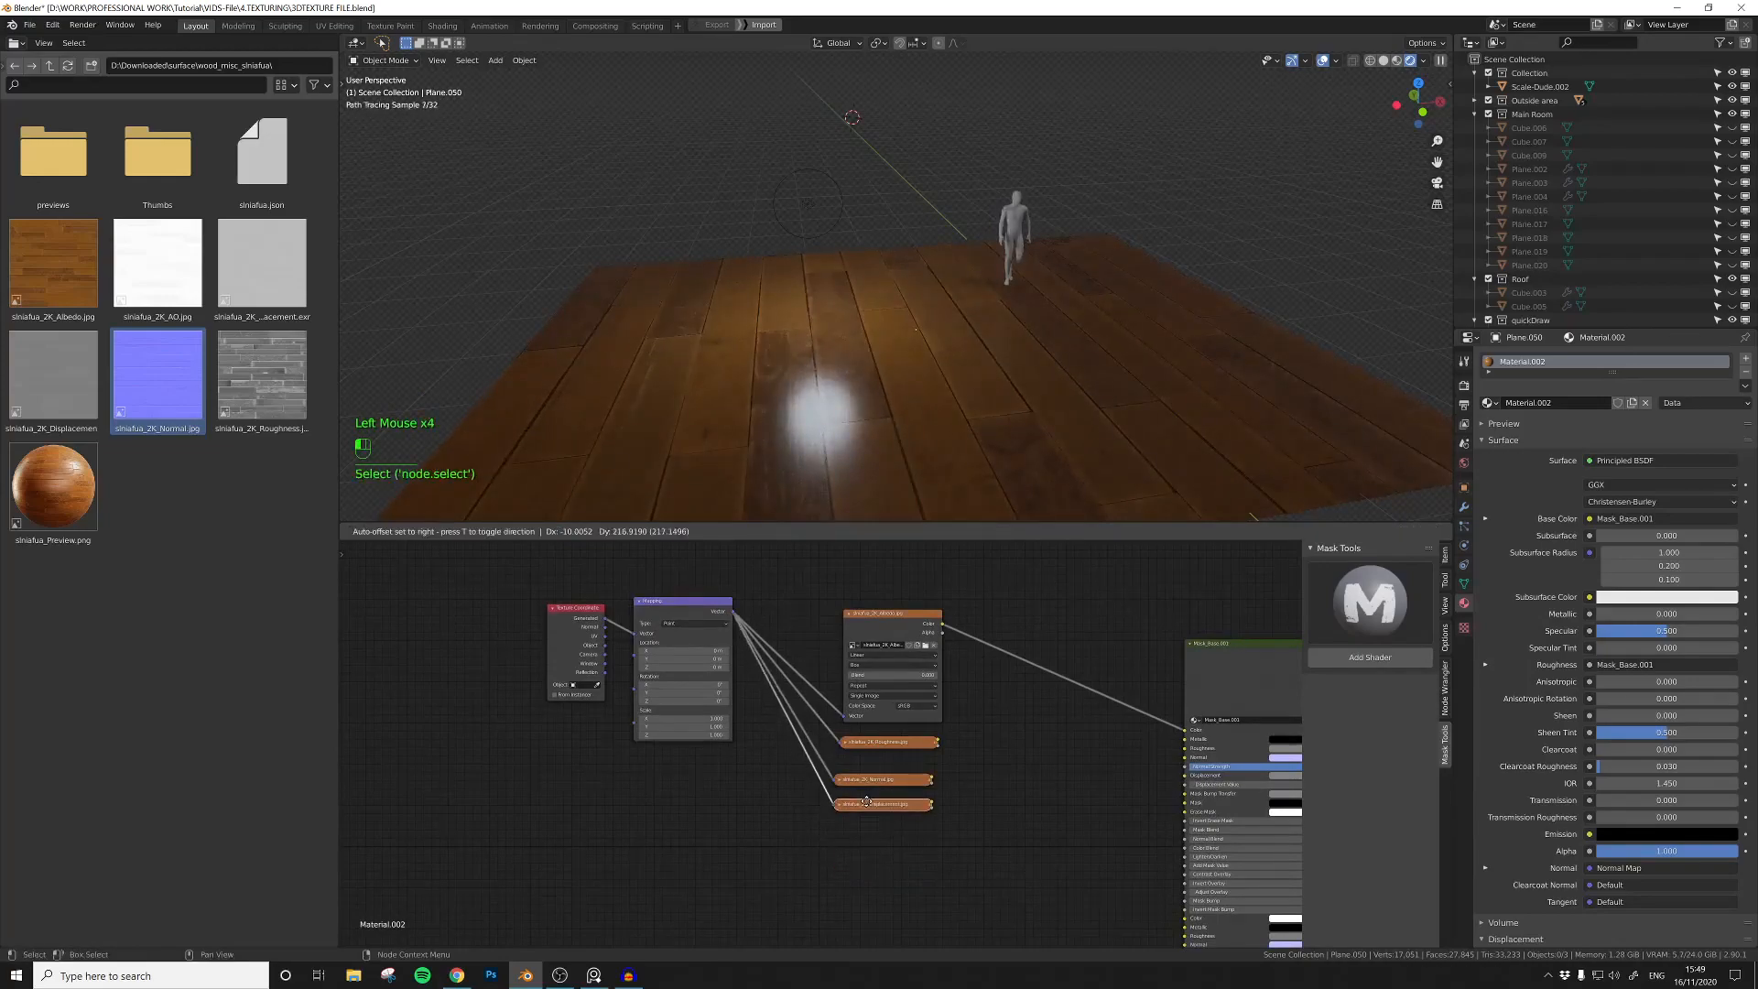
Step: Add a ColorRamp node between the roughness texture and the Roughness input of the Mask_Base.001 group
middle_drag(1002, 756, 919, 738)
click(919, 739)
key(shift+a)
text(colo)
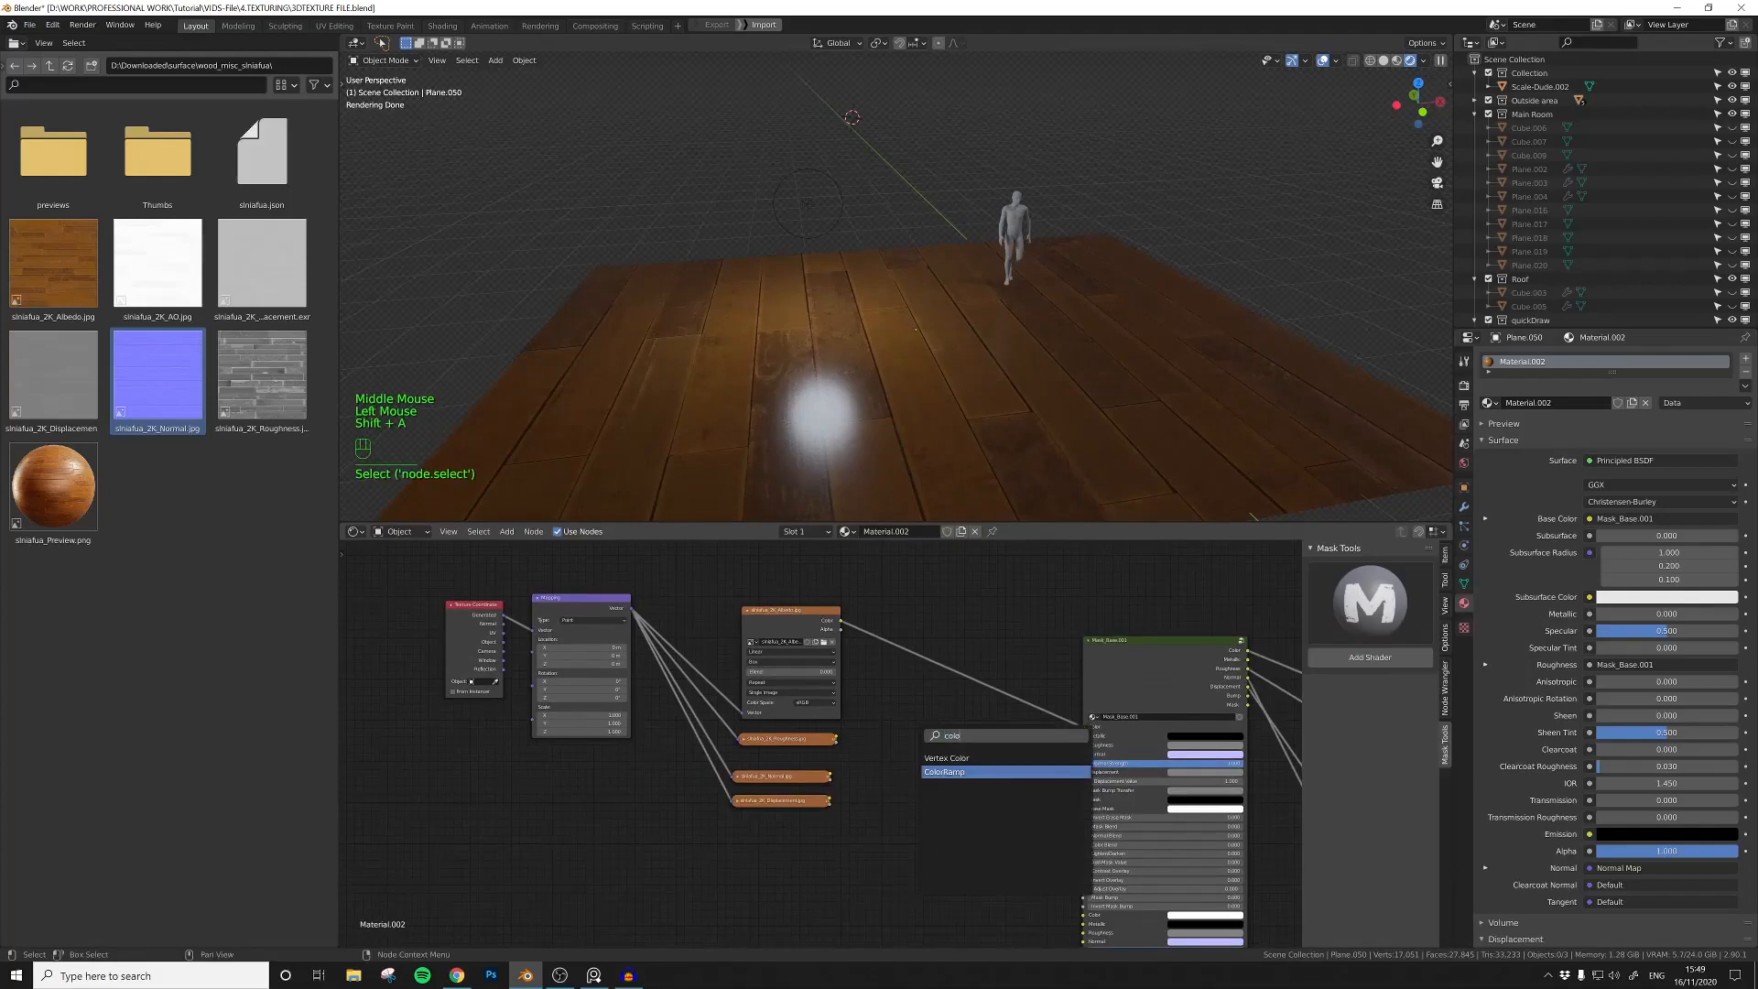
click(944, 772)
click(884, 743)
click(840, 740)
drag(837, 739, 871, 785)
drag(969, 721, 1083, 744)
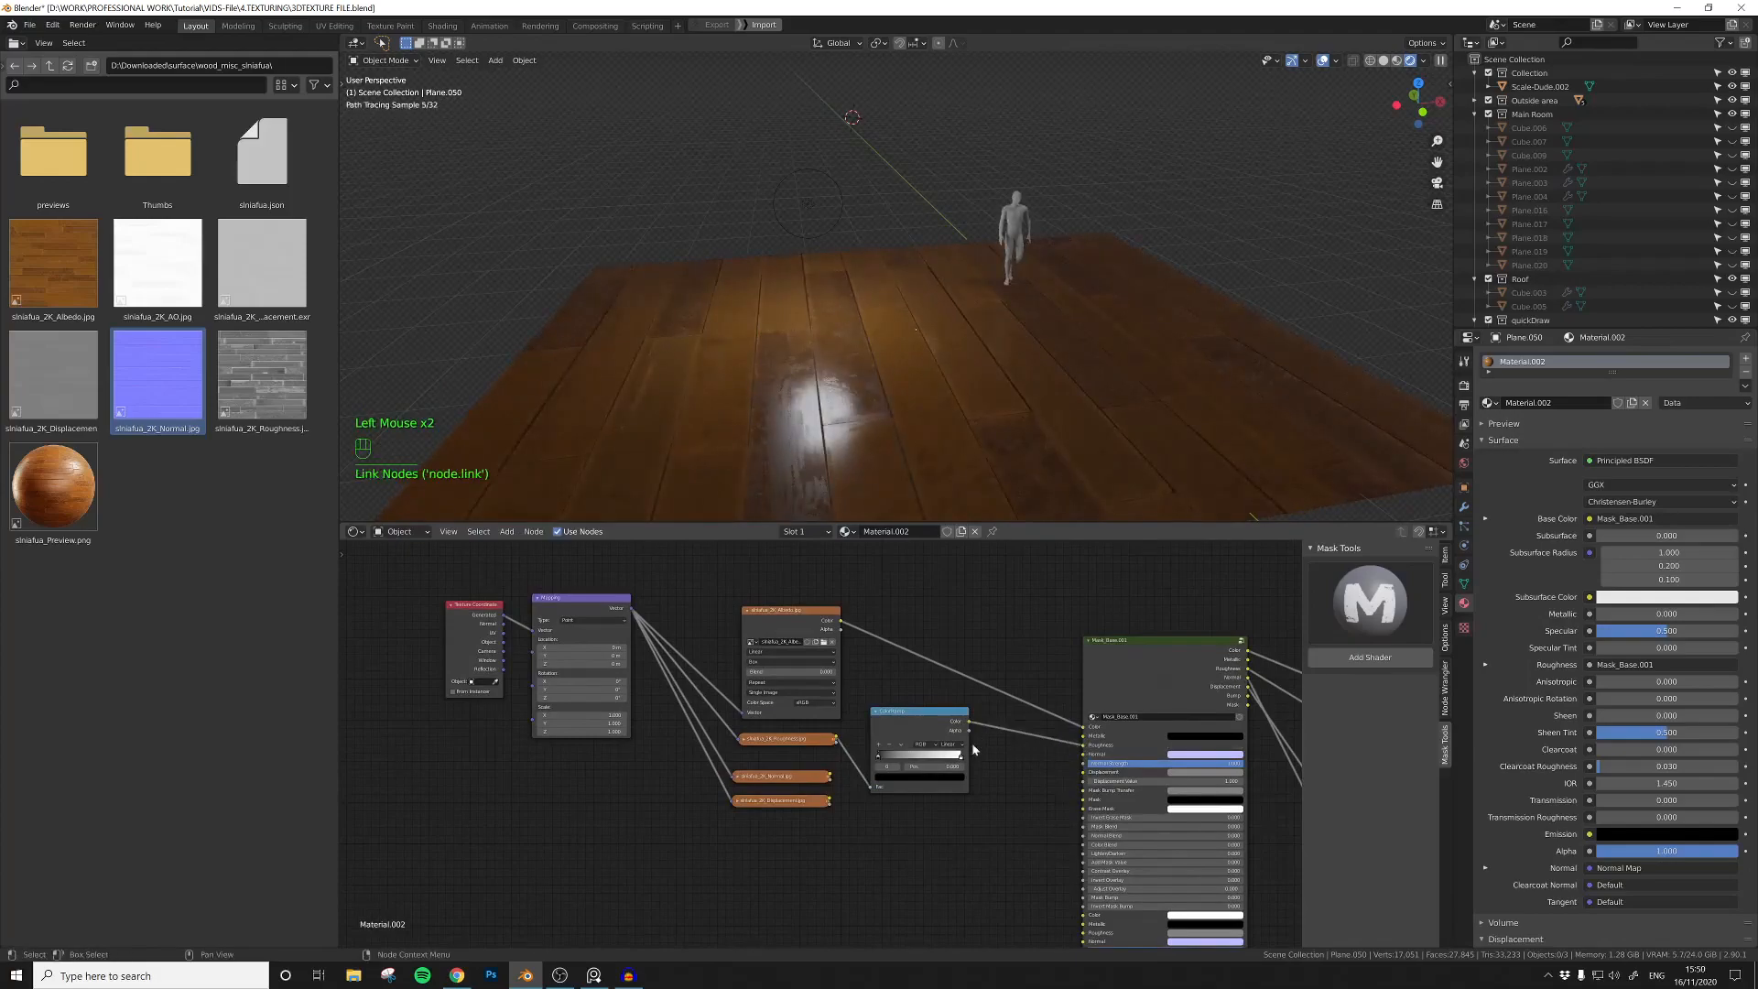
Step: Link the normal and displacement textures to the matching inputs of the mask base group and collapse the albedo node
drag(830, 776, 1084, 774)
click(860, 802)
click(748, 610)
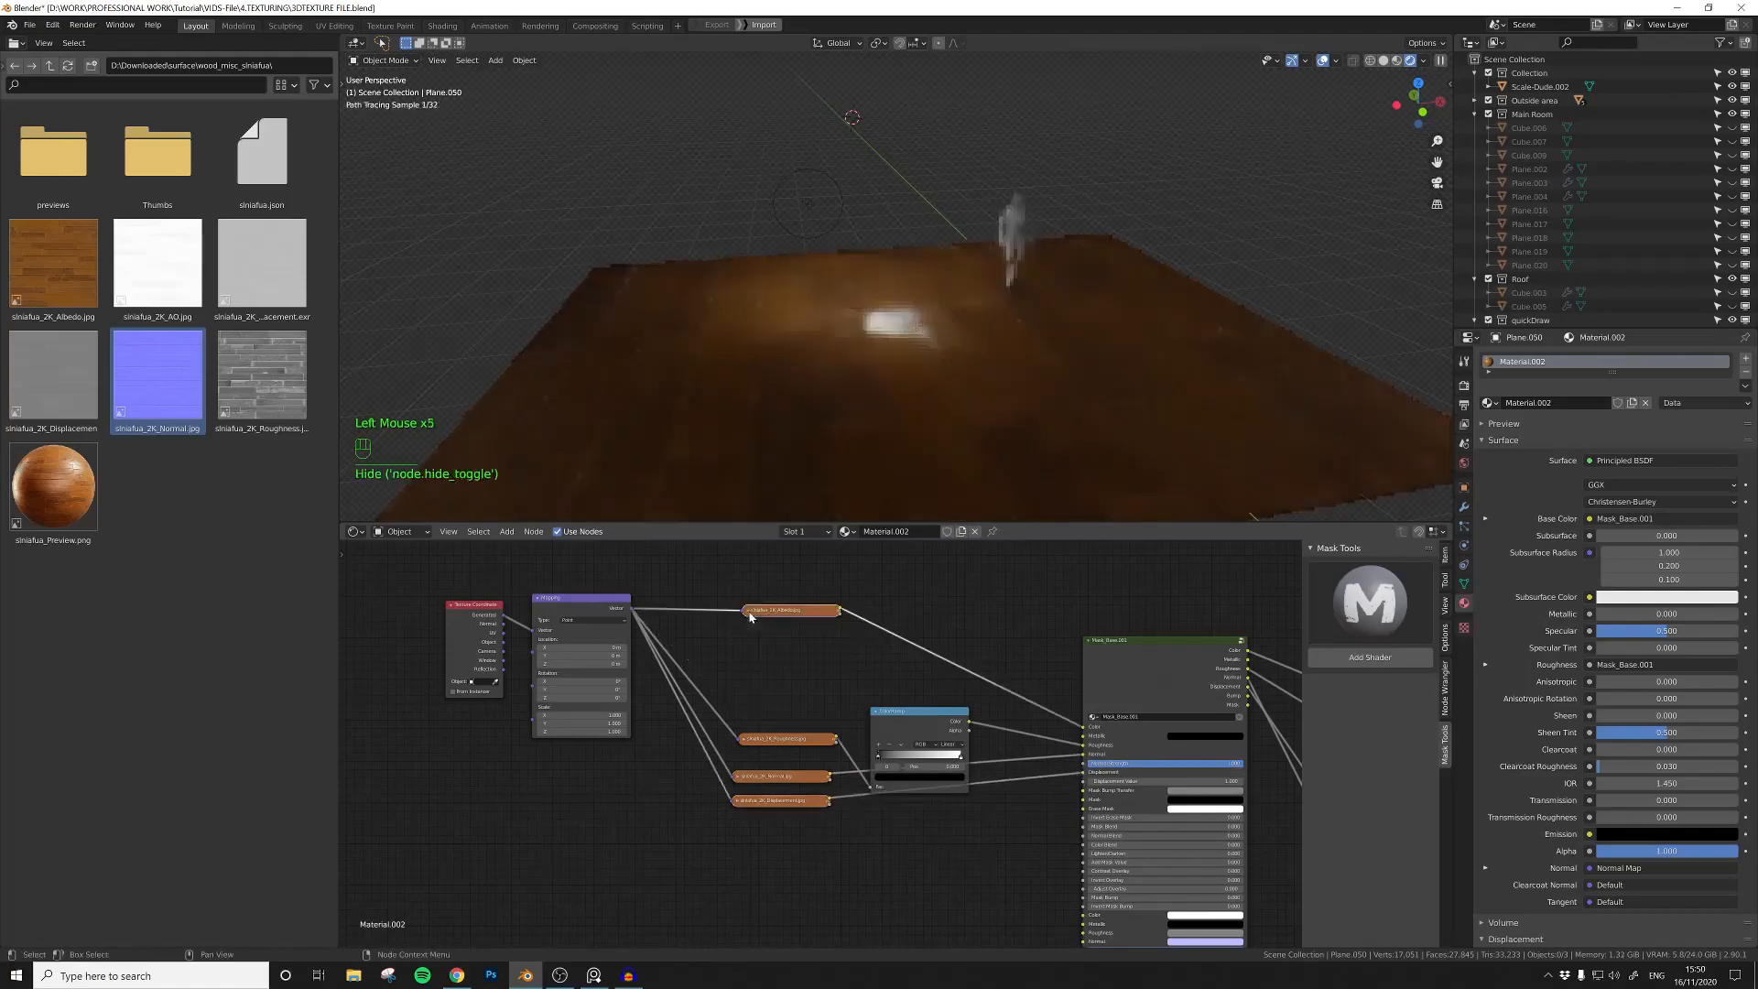
Step: Move the ColorRamp node slightly upward and preview its output on the floor with the Emission Viewer
click(905, 725)
ctrl+shift+click(902, 723)
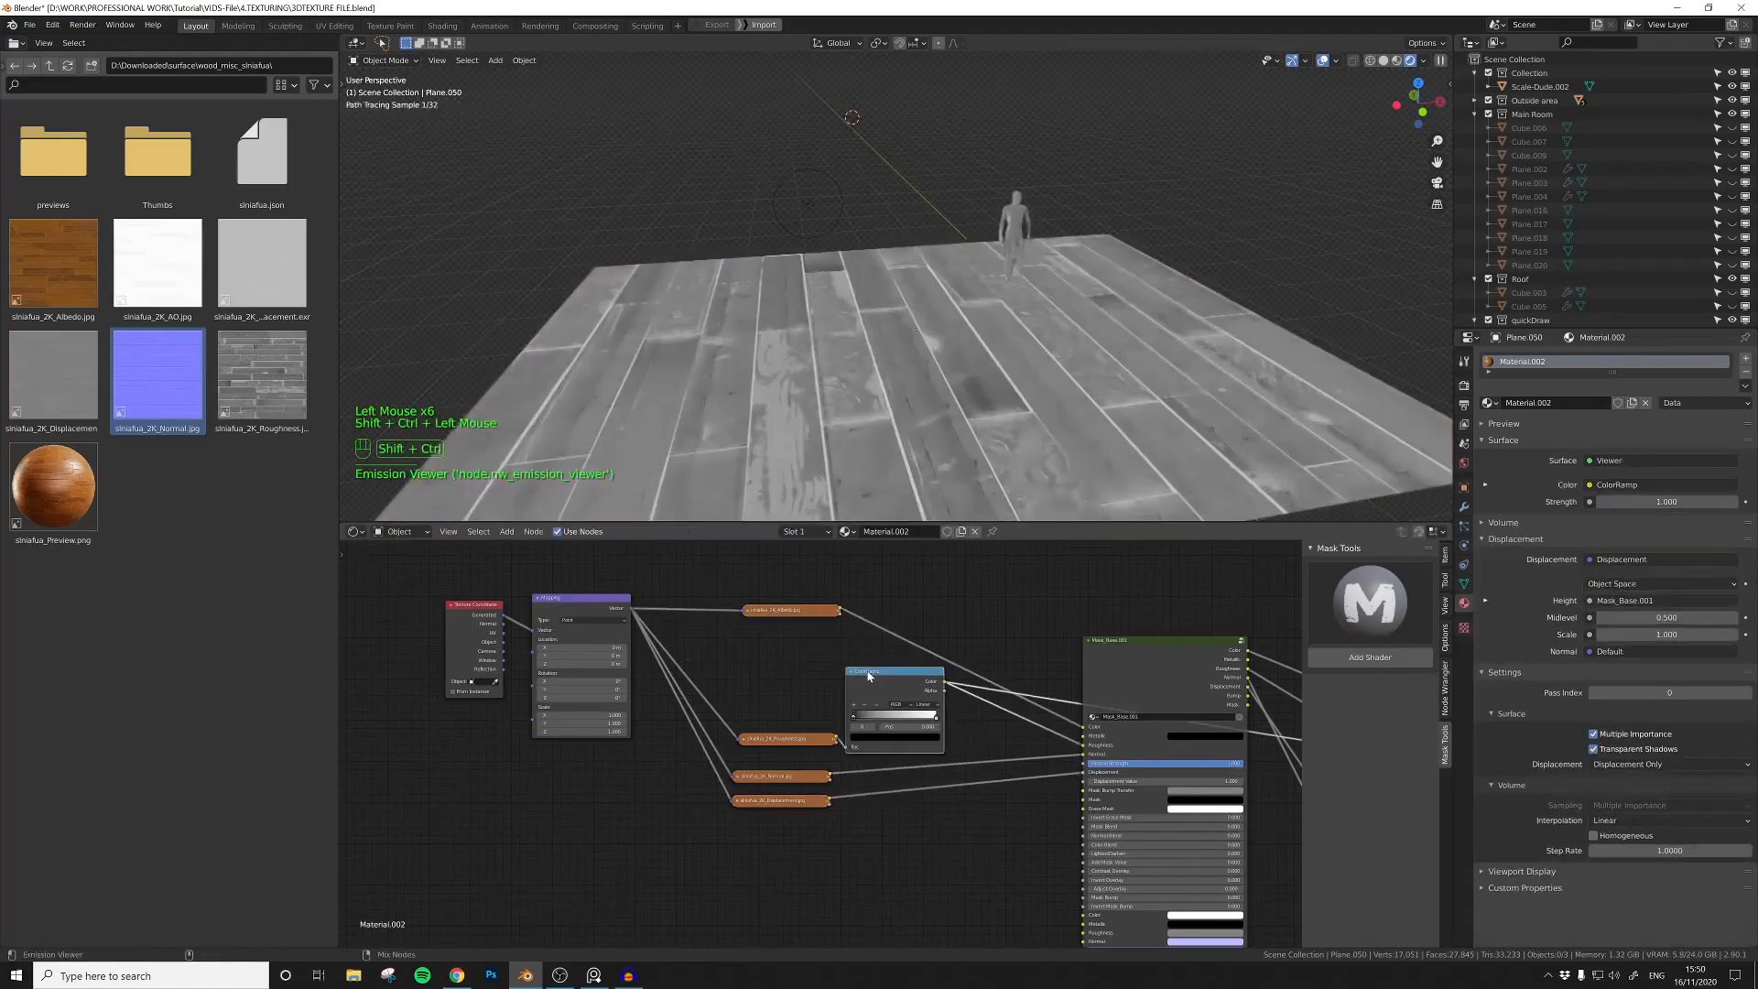
scroll(874, 687, up, 2)
scroll(875, 687, up, 1)
middle_drag(780, 685, 890, 706)
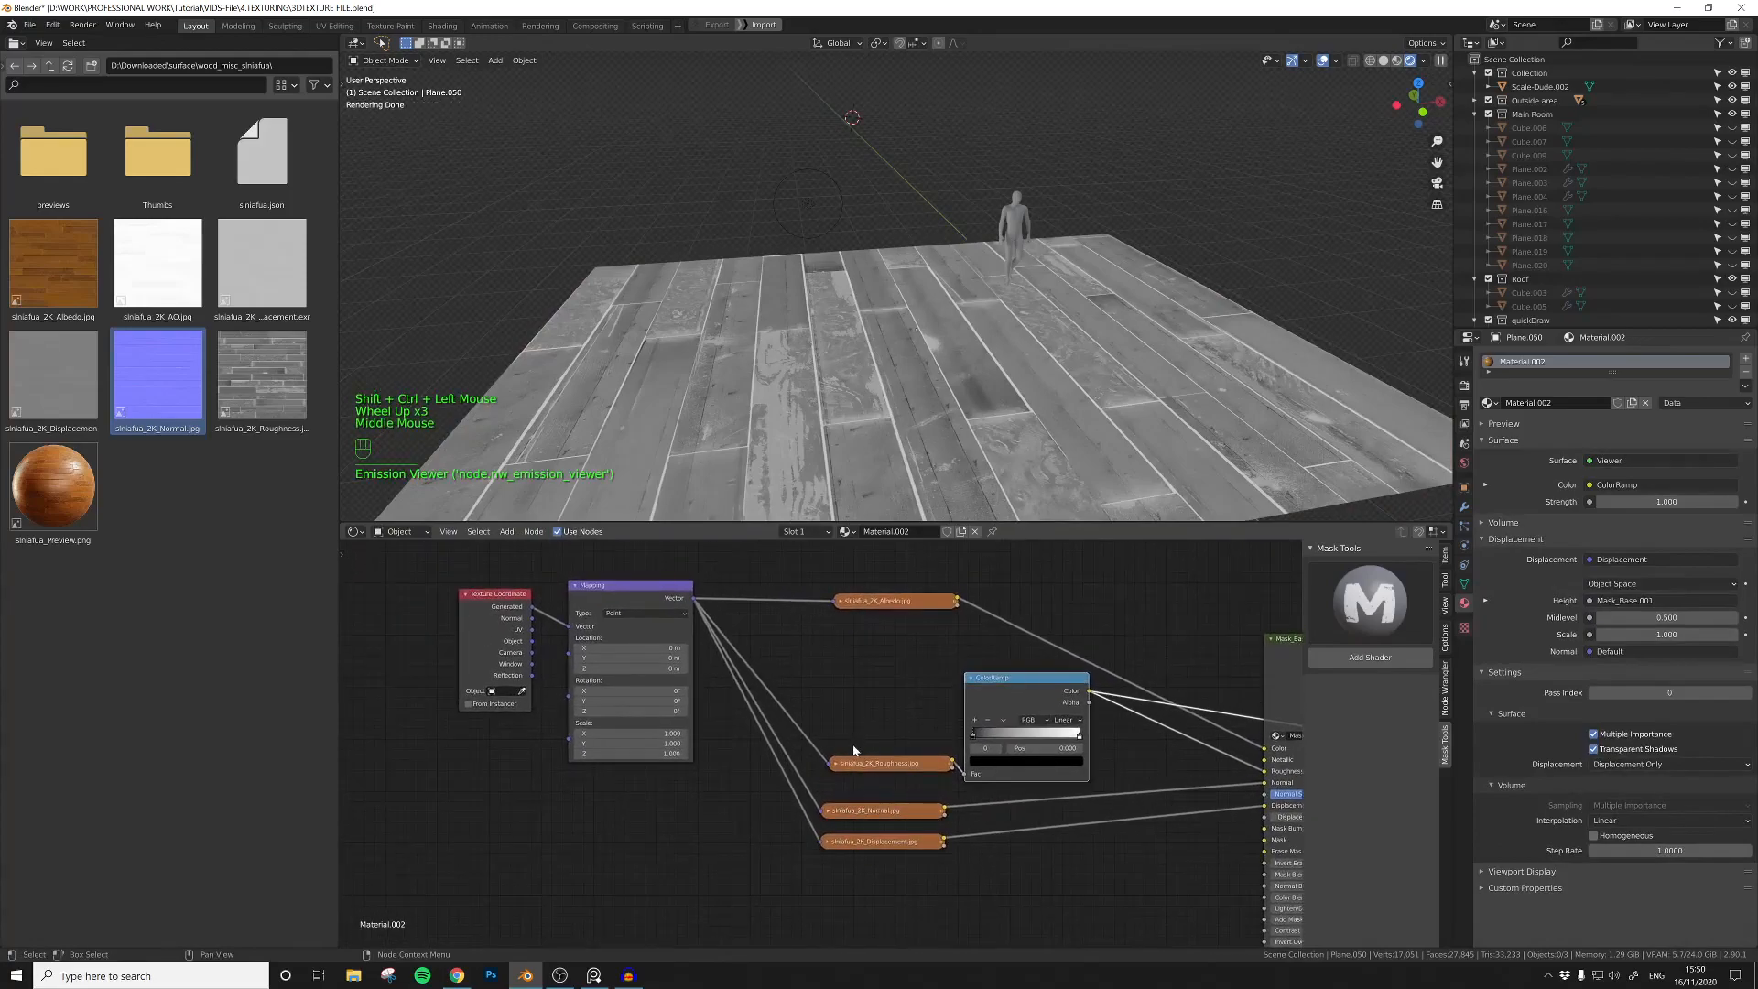
Step: Set the color space of the roughness and normal textures to Non-Color, keeping both nodes collapsed
click(837, 765)
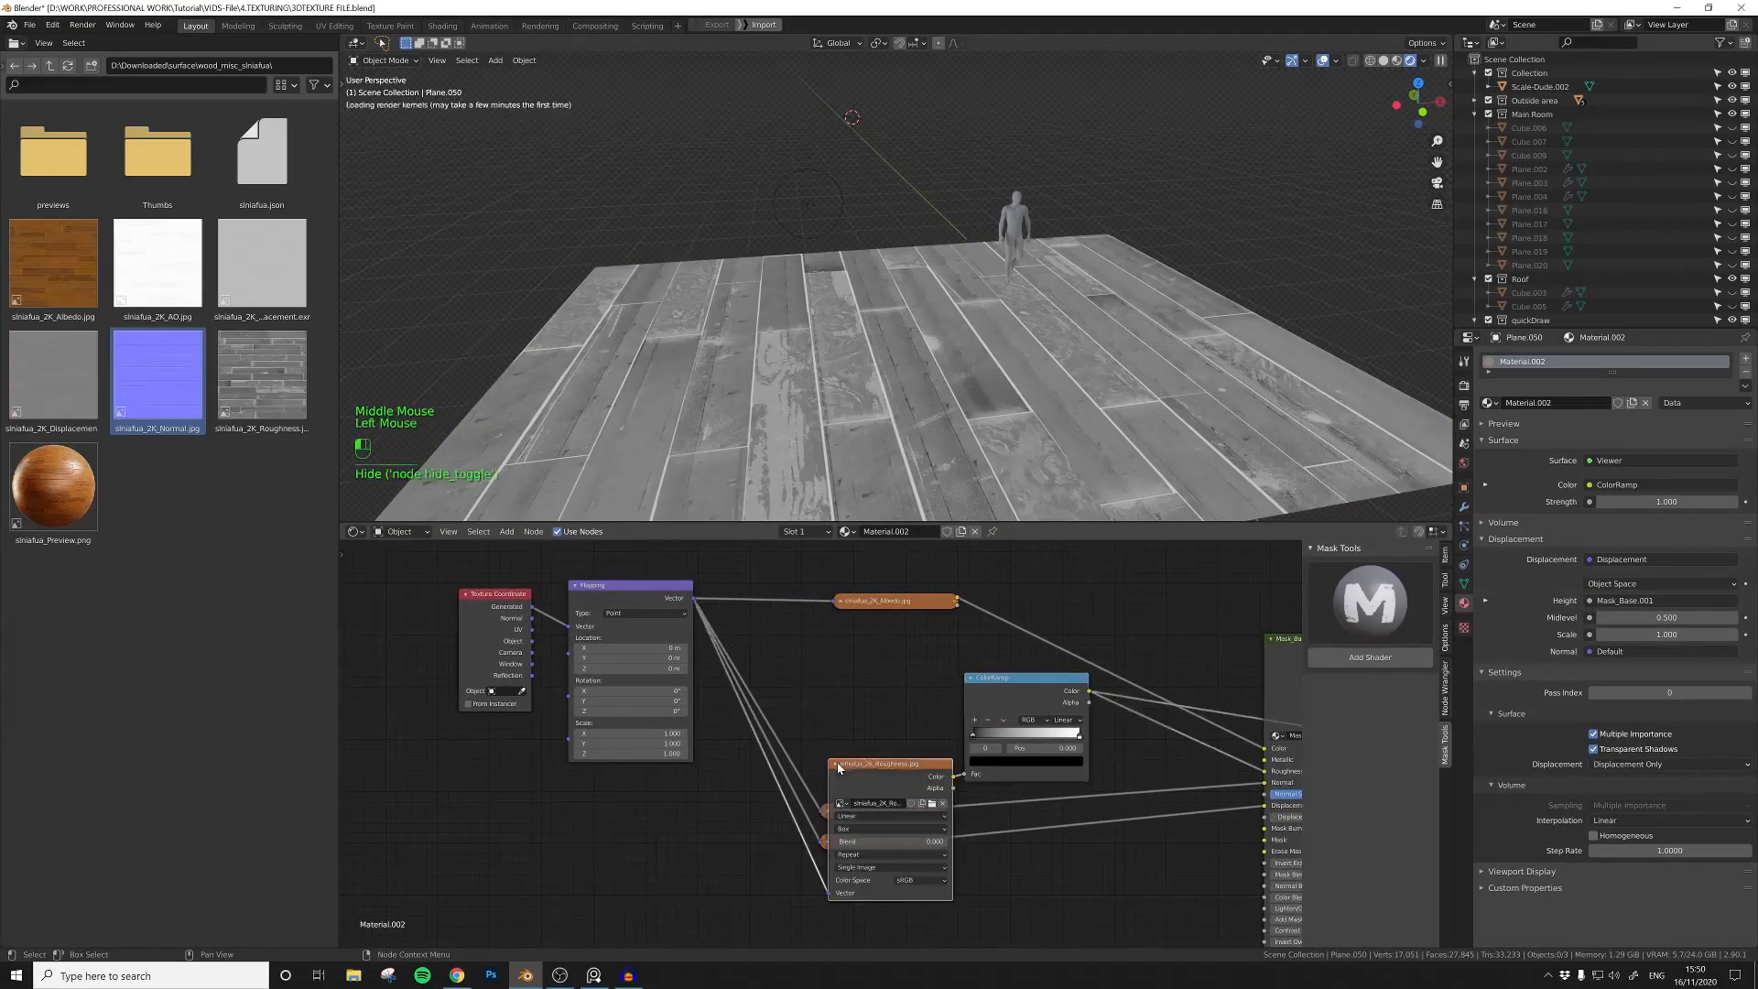
click(915, 880)
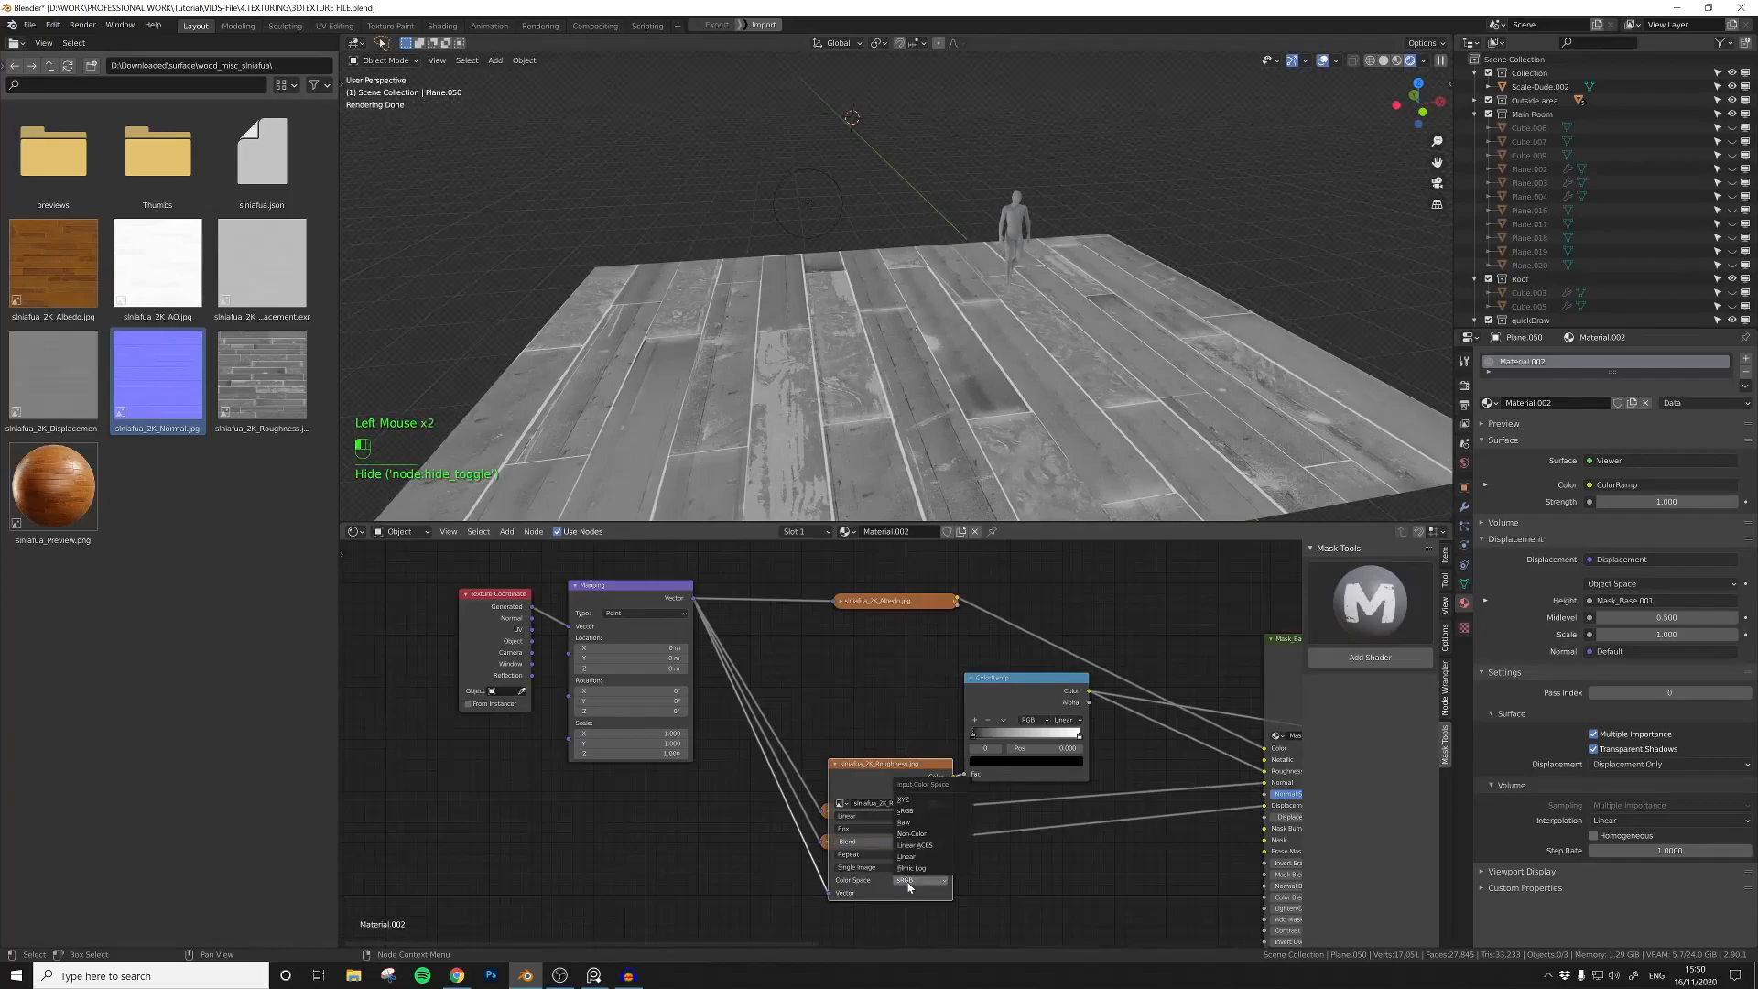
click(906, 838)
click(835, 764)
click(829, 815)
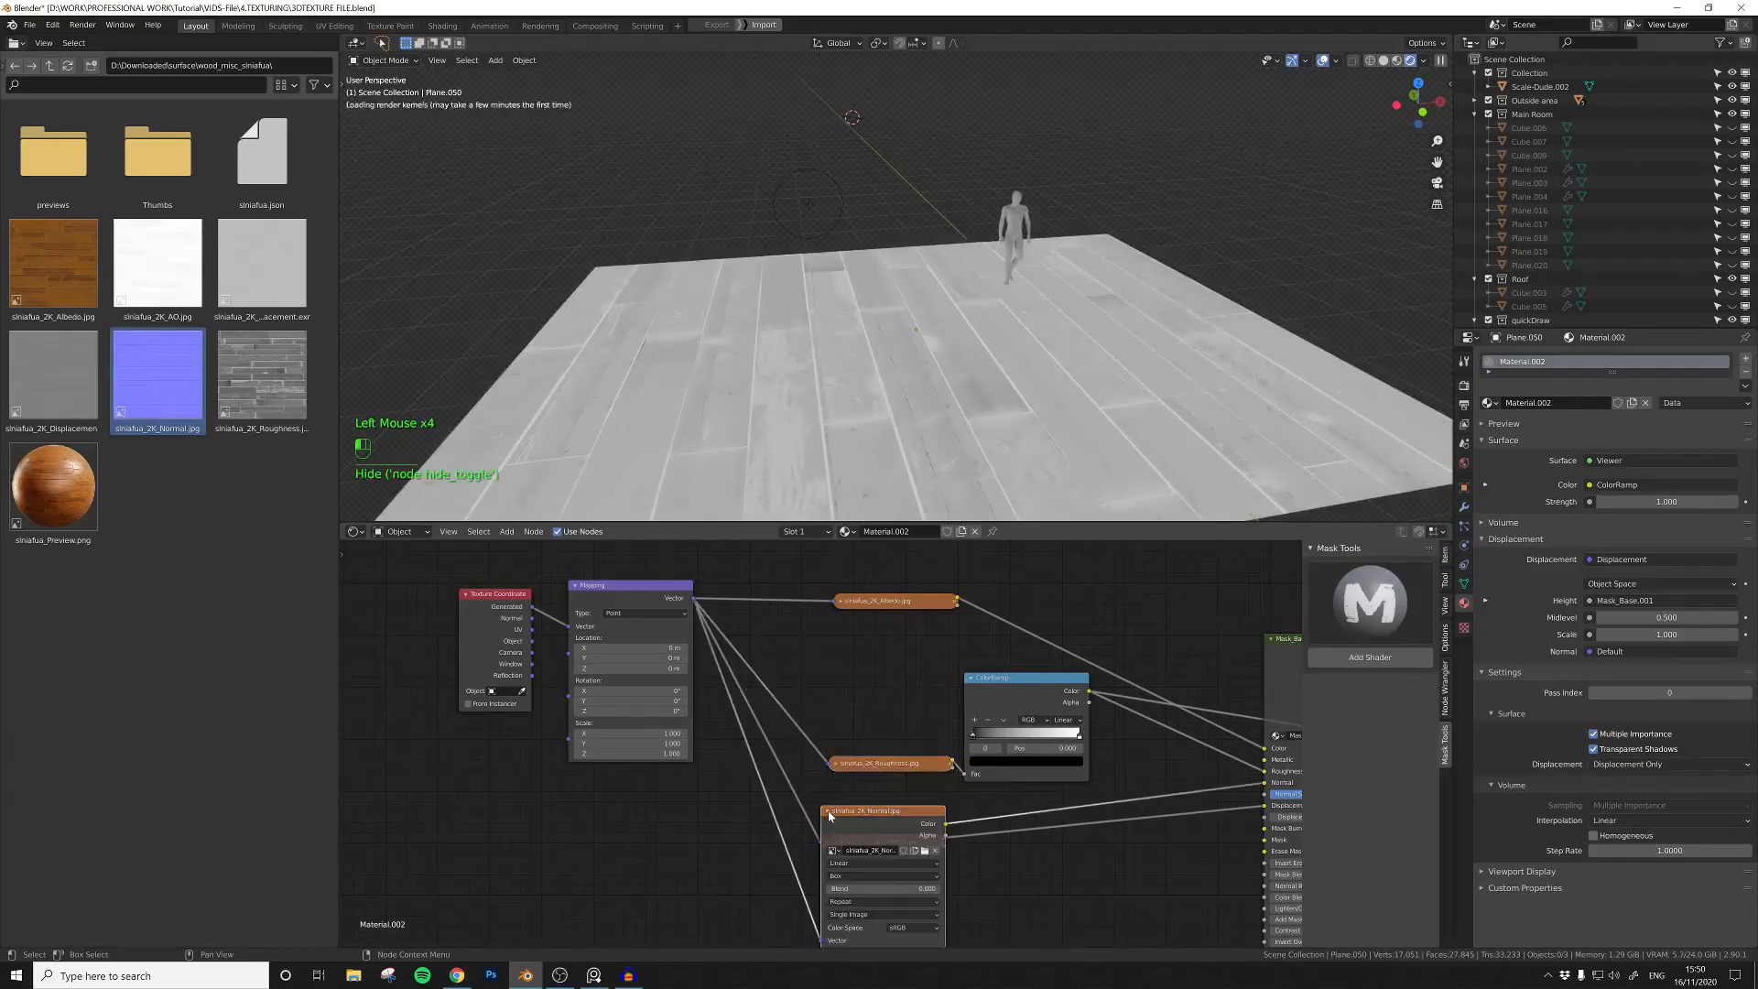
click(911, 927)
click(907, 885)
click(826, 812)
Step: Set the displacement texture's color space to Non-Color, collapse it, and recheck the normal texture's color space
click(830, 842)
middle_drag(879, 916, 882, 854)
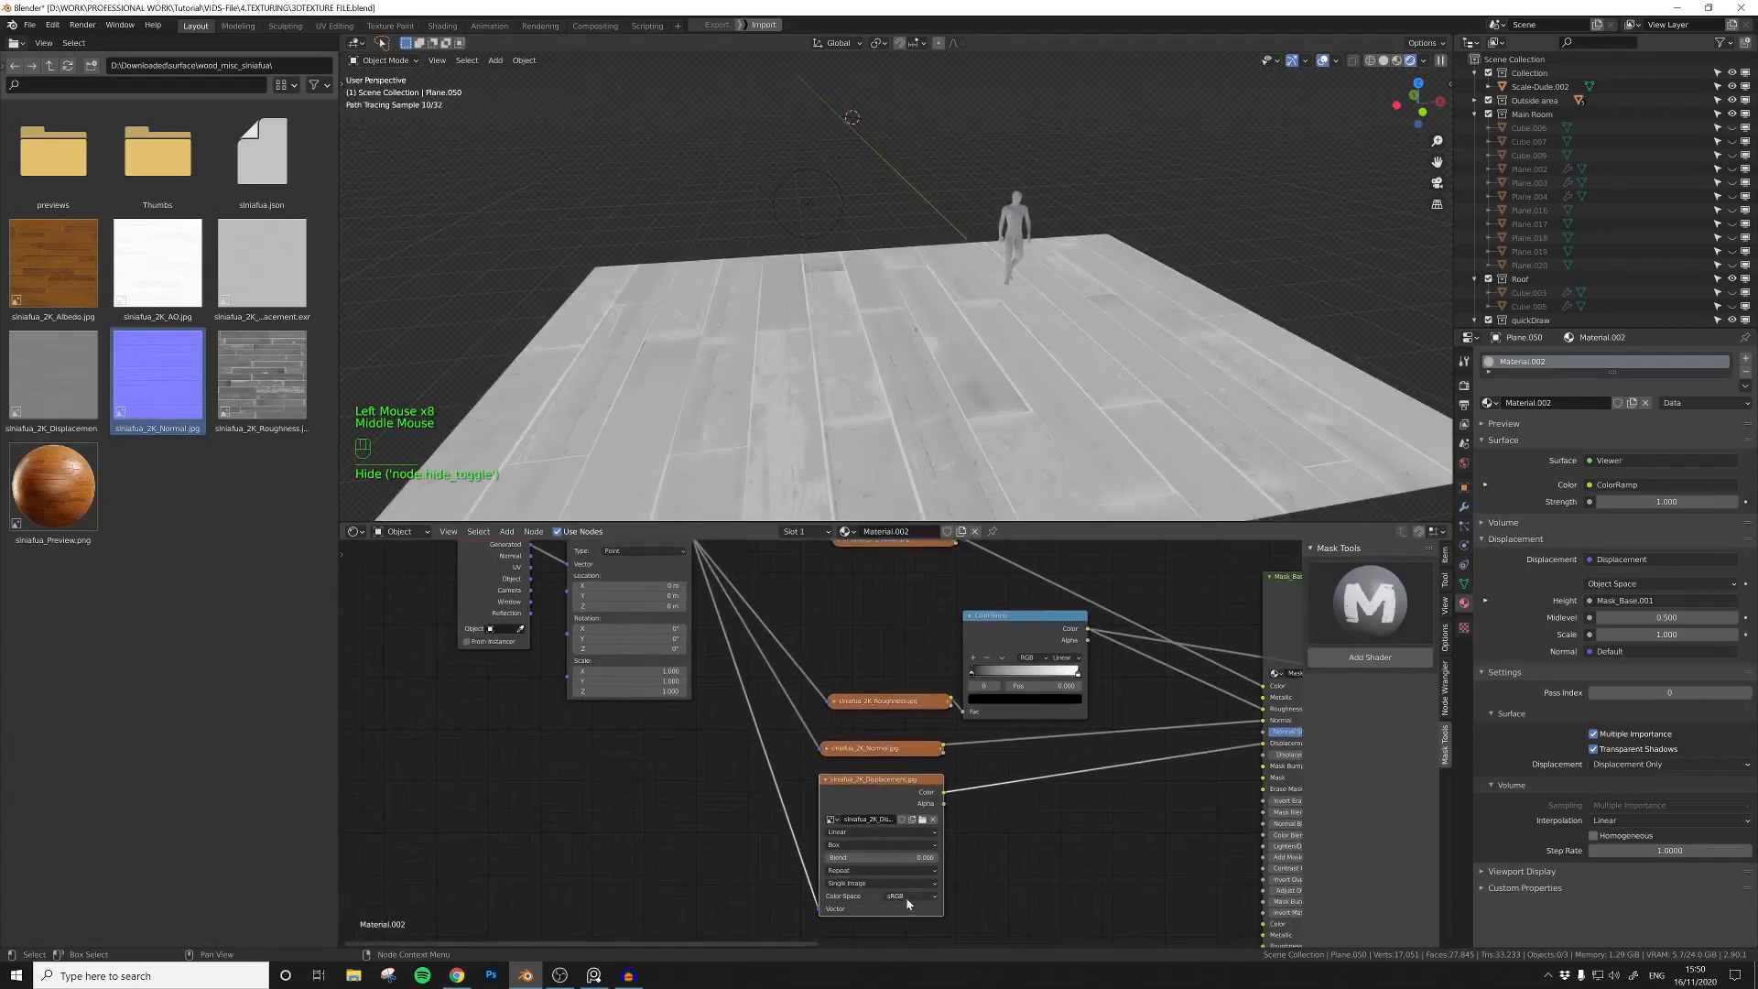
click(909, 896)
click(906, 844)
click(827, 779)
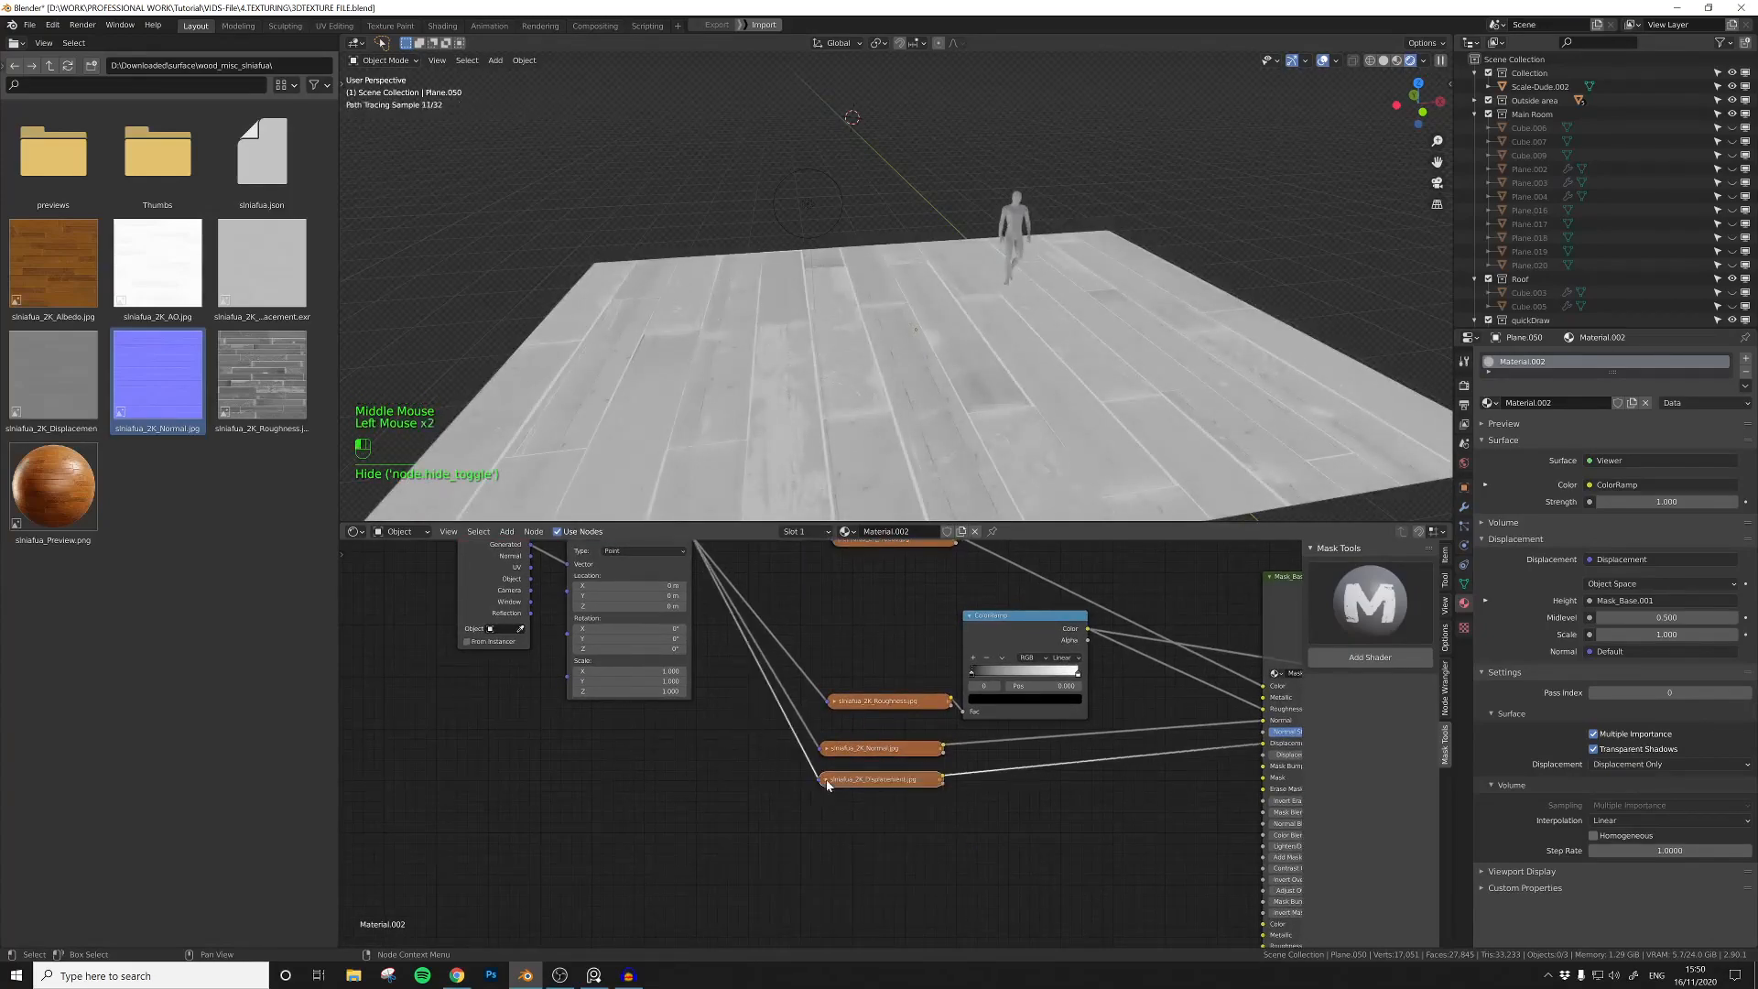
click(828, 749)
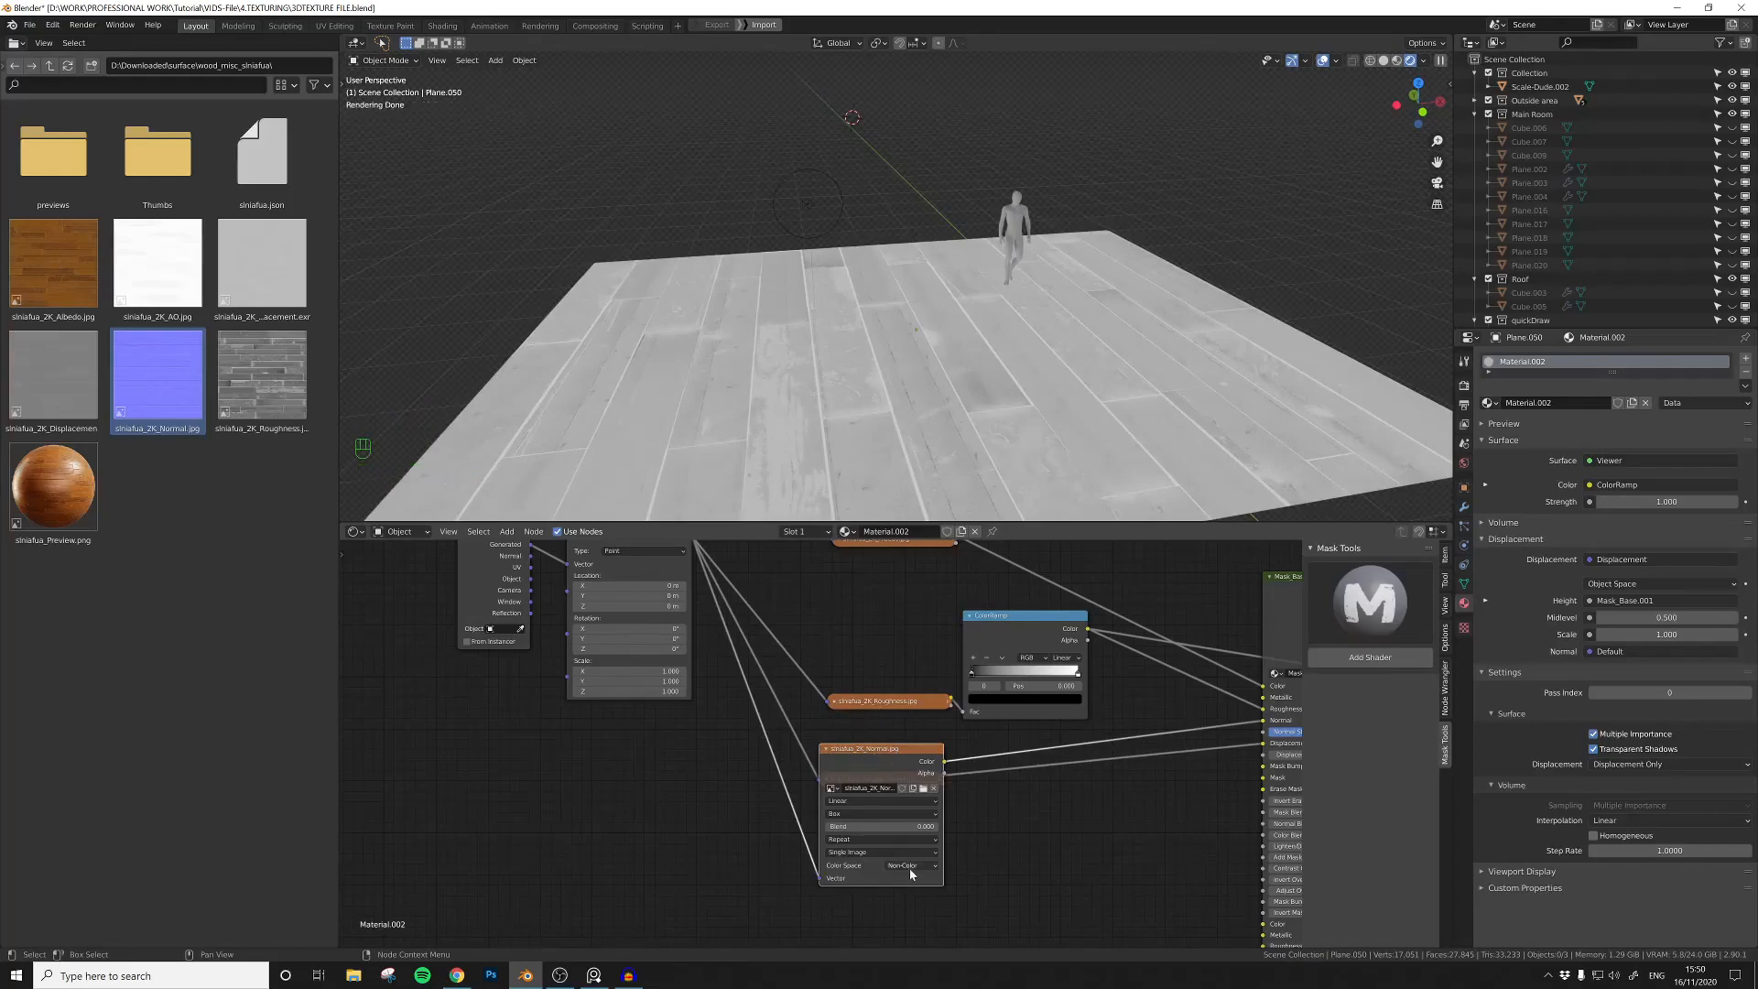
click(826, 750)
drag(843, 752, 846, 740)
Step: Add a Value node below the texture coordinate node
middle_drag(705, 699, 859, 781)
scroll(843, 788, down, 3)
middle_drag(758, 813, 887, 796)
click(758, 785)
key(shift+a)
text(Va)
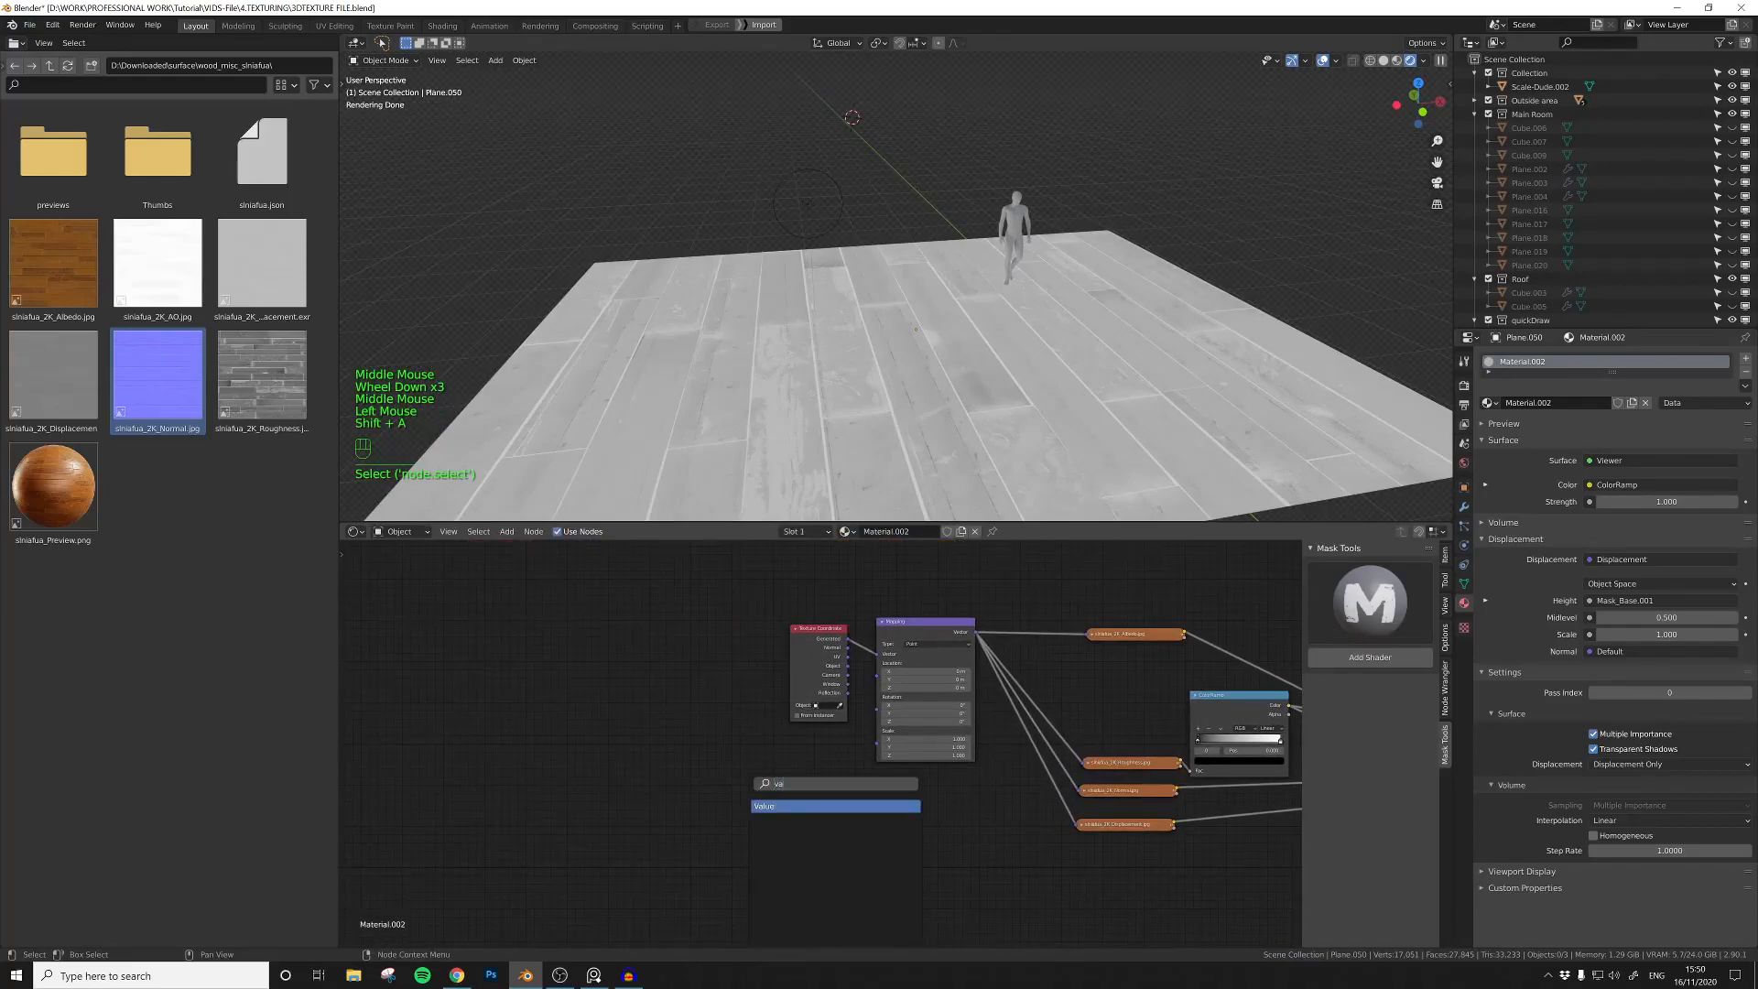
text(lue)
key(Return)
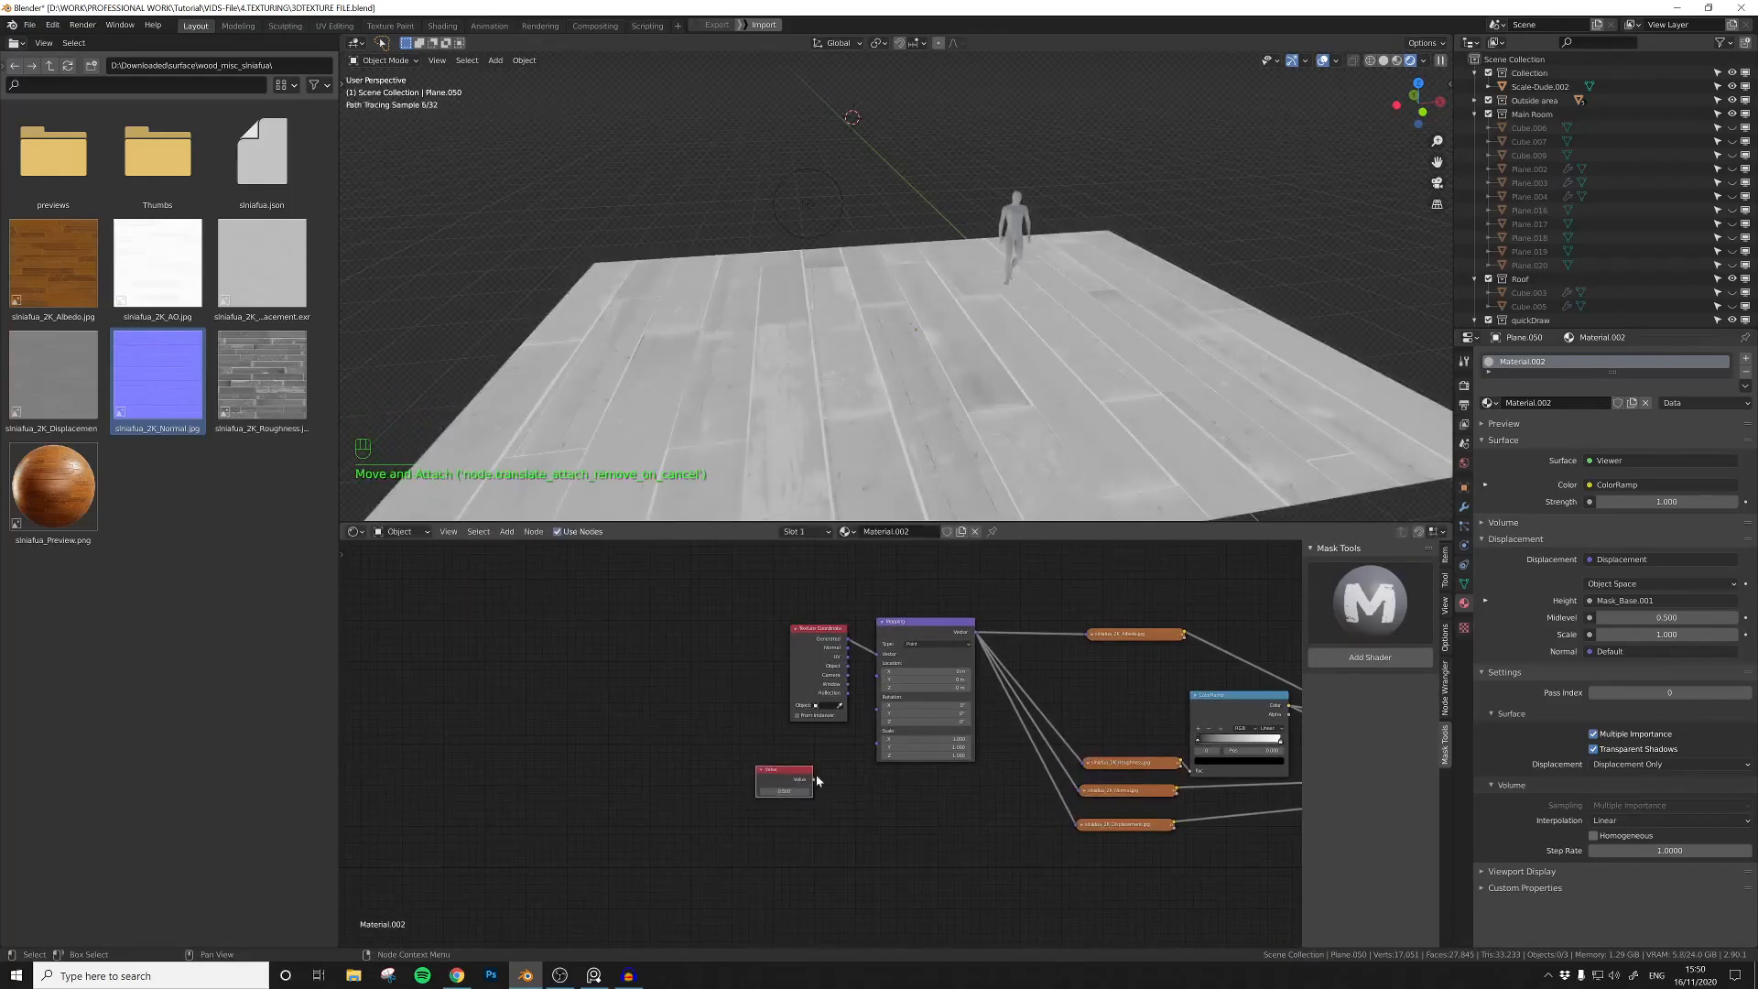
Step: Connect the Value node to the mapping node's Scale input and set the value to 3
scroll(824, 778, up, 4)
click(812, 798)
drag(810, 792, 898, 743)
text(3)
key(Return)
Step: Slide the ColorRamp's black stop toward the middle and darken its white stop to grey
middle_drag(973, 783, 724, 784)
click(738, 823)
middle_drag(915, 732, 637, 755)
drag(816, 767, 885, 772)
click(896, 797)
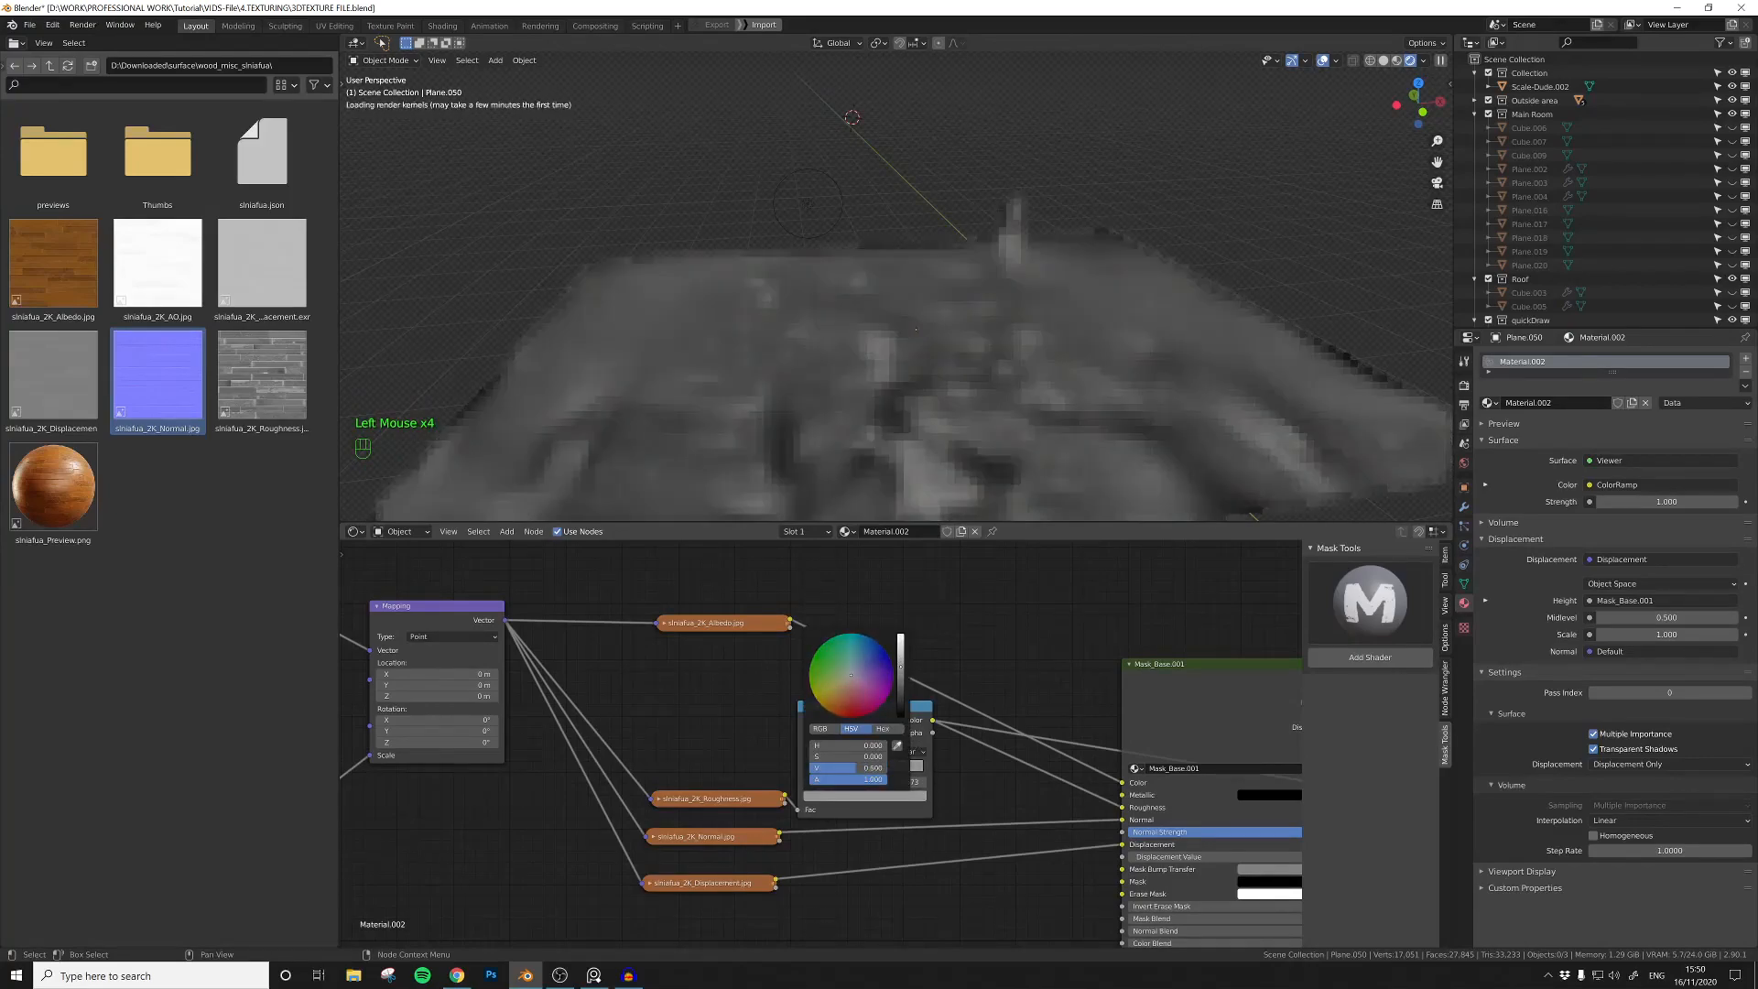
Step: Switch the floor preview back to the Principled BSDF shader and view the reflections from another angle
scroll(988, 789, down, 5)
middle_drag(987, 789, 761, 750)
ctrl+shift+click(1209, 723)
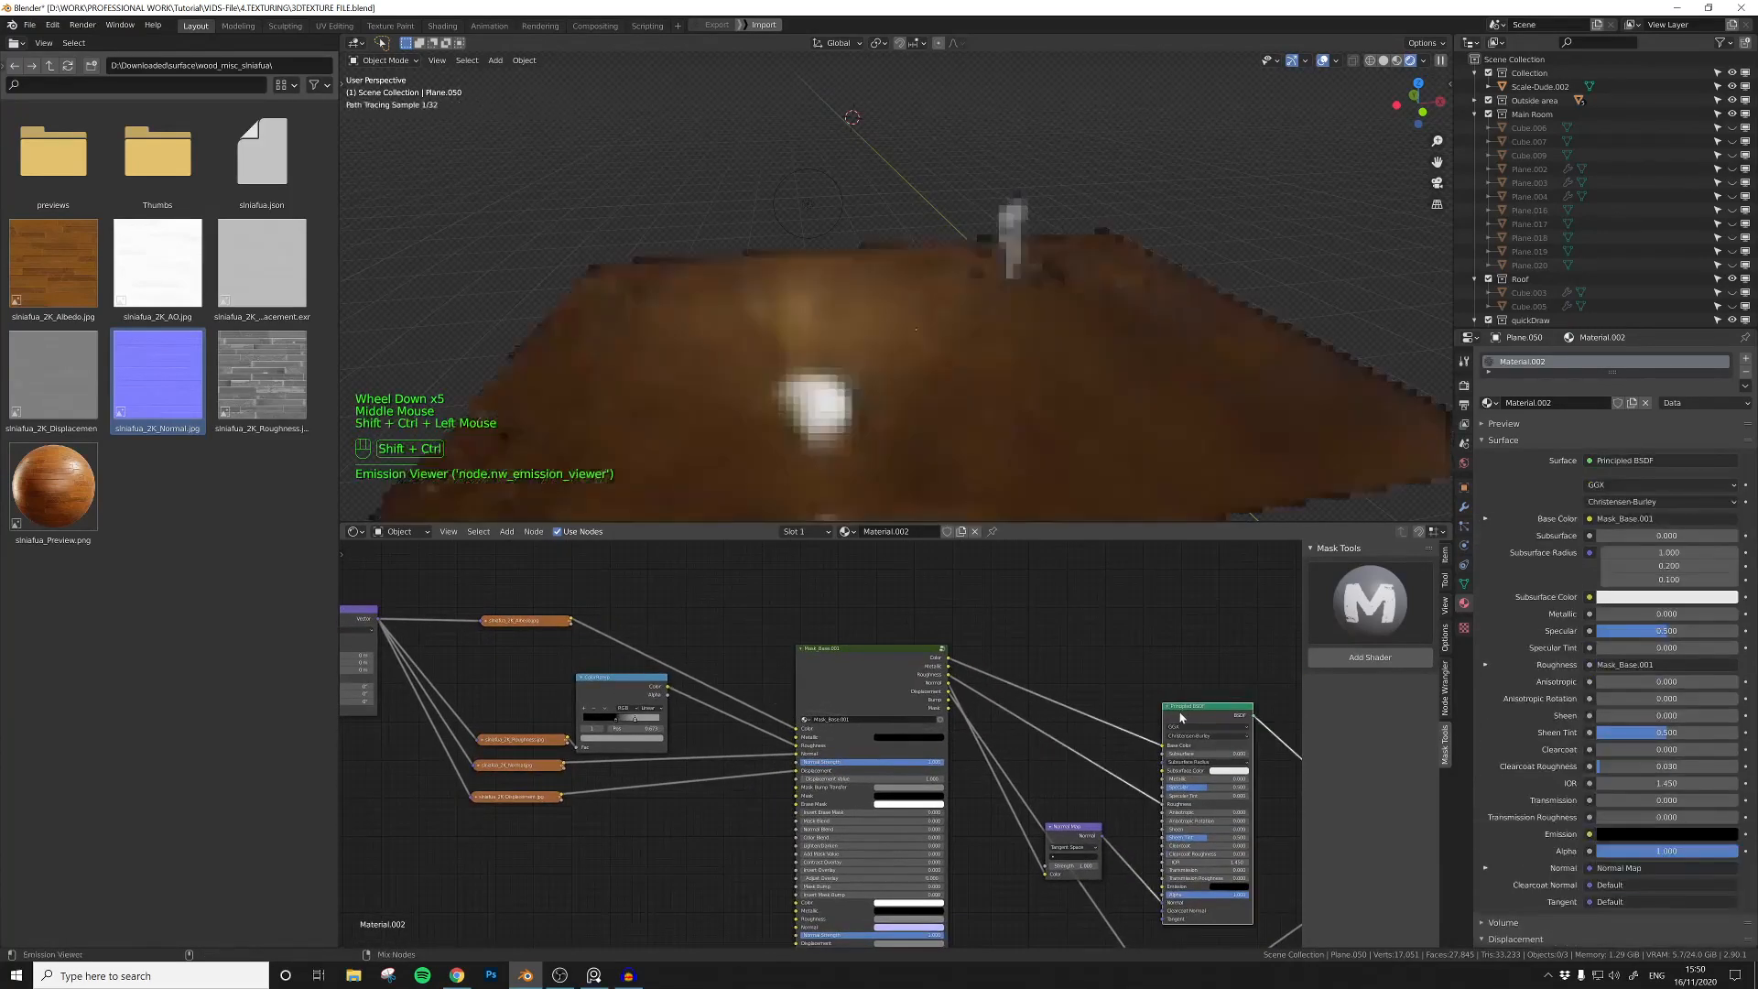
scroll(835, 749, up, 2)
mouse_move(824, 515)
middle_down()
mouse_move(861, 423)
mouse_move(850, 491)
middle_up()
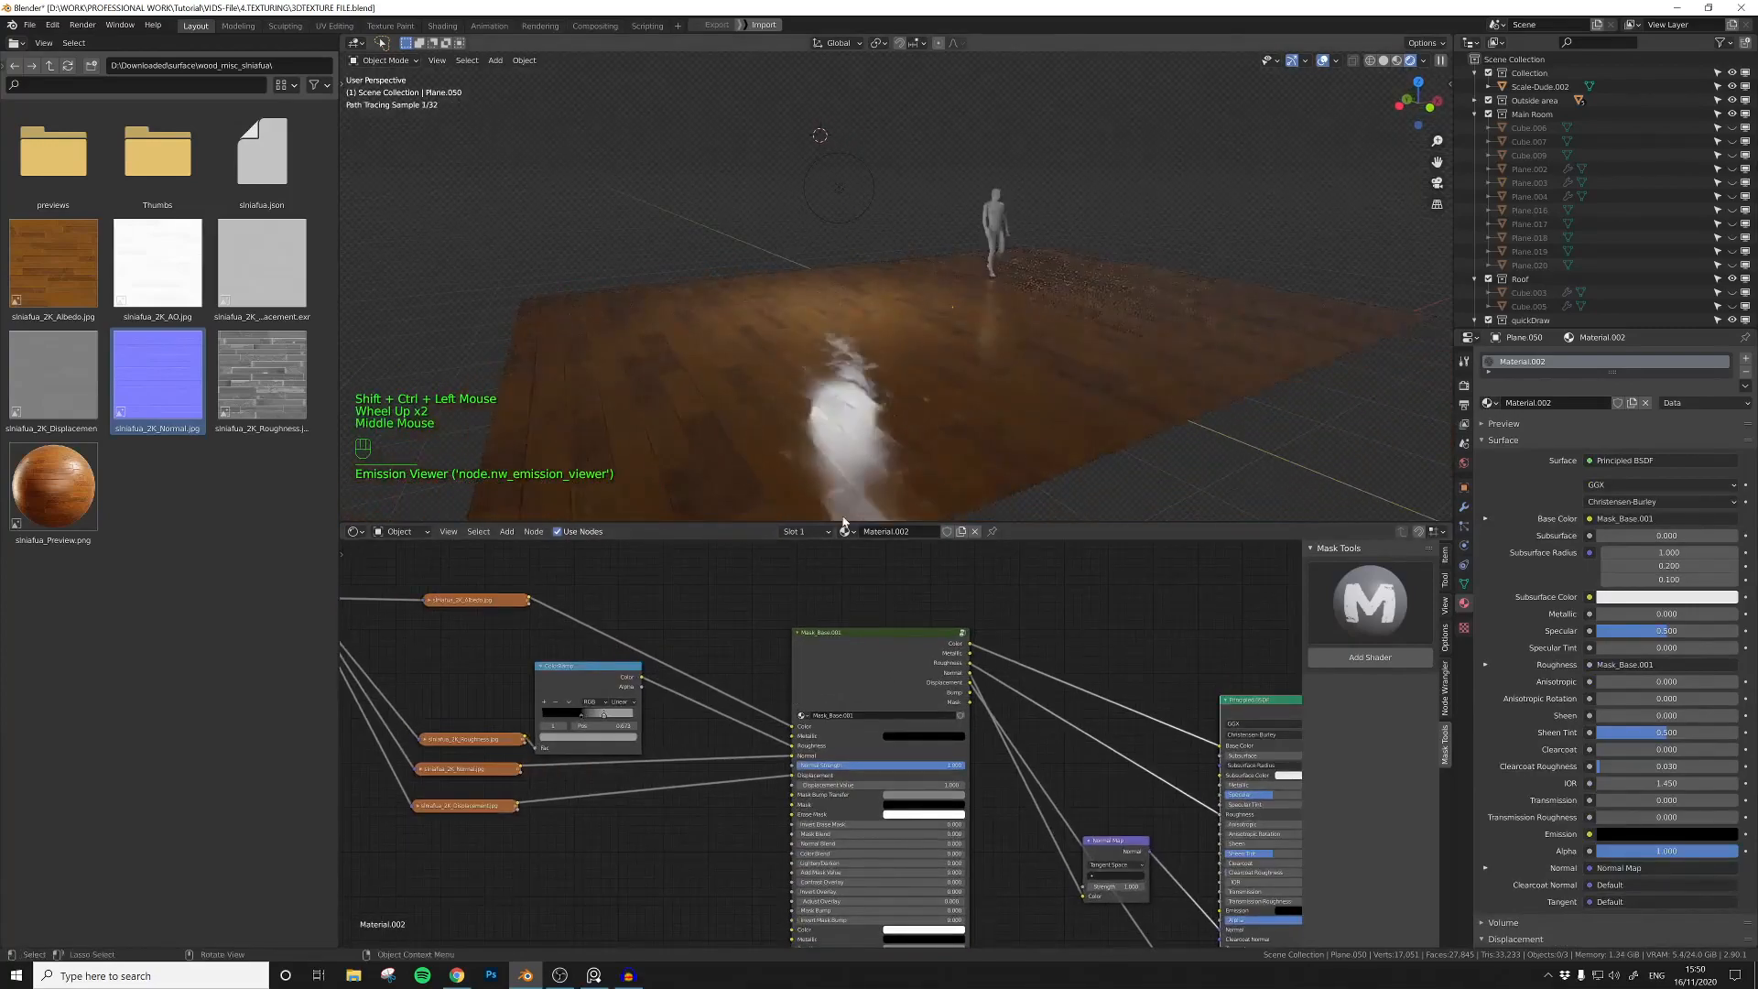
Step: Set the ColorRamp's light stop to full white and lighten its dark stop to a grey with value 0.537
middle_drag(813, 686, 866, 677)
scroll(865, 677, up, 4)
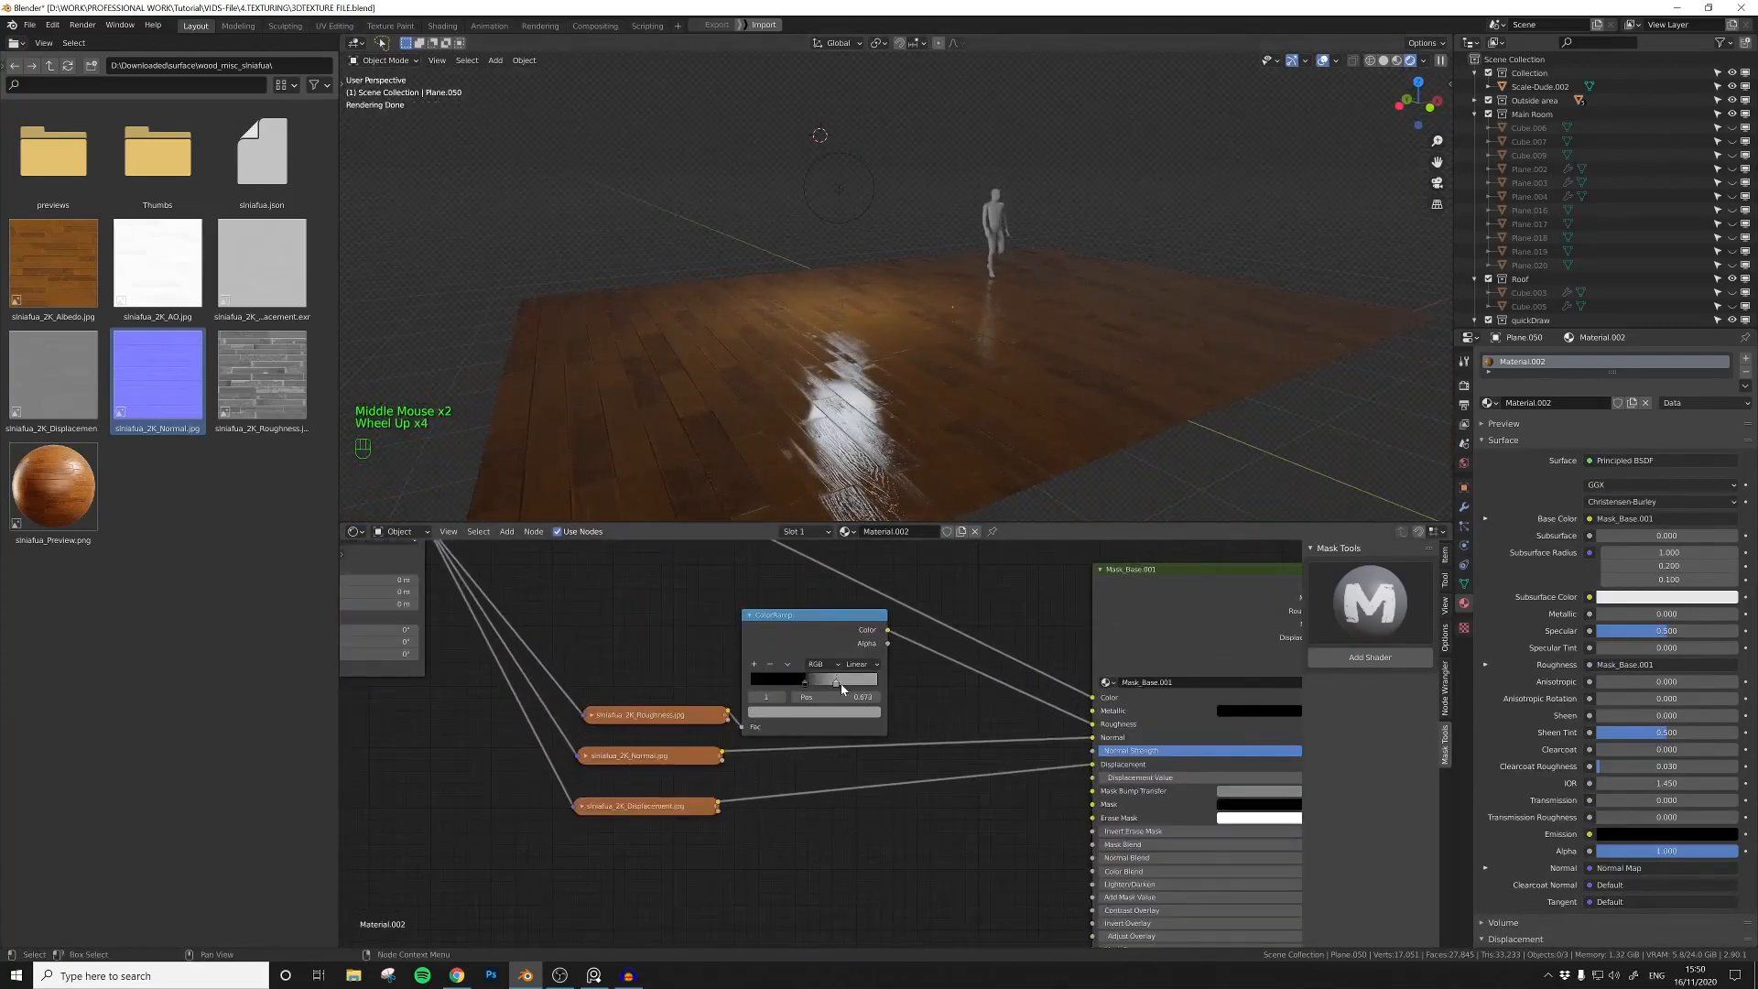
click(834, 714)
drag(855, 574, 853, 542)
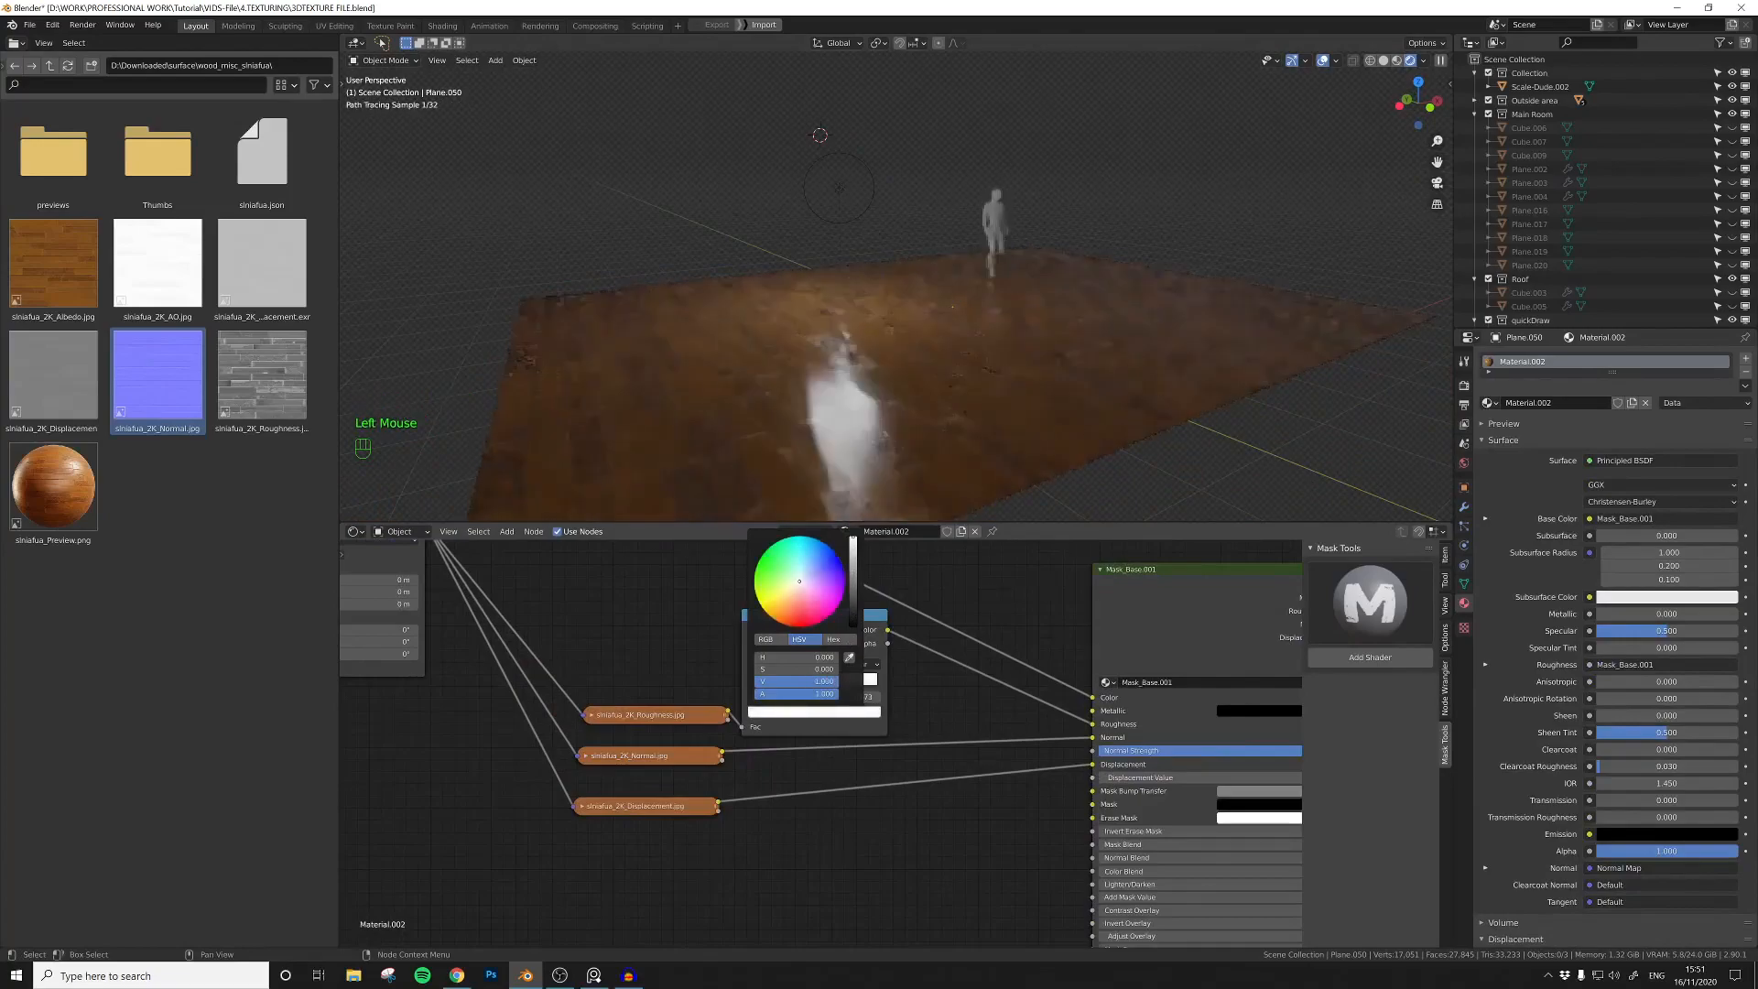
click(807, 683)
click(815, 712)
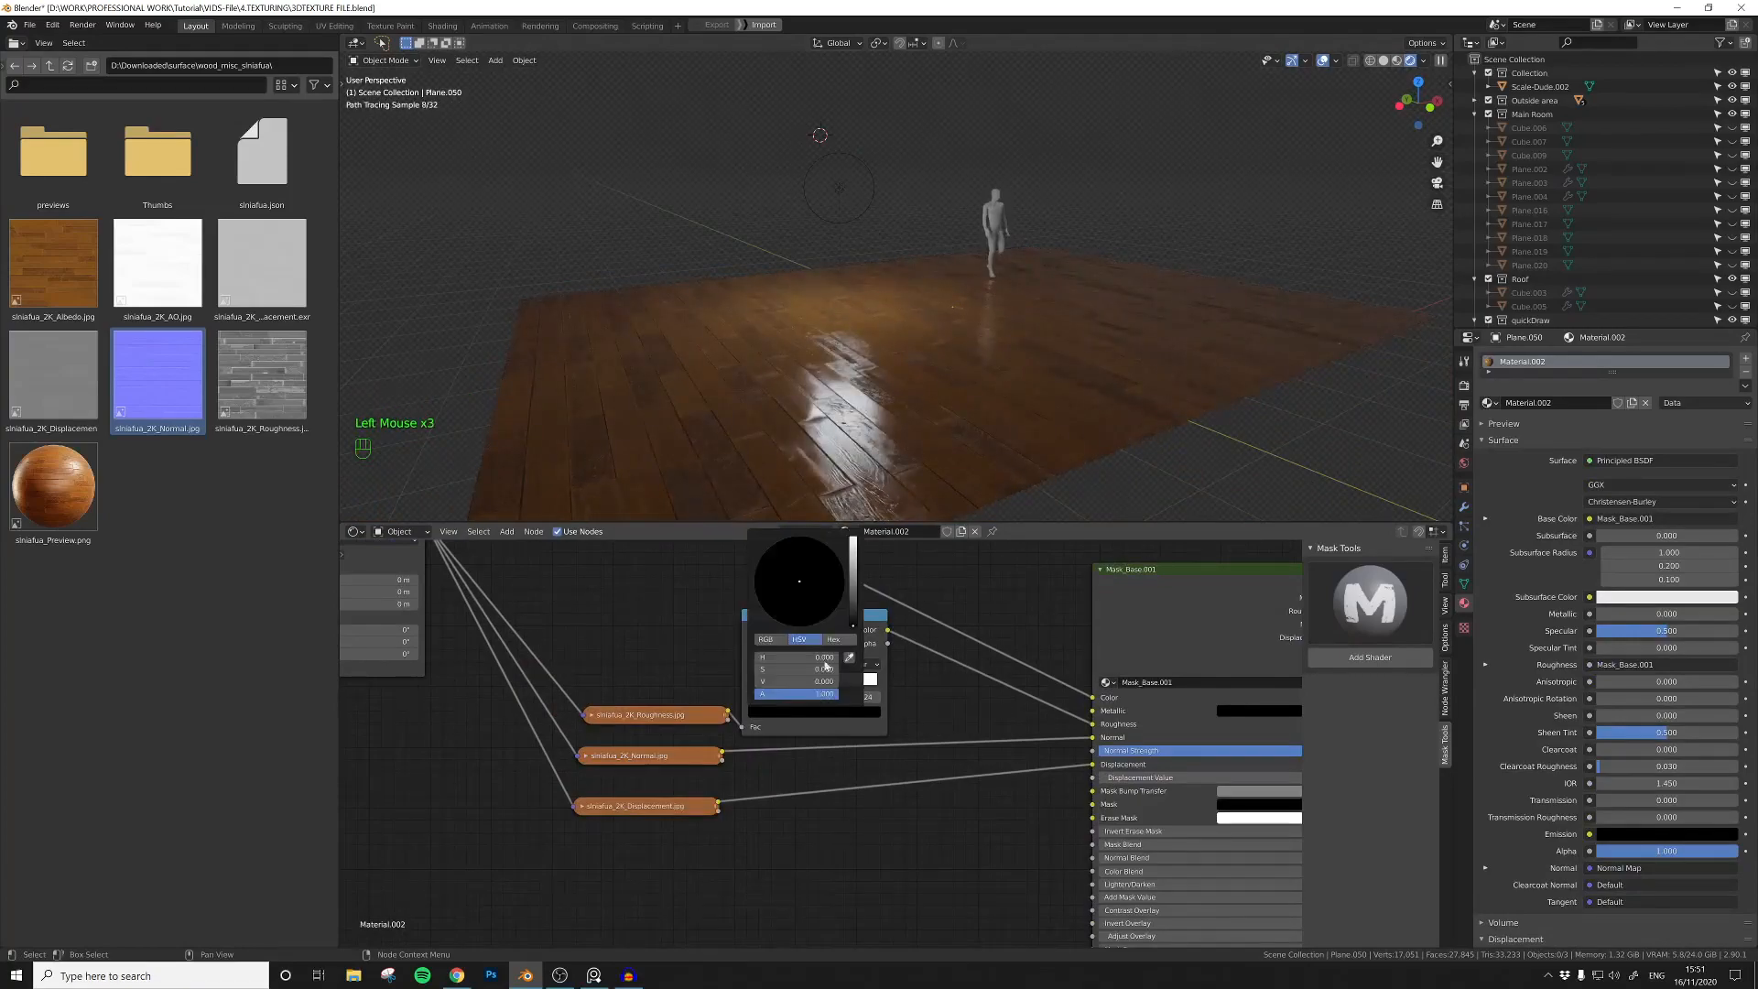
drag(853, 628, 854, 578)
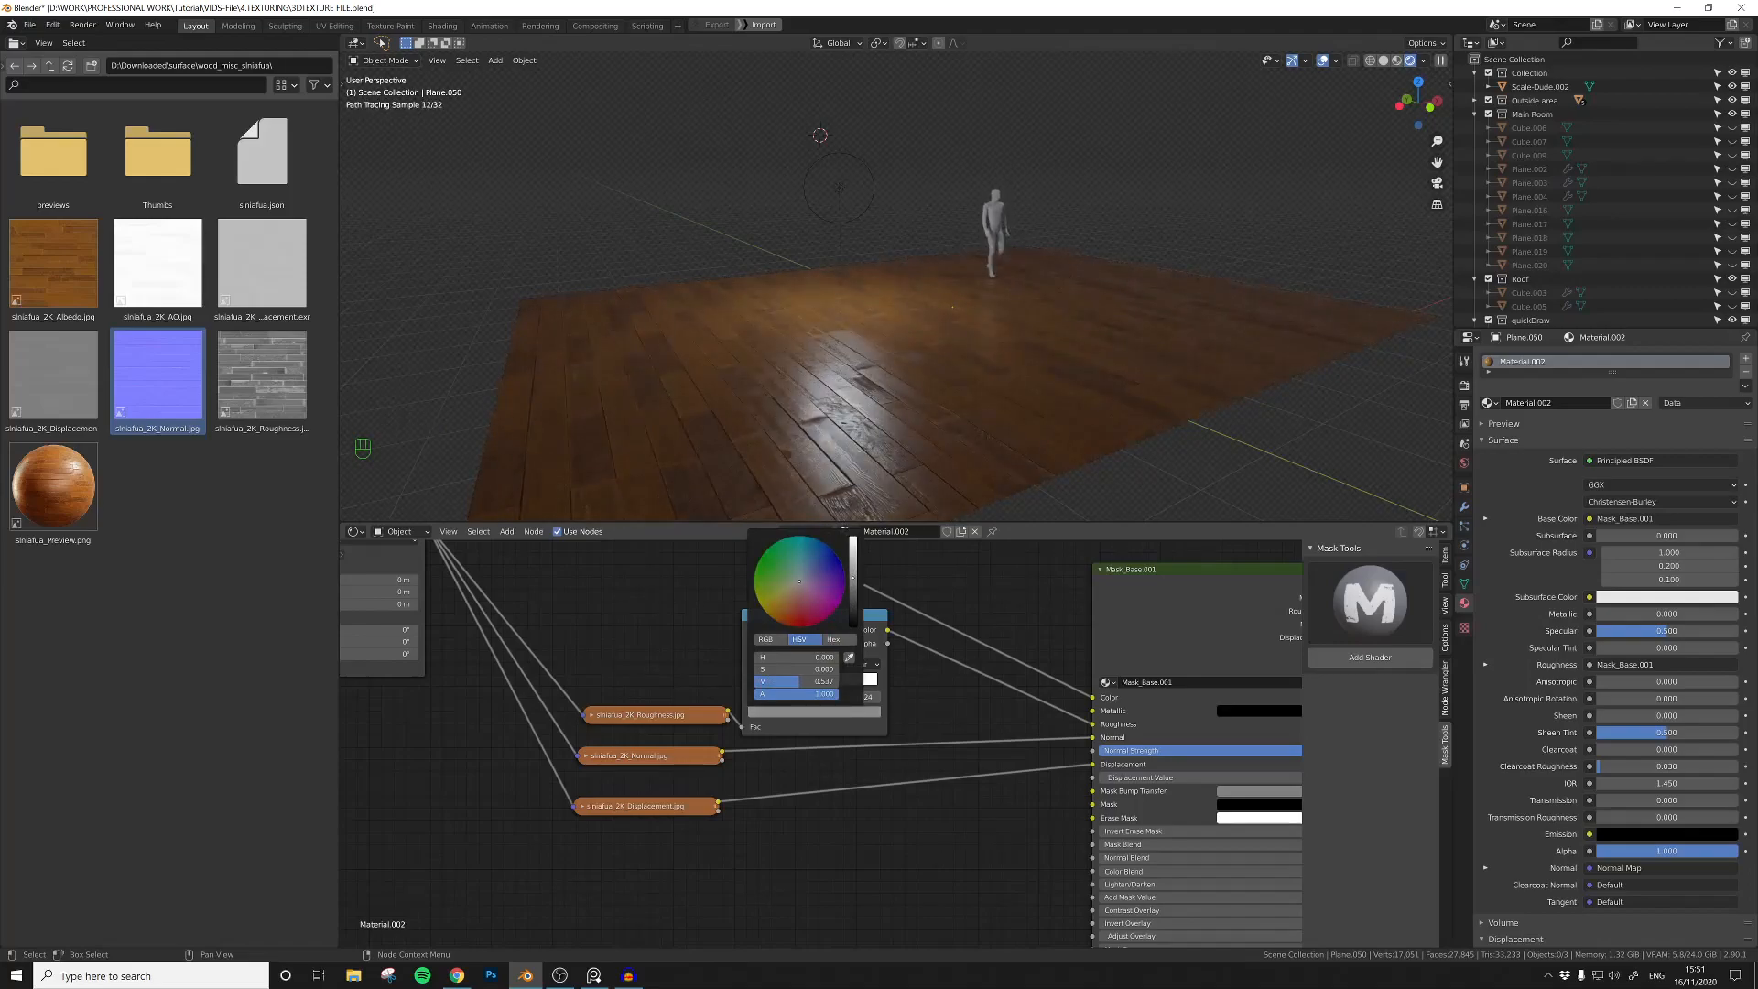
Step: Tighten the ColorRamp by nudging the grey stop and moving the white stop to position 0.567
scroll(902, 675, up, 4)
click(804, 663)
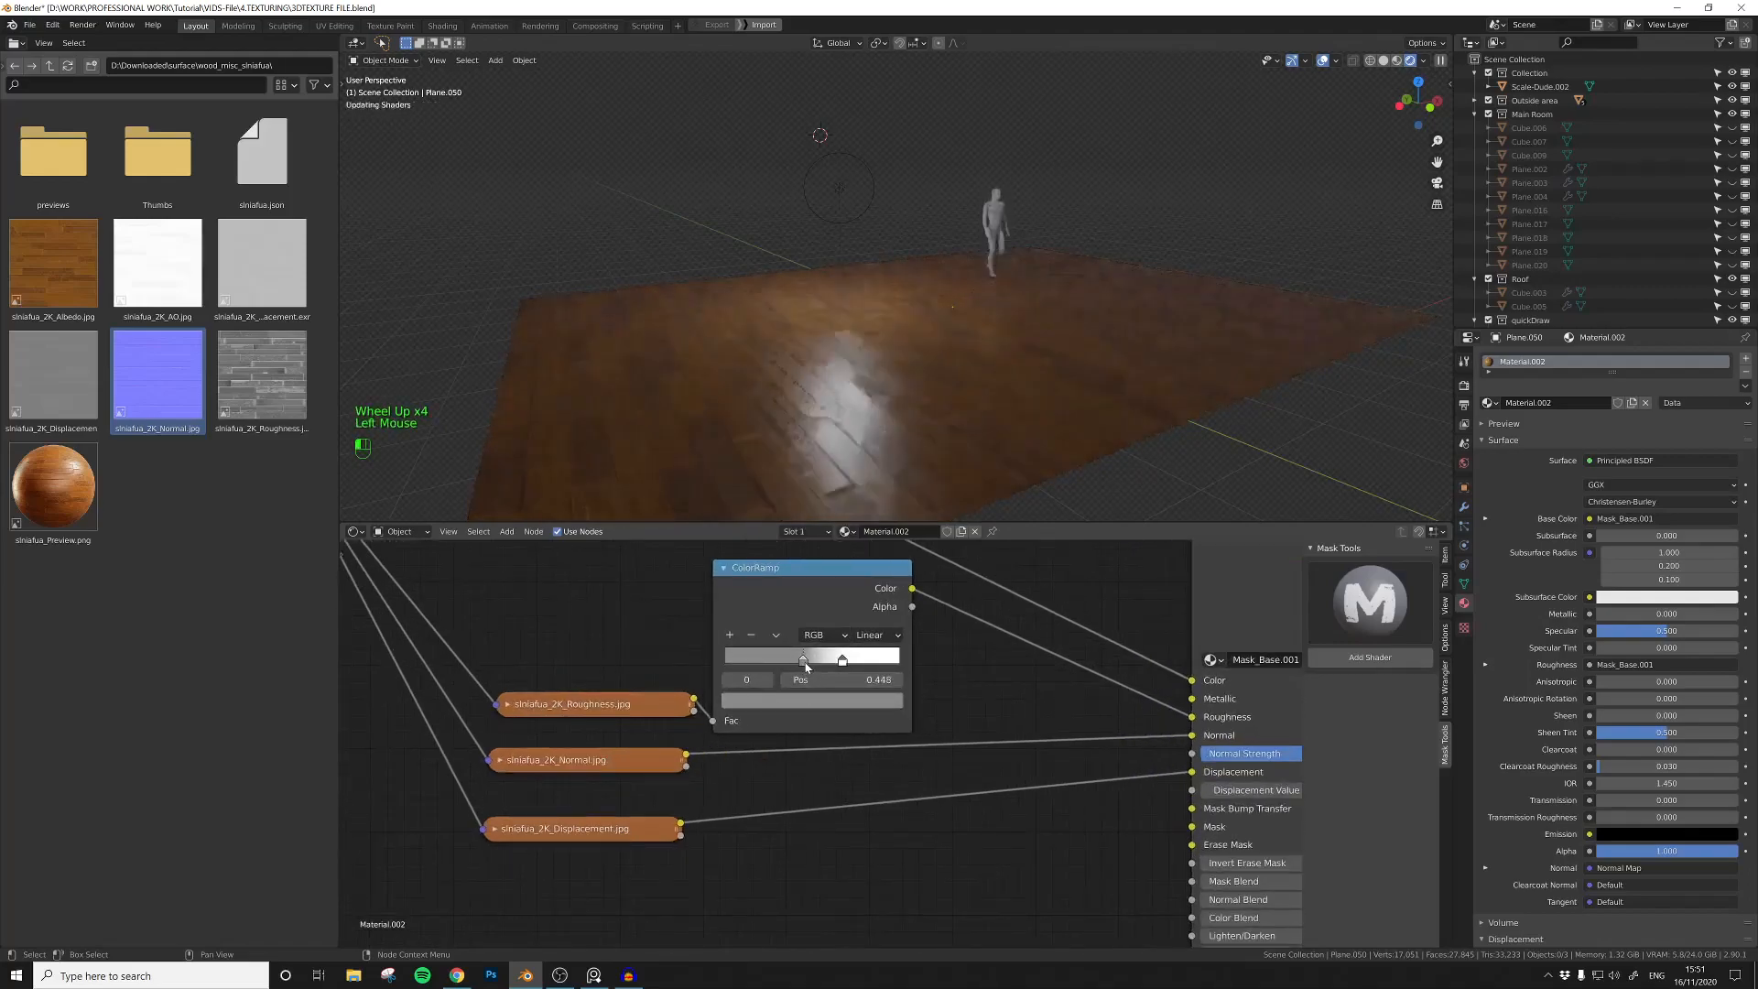
drag(843, 660, 823, 663)
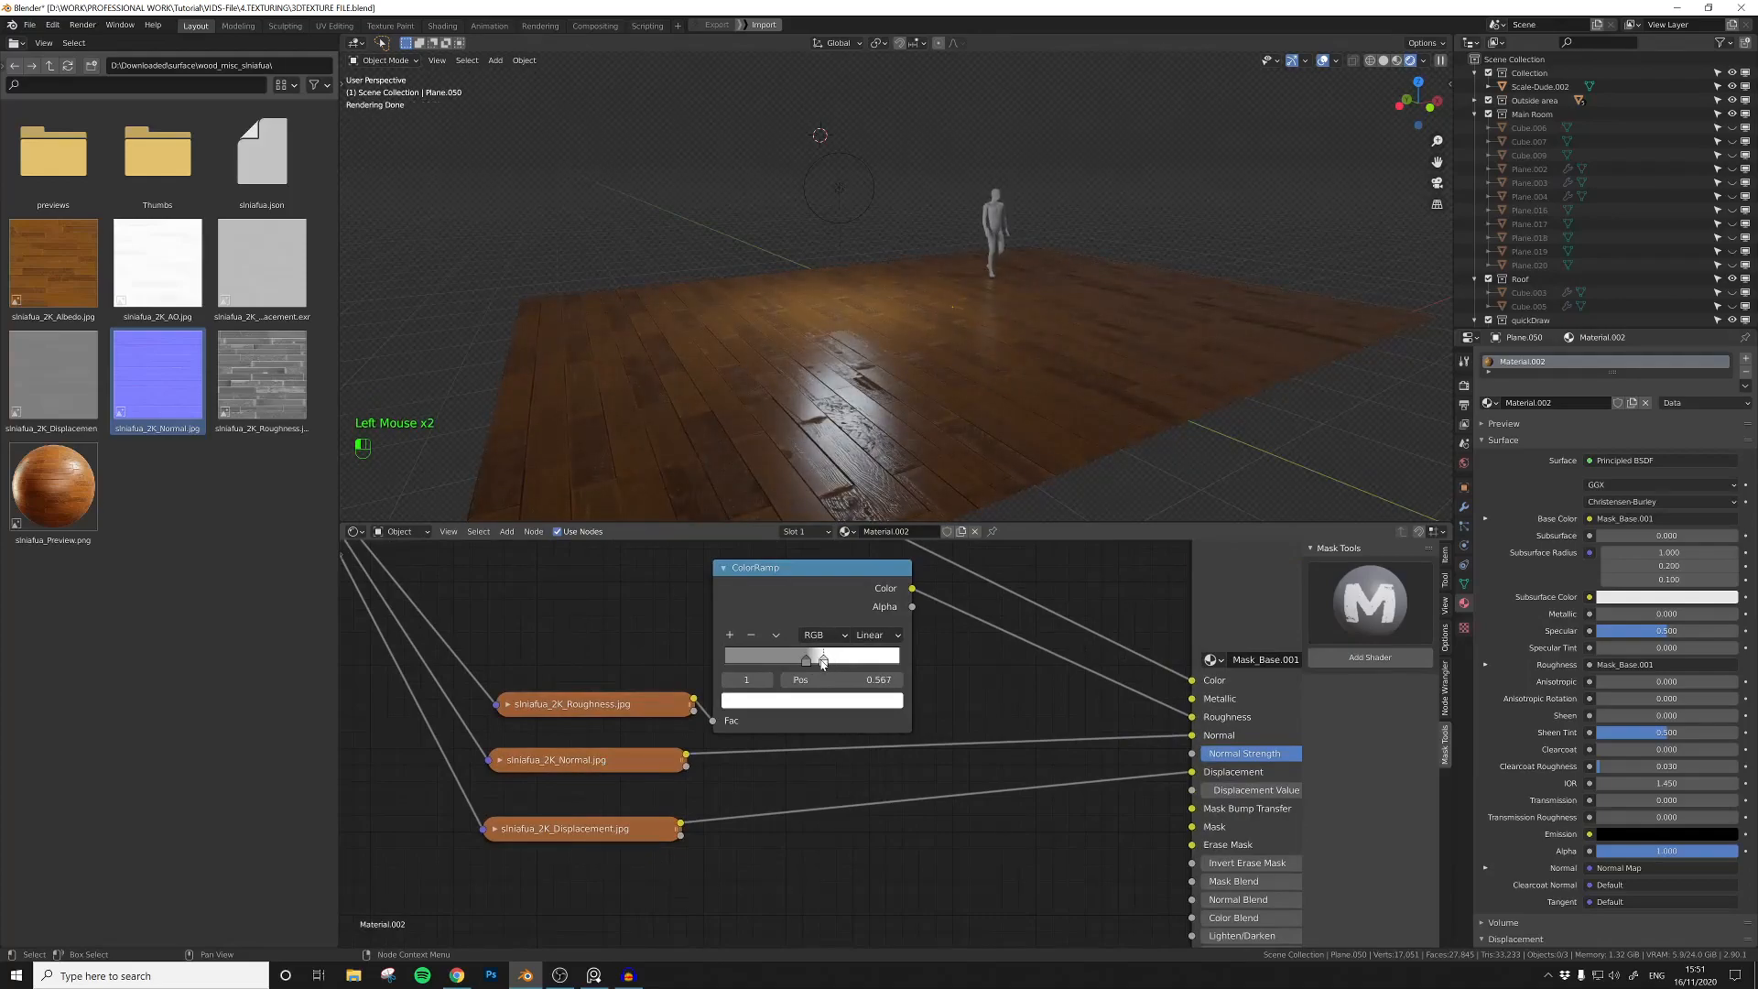
middle_drag(886, 456, 859, 458)
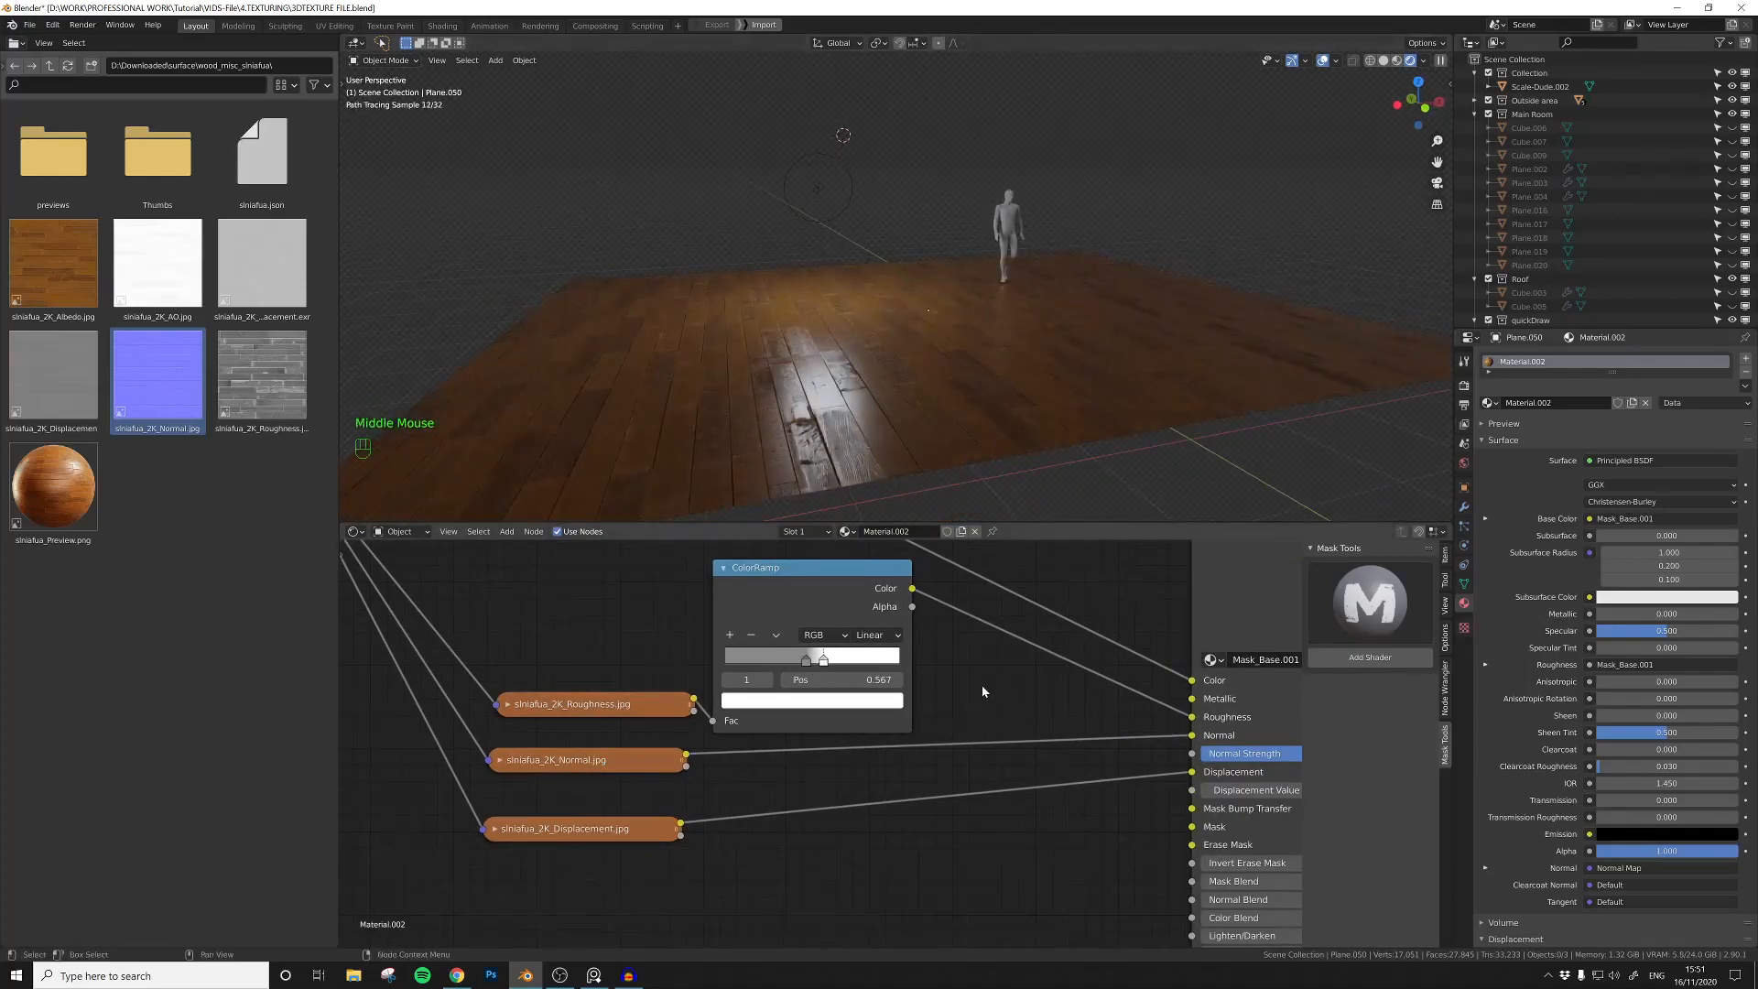
Step: Lower the Principled BSDF's Specular to 0.173 and reposition the Normal Map node beside it
scroll(985, 715, up, 1)
scroll(990, 764, down, 5)
middle_drag(990, 772, 850, 795)
scroll(837, 783, down, 5)
middle_drag(1291, 744, 1071, 717)
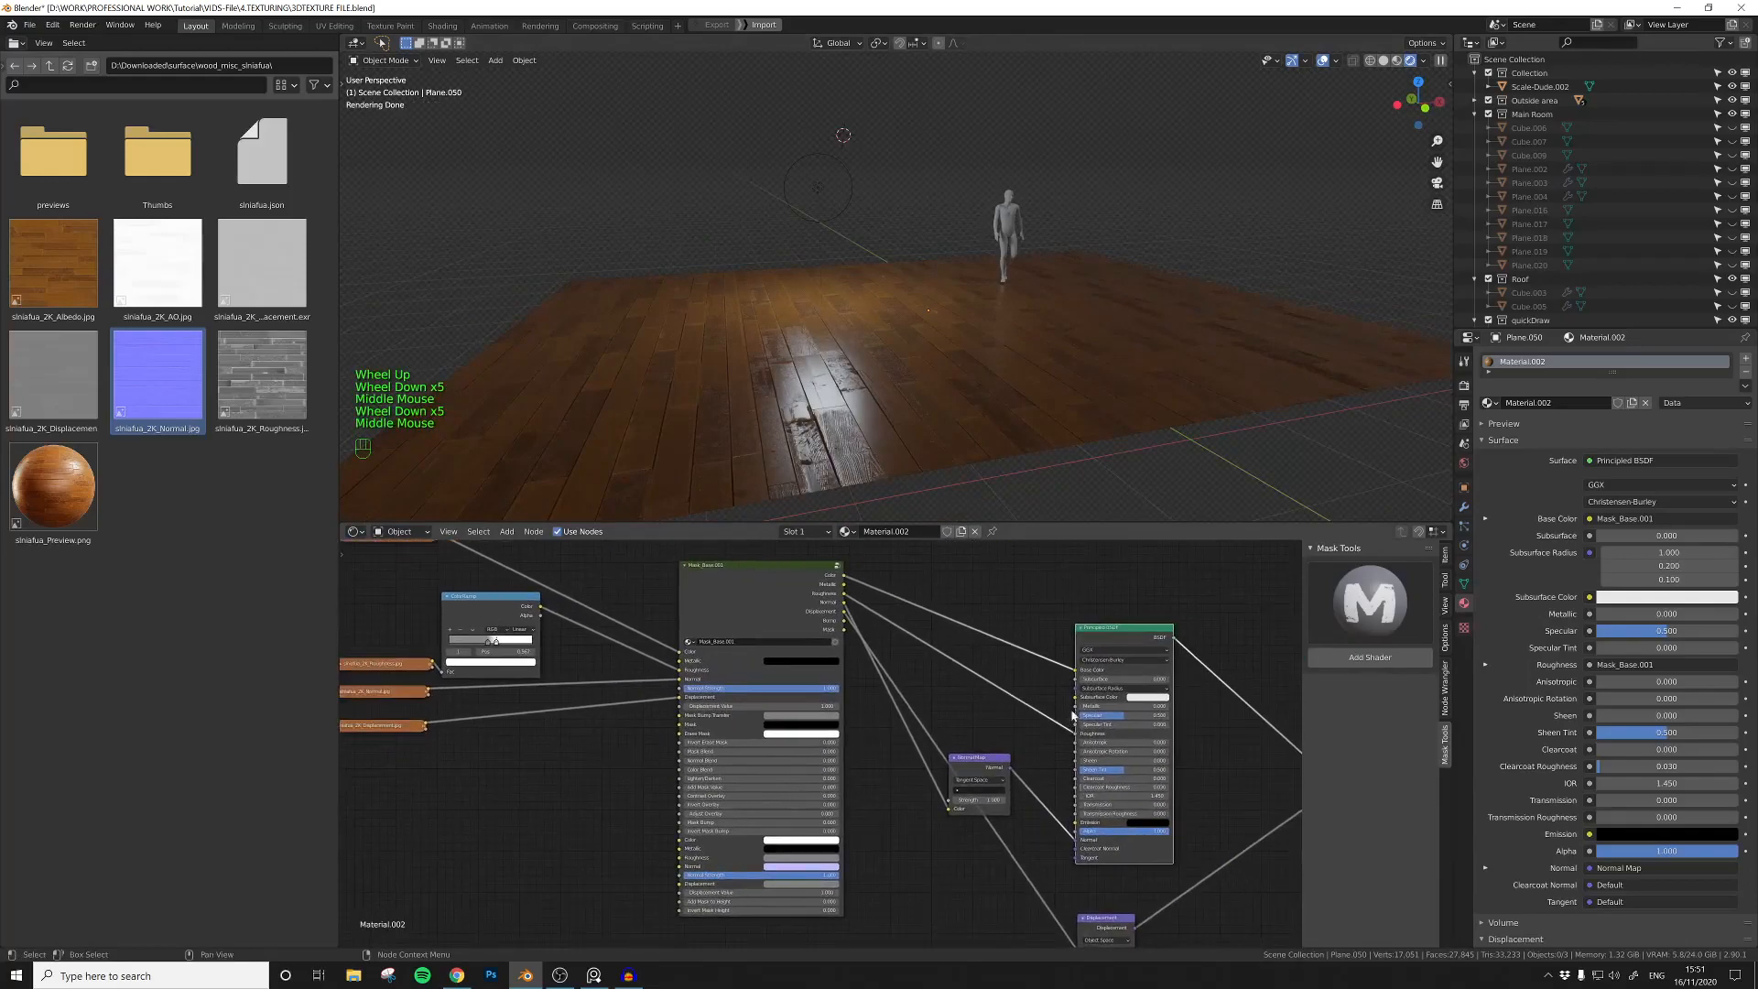
drag(1121, 720, 1095, 720)
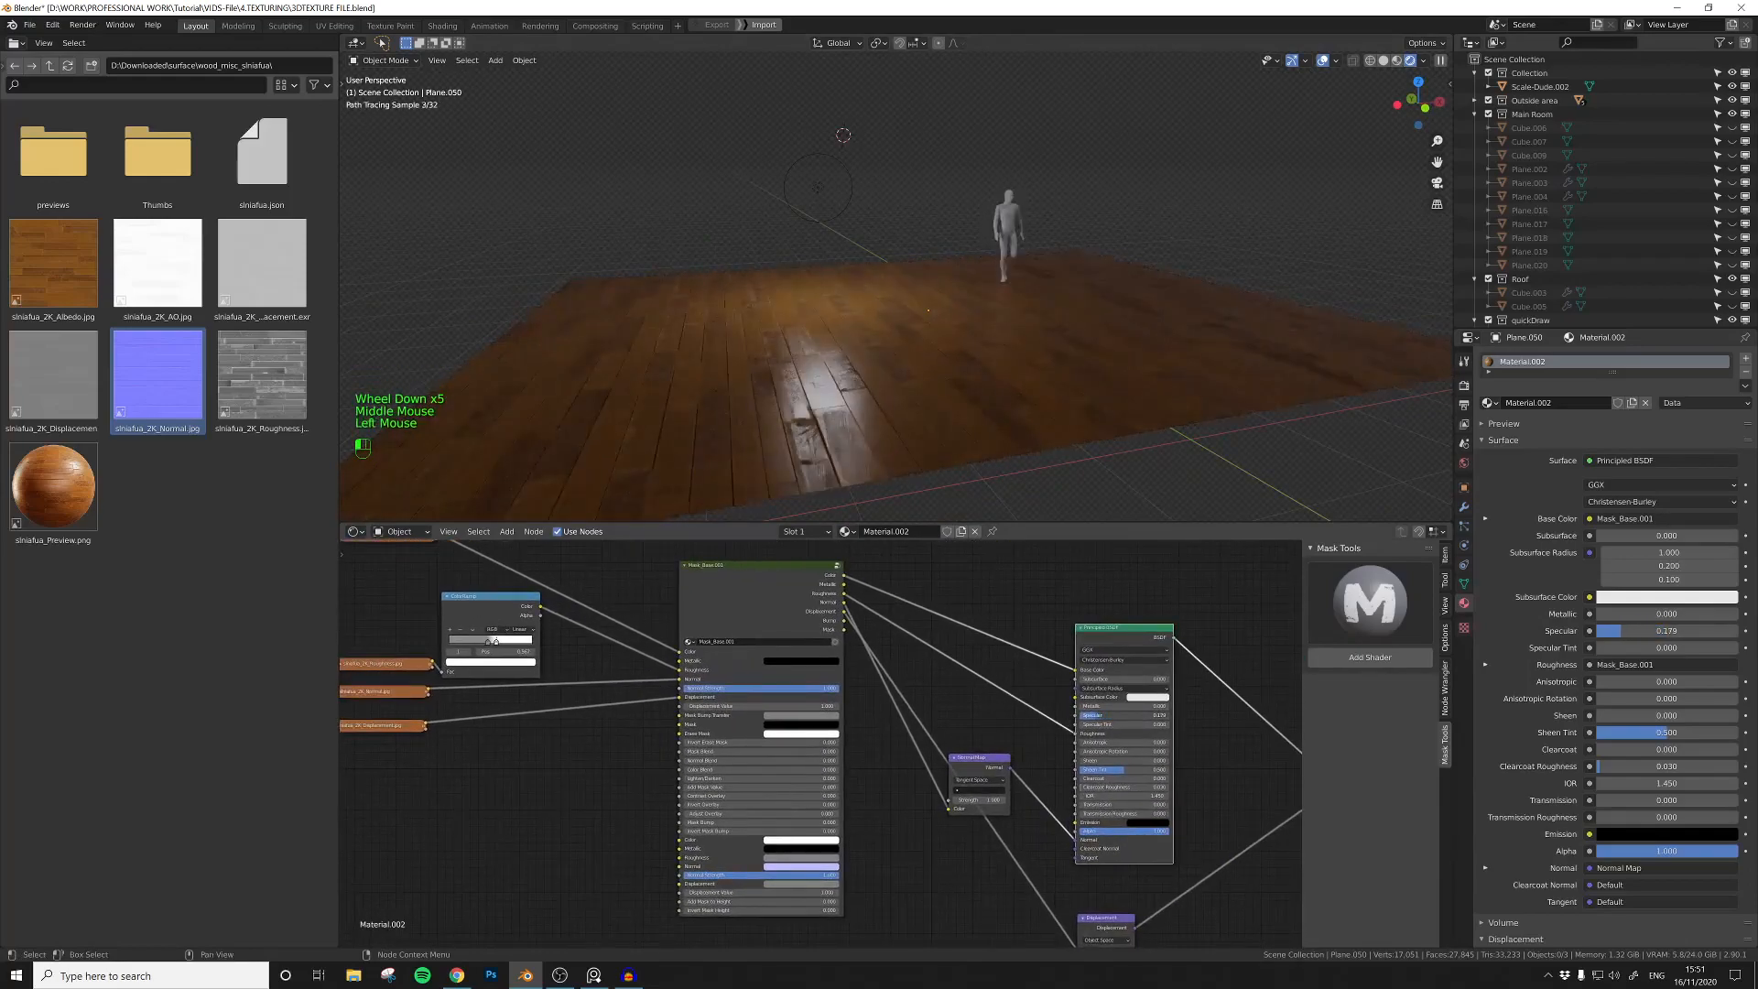
drag(972, 776, 1007, 748)
middle_drag(1176, 930, 1000, 878)
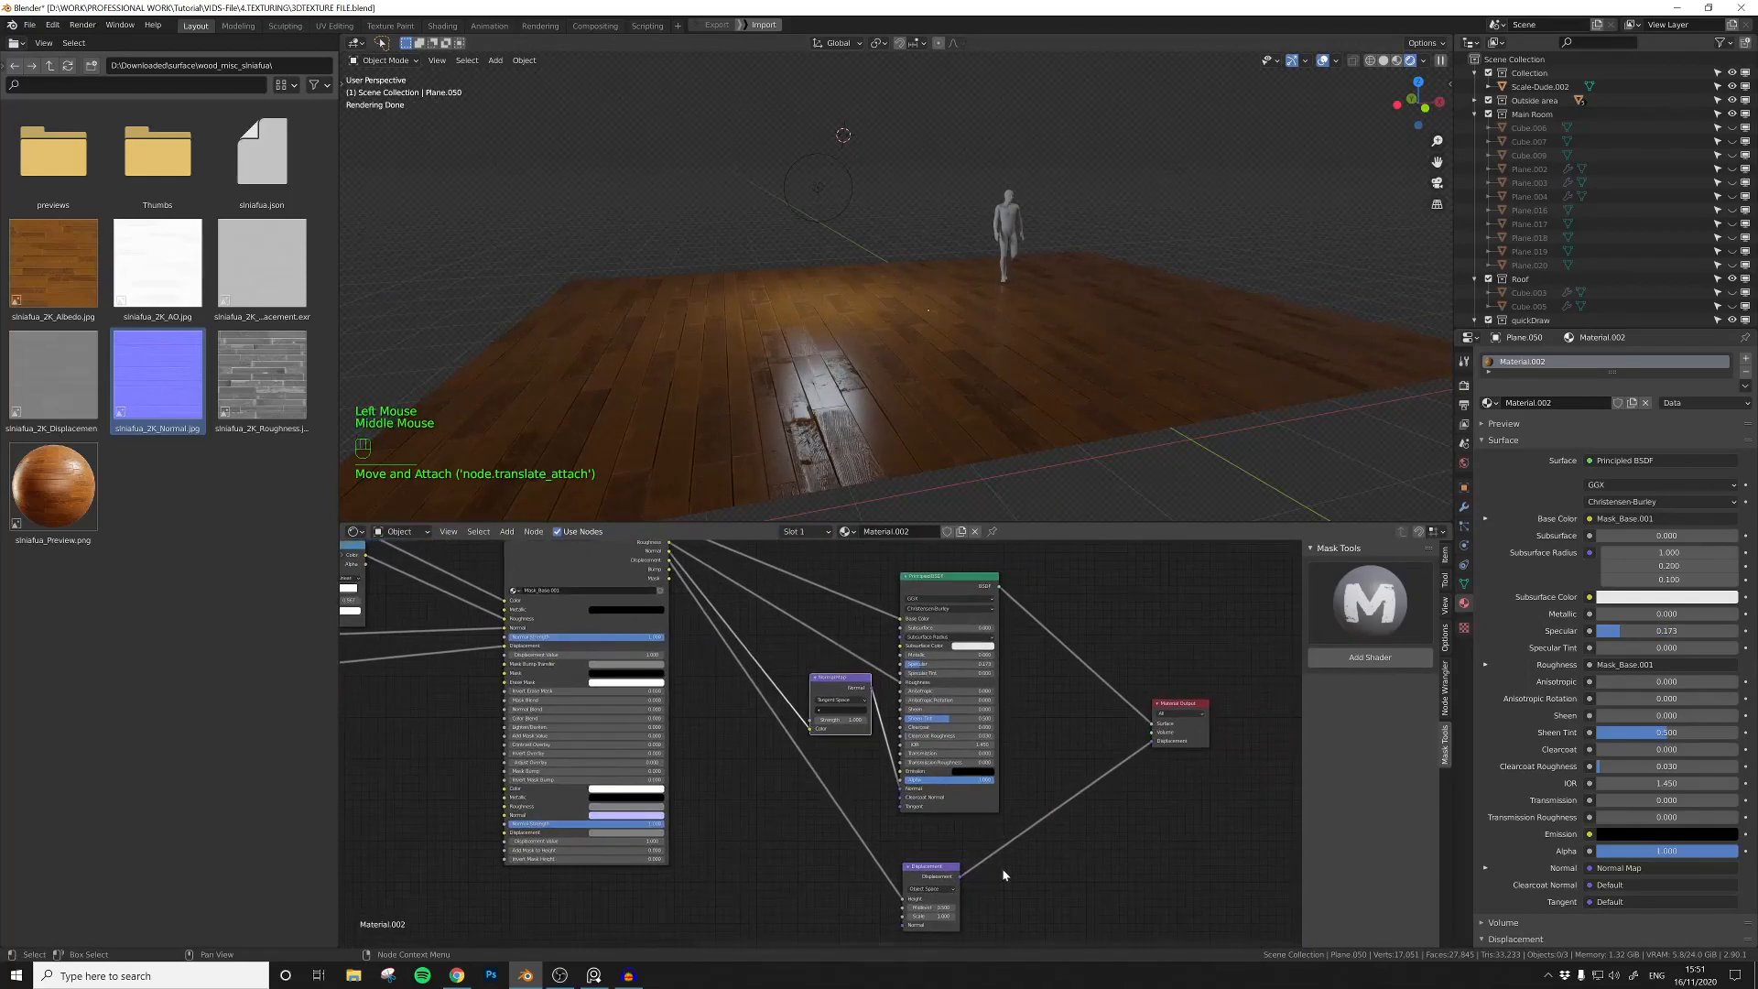
Step: Subdivide the floor plane's mesh repeatedly into a dense 32 by 32 face grid
middle_drag(925, 458, 879, 415)
click(935, 359)
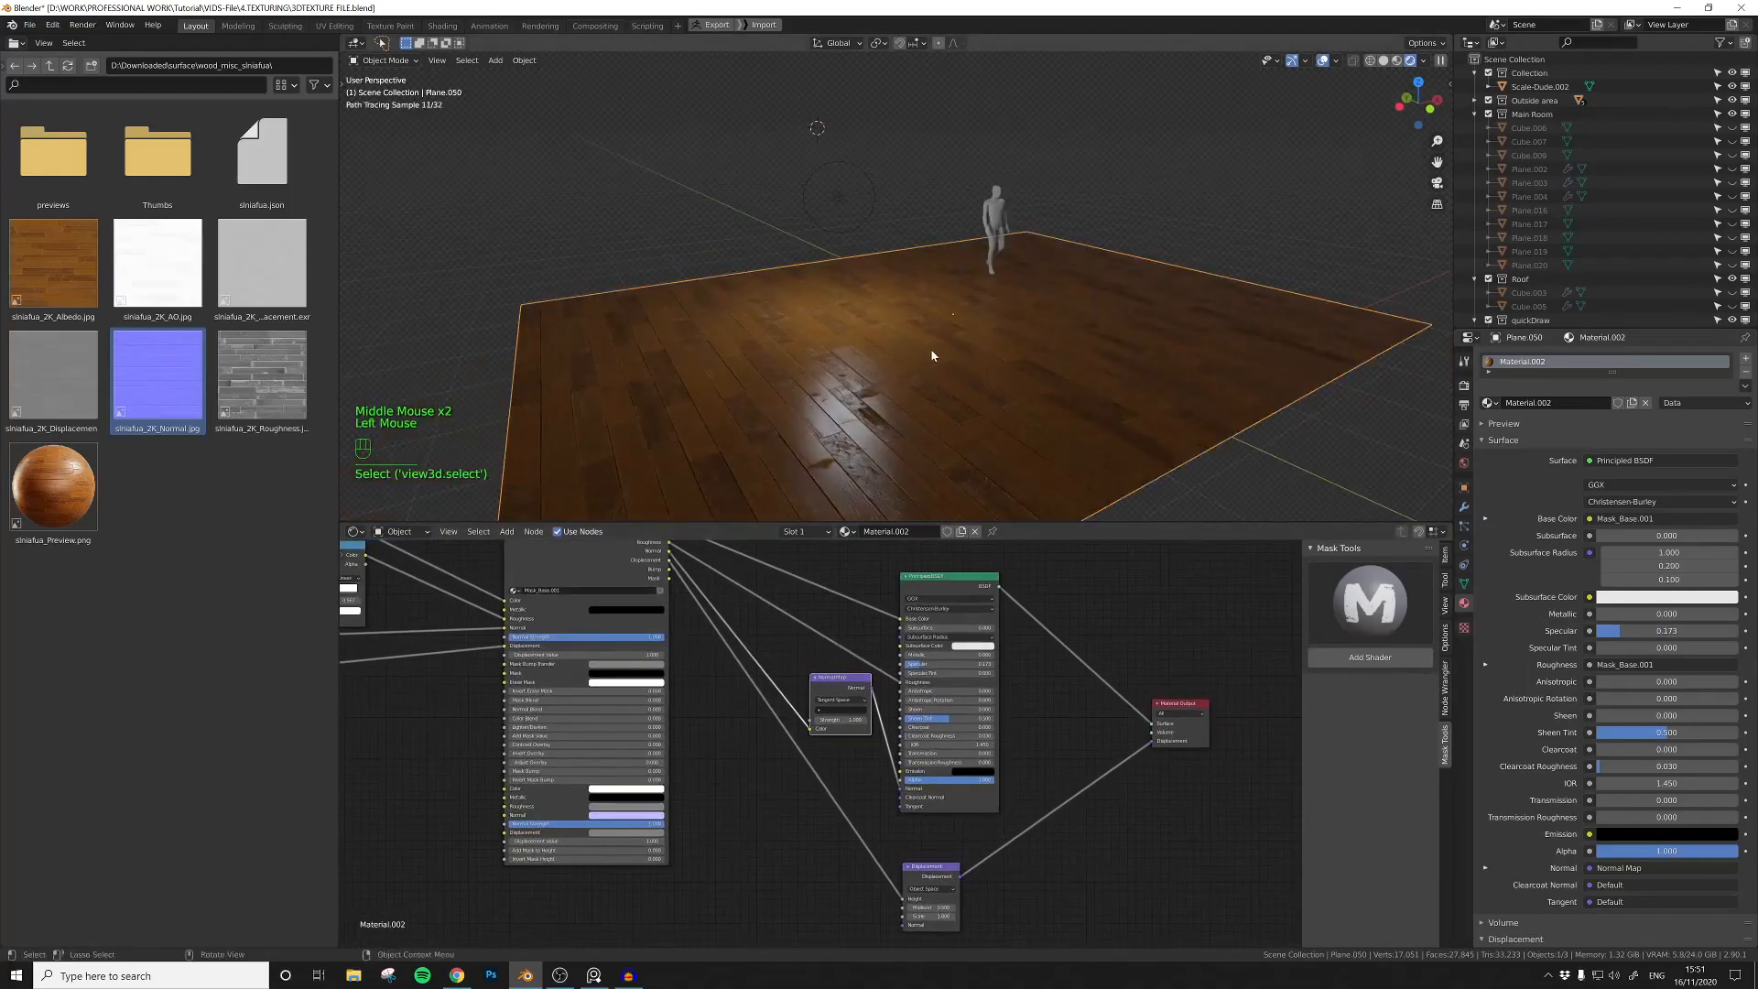
key(Tab)
right_click(896, 340)
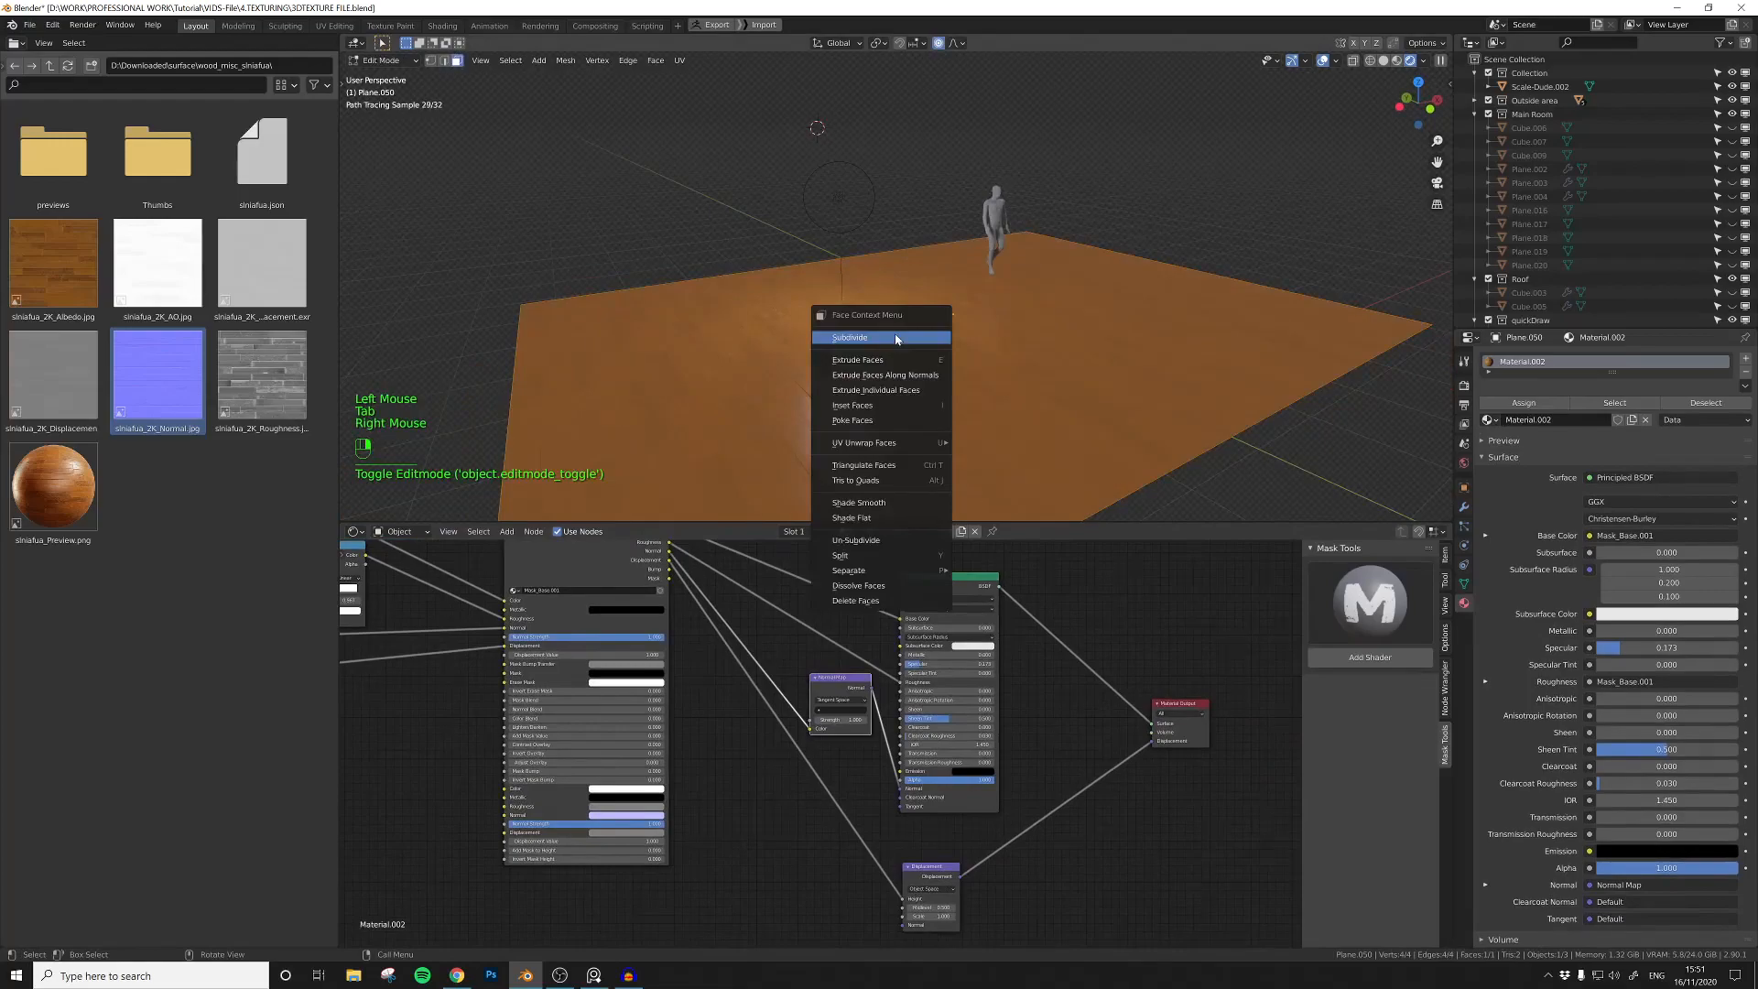
click(896, 338)
key(shift+r)
key(shift+r)
key(shift+r)
key(shift+r)
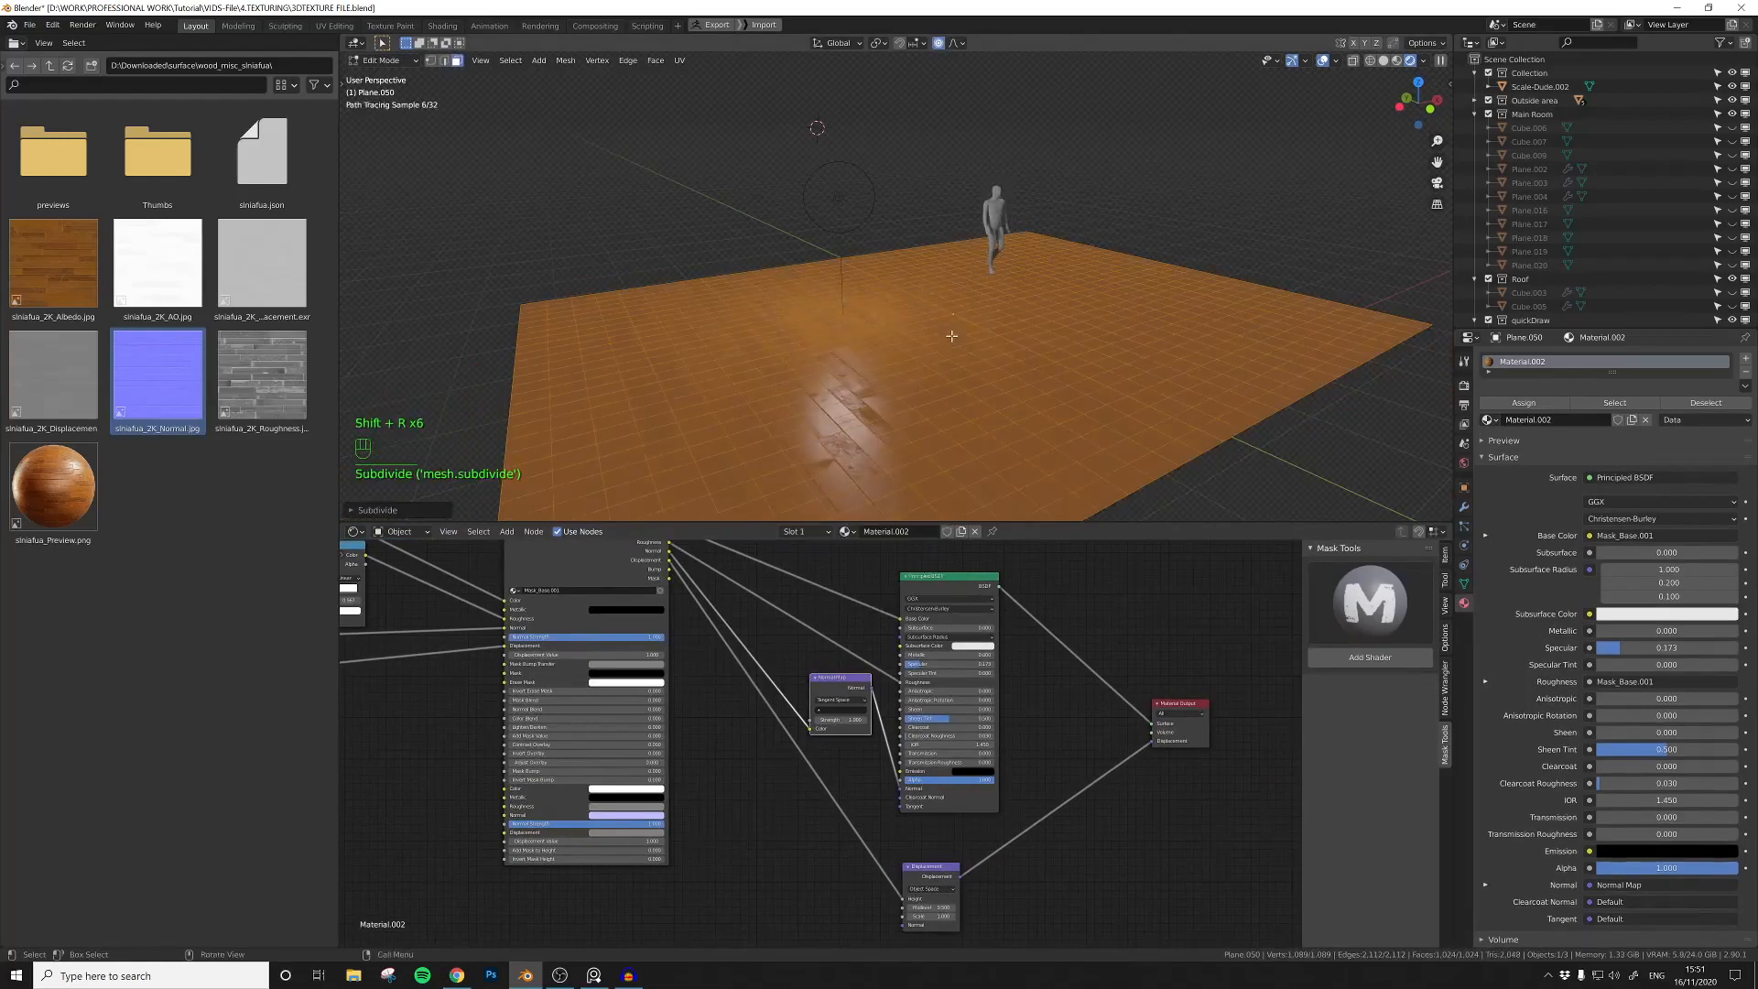
key(Tab)
Step: Add a Subdivision Surface modifier to the floor plane with viewport level 2
click(1464, 506)
click(1535, 358)
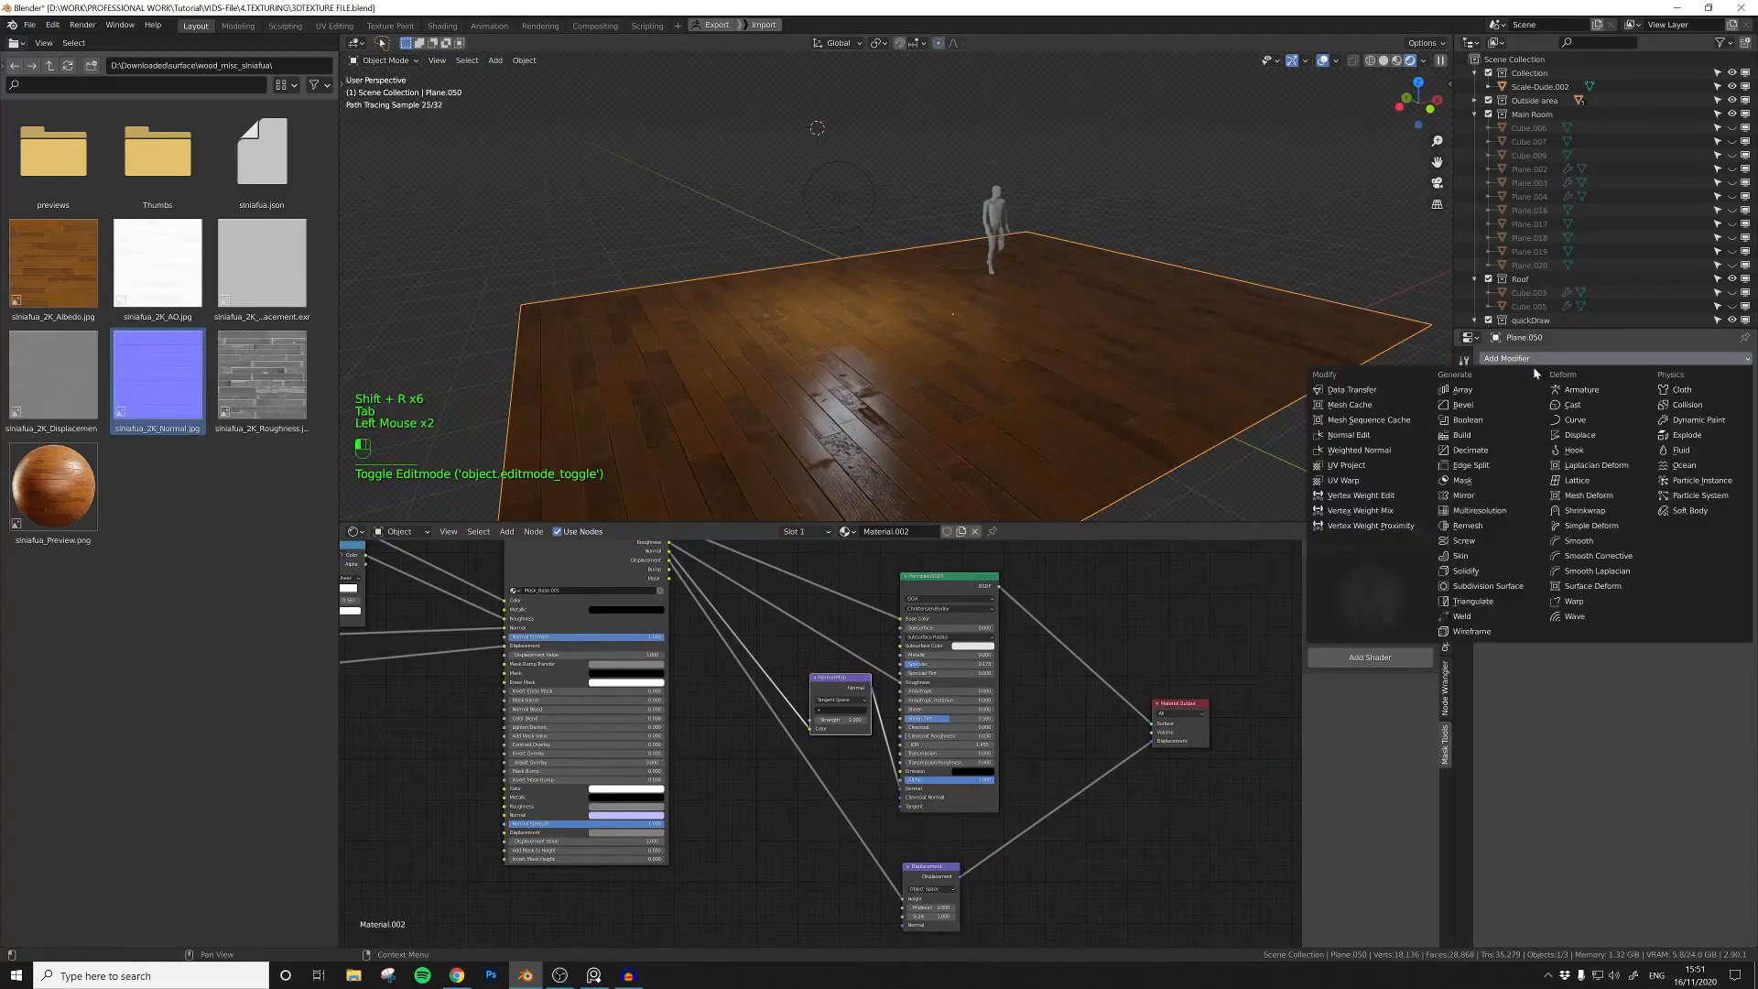
click(1488, 586)
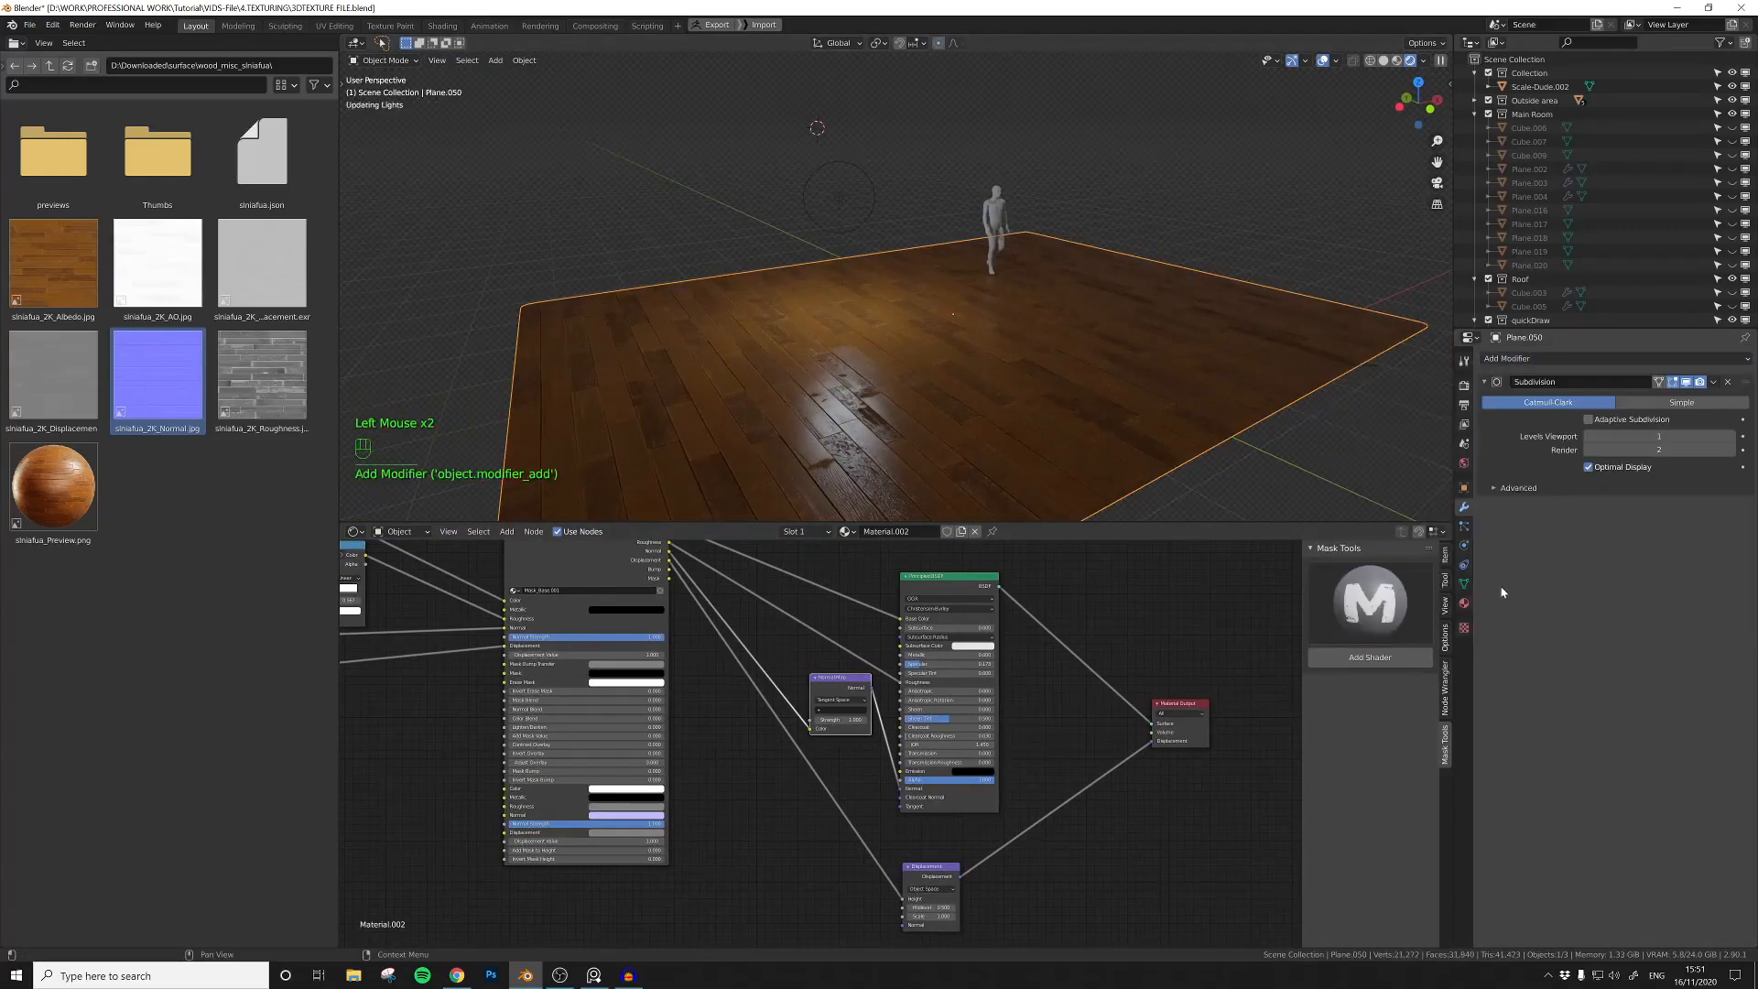
drag(1683, 438, 1694, 438)
Step: Group the wood texture, mapping and ColorRamp nodes into one node group and return to the main material tree
mouse_move(1071, 403)
middle_down()
mouse_move(1019, 390)
mouse_move(1079, 399)
middle_up()
scroll(1036, 389, up, 1)
middle_drag(490, 763, 888, 817)
scroll(888, 818, down, 5)
drag(590, 588, 870, 709)
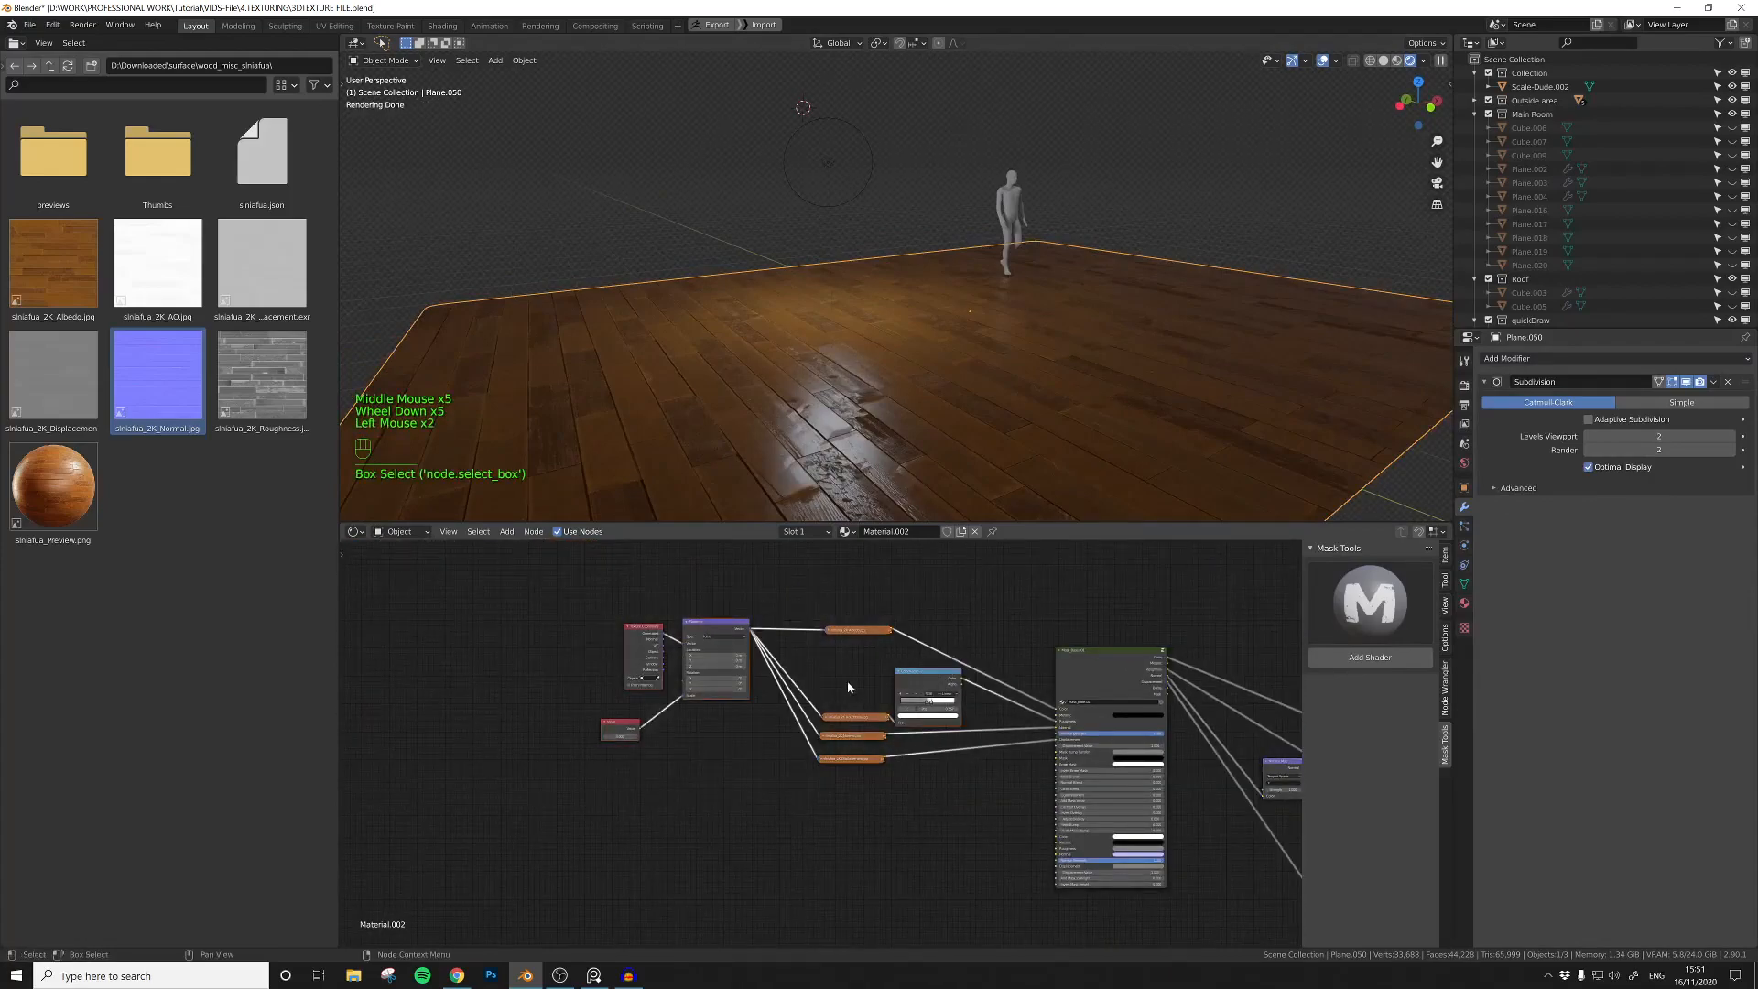
key(ctrl+g)
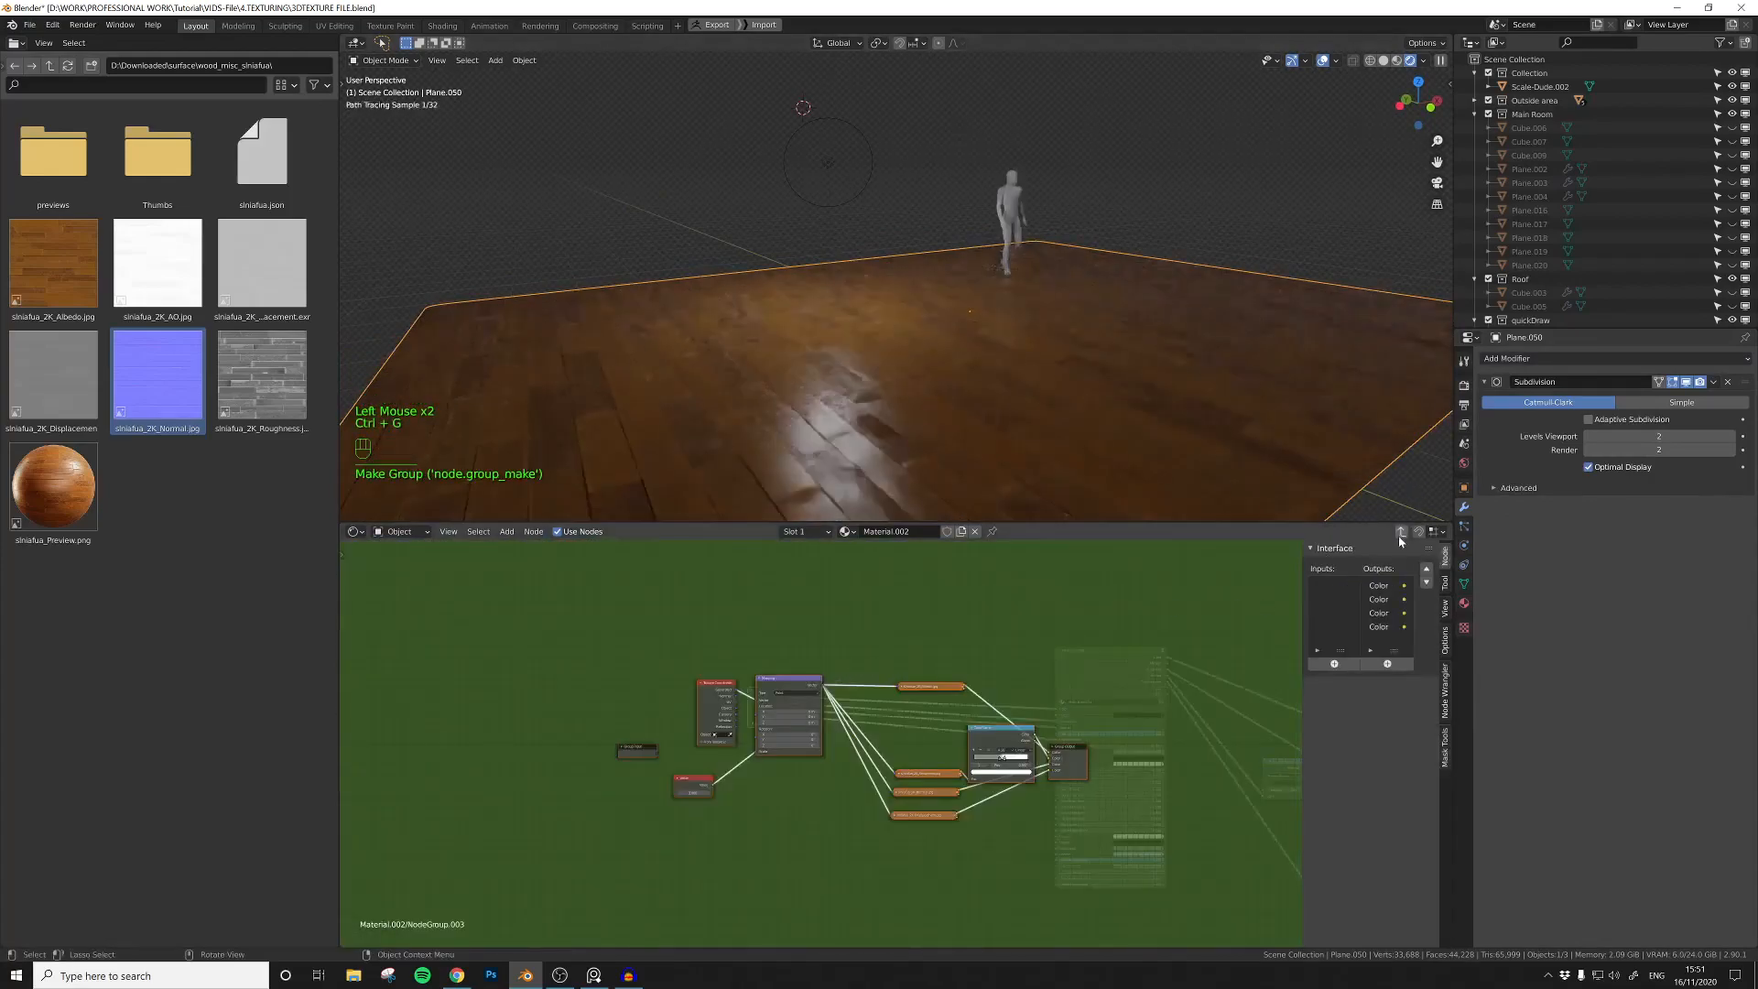
click(1402, 531)
drag(773, 699, 729, 638)
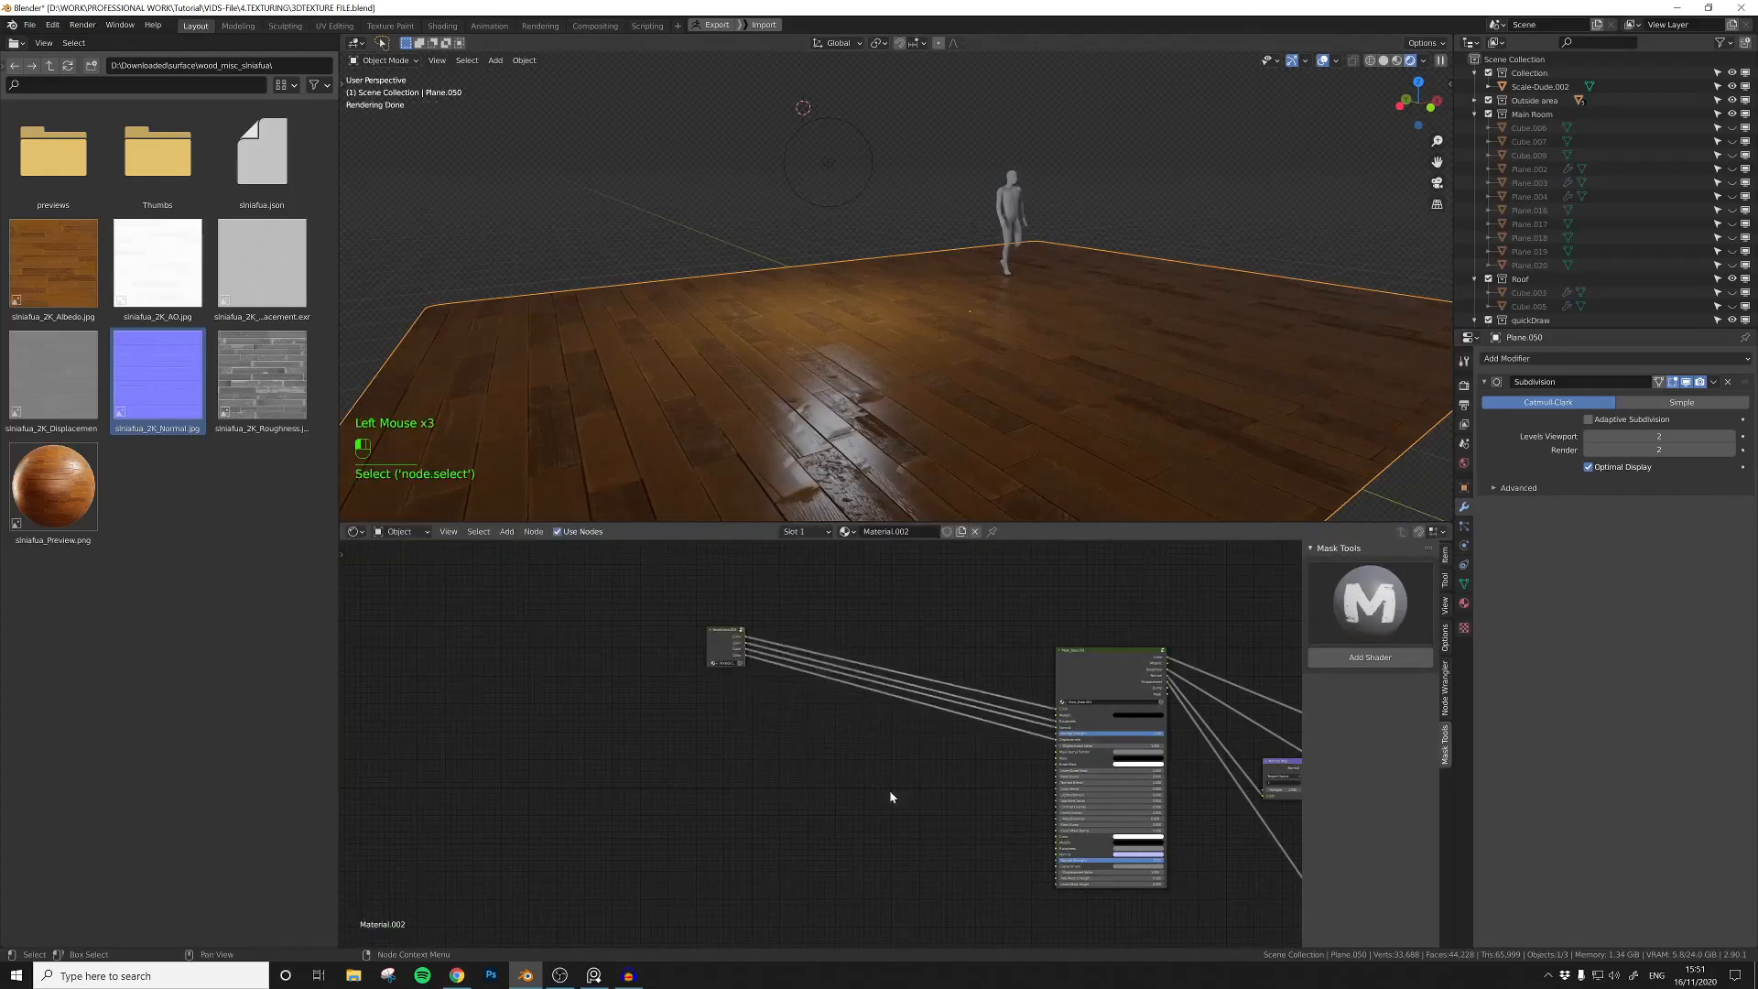
Step: Open the debris_construction surface folder and add its ueyrdedo Albedo image to the material's node tree
middle_drag(871, 782, 848, 731)
scroll(849, 732, up, 2)
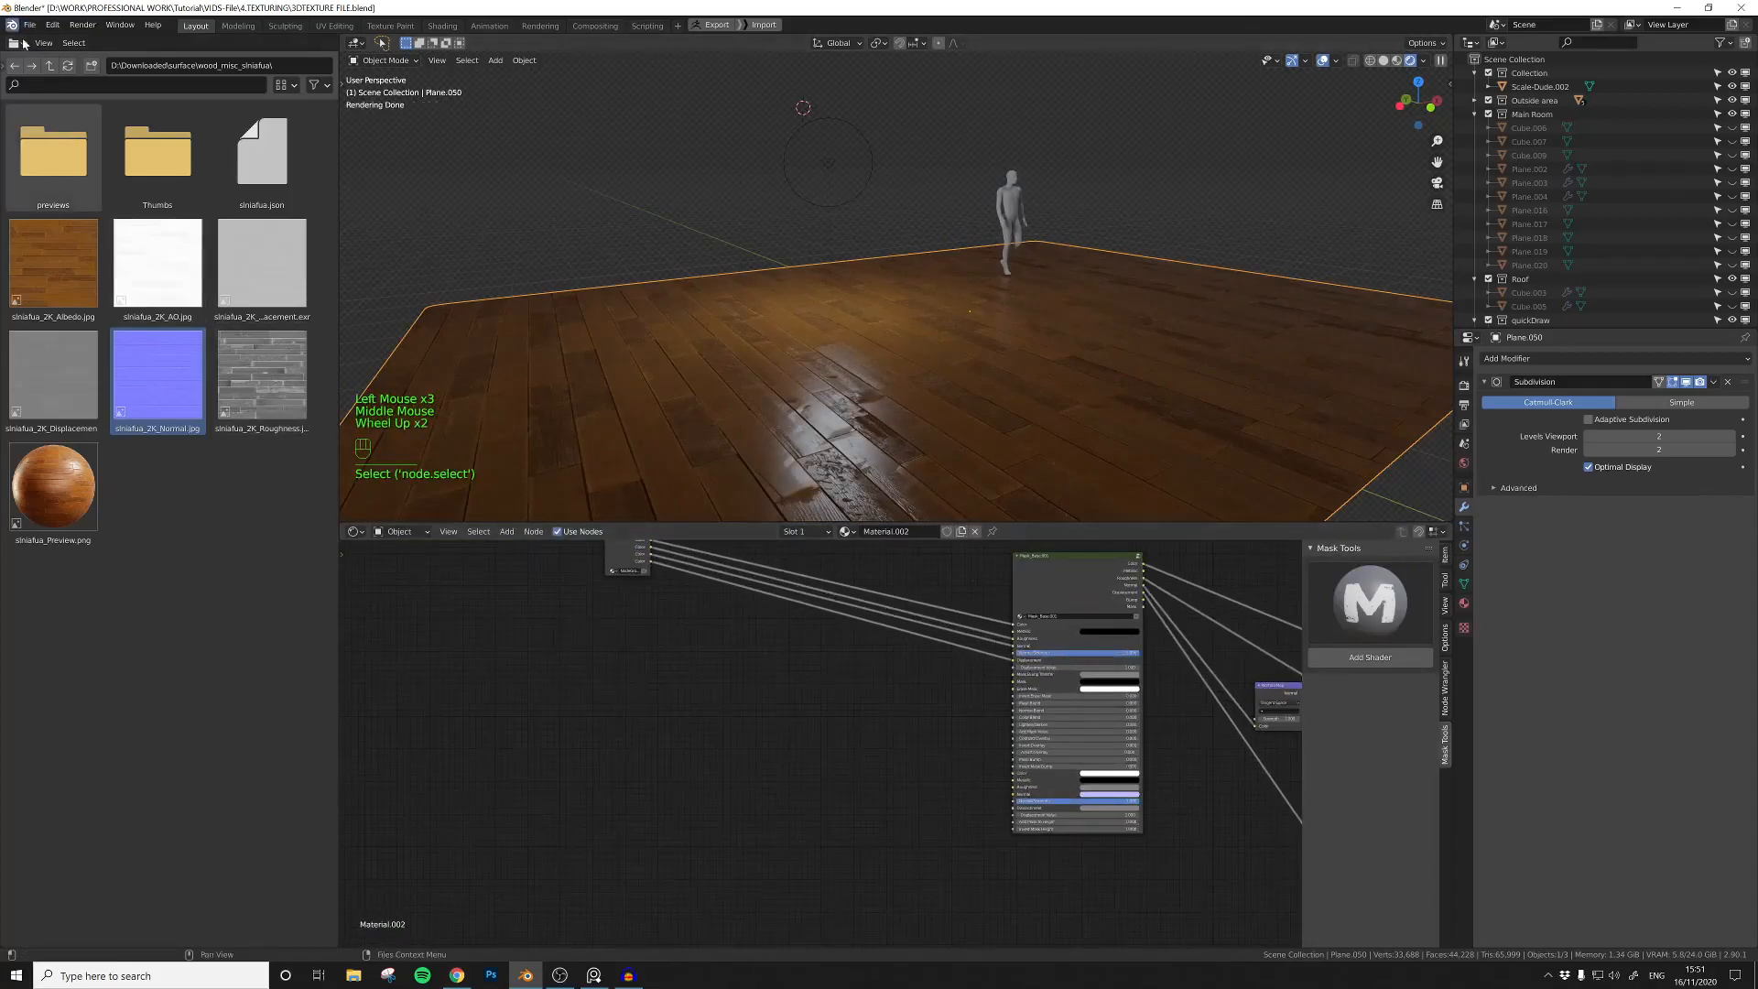
click(49, 65)
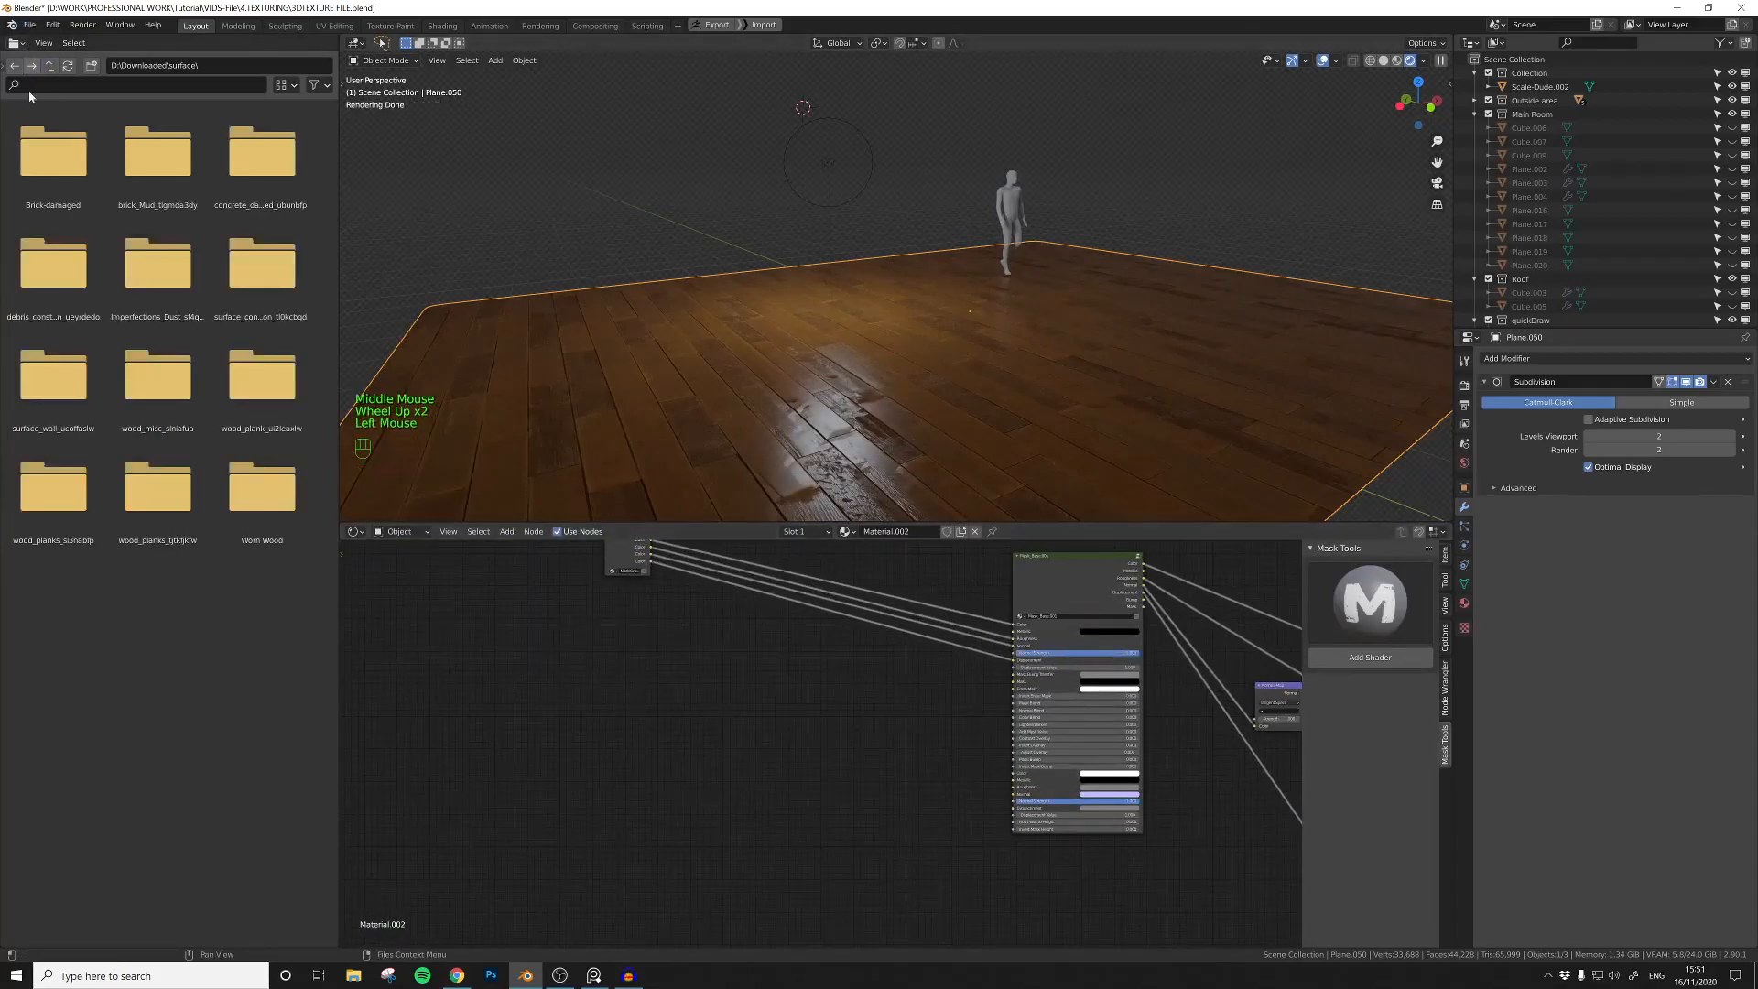
double_click(51, 266)
drag(53, 267, 696, 781)
scroll(695, 781, up, 3)
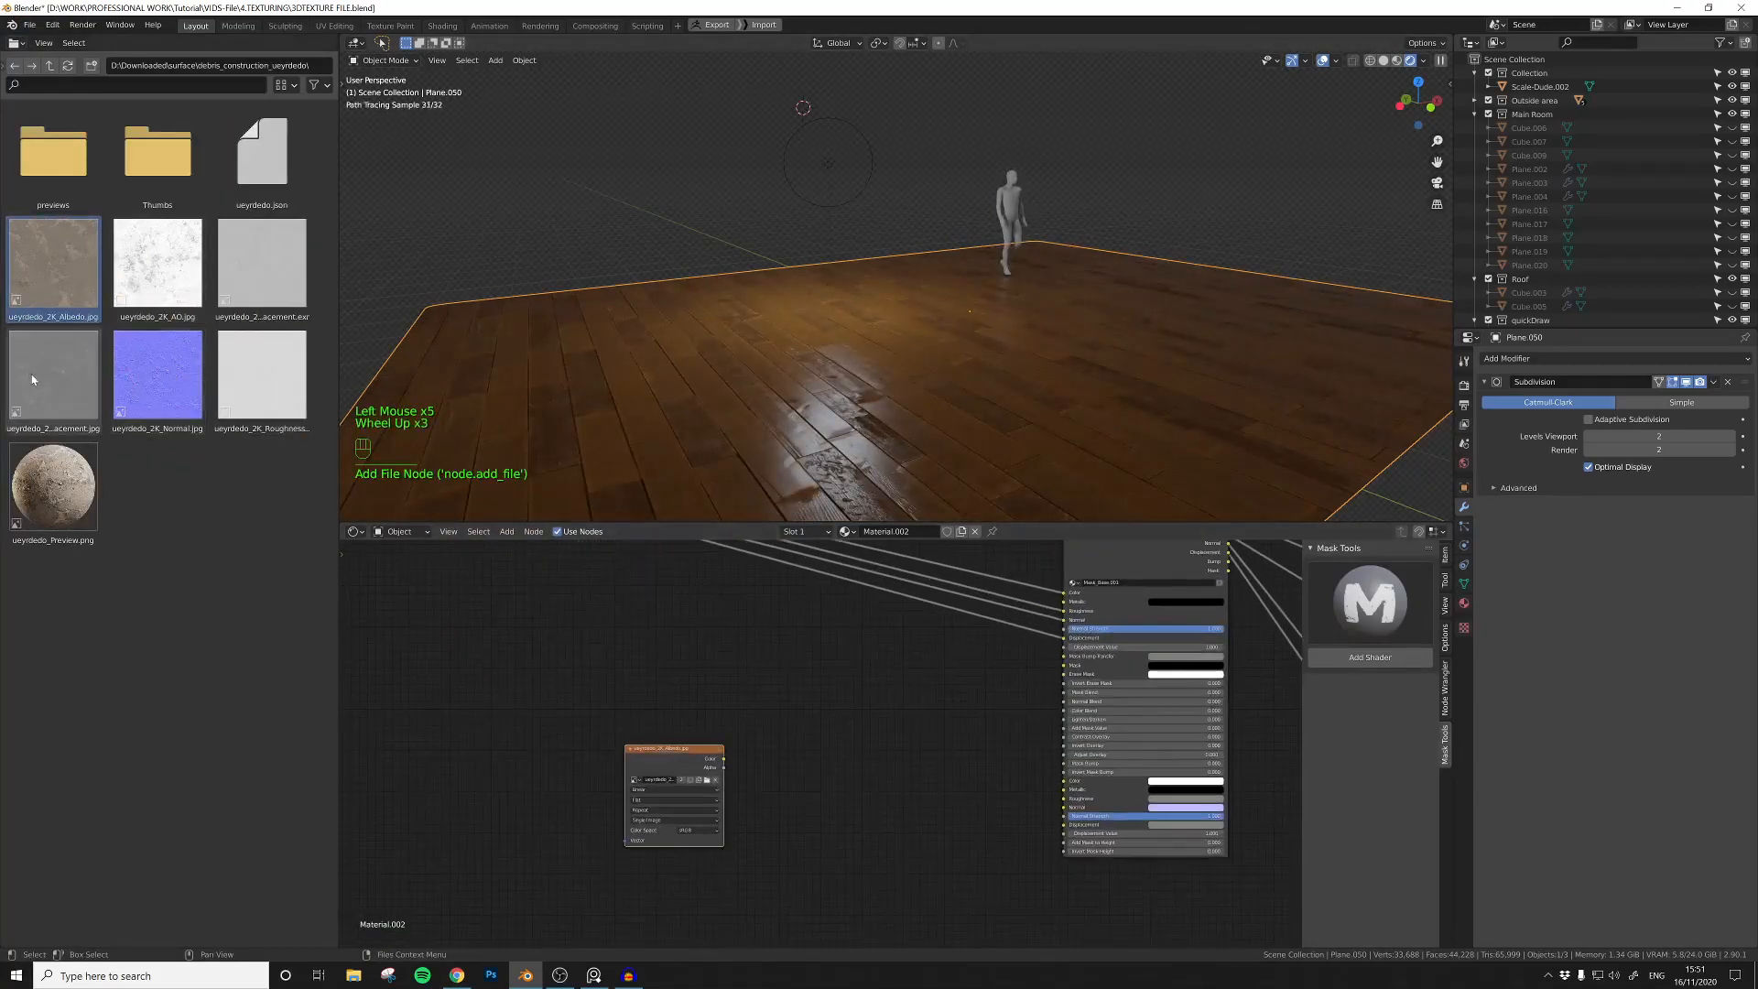
Step: Add the ueyrdedo Roughness image as Non-Color data and place it below the Albedo texture
drag(265, 376, 671, 663)
middle_drag(820, 734, 786, 679)
drag(682, 613, 643, 821)
middle_drag(644, 760, 717, 713)
scroll(717, 713, up, 2)
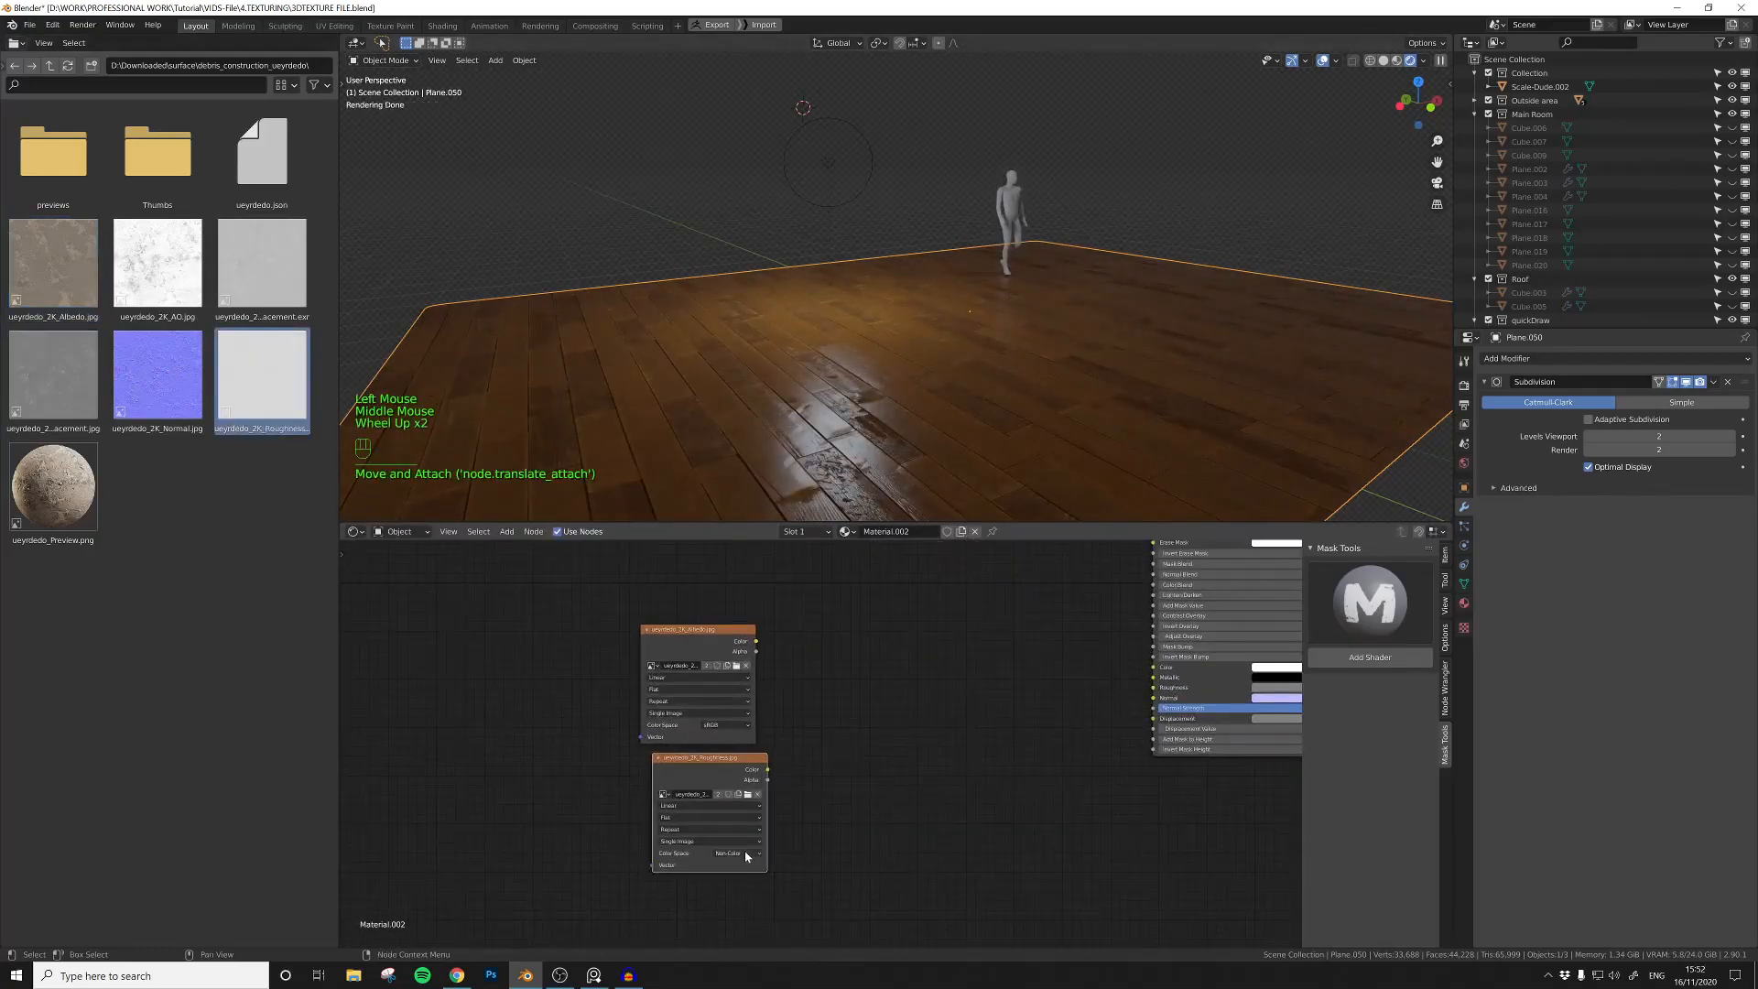
Step: Add a ColorRamp and route the debris Roughness texture through it into Mask_Base's second Roughness input
click(792, 772)
key(shift+a)
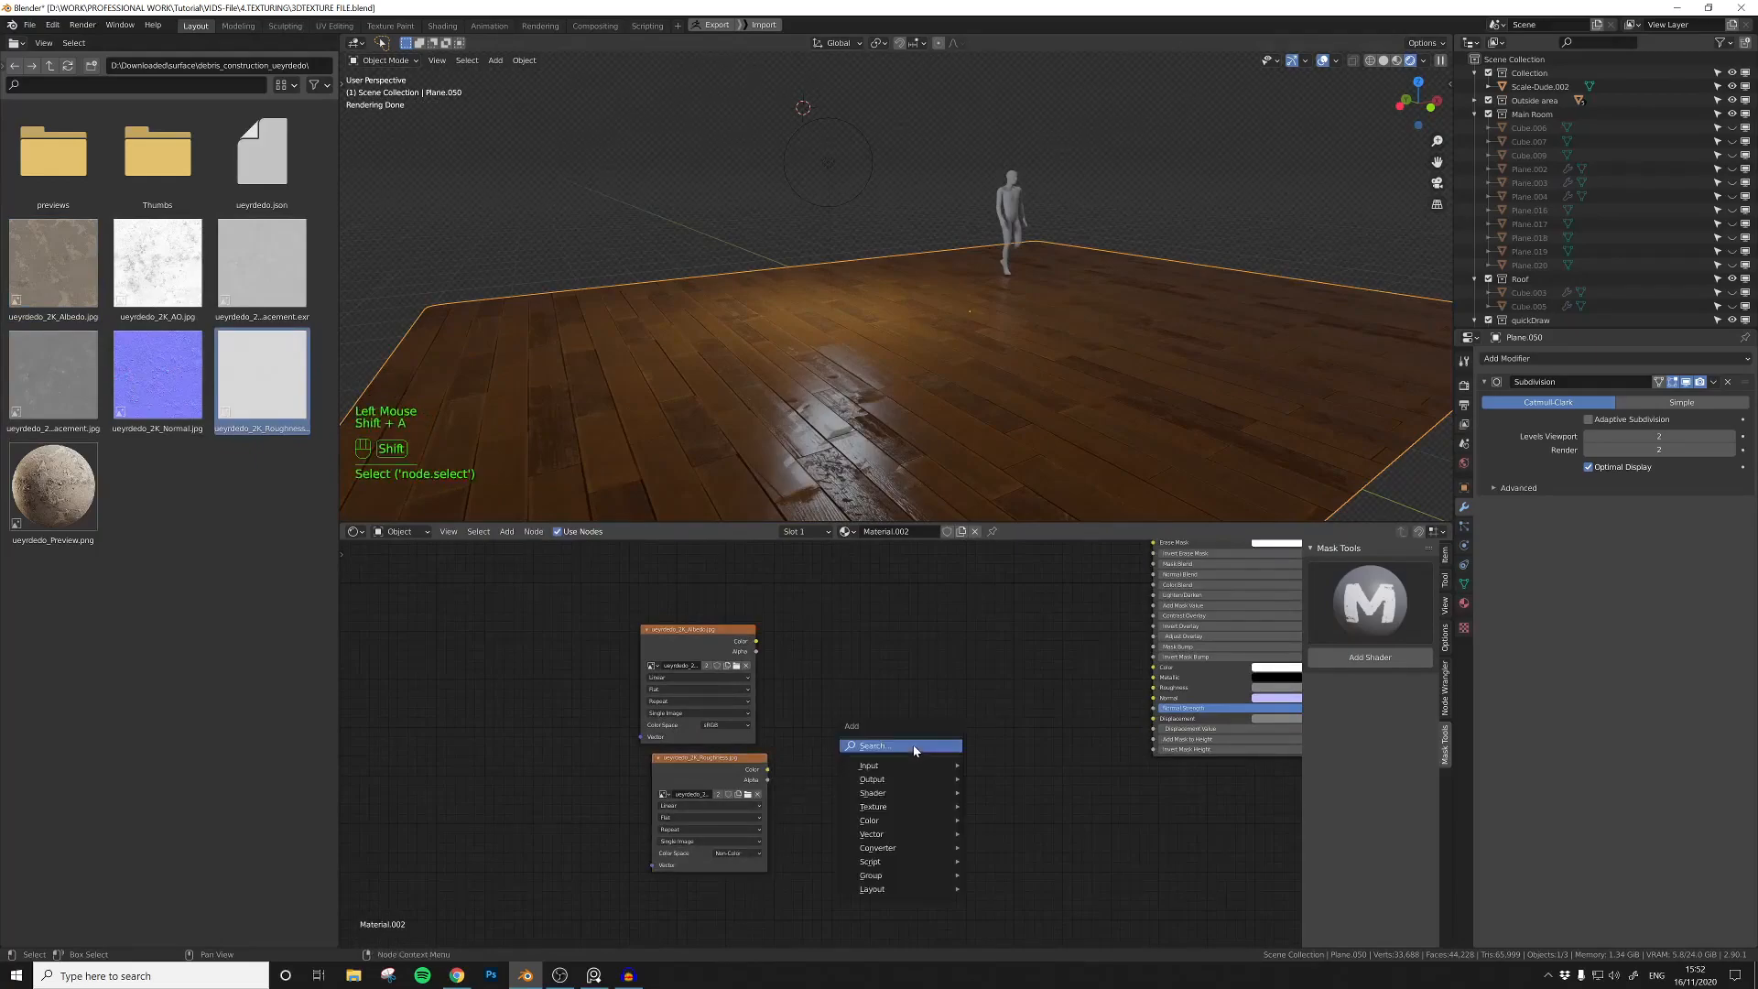
text(colo)
key(Return)
click(871, 757)
drag(767, 769, 856, 815)
drag(969, 737, 1155, 689)
Step: Link the debris Albedo texture's Color to Mask_Base's second Color input
drag(906, 726, 952, 704)
middle_drag(801, 681, 705, 689)
click(706, 691)
drag(705, 692, 1099, 712)
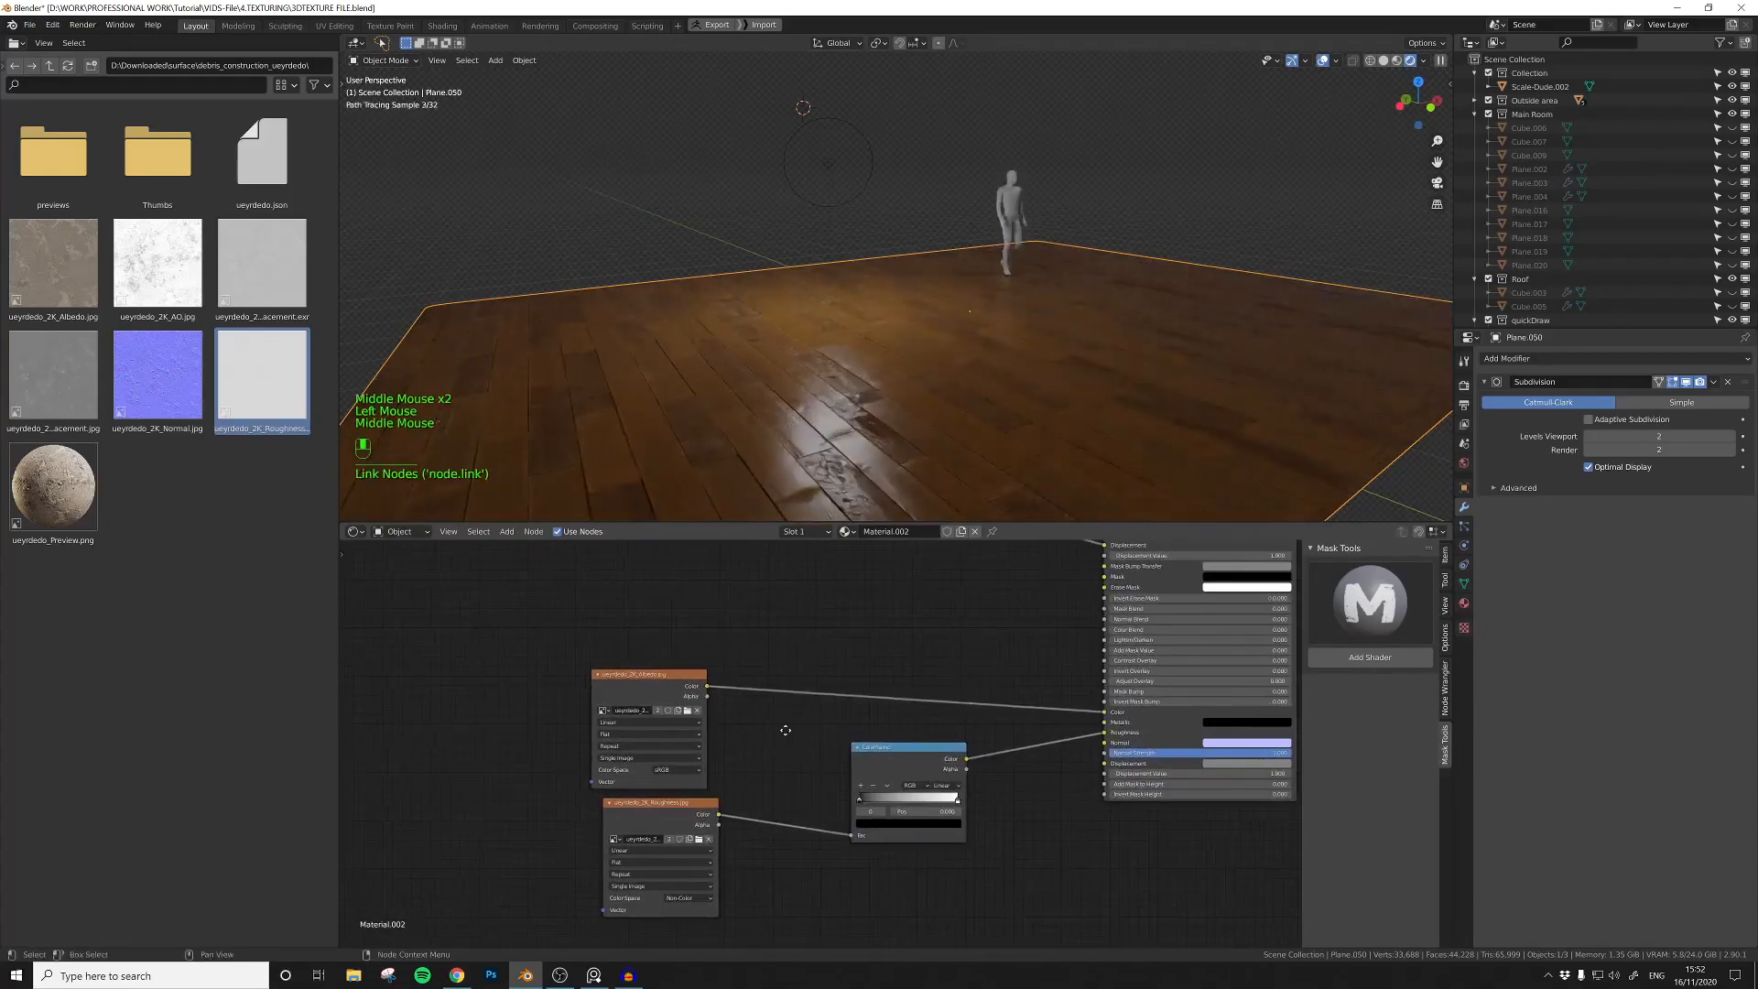
Step: Preview the debris Albedo on the floor and add Texture Coordinate and Mapping nodes to it
middle_drag(609, 678, 797, 662)
ctrl+shift+click(795, 663)
click(795, 663)
key(ctrl+t)
Step: Add a Value node and link it to the Scale of the debris Mapping node
middle_drag(550, 830, 635, 815)
click(635, 815)
key(shift+a)
text(va)
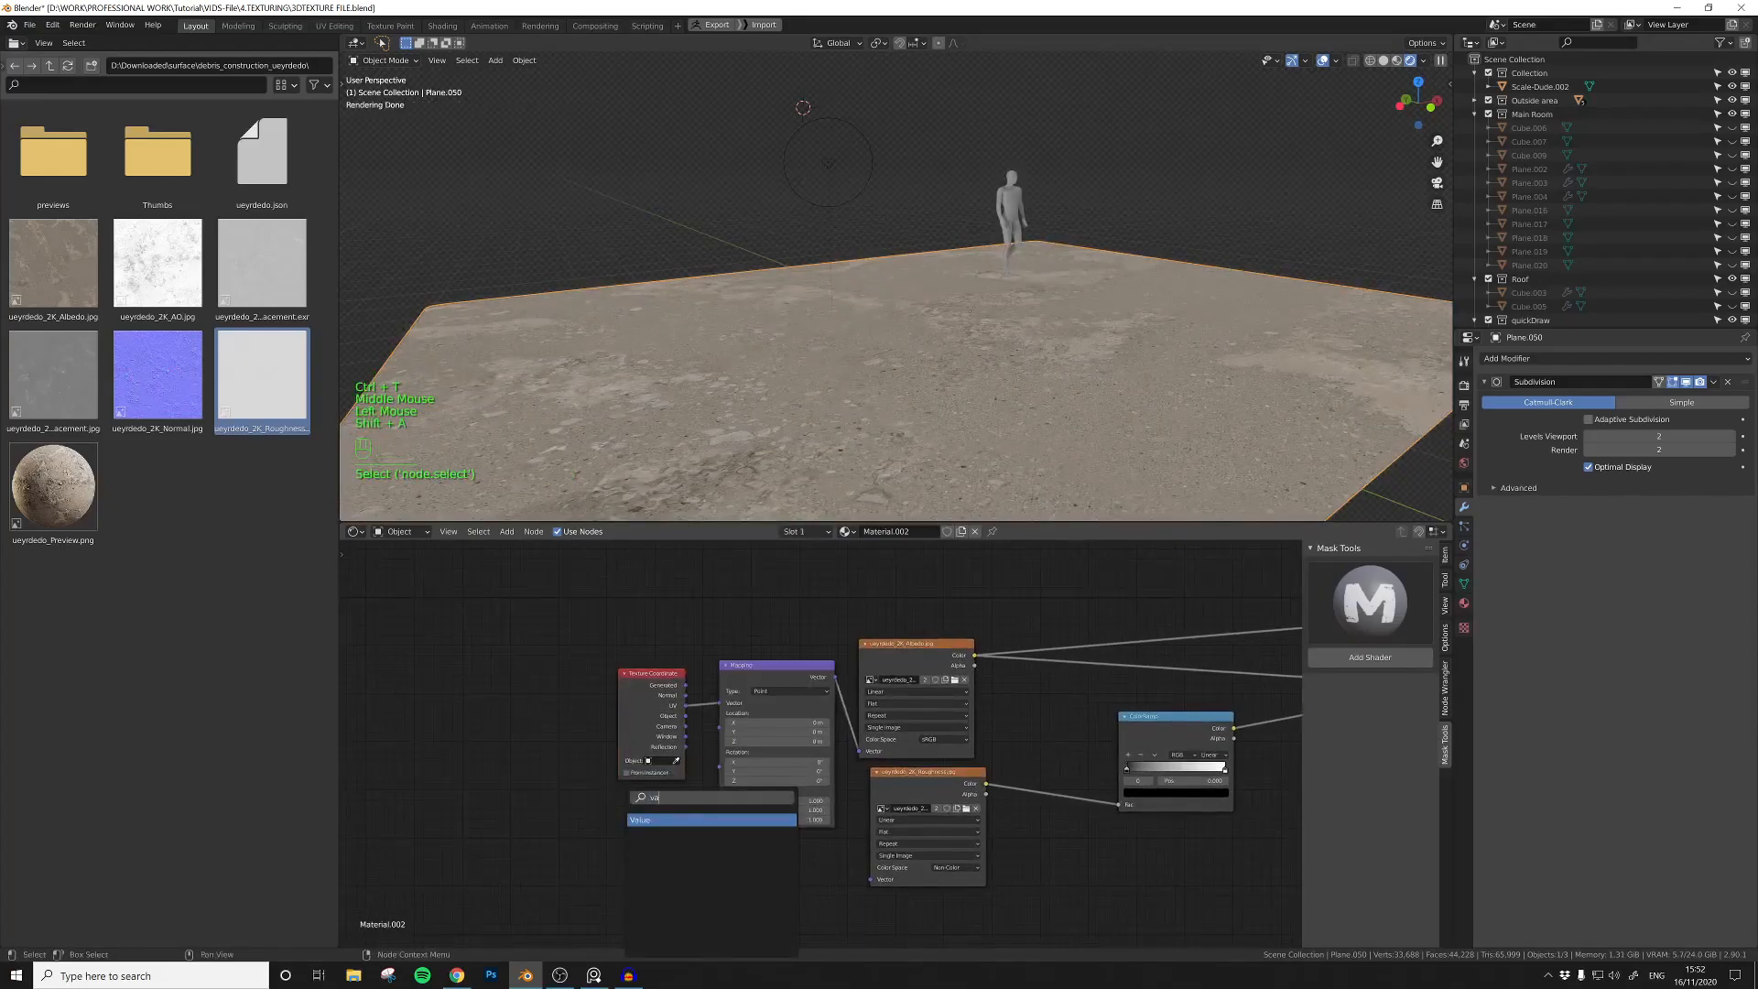
key(Return)
click(663, 830)
drag(664, 827, 721, 792)
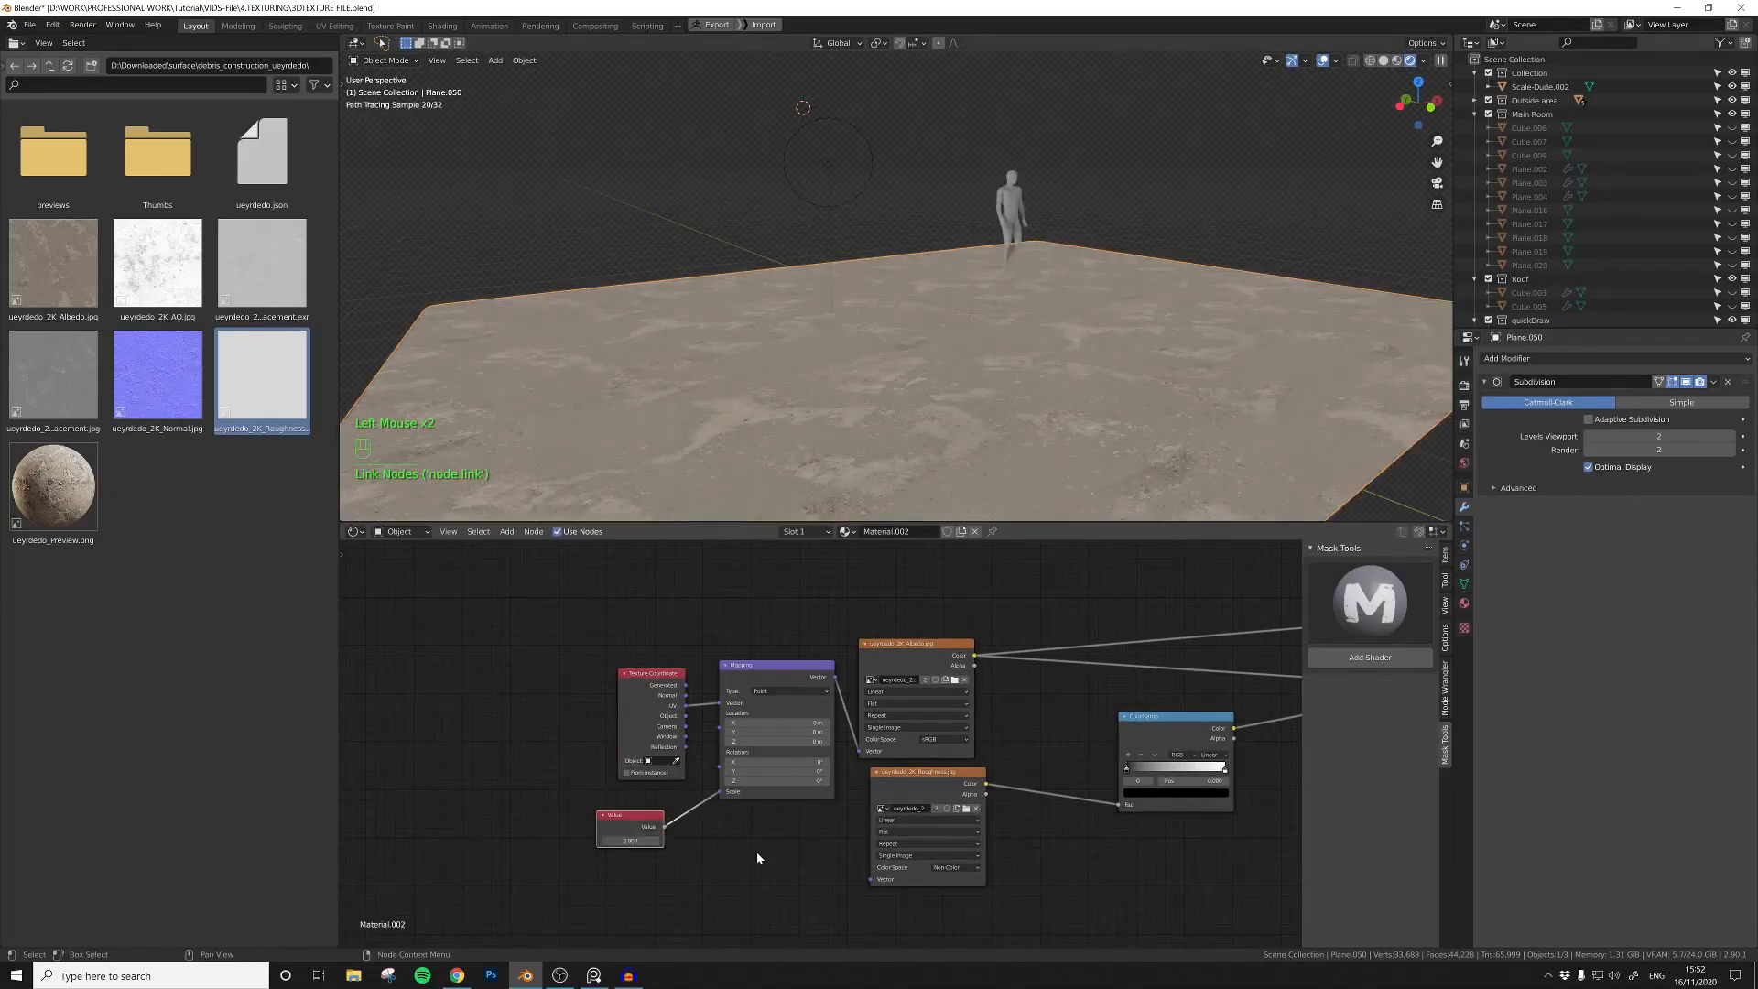
Step: Space out the debris texture nodes and link the Mapping node's Vector to the Roughness texture as well
middle_drag(919, 439, 908, 440)
middle_drag(938, 642, 787, 626)
click(788, 626)
drag(788, 623, 803, 620)
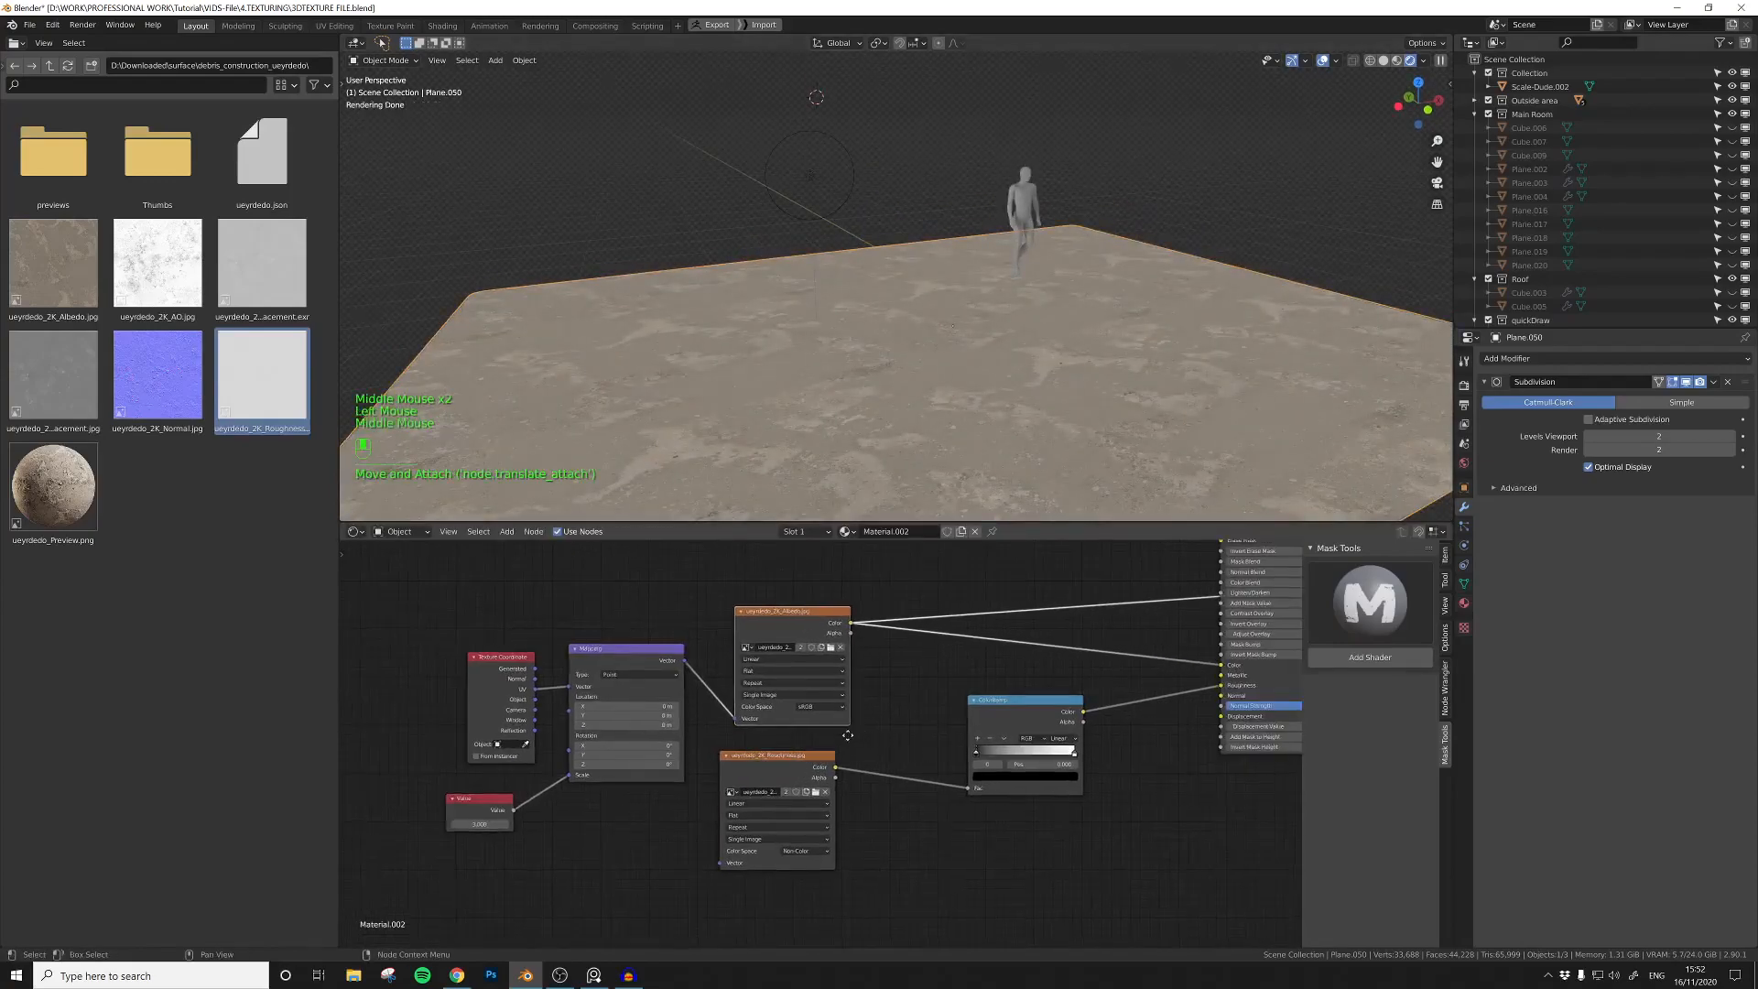
middle_drag(884, 742, 743, 744)
scroll(586, 778, down, 2)
middle_drag(588, 860, 596, 868)
drag(583, 862, 549, 689)
Step: Move the debris ColorRamp's black stop close to the white stop, then restore the Principled BSDF preview
scroll(798, 726, up, 1)
ctrl+shift+click(809, 728)
click(803, 764)
ctrl+shift+click(801, 772)
drag(802, 772, 881, 774)
middle_drag(919, 776, 770, 850)
scroll(741, 795, down, 5)
ctrl+shift+click(599, 694)
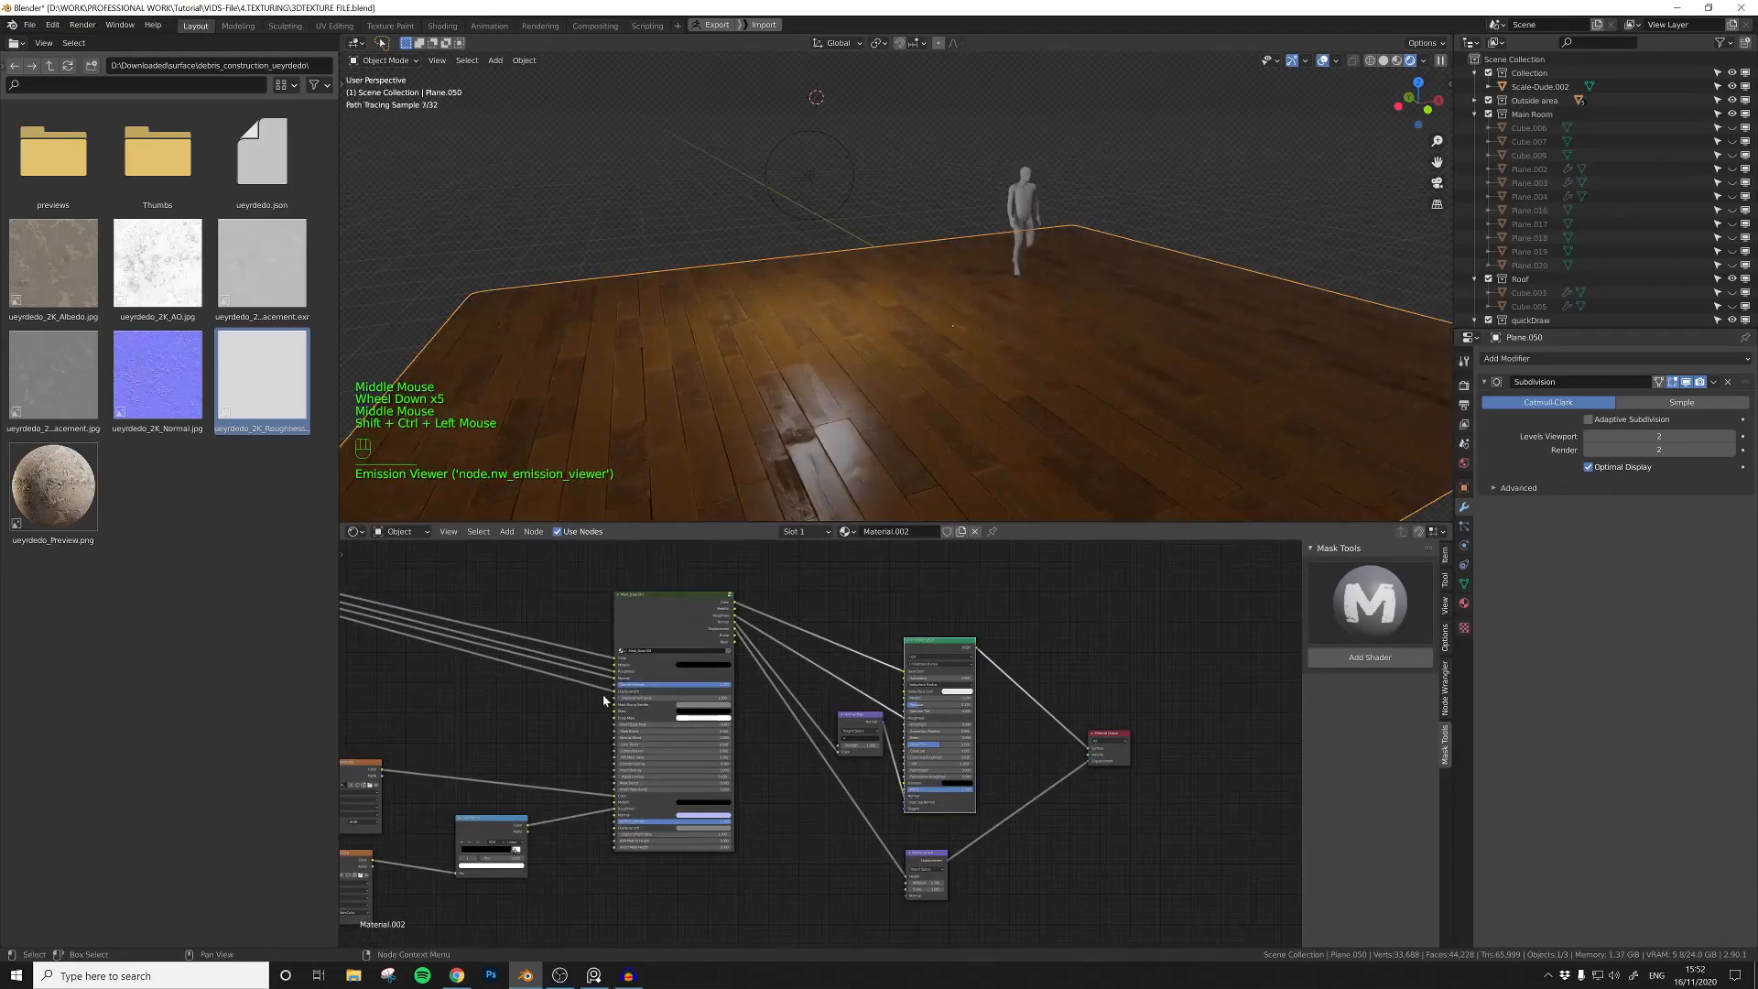
Step: Group all the debris texture nodes into one node group and reposition it in the main material tree
middle_drag(552, 720, 732, 720)
drag(394, 735, 778, 912)
key(ctrl+g)
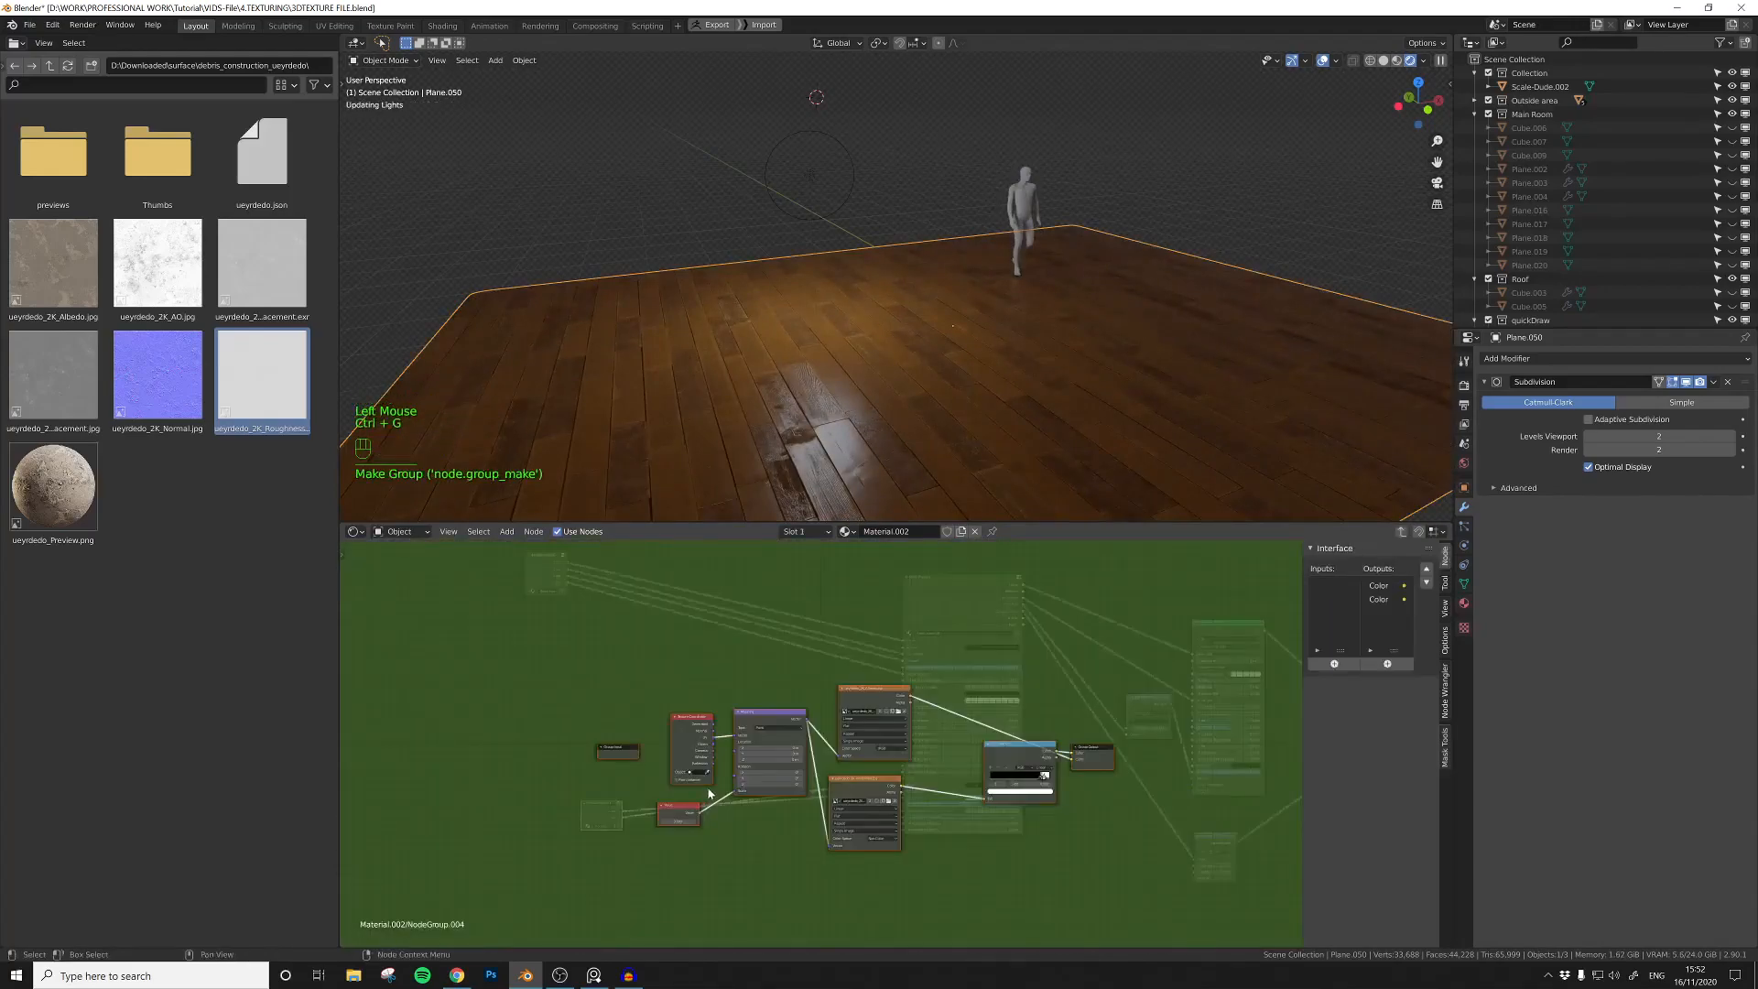
click(1401, 532)
drag(600, 804, 601, 823)
click(765, 718)
scroll(789, 720, up, 4)
middle_drag(796, 722, 709, 744)
click(1377, 617)
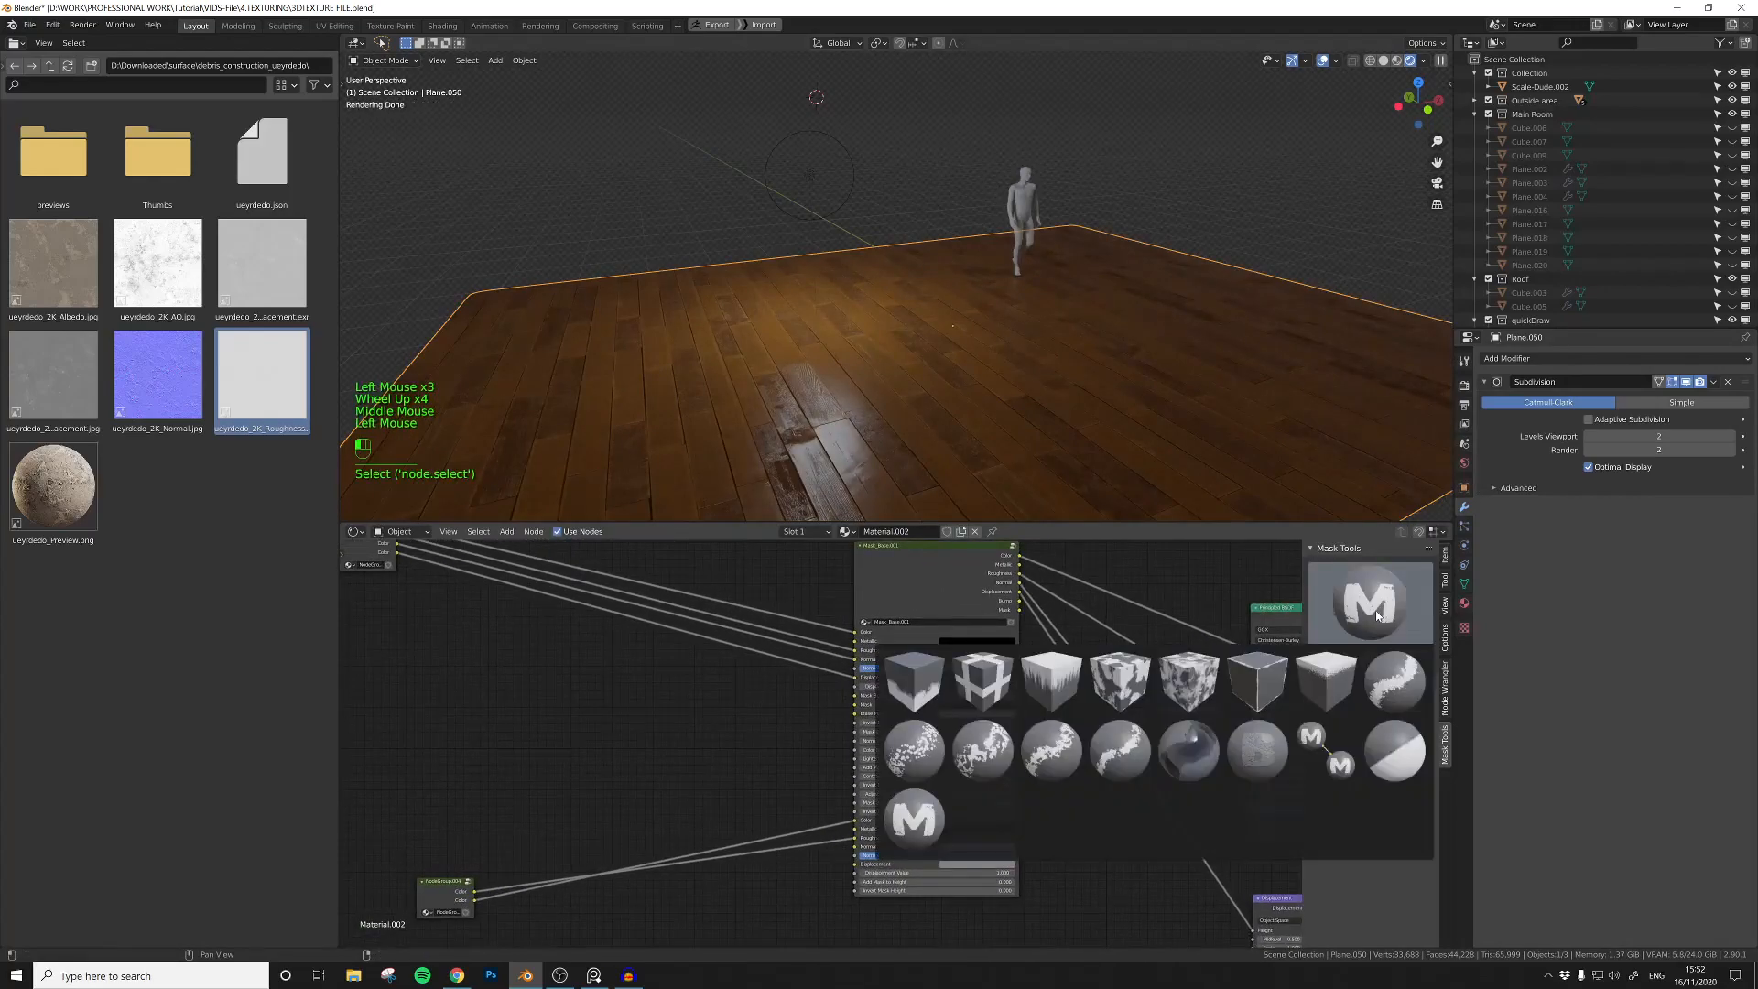
click(1132, 682)
middle_drag(640, 711, 715, 722)
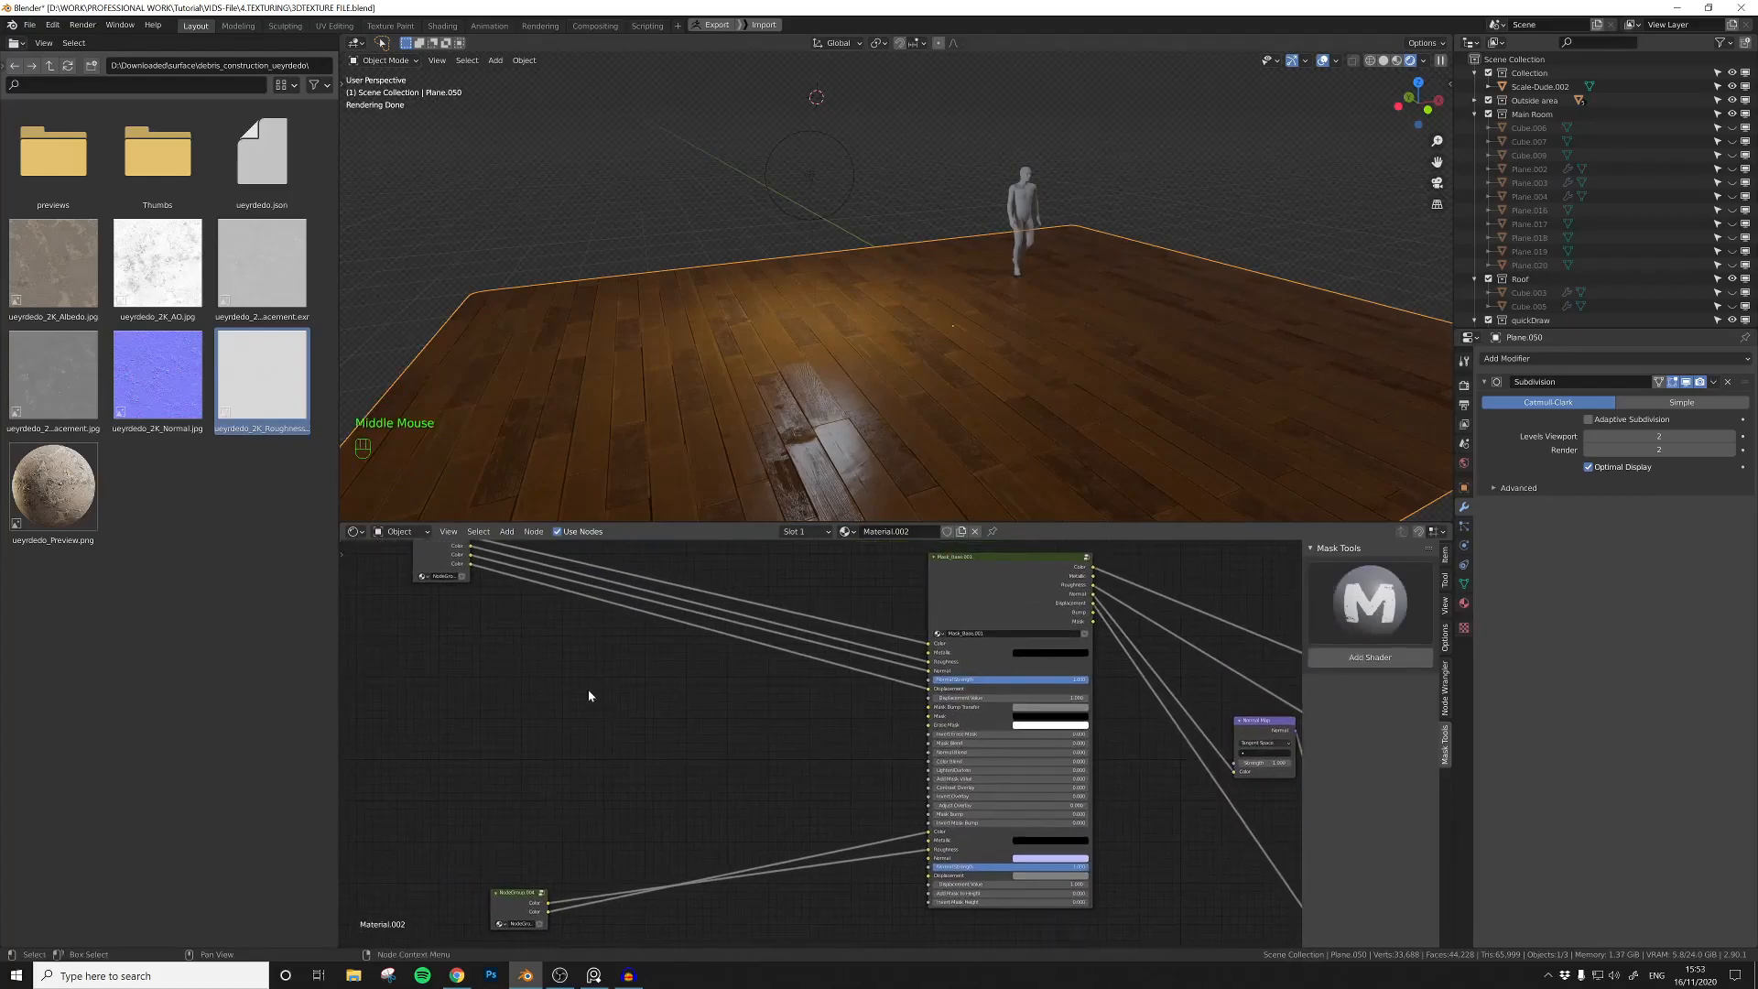
Step: Open the Imperfections_Dust surface folder and add its 2K Roughness image to the material's node tree
click(48, 66)
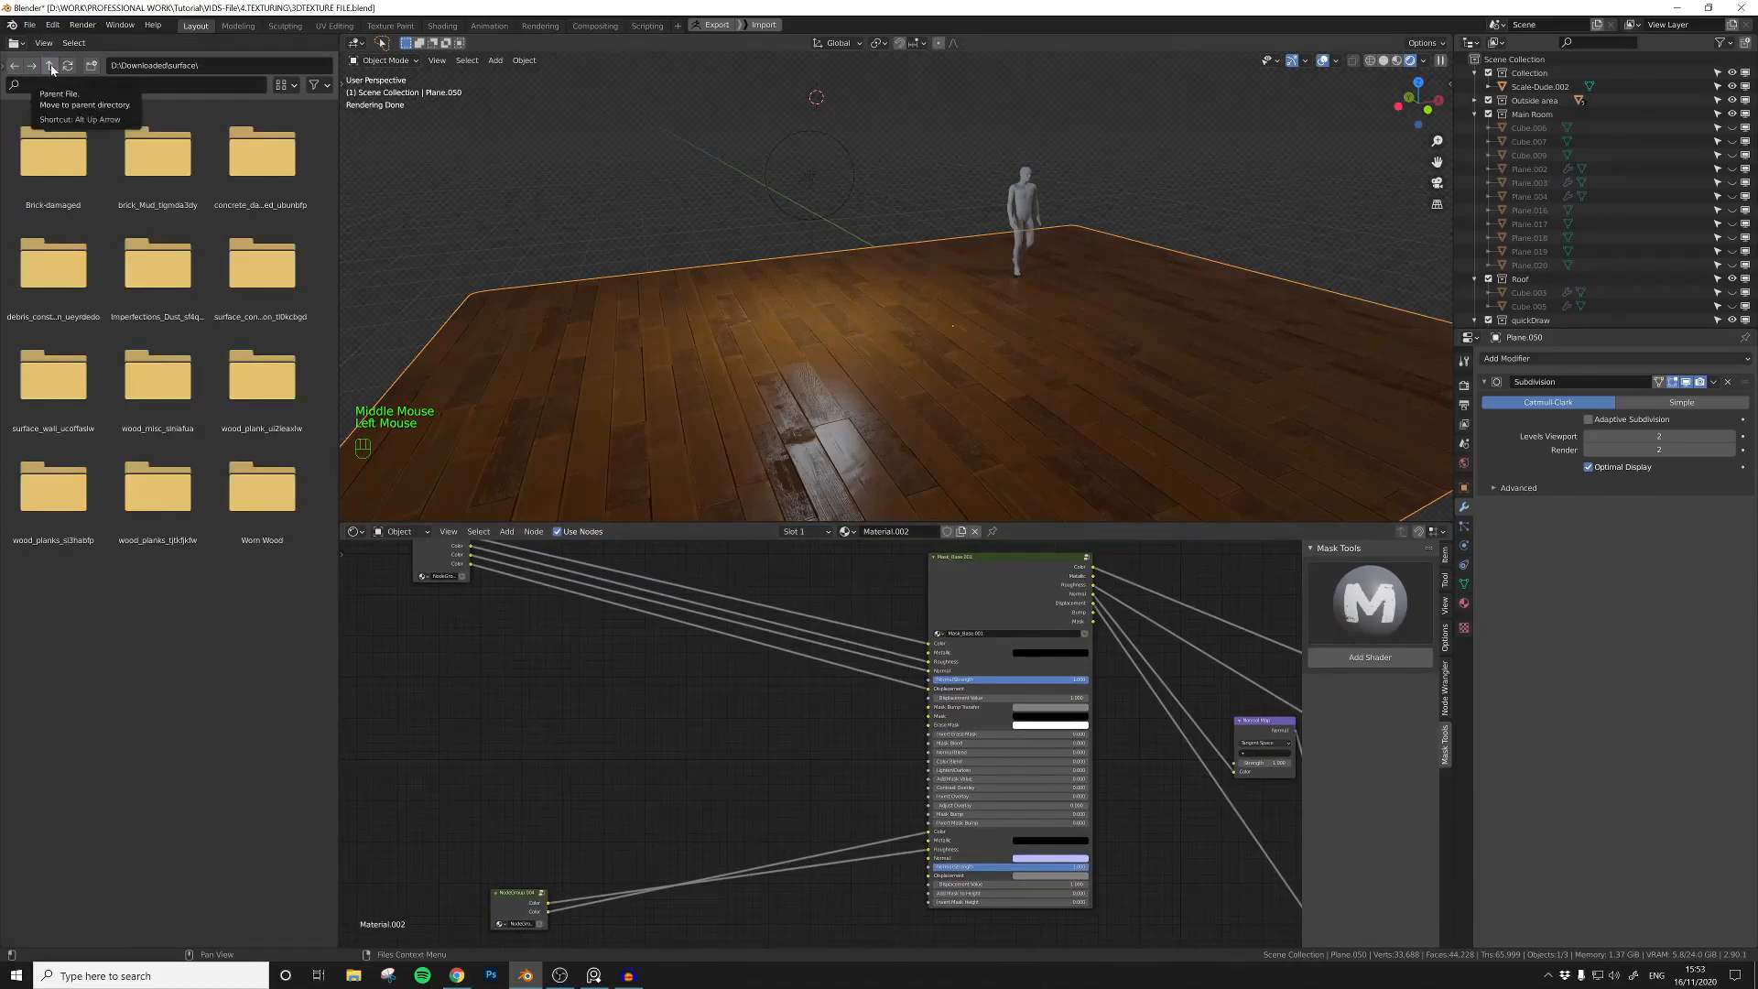
click(48, 66)
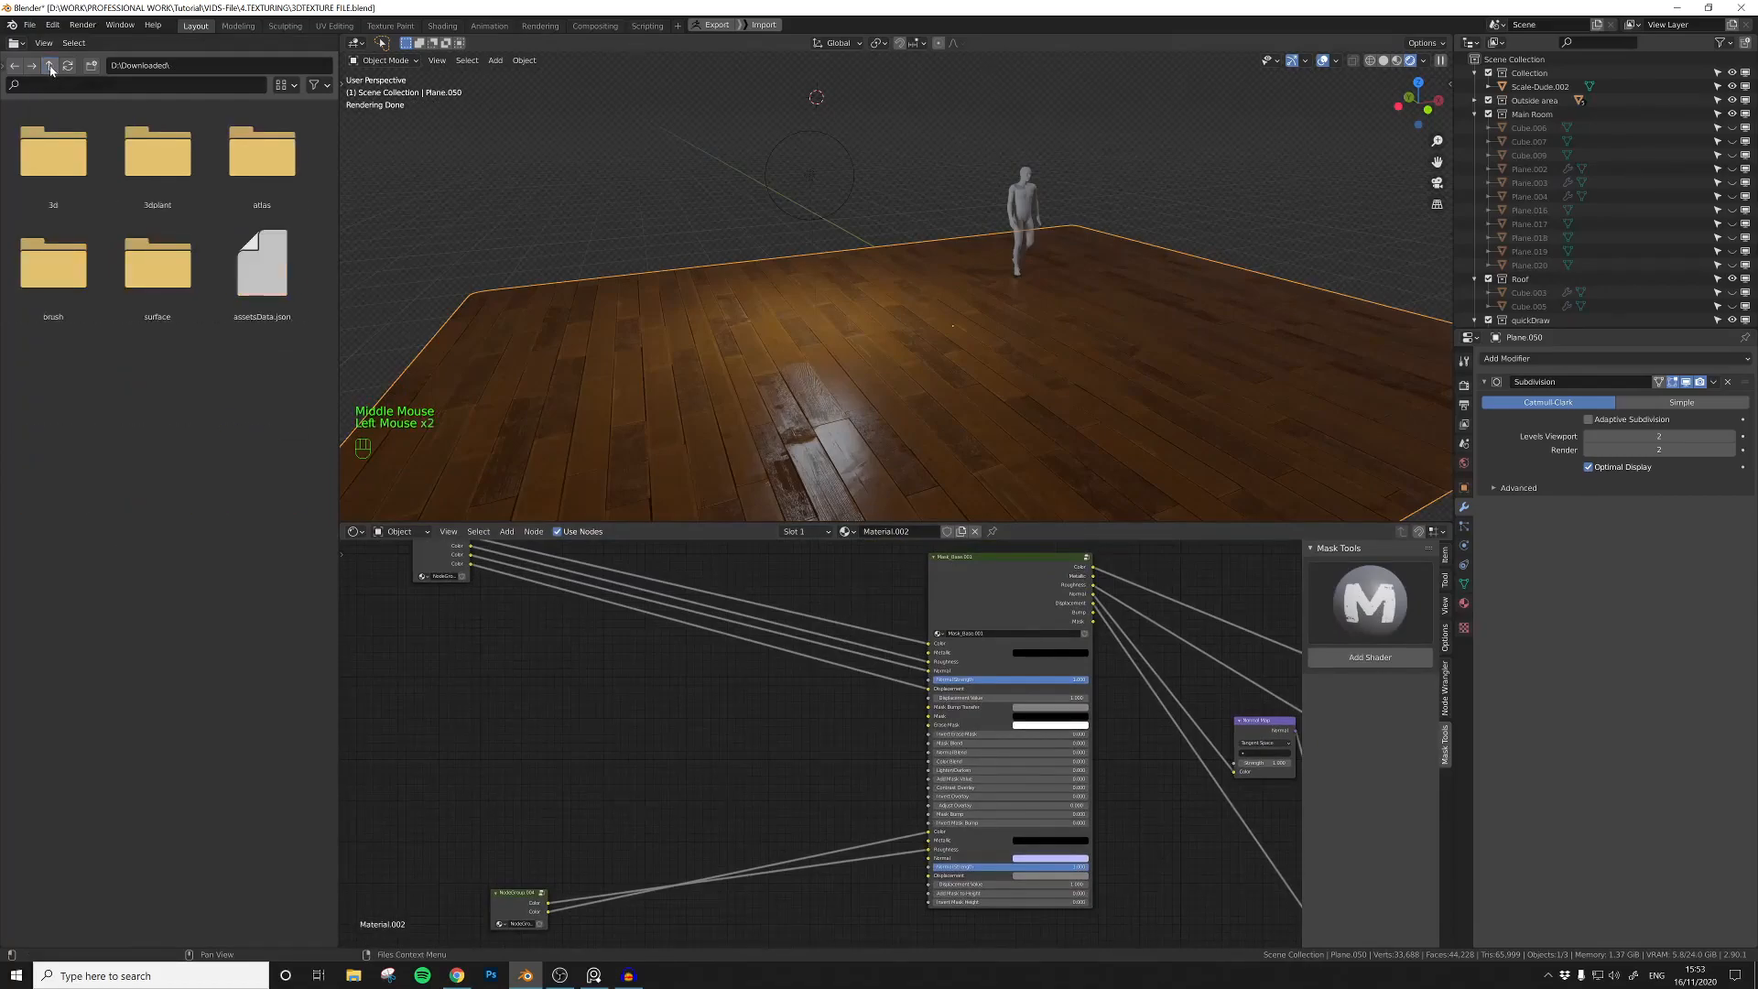
double_click(153, 258)
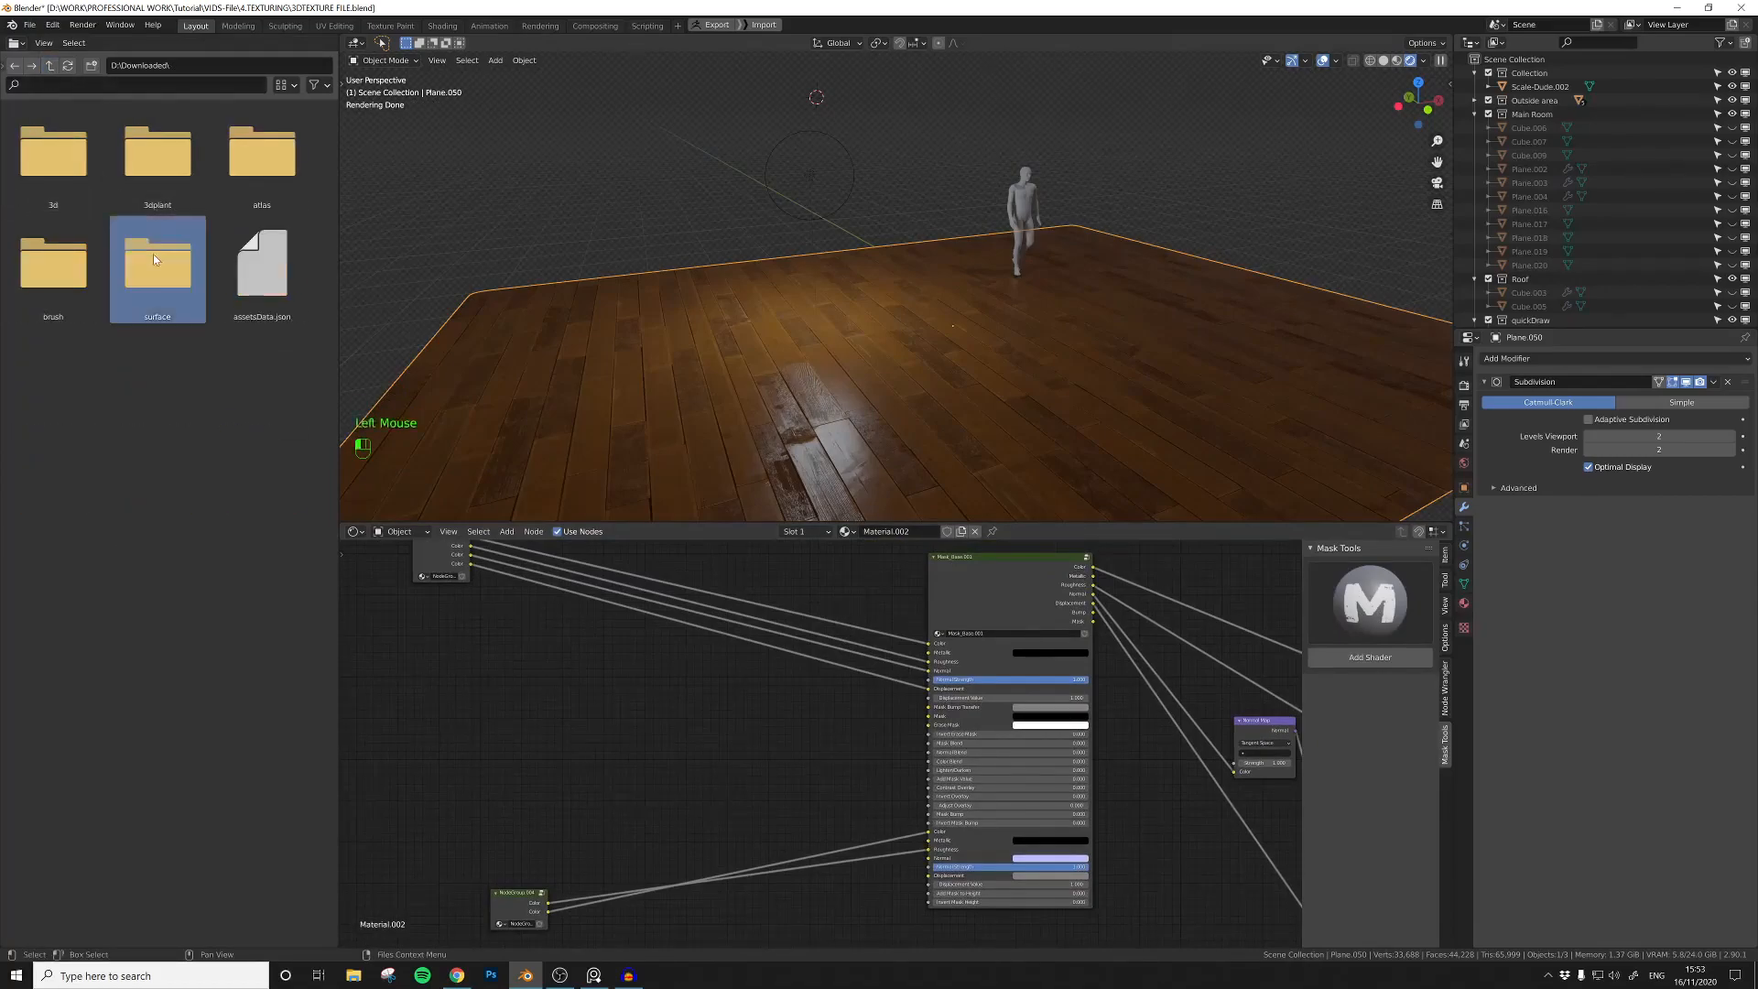
double_click(146, 271)
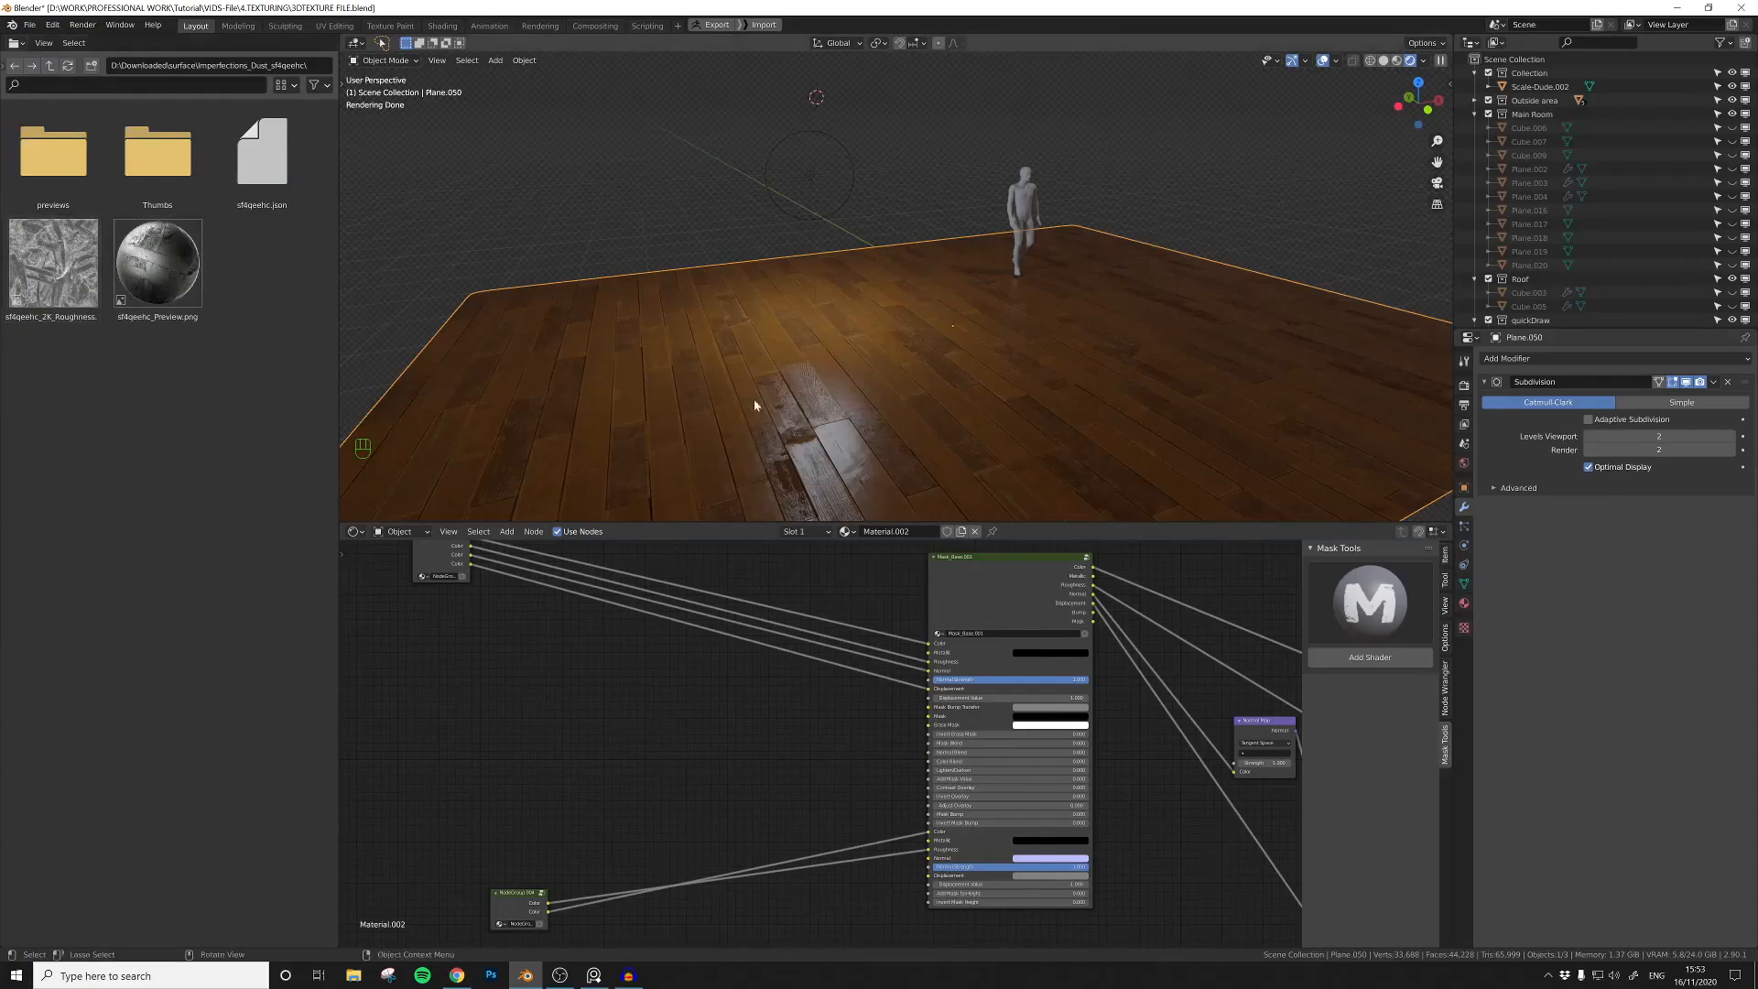
drag(54, 262, 618, 701)
scroll(617, 701, up, 2)
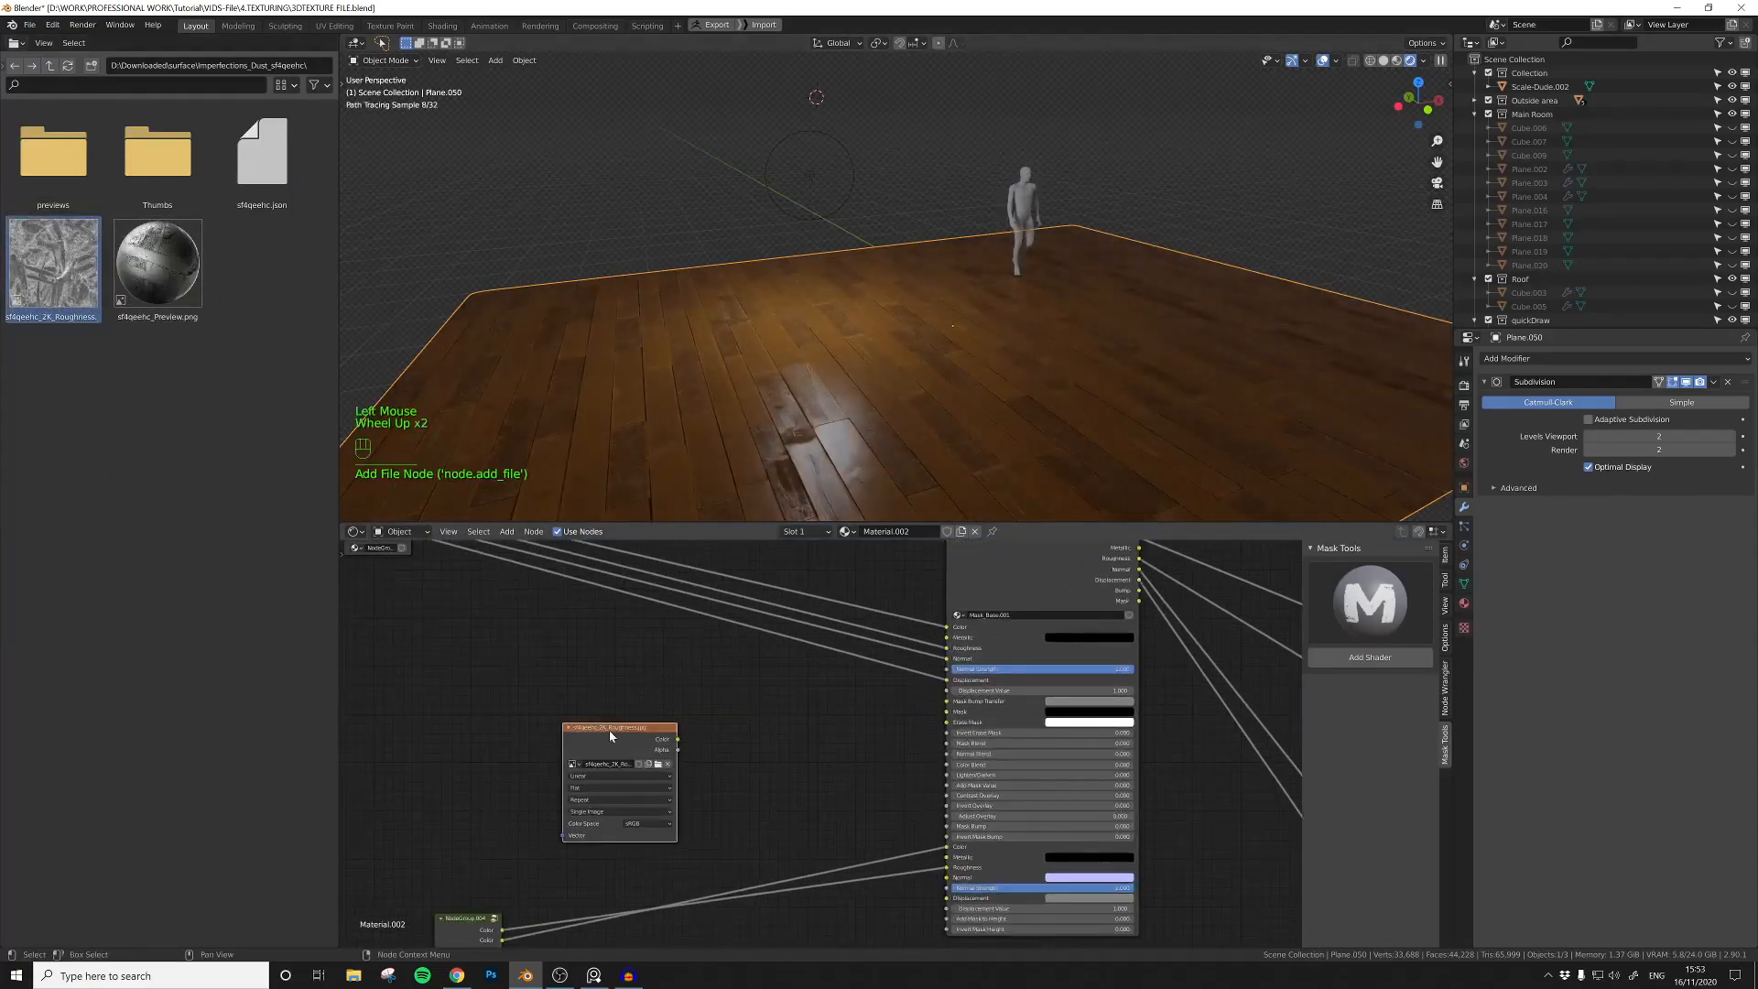
Step: Set the dust texture's color space to Non-Color and link its Color to Mask_Base's Mask input
drag(638, 831, 609, 777)
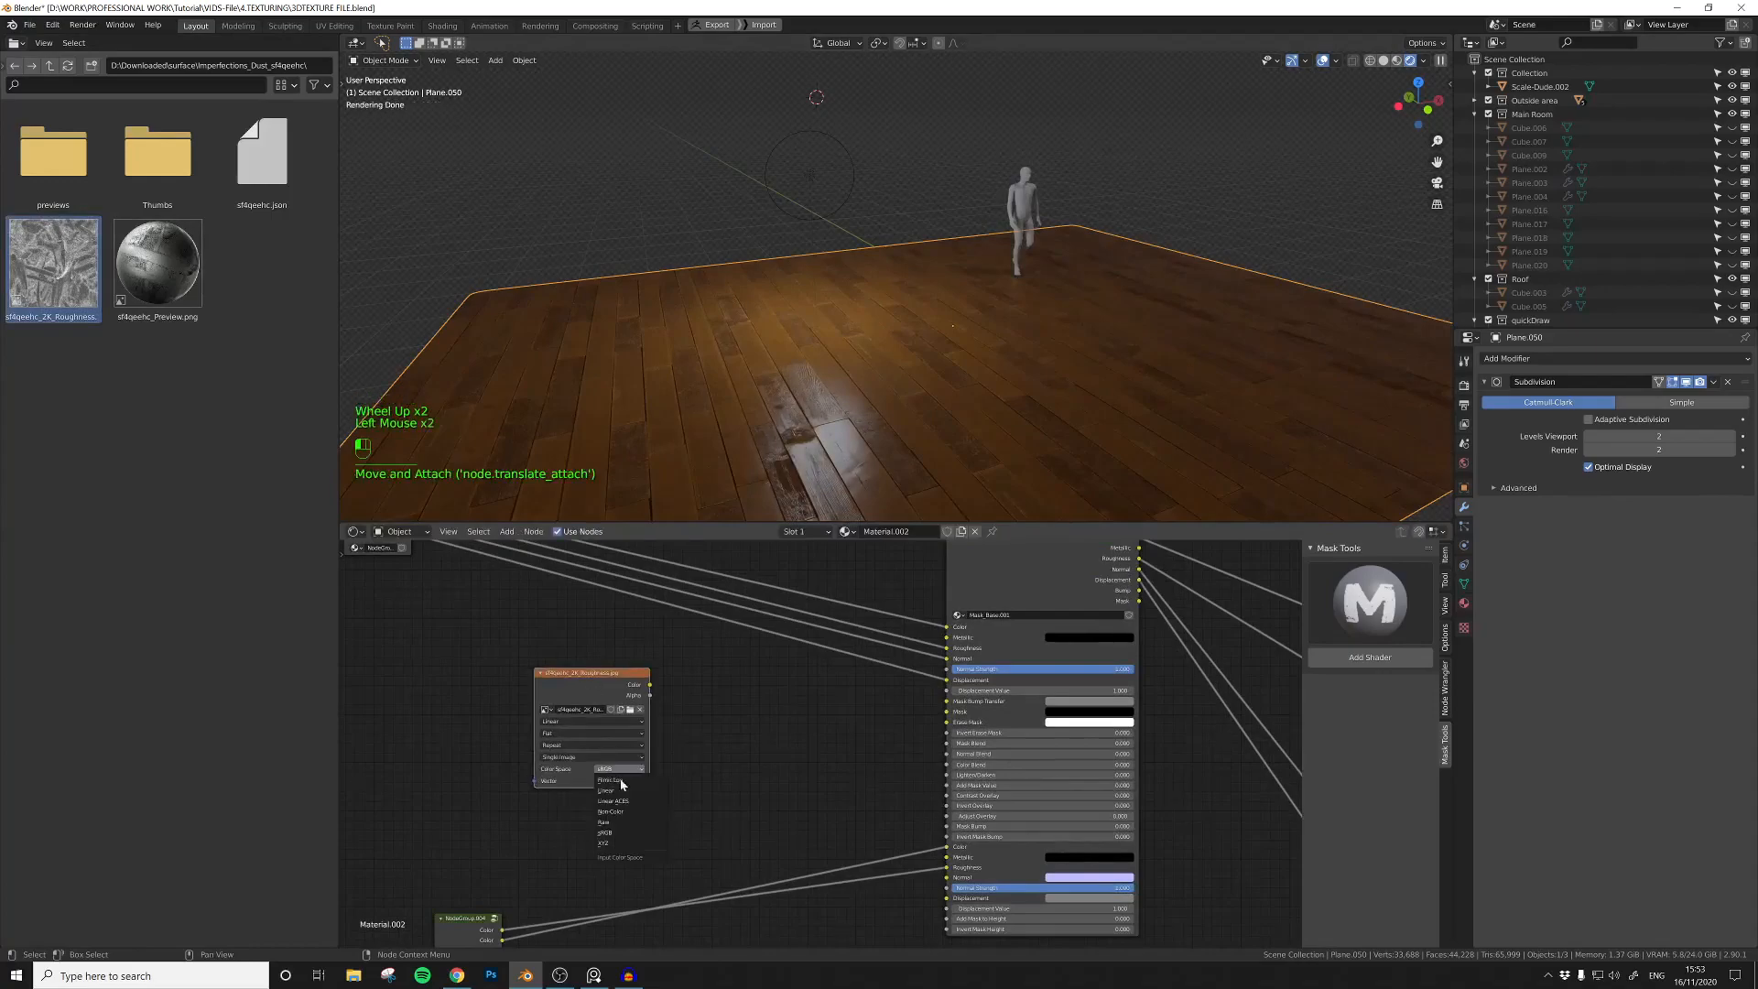
click(620, 813)
drag(649, 685, 670, 694)
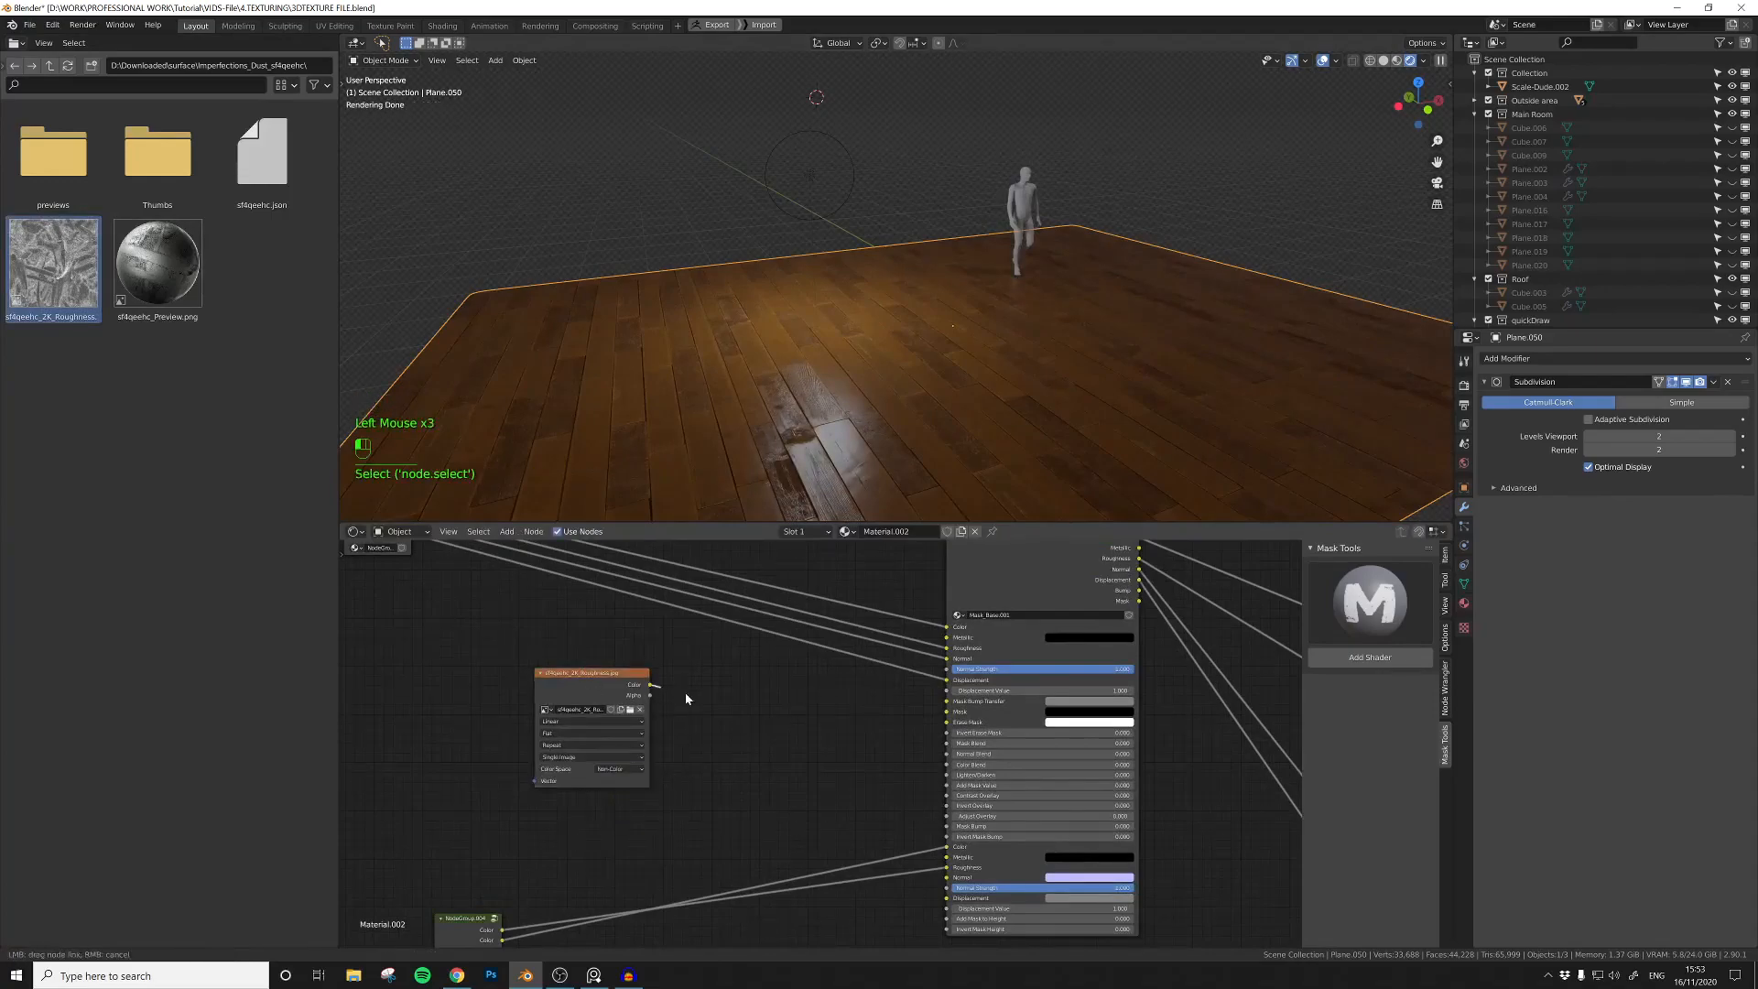
drag(940, 717, 944, 712)
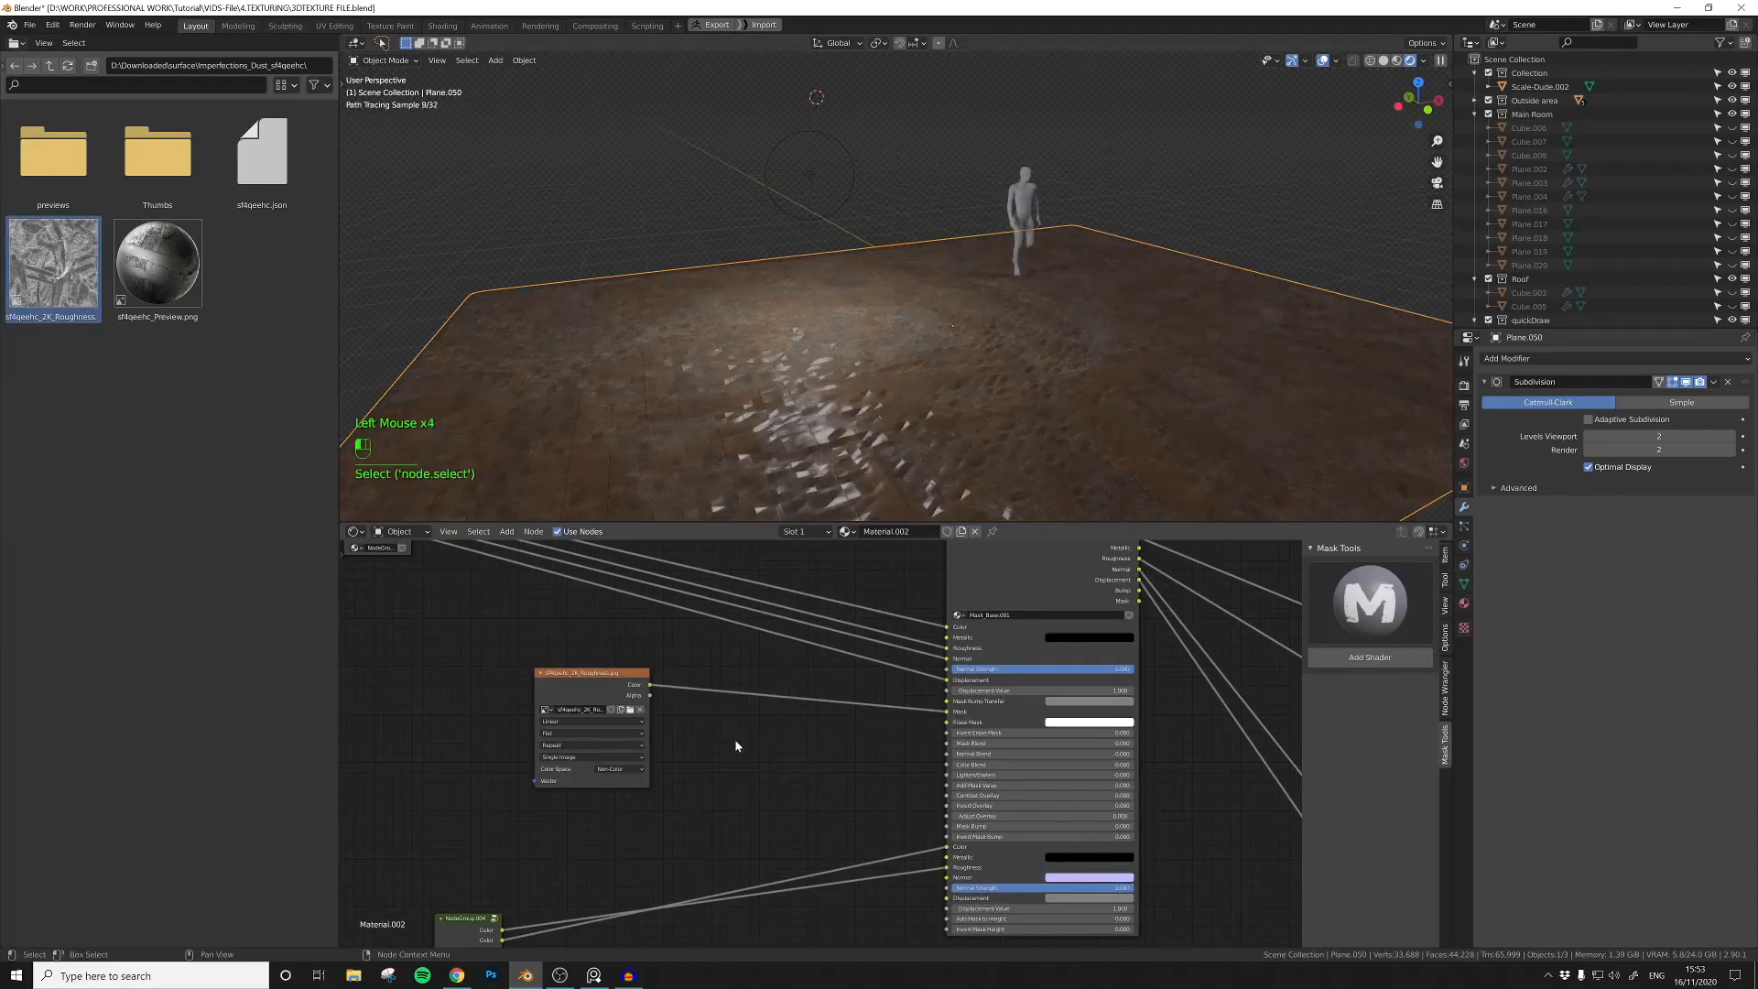
Step: Insert a ColorRamp between the dust texture and Mask_Base's Mask input
middle_drag(748, 724, 790, 721)
click(789, 721)
key(shift+a)
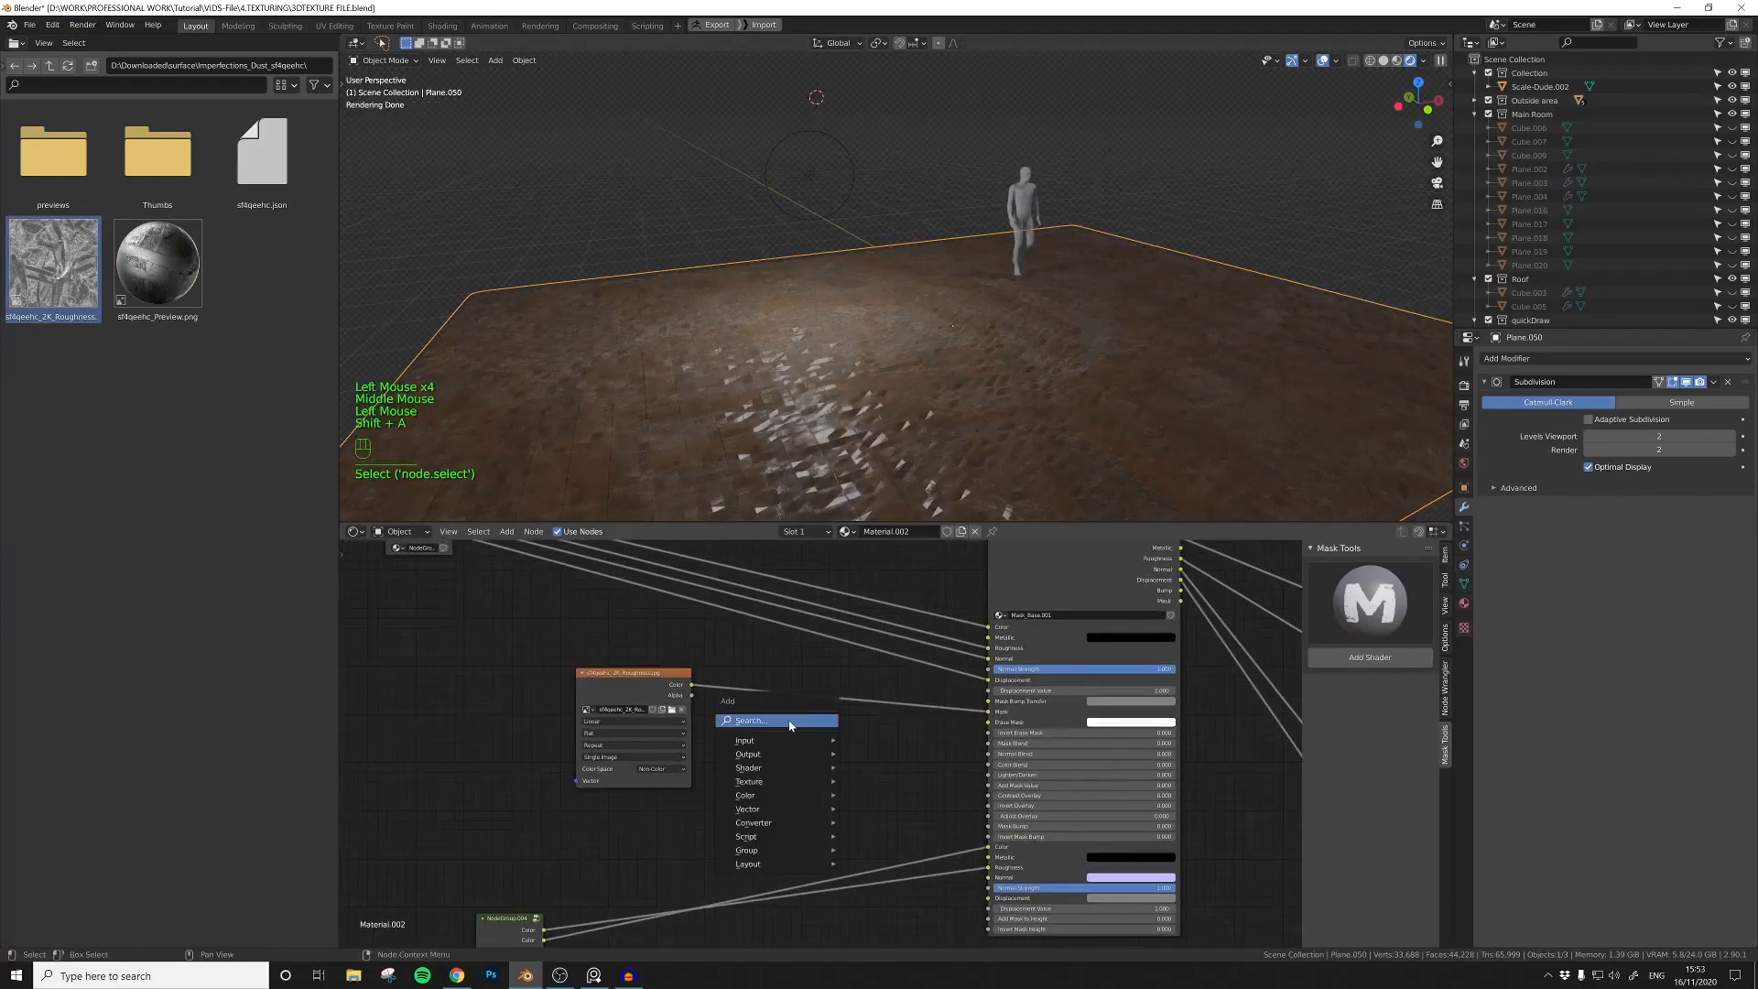
text(col)
click(814, 759)
click(796, 696)
Step: Add Texture Coordinate and Mapping nodes to the dust texture and make room around them
middle_drag(605, 662, 766, 677)
click(766, 678)
key(ctrl+t)
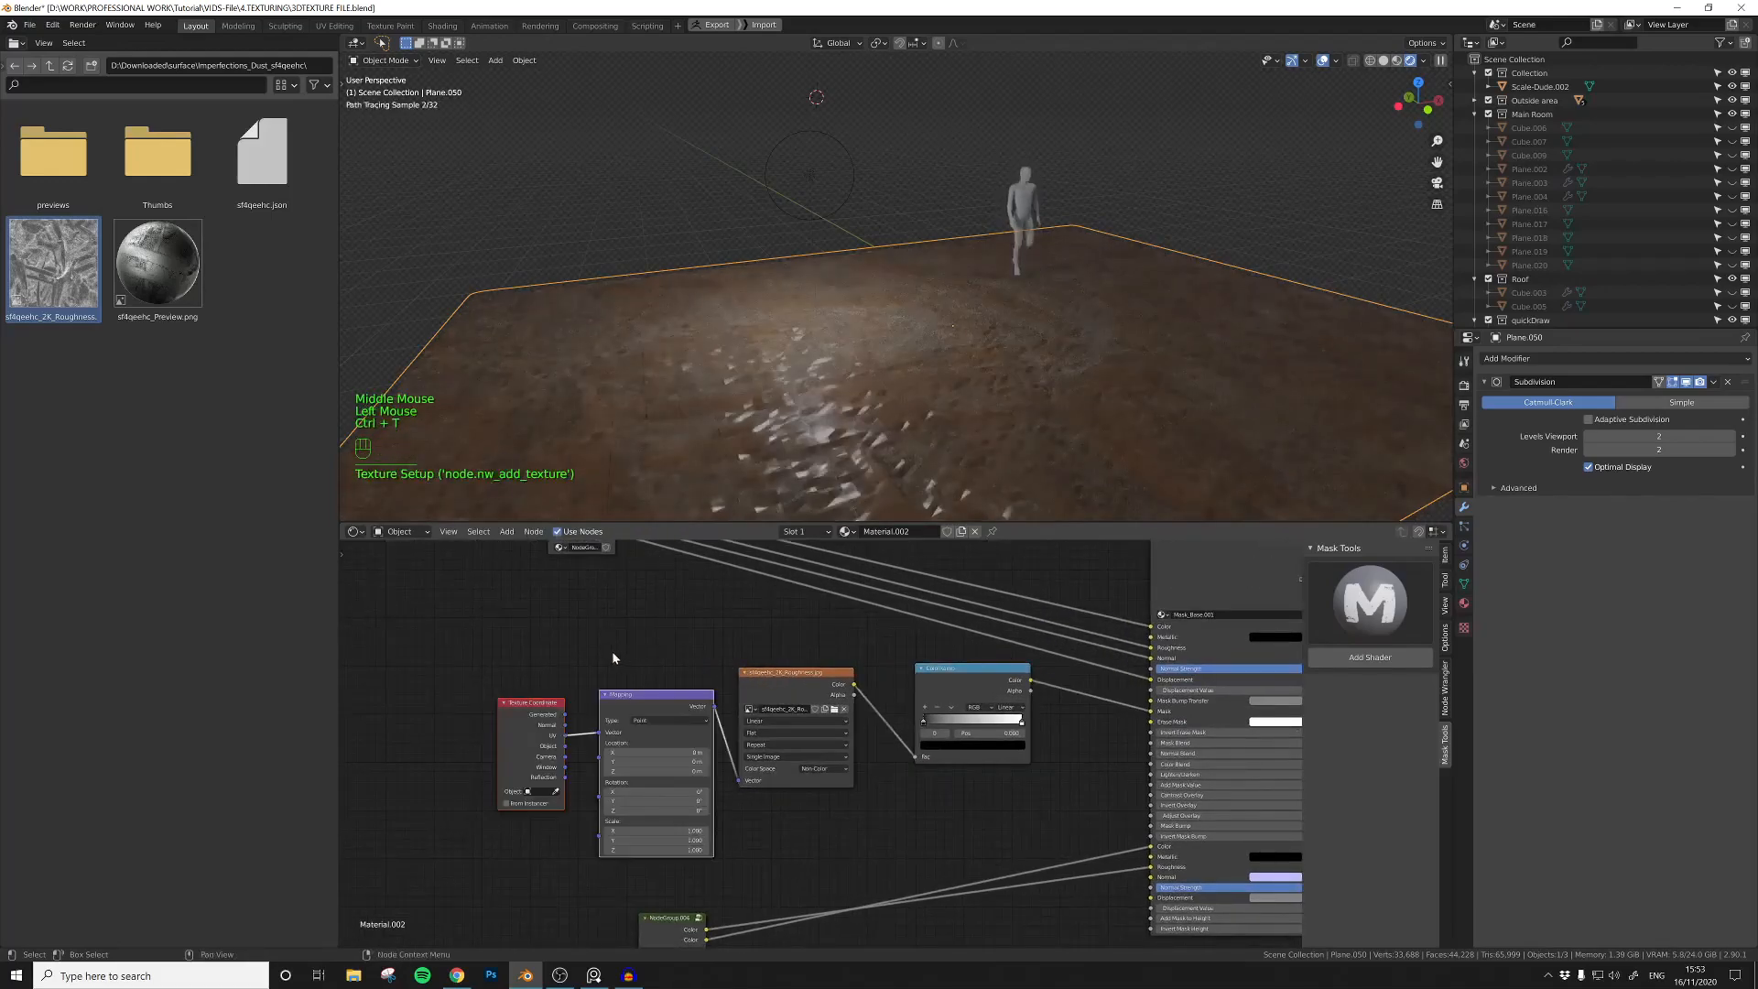
middle_drag(617, 651, 673, 689)
drag(649, 698, 681, 715)
Step: Add a Value node set to 1.5 and link it to the dust Mapping node's Scale
click(596, 823)
key(shift+a)
text(va)
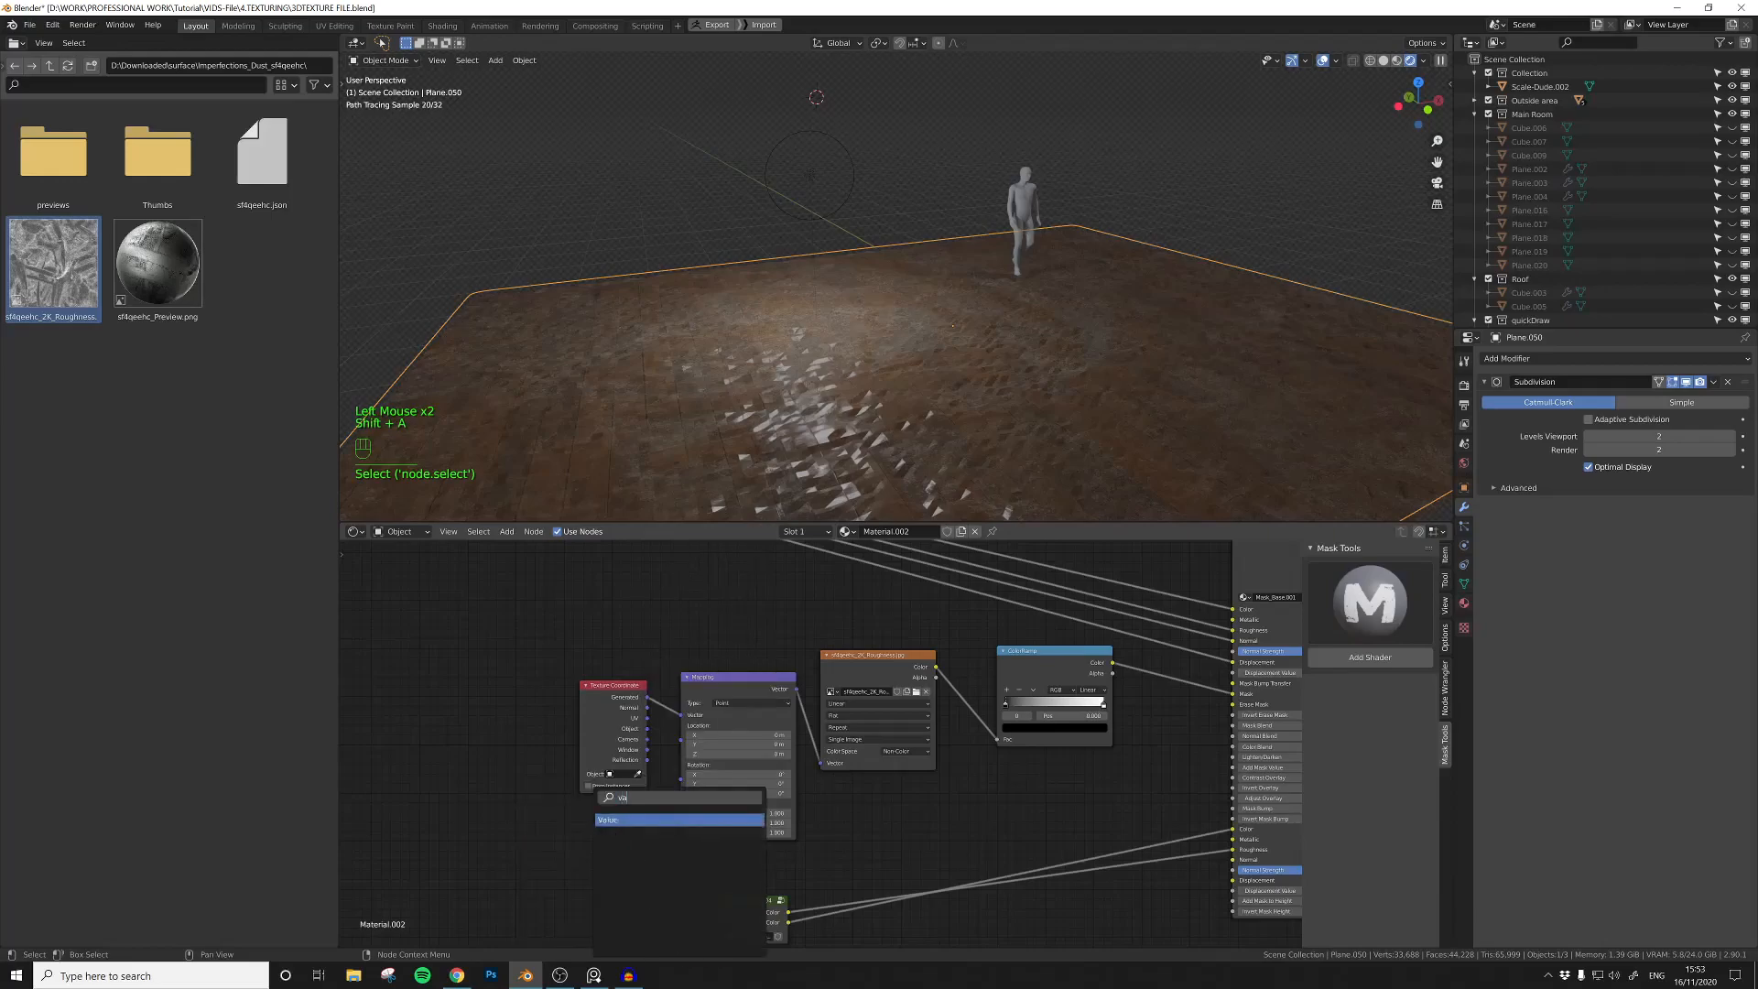
click(628, 817)
click(605, 845)
drag(605, 842, 682, 805)
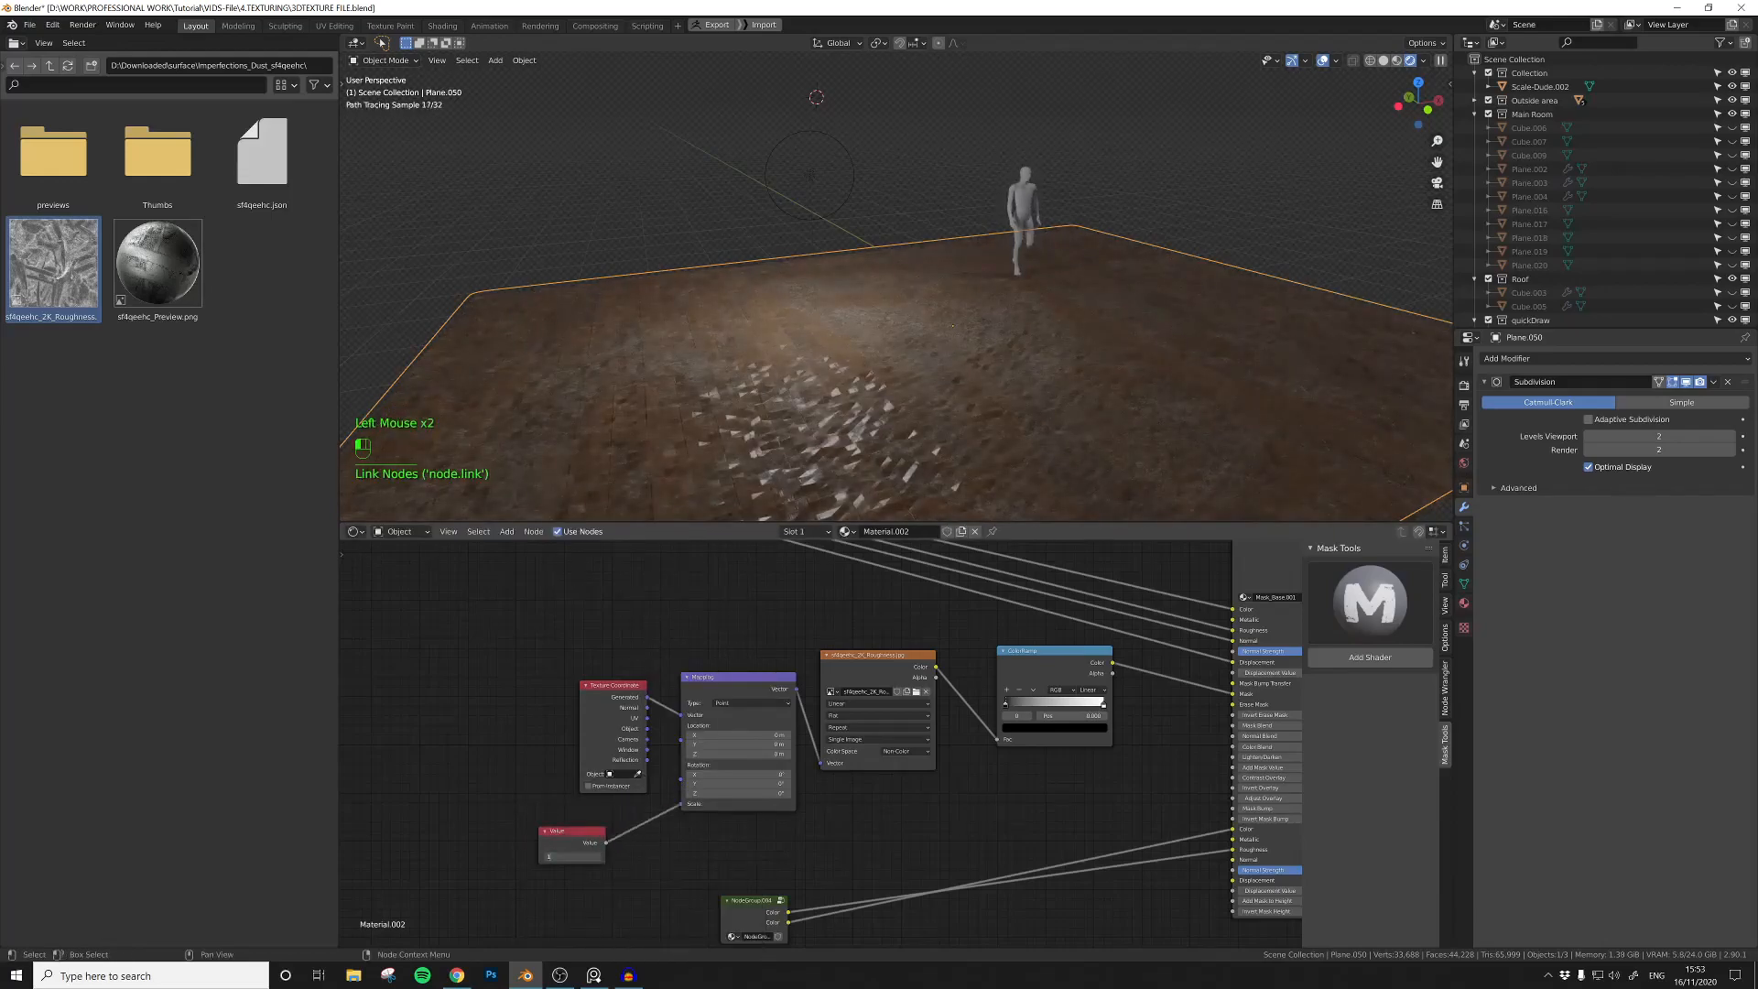
text(1.5)
key(Return)
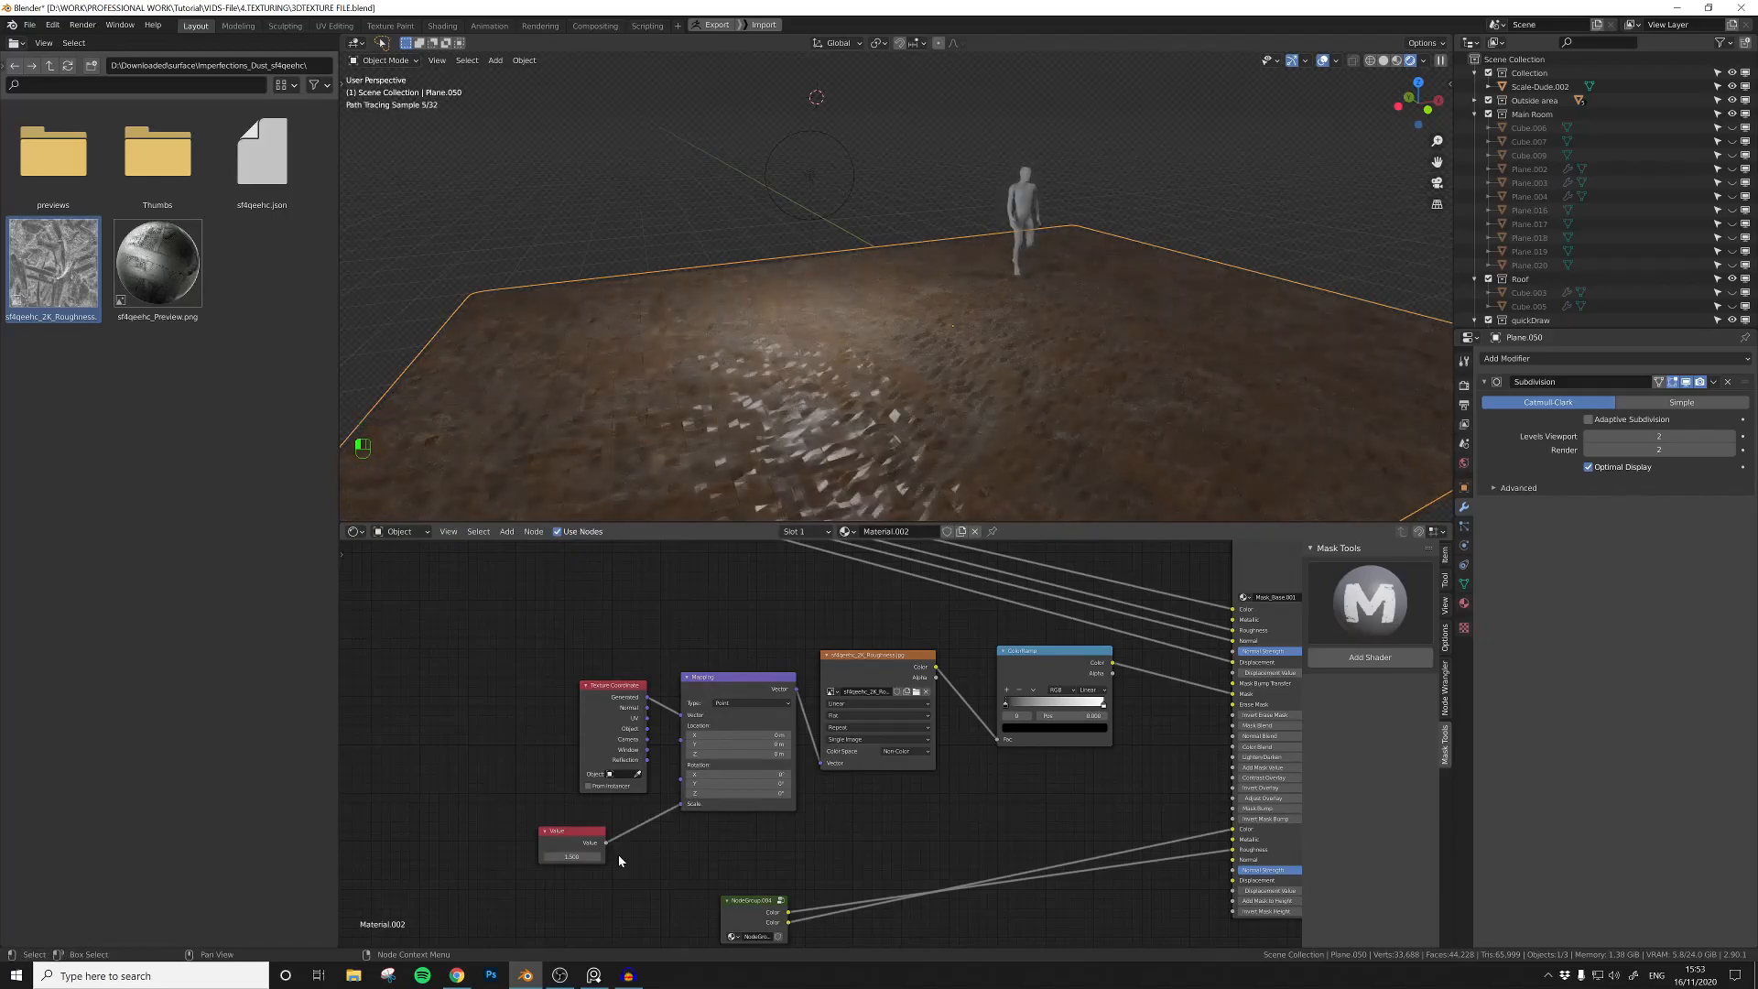
Step: Link the wood group's fourth Color output to Mask_Base's second Displacement input
middle_drag(930, 184, 872, 309)
shift+middle_drag(961, 690, 660, 651)
scroll(643, 663, down, 4)
scroll(659, 651, up, 2)
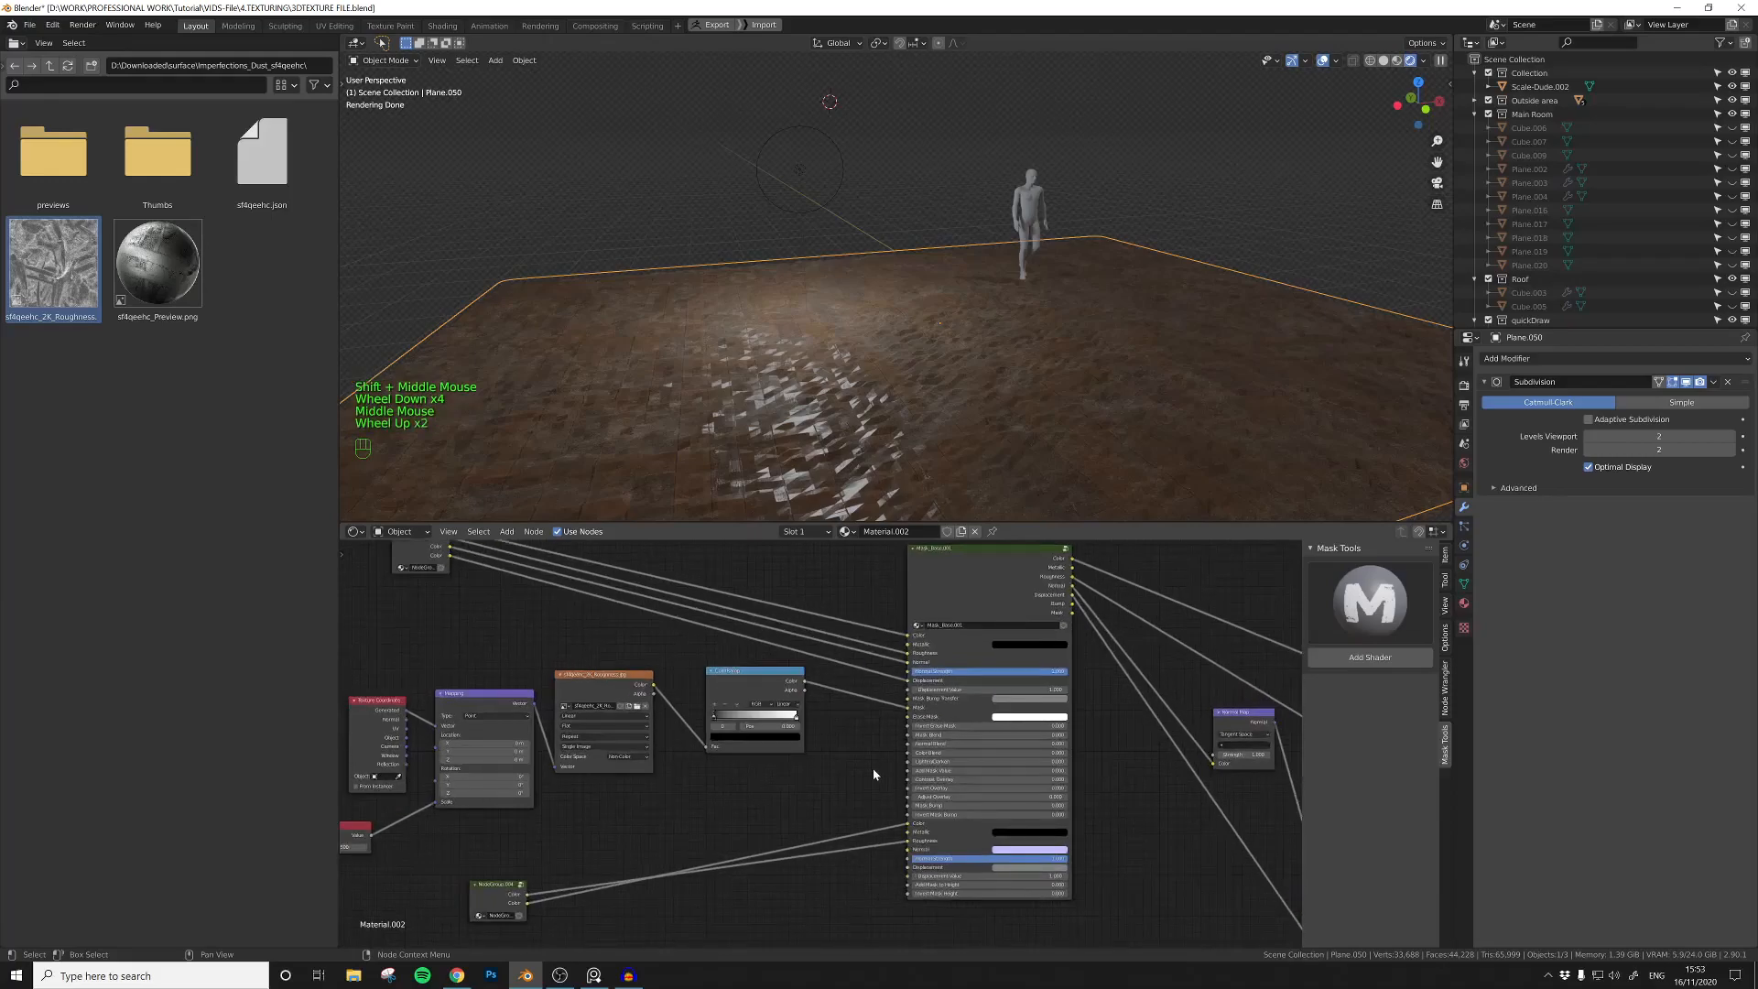
middle_drag(876, 769, 820, 781)
middle_drag(569, 876, 613, 853)
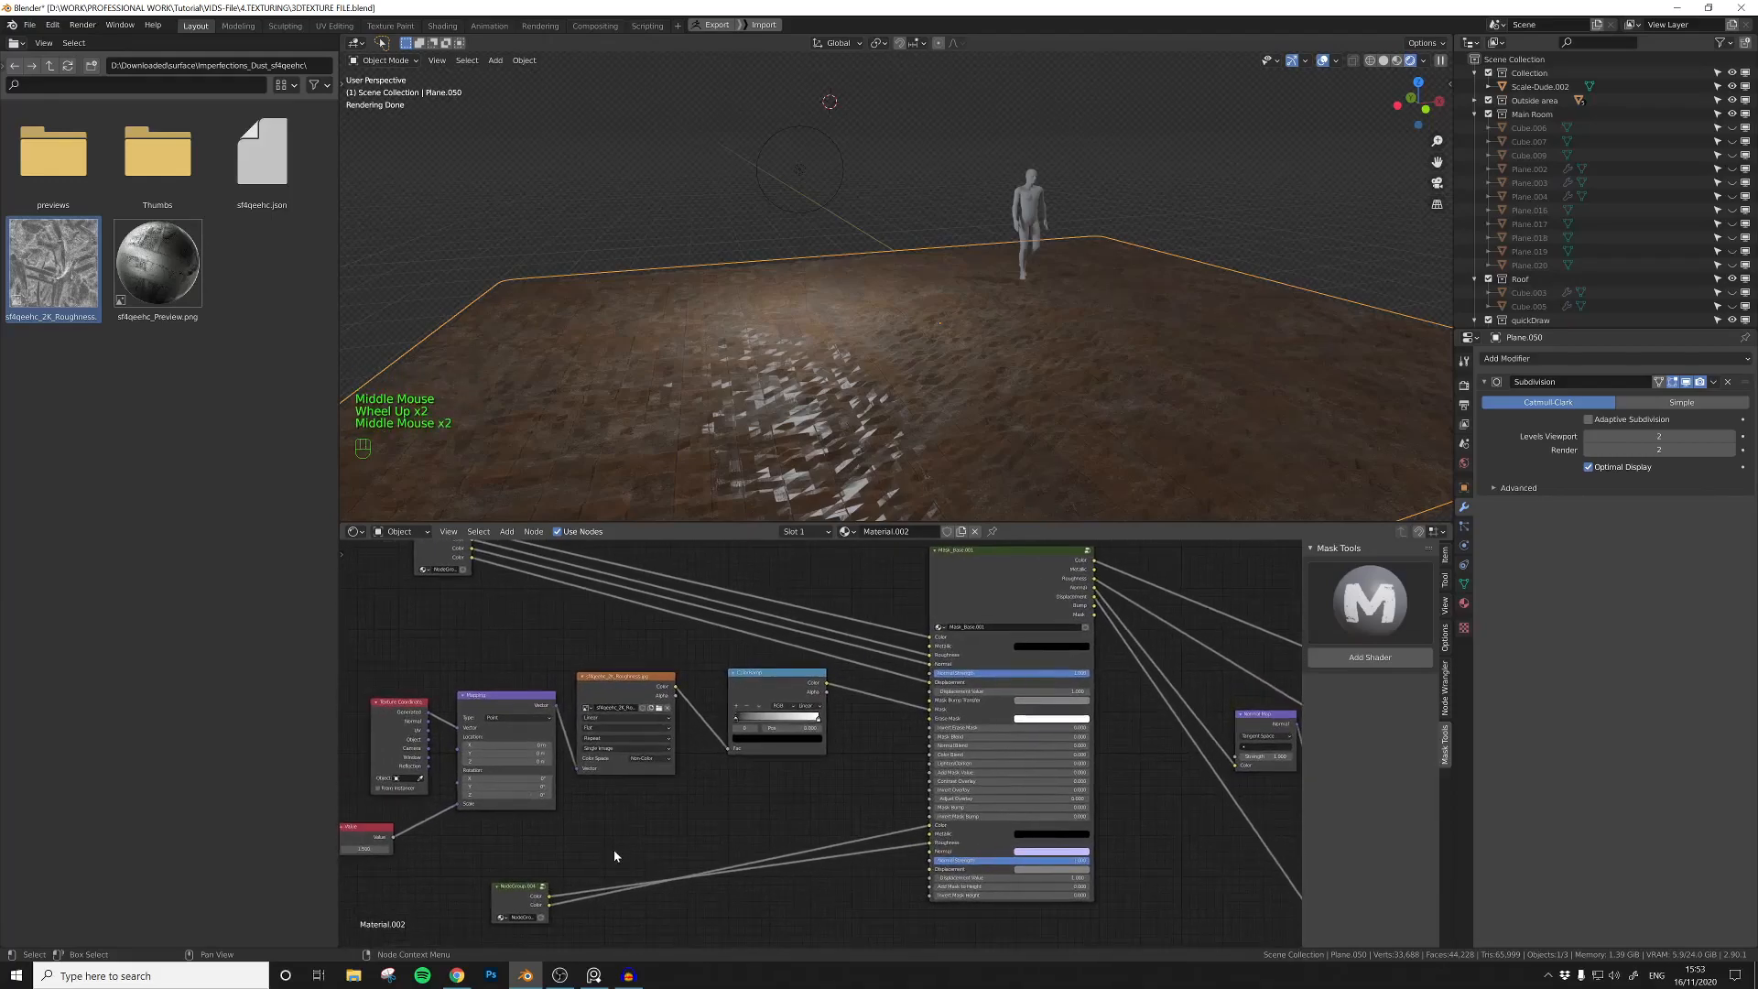
middle_drag(517, 890, 528, 933)
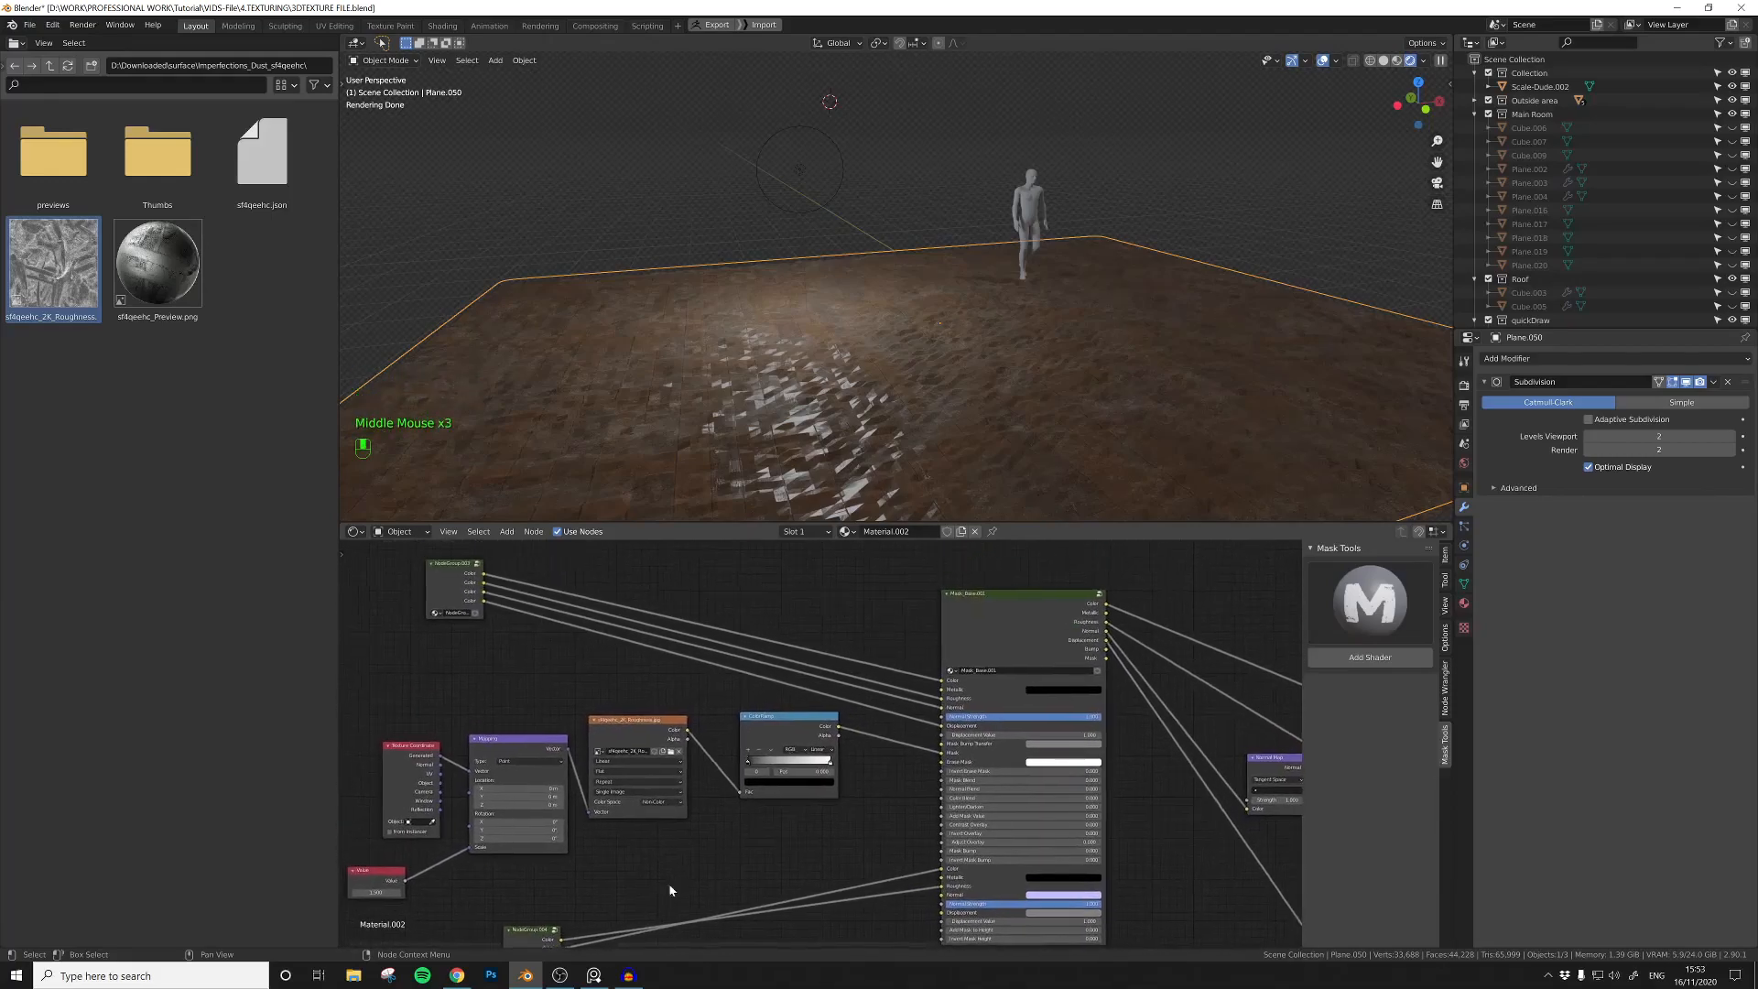
drag(485, 602, 582, 637)
drag(804, 723, 943, 914)
mouse_move(870, 394)
middle_down()
mouse_move(858, 373)
mouse_move(886, 412)
middle_up()
scroll(880, 419, up, 1)
middle_drag(887, 412, 890, 407)
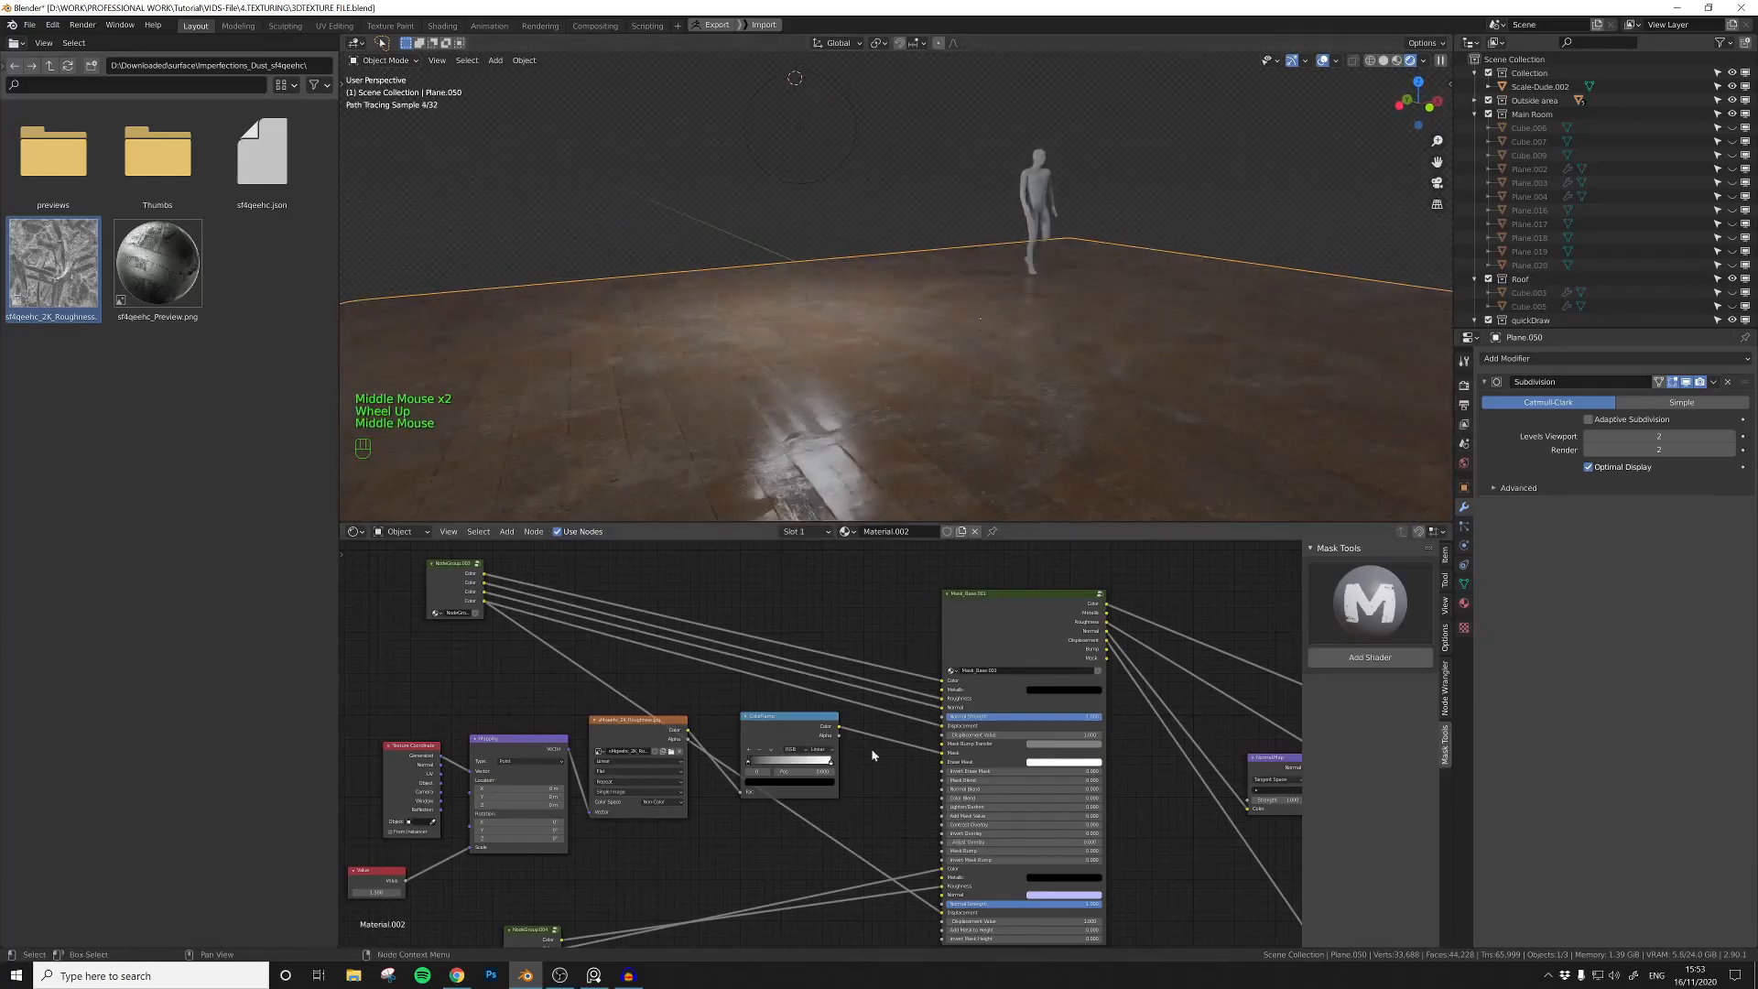
Step: Preview the dust mask's ColorRamp on the floor and move its black and white stops inward for stronger contrast
scroll(679, 783, up, 2)
click(810, 706)
drag(809, 707, 855, 701)
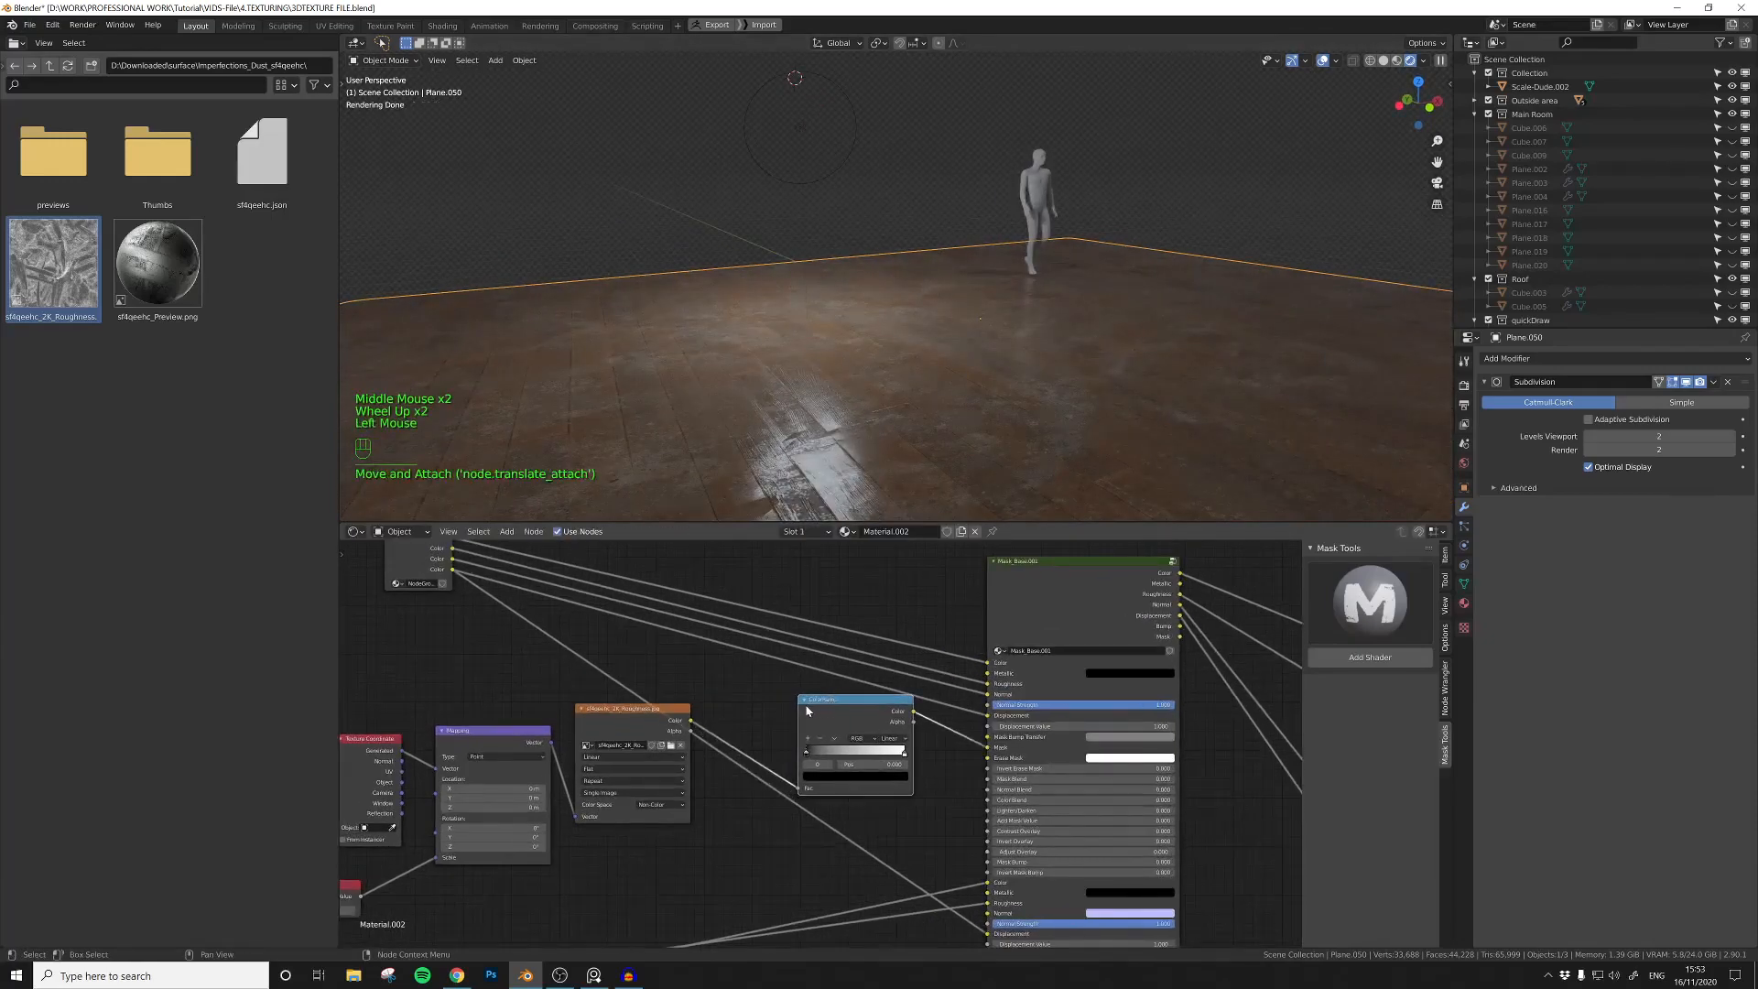
ctrl+shift+click(819, 707)
drag(806, 752, 848, 757)
drag(890, 758, 880, 758)
middle_drag(936, 758, 737, 769)
scroll(737, 769, down, 3)
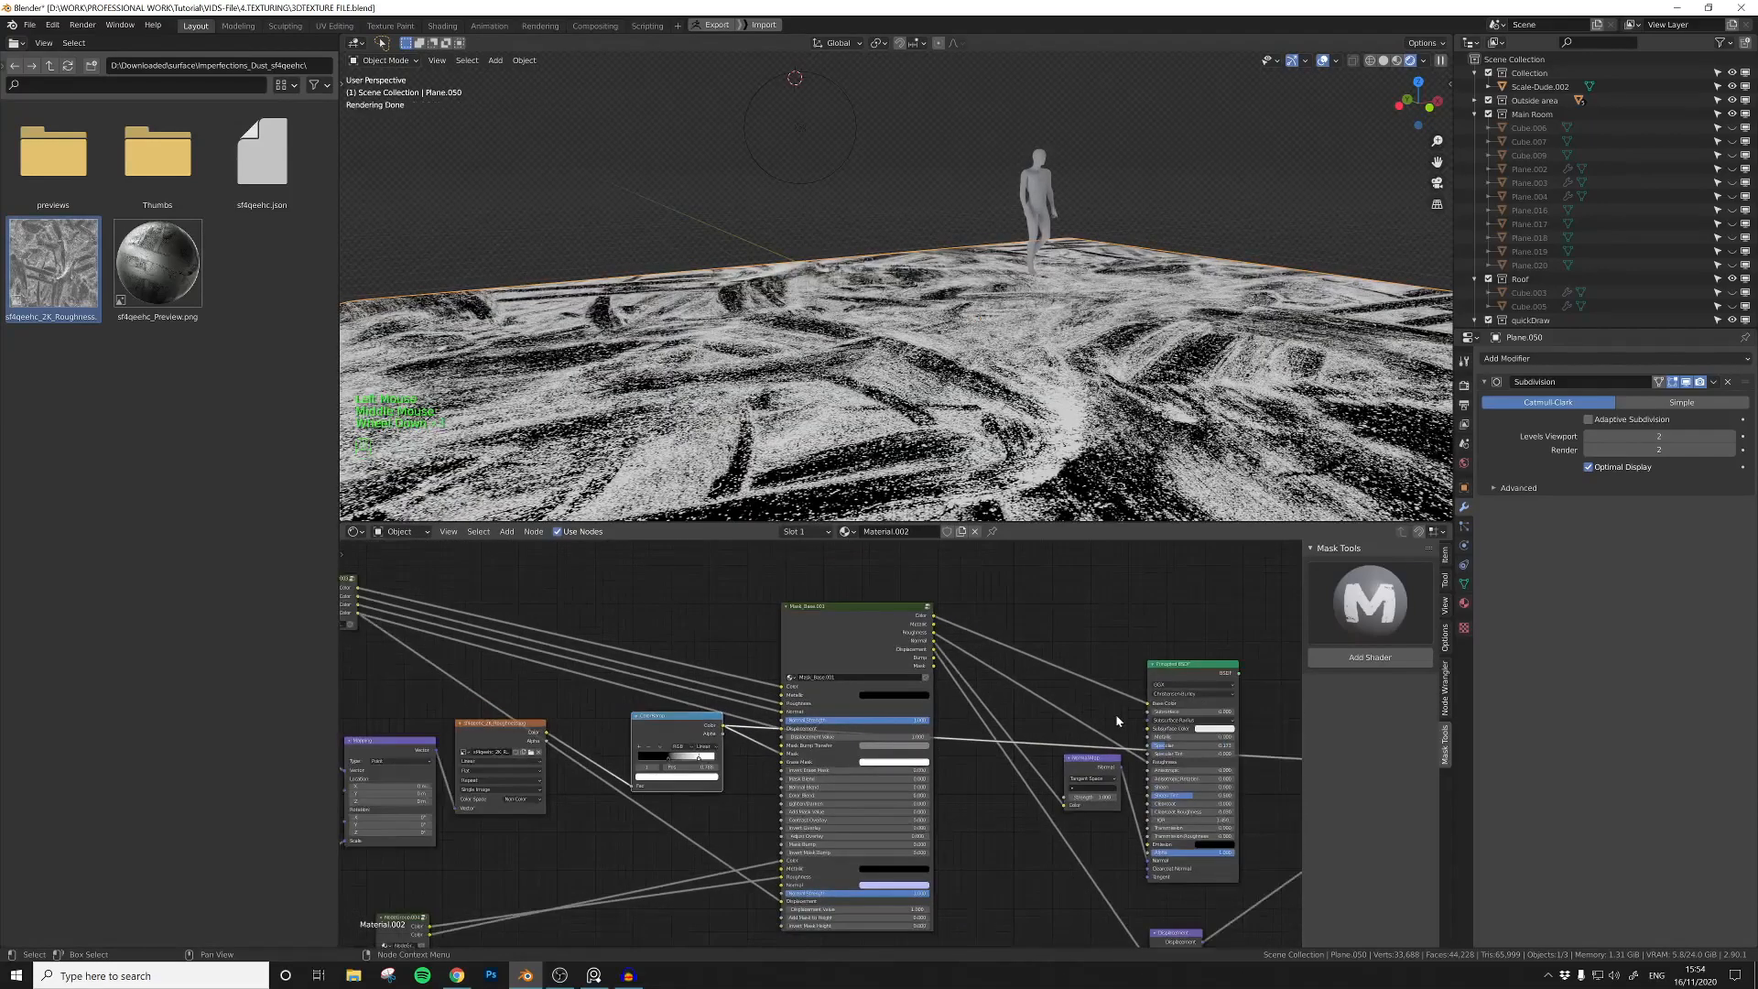
Step: Preview the Principled BSDF on the floor again and inspect the dusty wood from another angle
ctrl+shift+click(1170, 671)
middle_drag(854, 422, 904, 421)
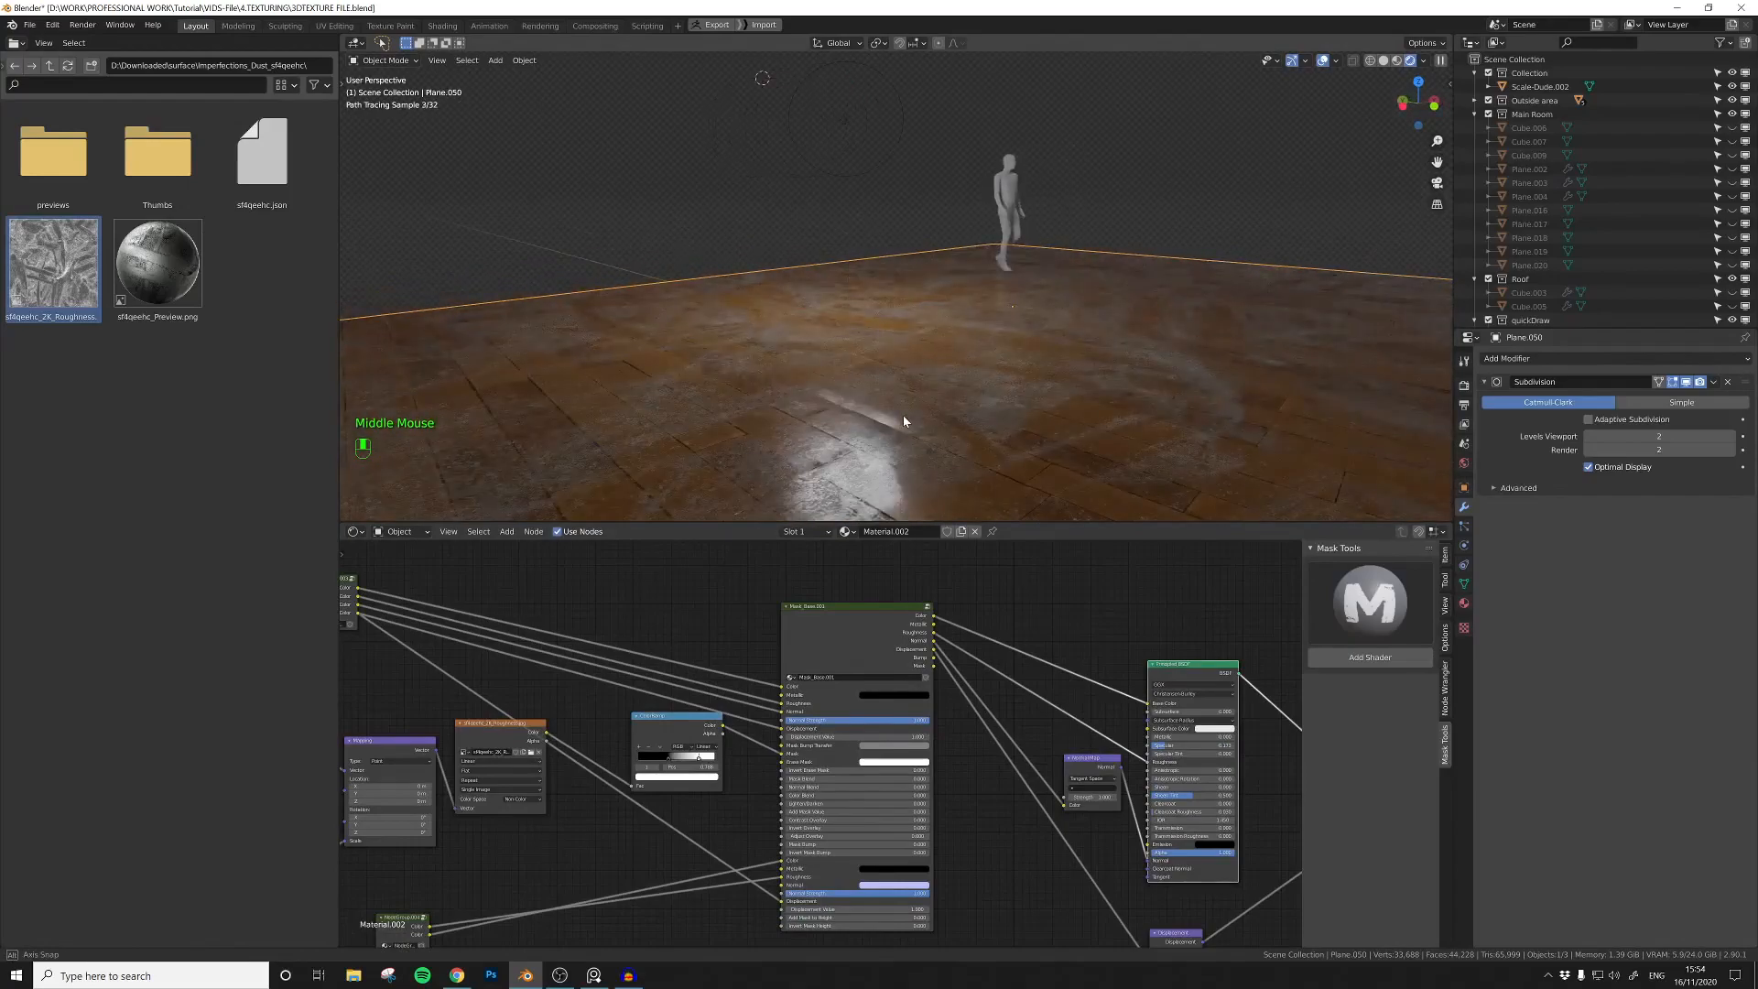
middle_drag(601, 867, 781, 788)
mouse_move(925, 412)
middle_down()
mouse_move(953, 384)
mouse_move(936, 390)
mouse_move(959, 428)
mouse_move(946, 436)
middle_up()
scroll(936, 390, down, 1)
scroll(825, 694, up, 3)
Step: Open the wood texture node group for editing
drag(851, 675, 880, 673)
middle_drag(778, 616, 782, 648)
drag(843, 663, 858, 693)
middle_drag(750, 644, 794, 733)
middle_drag(665, 715, 740, 732)
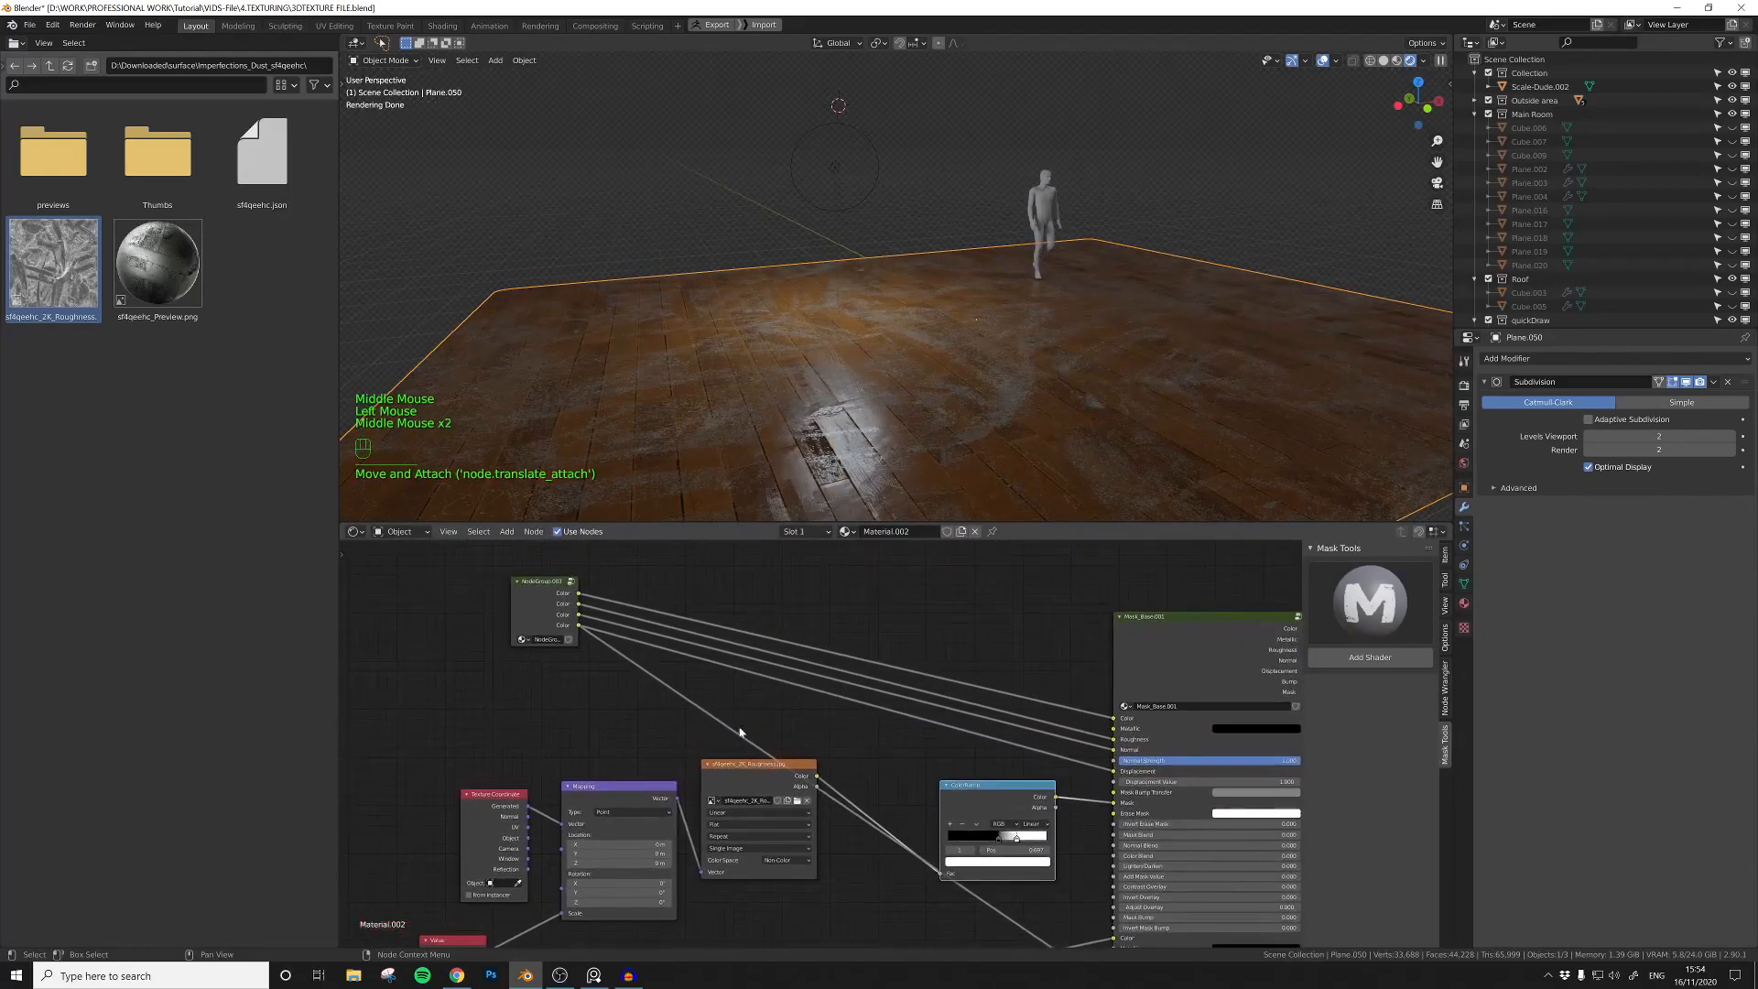
click(572, 586)
middle_drag(991, 893, 835, 783)
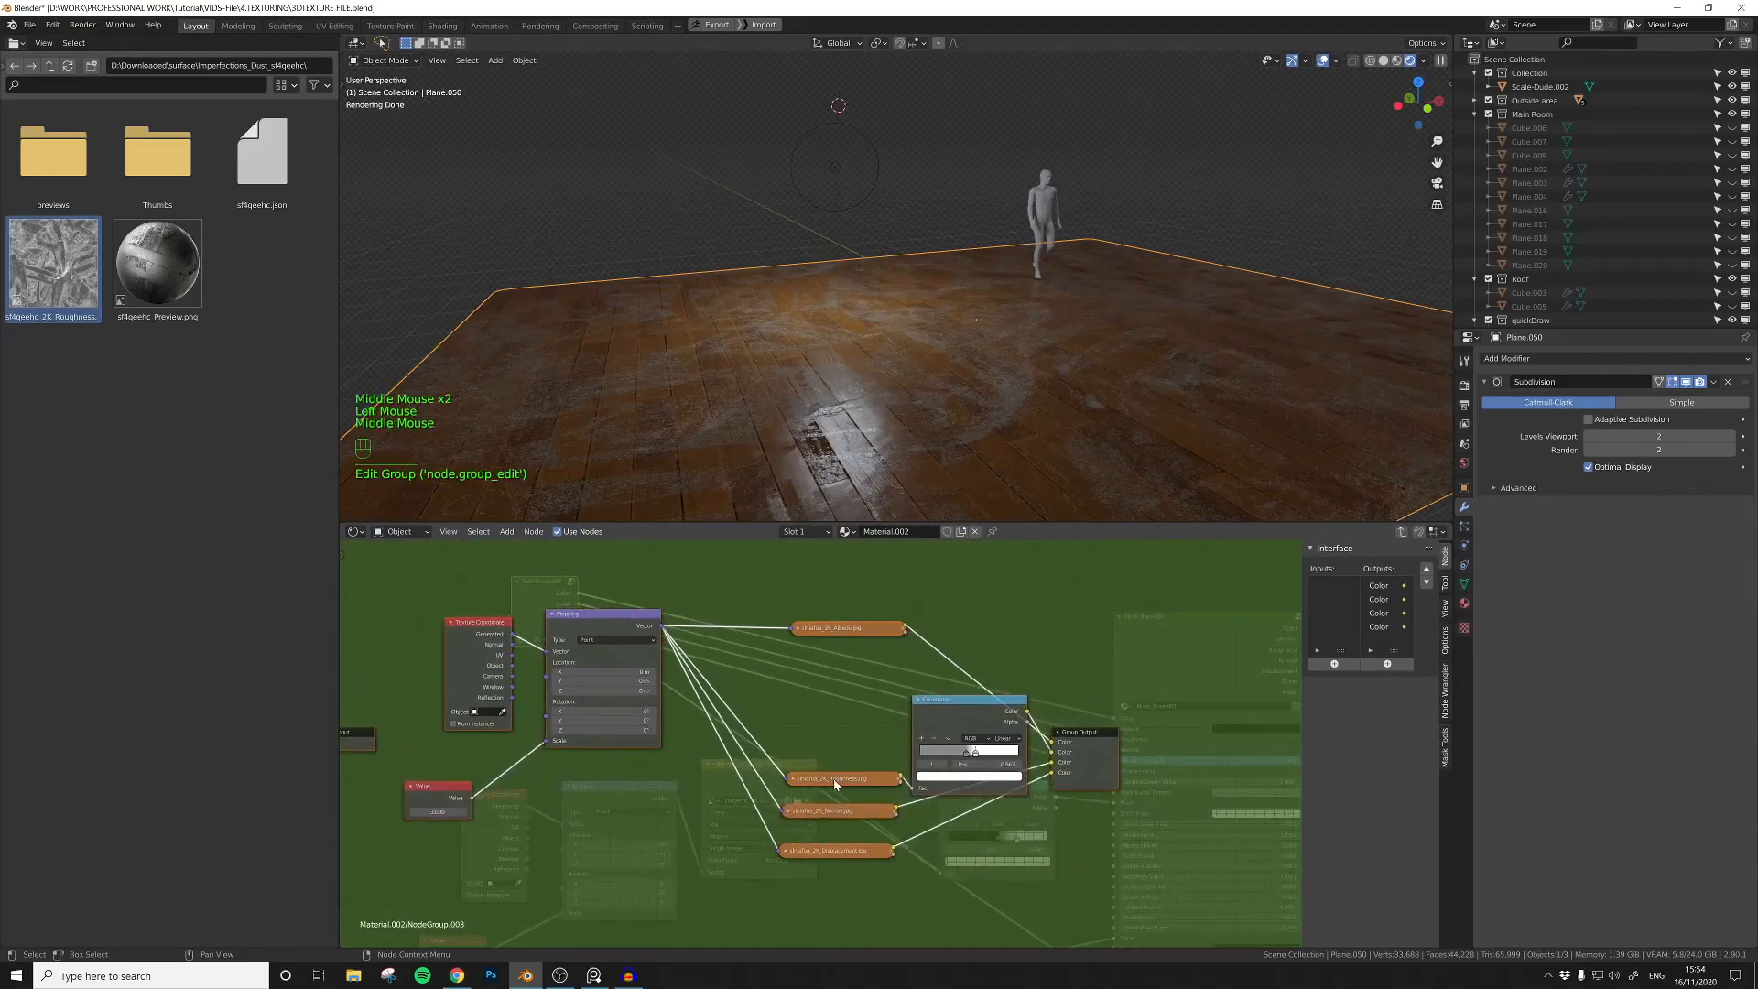
Step: Rearrange the wood group's image textures, roughness ColorRamp and Group Output with clear space between them
click(919, 701)
drag(946, 702, 924, 726)
drag(837, 779, 811, 691)
drag(829, 811, 805, 735)
drag(806, 850, 778, 763)
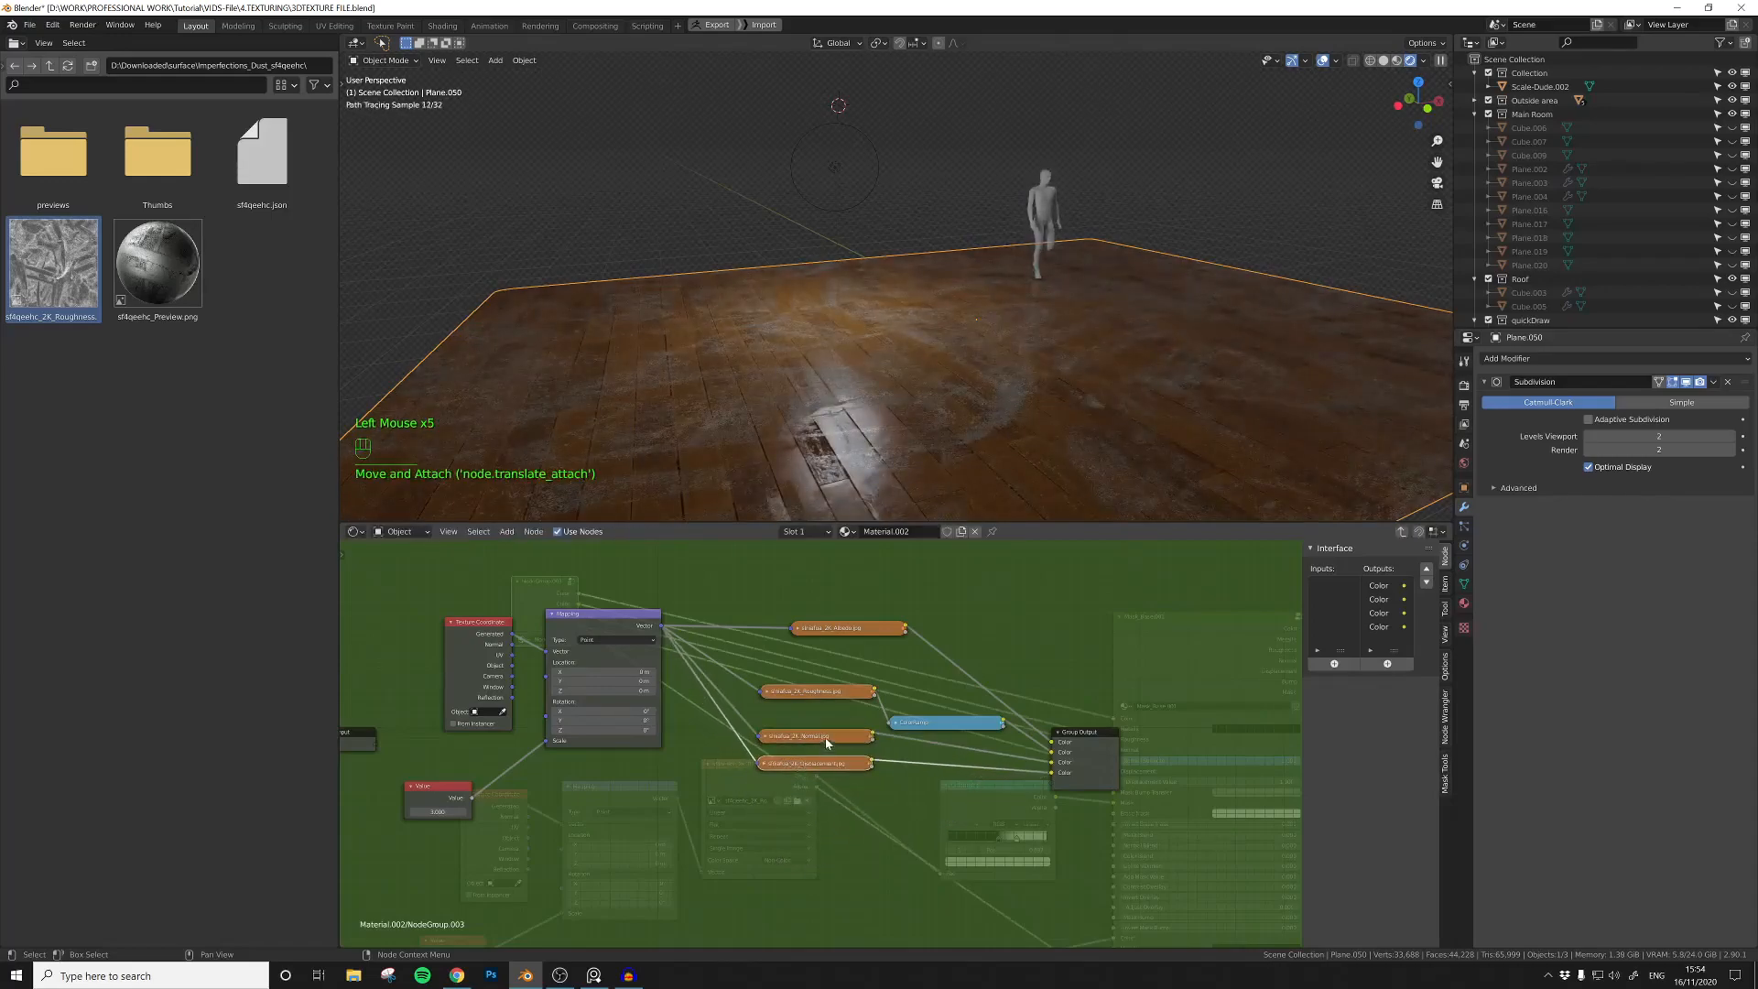
drag(916, 730, 910, 717)
drag(1087, 752, 1241, 734)
middle_drag(871, 819, 758, 781)
drag(759, 781, 702, 784)
click(777, 673)
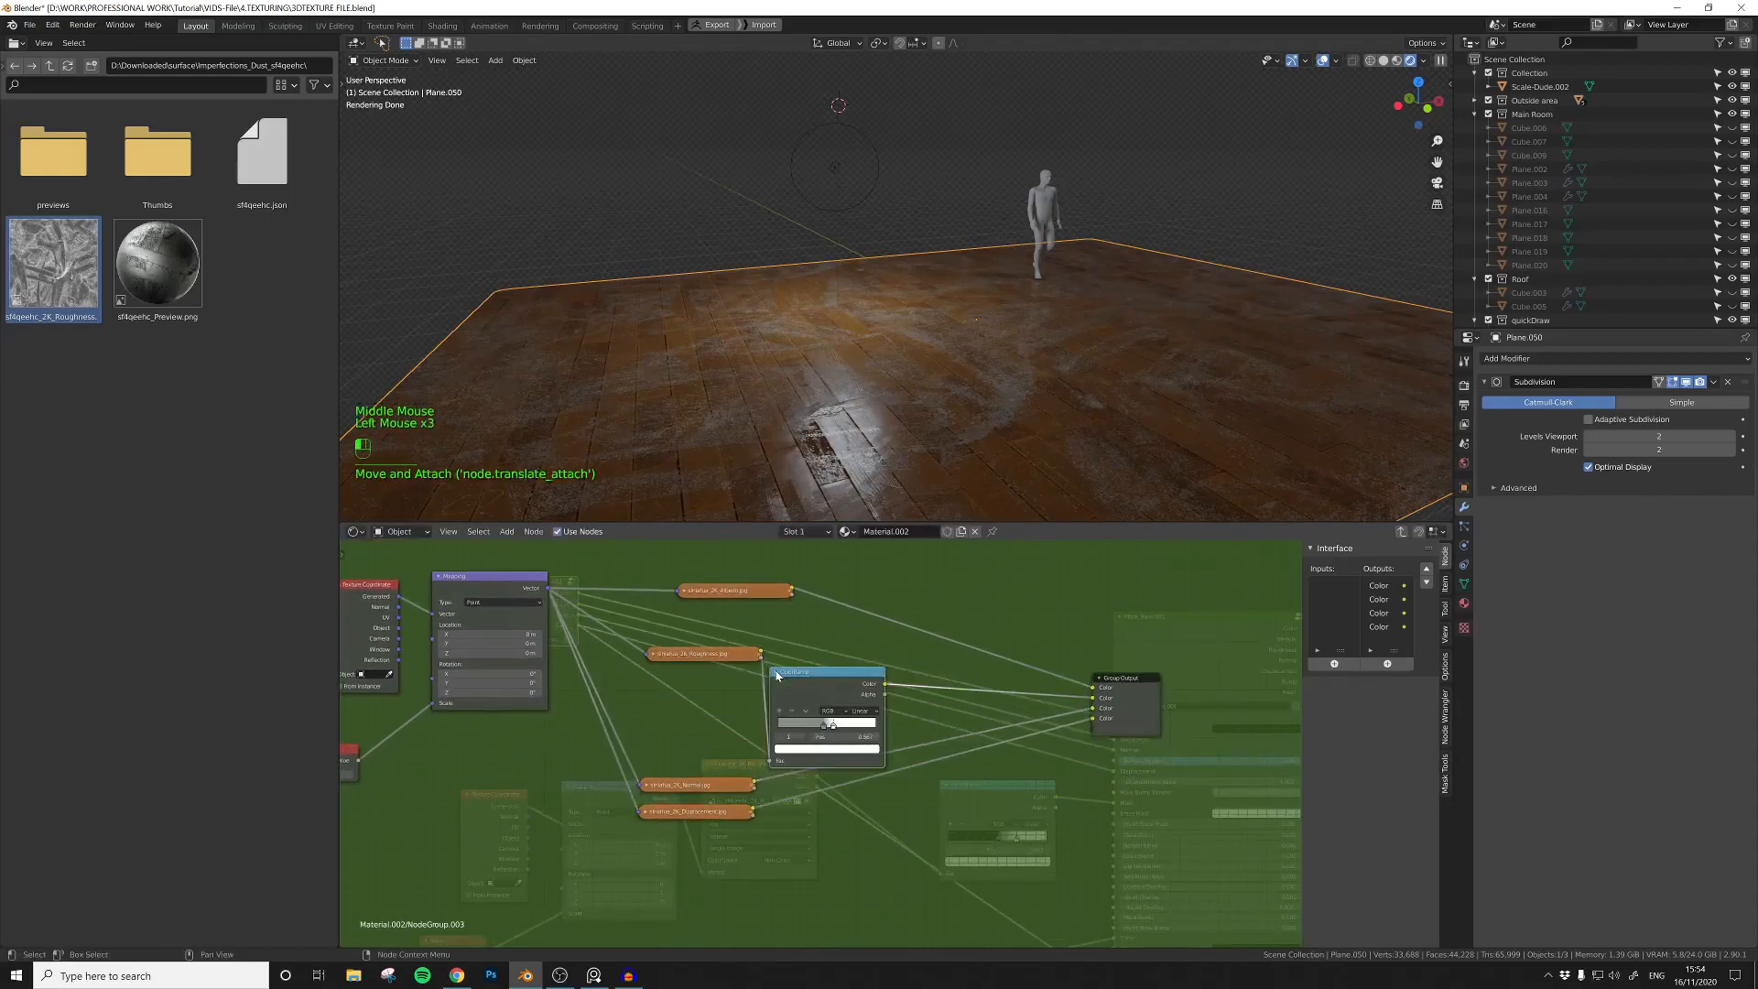
drag(805, 670, 832, 643)
middle_drag(831, 642, 783, 688)
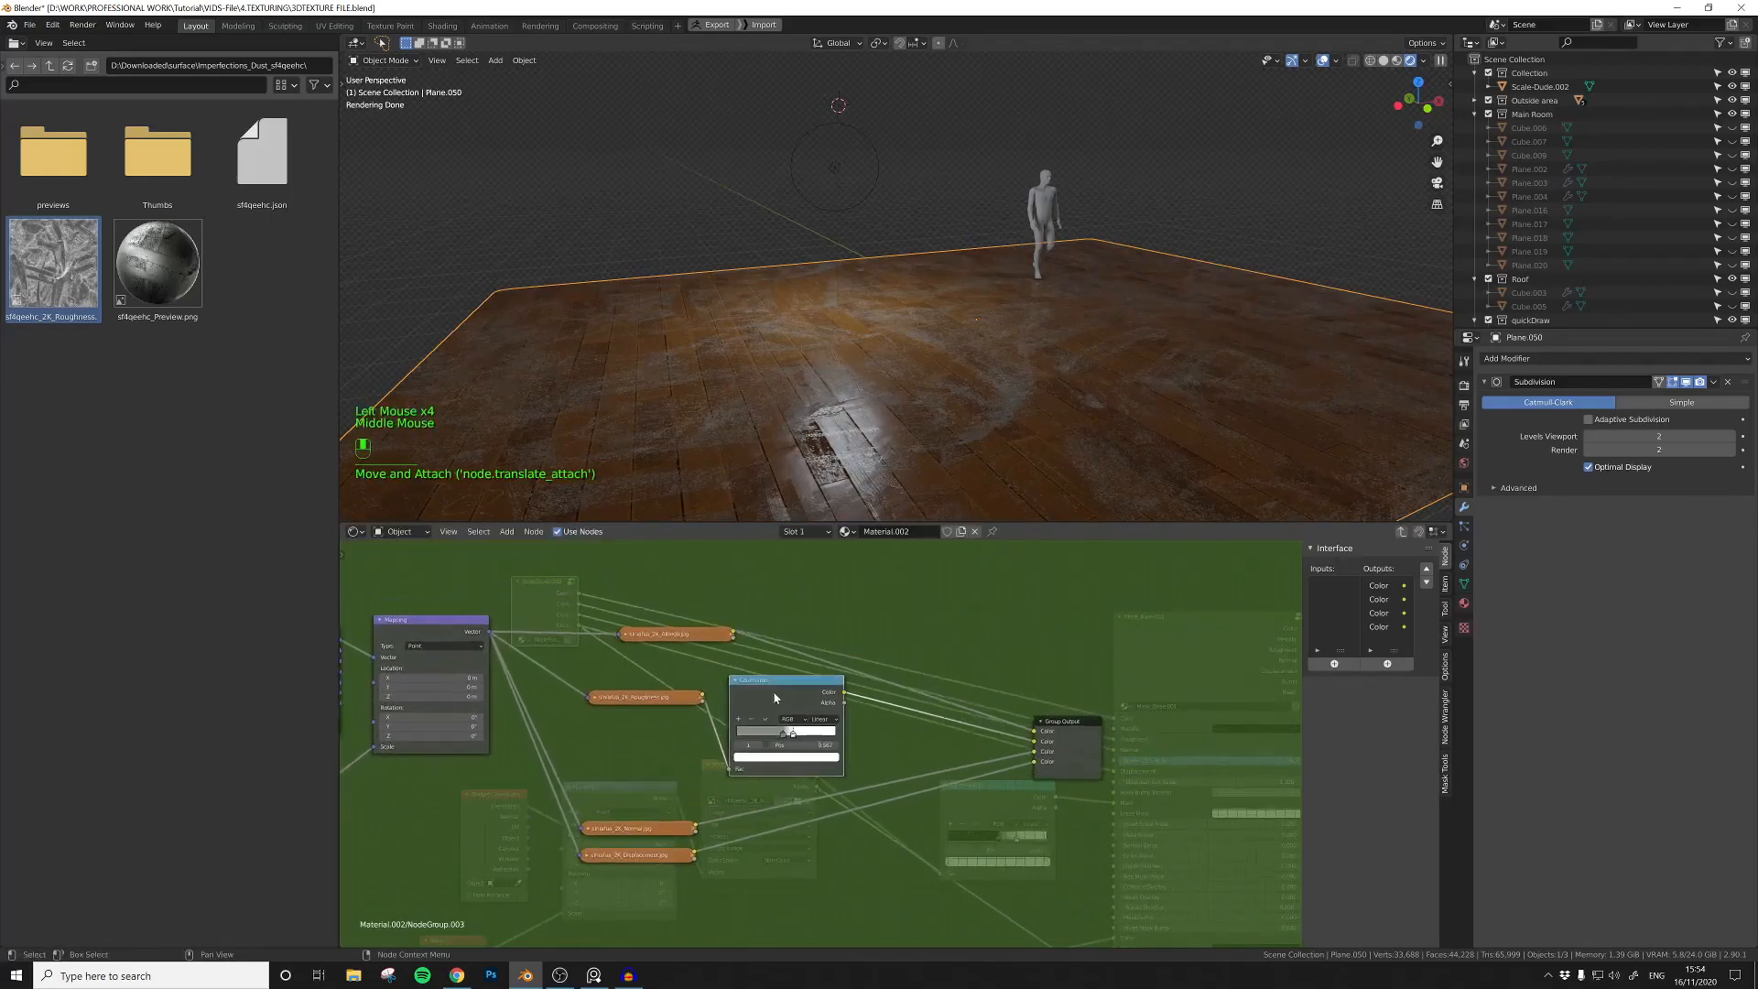
Step: Move the first stop of the wood roughness ColorRamp to about 0.397 and check the floor's sheen
scroll(779, 703, up, 3)
drag(772, 738, 778, 738)
scroll(916, 736, down, 3)
middle_drag(916, 736, 815, 738)
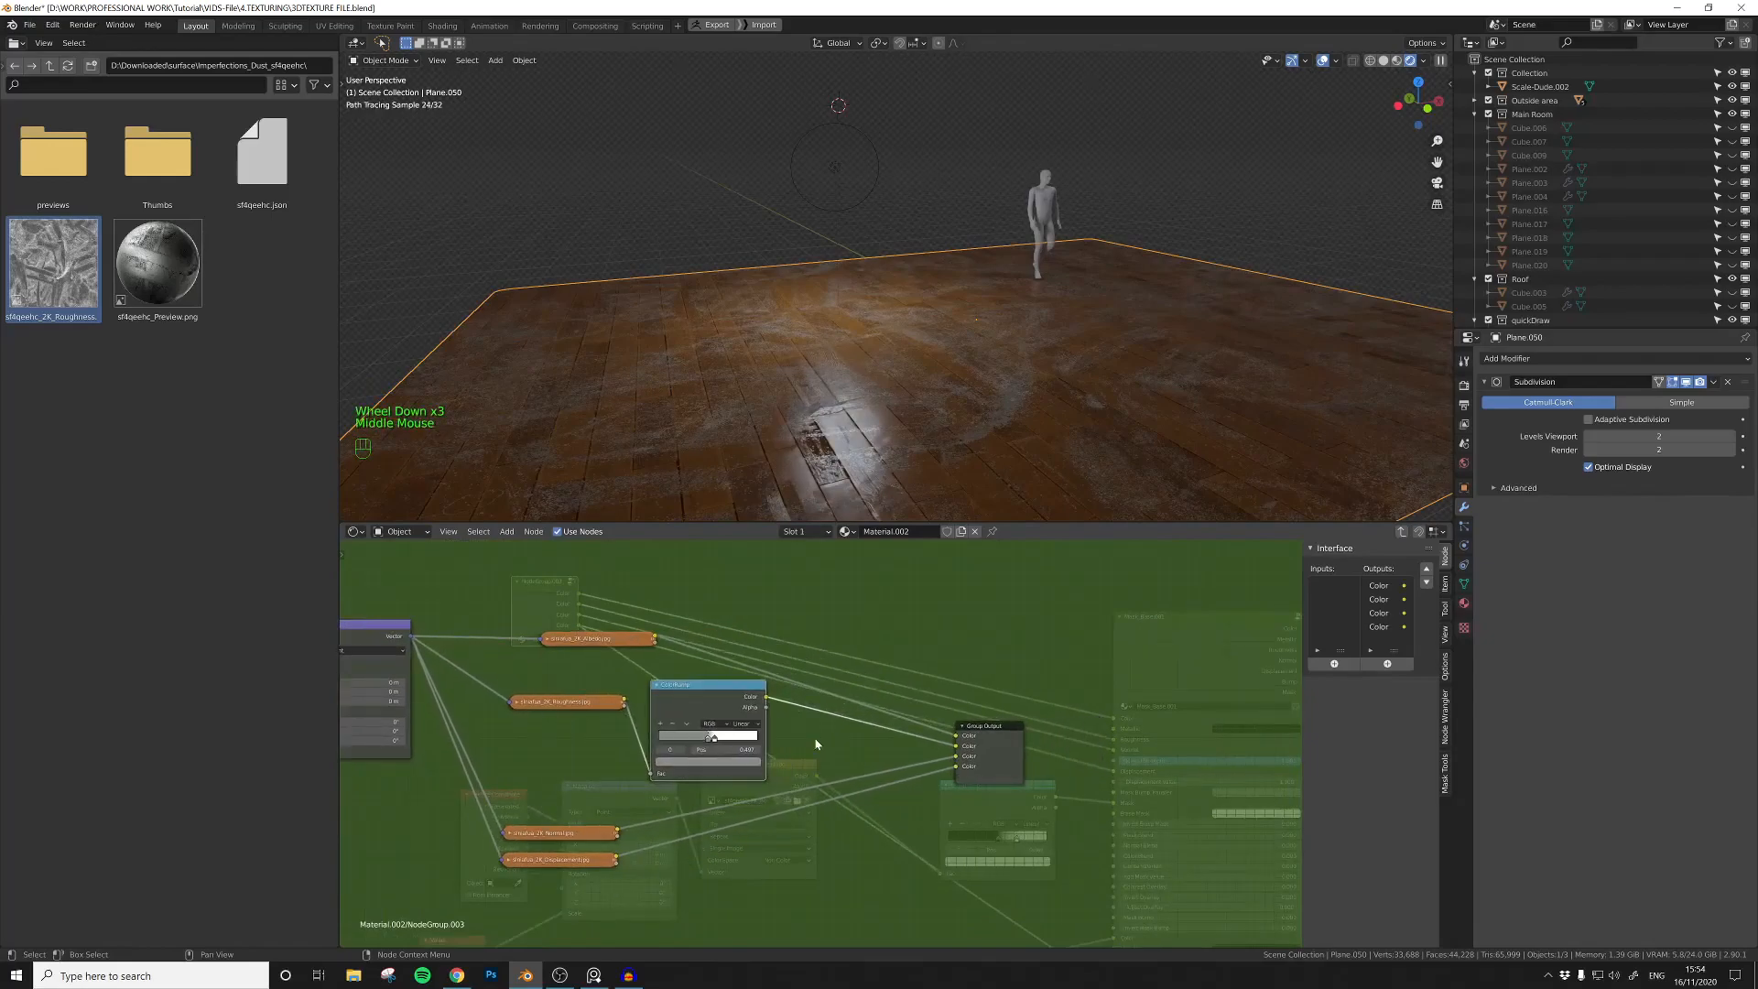
scroll(815, 738, down, 3)
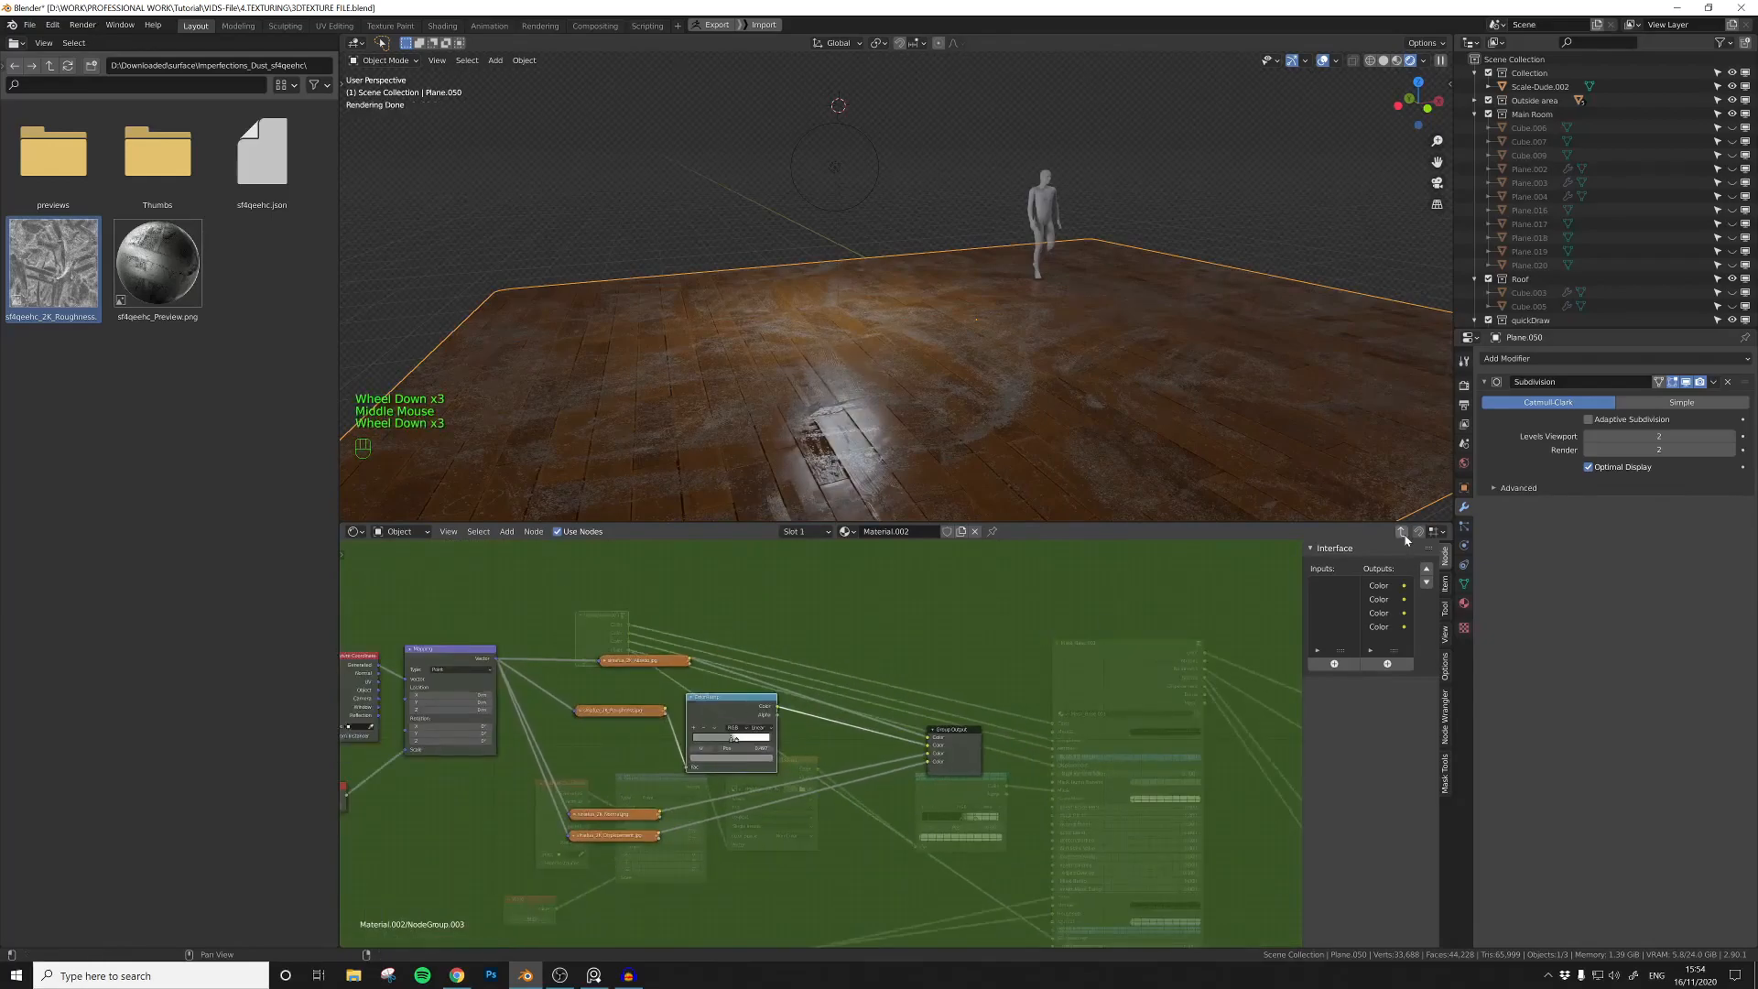
scroll(817, 743, up, 5)
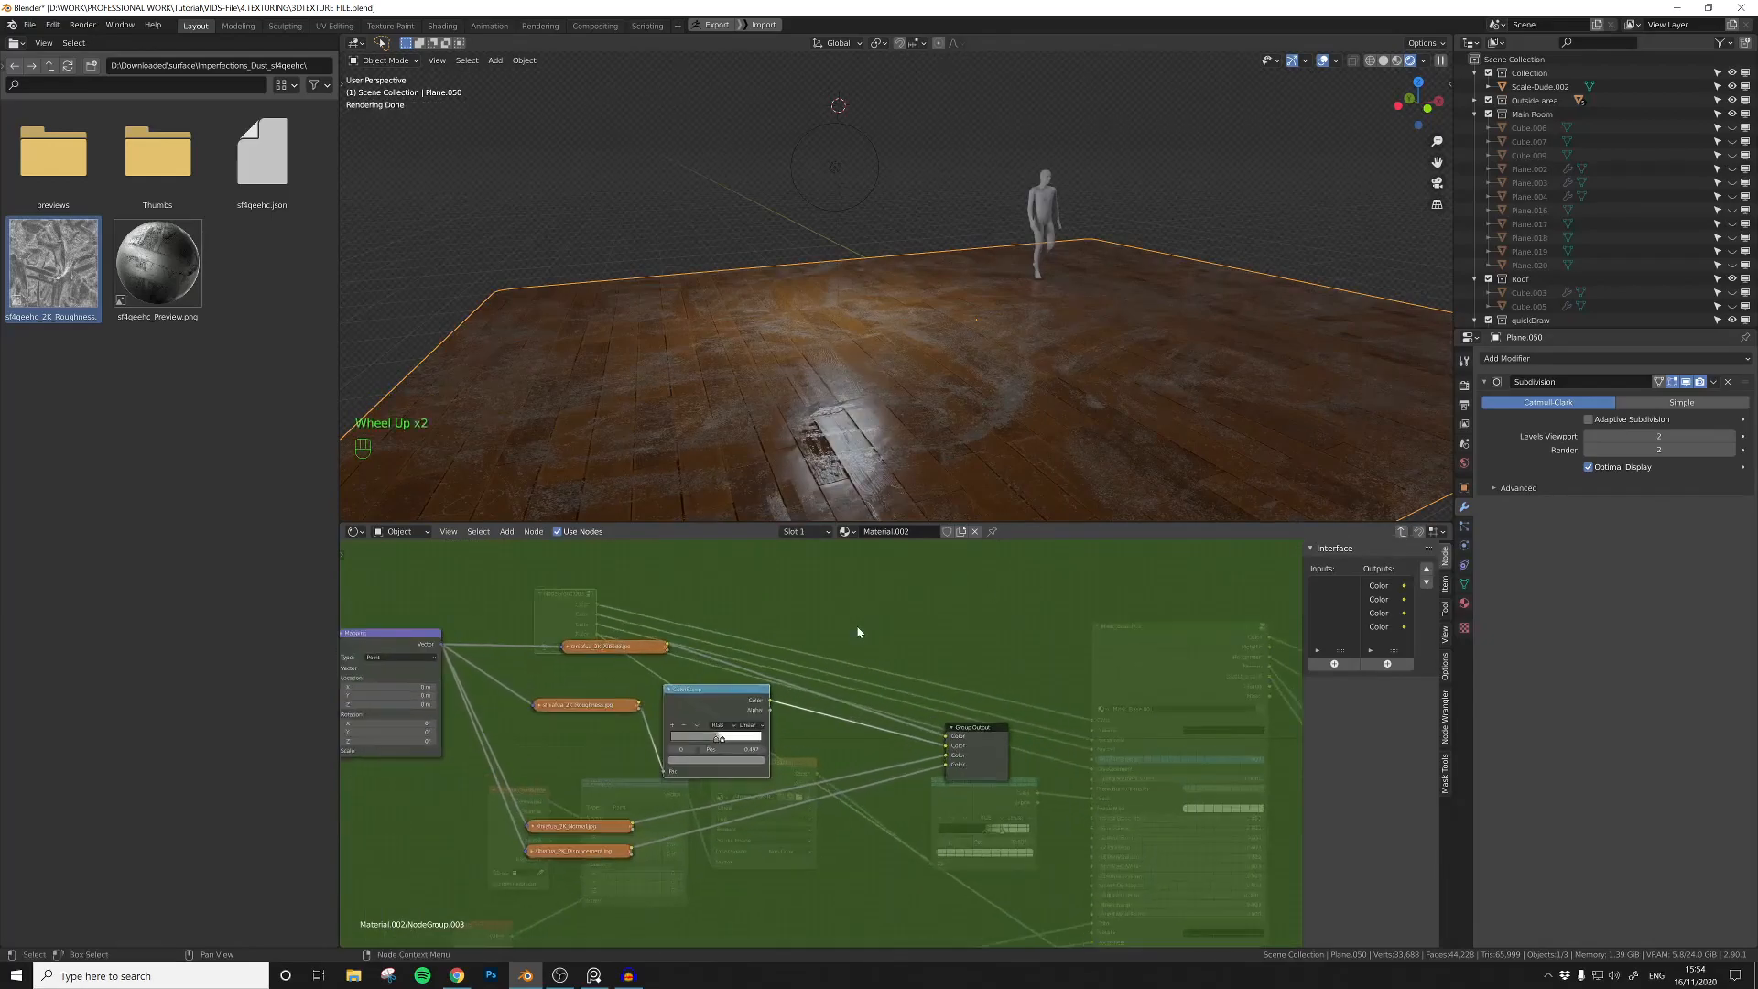
middle_drag(916, 430, 956, 458)
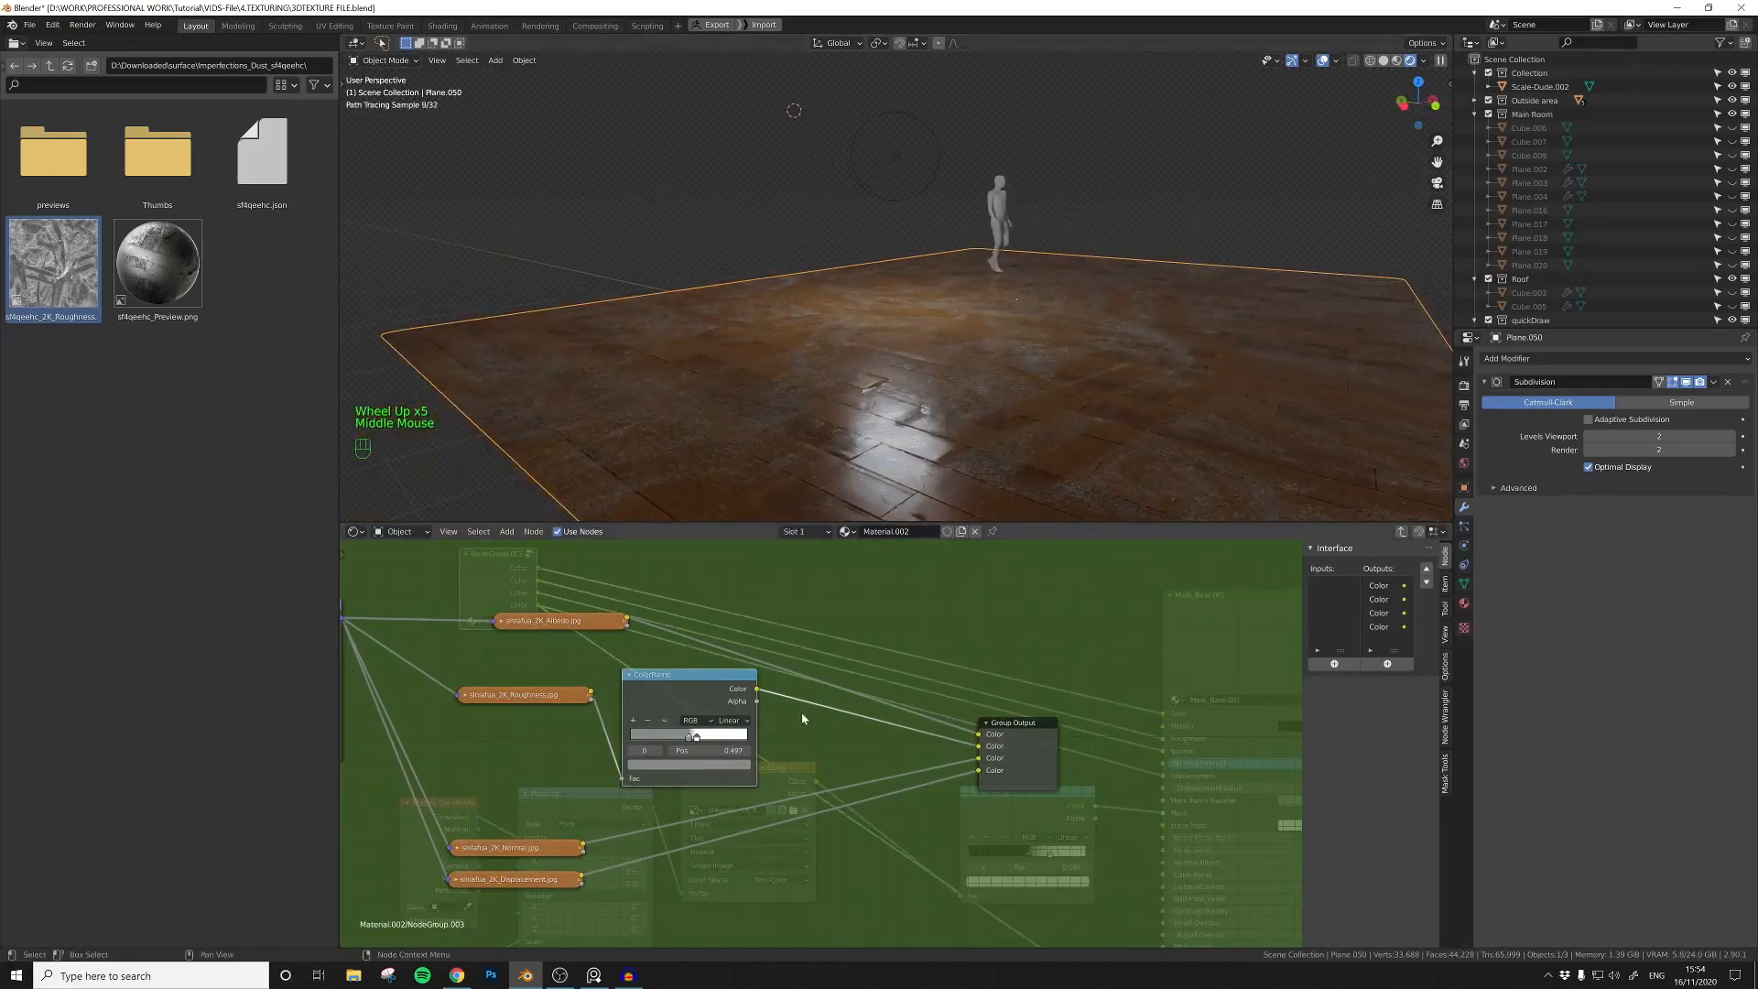
scroll(884, 733, up, 3)
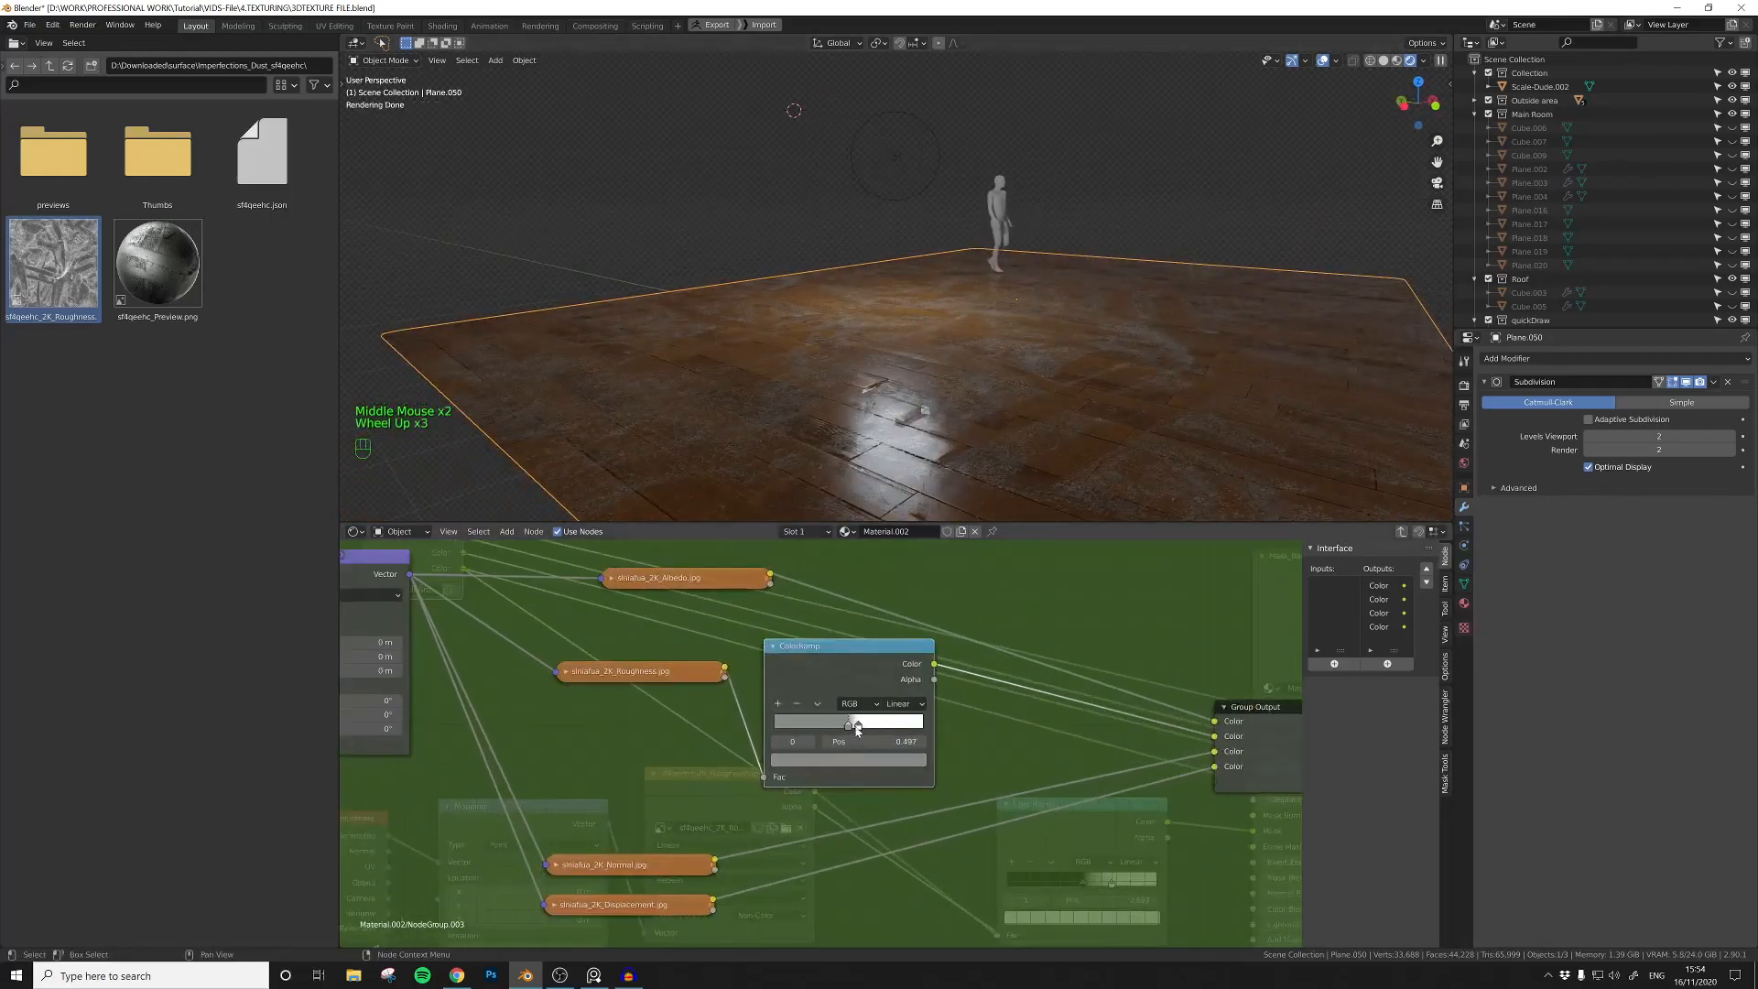
drag(852, 728, 835, 729)
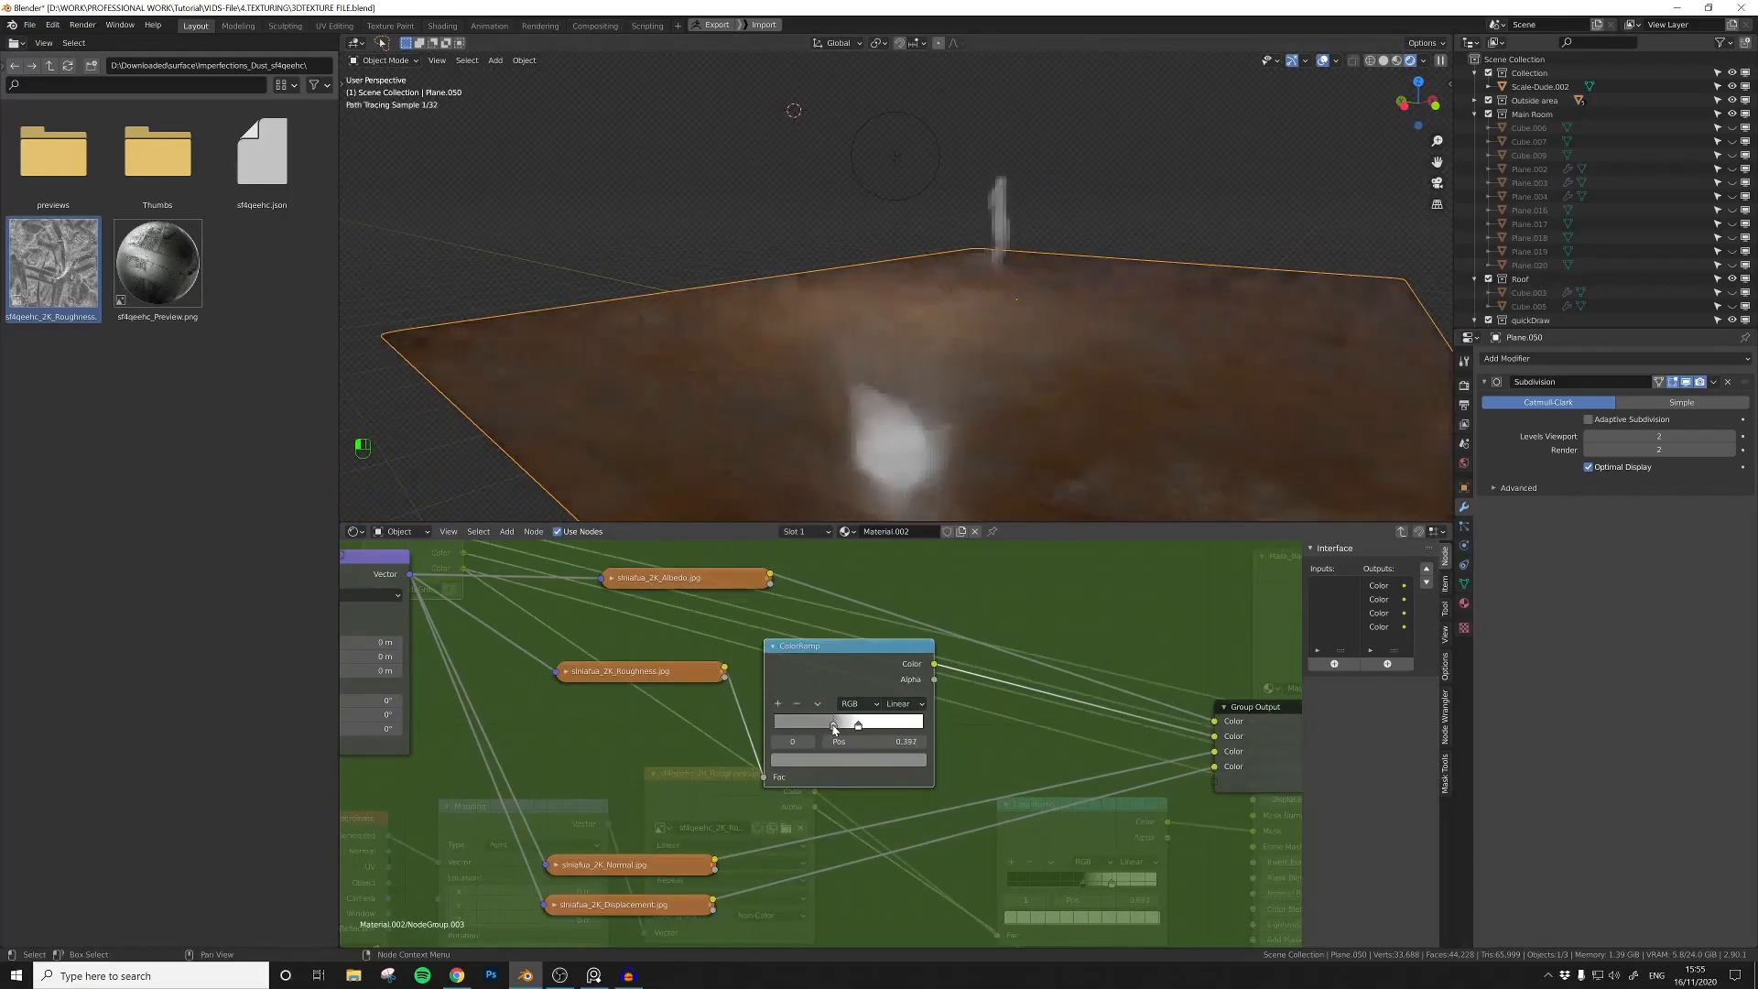
middle_drag(1089, 347, 1117, 336)
click(974, 192)
click(1013, 423)
middle_drag(983, 551, 879, 636)
click(870, 609)
key(shift+a)
text(c)
key(Down)
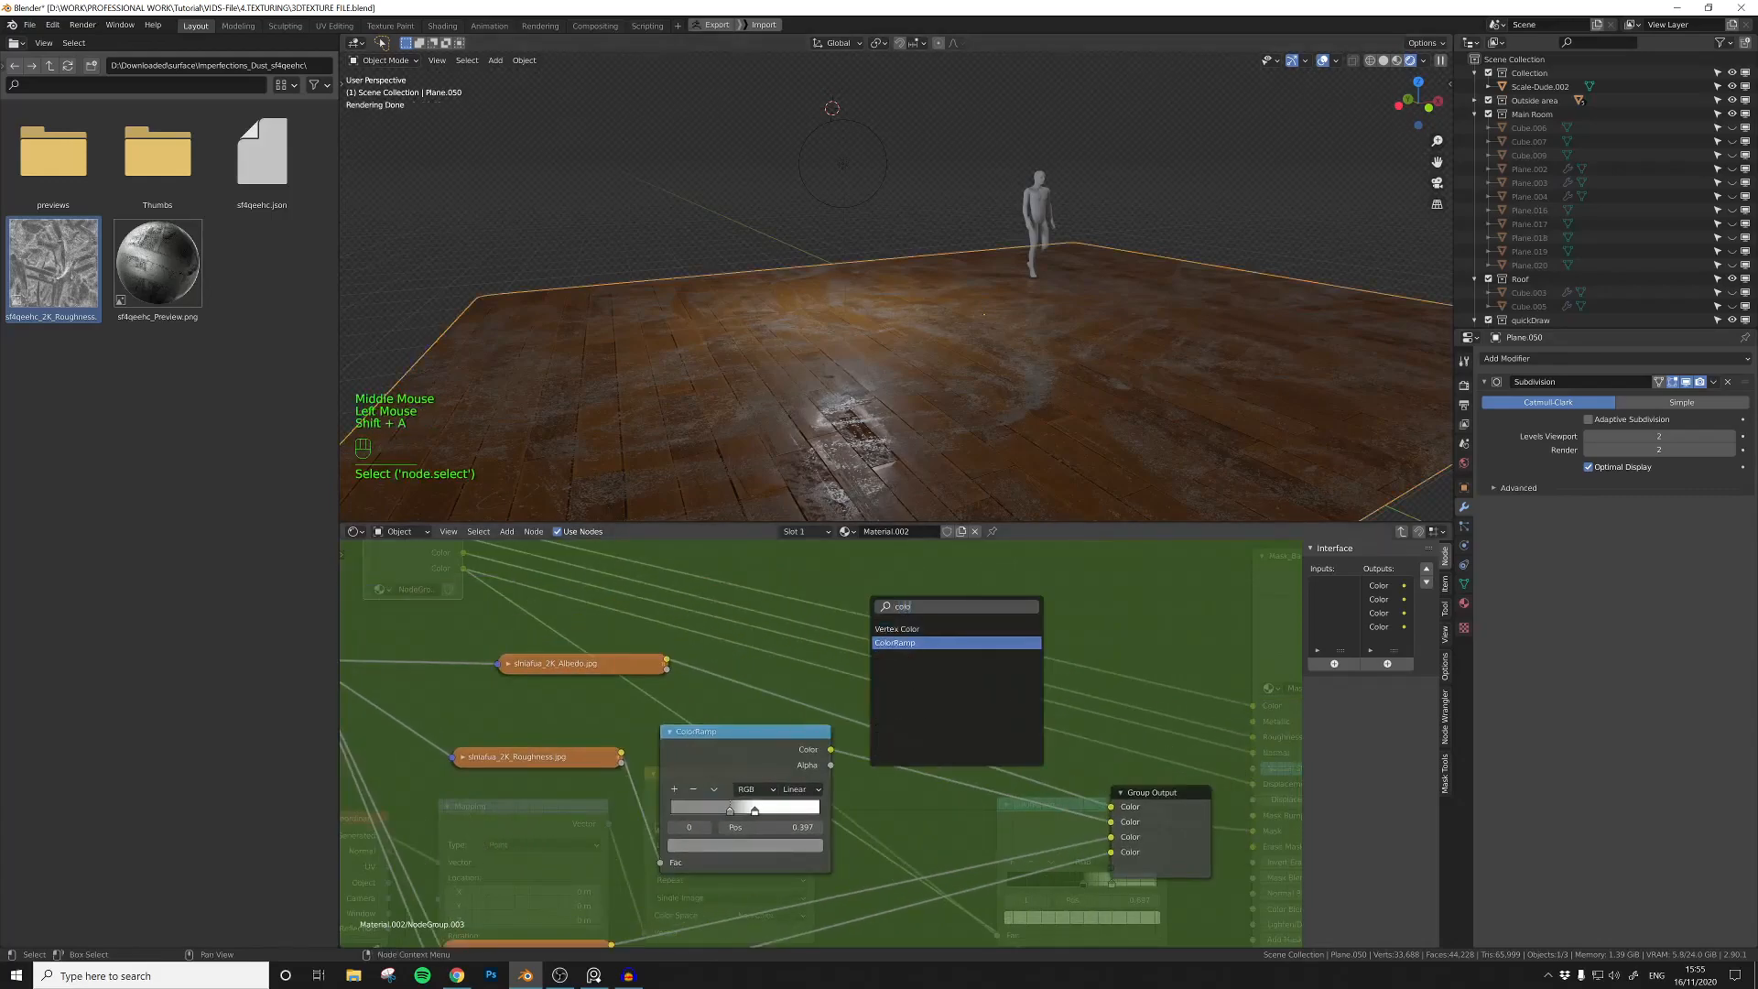
key(Return)
key(x)
Step: Insert a Hue Saturation Value node after the wood Albedo texture and lower its saturation to 0.900
click(928, 593)
key(shift+a)
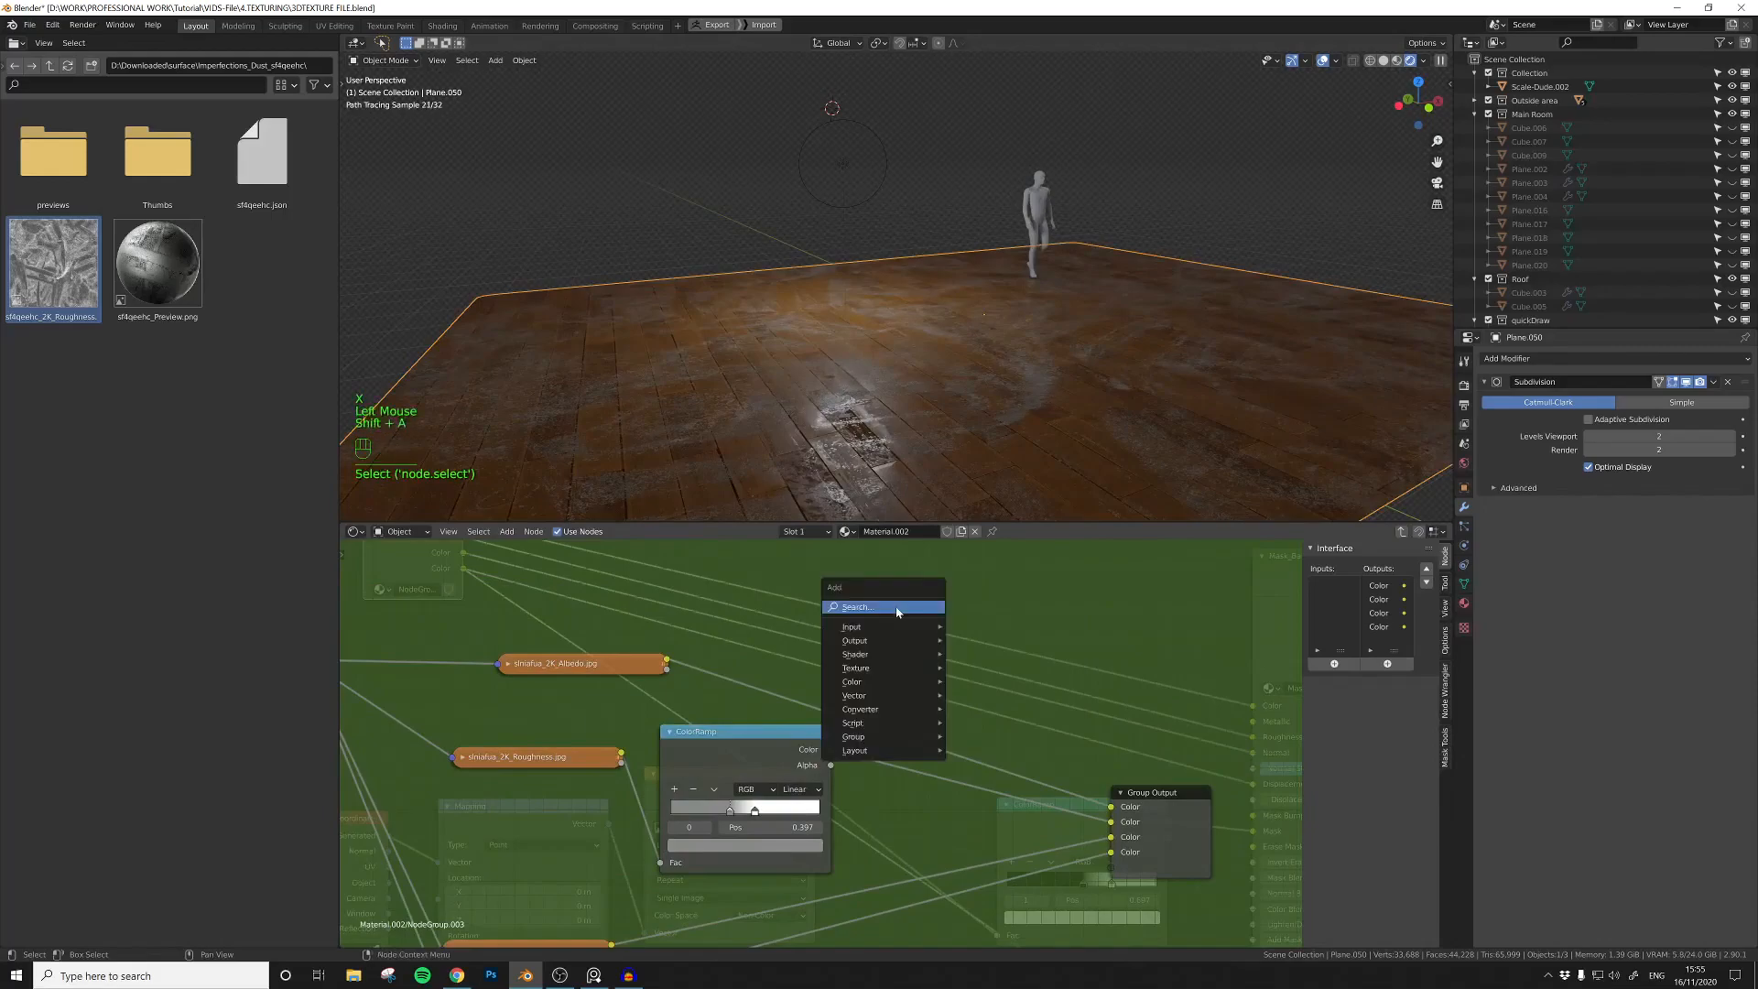
click(897, 608)
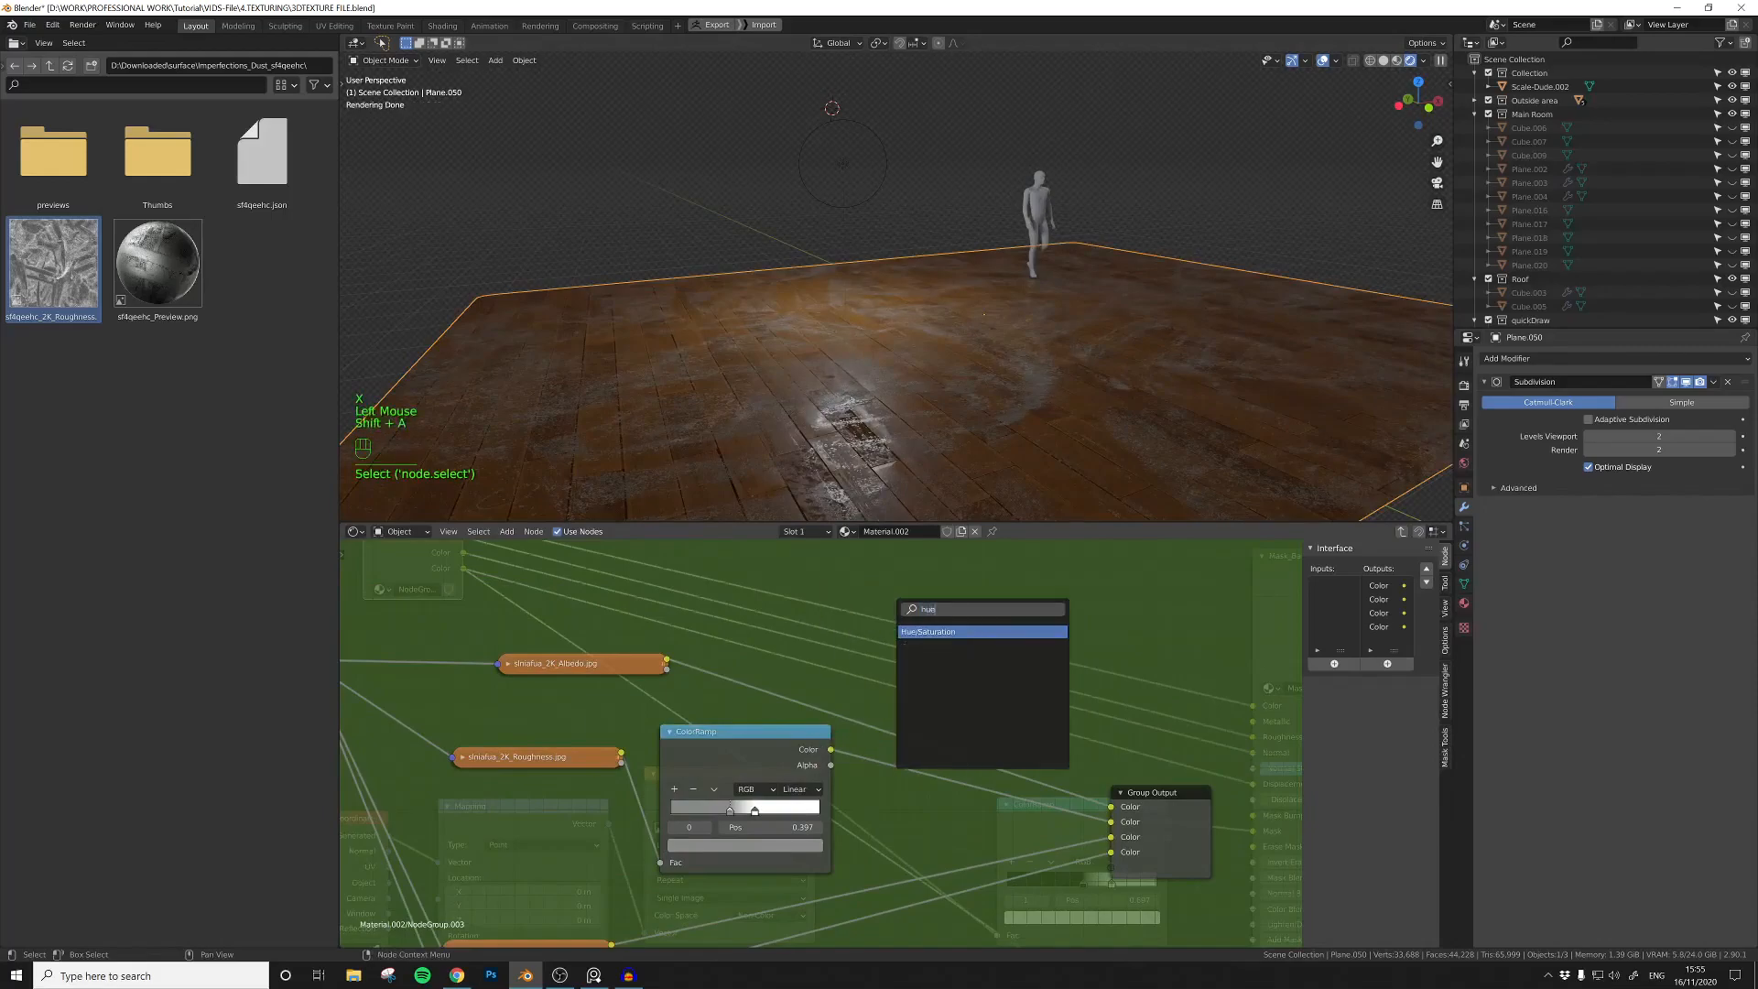
text(hue)
key(Return)
click(818, 618)
click(805, 650)
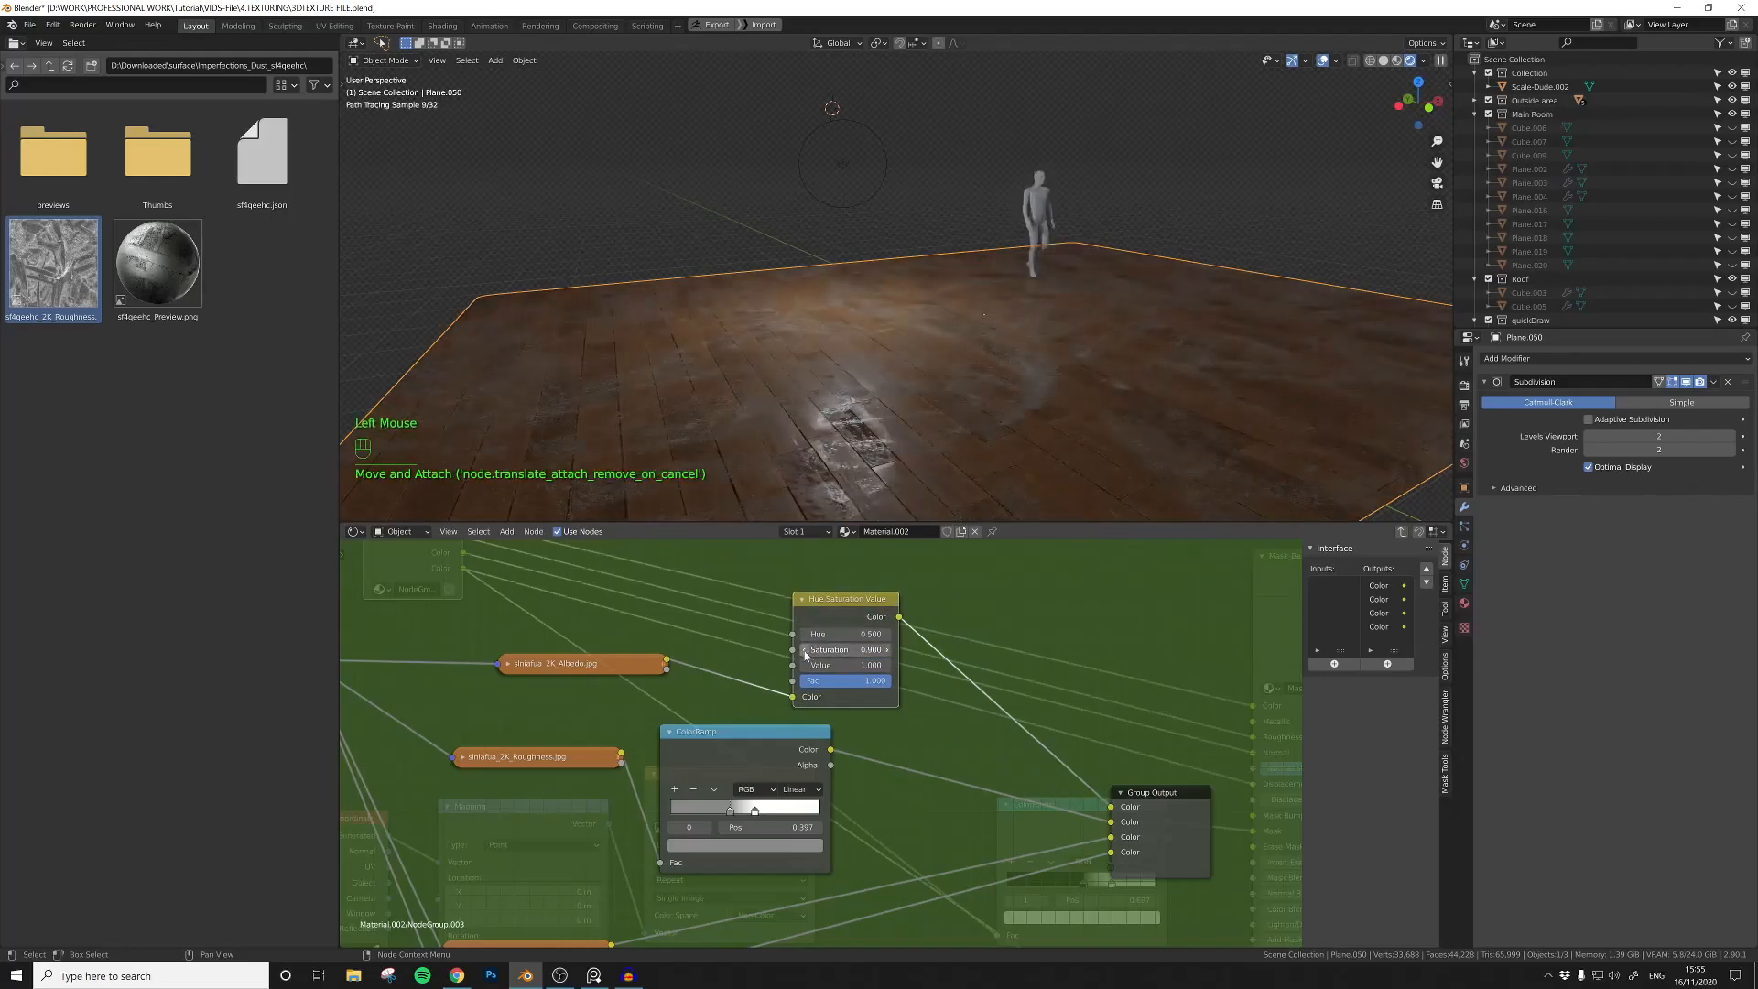
Step: Reveal all hidden room objects and view the floor in the complete interior
double_click(1225, 151)
middle_drag(1225, 150, 1047, 364)
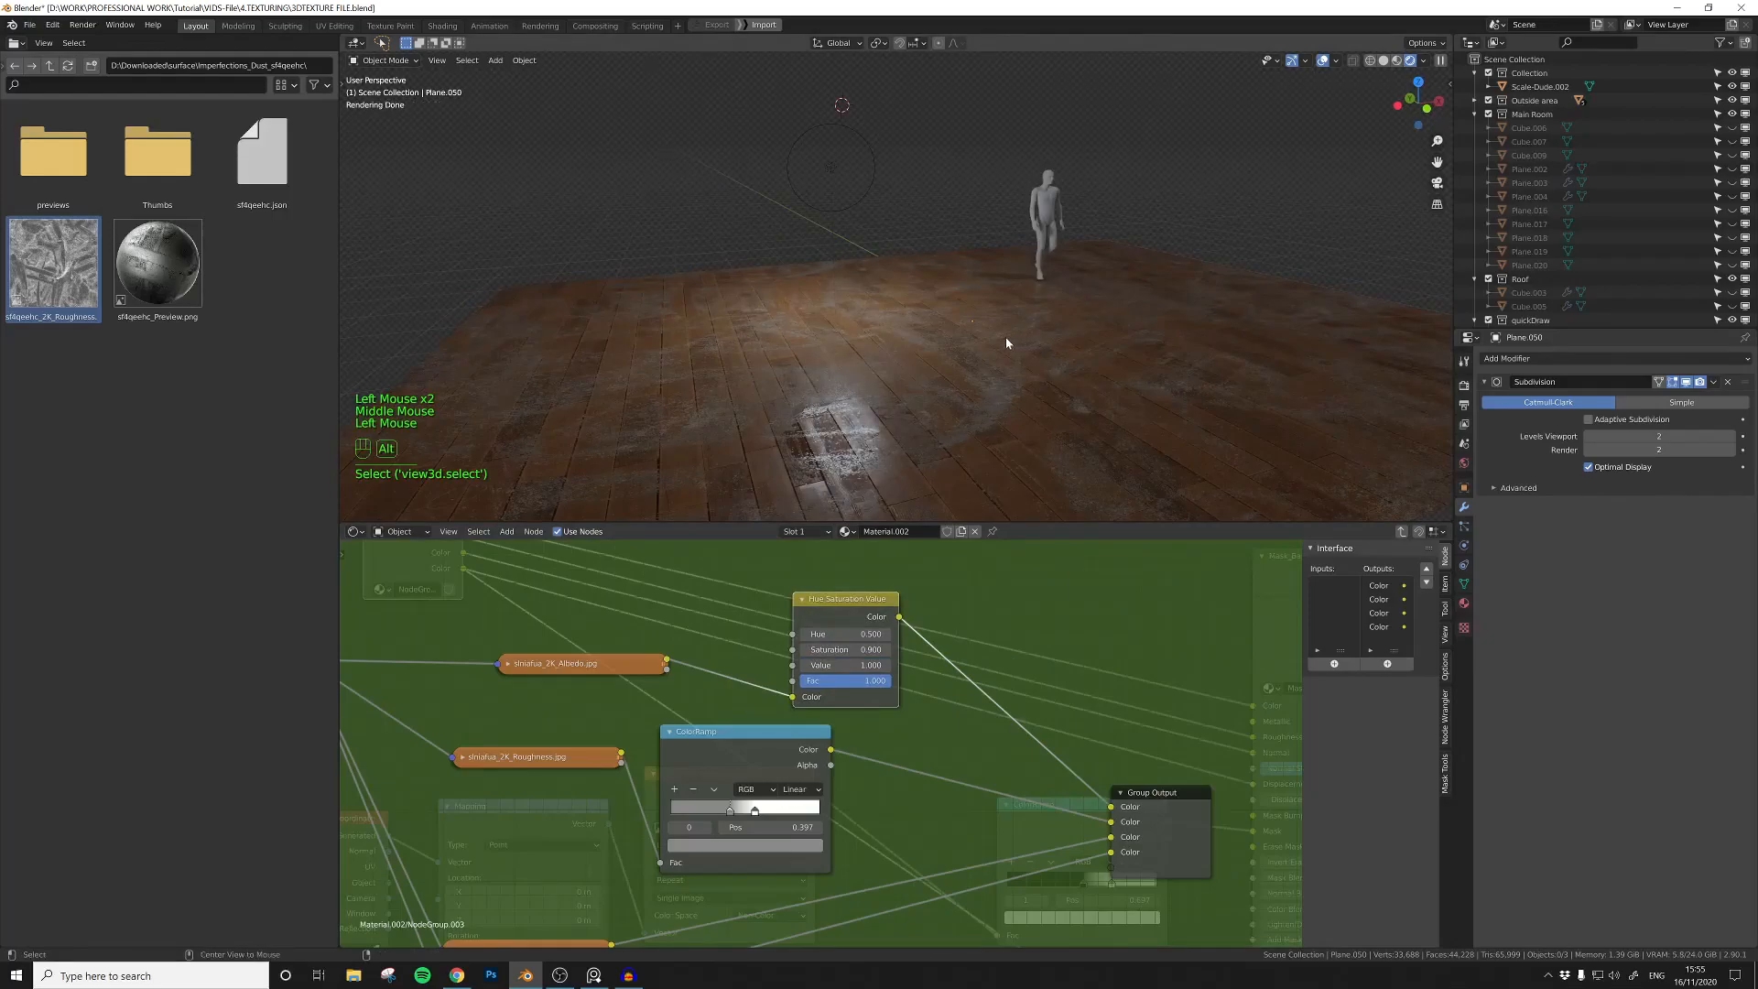
key(a)
mouse_move(980, 353)
middle_down()
mouse_move(1016, 373)
mouse_move(1009, 397)
mouse_move(961, 374)
middle_up()
scroll(998, 367, up, 2)
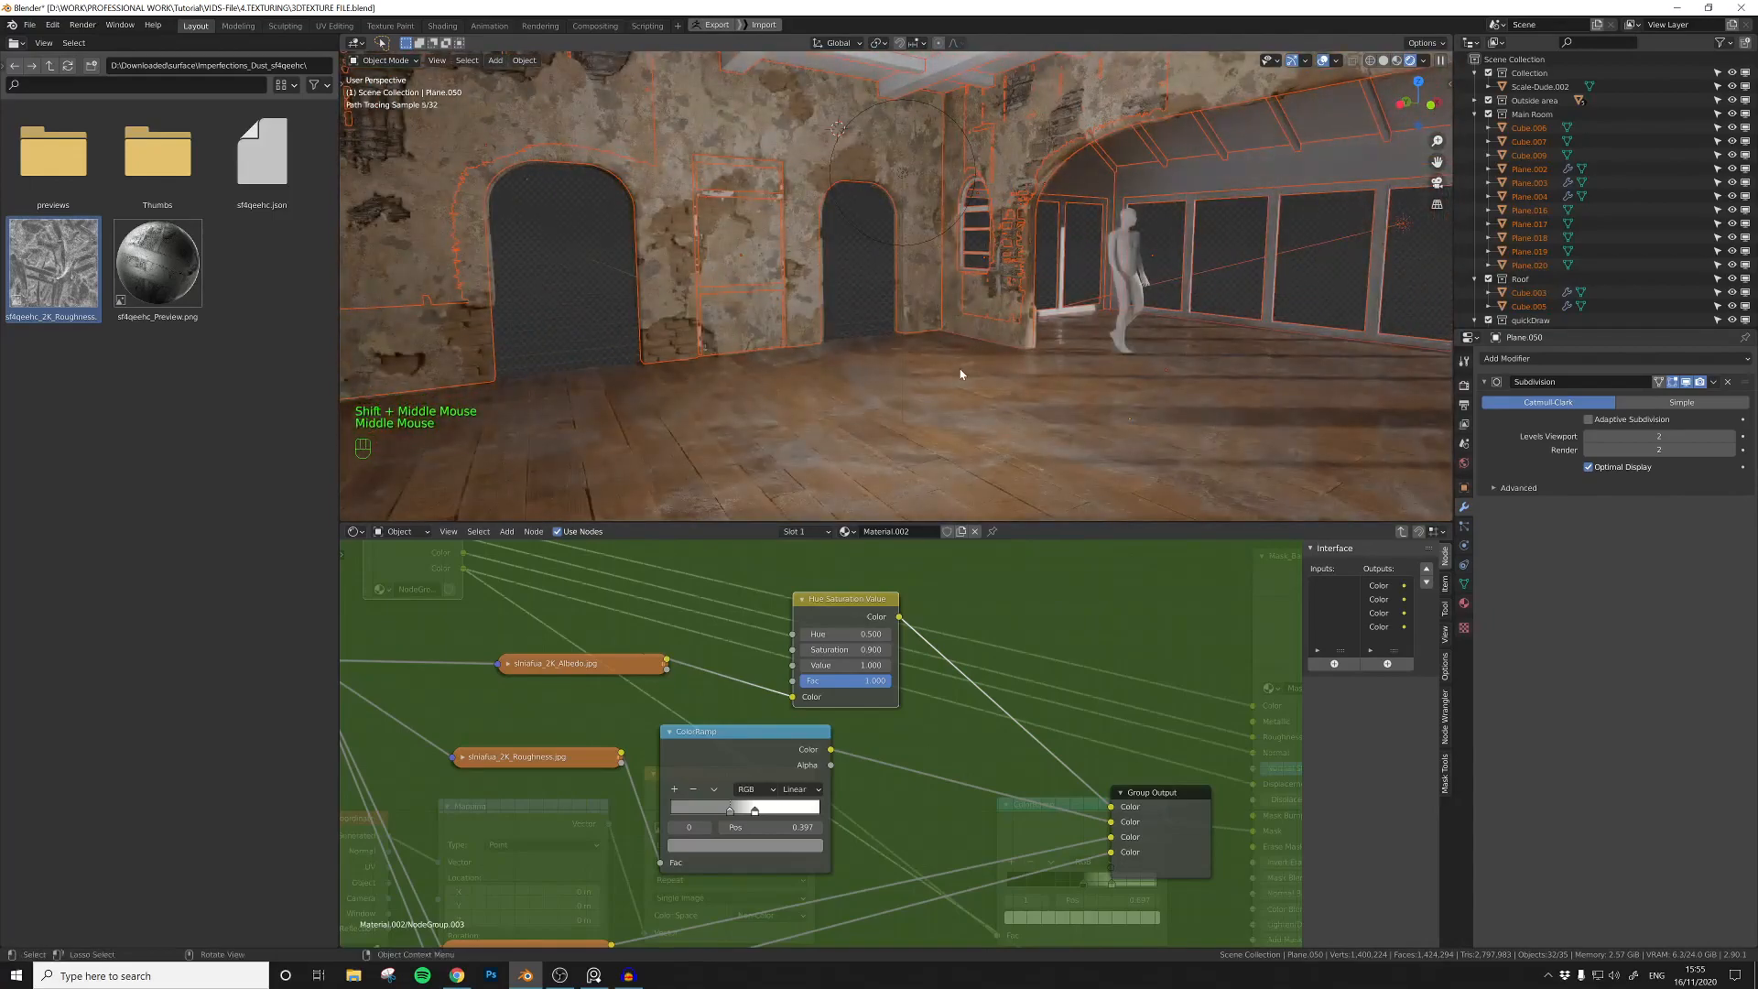
Step: Isolate the wall with the two arched openings and reposition the point light in front of it
click(871, 292)
shift+middle_drag(941, 375, 915, 416)
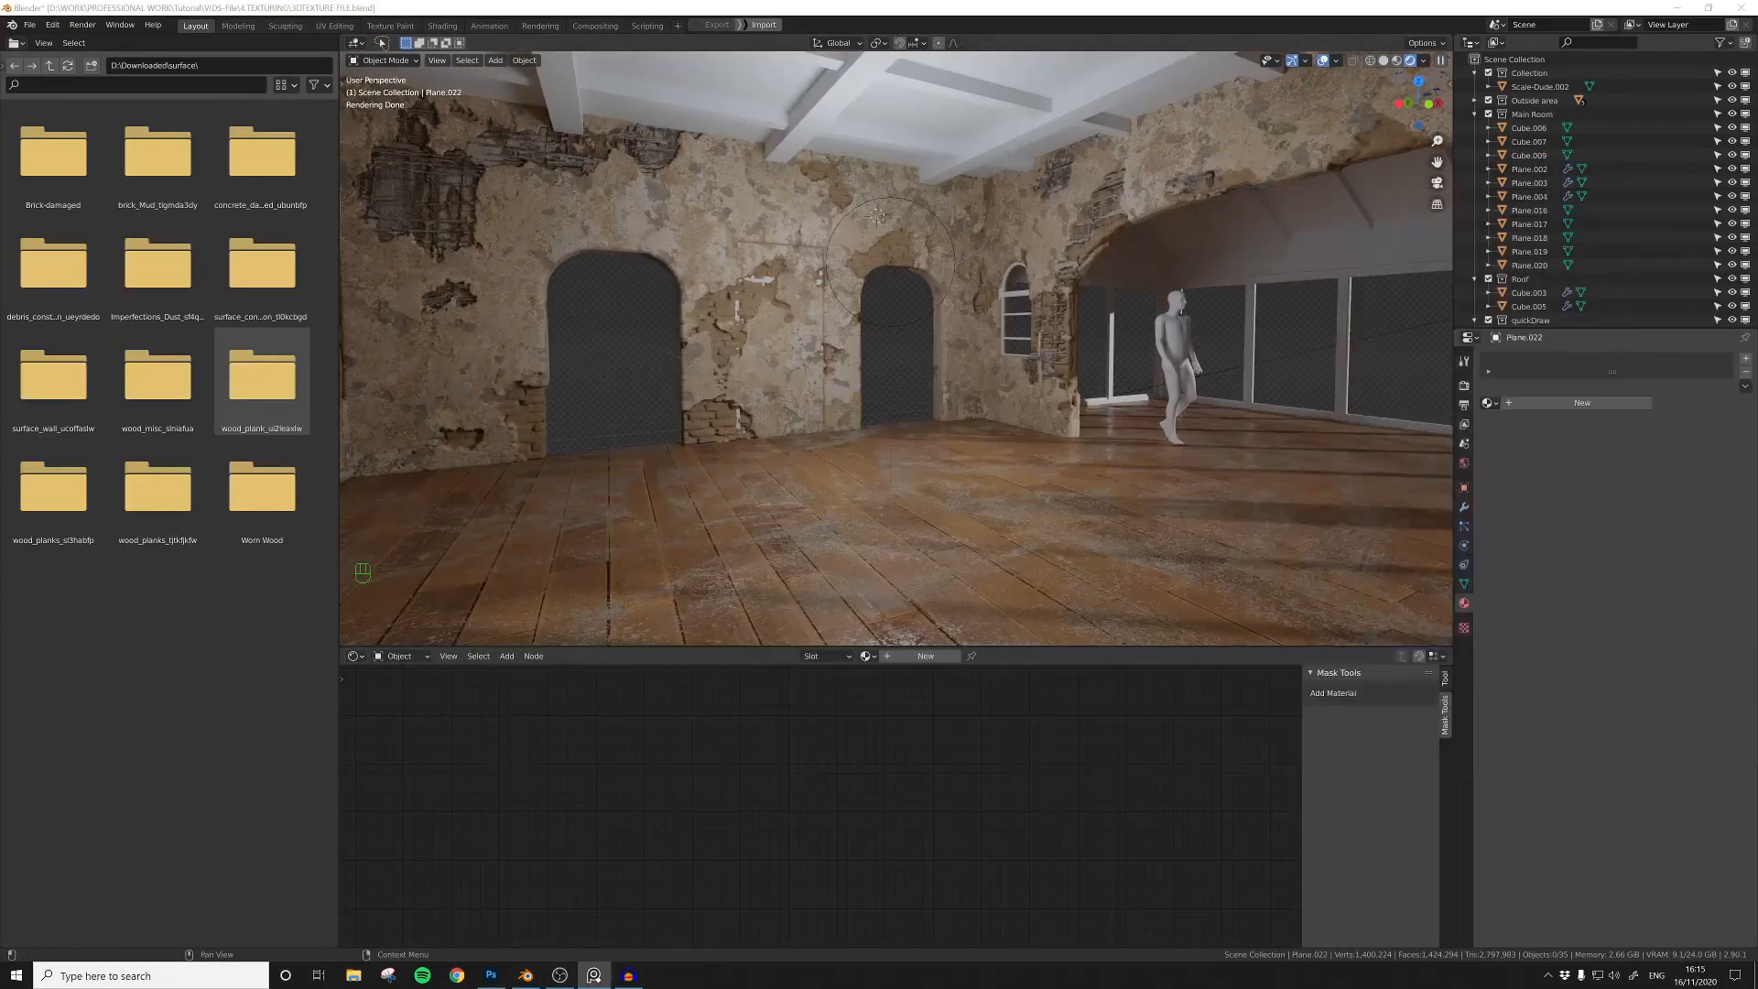
middle_drag(760, 393, 813, 346)
click(735, 326)
shift+click(864, 265)
key(shift+h)
click(833, 280)
click(835, 278)
key(g)
click(863, 138)
Step: Place the 3D cursor on the wall between the arches, add a plane there and rotate it 90° about X
shift+right_click(815, 339)
key(shift+a)
mouse_move(814, 341)
click(884, 341)
text(rx90)
click(960, 364)
Step: Scale, stretch and move the plane along Z into a tall door shape between the two arches
key(s)
click(864, 285)
key(s)
key(z)
click(916, 227)
key(g)
key(z)
click(910, 275)
key(s)
key(z)
click(904, 293)
middle_drag(904, 293, 887, 372)
Step: Give the door plane a new material and link the old door photo texture to its Base Color
key(KP_1)
click(926, 655)
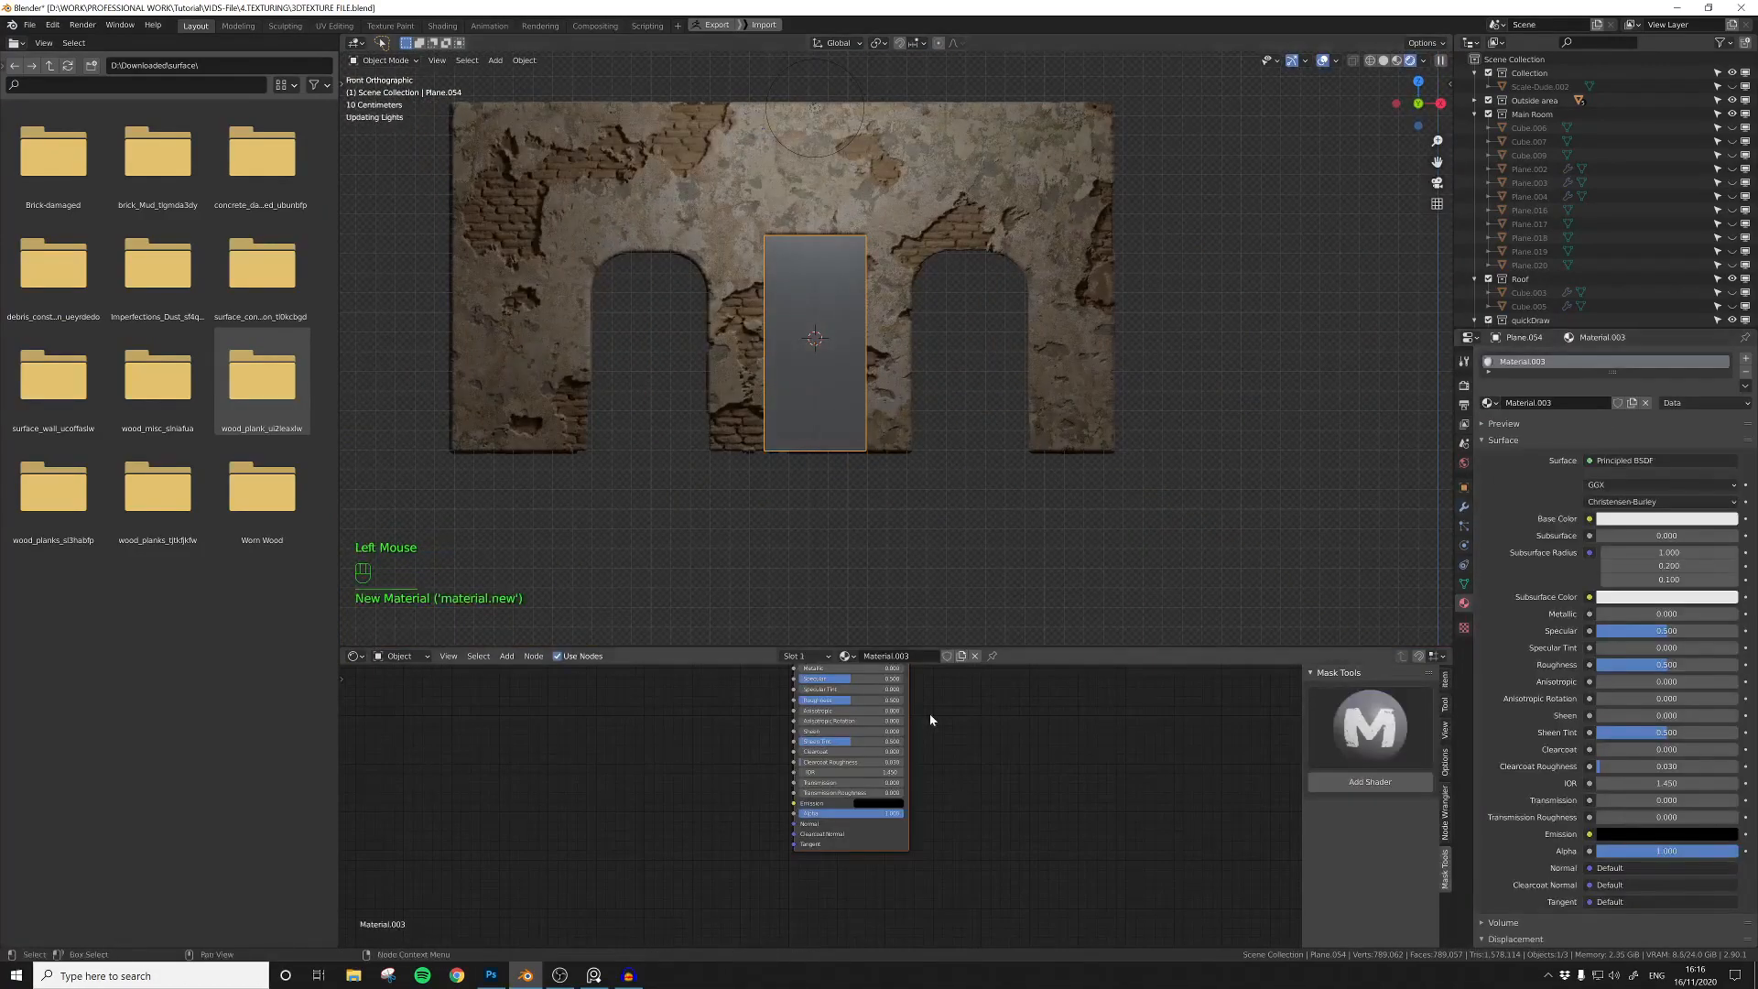
middle_drag(929, 726, 1083, 839)
middle_drag(732, 723, 766, 731)
click(766, 731)
click(753, 721)
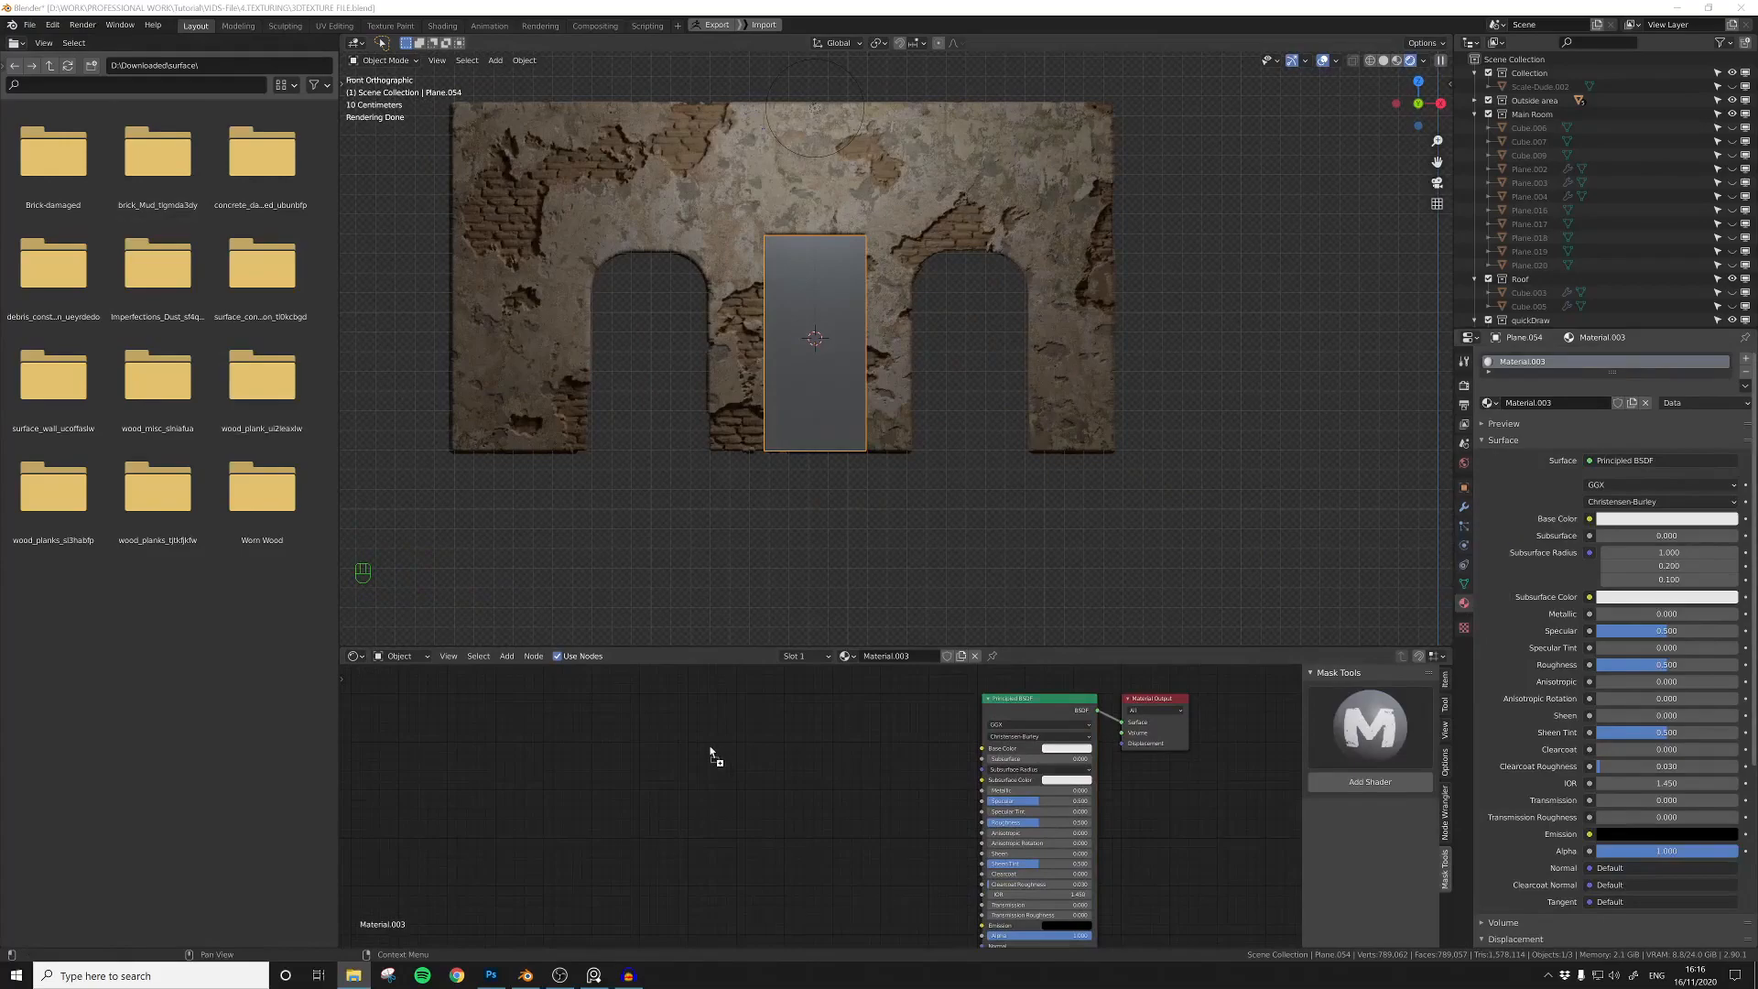
drag(710, 753, 712, 754)
drag(983, 753, 982, 751)
Step: Move the point light down towards the door
scroll(870, 384, up, 4)
shift+middle_drag(860, 392, 920, 394)
scroll(937, 403, down, 3)
scroll(920, 394, up, 1)
click(865, 81)
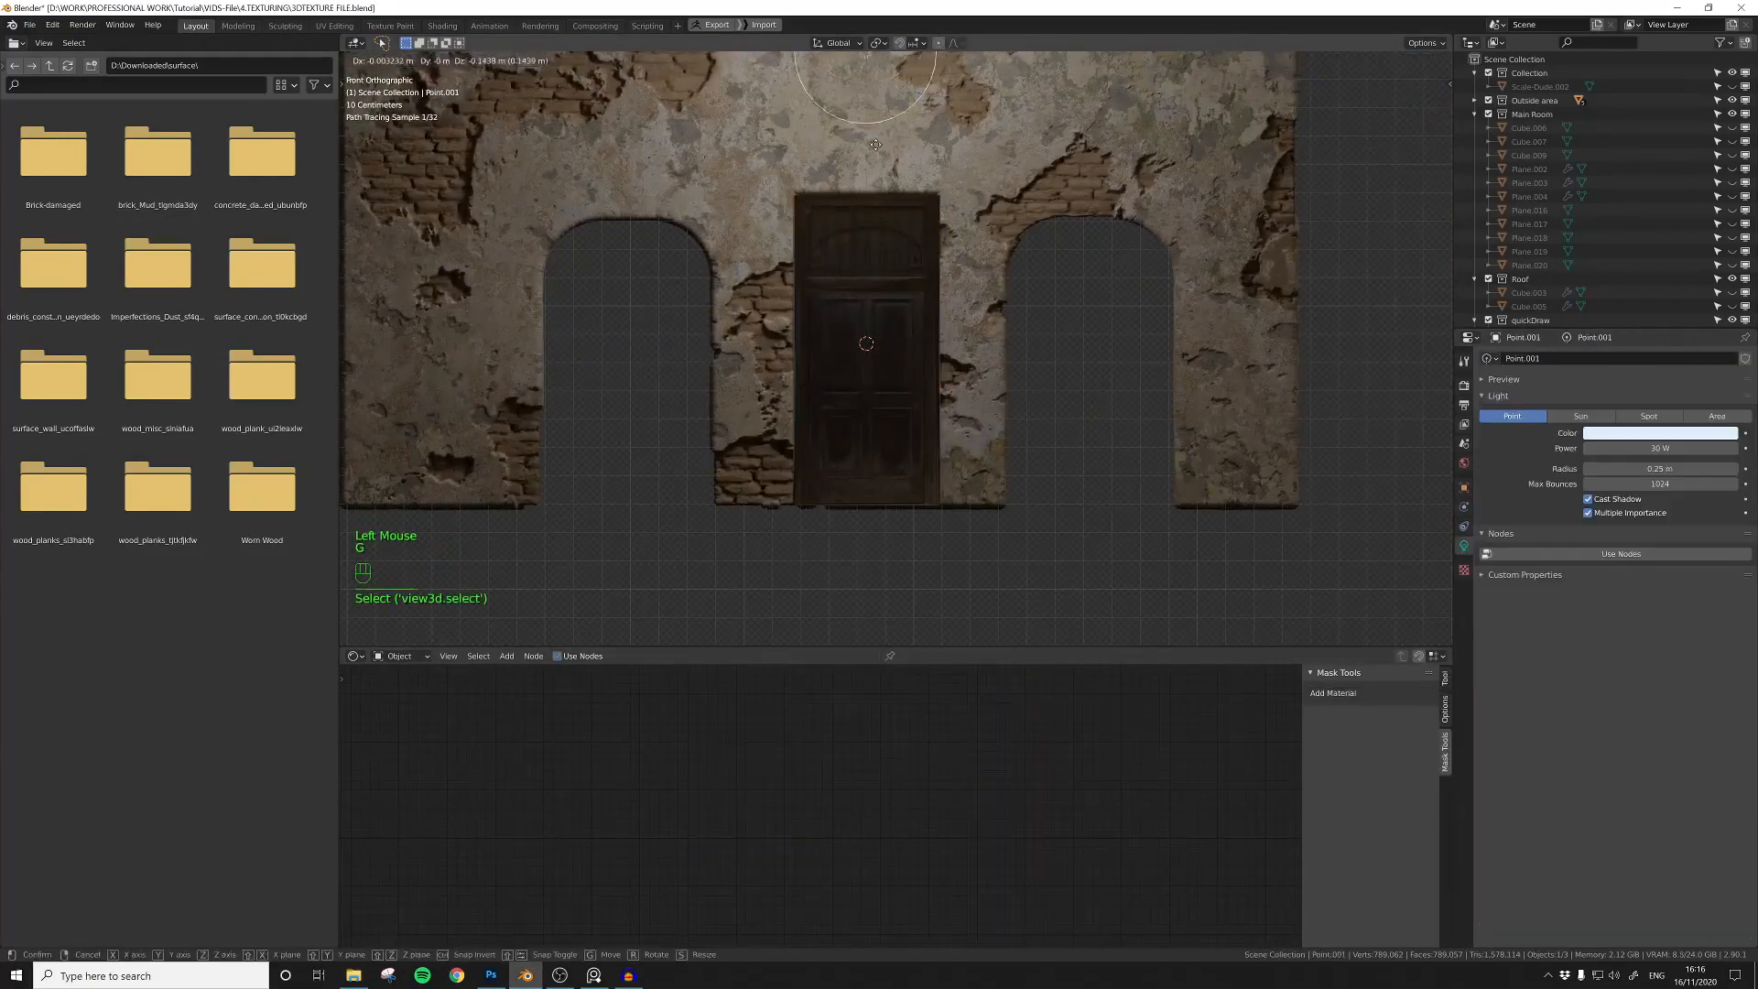
key(g)
click(872, 195)
Step: Raise the World background strength and delete the point light above the door
click(861, 266)
click(403, 656)
click(400, 692)
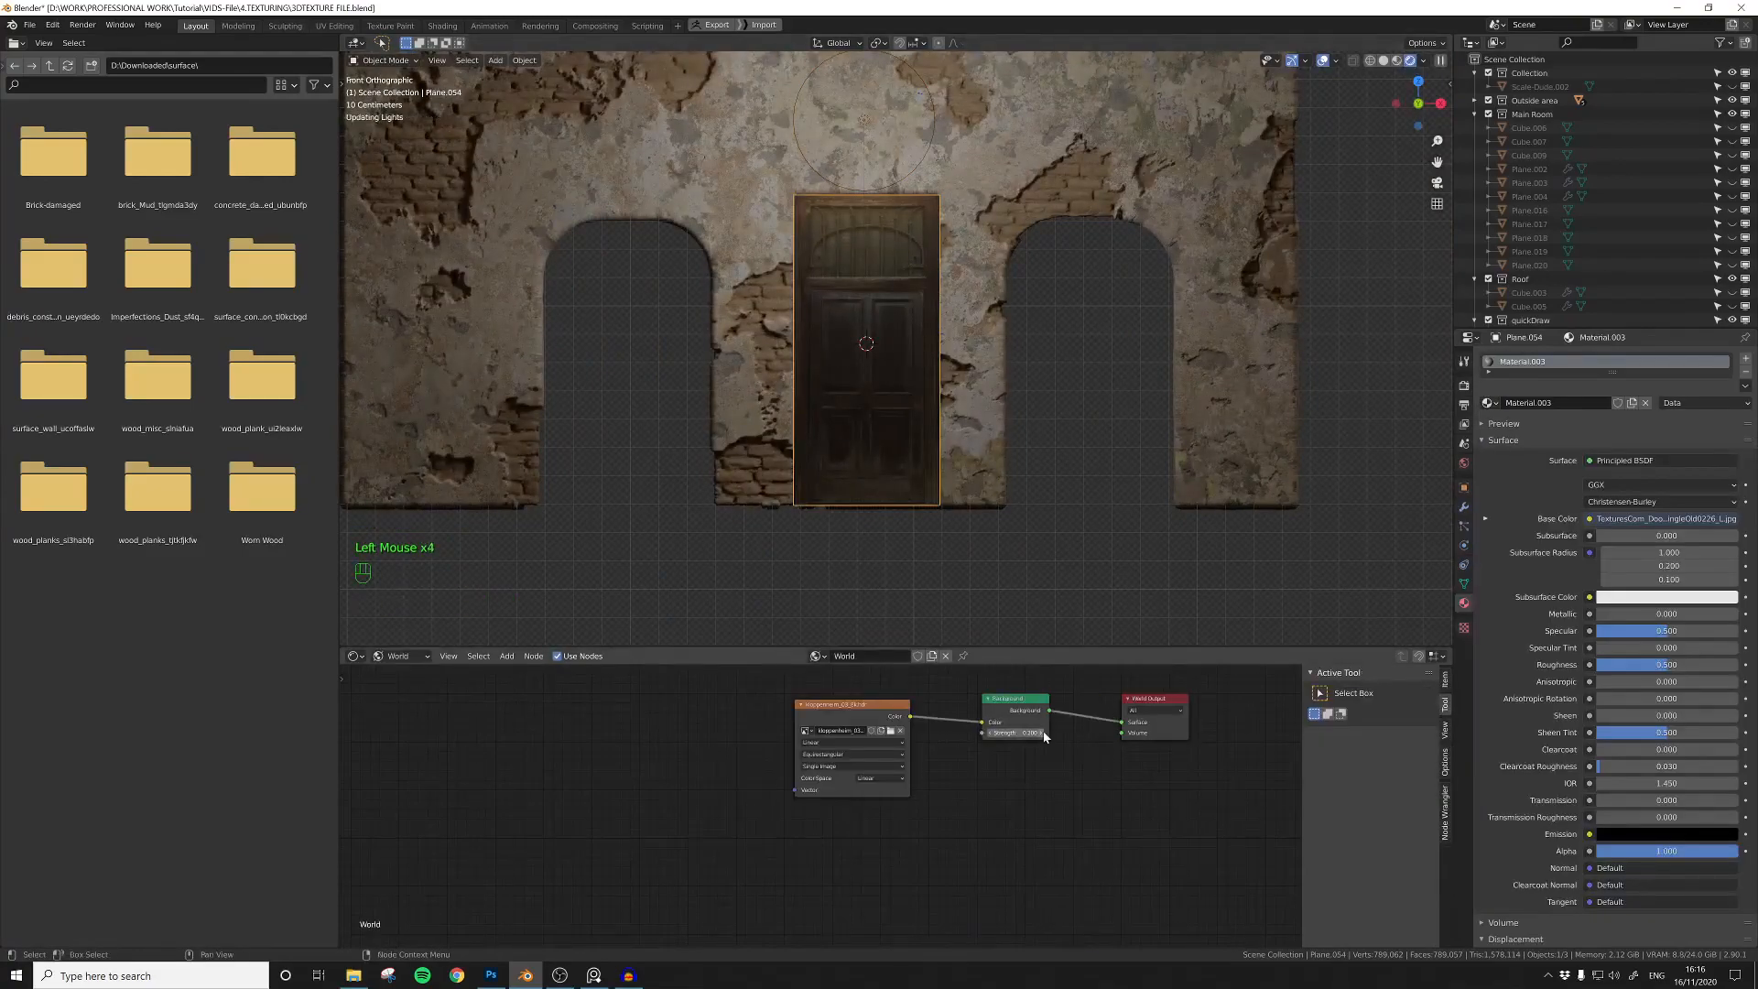
click(863, 119)
key(x)
click(869, 123)
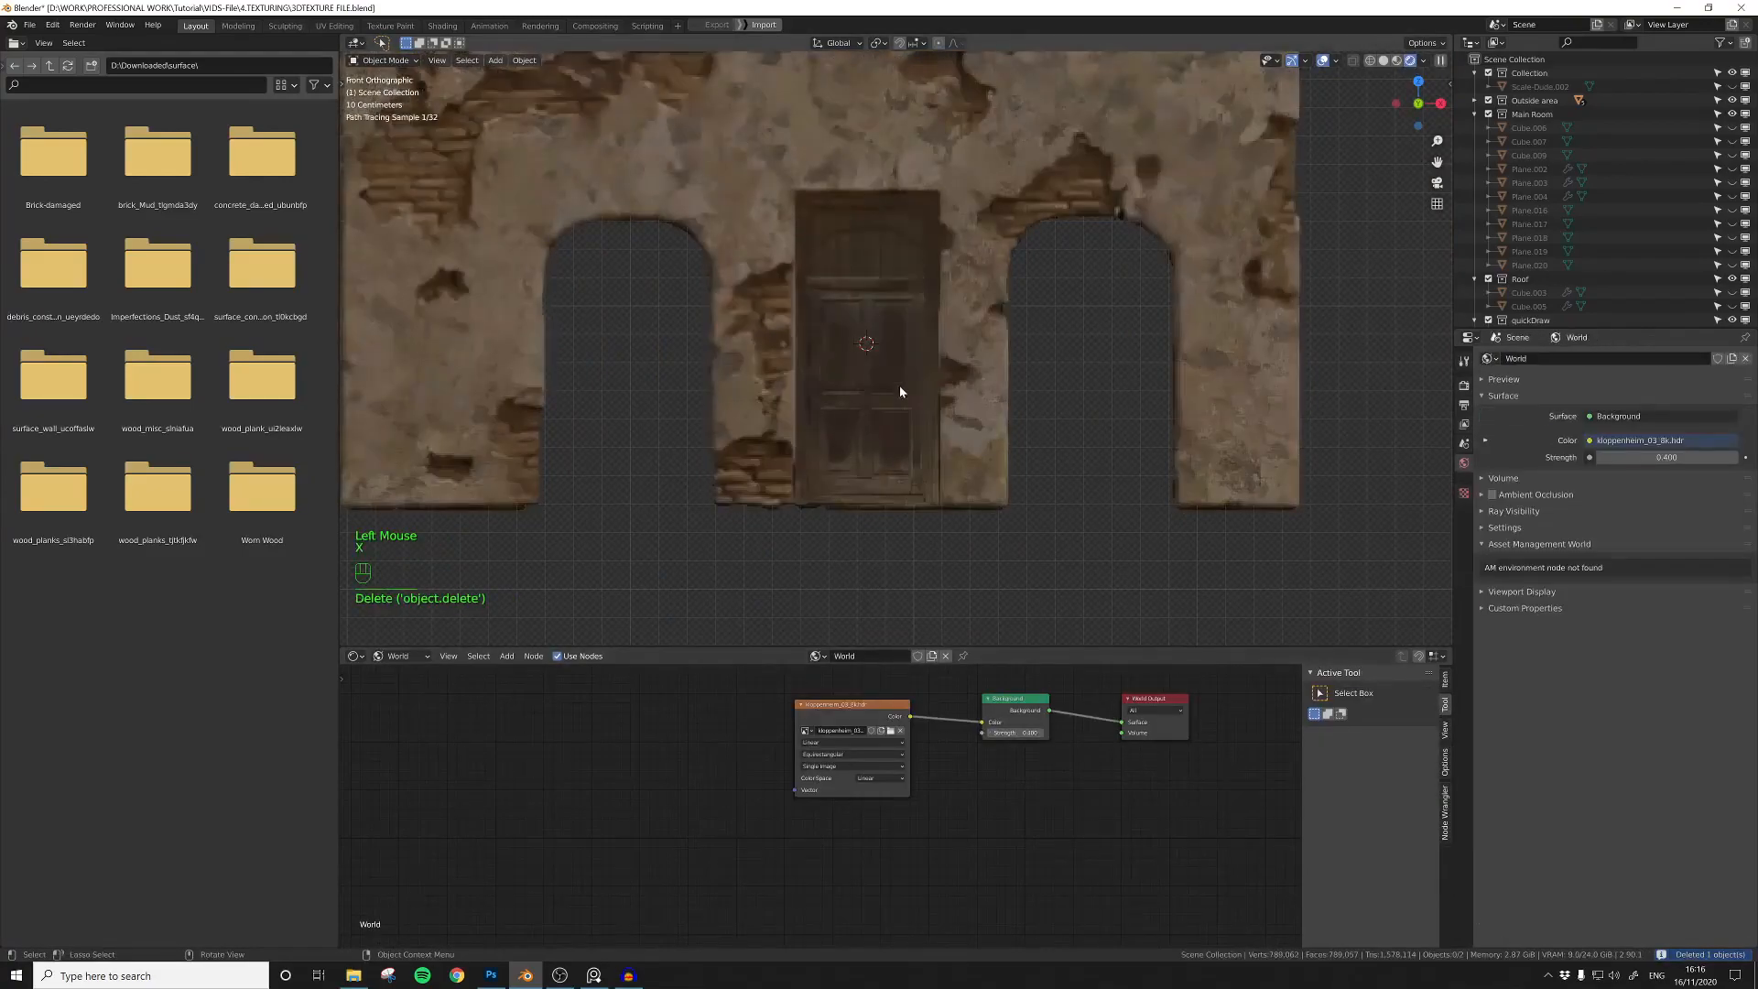
Step: Cut rectangles on the door plane around the arched upper panel, the middle section and the lower section with Quick Shape
click(871, 357)
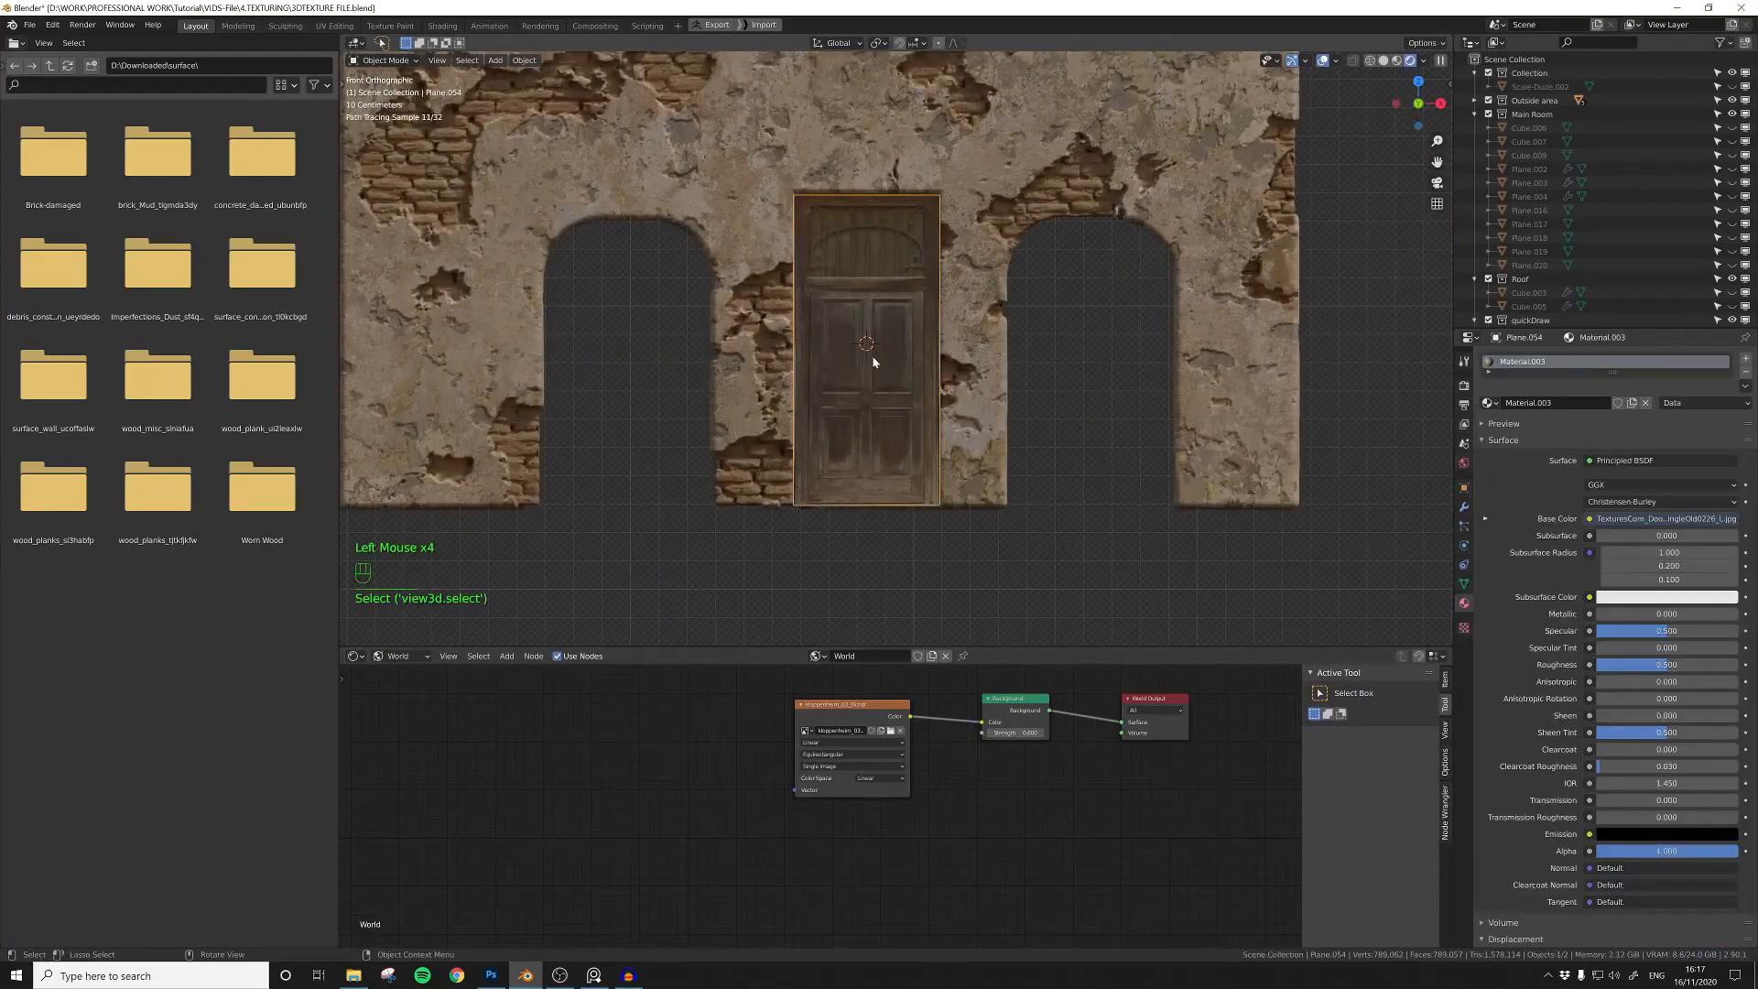
shift+middle_drag(870, 357, 859, 397)
click(840, 319)
click(832, 319)
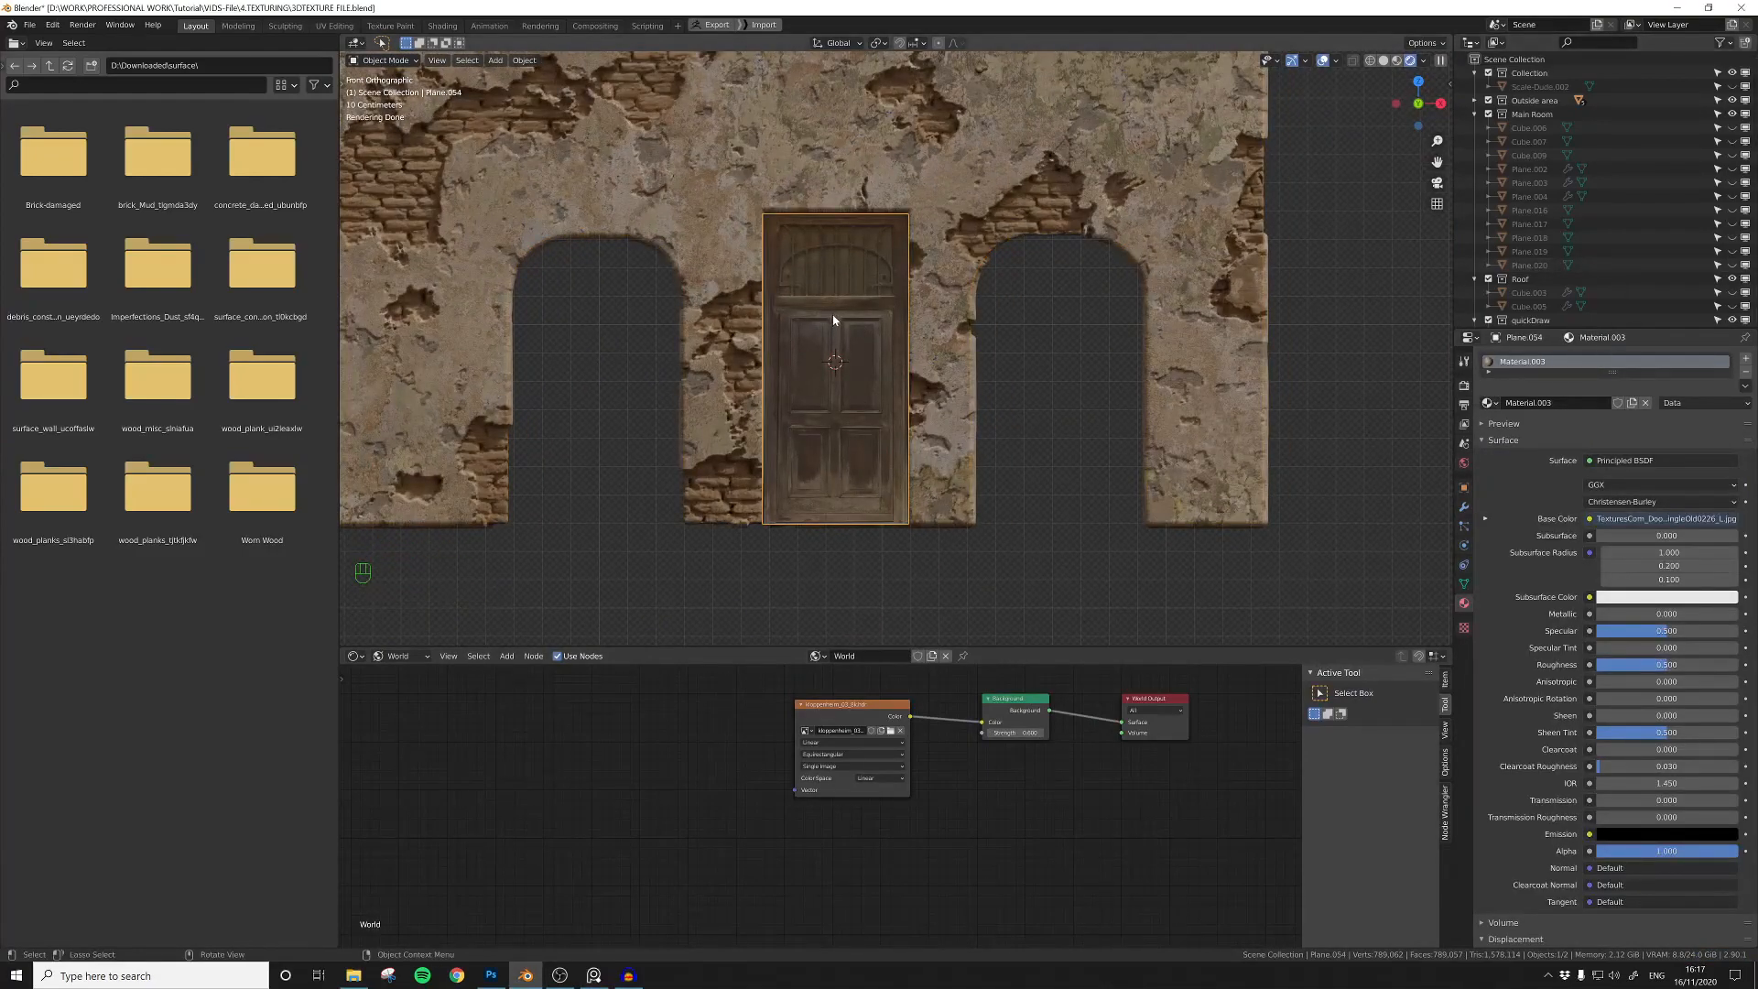
key(shift+x)
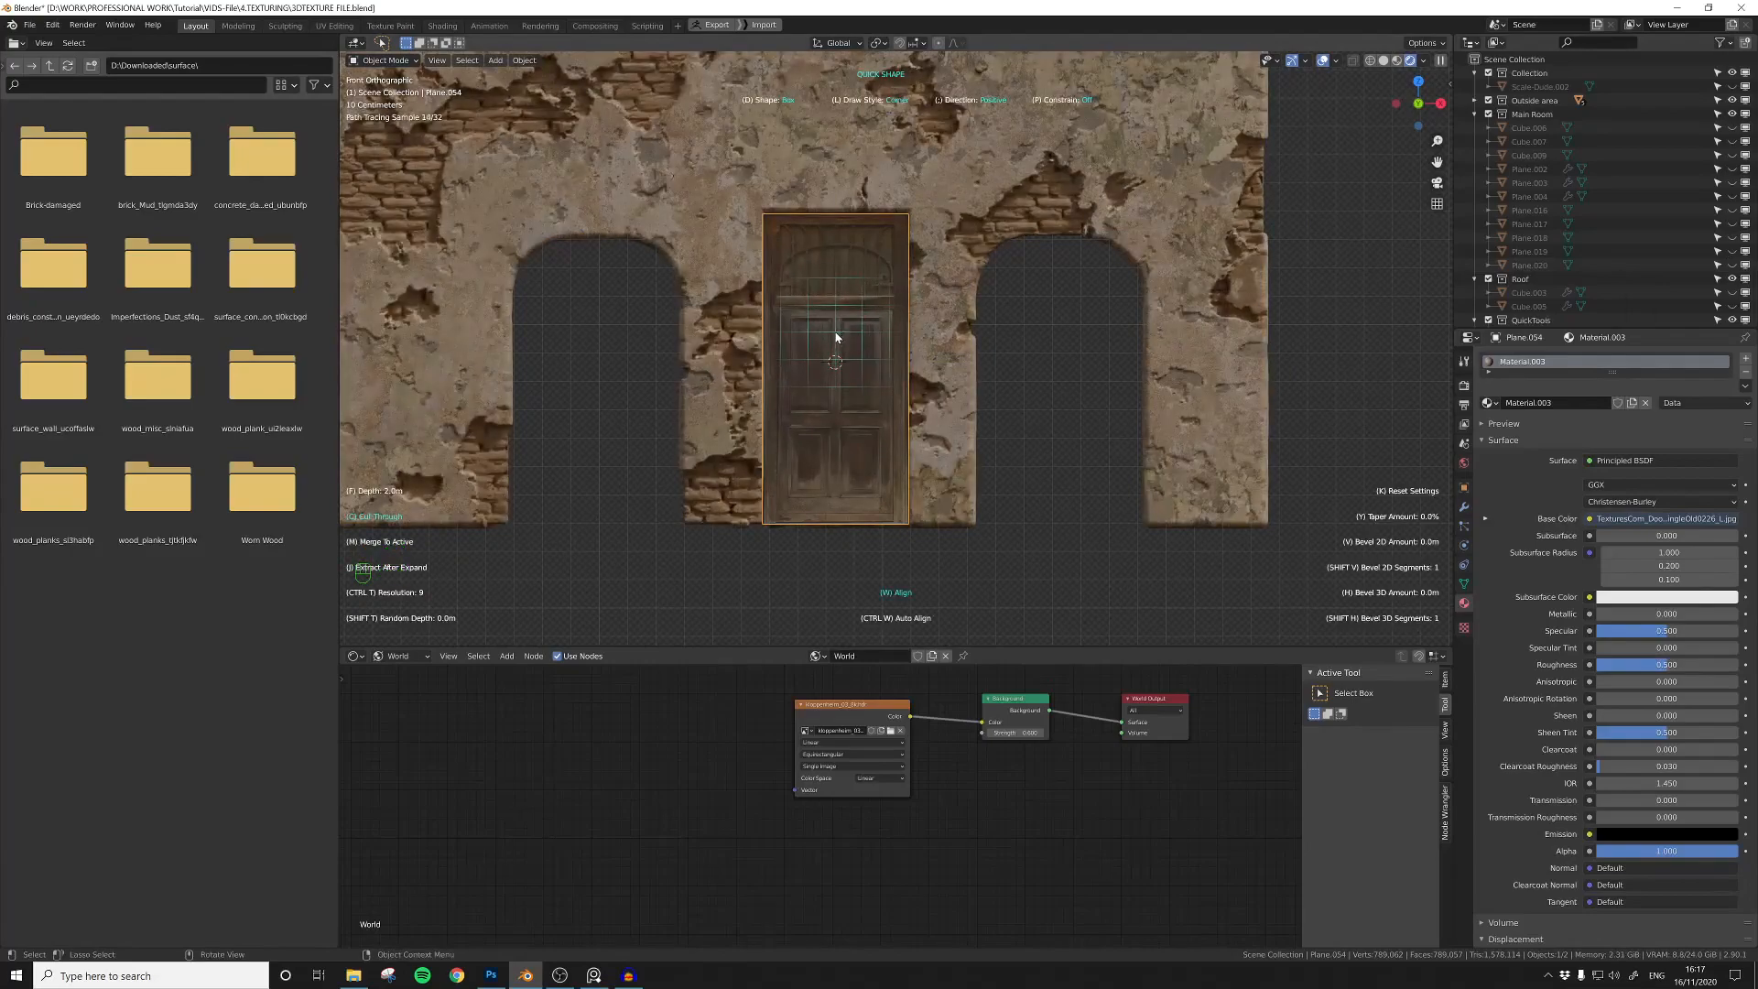
click(836, 337)
key(shift+x)
click(720, 282)
scroll(769, 211, up, 1)
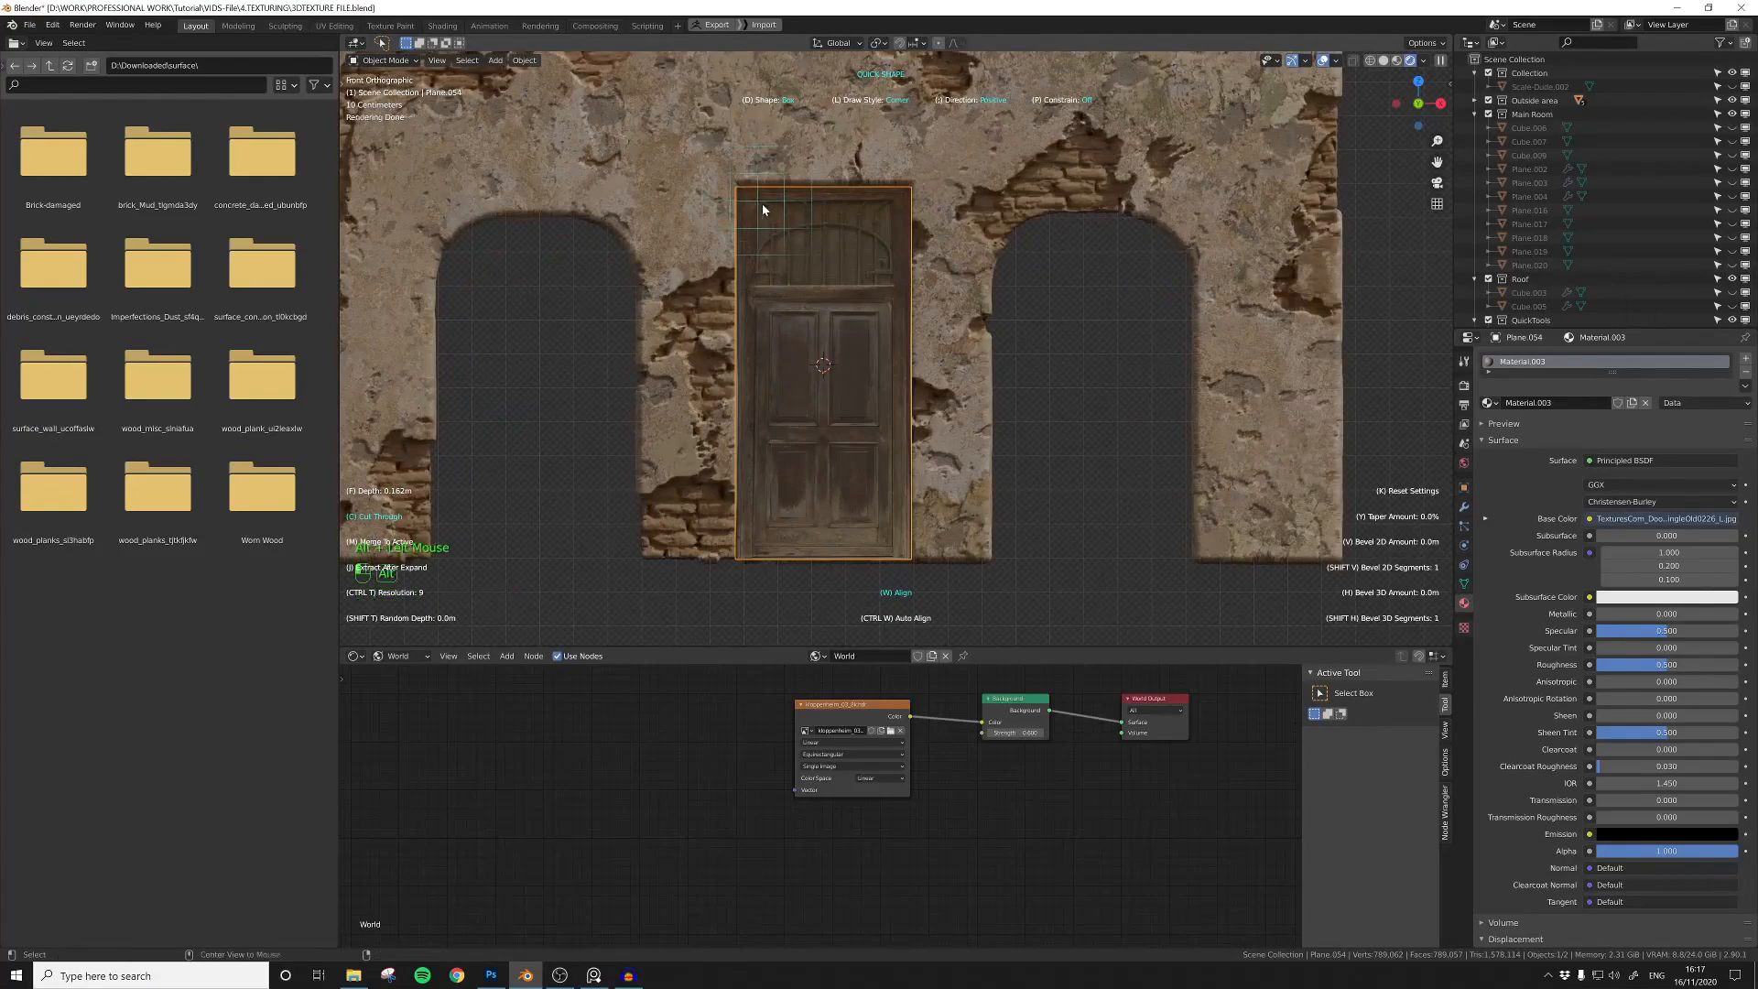
alt+drag(895, 285, 894, 285)
alt+drag(756, 304, 817, 363)
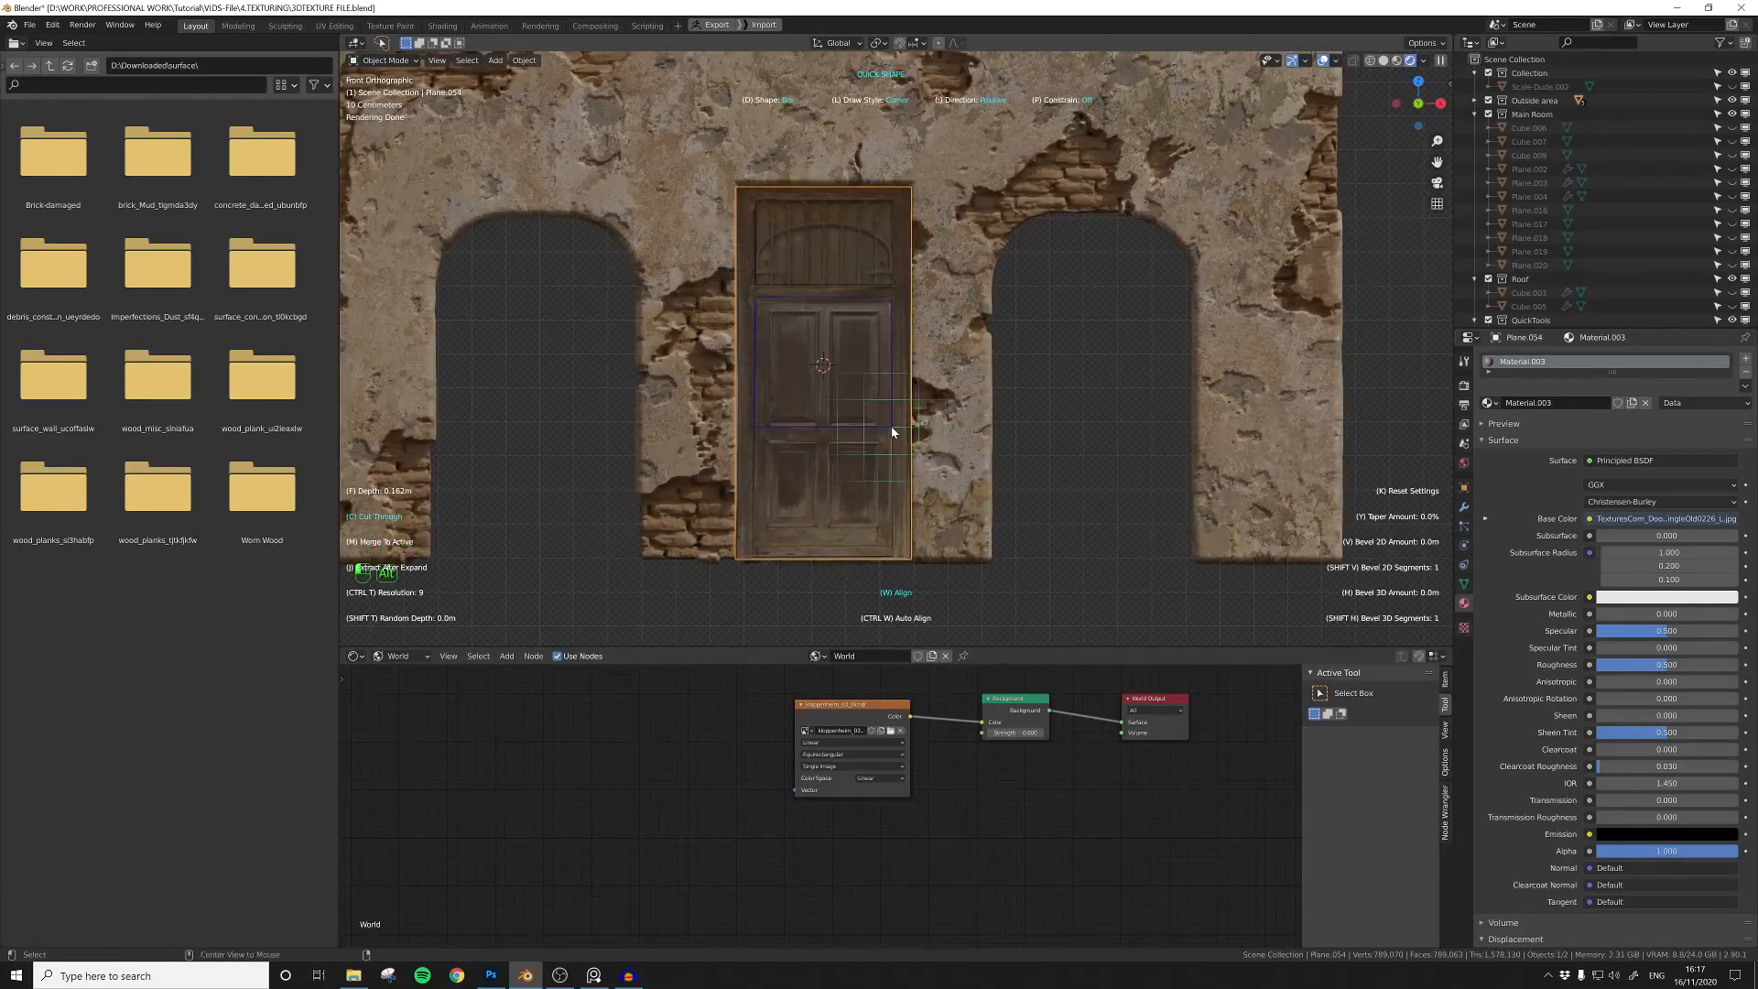
alt+drag(753, 443, 876, 545)
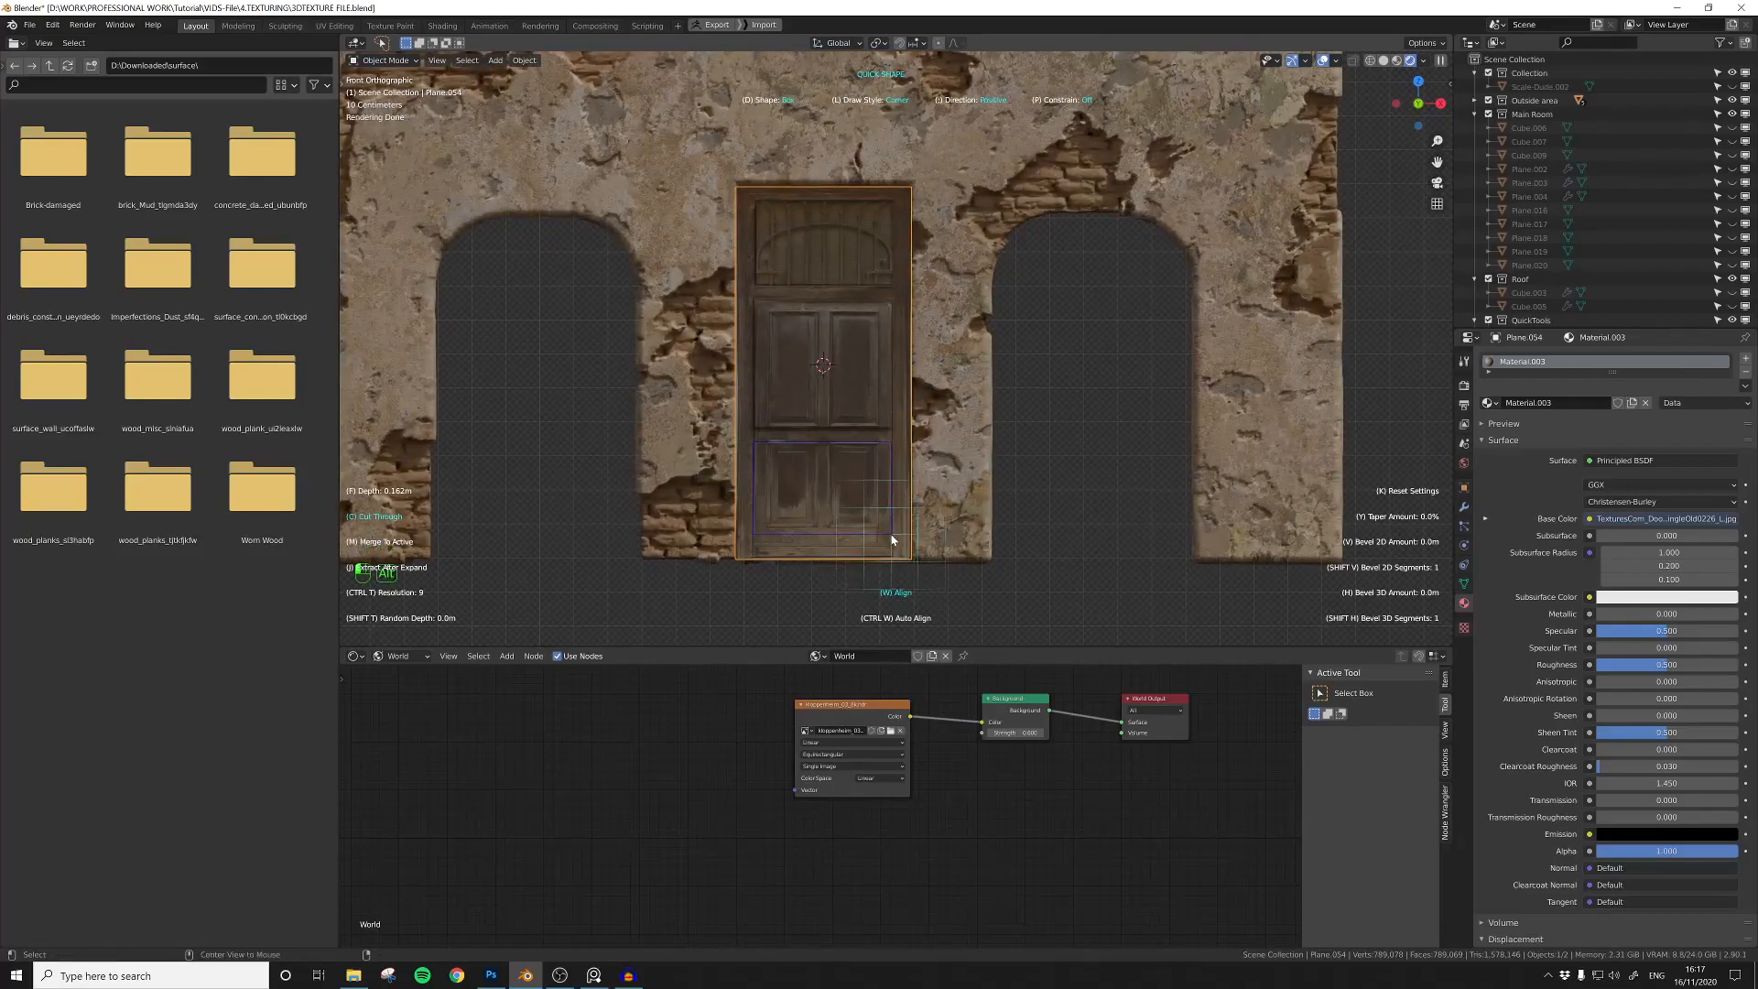
alt+drag(892, 549, 893, 549)
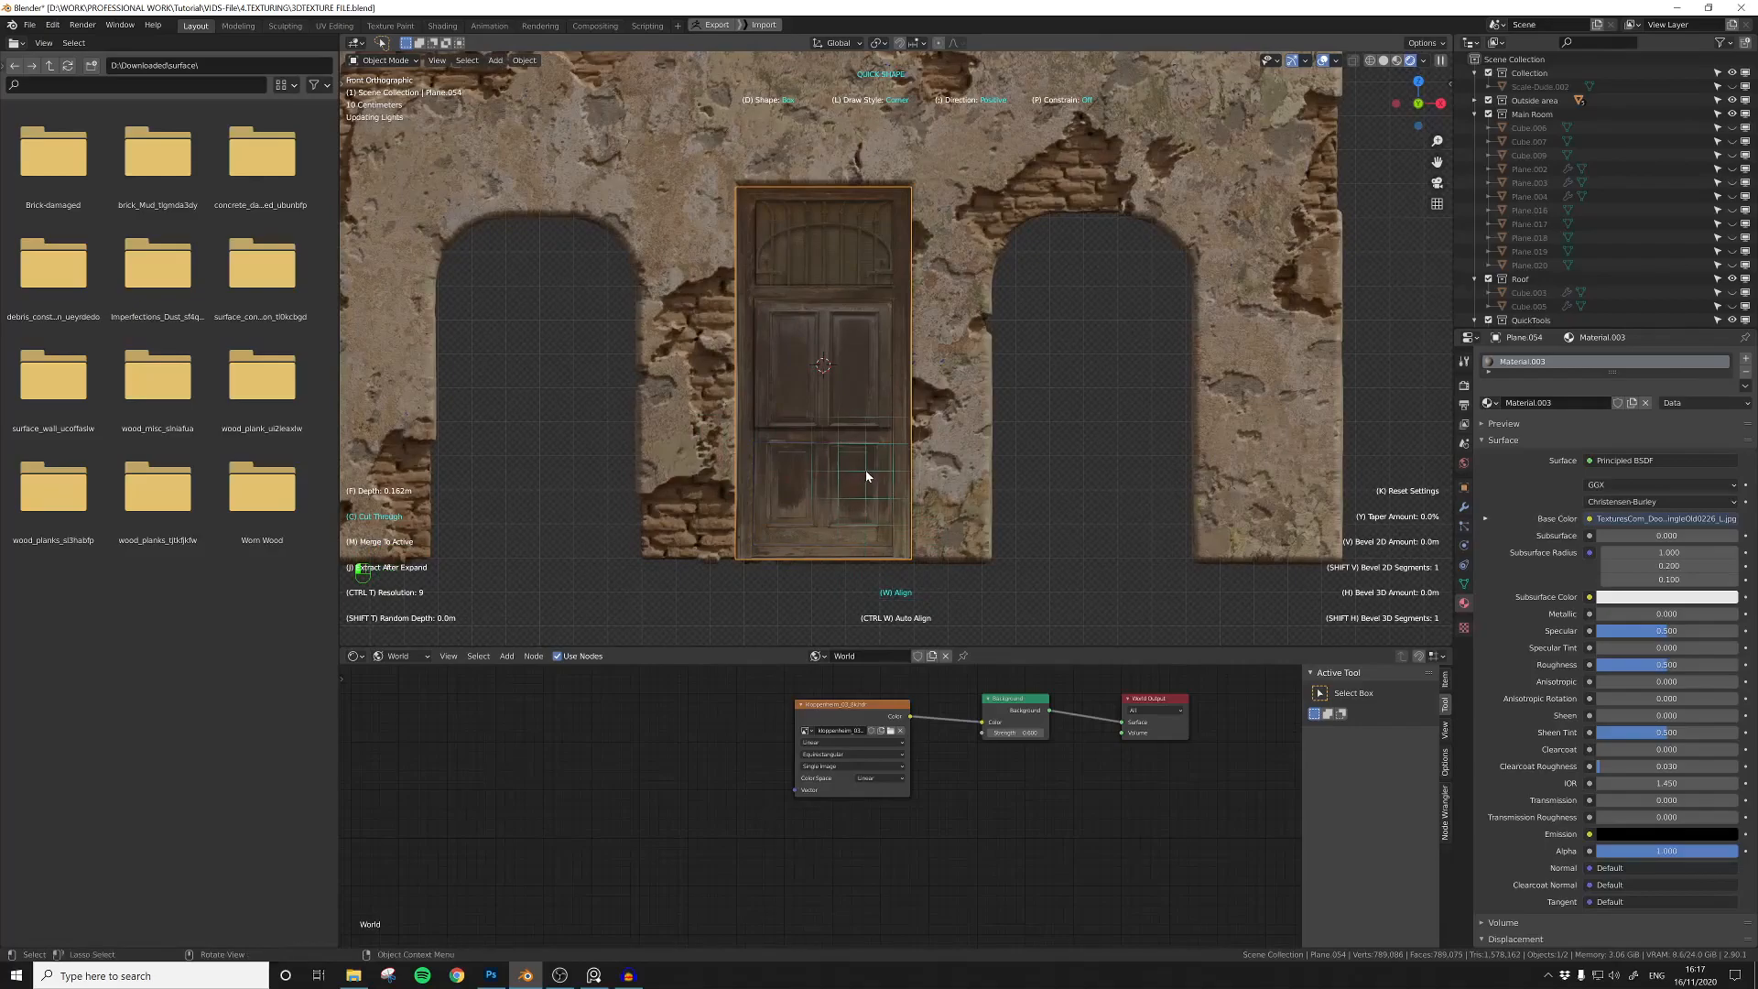
Step: Rotate the door plane 180° about the Z axis and return to the front view
middle_drag(844, 457, 656, 483)
text(rz180)
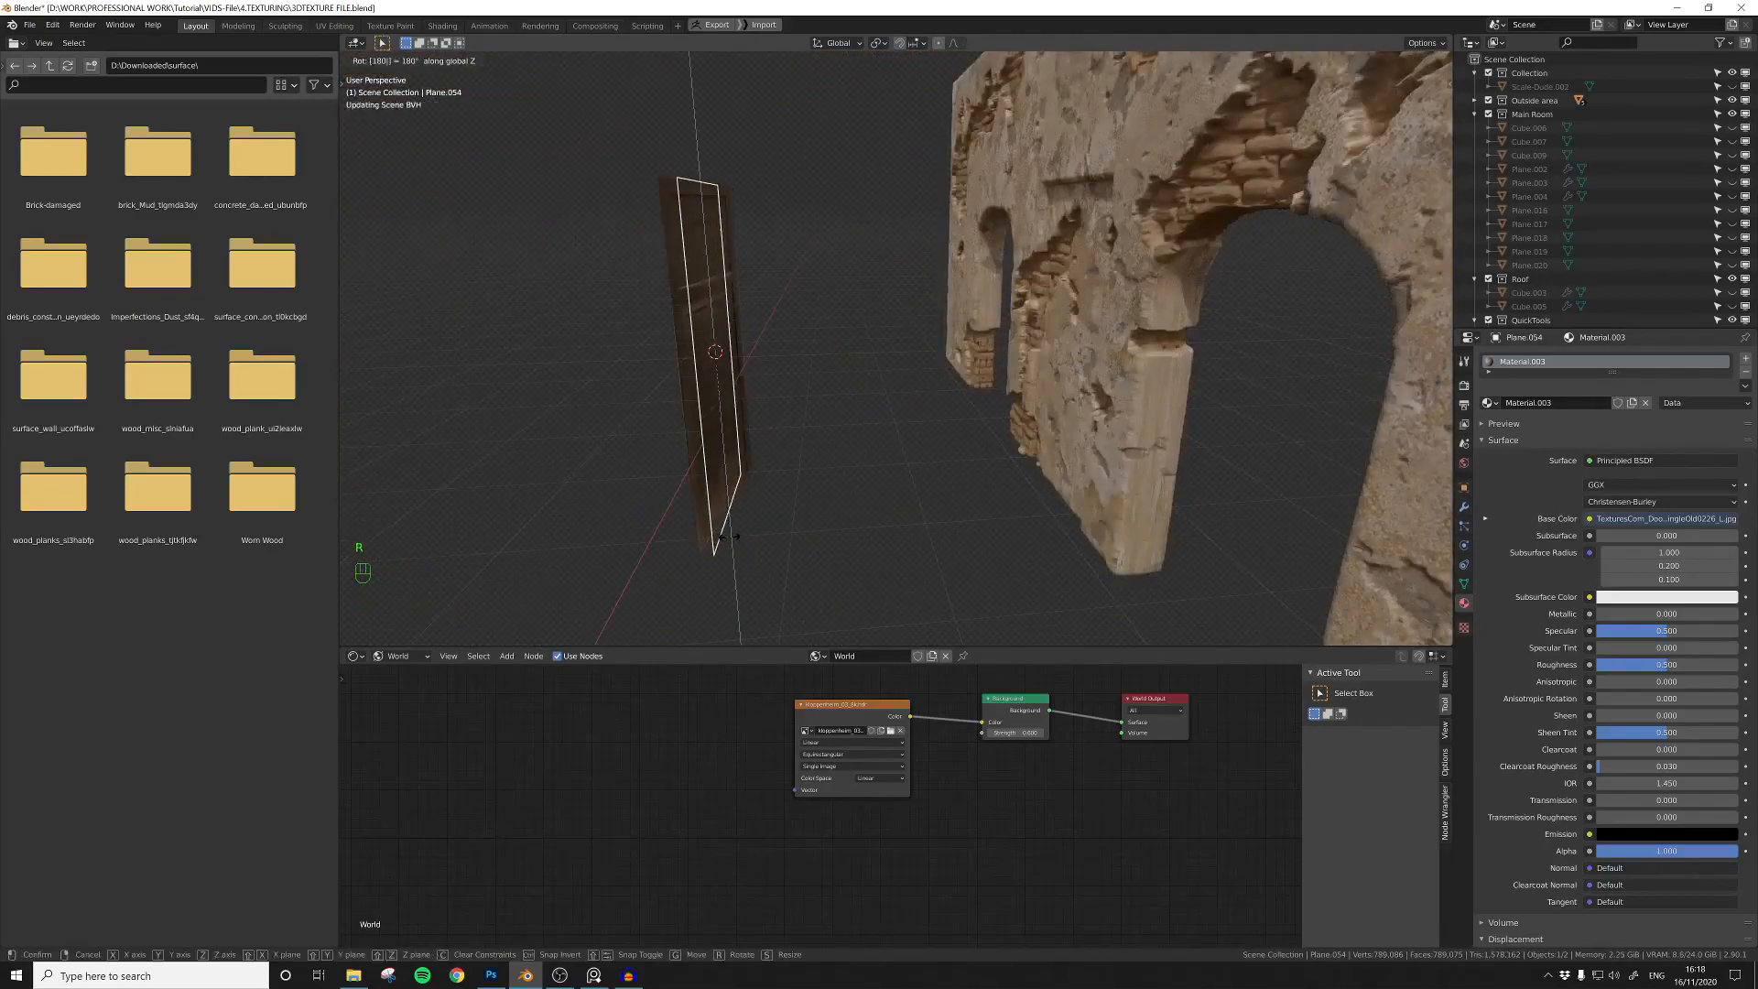
key(Return)
key(KP_1)
key(Tab)
Step: Cut a rectangle around each of the four recessed door panels in Edit Mode with Quick Shape
key(Tab)
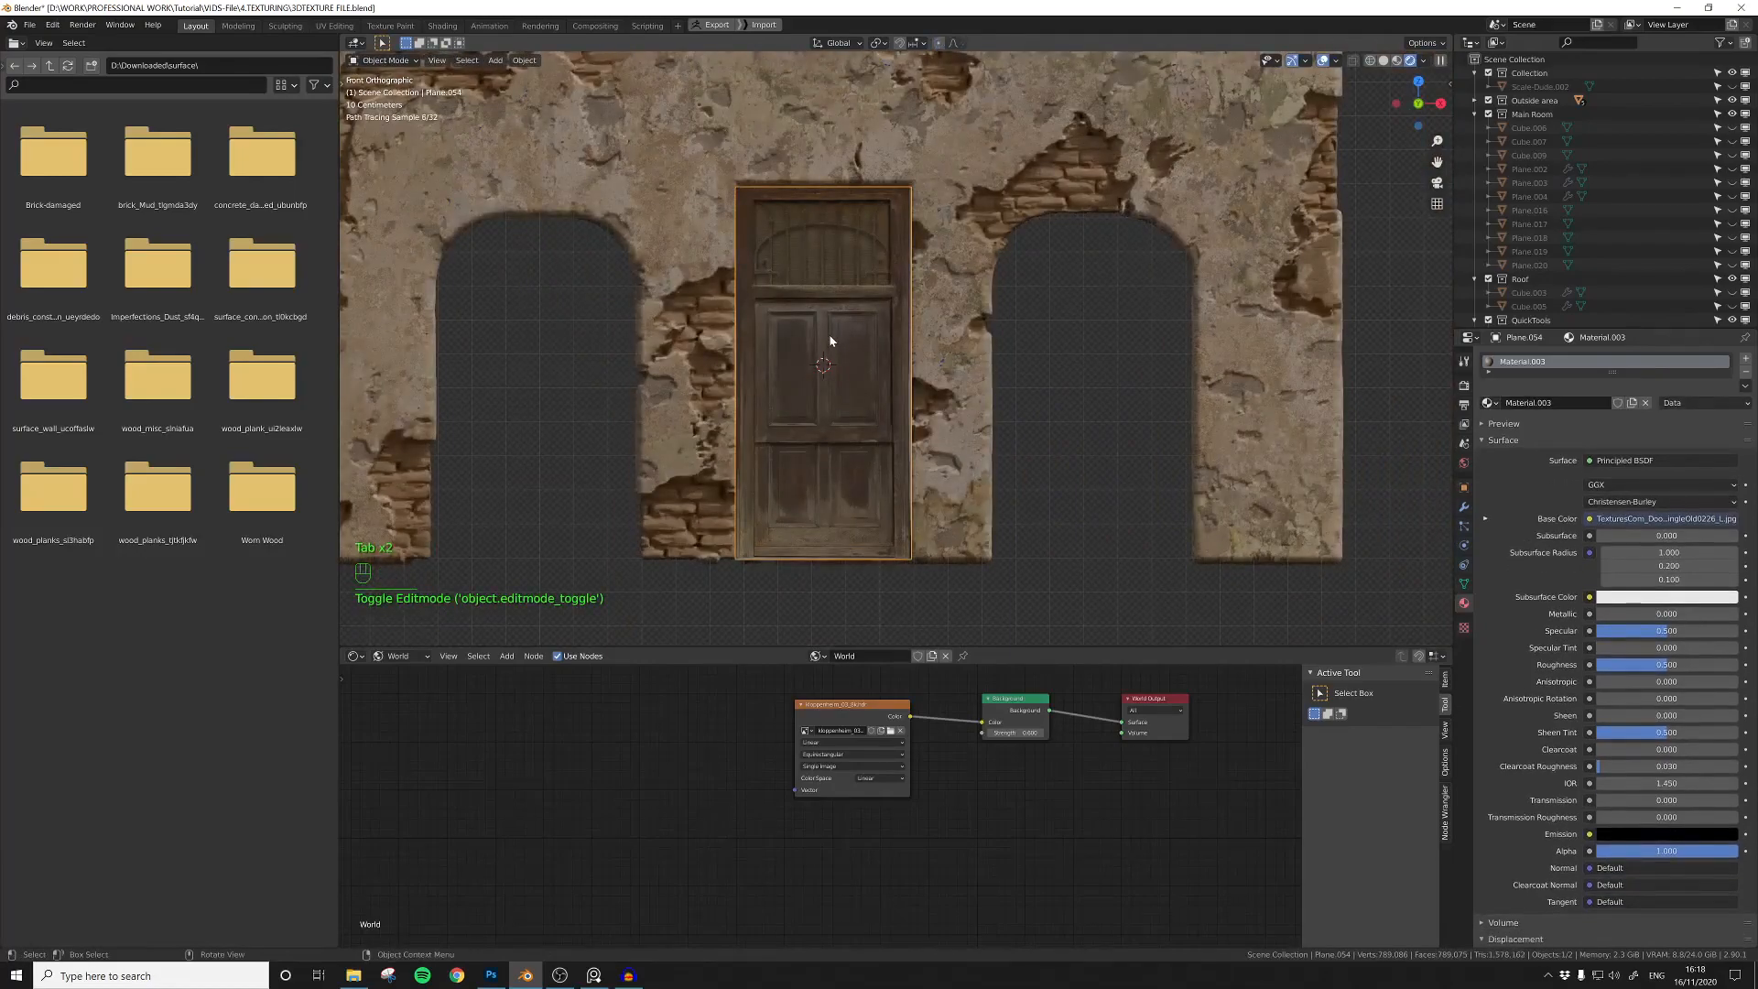
key(Tab)
key(a)
key(a)
key(a)
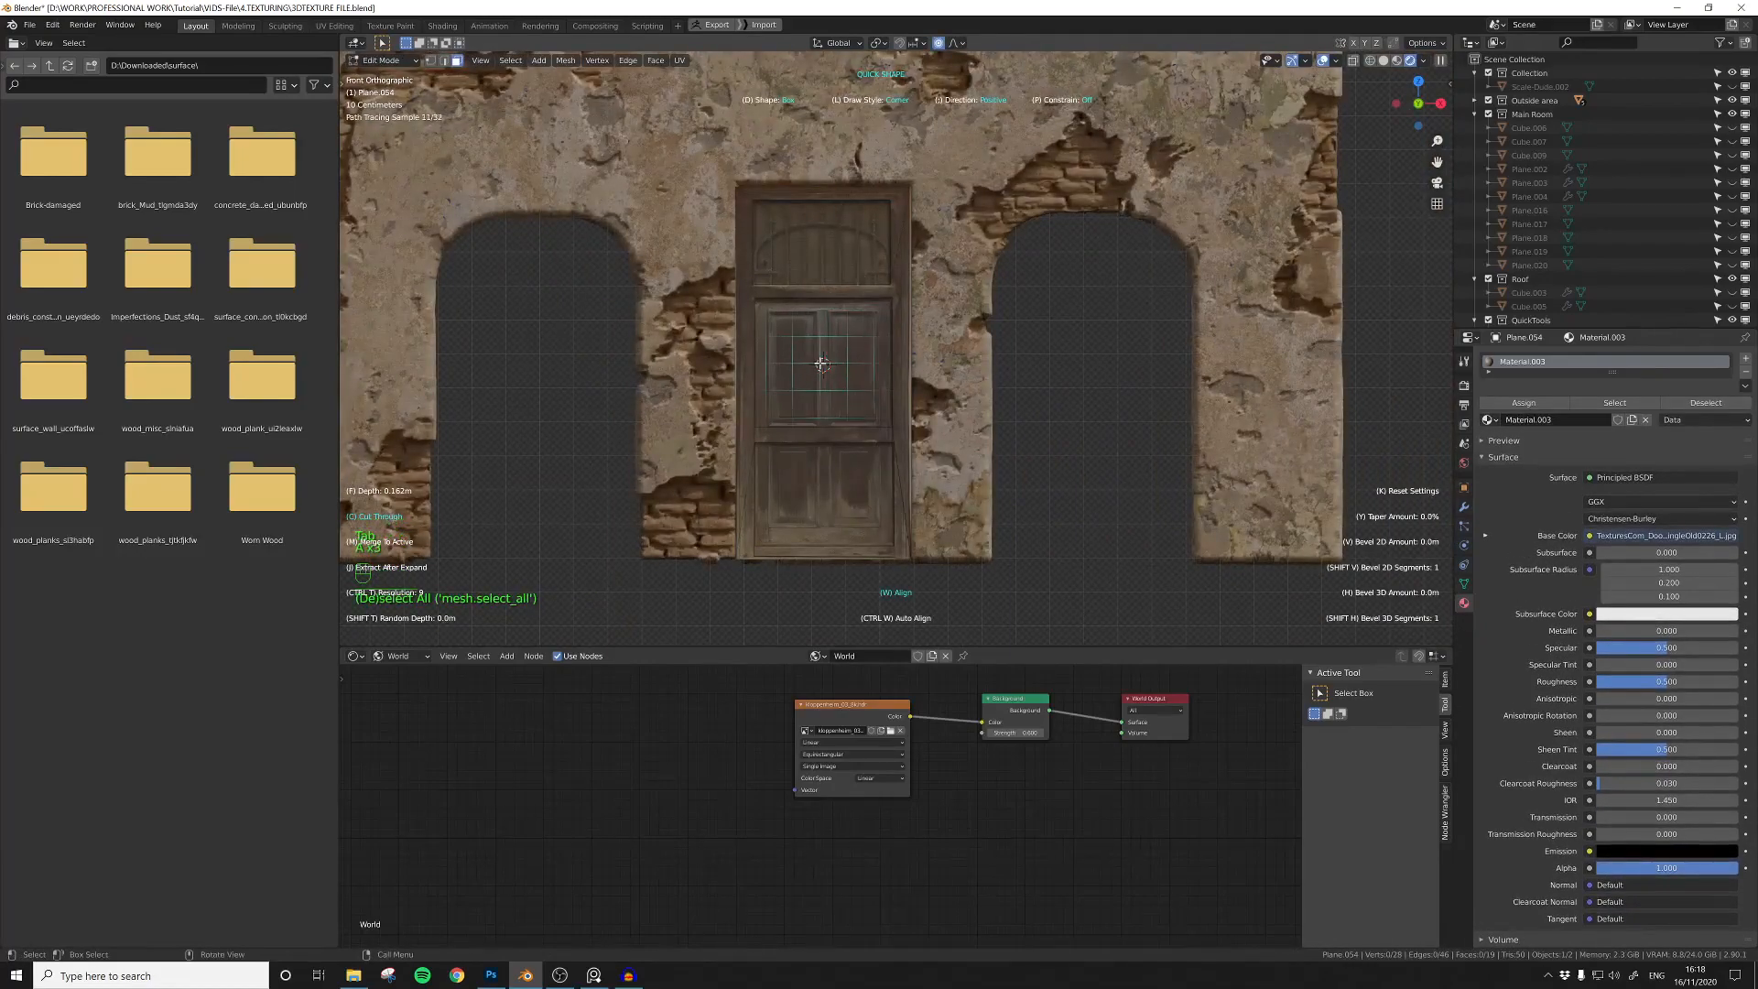
alt+drag(768, 313, 817, 425)
alt+drag(828, 313, 877, 424)
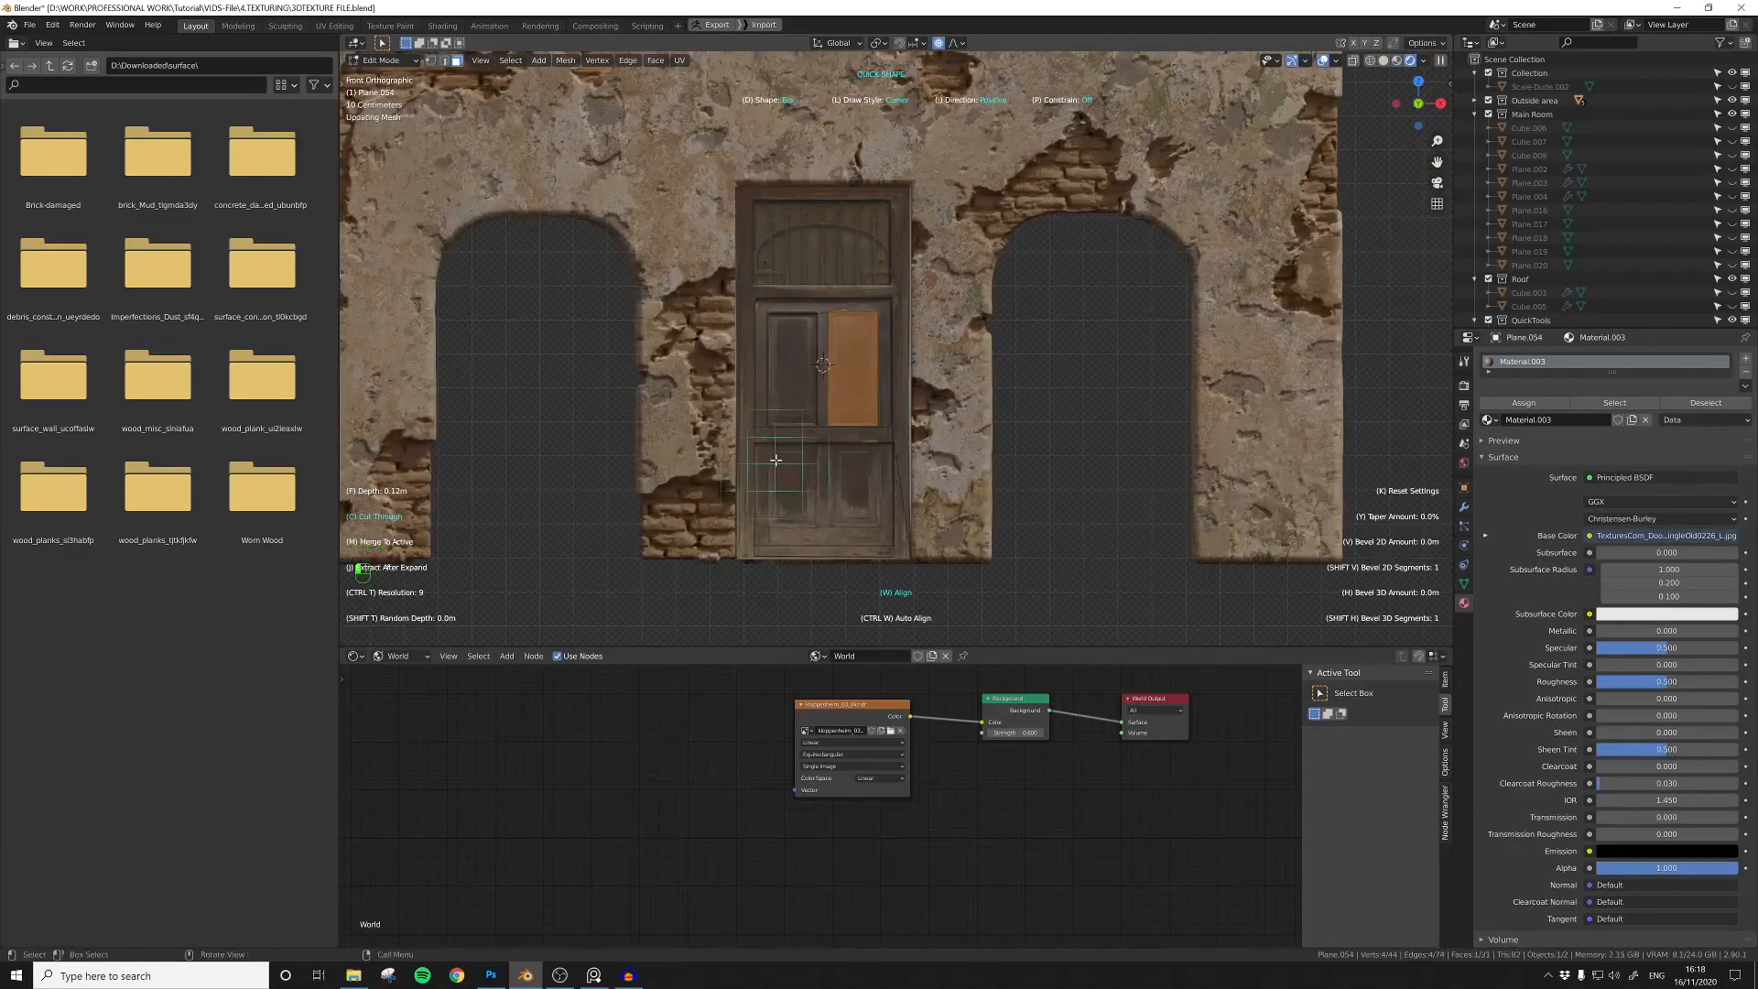
alt+drag(819, 527, 878, 526)
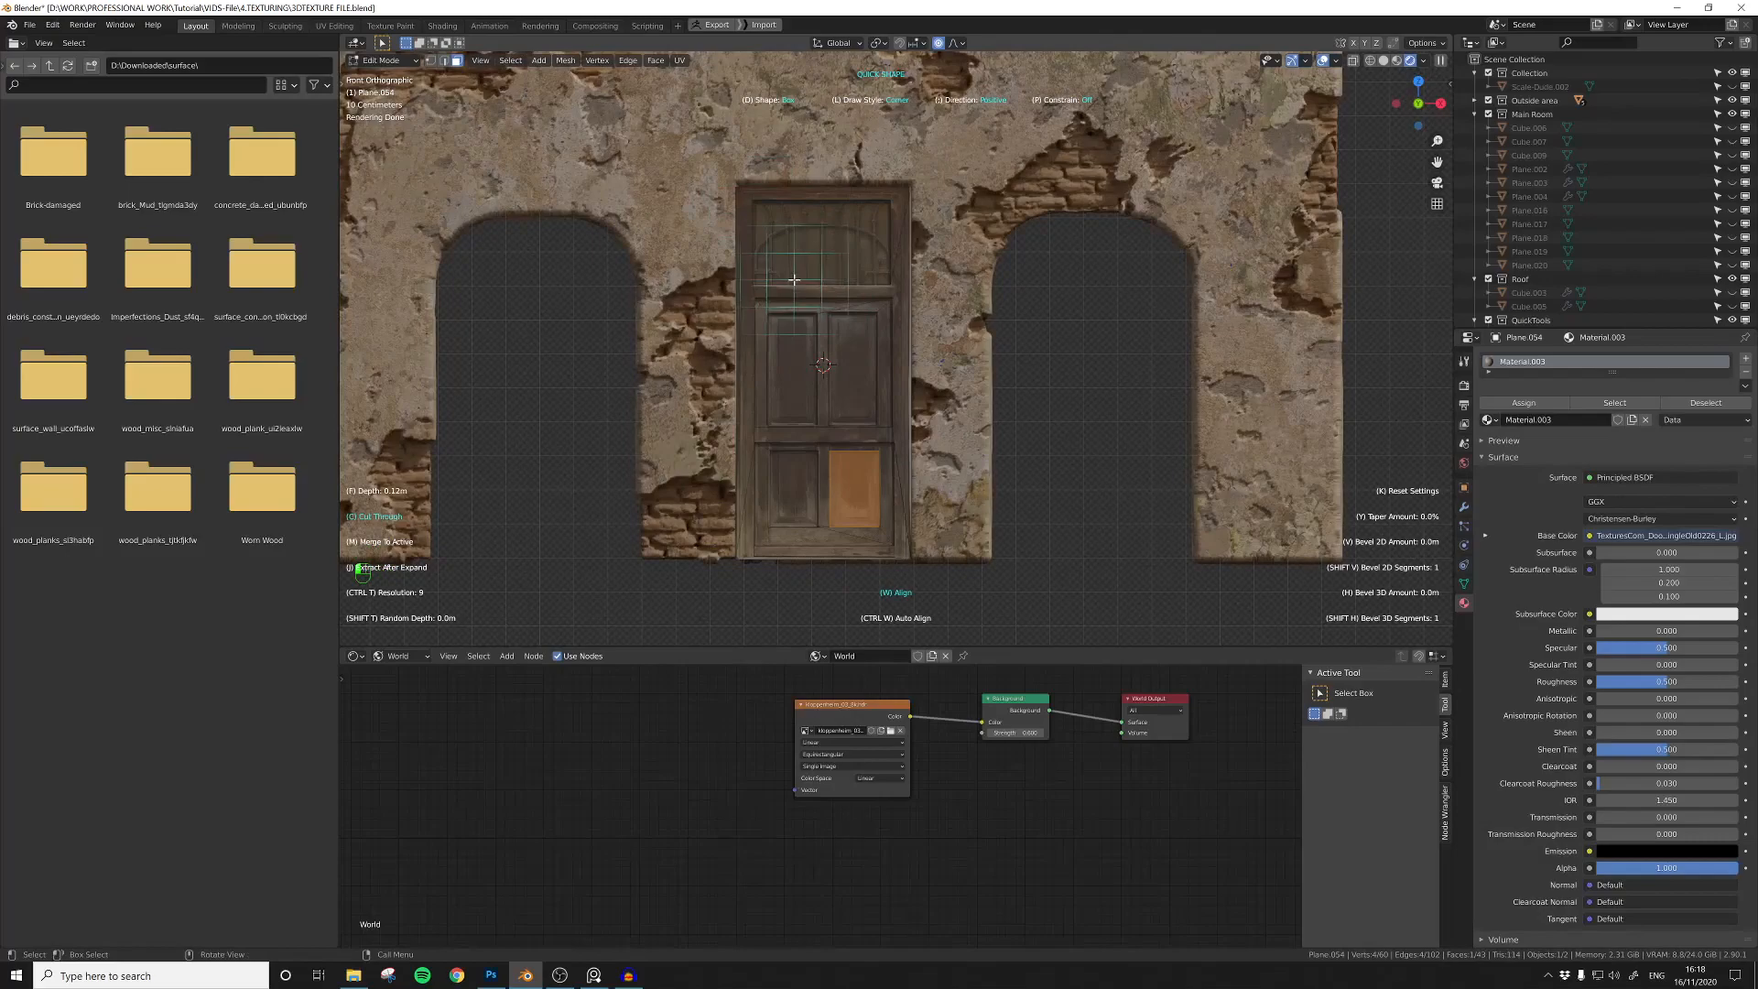
Step: Move the upper door section's UVs down onto the lower pair of panels in the door photo and scale them in the UV Editor
key(Escape)
key(Tab)
click(820, 260)
click(357, 656)
click(387, 739)
scroll(797, 780, down, 5)
scroll(797, 780, down, 2)
middle_drag(902, 789, 849, 792)
key(g)
key(y)
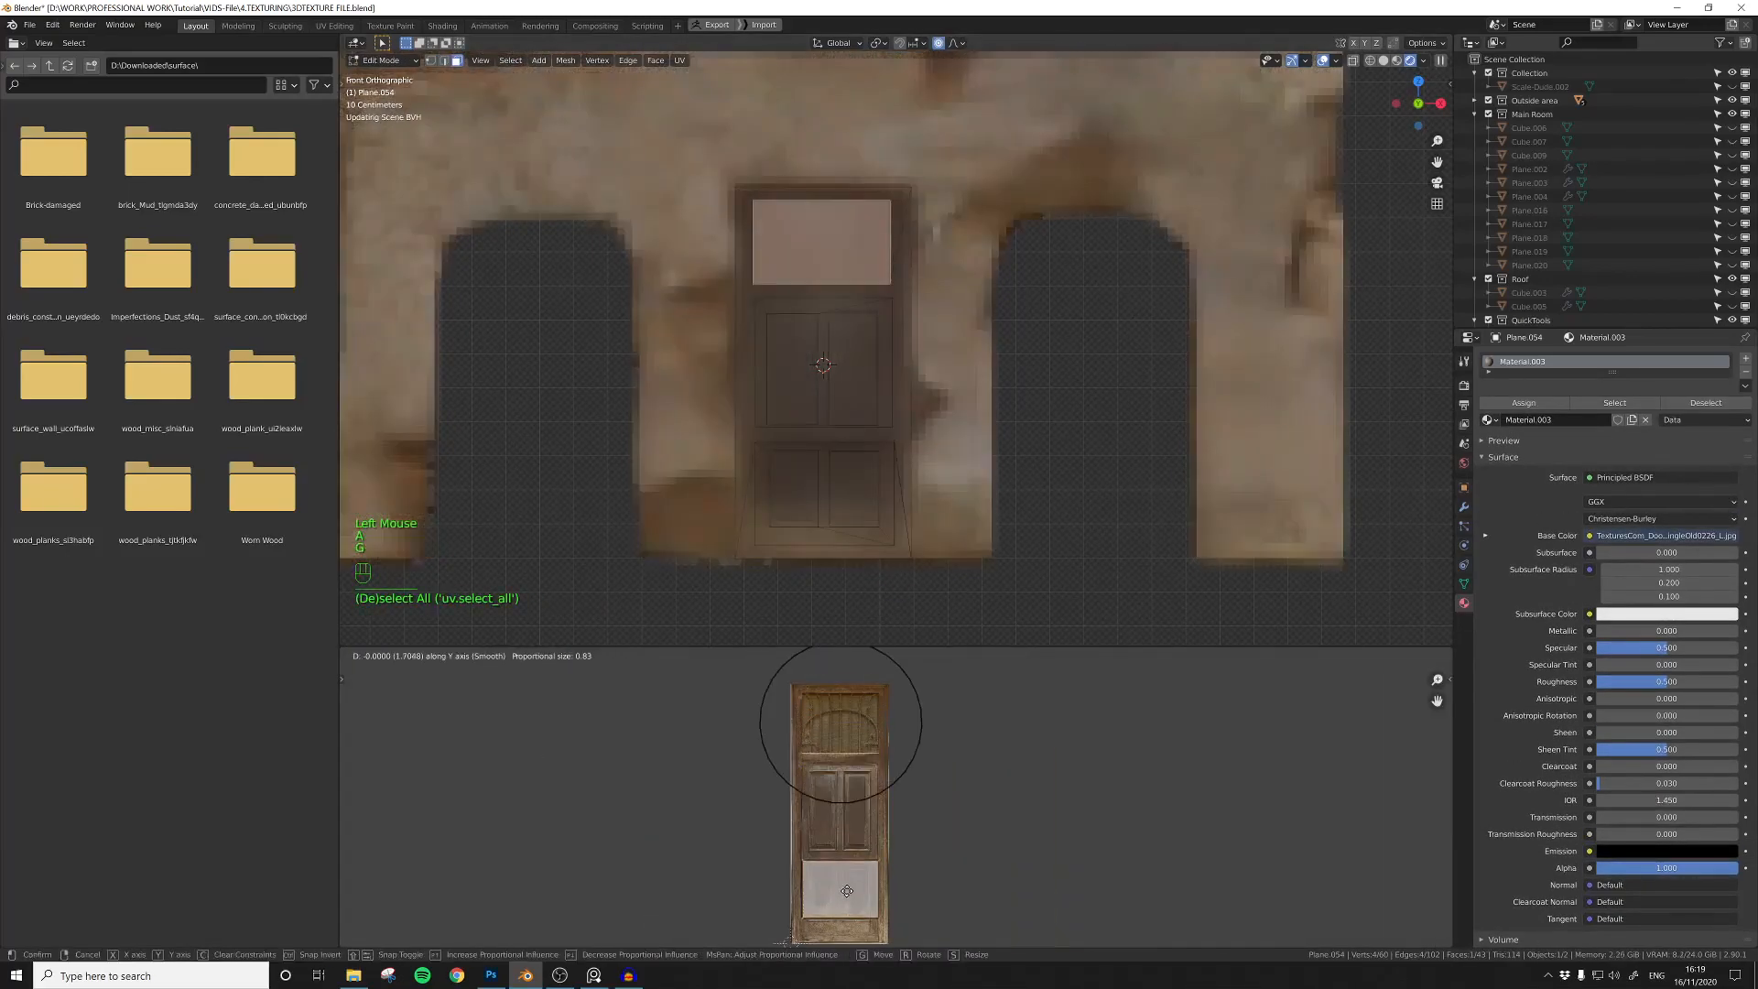
click(929, 898)
key(s)
click(921, 902)
Step: Move the side edges of the upper section's UV face horizontally to match the width of the photo's lower panels
scroll(920, 903, up, 3)
shift+middle_drag(920, 904, 992, 741)
scroll(958, 764, up, 2)
click(946, 789)
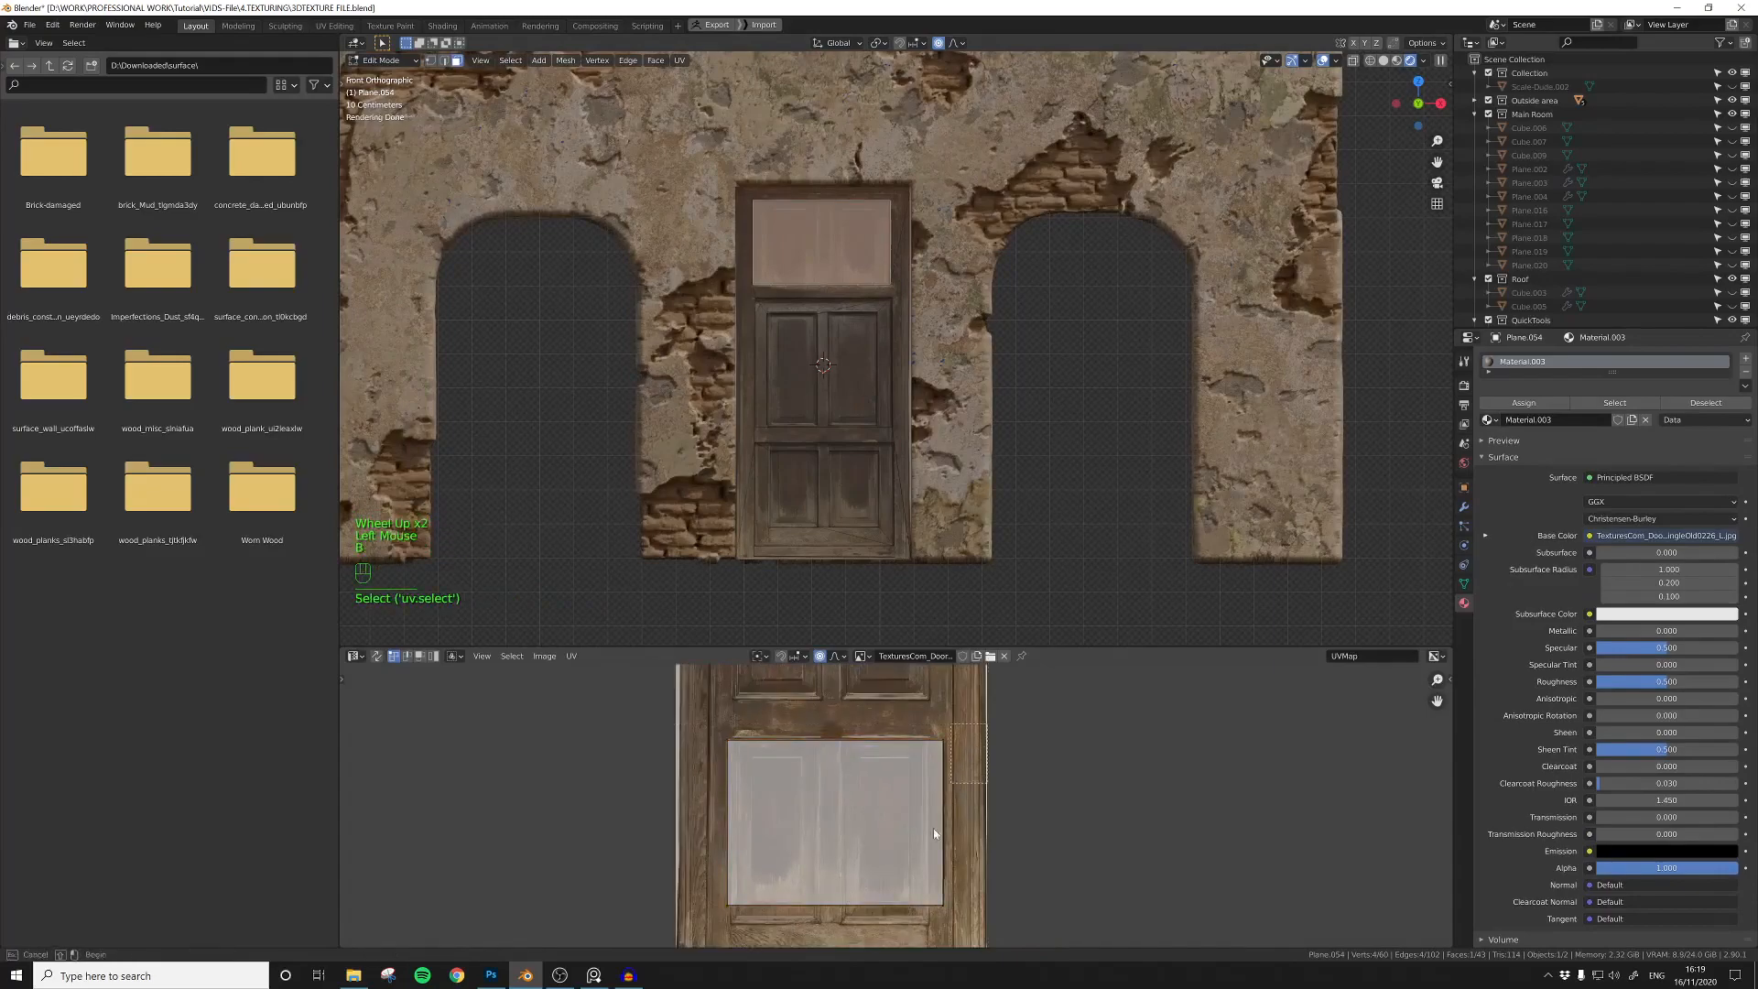
key(g)
click(931, 789)
key(b)
key(g)
key(x)
drag(708, 726, 932, 918)
click(758, 856)
Step: Move the bottom and top edges of the same UV face vertically to match the height of the photo's lower panels
scroll(961, 899, down, 1)
key(b)
key(g)
key(y)
click(940, 909)
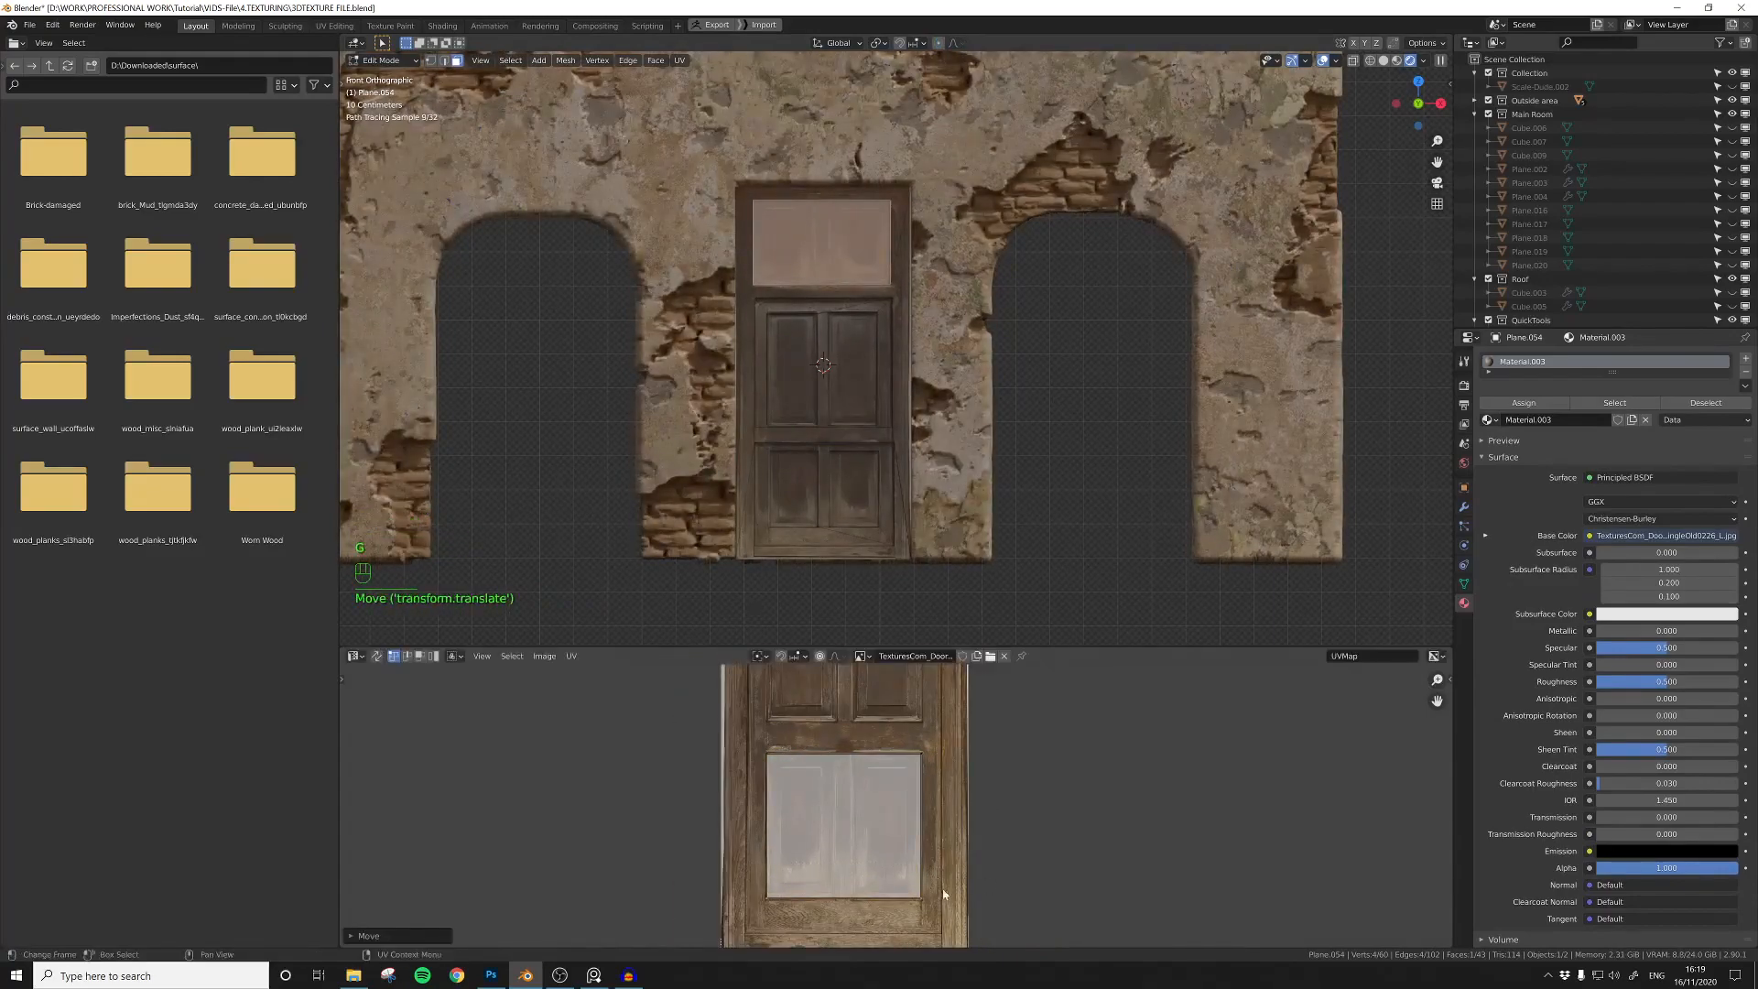
key(b)
drag(939, 729, 731, 768)
key(g)
key(y)
click(853, 785)
Step: Cut a rectangle around each of the two panels in the door's upper section with Quick Shape
click(852, 255)
key(shift+f)
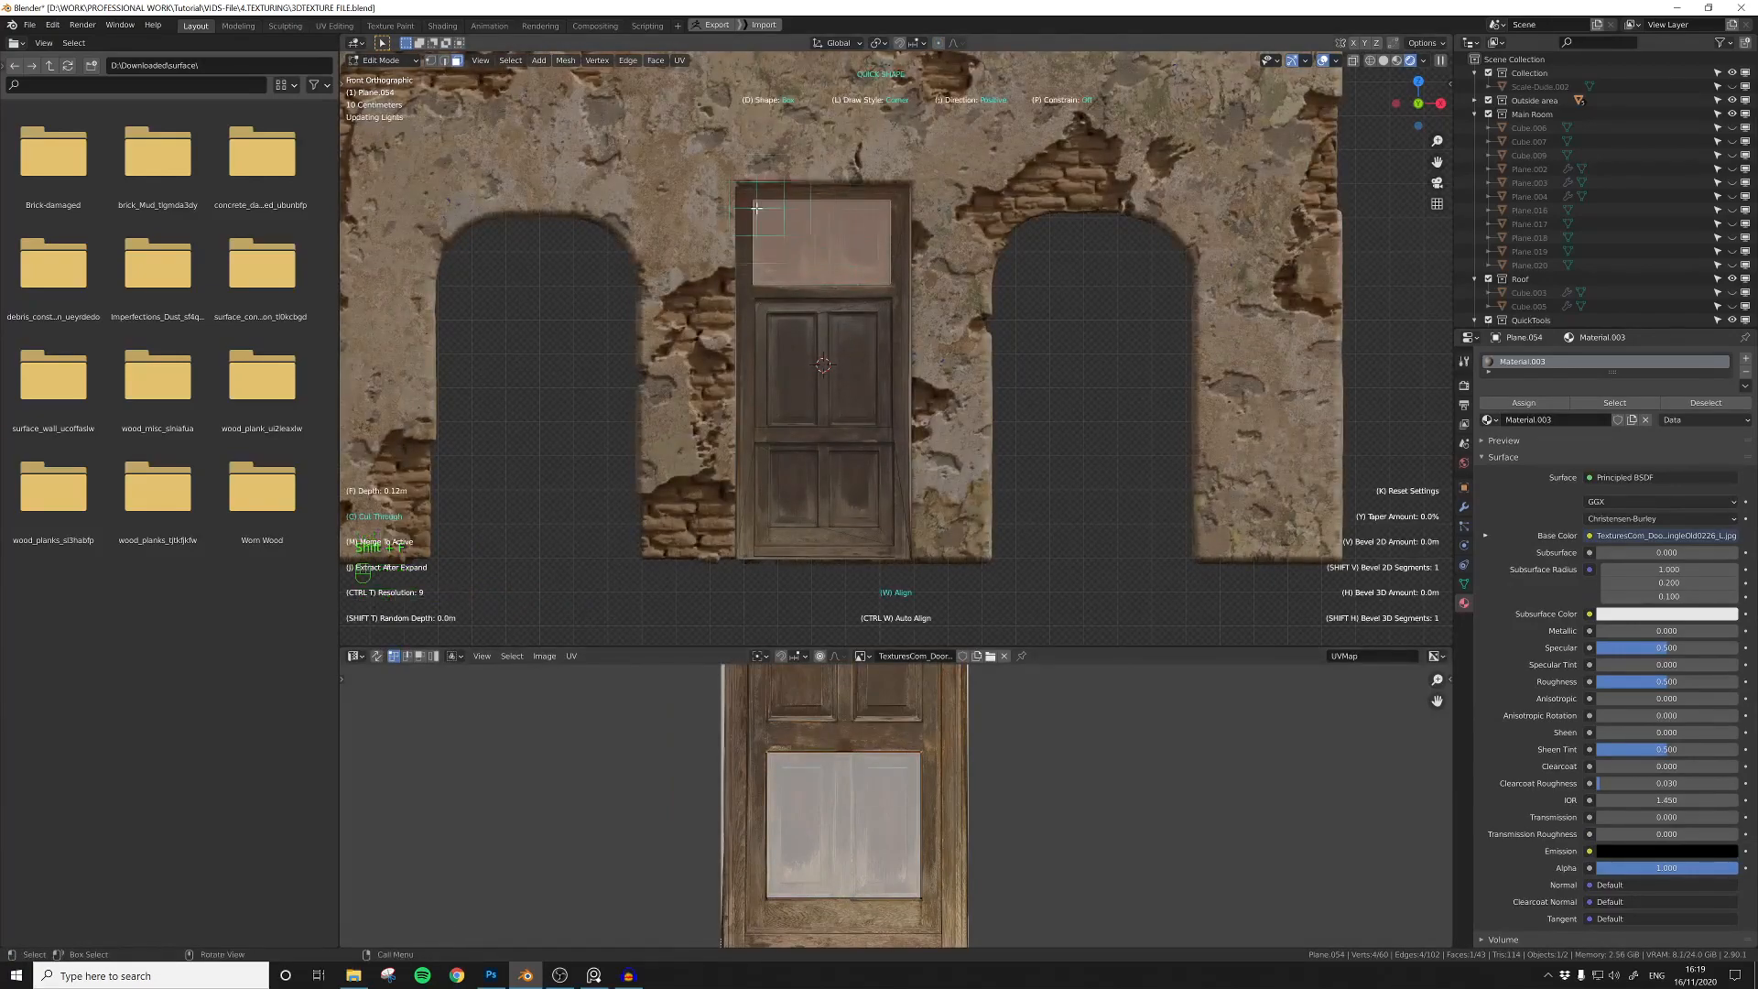
key(alt+Escape)
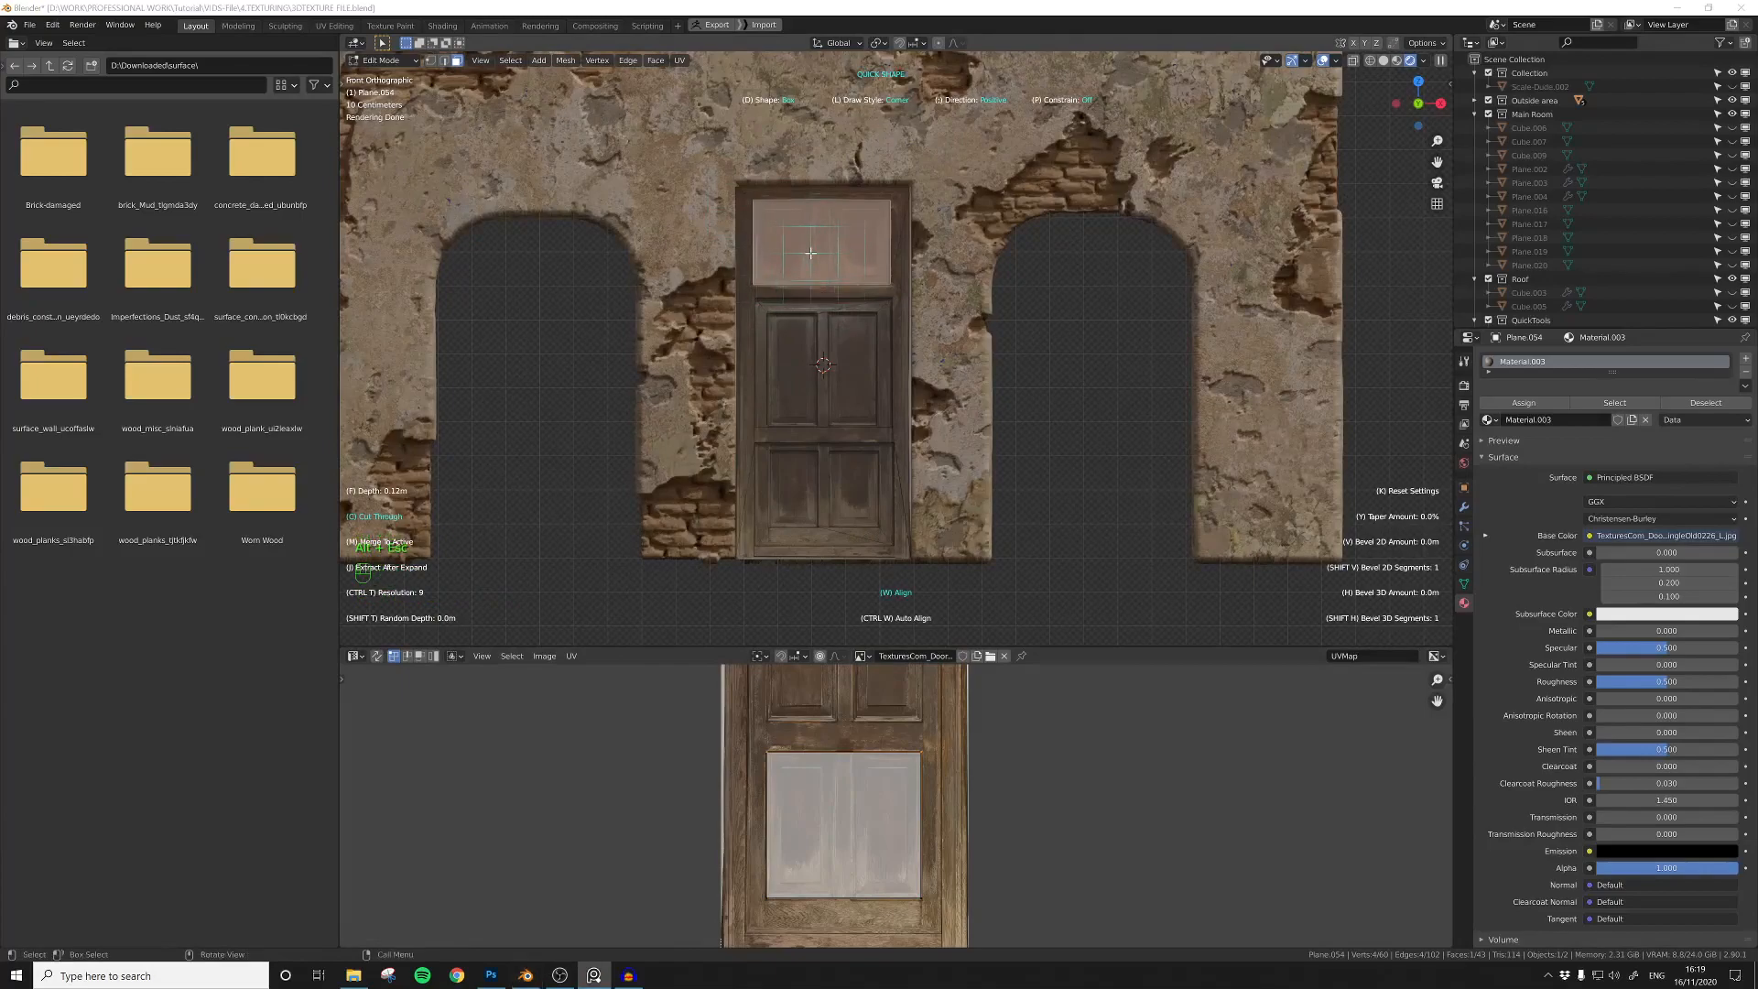
click(783, 253)
alt+drag(802, 275, 879, 277)
key(Escape)
Step: Select the two lower door panels and align their UVs with the lower panels in the door photo
click(797, 476)
click(797, 479)
key(Tab)
click(796, 484)
shift+click(852, 491)
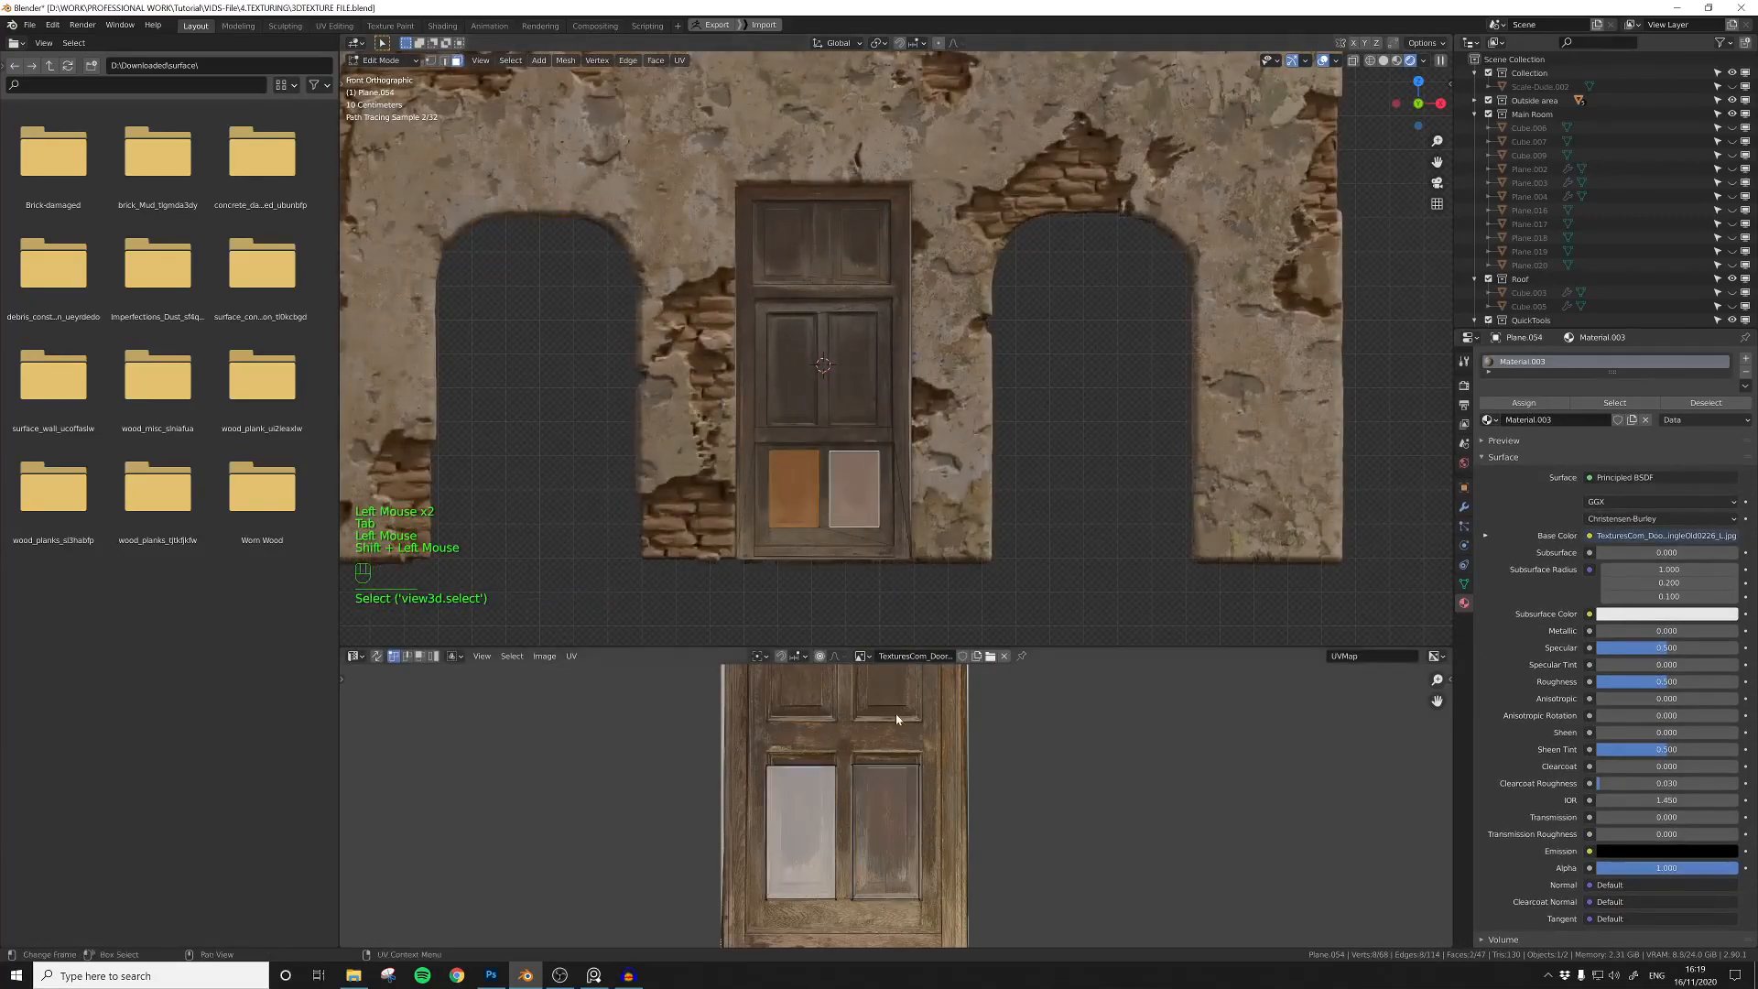
key(a)
key(g)
click(889, 789)
click(901, 921)
key(b)
drag(723, 860, 937, 901)
key(g)
click(952, 905)
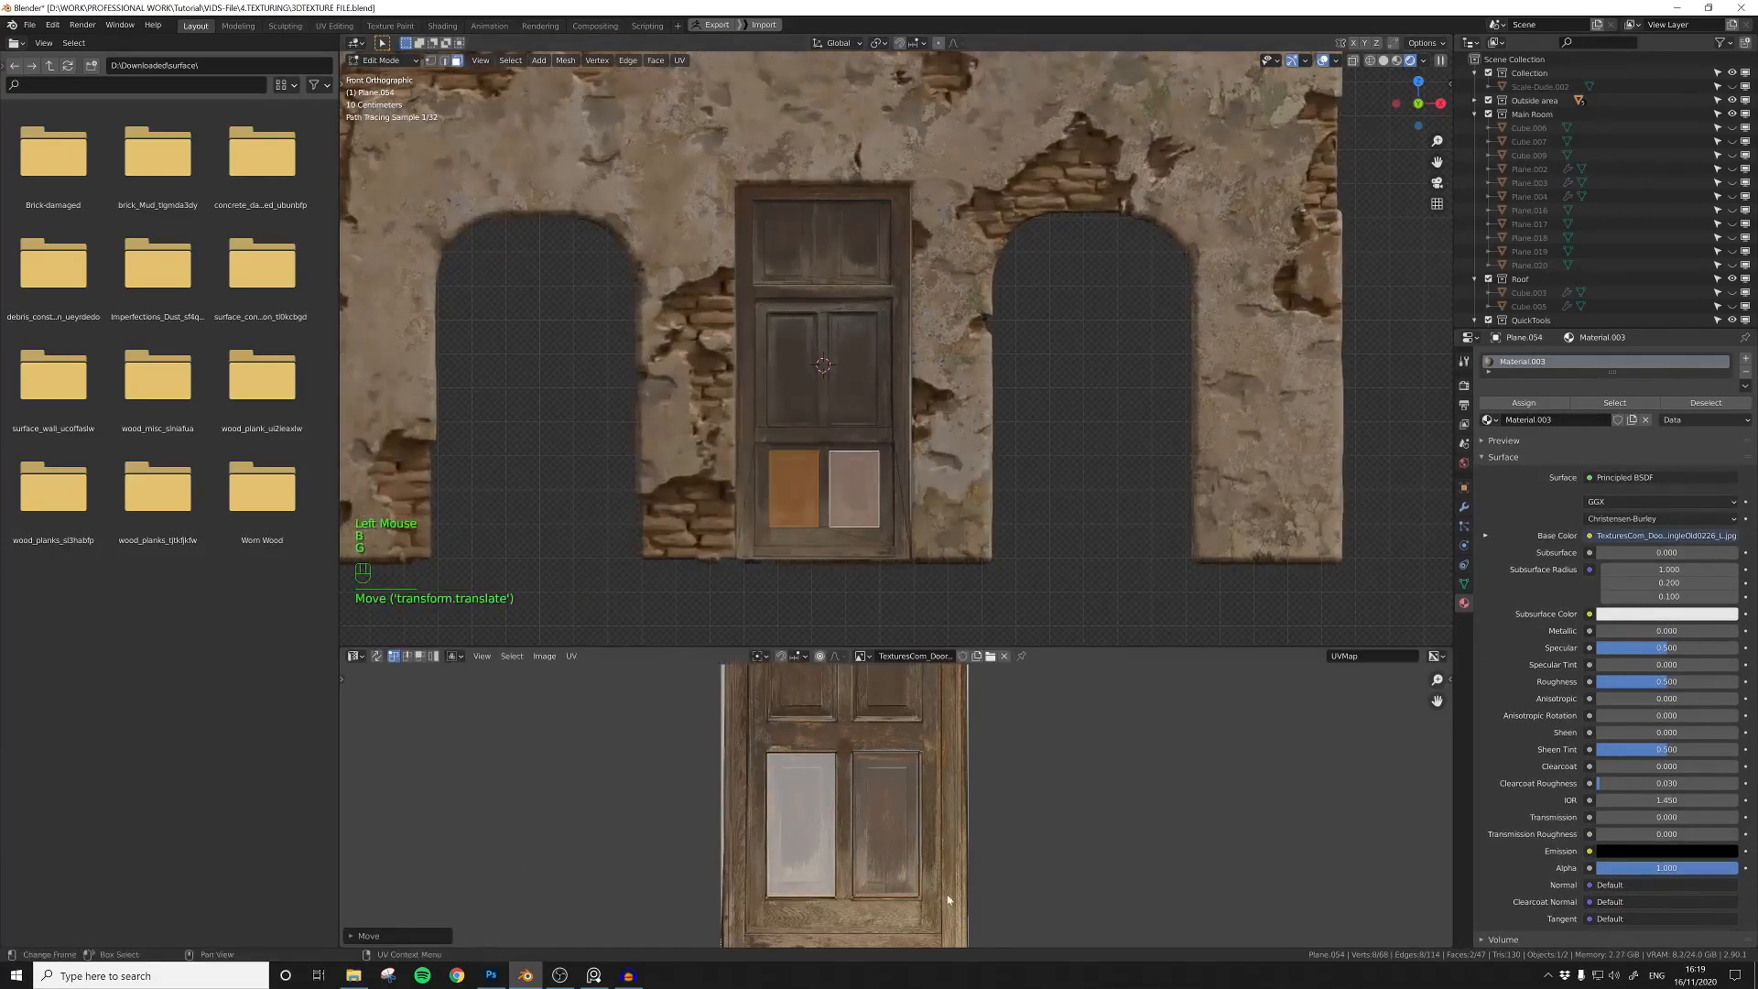
Step: Cut a smaller inner rectangle inside each of the lower and middle door panels with Quick Shape
alt+drag(782, 459, 811, 517)
alt+drag(839, 458, 872, 521)
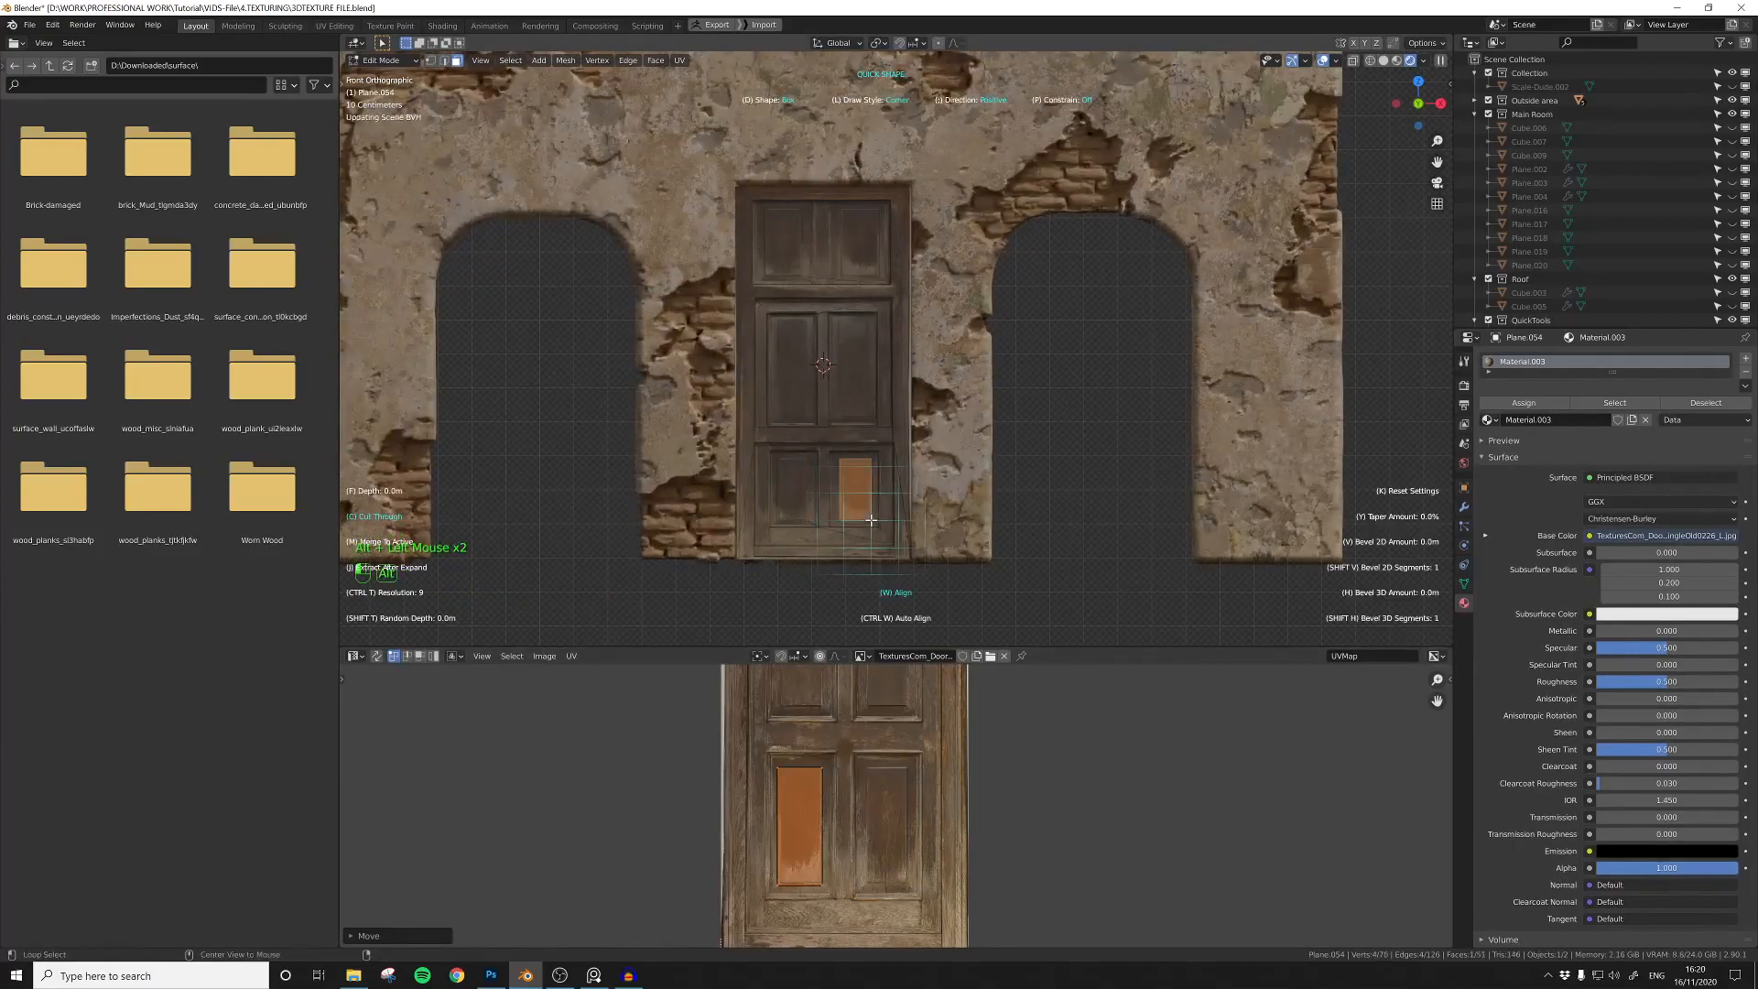
alt+drag(808, 418, 812, 420)
alt+drag(835, 321, 871, 420)
key(Tab)
Step: Extrude the door plane to give it thickness
middle_drag(758, 387, 879, 415)
scroll(898, 377, down, 2)
key(e)
click(887, 391)
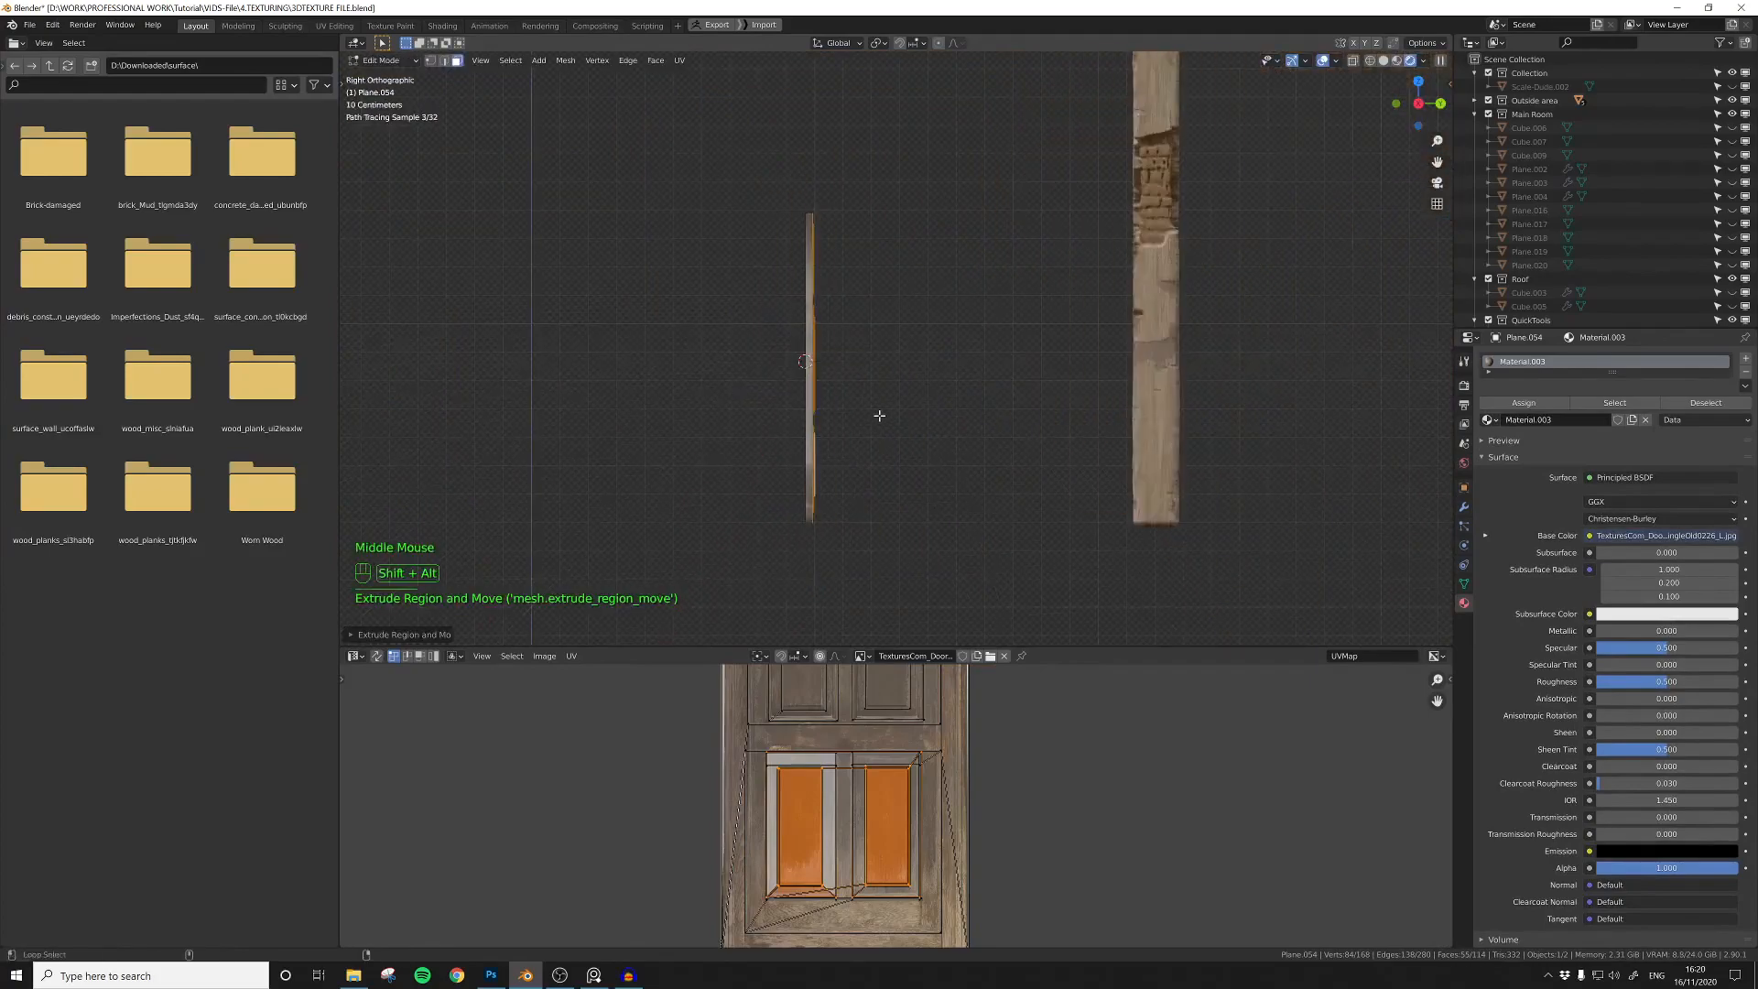
Step: Box-select the door's extruded side in the right view and scale it along the global X axis
double_click(878, 334)
key(b)
drag(921, 176, 819, 555)
key(s)
key(x)
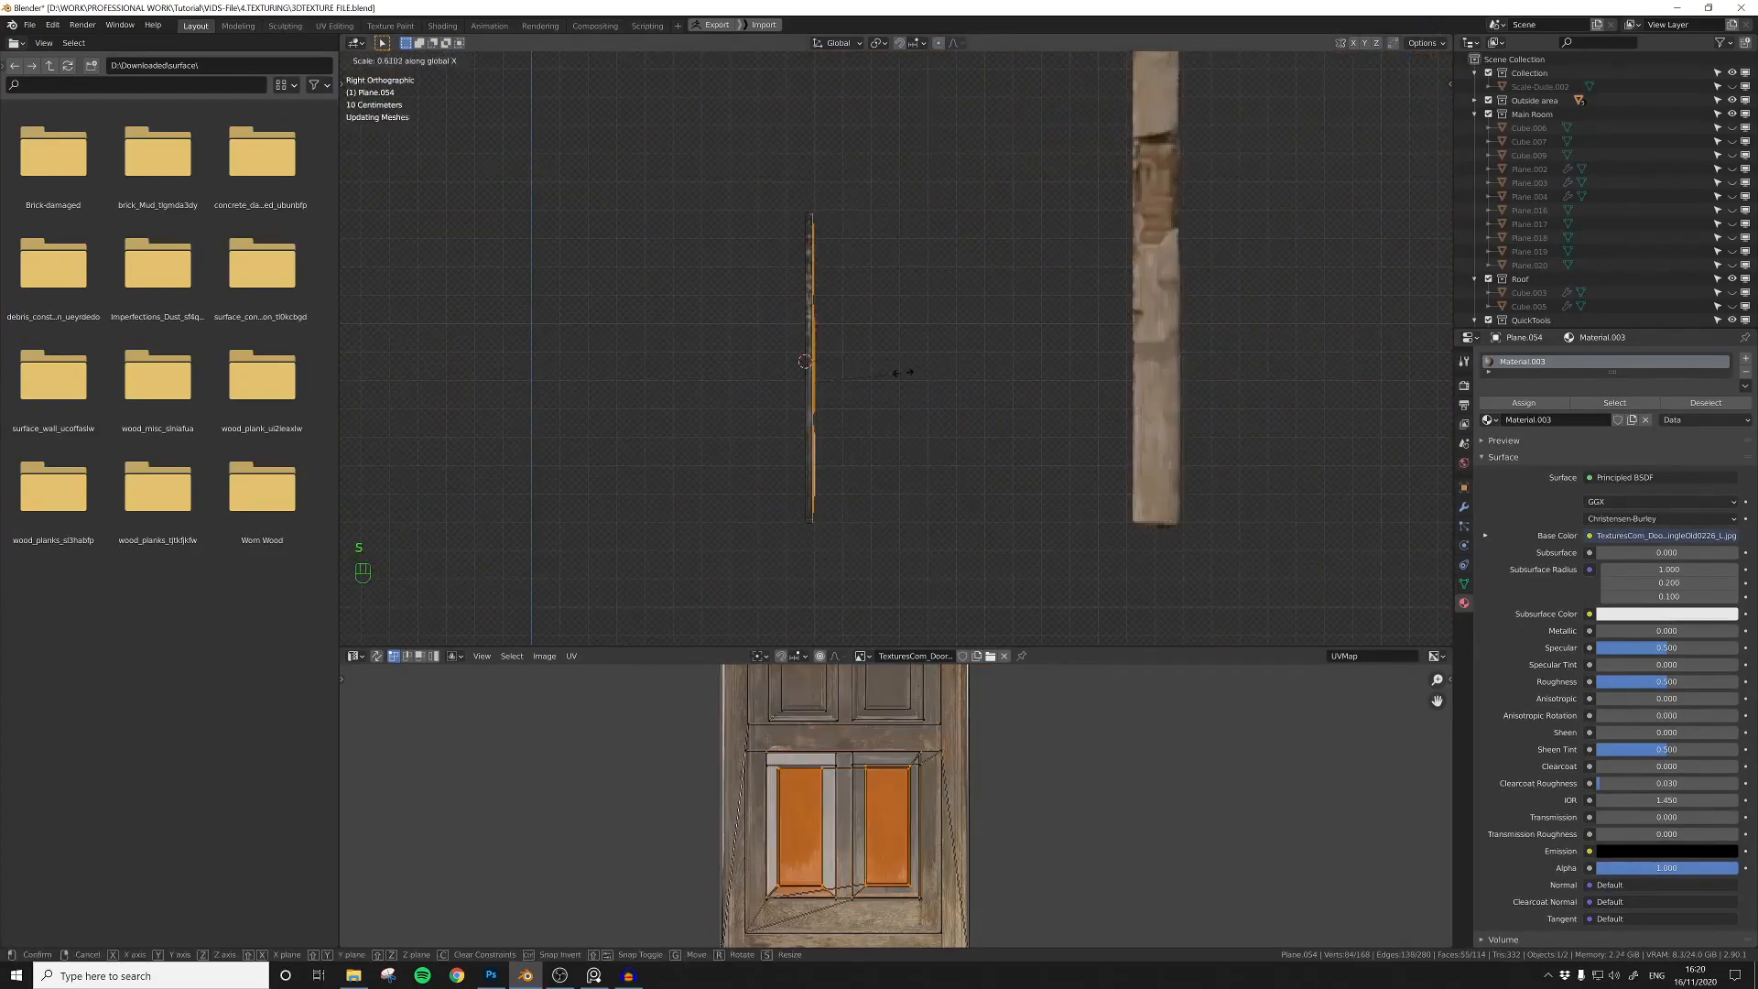
click(853, 377)
Step: Add a point light in front of the door and switch the UV Editor to the Shader Editor
key(Tab)
middle_drag(852, 377, 1080, 408)
shift+middle_drag(1080, 409, 825, 341)
scroll(884, 422, down, 2)
shift+right_click(825, 342)
key(shift+a)
click(903, 507)
middle_drag(998, 412, 916, 371)
key(g)
click(896, 391)
scroll(906, 375, up, 2)
middle_drag(902, 380, 860, 395)
click(356, 655)
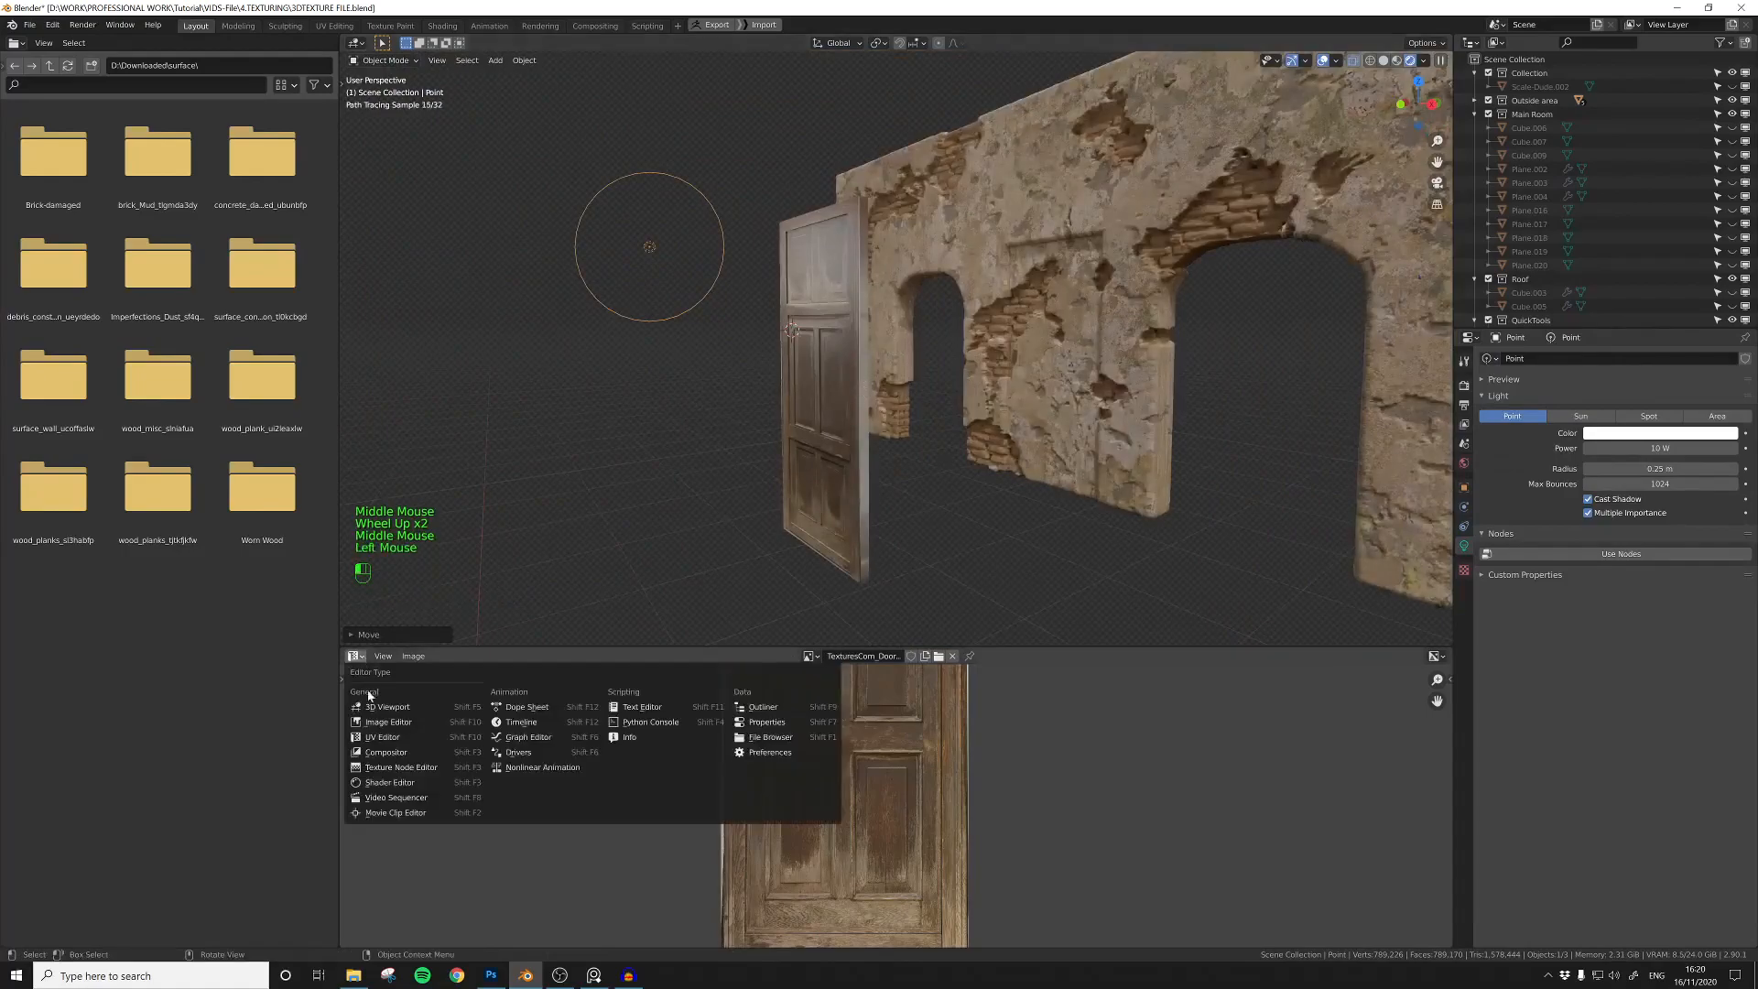
click(394, 782)
Step: Select all faces of the door's upper section in Edit Mode and extrude them inward
click(824, 384)
middle_drag(824, 385, 810, 237)
key(Tab)
shift+click(810, 236)
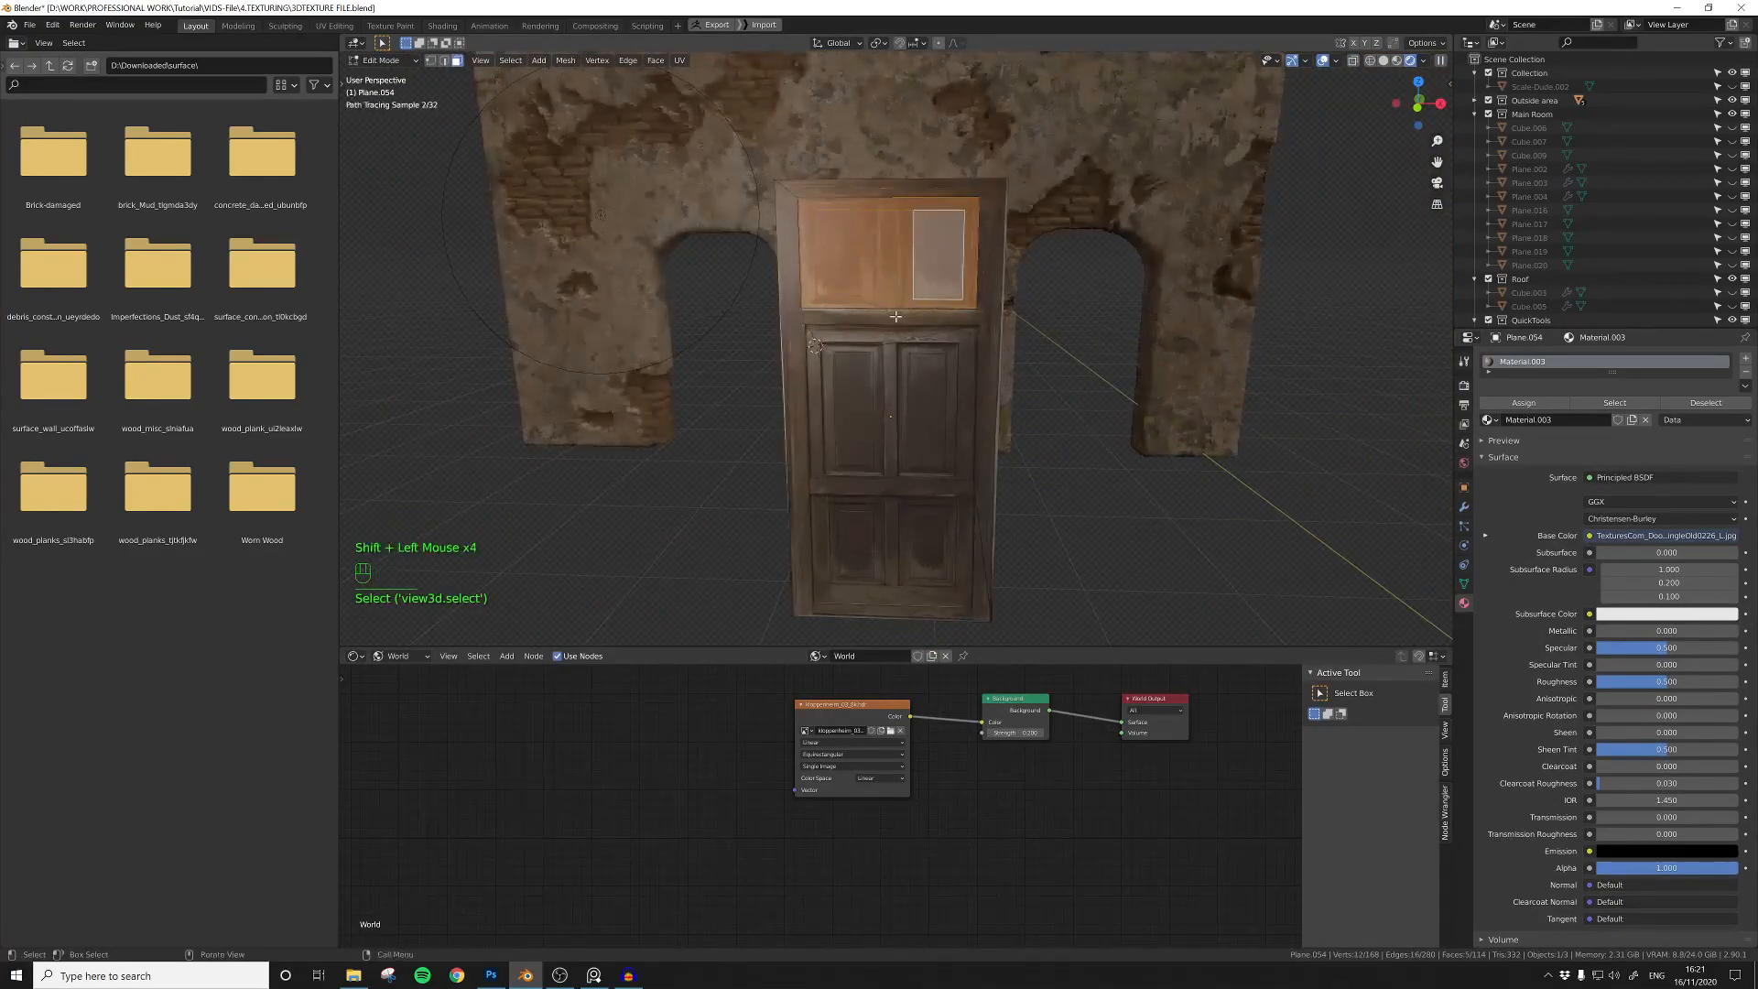
middle_drag(902, 311, 837, 255)
scroll(837, 255, up, 1)
key(e)
middle_drag(807, 333, 740, 311)
Step: Extrude the two inner panel faces of the door's upper section
click(904, 253)
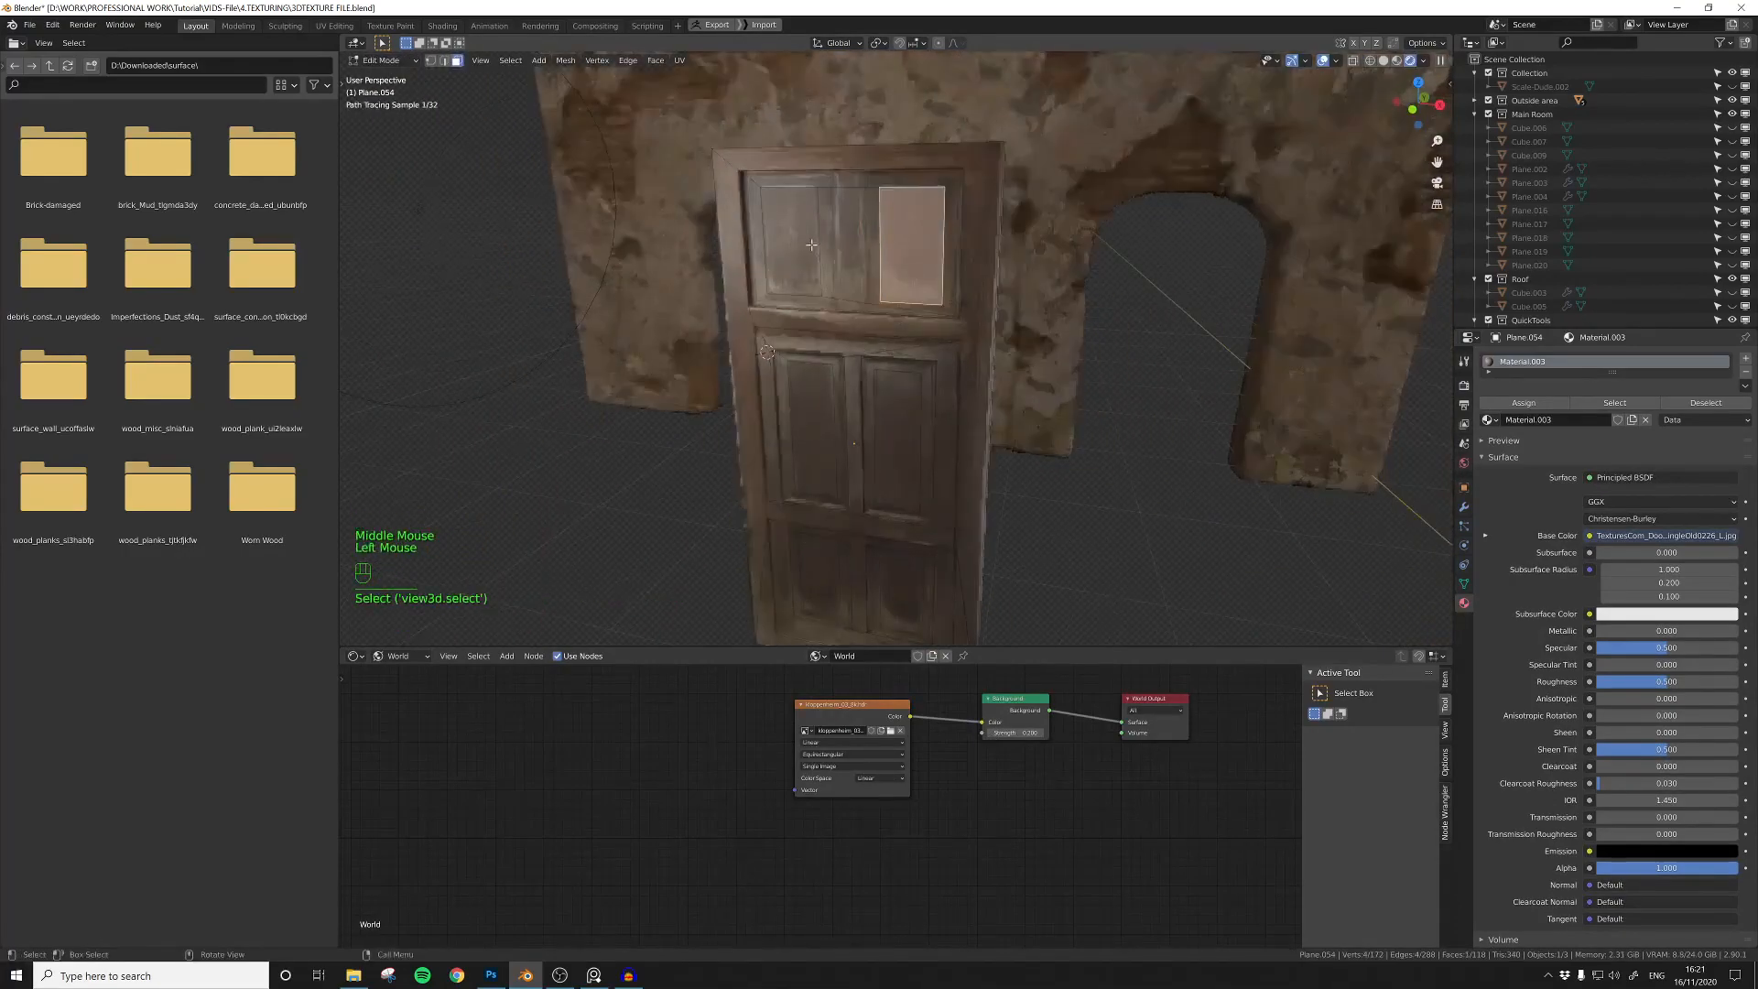
shift+click(799, 242)
middle_drag(798, 242, 866, 263)
middle_drag(962, 366, 911, 274)
middle_drag(912, 275, 937, 321)
click(965, 315)
Step: Select the faces around and inside the two panels of the door's middle section and extrude them inward
shift+click(873, 284)
shift+click(852, 234)
shift+click(834, 269)
shift+click(832, 248)
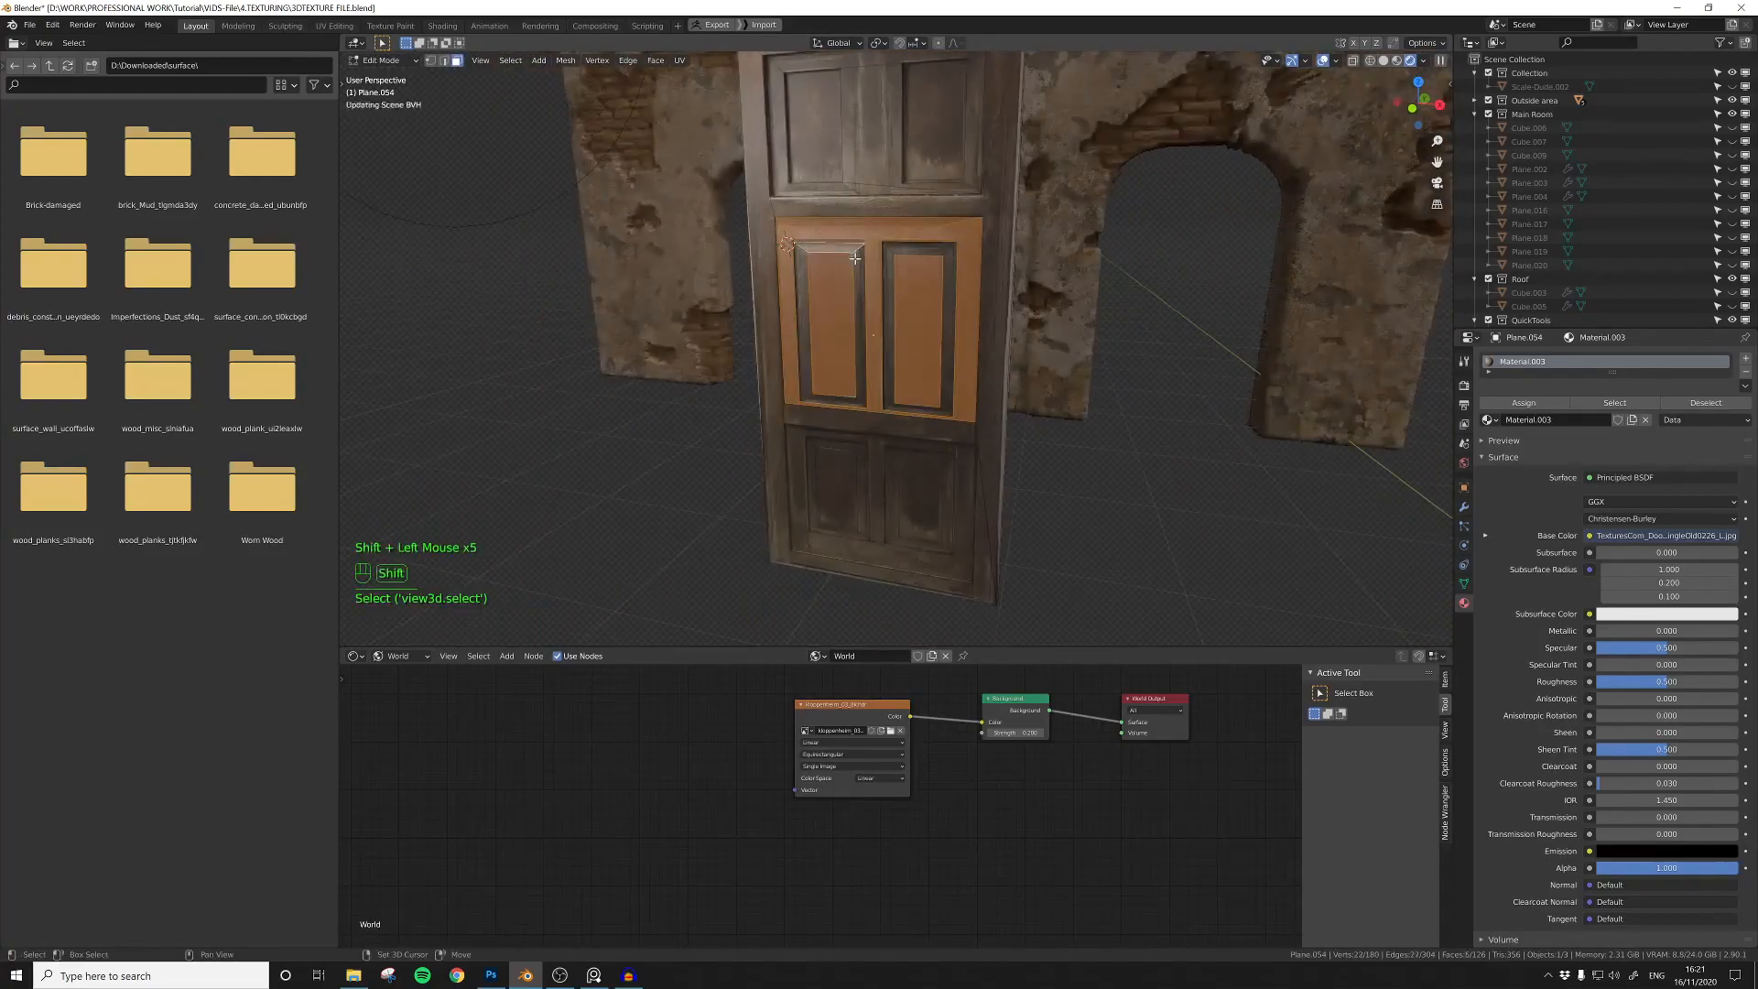
shift+click(859, 274)
key(b)
drag(865, 233, 932, 345)
middle_drag(892, 341, 893, 326)
scroll(893, 326, up, 2)
middle_drag(893, 326, 950, 337)
click(895, 277)
shift+click(902, 275)
click(898, 273)
shift+click(1001, 253)
mouse_move(1001, 253)
middle_down()
mouse_move(911, 318)
mouse_move(900, 298)
mouse_move(953, 322)
mouse_move(966, 289)
mouse_move(1012, 274)
middle_up()
click(962, 283)
click(1082, 280)
Step: Select the door's outer frame and horizontal rails and extrude them outward
scroll(1053, 293, down, 2)
shift+click(829, 385)
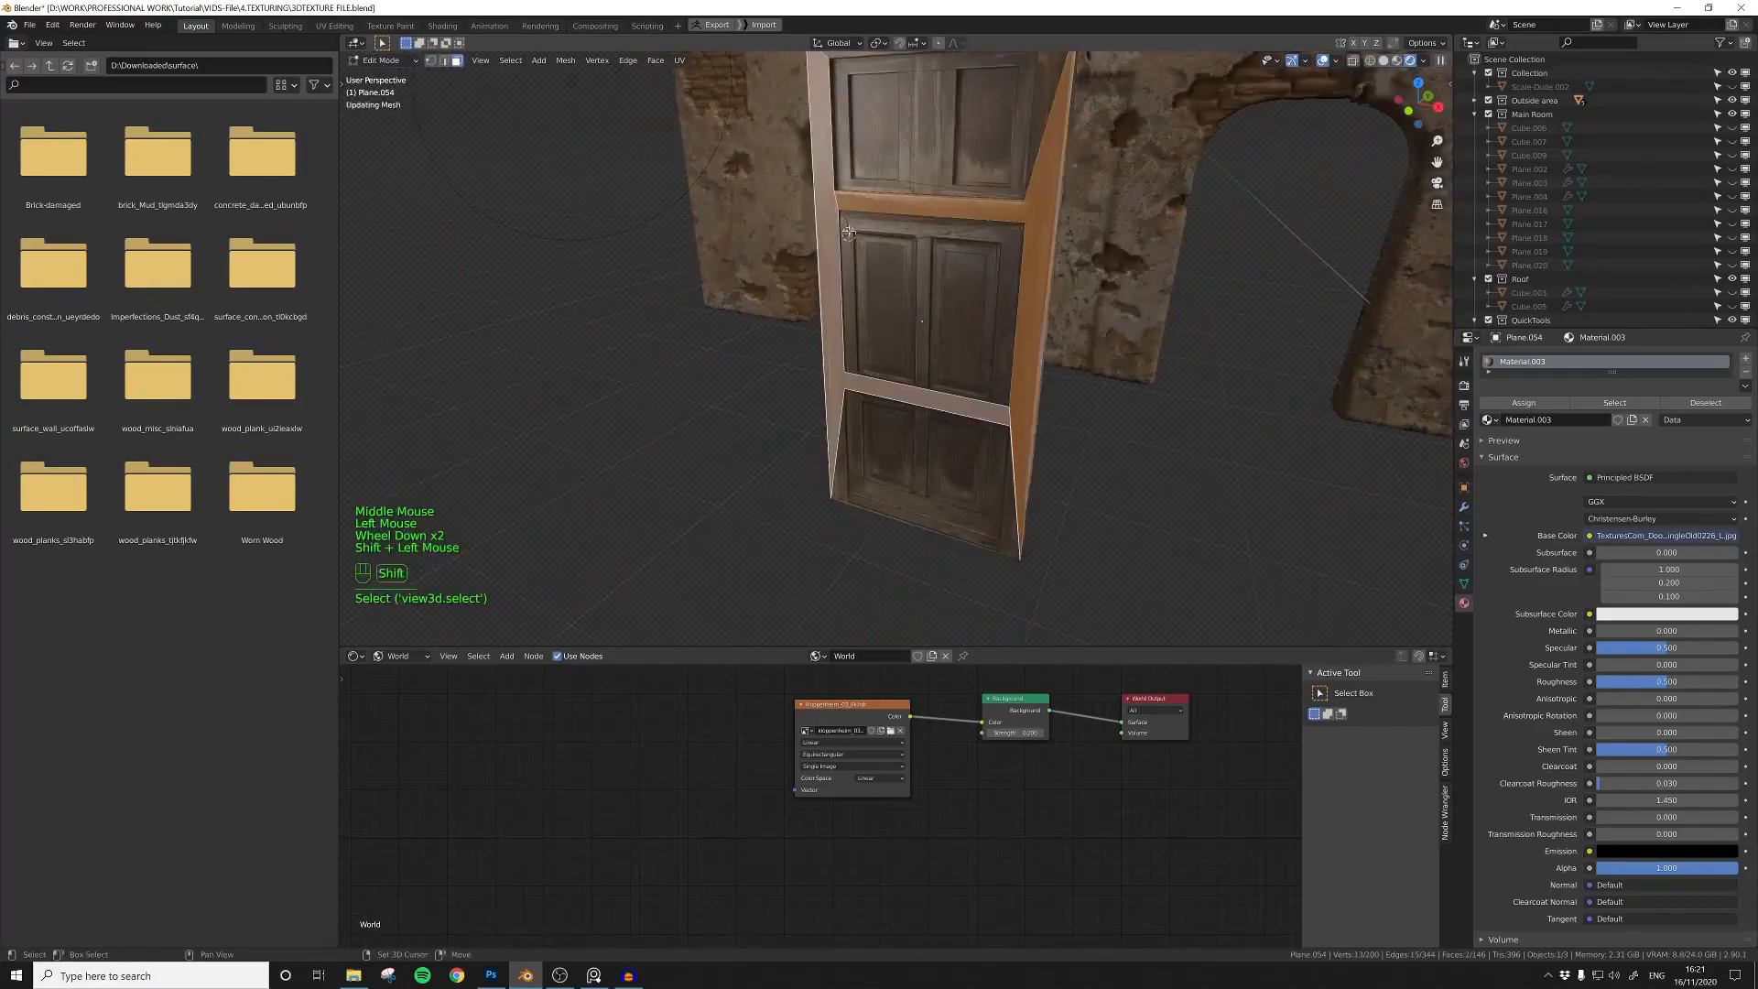
scroll(847, 422, down, 1)
shift+click(936, 106)
middle_drag(936, 119, 875, 151)
key(e)
click(843, 247)
Step: Extrude the two inner panel faces of the door's middle section
middle_drag(829, 274, 946, 304)
scroll(881, 302, up, 2)
click(877, 306)
shift+click(957, 316)
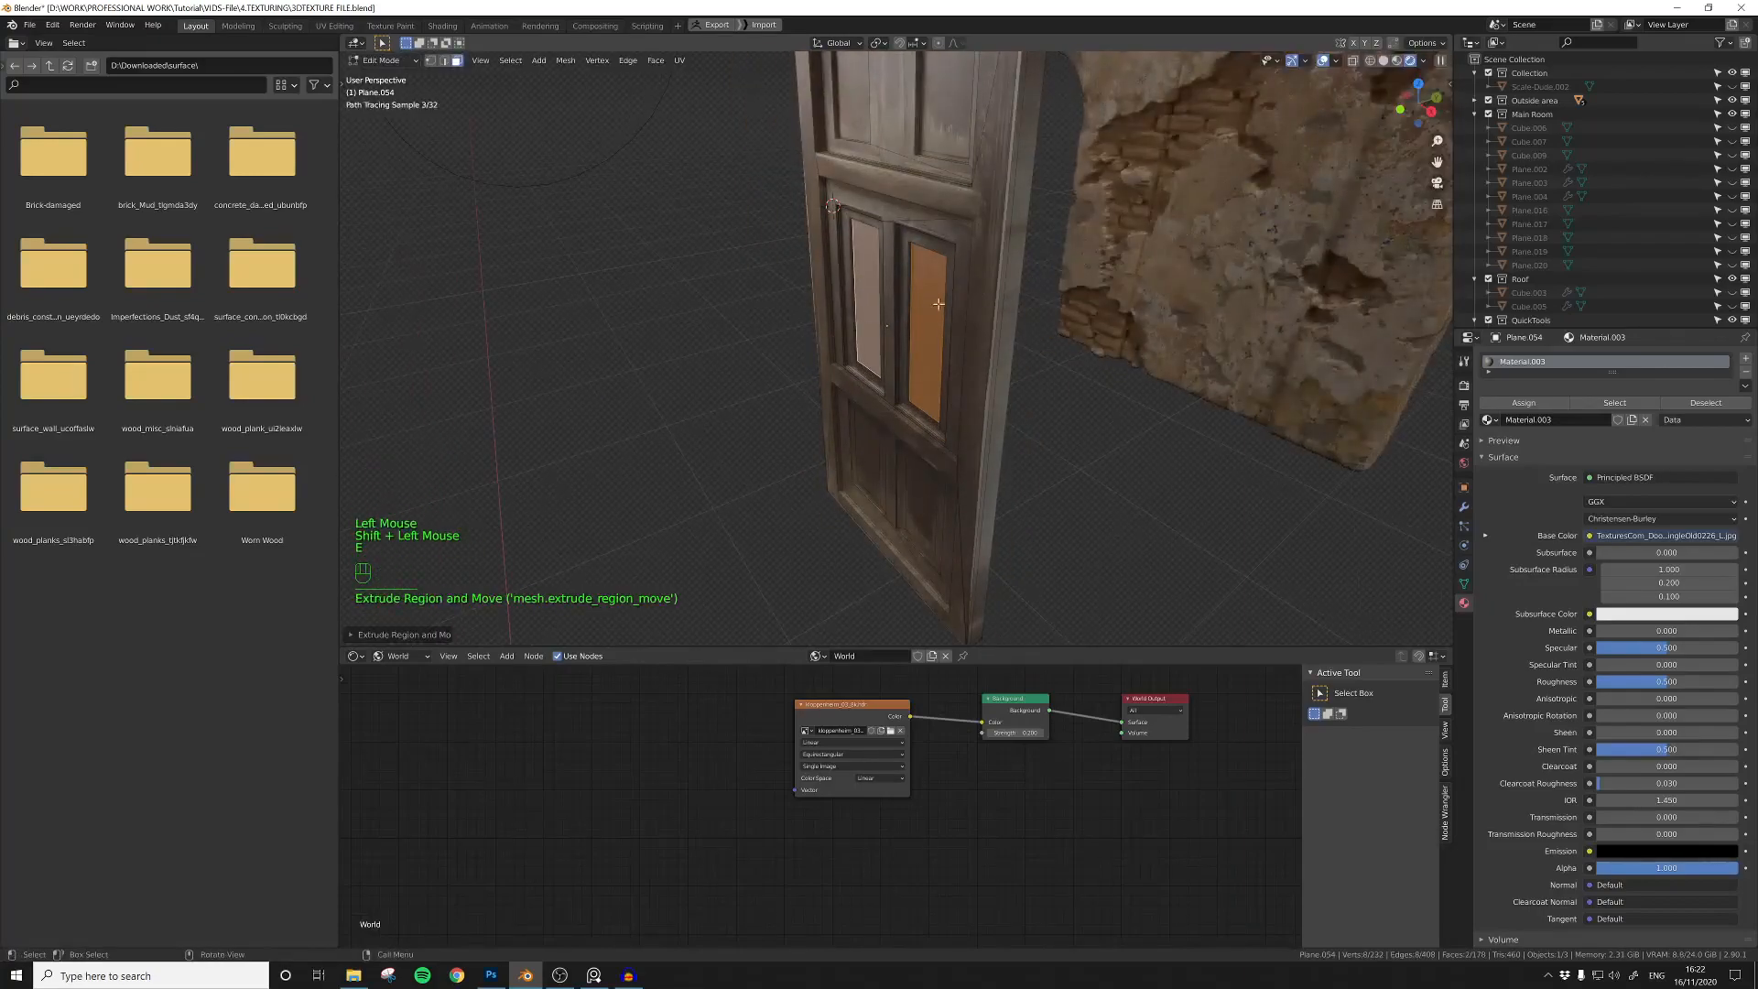
shift+middle_drag(941, 291, 945, 312)
middle_drag(945, 311, 951, 333)
Step: Extrude the two inner panel faces of the door's lower section and inspect the whole door in Object Mode
shift+click(908, 416)
middle_drag(908, 416, 1016, 361)
click(901, 344)
key(Tab)
scroll(970, 362, down, 2)
shift+middle_drag(932, 348, 977, 420)
scroll(961, 393, down, 1)
Step: Select the faces along the door's narrow side and unwrap them in the UV Editor
key(Tab)
click(907, 252)
scroll(907, 252, up, 3)
middle_drag(906, 252, 890, 317)
shift+click(882, 346)
click(355, 656)
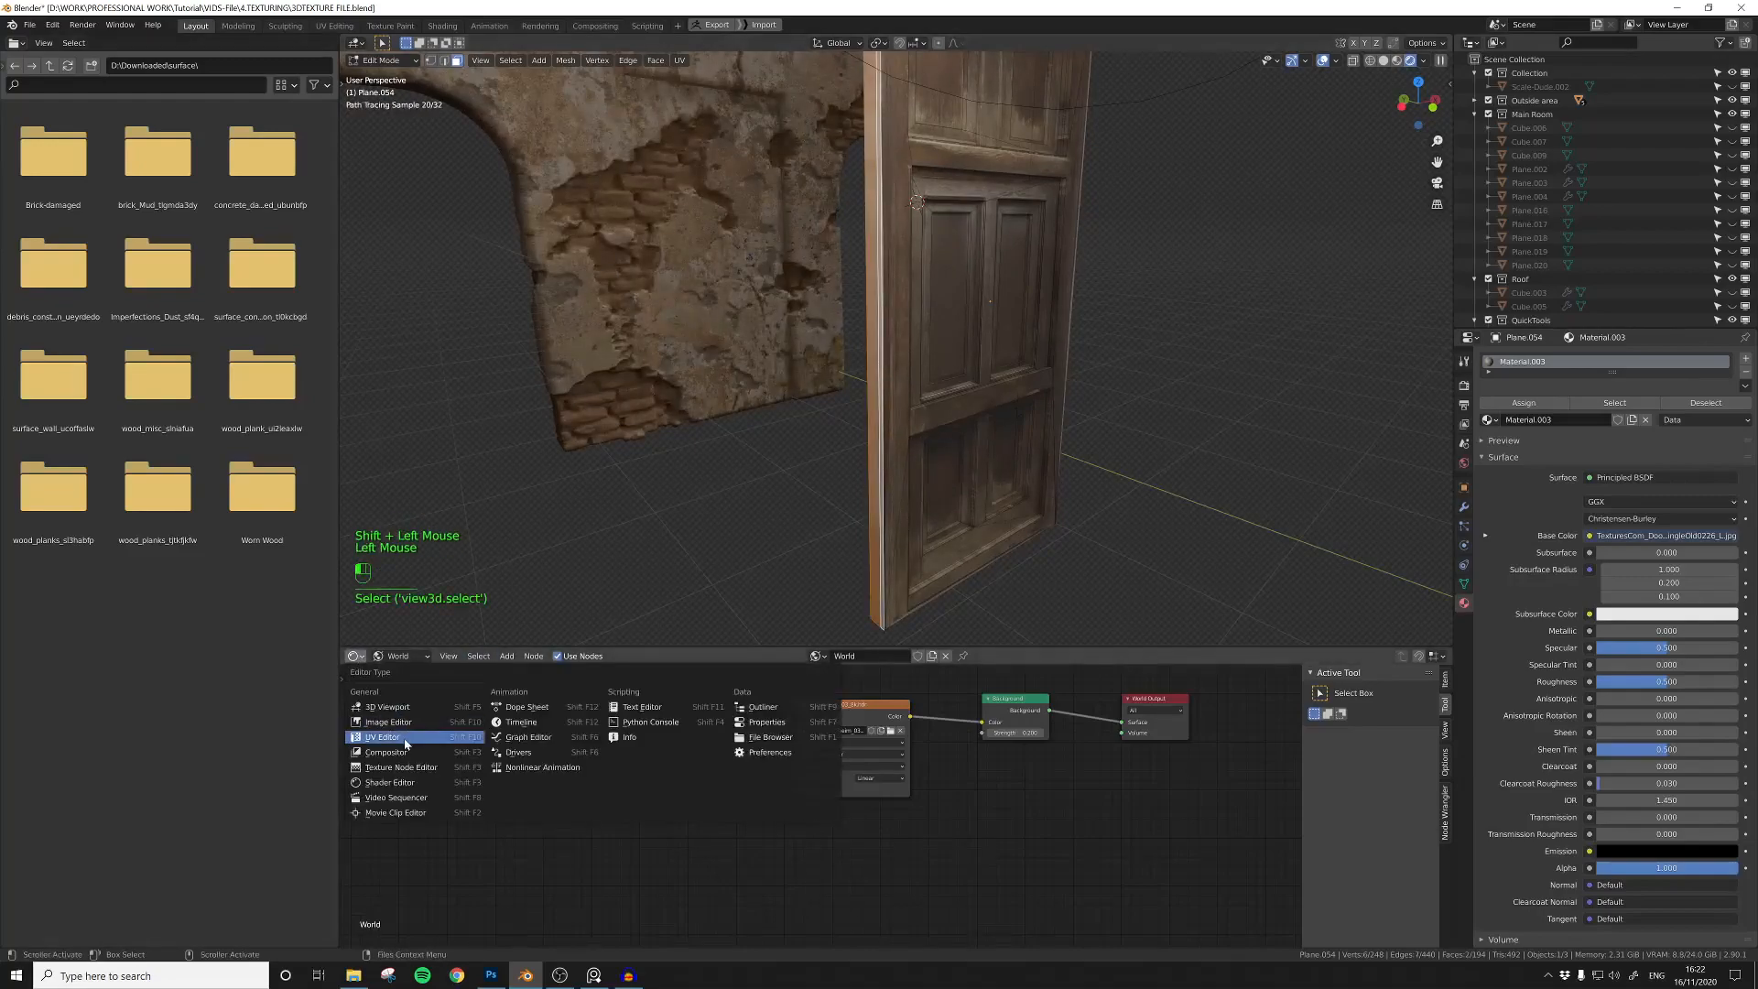
click(404, 739)
scroll(683, 758, down, 5)
middle_drag(733, 743, 647, 781)
scroll(716, 751, up, 2)
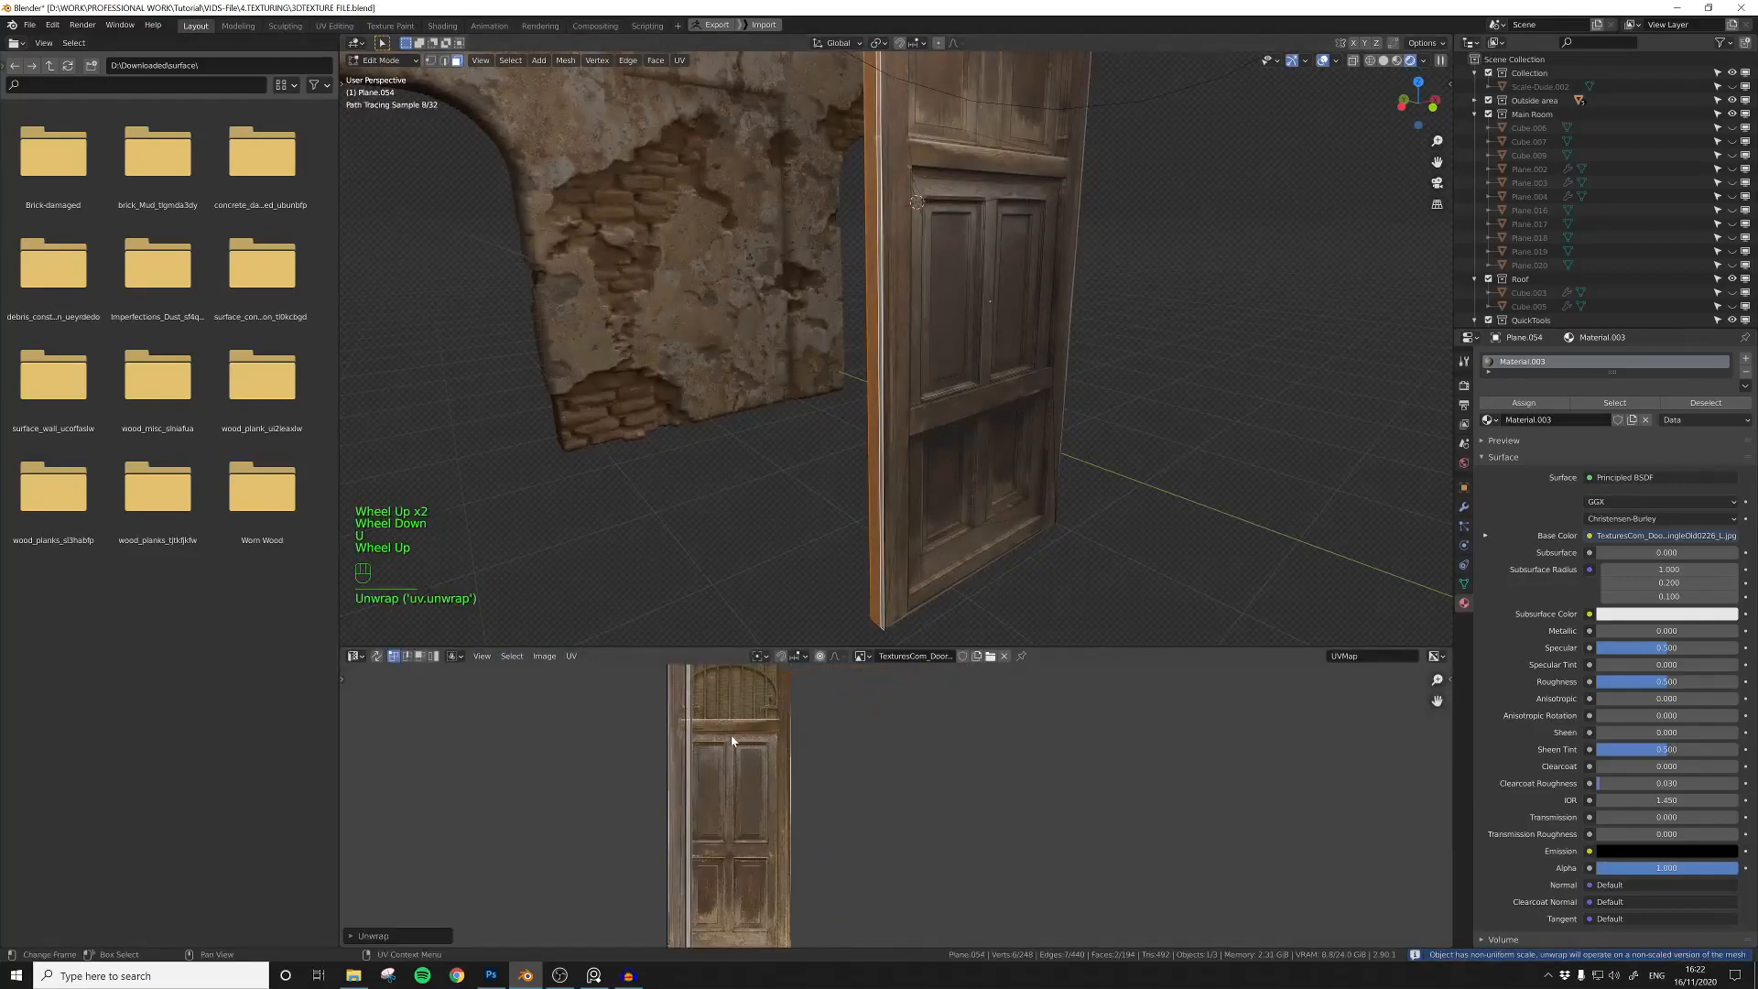
Step: Scale down the side faces' UV island and move it over the frame strip along the door photo's outer edge
scroll(716, 750, down, 2)
key(a)
key(s)
right_click(812, 718)
key(s)
click(785, 733)
scroll(783, 768, up, 3)
shift+middle_drag(784, 768, 879, 803)
scroll(870, 750, up, 2)
drag(919, 646, 918, 391)
key(g)
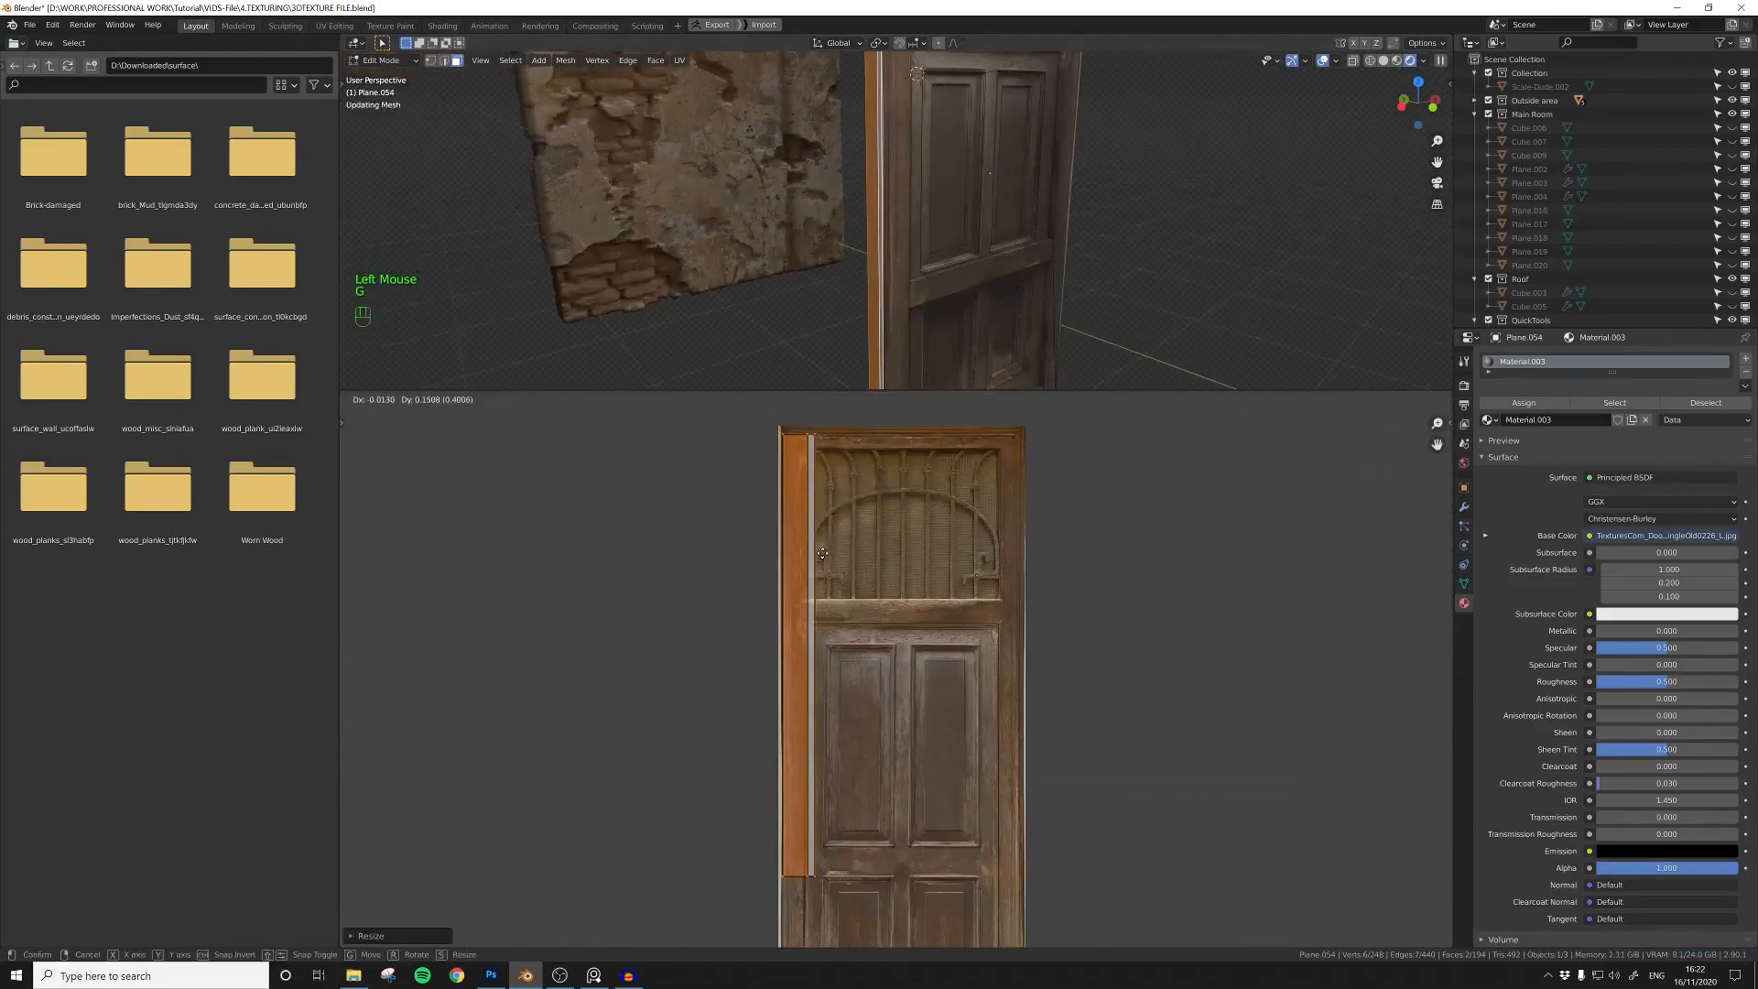
Step: Scale the side faces' UV island along X and Y to fit the narrow wooden frame strip in the photo
key(s)
key(x)
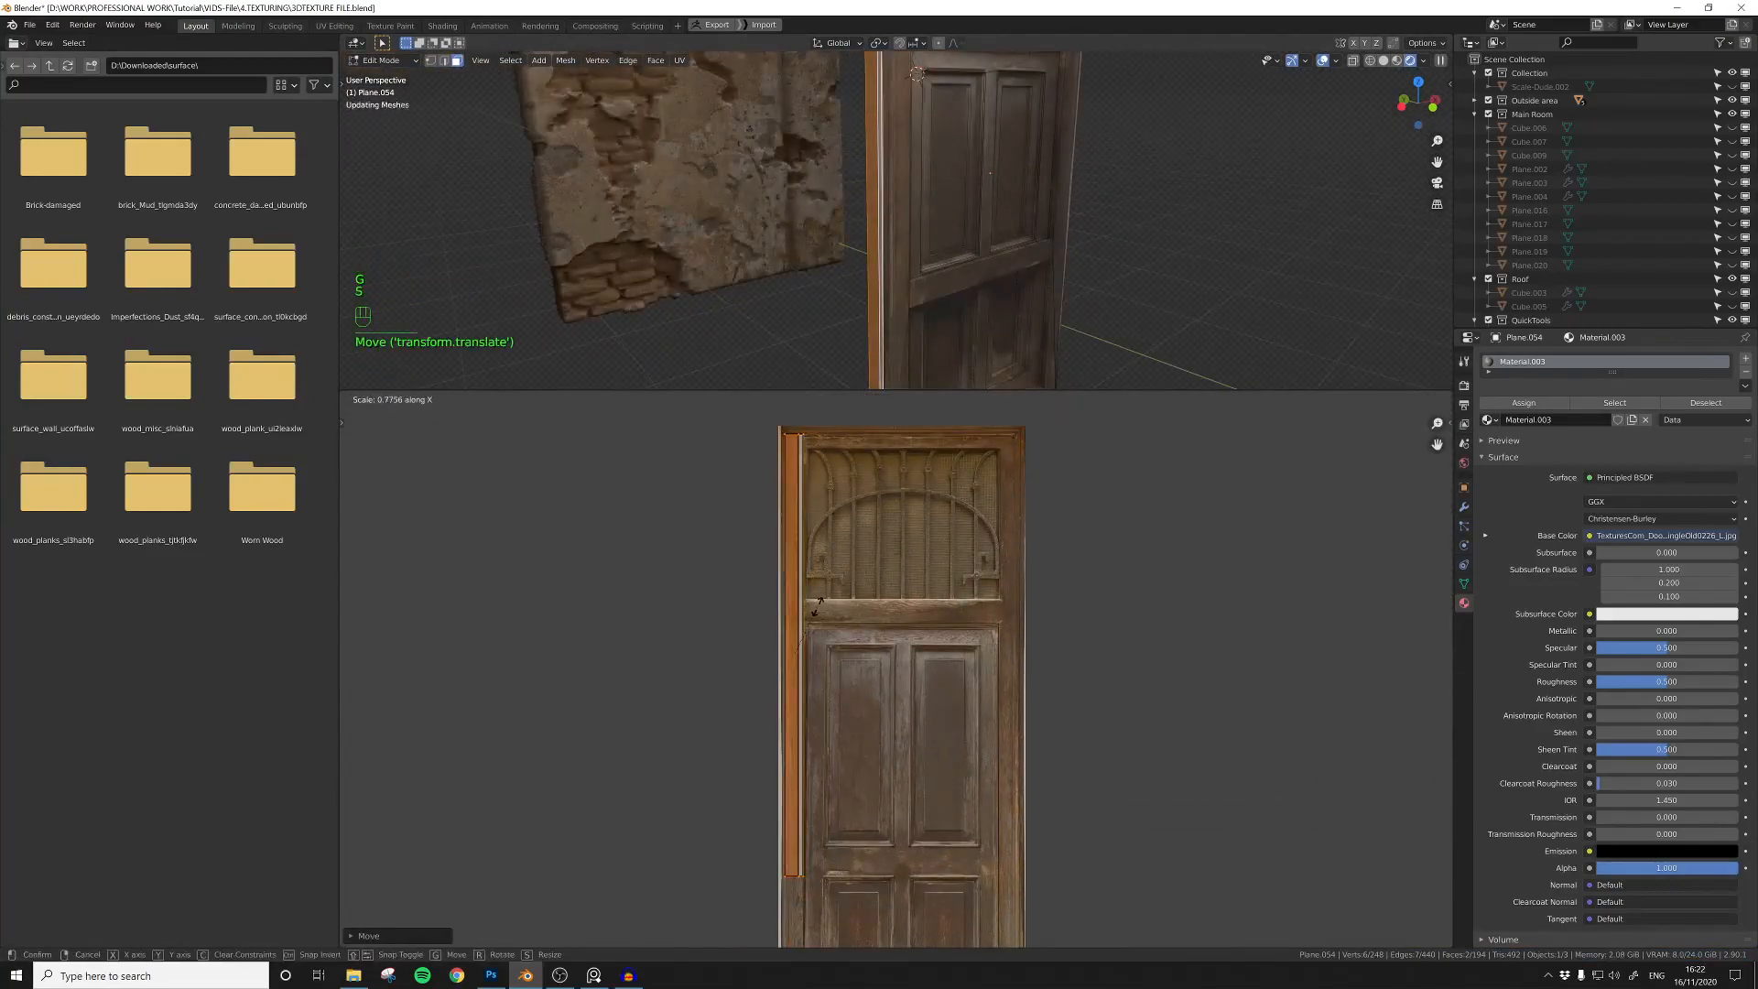
scroll(831, 670, down, 2)
shift+middle_drag(831, 670, 870, 586)
key(s)
key(y)
click(870, 626)
scroll(860, 320, down, 1)
Step: Select the door's front frame face and move its UV vertex near the lower rail to match the photo's frame edge
key(Tab)
scroll(875, 308, down, 1)
click(918, 334)
click(916, 311)
key(Tab)
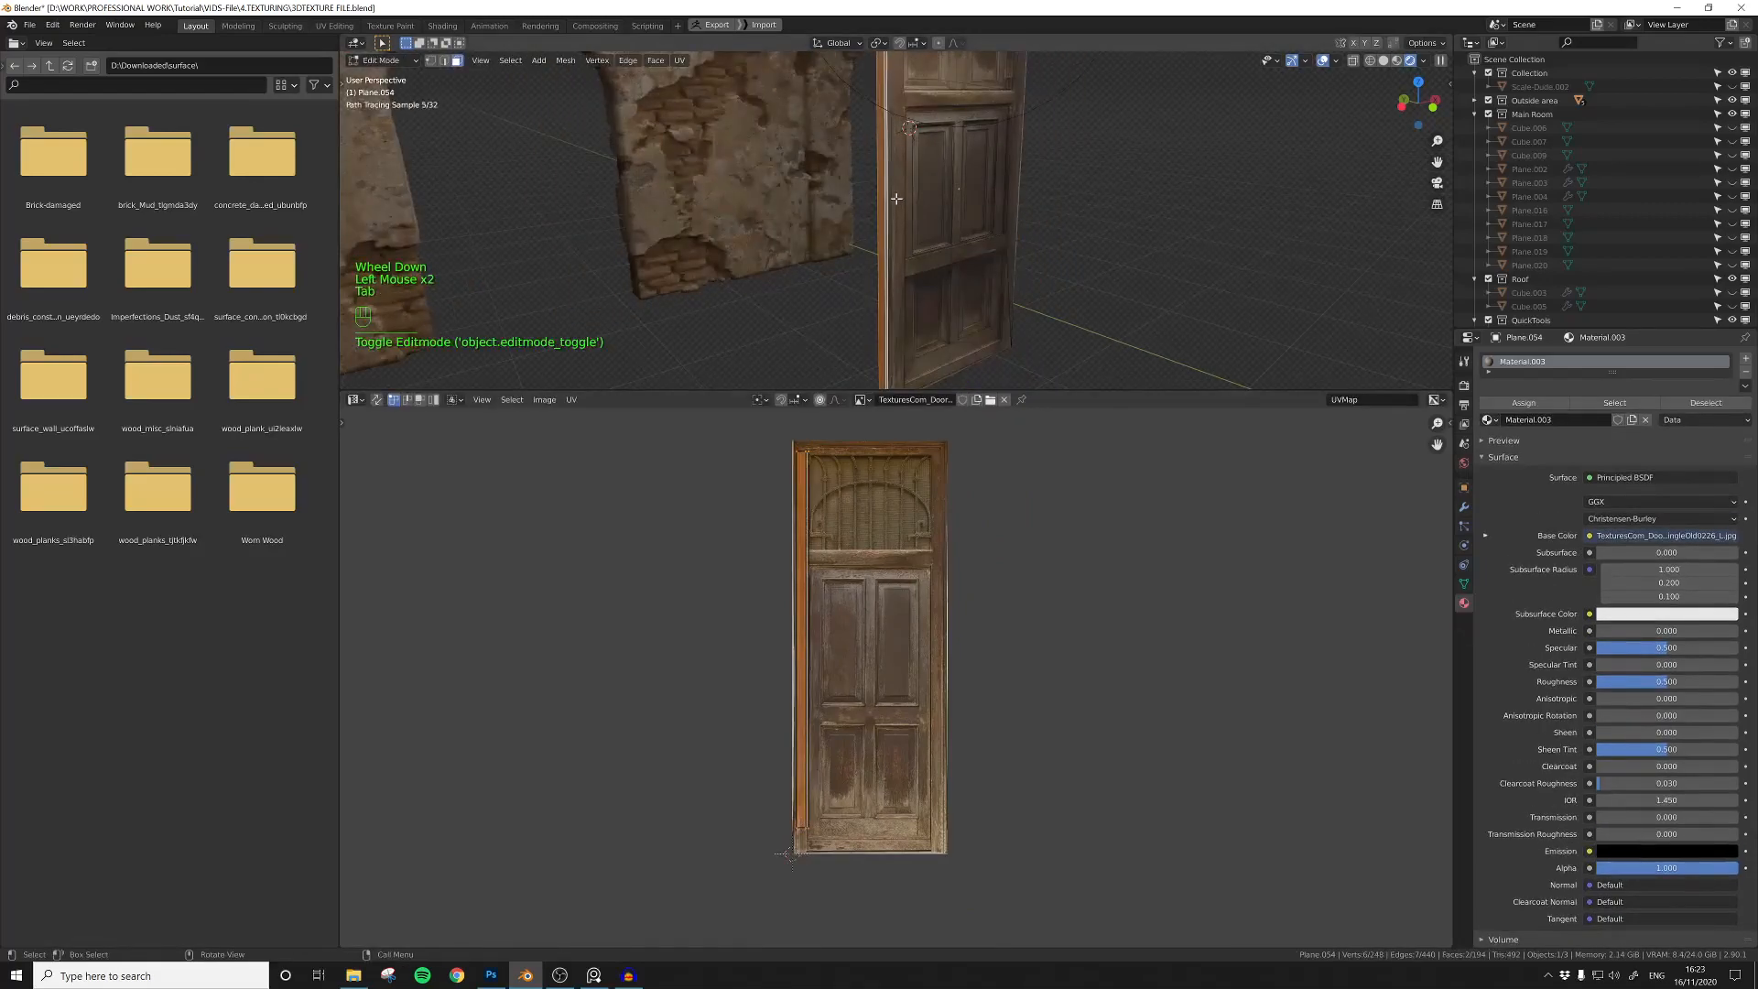
shift+middle_drag(957, 463, 842, 463)
click(843, 463)
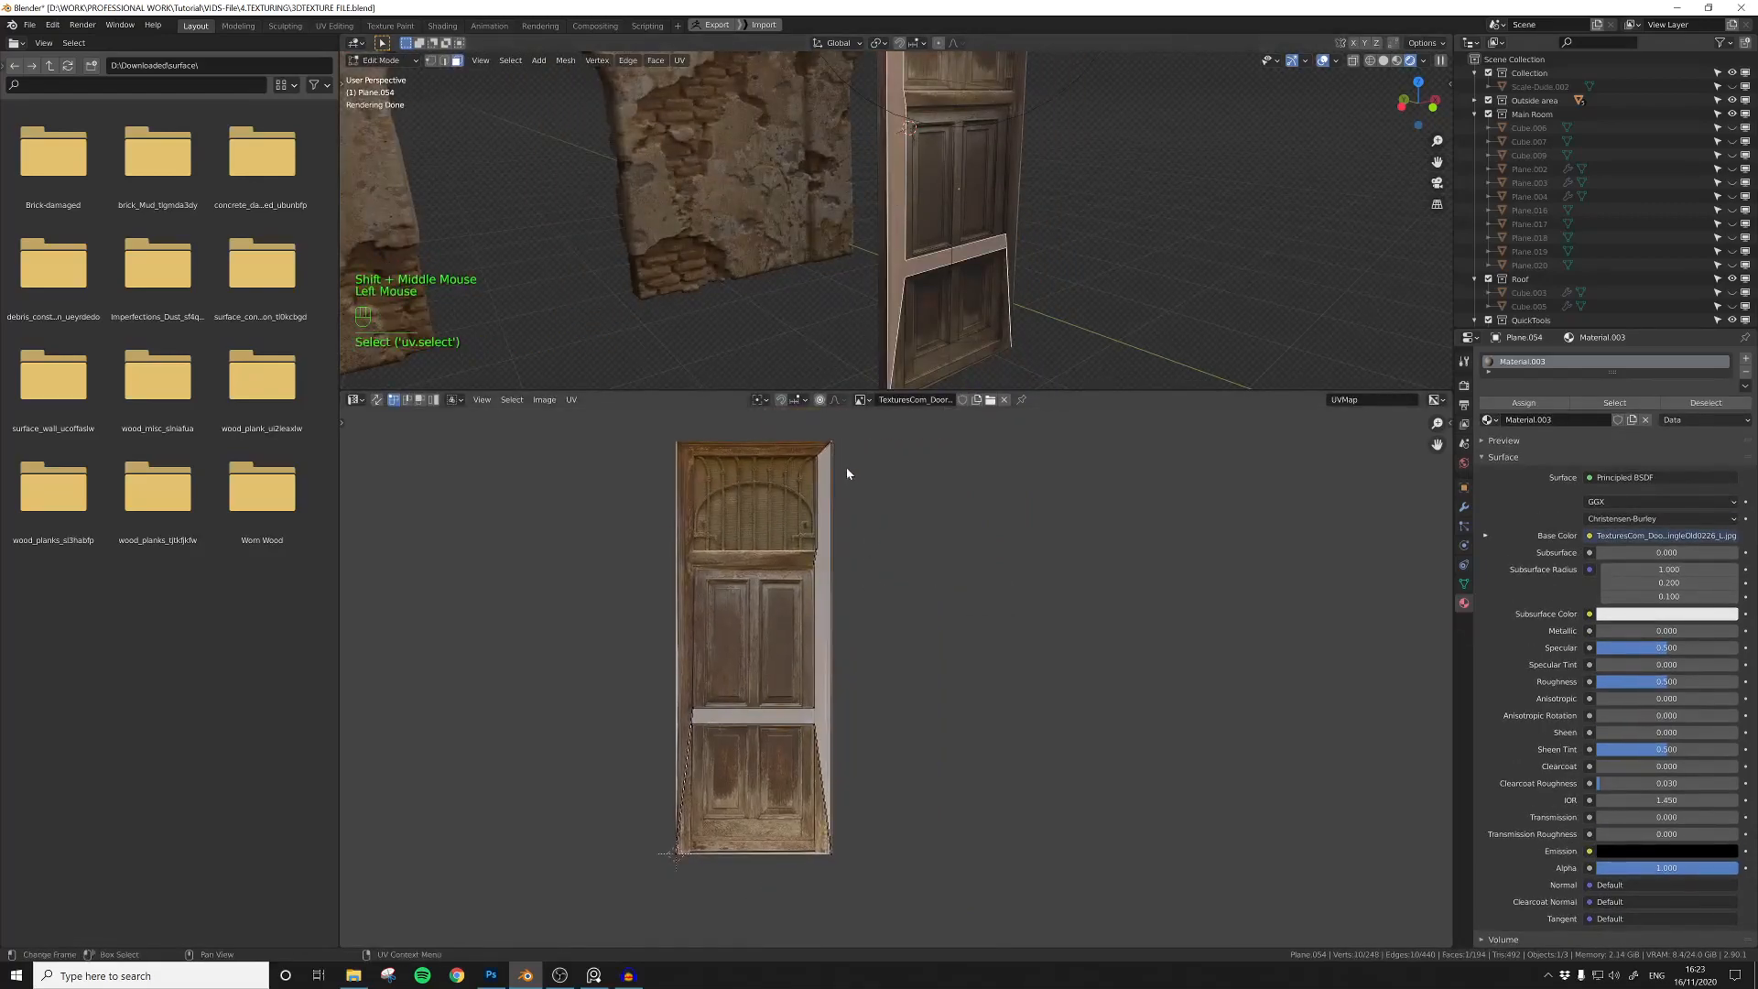
scroll(859, 568, up, 2)
shift+middle_drag(866, 824, 863, 738)
scroll(797, 932, up, 3)
click(848, 934)
key(g)
click(875, 897)
shift+middle_drag(896, 622, 910, 801)
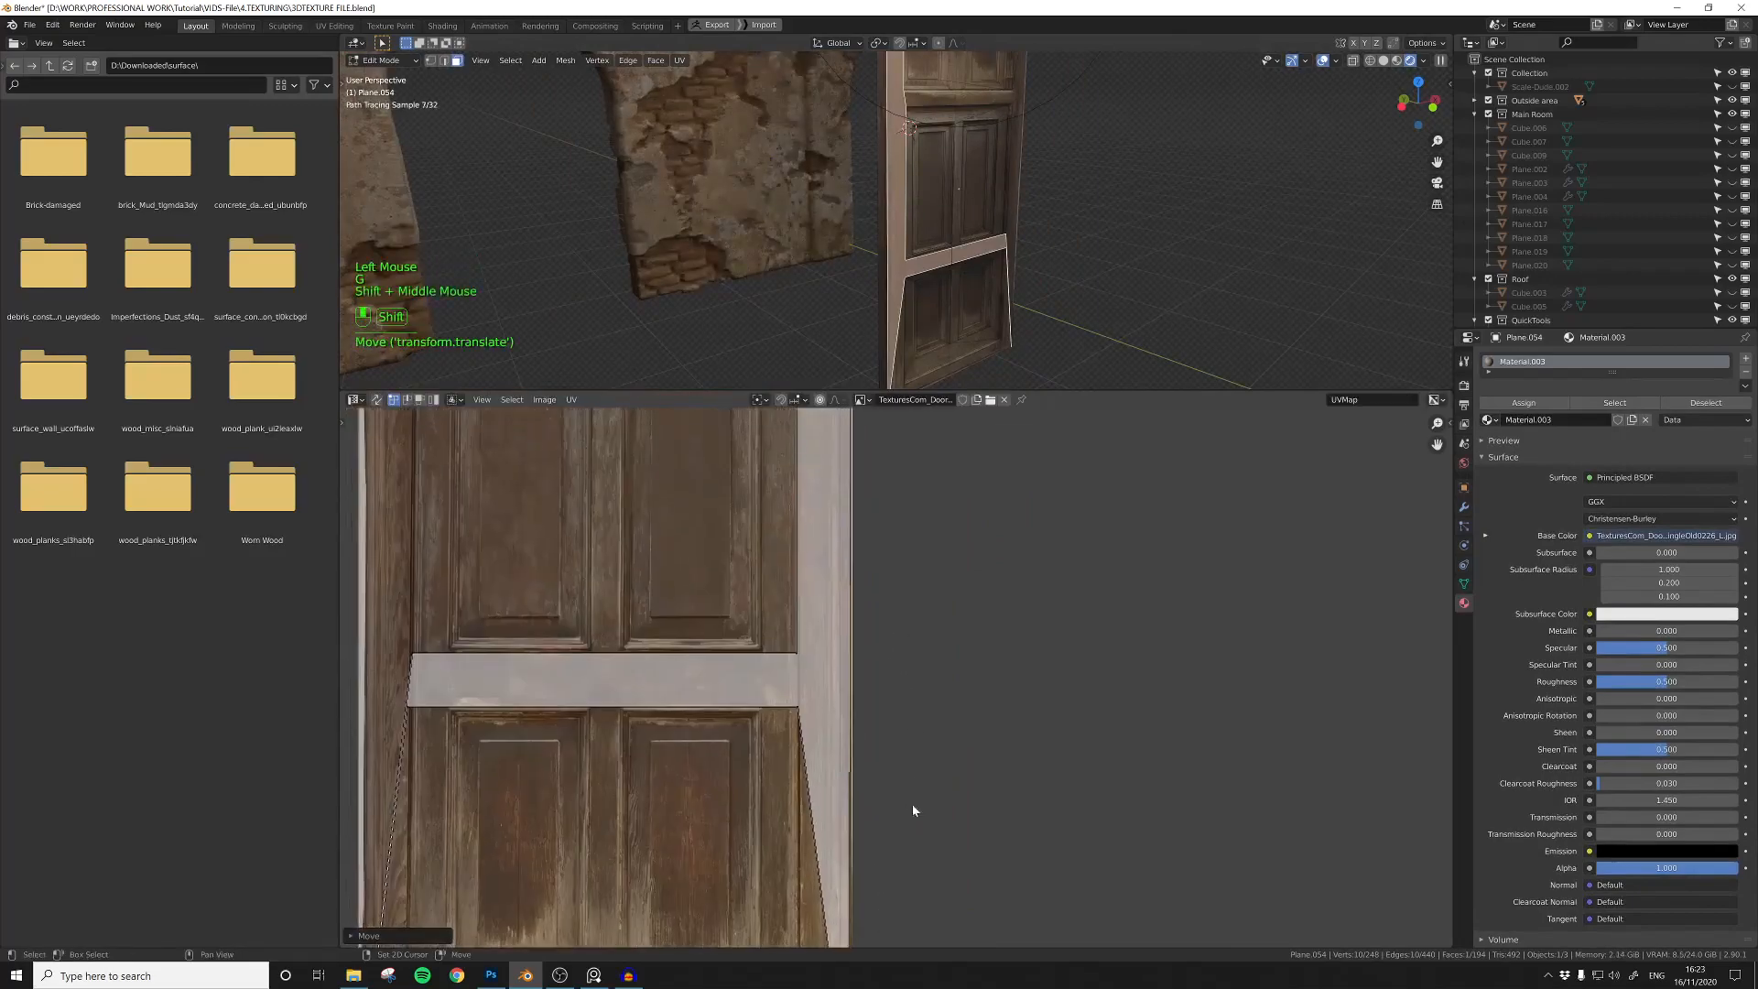
scroll(910, 801, down, 2)
Step: Select the faces along the door's opposite narrow side and unwrap them
key(Tab)
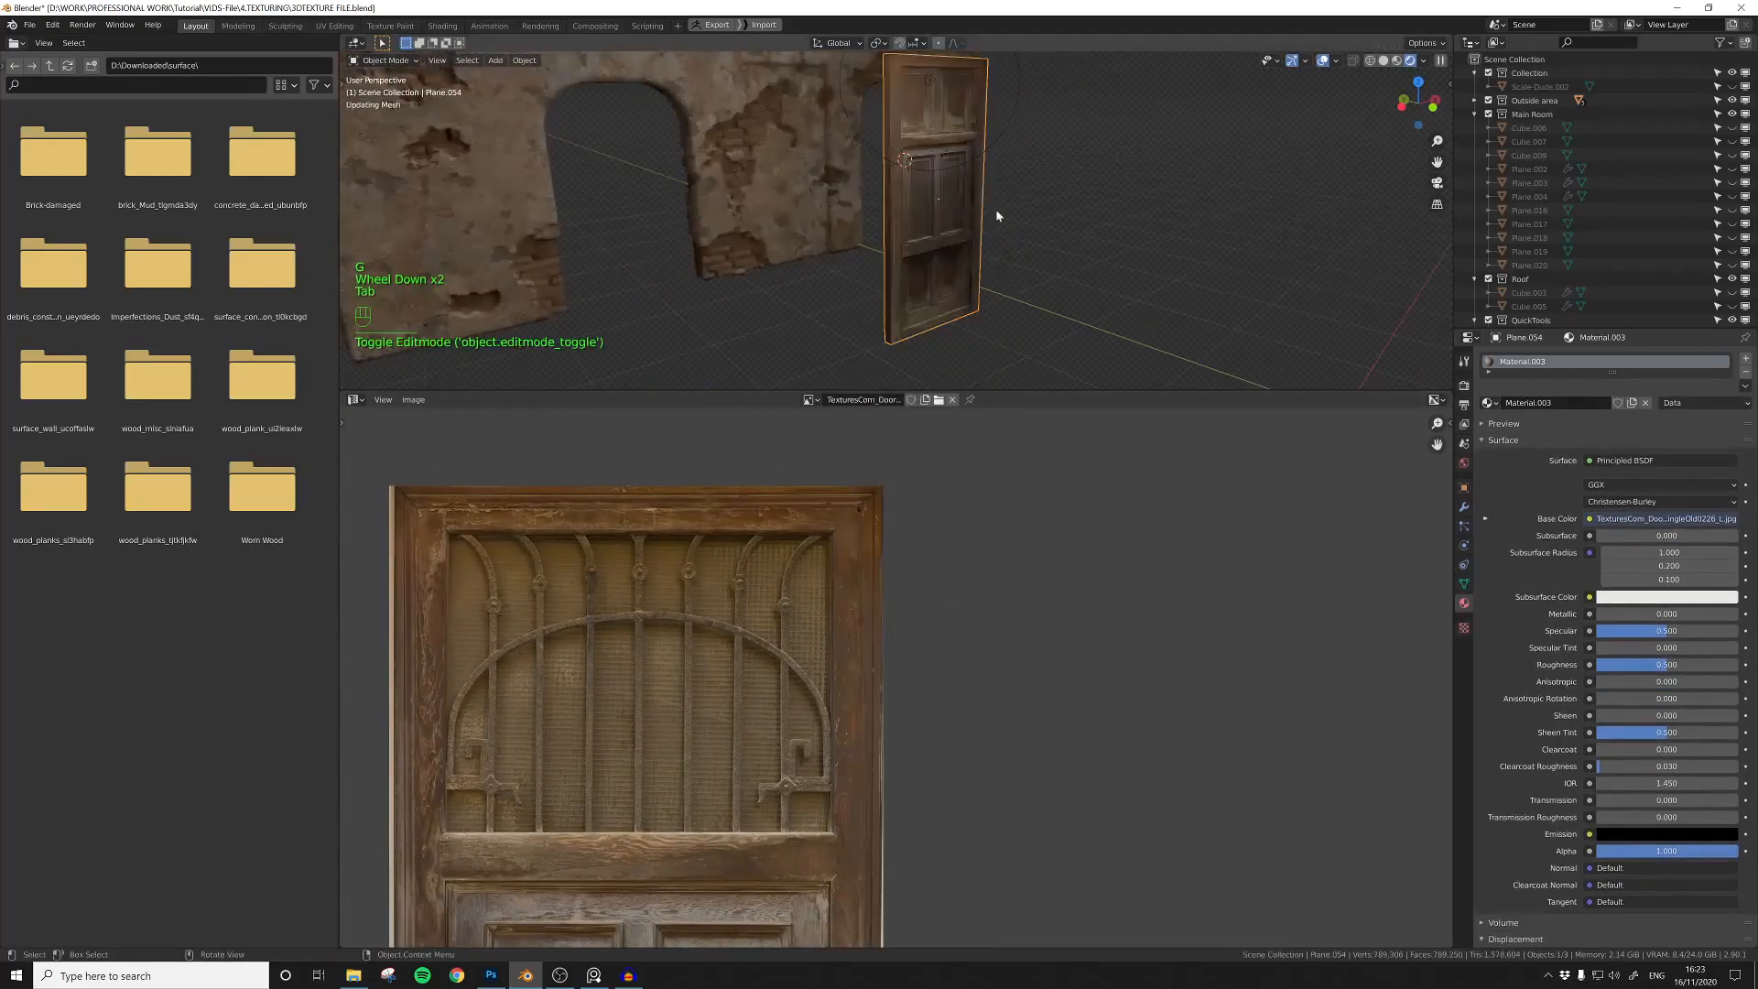
middle_drag(935, 301, 860, 291)
shift+middle_drag(861, 291, 870, 240)
click(882, 235)
key(Tab)
click(884, 234)
shift+click(887, 233)
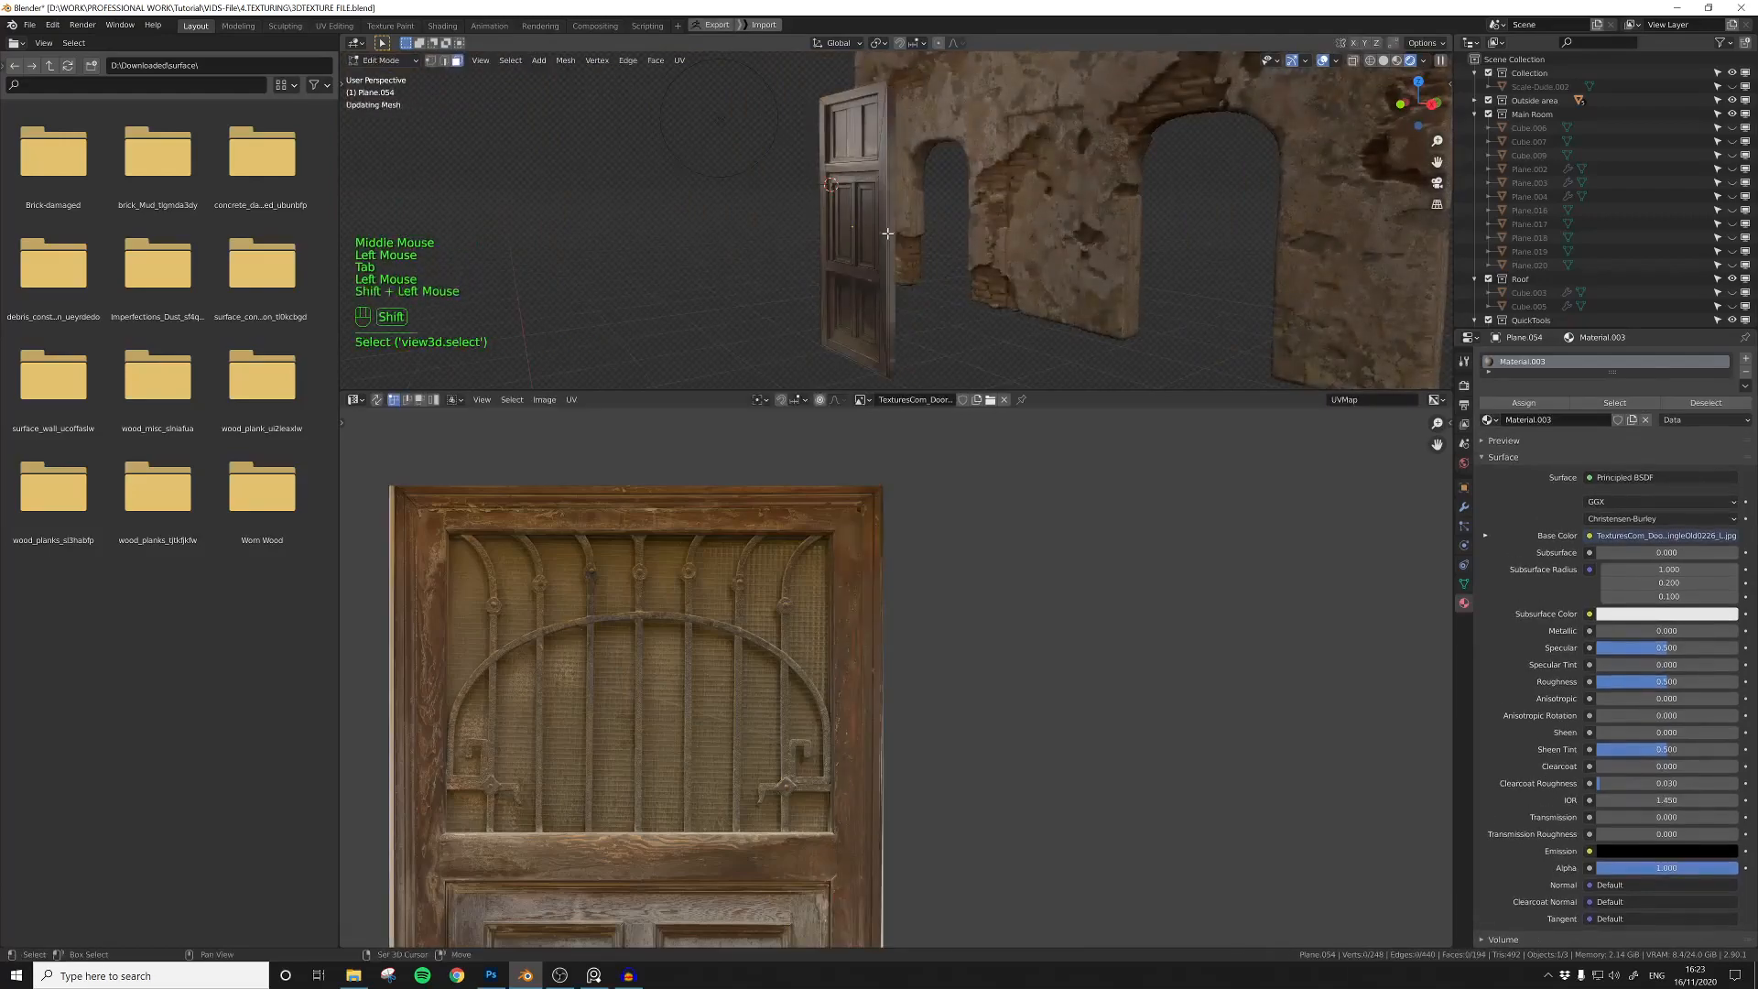
scroll(870, 586, down, 5)
key(u)
middle_click(876, 578)
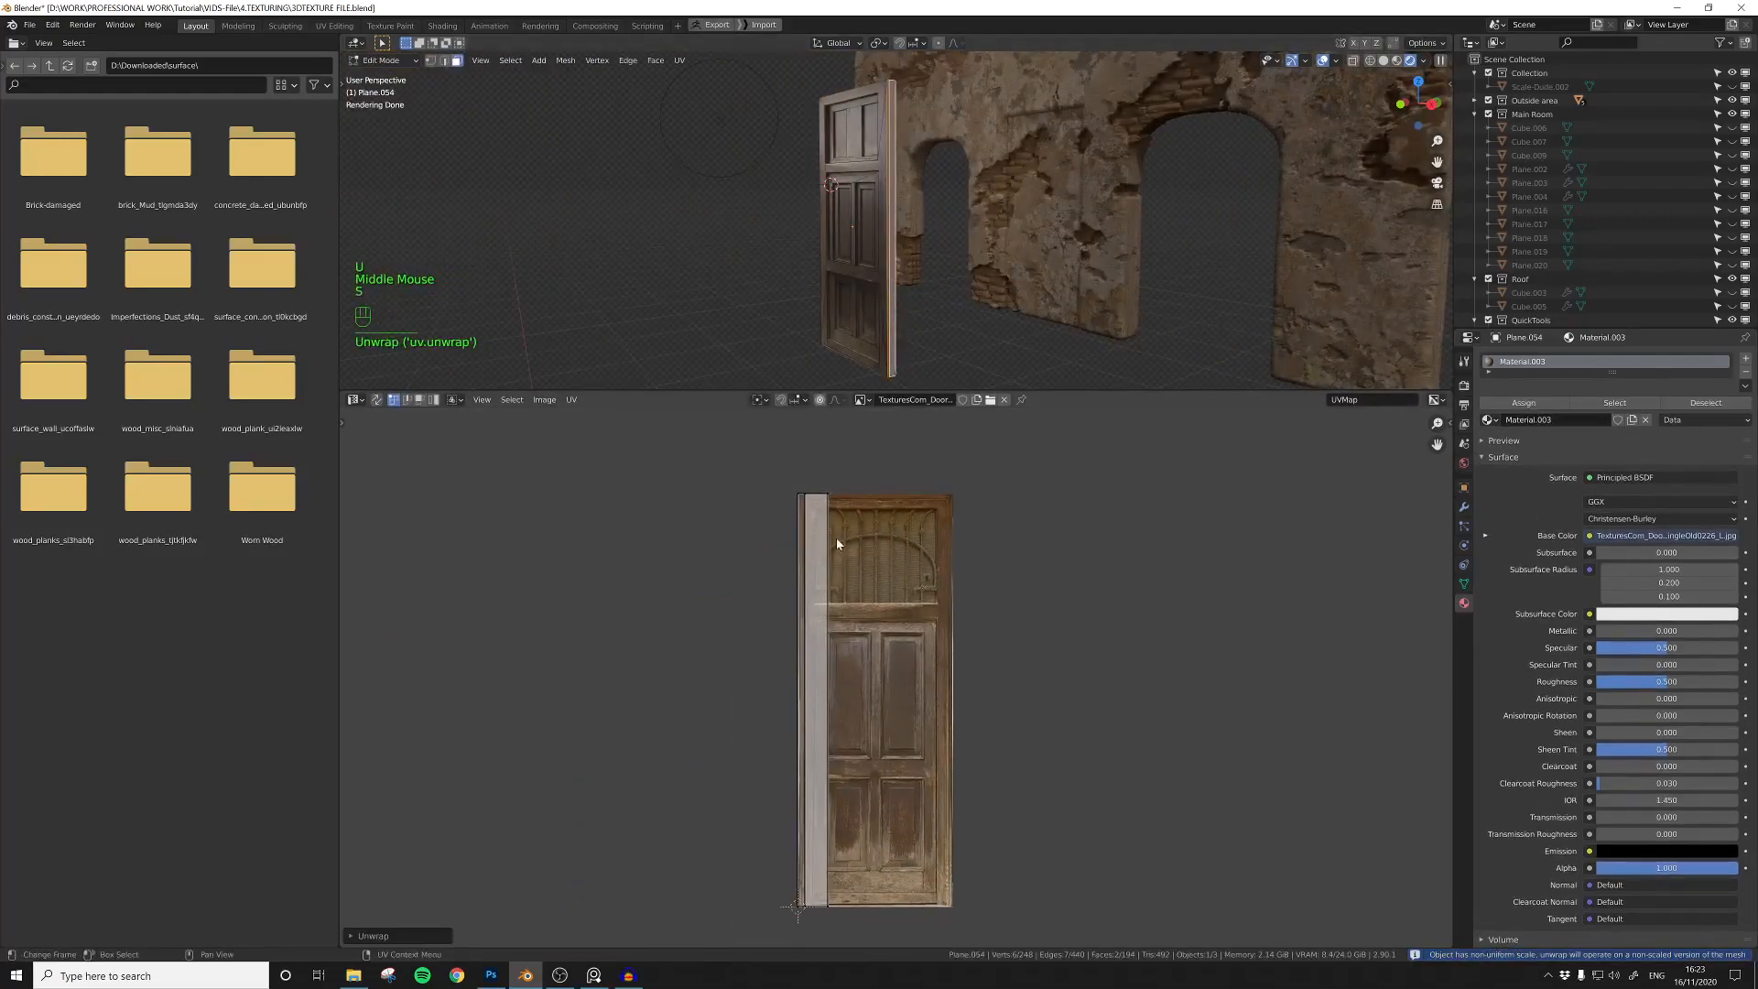
Step: Scale the opposite side's UV island, move it onto the photo's frame strip and scale it along X
click(834, 596)
key(g)
click(832, 600)
key(s)
click(835, 617)
key(g)
click(837, 620)
key(s)
key(x)
click(835, 626)
Step: Refine the opposite side's UV island by scaling it along Y and X and moving it within the frame strip
key(s)
key(y)
click(842, 557)
key(s)
key(x)
click(849, 572)
key(g)
click(860, 560)
Step: Select the front frame face beside that edge and move its lower UV vertex to line up with the photo's frame
key(Tab)
middle_drag(883, 273, 948, 284)
scroll(864, 275, up, 4)
key(Tab)
click(879, 273)
scroll(832, 629, up, 1)
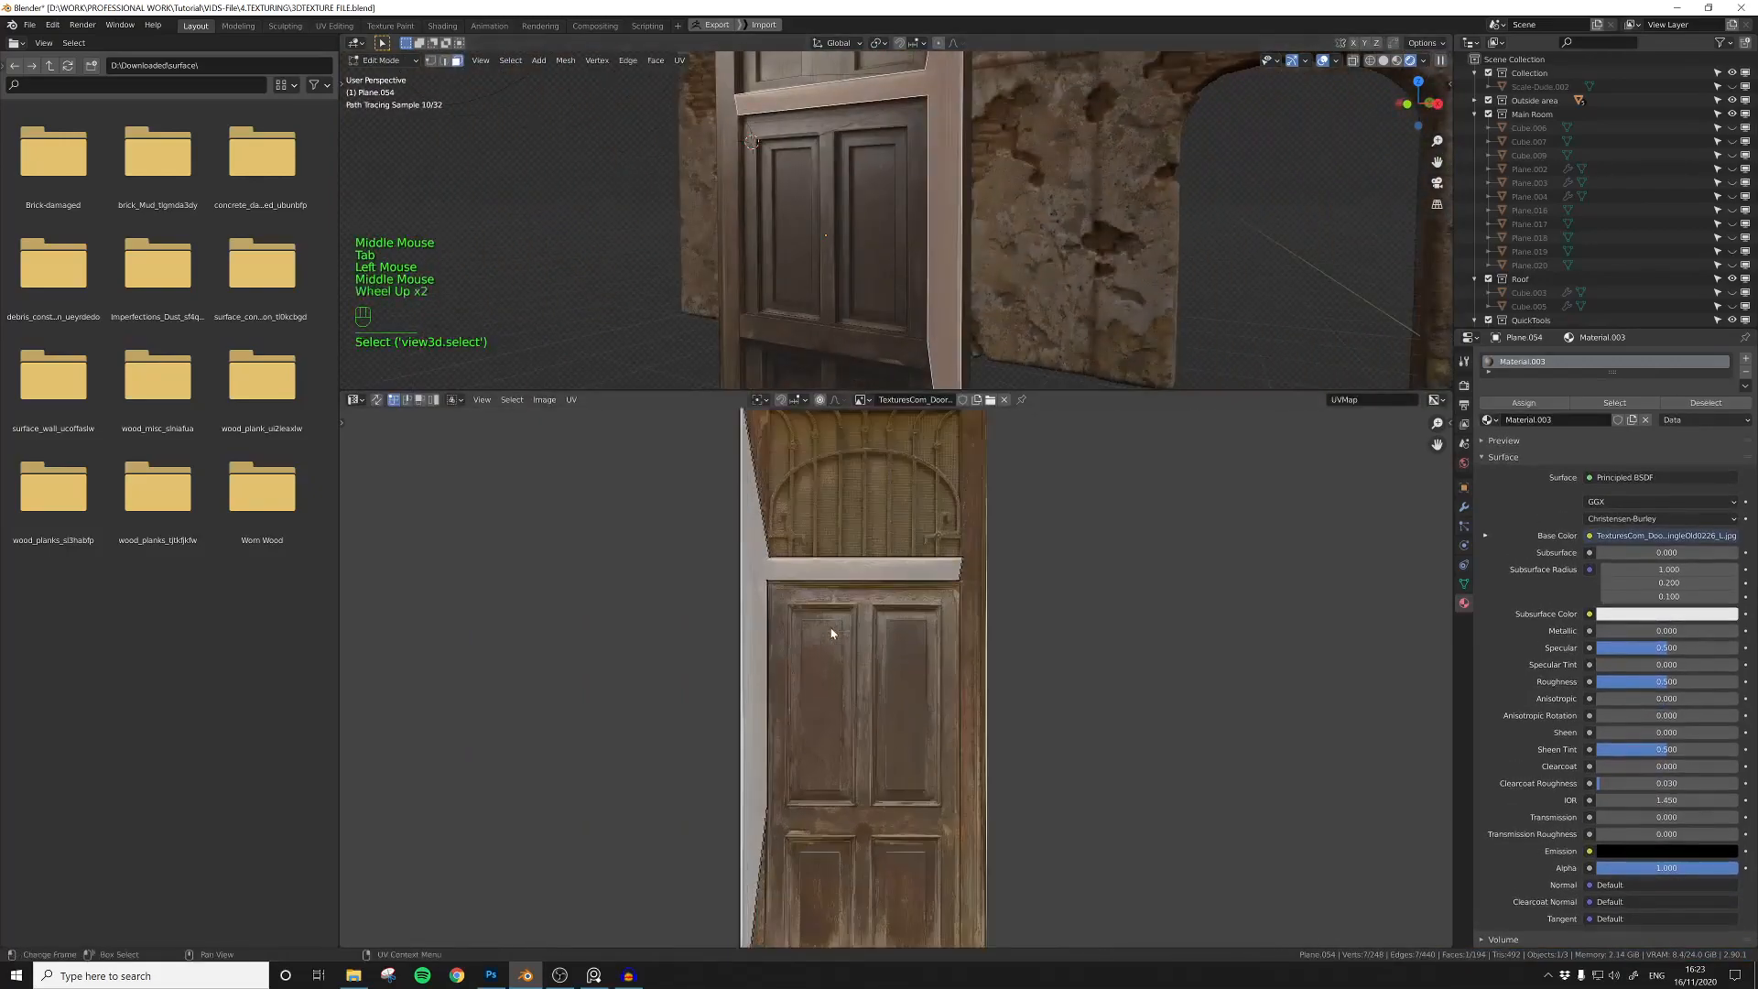
scroll(832, 632, down, 2)
shift+middle_drag(875, 748, 863, 652)
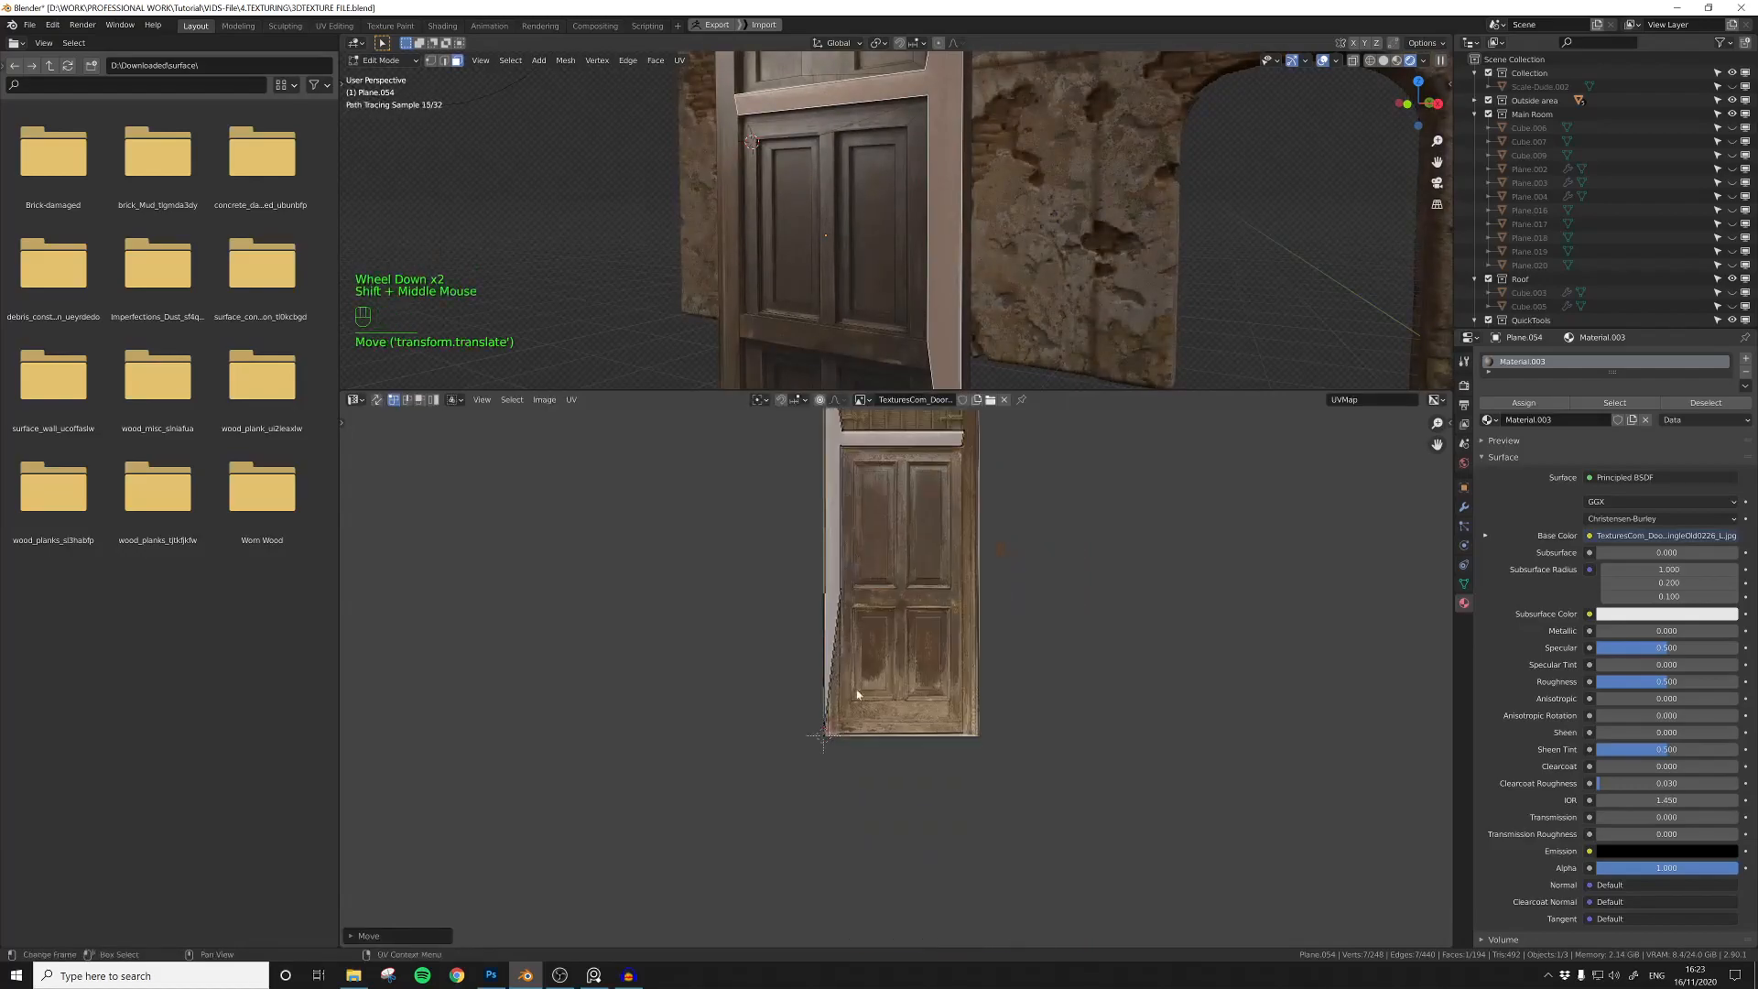
scroll(852, 673, up, 3)
click(788, 784)
key(g)
click(800, 746)
scroll(800, 744, down, 3)
Step: Return to Object Mode, switch the UV Editor to the Shader Editor and move the door's image texture node away from the Principled BSDF
key(Tab)
scroll(848, 251, down, 3)
mouse_move(834, 286)
middle_down()
mouse_move(931, 289)
mouse_move(861, 293)
middle_up()
click(354, 399)
click(384, 528)
middle_drag(595, 648, 843, 624)
drag(765, 640, 614, 570)
click(786, 684)
scroll(786, 684, down, 2)
middle_drag(786, 684, 833, 665)
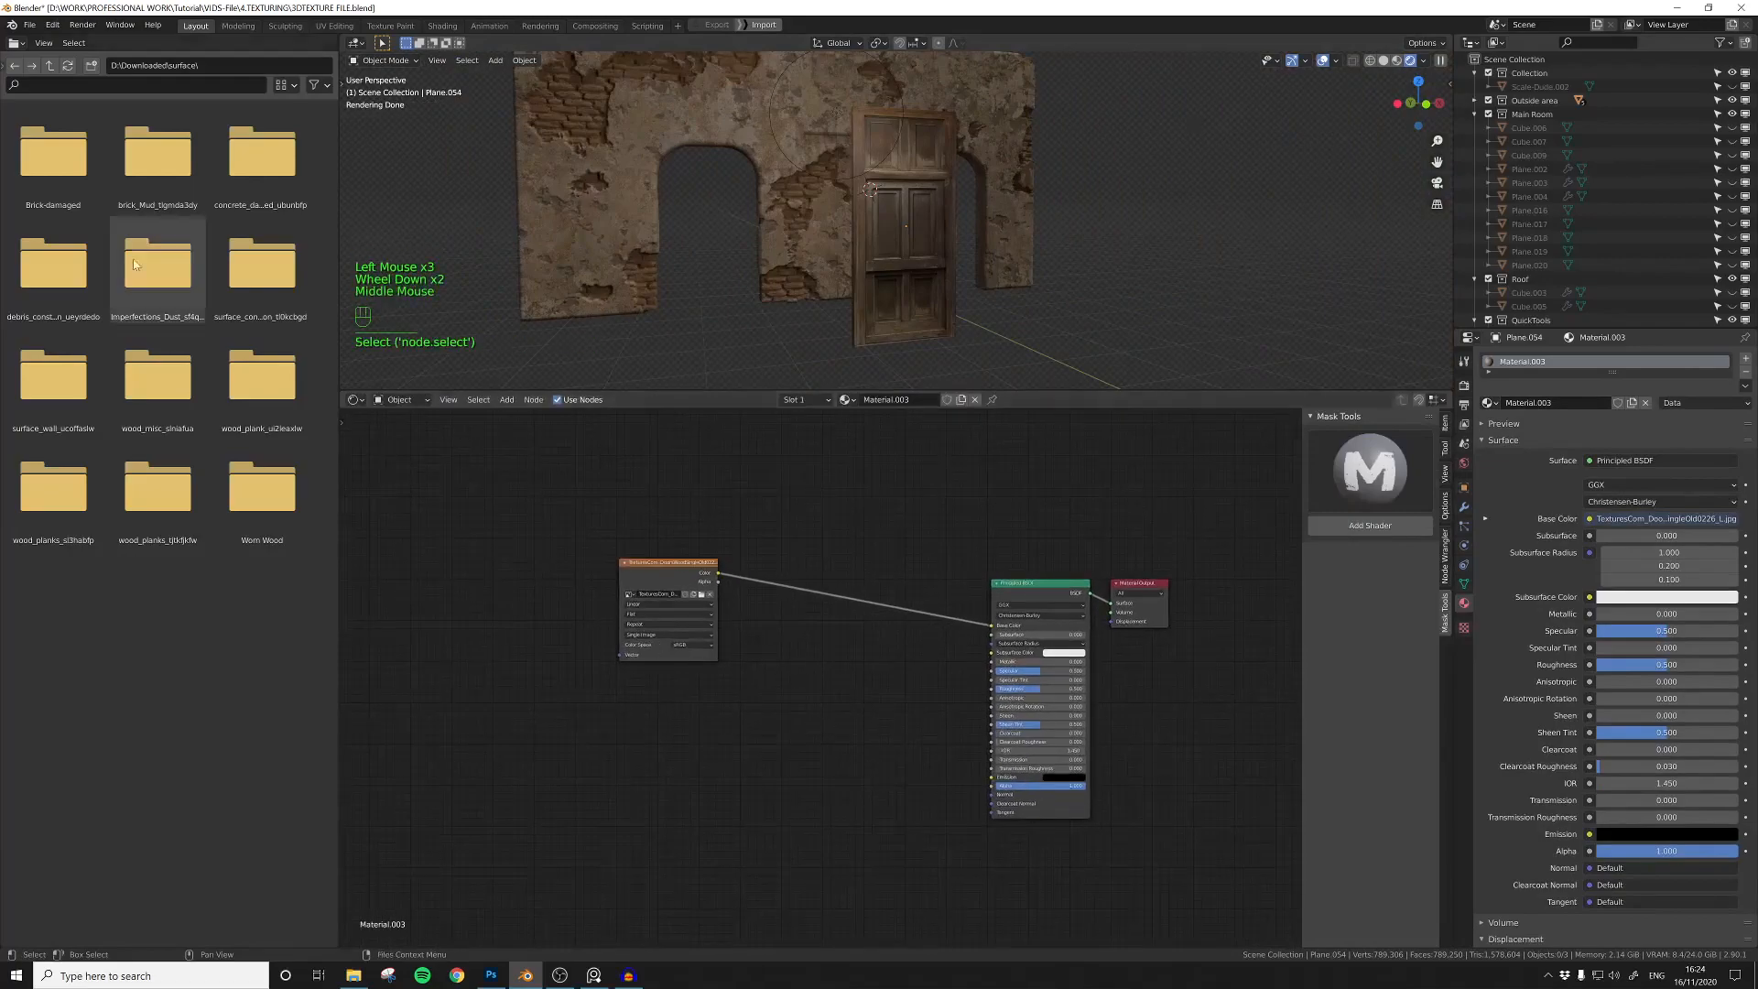
Step: Add the normal map from the Worn Wood folder to the door material and set its color space to Non-Color
double_click(253, 493)
click(233, 271)
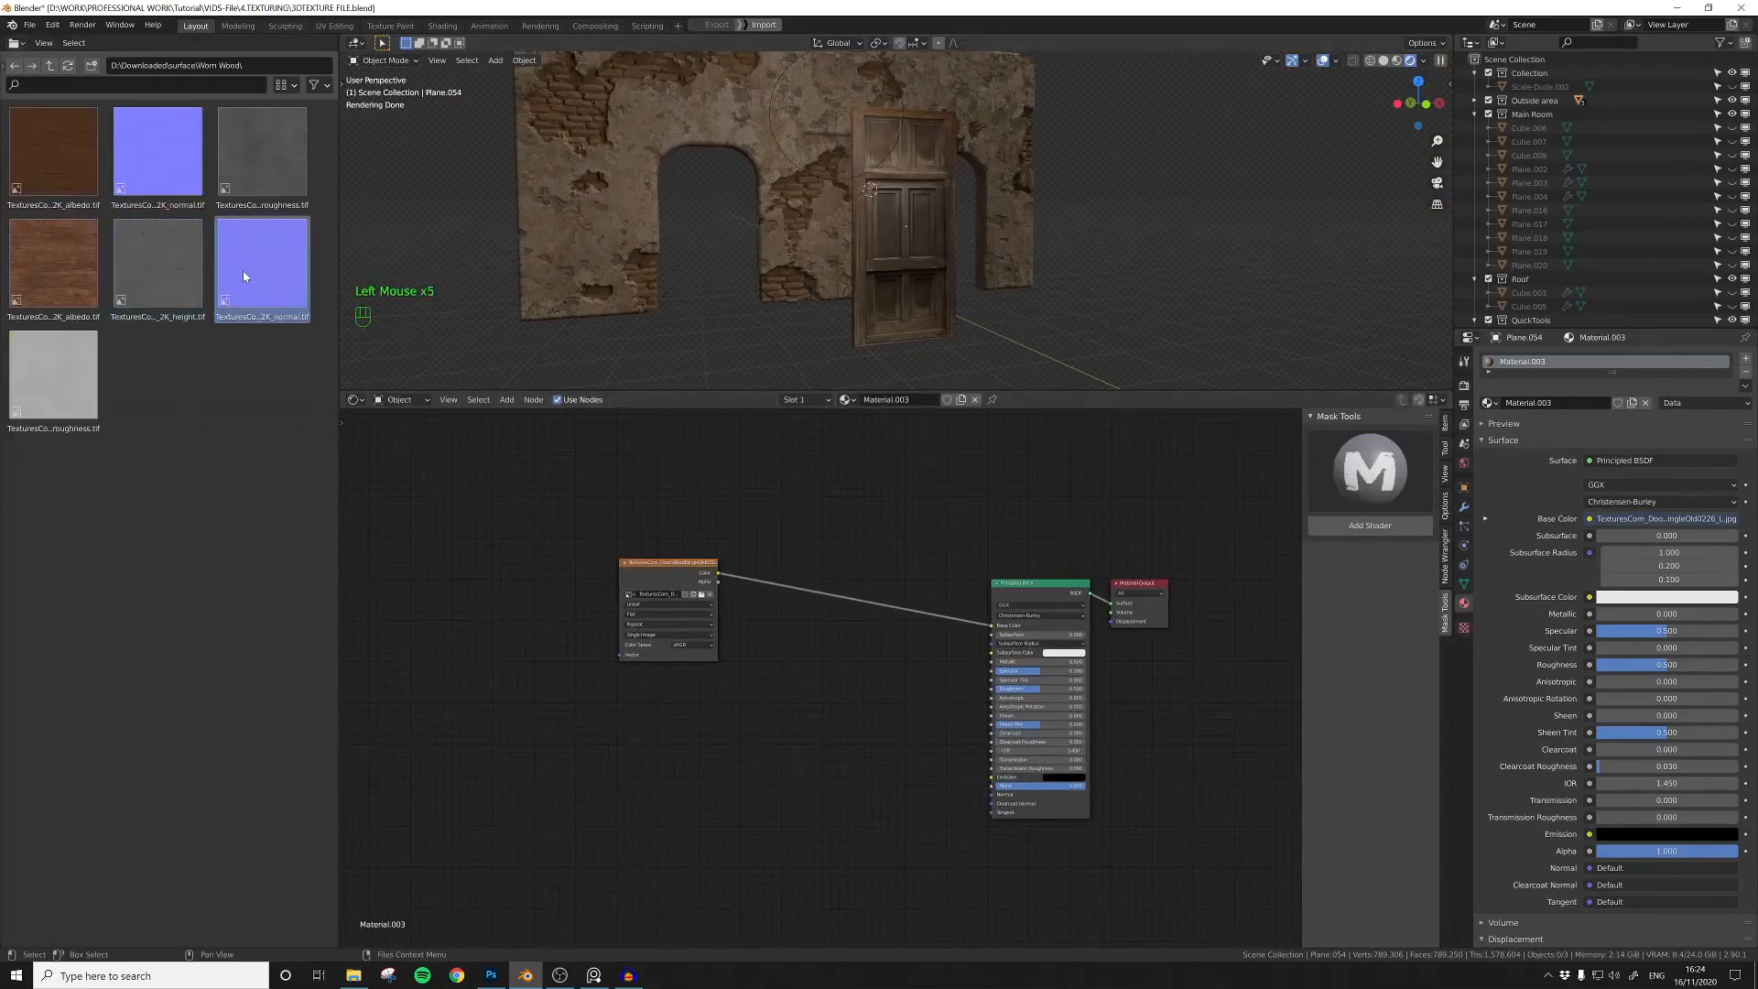
drag(157, 151, 698, 843)
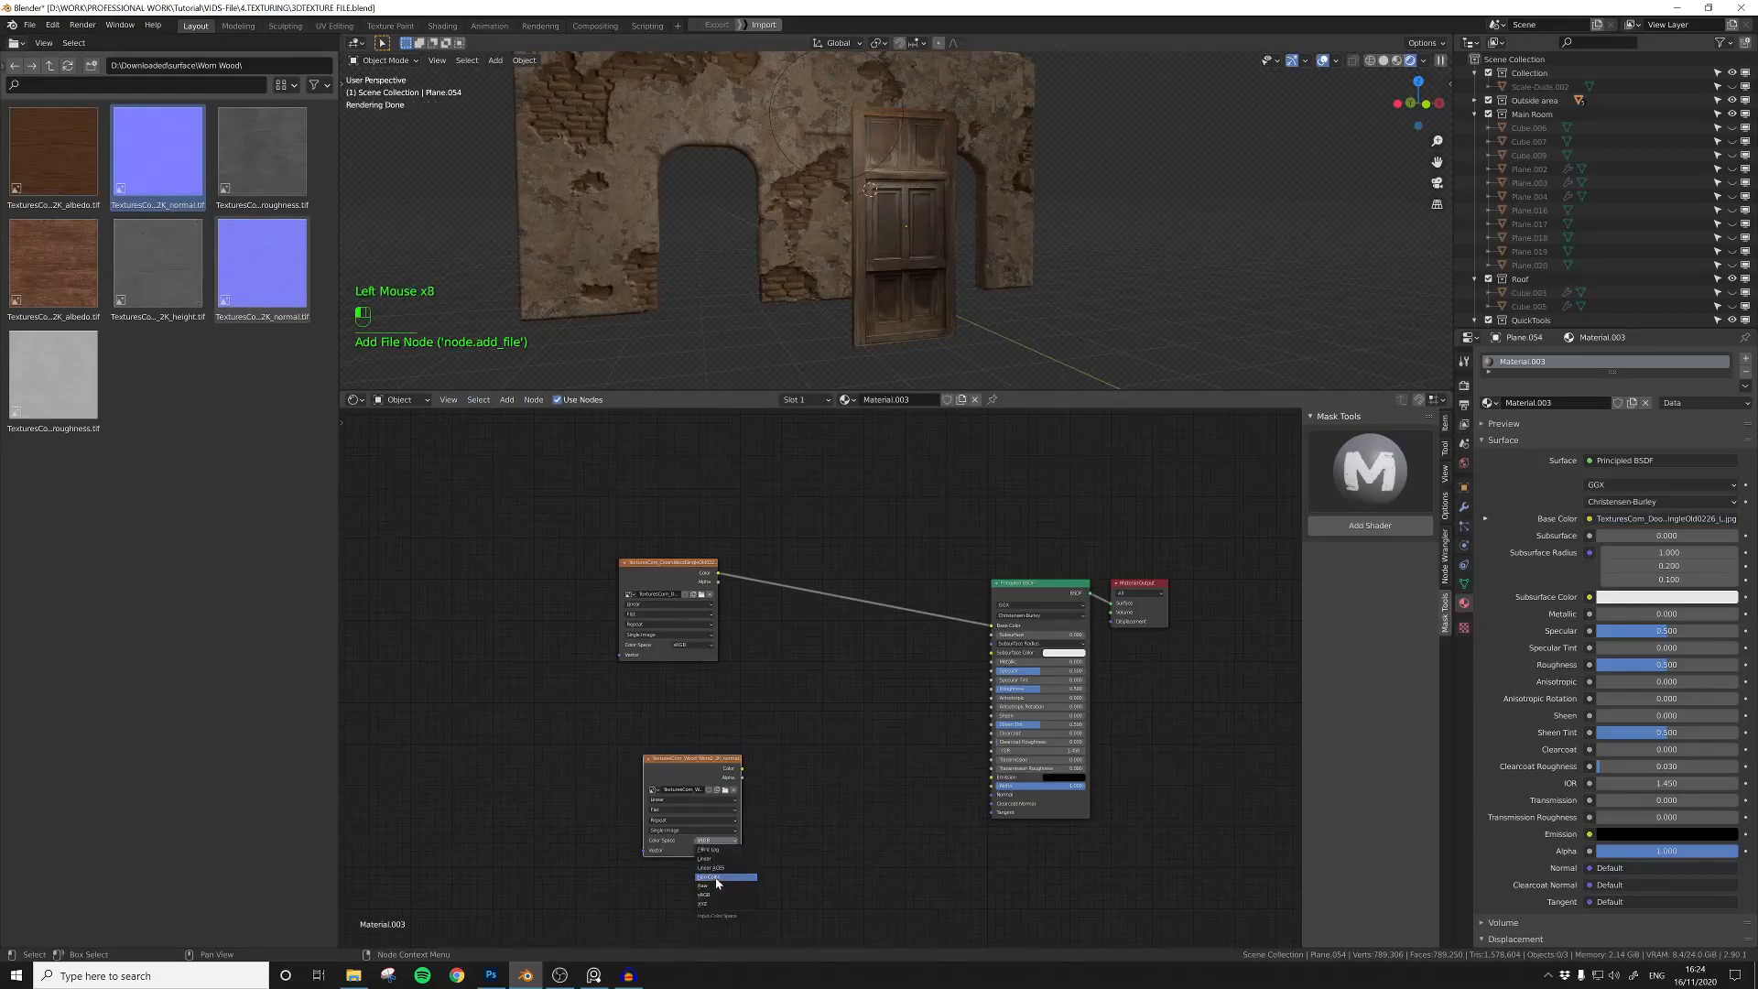
key(Return)
Step: Add a ColorRamp and the Worn Wood roughness texture to the door material, setting the texture's color space to Non-Color
click(794, 658)
drag(262, 151, 518, 719)
drag(666, 564, 663, 503)
drag(562, 705, 637, 630)
click(658, 711)
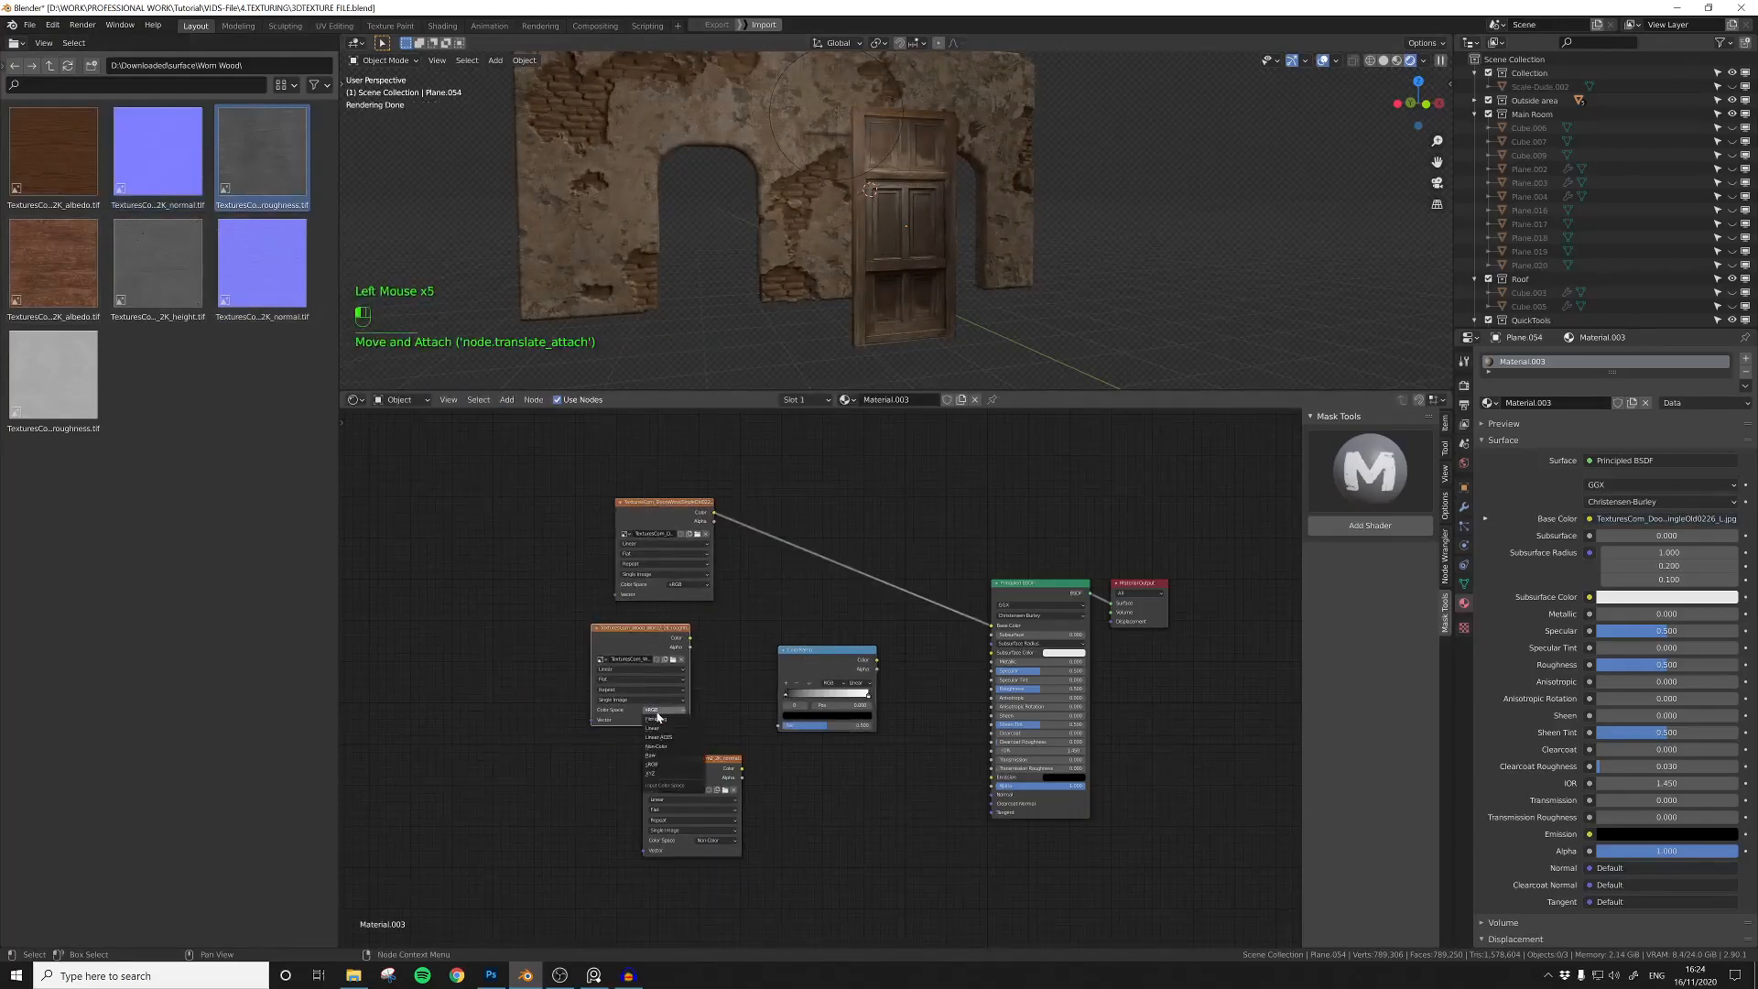
Step: Add Texture Coordinate and Mapping nodes, set box projection on the wood textures, and link roughness through the ColorRamp to Roughness
key(ctrl+t)
click(630, 678)
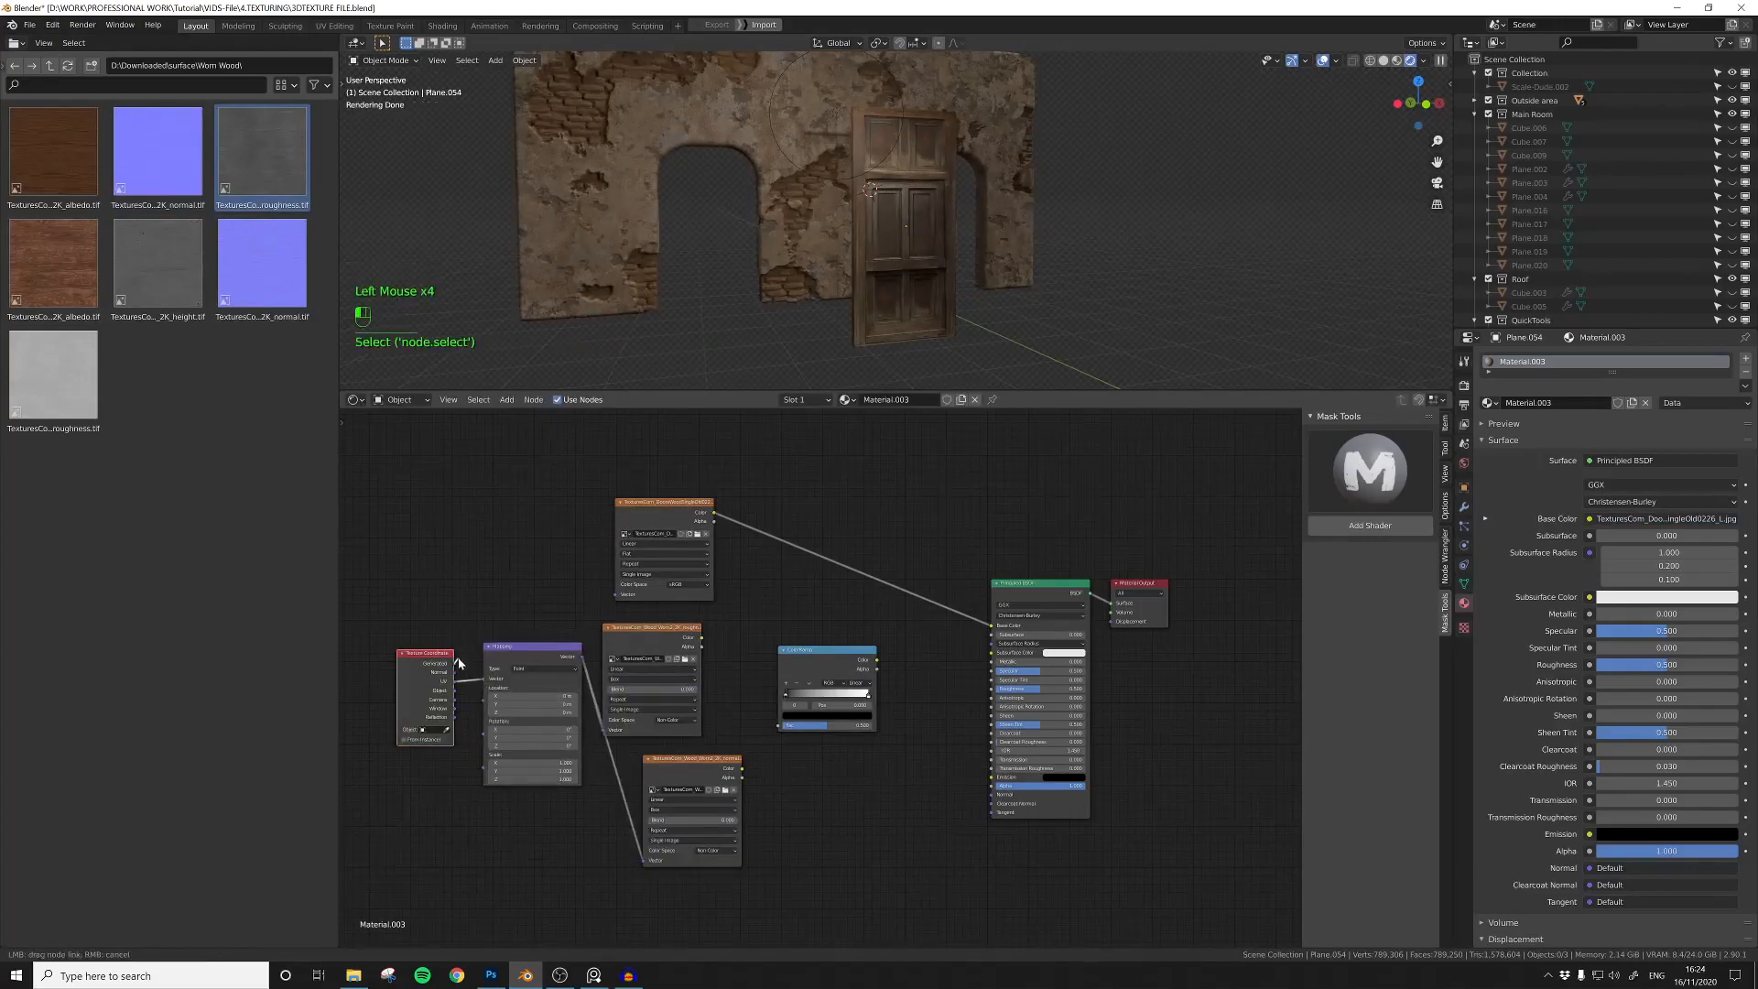
drag(991, 696, 991, 693)
Step: Preview the ColorRamp output on the door and move its black stop inward to increase the roughness contrast
ctrl+shift+click(802, 658)
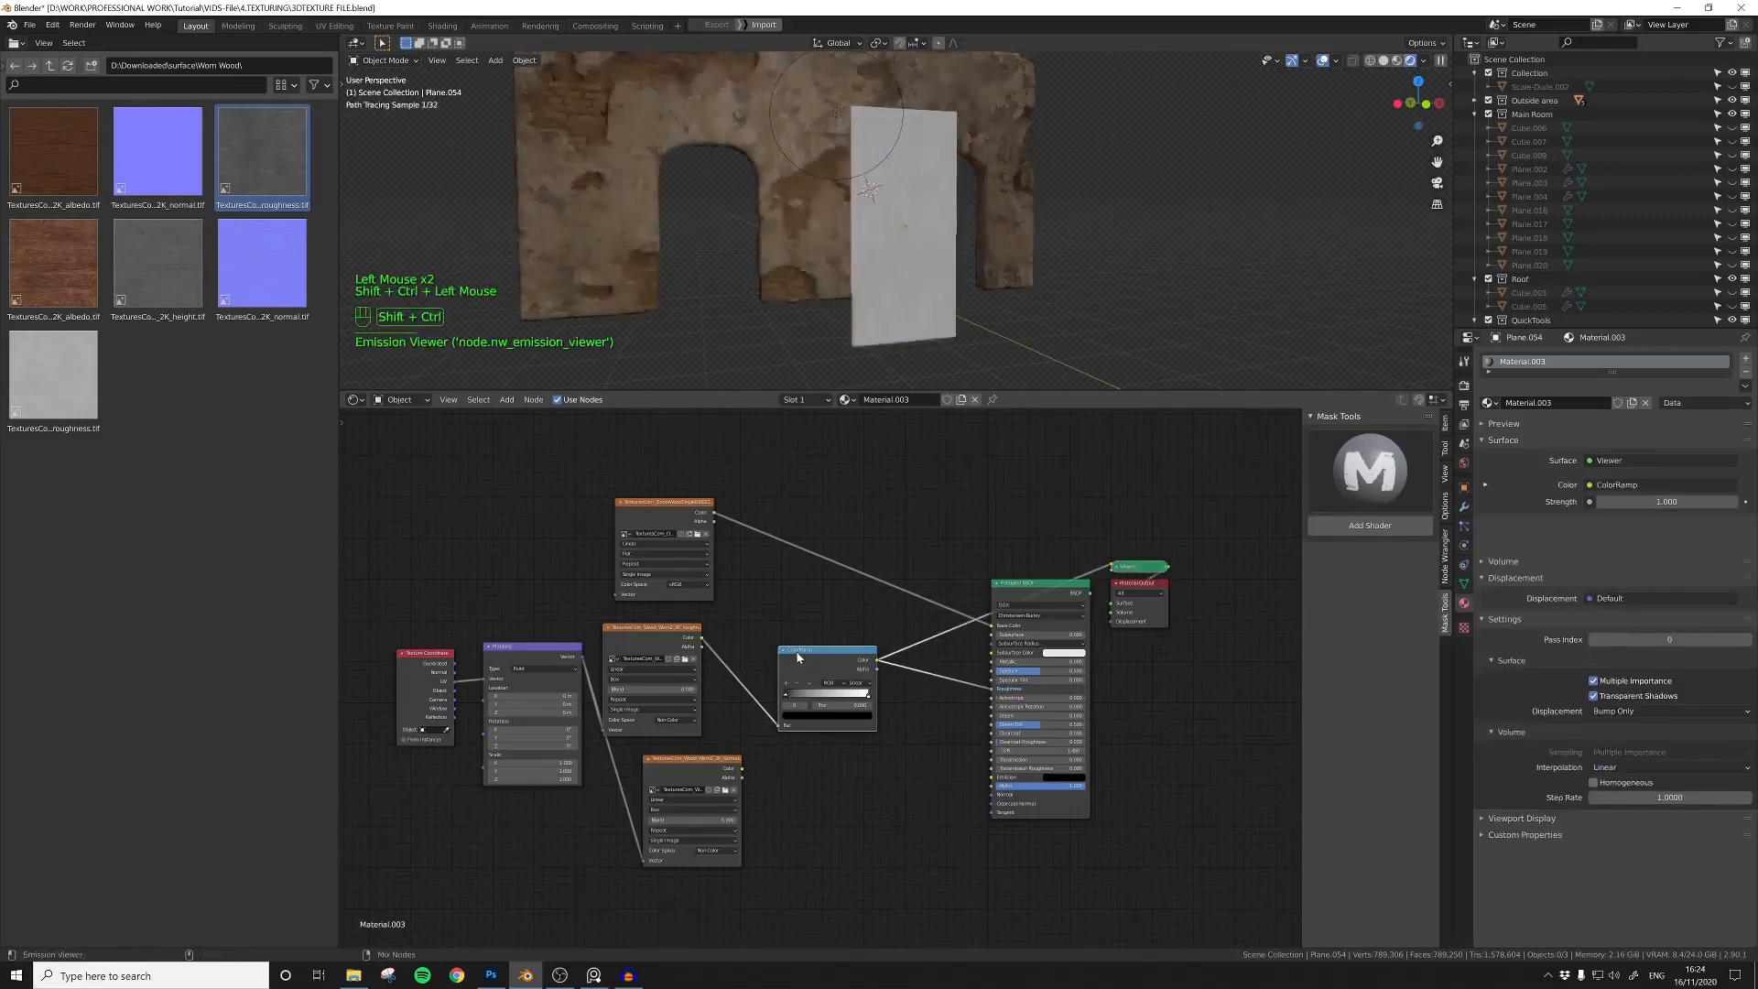
scroll(809, 673, up, 1)
drag(790, 698, 813, 699)
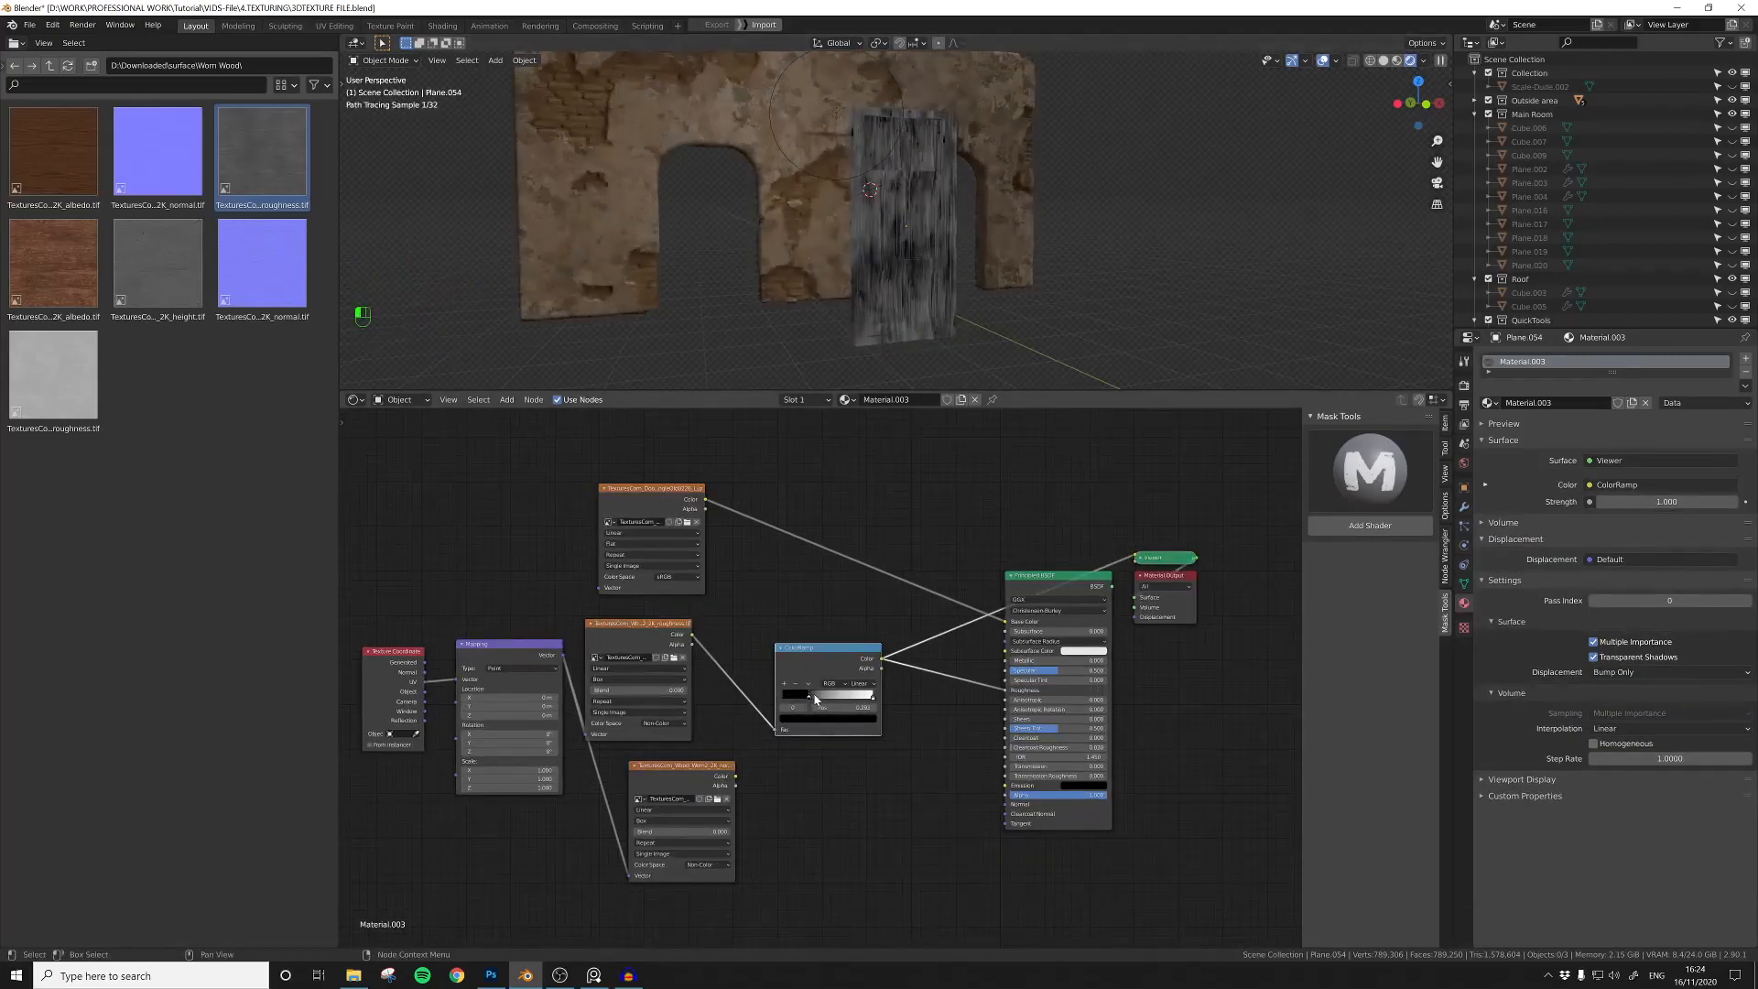
Step: Add a Value node, connect it to the Mapping node's Scale and adjust its value
scroll(903, 372, up, 3)
middle_drag(515, 774, 759, 740)
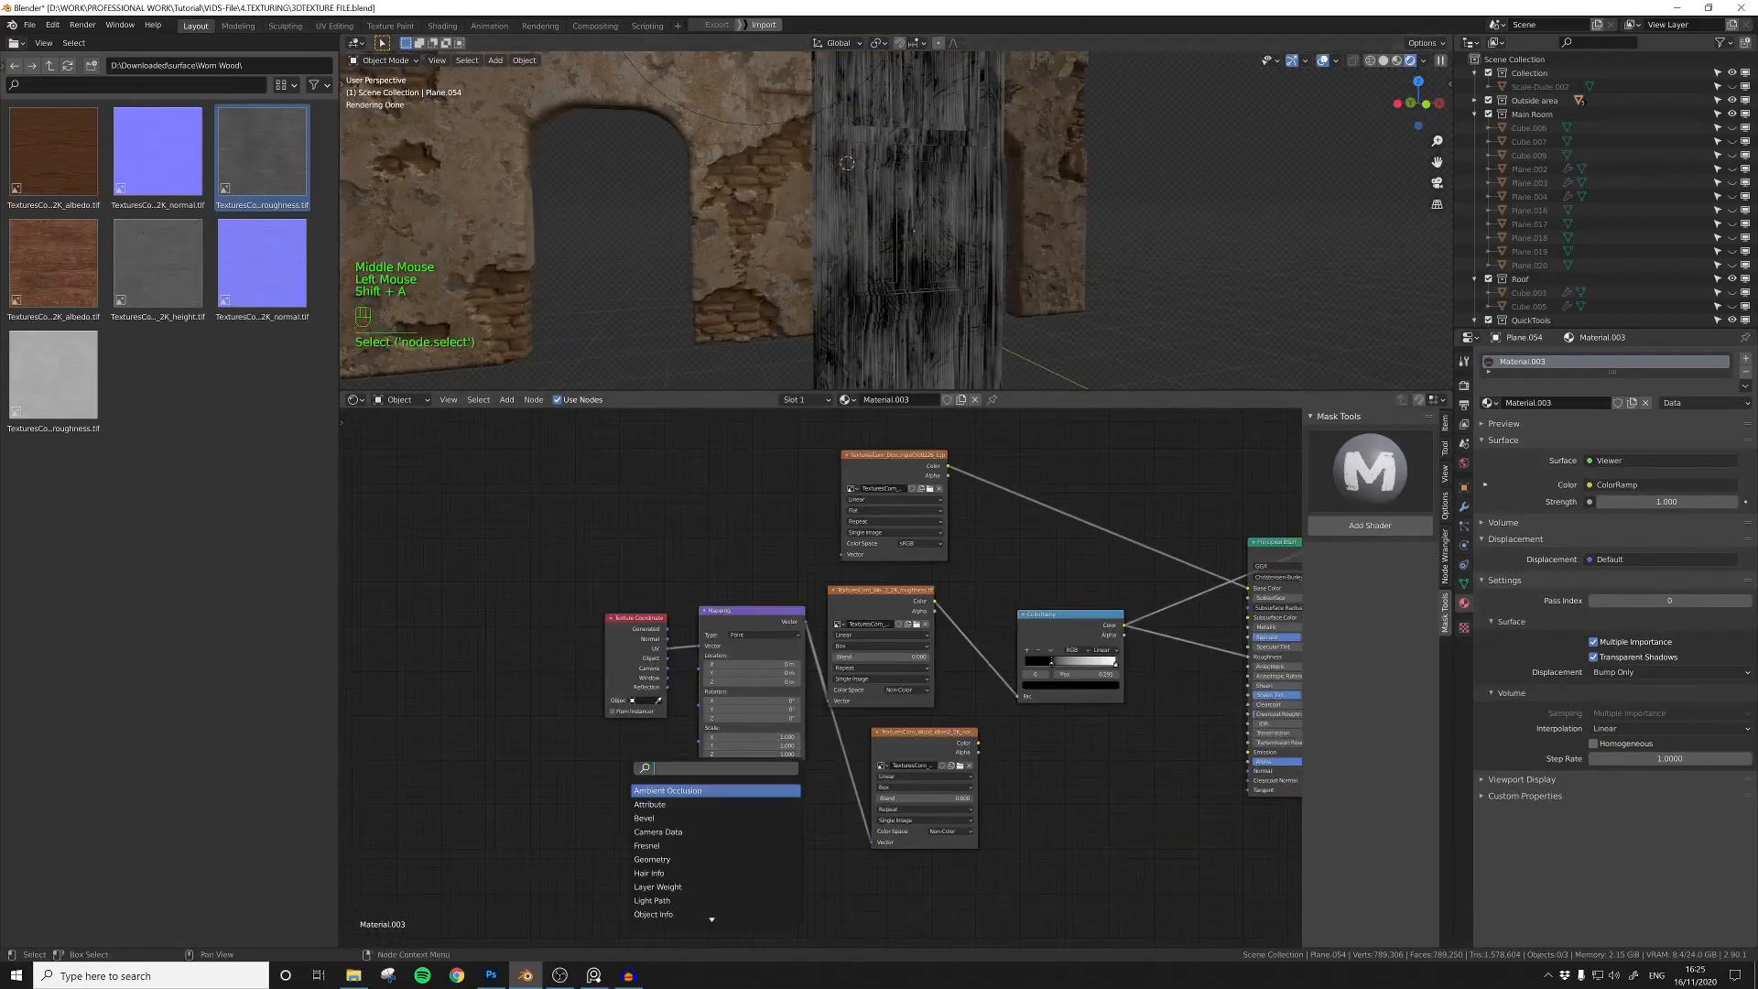
drag(647, 788, 700, 741)
click(639, 800)
click(639, 800)
click(639, 801)
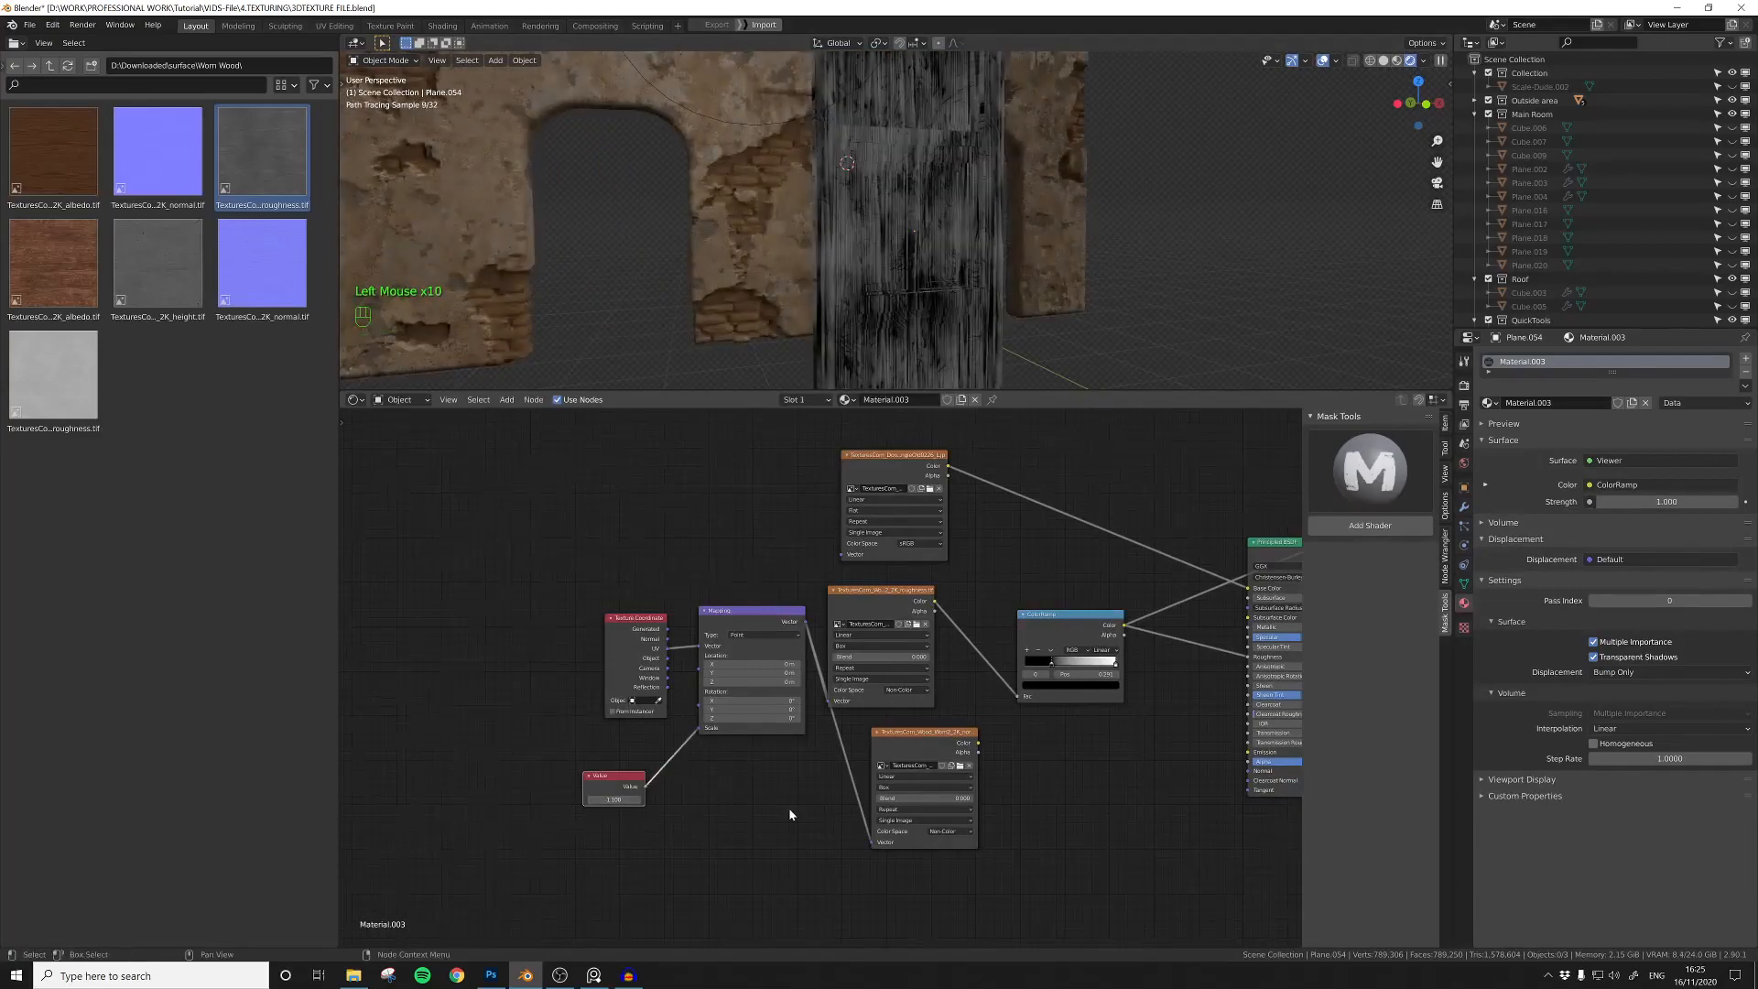
Step: Lighten the ColorRamp's dark stop to grey, restore the Principled BSDF output and set Specular to 0.176
scroll(797, 805, down, 5)
middle_drag(989, 769, 652, 762)
scroll(652, 762, up, 2)
scroll(656, 685, up, 4)
middle_drag(656, 684, 866, 745)
drag(914, 757, 867, 763)
click(879, 758)
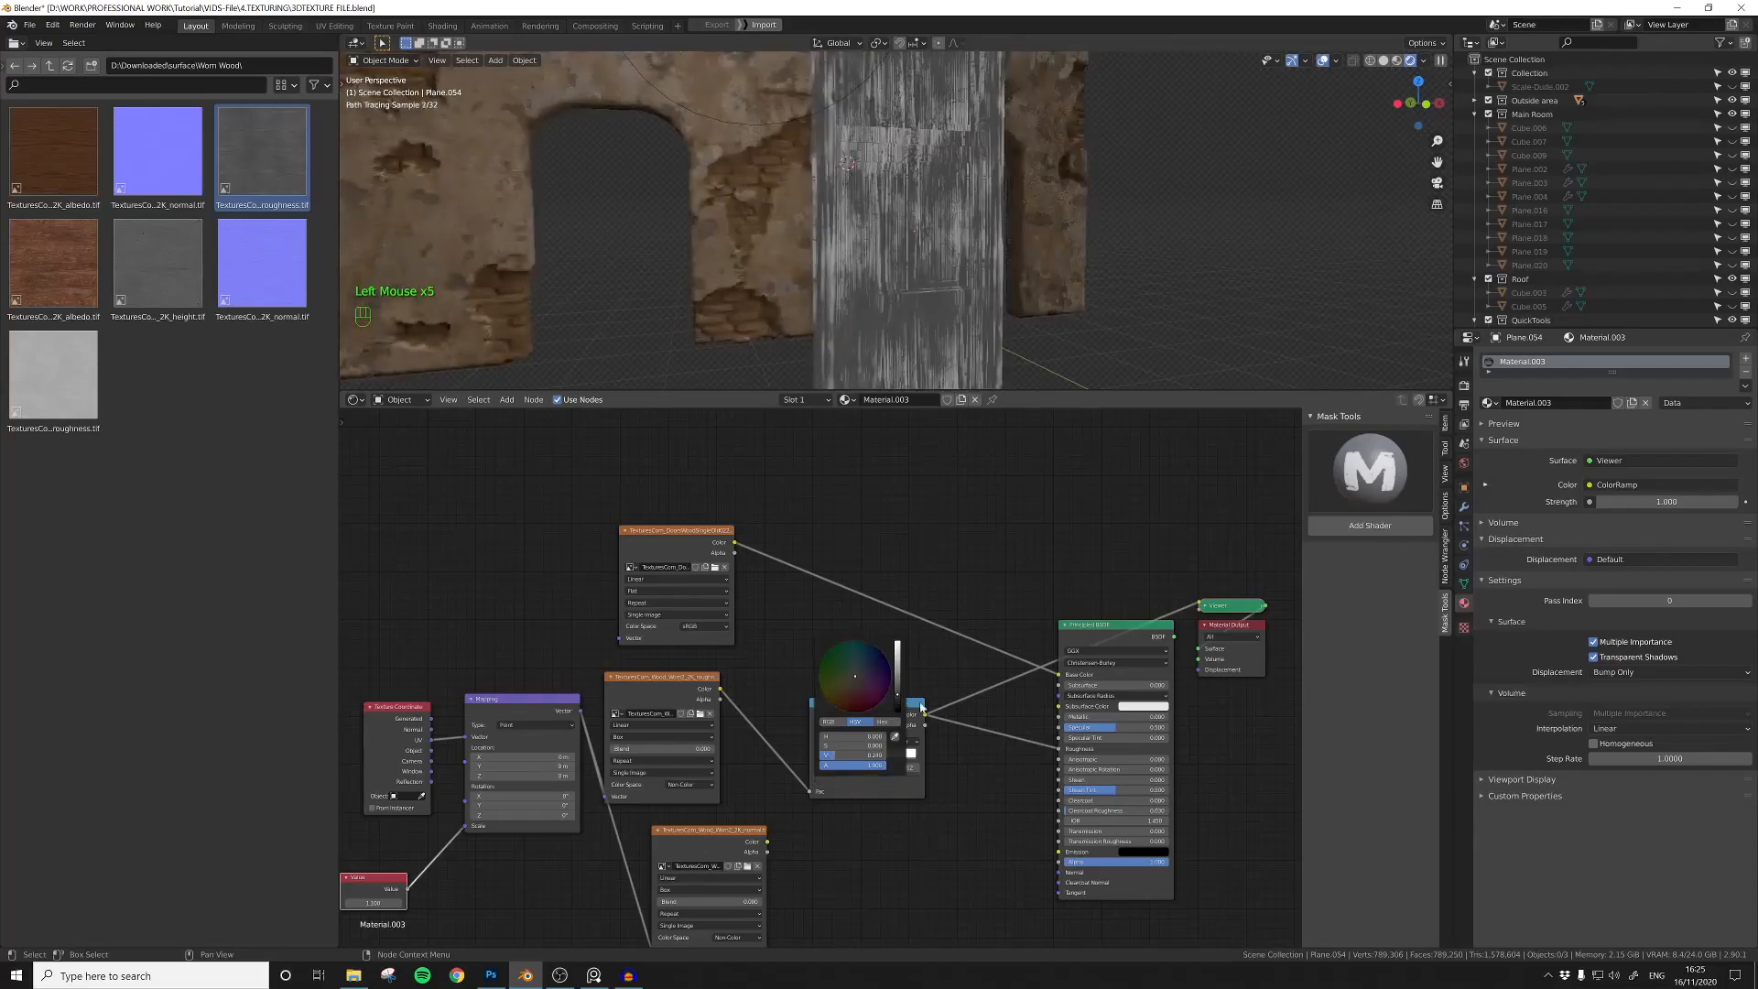
scroll(787, 691, down, 2)
ctrl+shift+click(1051, 744)
ctrl+shift+click(1051, 743)
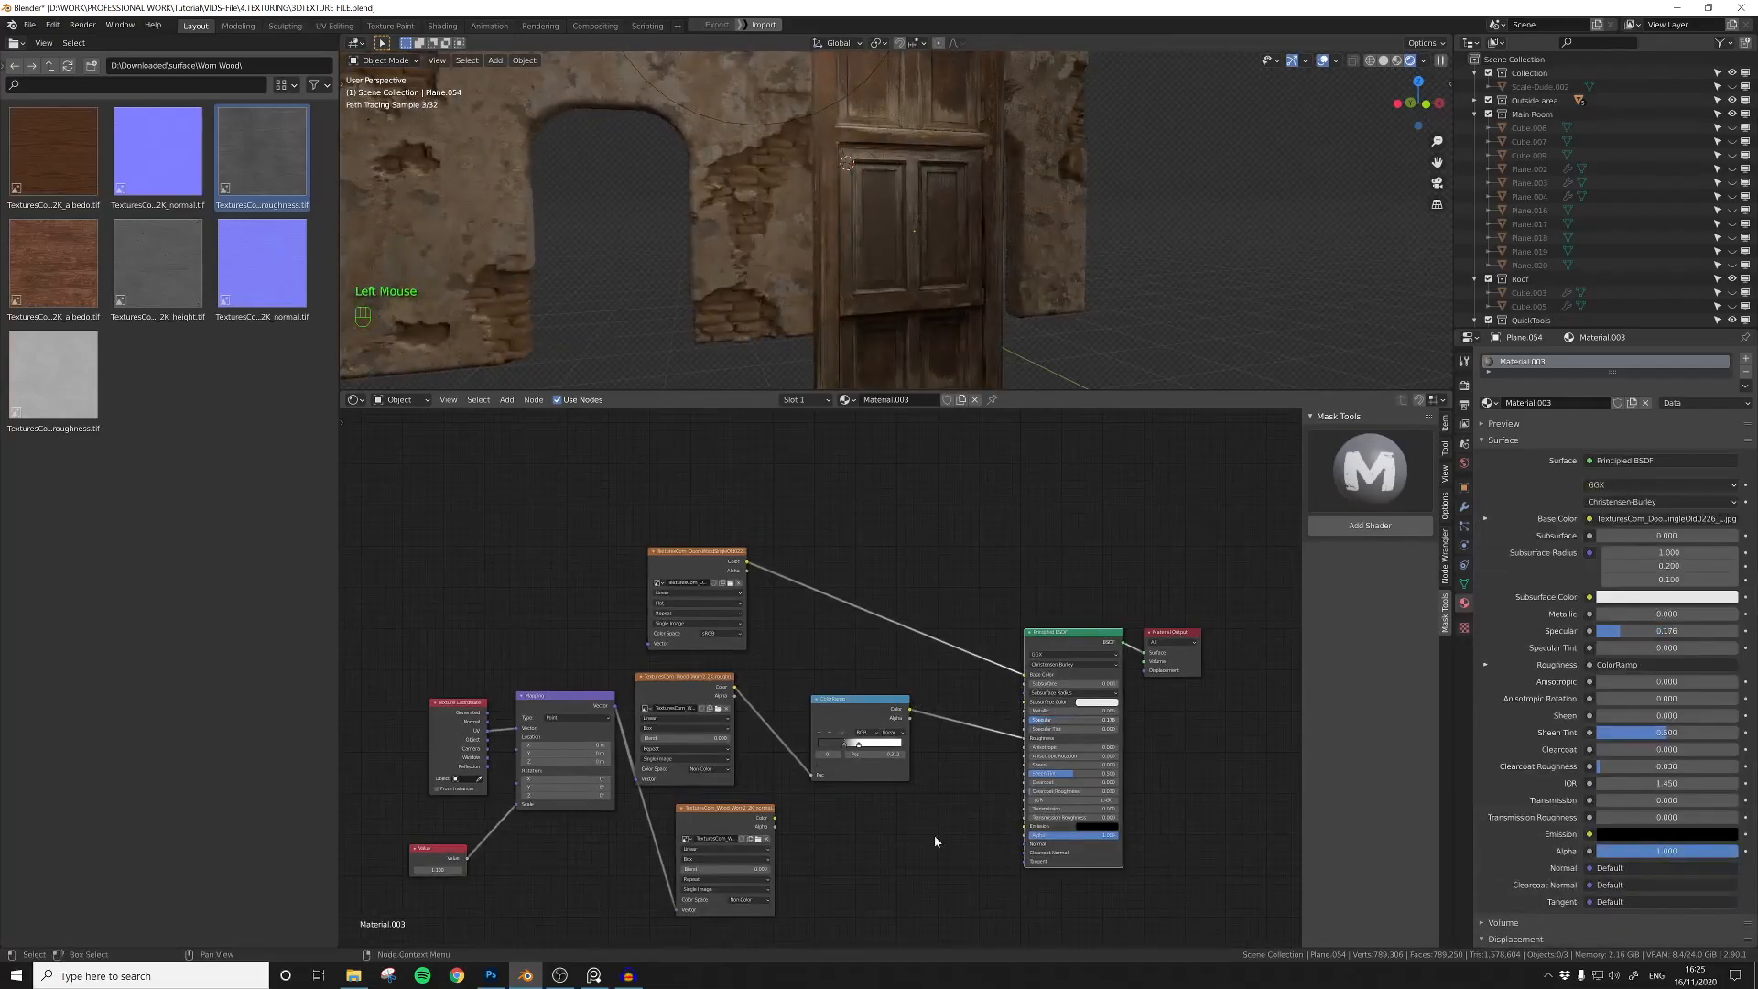
Step: Add a Normal Map node and connect the wood normal texture through it to the Principled BSDF's Normal
middle_drag(972, 796, 939, 684)
click(859, 728)
key(shift+a)
click(885, 762)
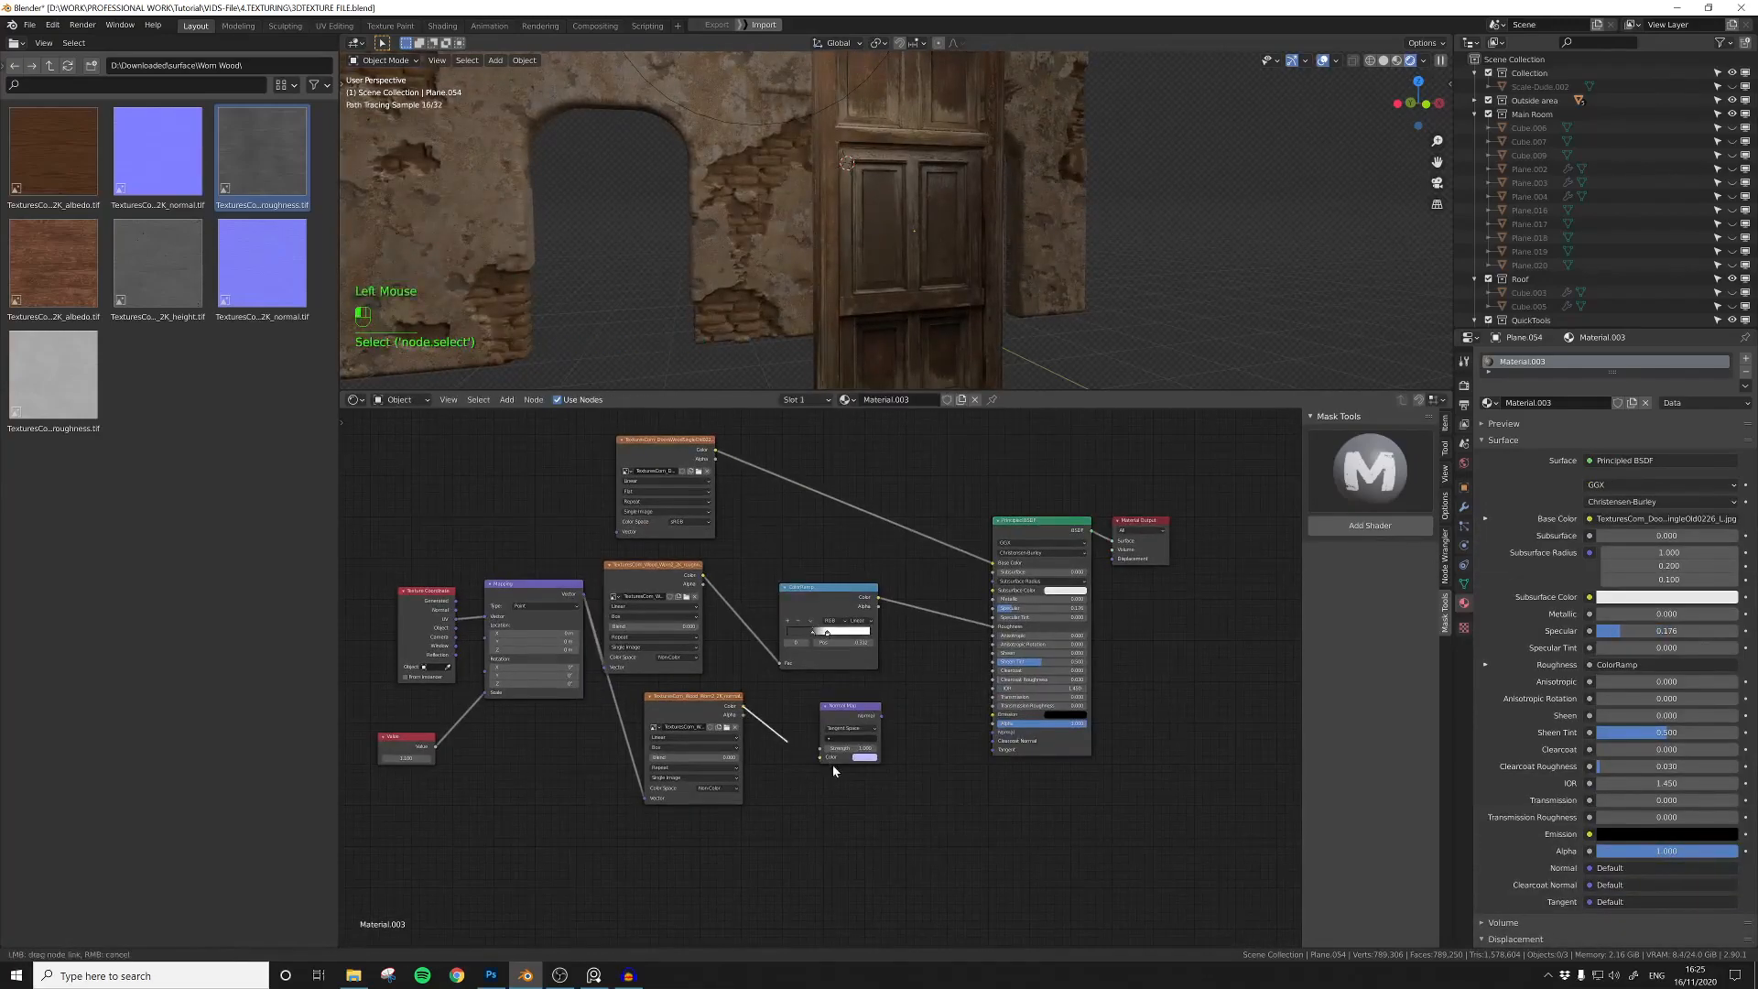
middle_drag(936, 762, 901, 796)
Step: Enlarge the viewport, inspect the door's surface up close and lower Specular to 0.130
scroll(922, 236, up, 4)
middle_drag(922, 236, 852, 146)
scroll(930, 223, down, 5)
drag(922, 392, 906, 586)
scroll(828, 443, up, 7)
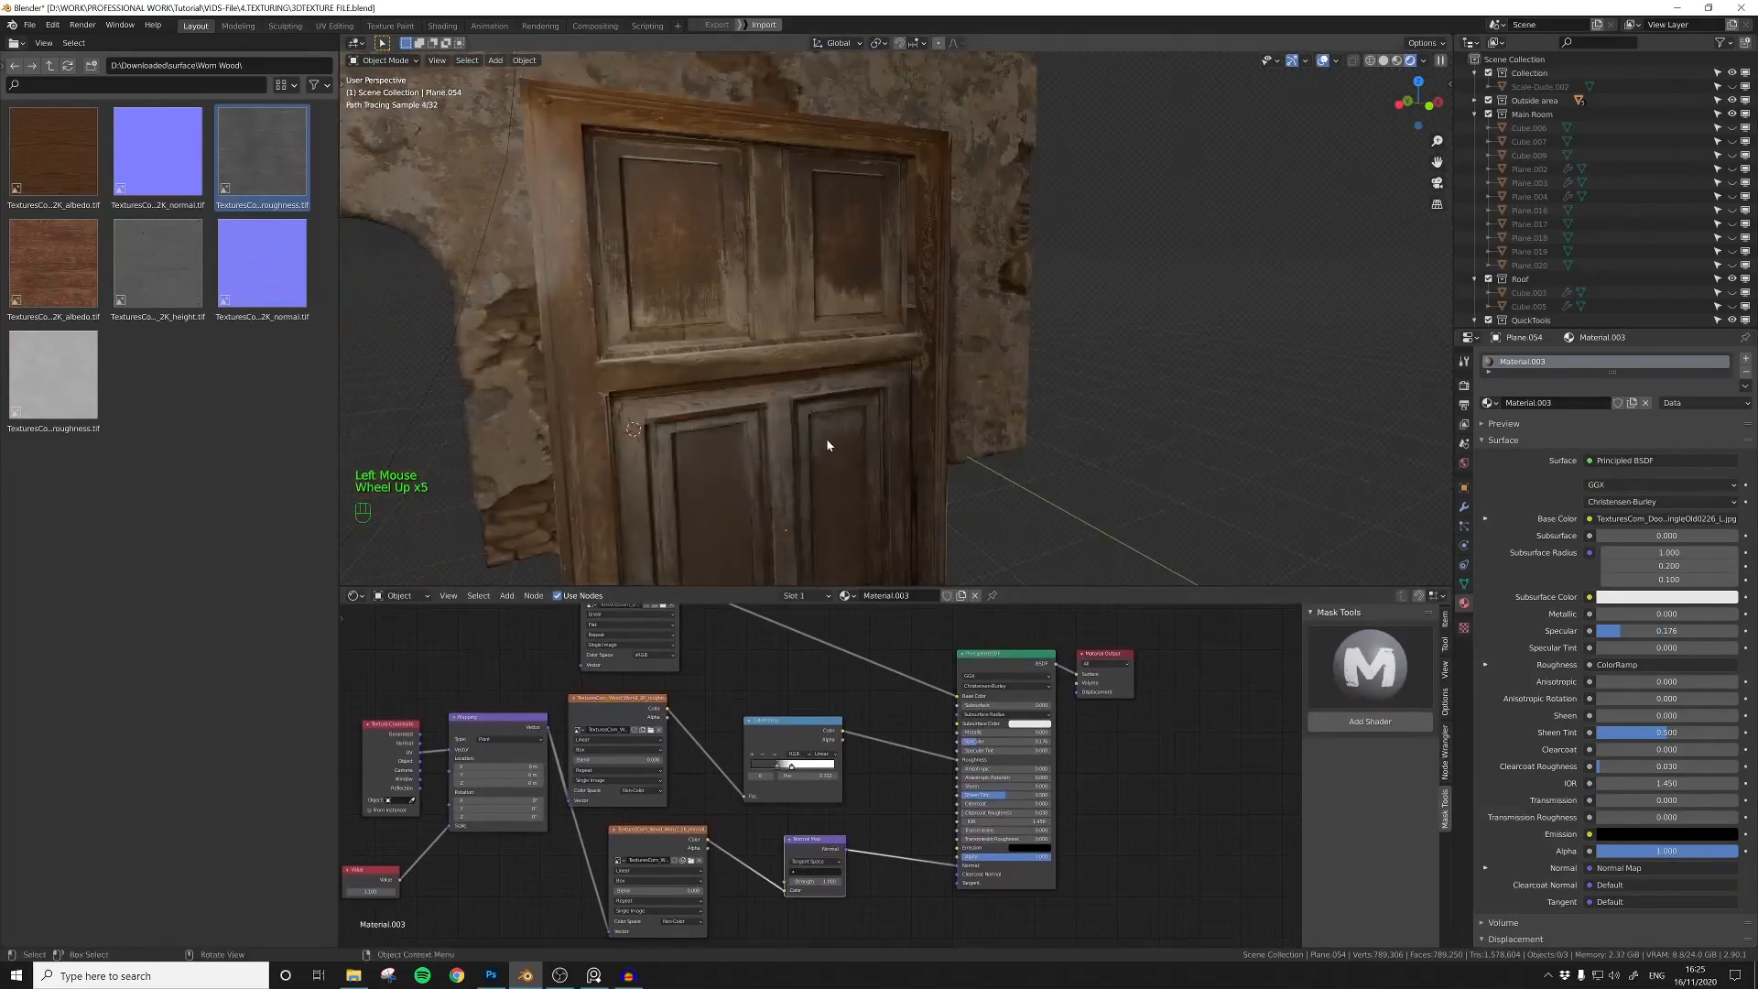
middle_drag(827, 443, 881, 423)
mouse_move(858, 843)
middle_down()
mouse_move(890, 785)
mouse_move(837, 841)
middle_up()
drag(964, 738, 954, 735)
scroll(856, 458, down, 8)
Step: Move the door along the Y axis so it sits in the wall between the two arches
middle_drag(856, 448, 898, 465)
click(910, 393)
key(g)
key(y)
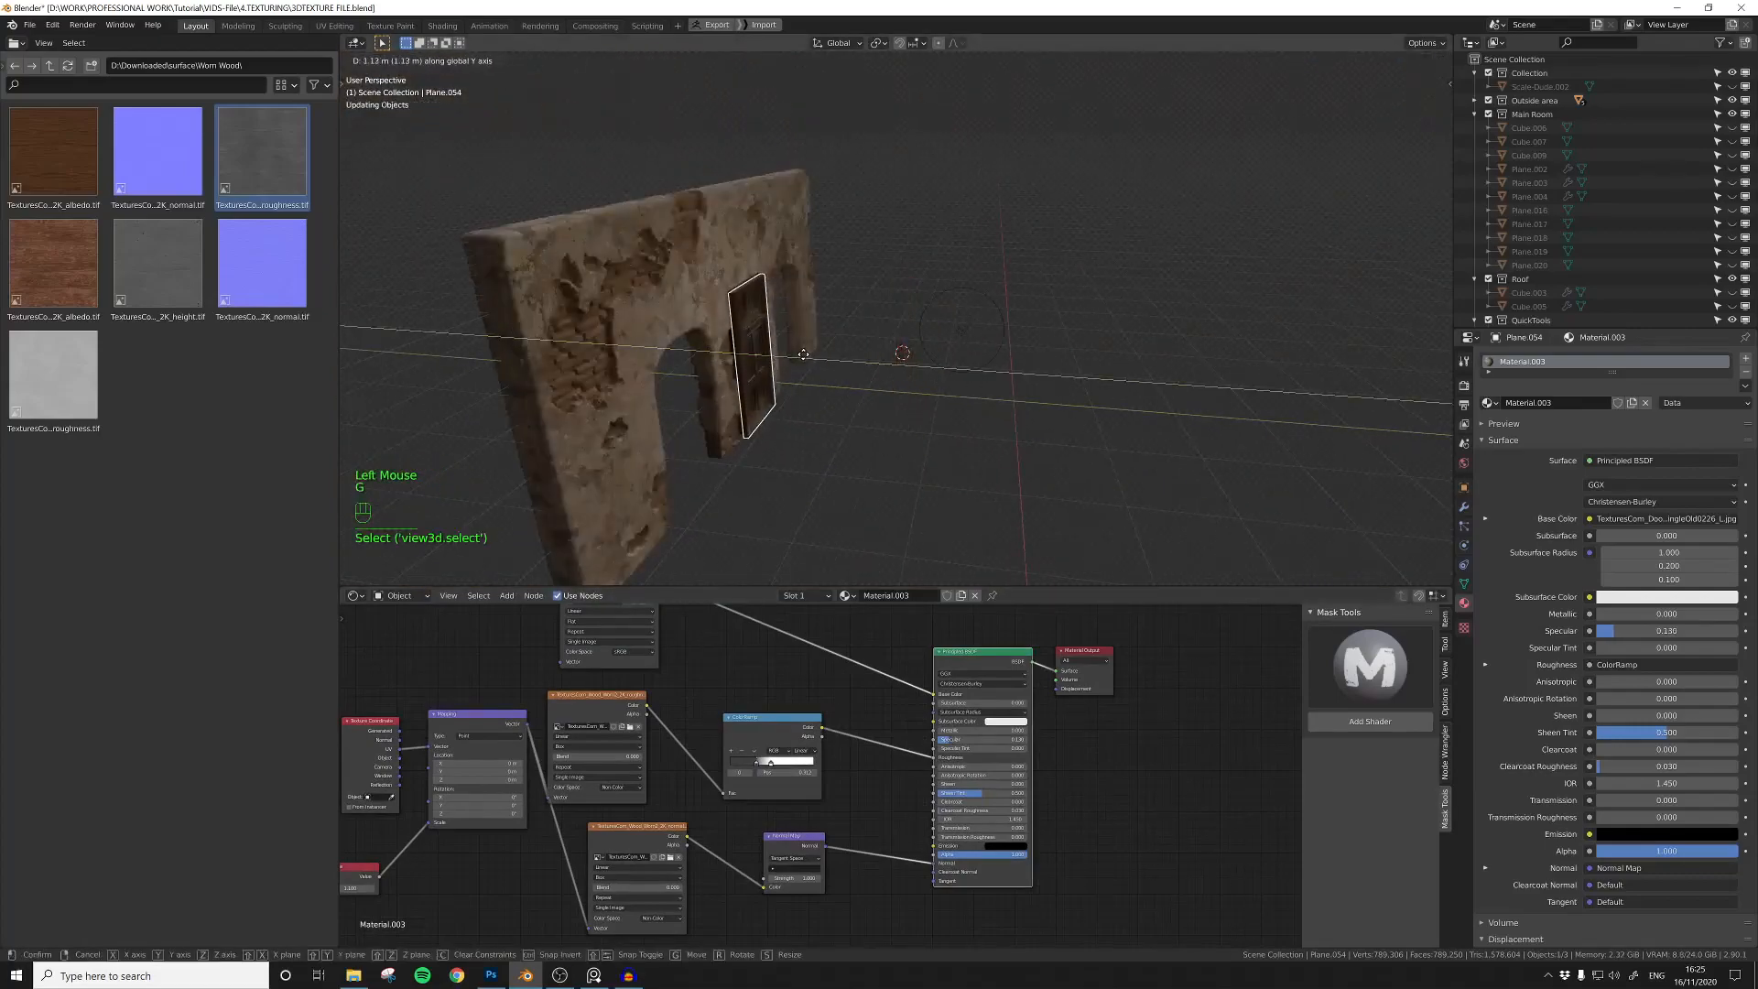
click(806, 358)
middle_drag(836, 424, 1089, 399)
scroll(804, 414, up, 6)
middle_drag(1090, 399, 1163, 384)
middle_drag(1163, 385, 1008, 408)
key(g)
key(y)
click(1135, 377)
Step: Reposition the point light in front of the wall so that it lights the door
scroll(925, 417, down, 3)
click(824, 286)
key(g)
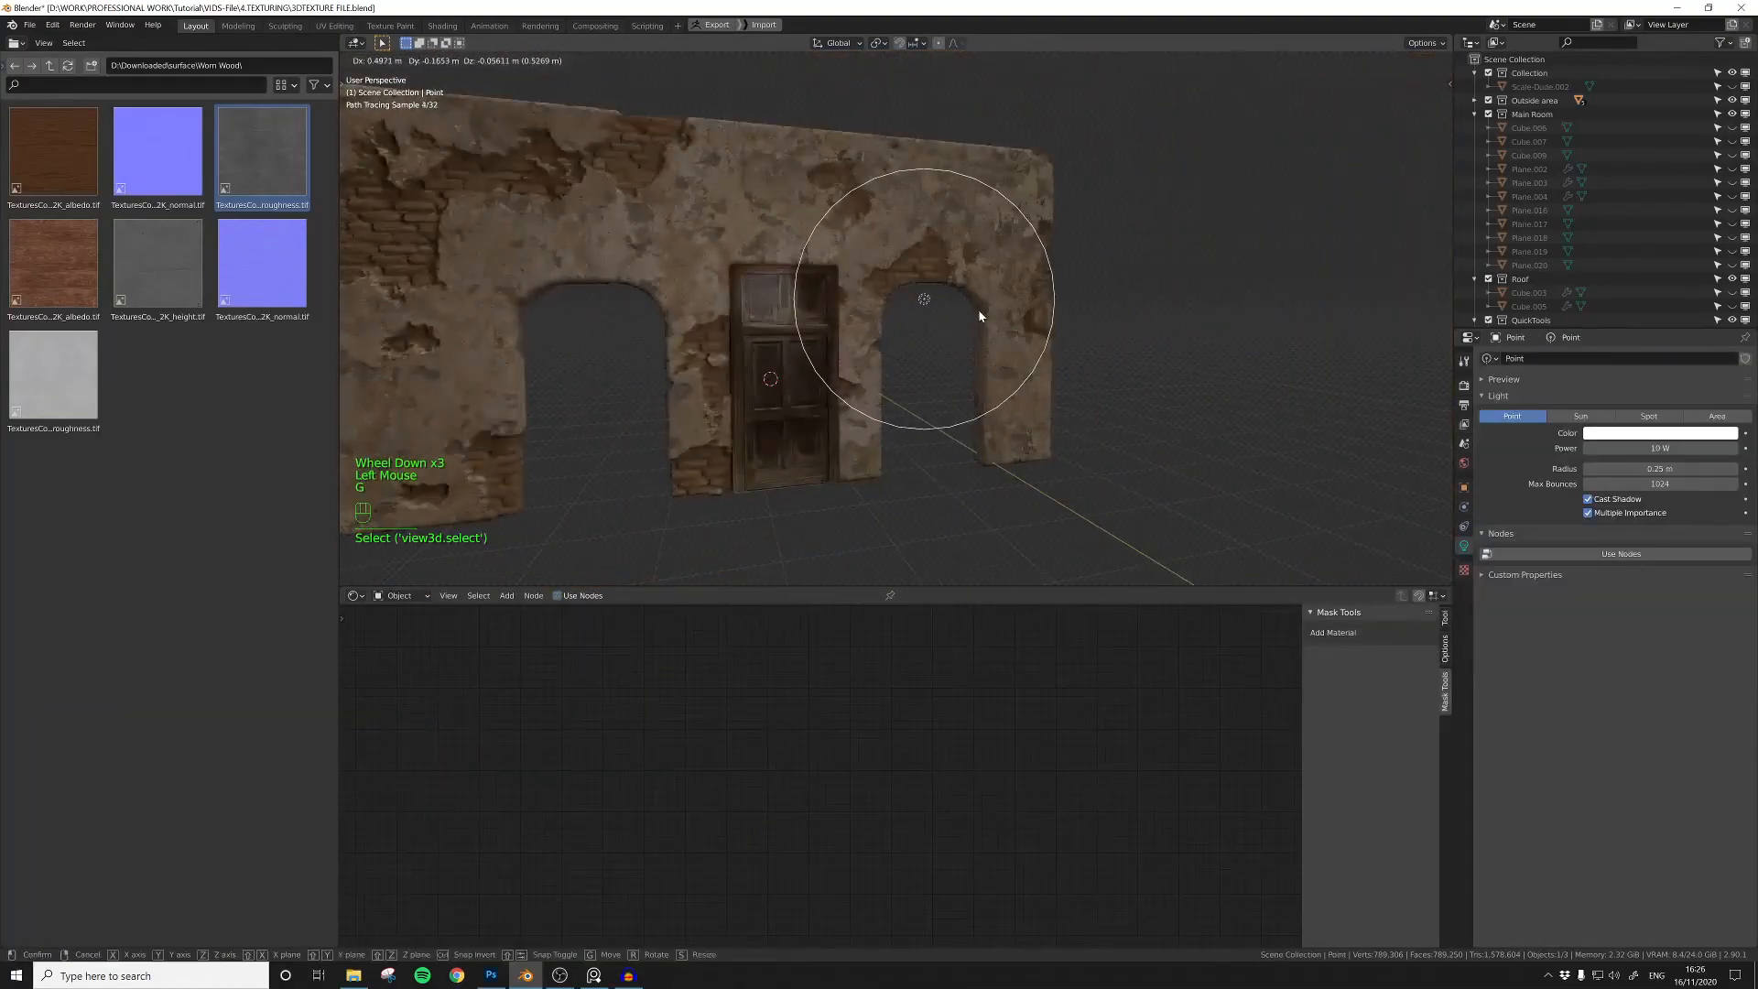
click(996, 314)
middle_drag(996, 314, 1046, 331)
key(g)
key(y)
click(844, 337)
key(g)
click(806, 397)
Step: Select the door and fine-tune the dark stop's position on its roughness ColorRamp
middle_drag(806, 397, 795, 312)
scroll(769, 321, up, 2)
click(647, 361)
middle_drag(717, 686, 776, 641)
scroll(790, 682, up, 4)
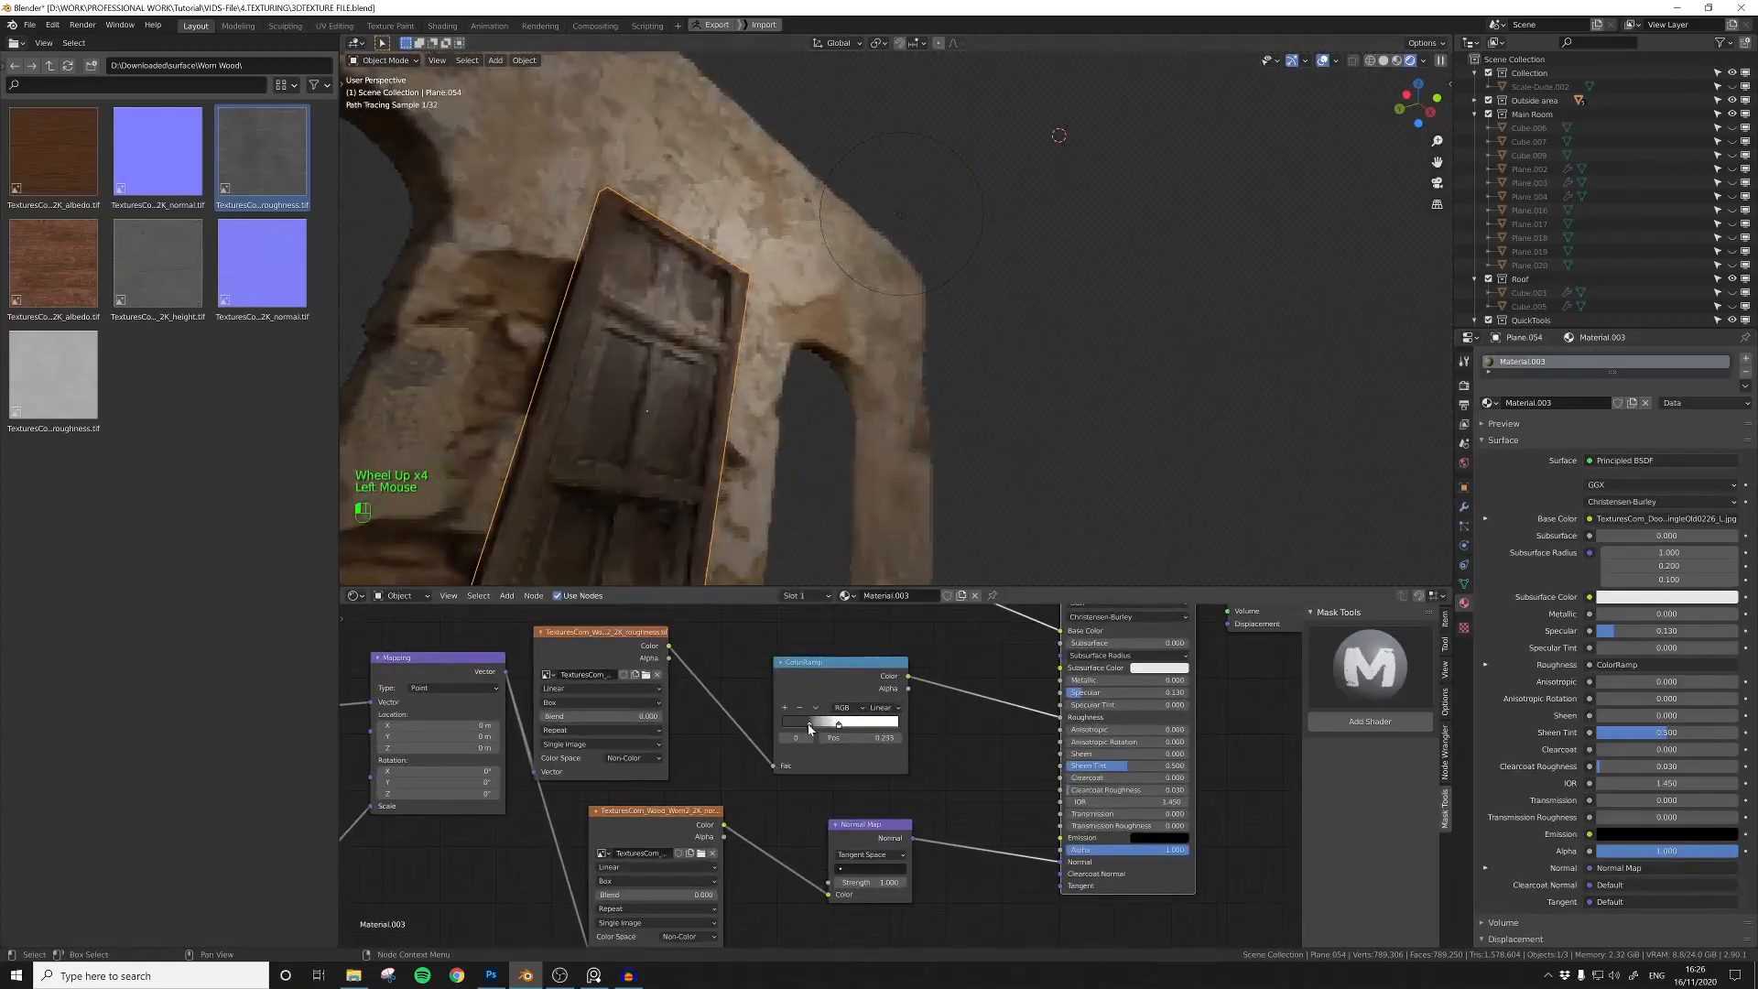
Step: Select the point light, view the whole wall with its door and save the file
scroll(786, 440, down, 4)
middle_drag(779, 426, 705, 462)
scroll(732, 449, down, 1)
click(868, 279)
click(903, 453)
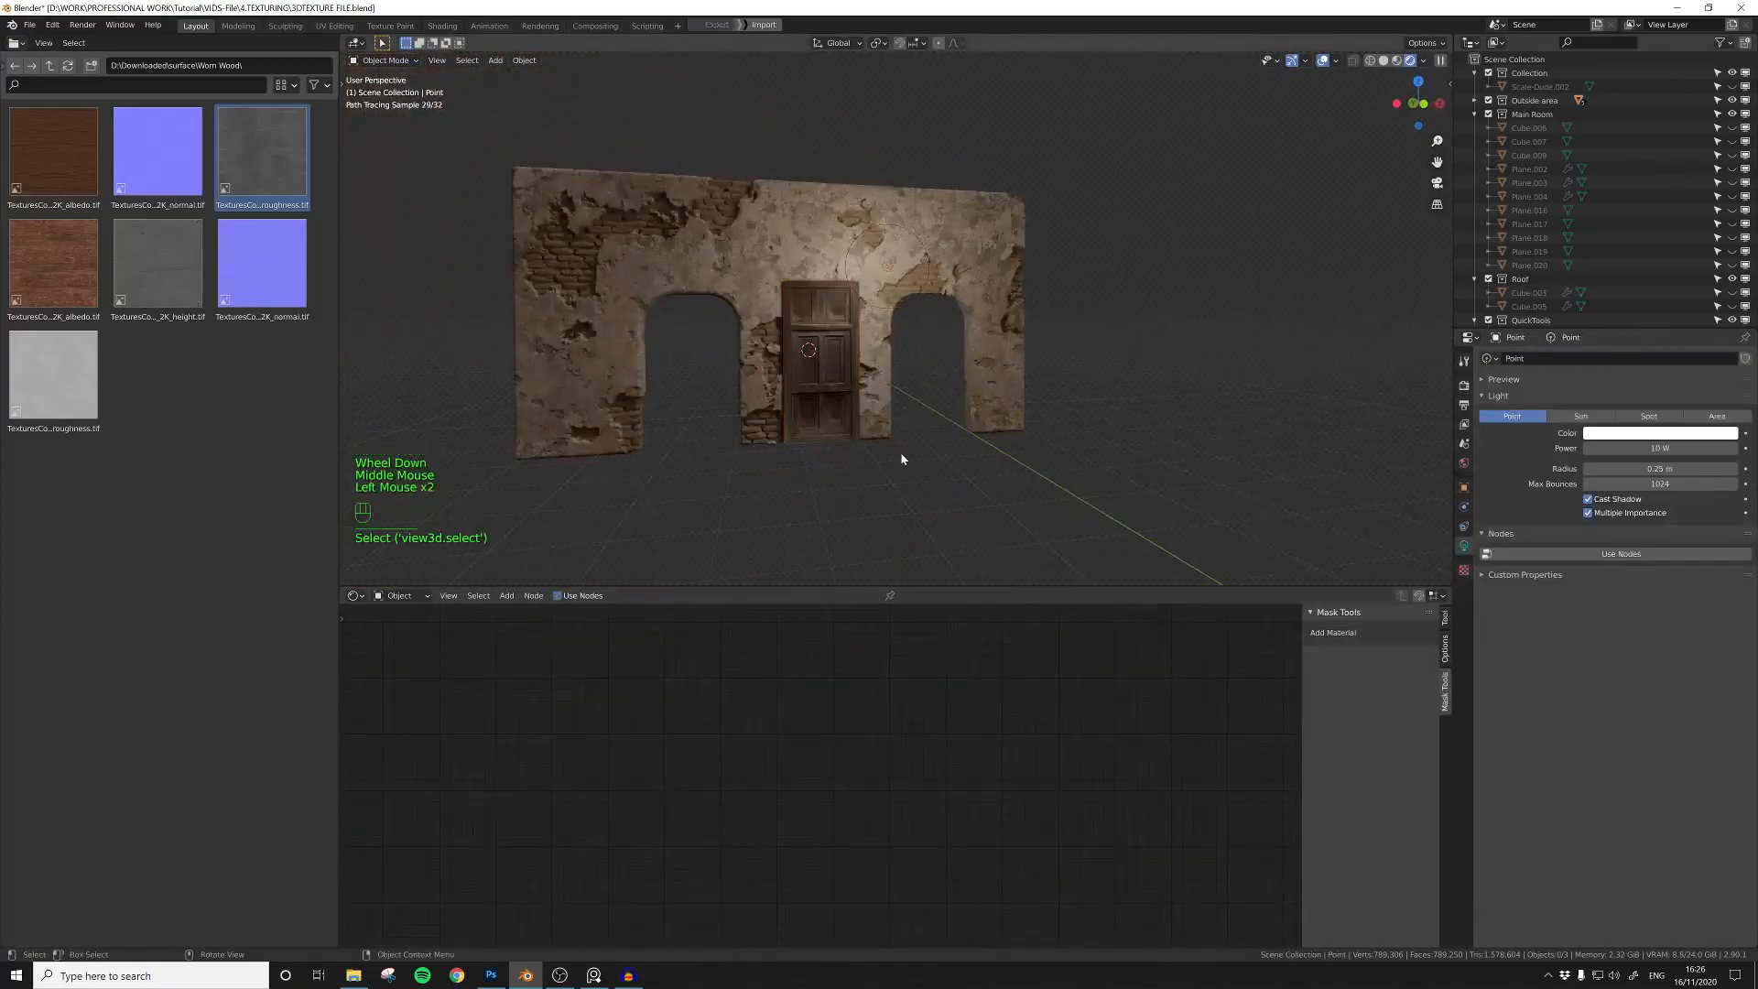
middle_drag(902, 453, 929, 396)
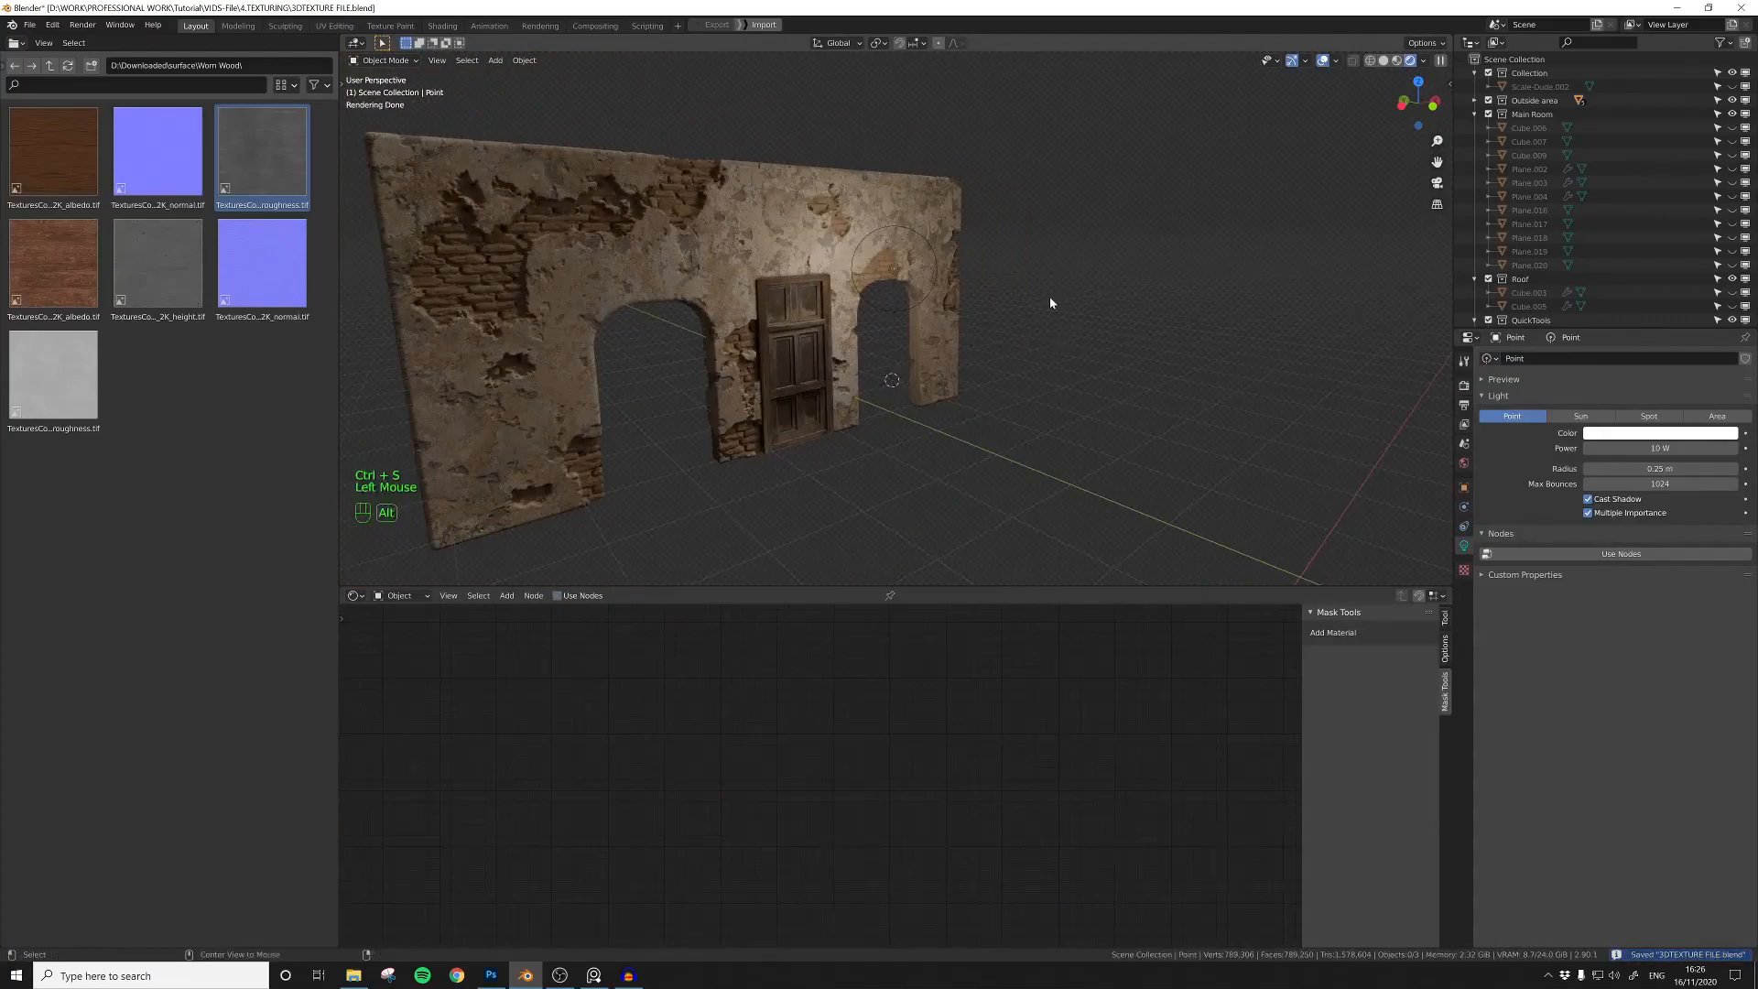
Step: Unhide all the objects in the scene and view the finished door inside the complete room
key(alt+h)
middle_drag(1035, 308, 898, 357)
double_click(872, 414)
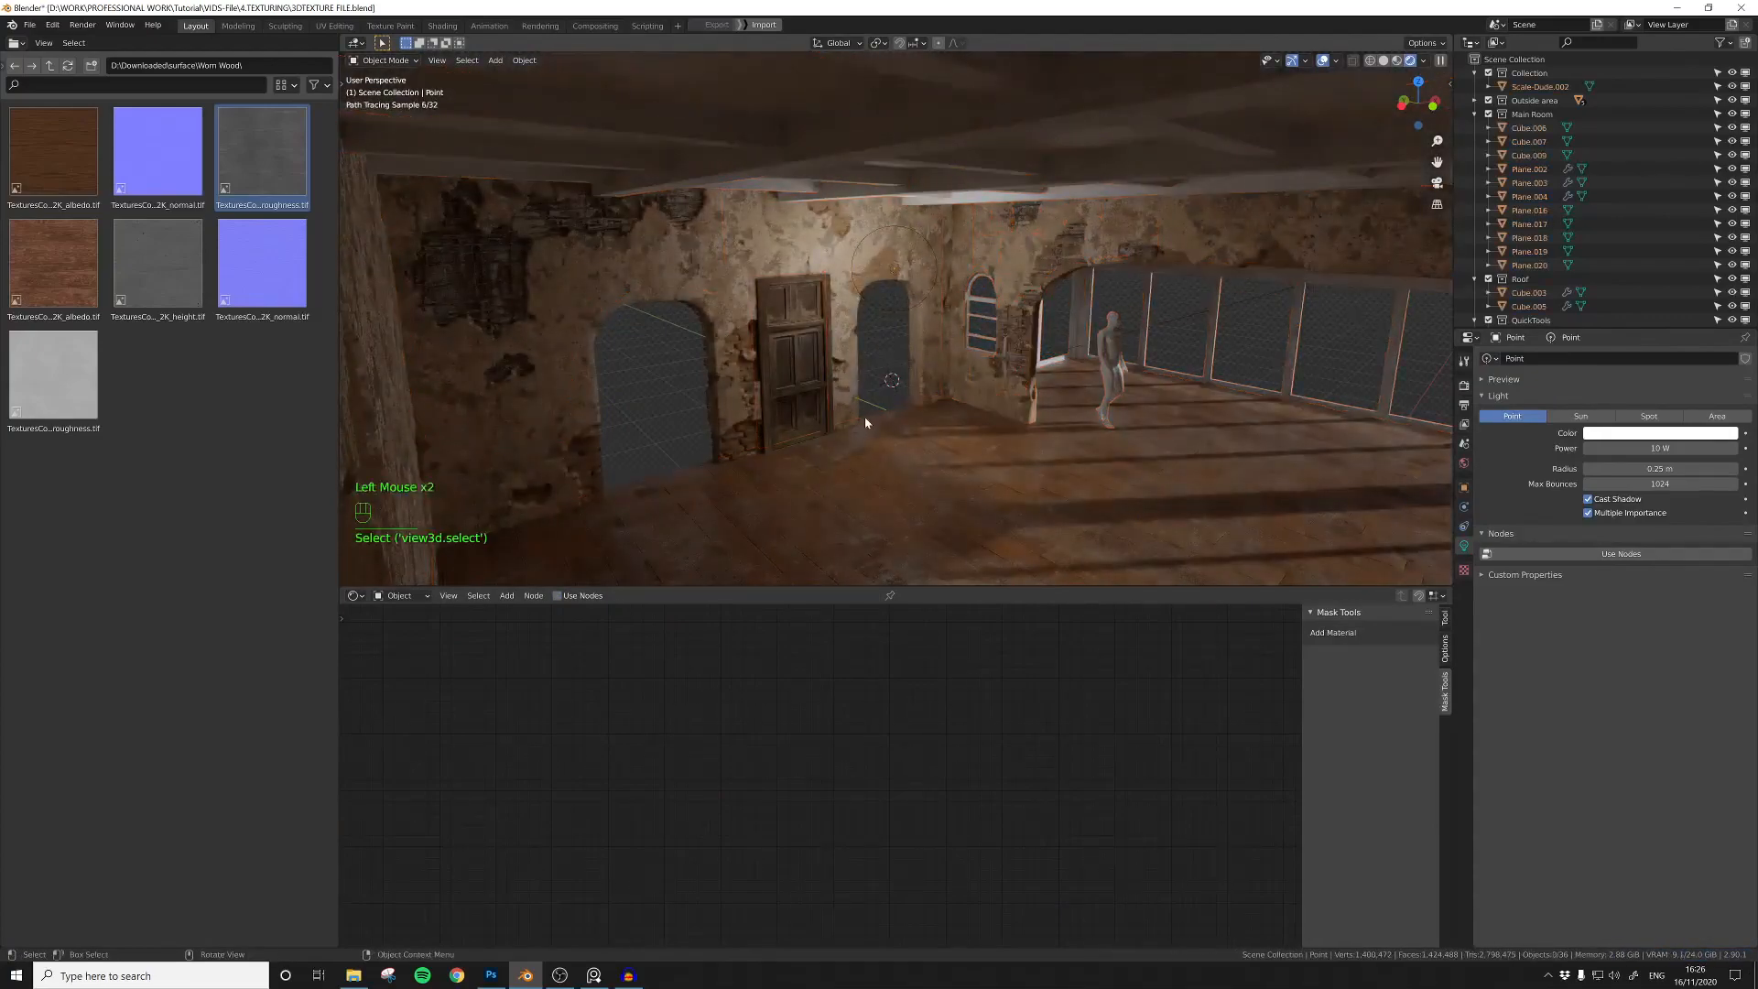
middle_drag(871, 419, 868, 391)
Step: Isolate the flat plane above the room together with the point light, hiding everything else
click(998, 314)
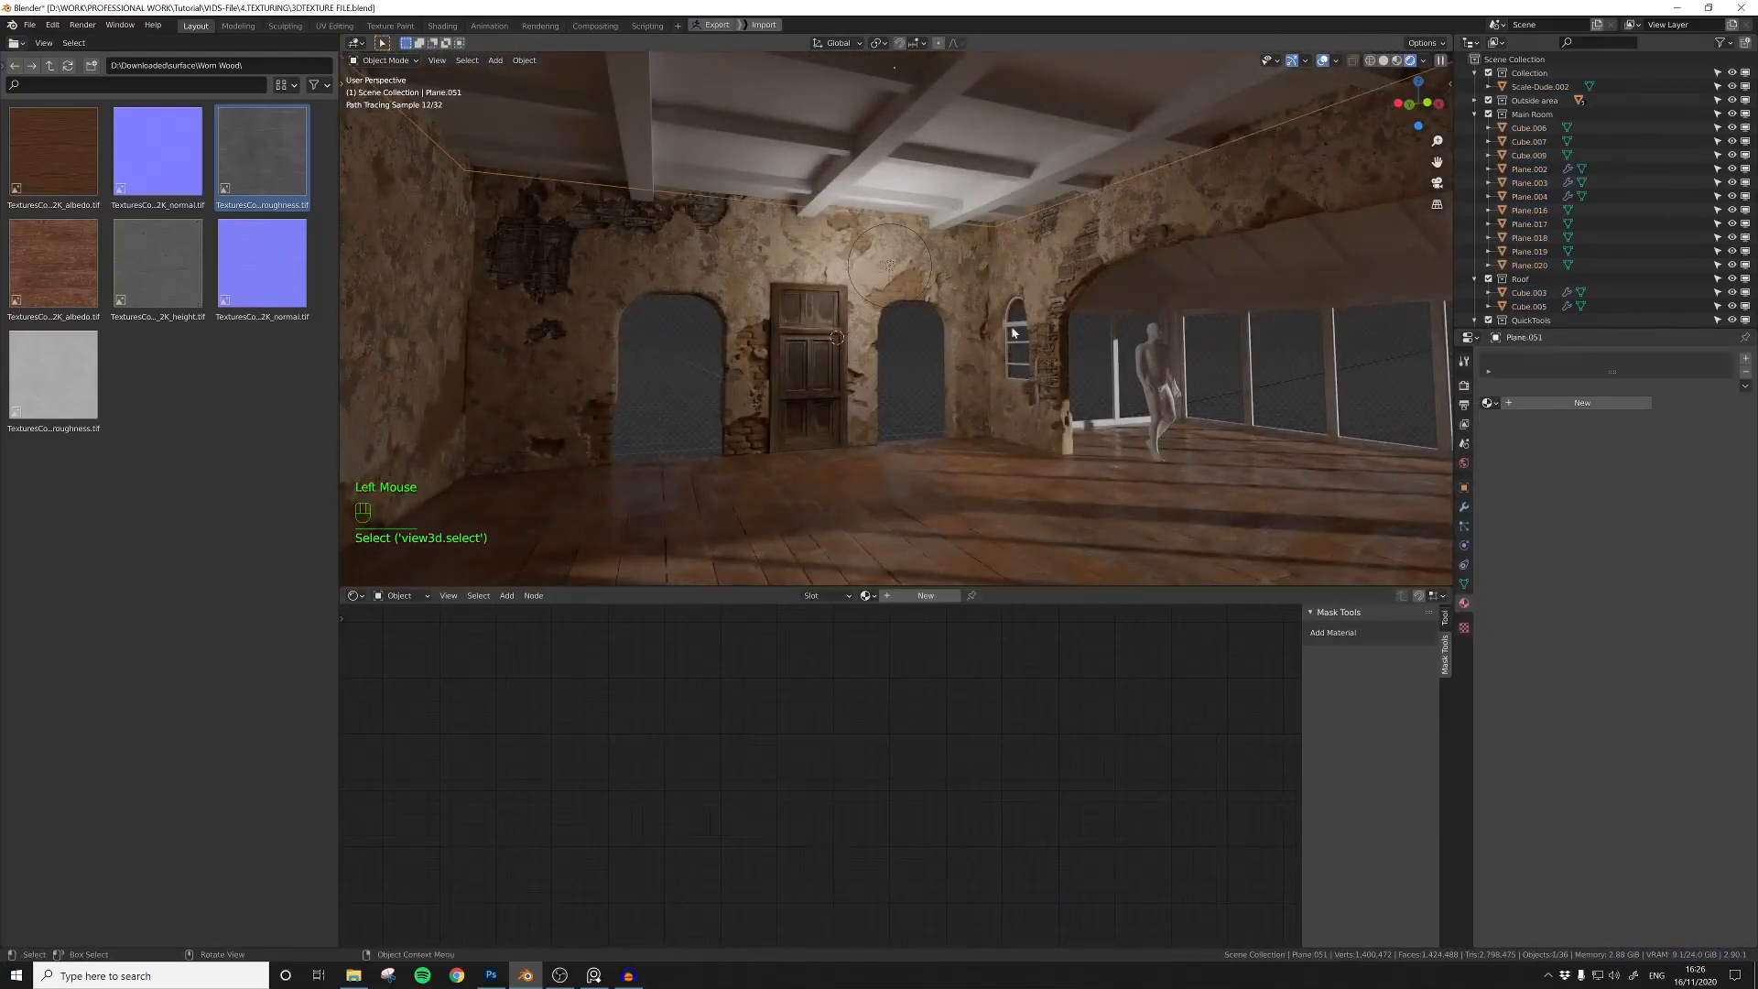
key(shift+h)
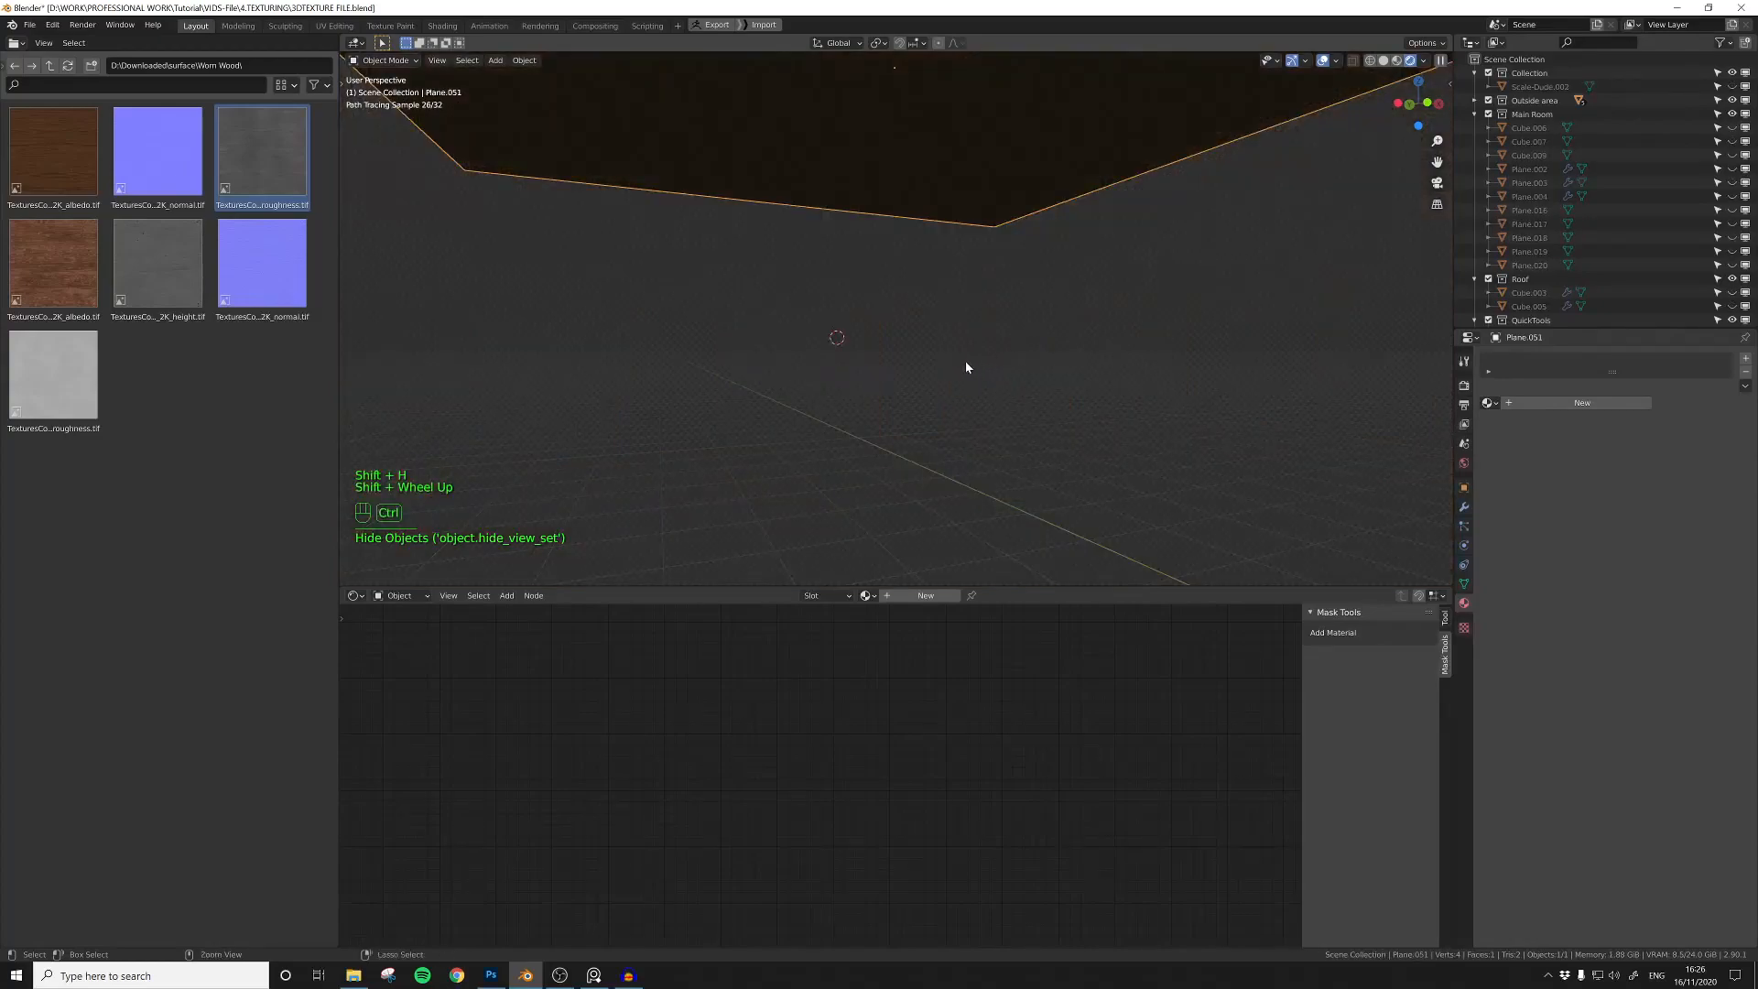
key(alt+h)
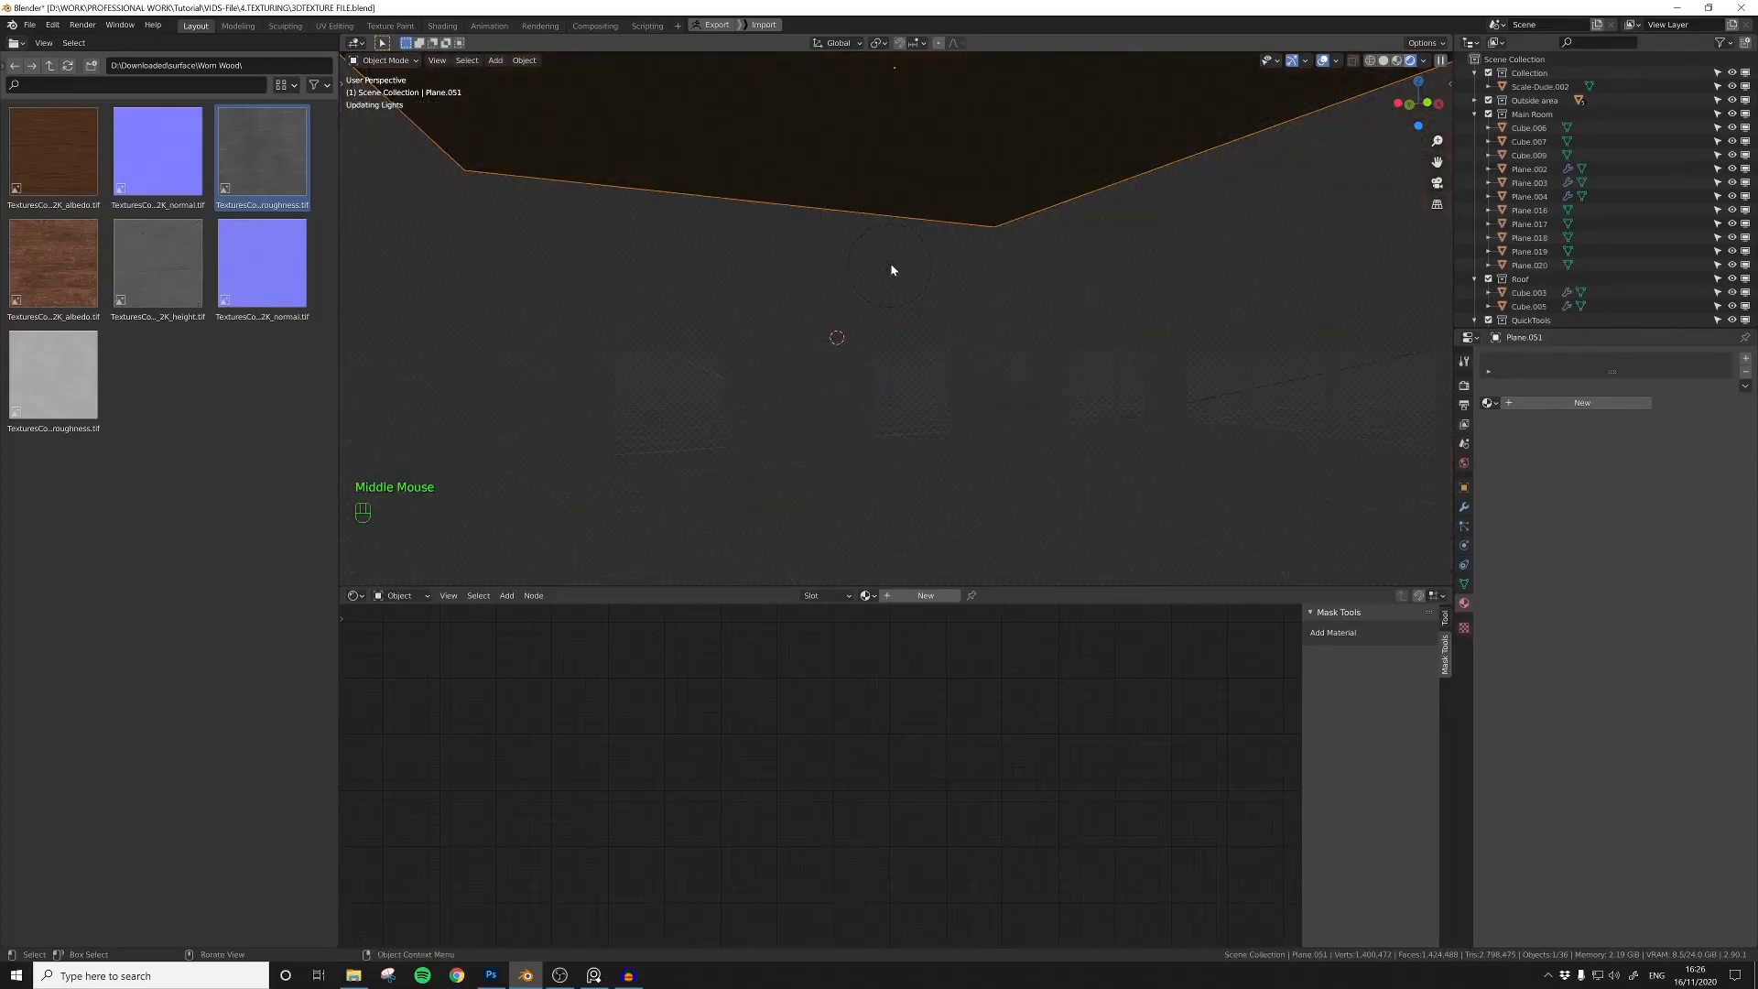
click(890, 262)
shift+click(931, 181)
key(shift+h)
Step: Move the point light up along the Z axis so that it sits above the plane
shift+middle_drag(892, 260, 900, 328)
click(900, 328)
scroll(900, 327, down, 4)
key(g)
key(z)
click(960, 276)
Step: Create a new material for the plane and add the Mask Tools base shader node to it
middle_drag(960, 274, 795, 337)
scroll(943, 235, up, 2)
click(795, 336)
shift+middle_drag(795, 337, 933, 279)
click(1582, 403)
click(1371, 721)
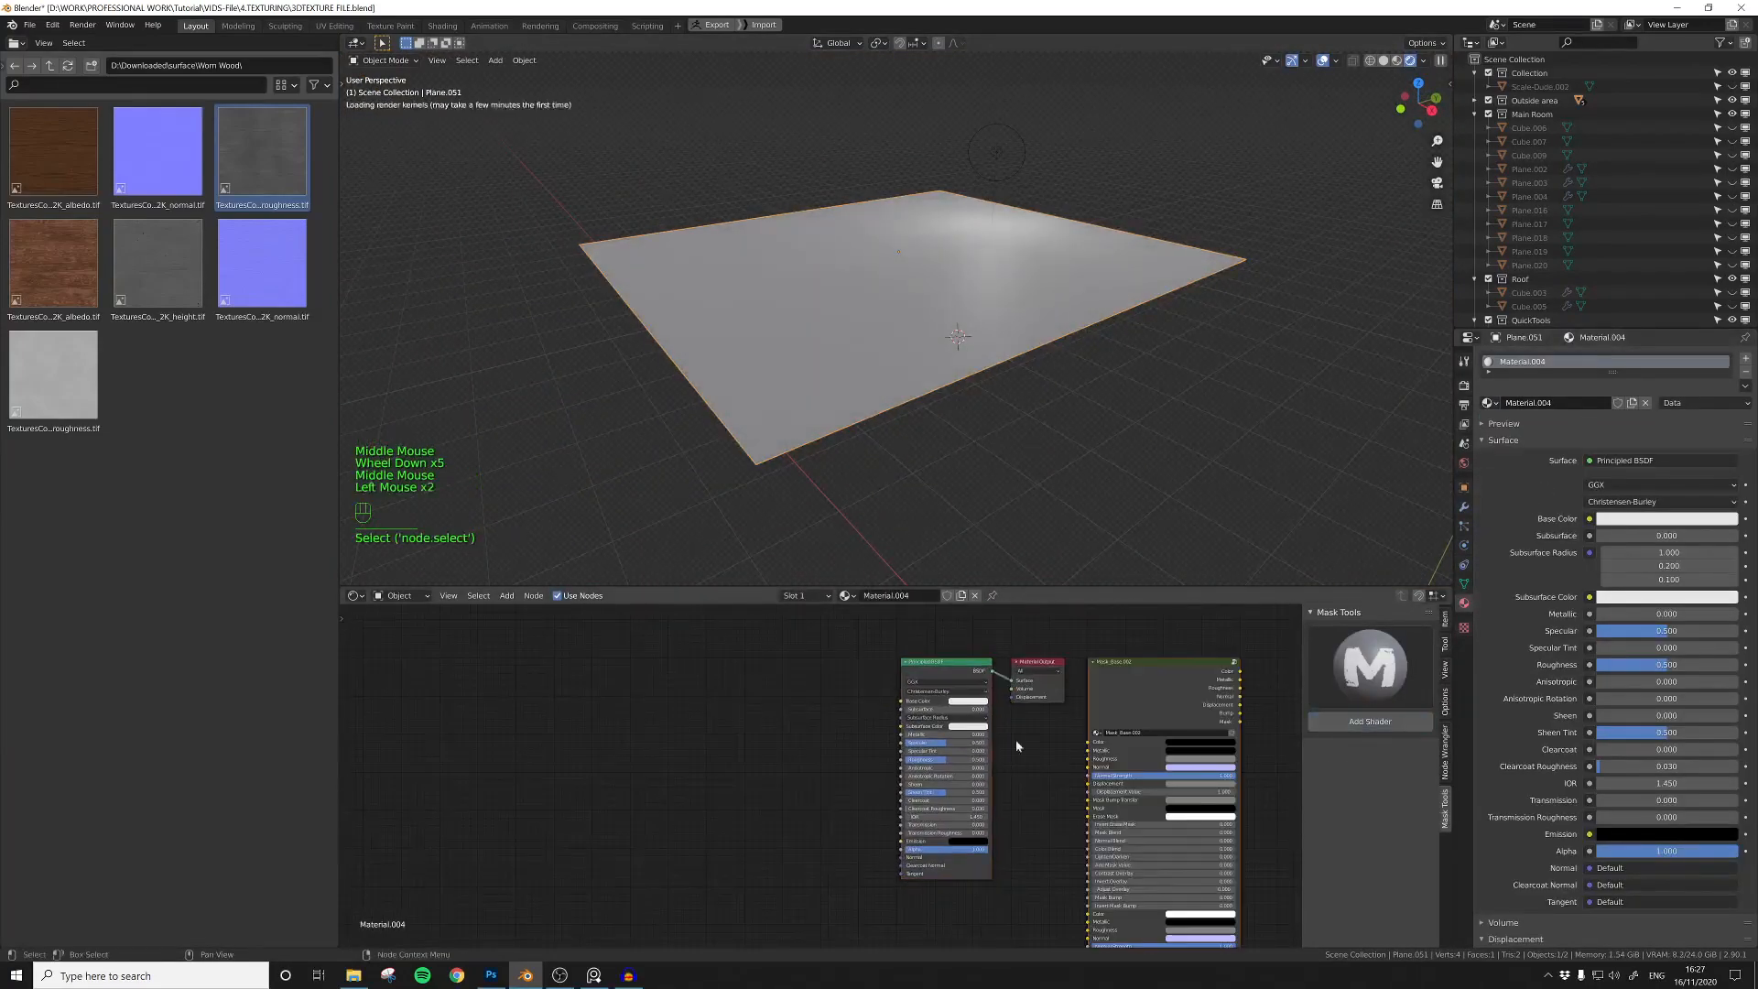
Step: Place the Mask_Base node before the Principled BSDF and link its colour, metallic and roughness outputs to the matching inputs
click(736, 645)
drag(810, 638, 949, 790)
scroll(718, 644, up, 1)
drag(882, 738, 884, 740)
scroll(925, 728, down, 4)
drag(1095, 654, 1077, 773)
Step: Add a Normal Map node and link it between the Mask_Base Normal output and the Principled BSDF Normal input
key(shift+a)
click(972, 806)
text(norm)
click(977, 835)
scroll(847, 657, up, 3)
drag(1051, 871, 964, 869)
drag(992, 826, 998, 817)
middle_drag(1048, 940, 974, 839)
scroll(989, 837, down, 5)
click(1031, 822)
Step: Add a Displacement node, move the Material Output aside and link the node to its Displacement input
key(shift+a)
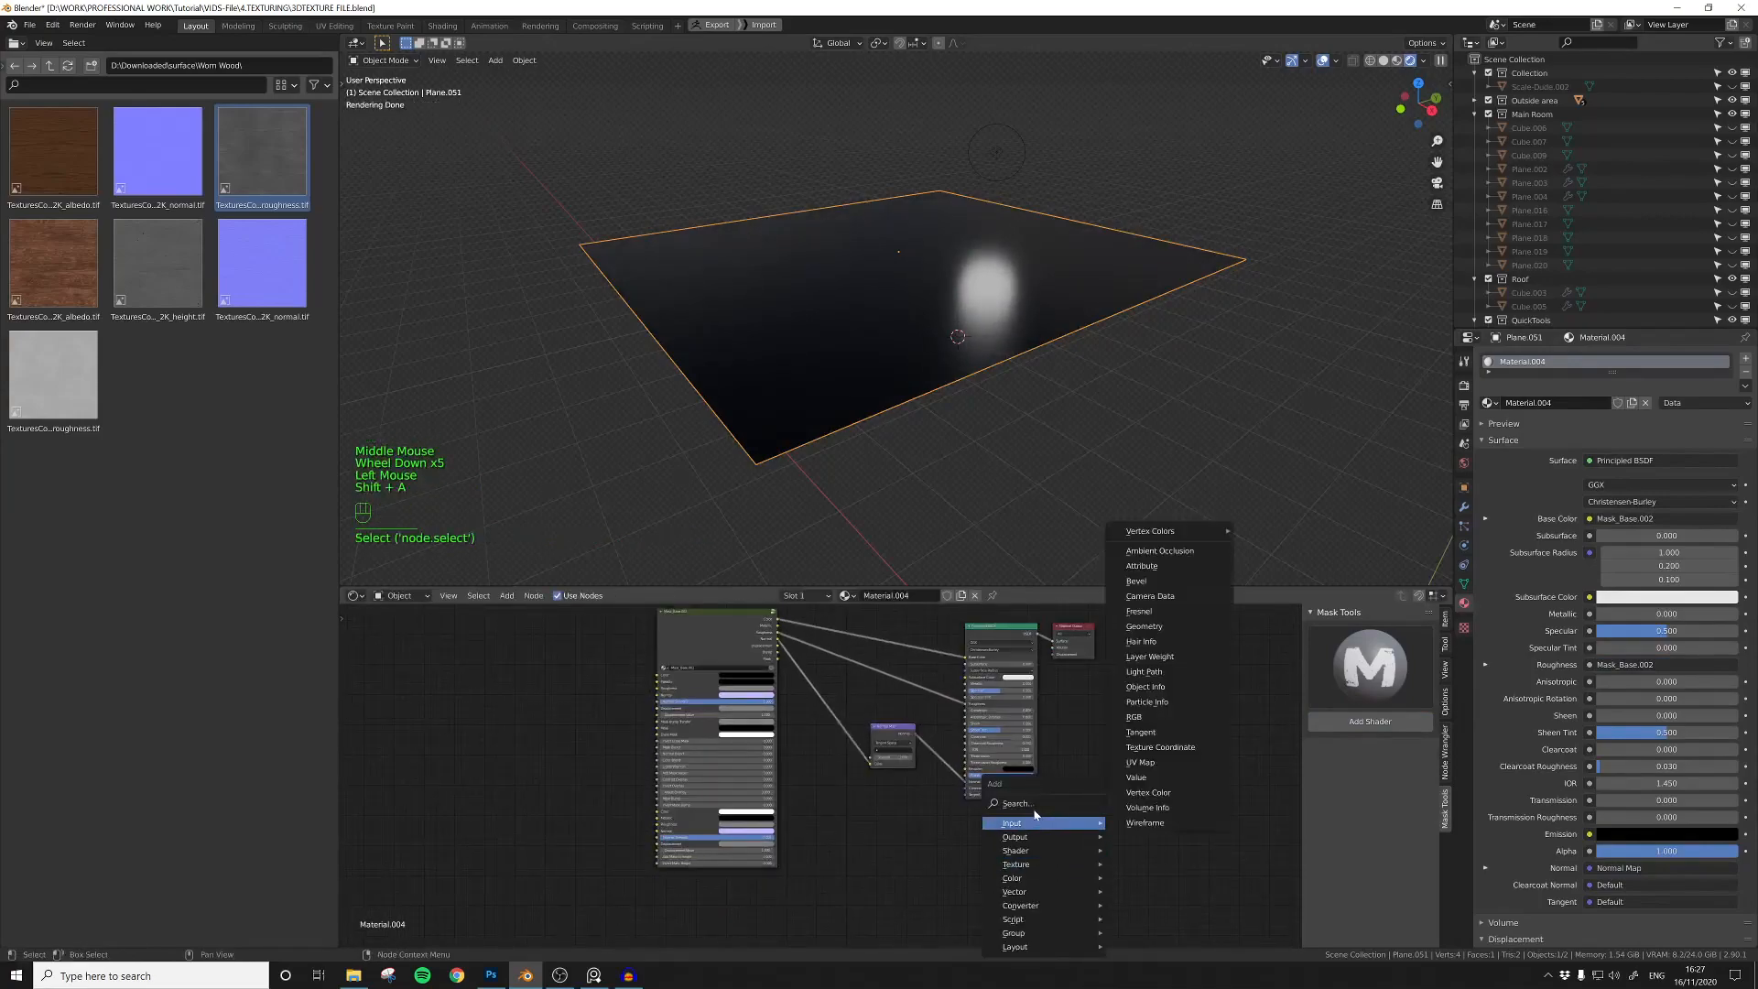
click(1029, 806)
text(dis)
key(Return)
click(967, 828)
drag(1084, 643, 1193, 719)
middle_drag(1085, 799, 1021, 797)
Step: Link the Mask_Base Displacement output to the Height input of the Displacement node
scroll(1020, 798, up, 4)
drag(907, 842, 1127, 702)
middle_drag(606, 619, 786, 647)
scroll(786, 647, down, 3)
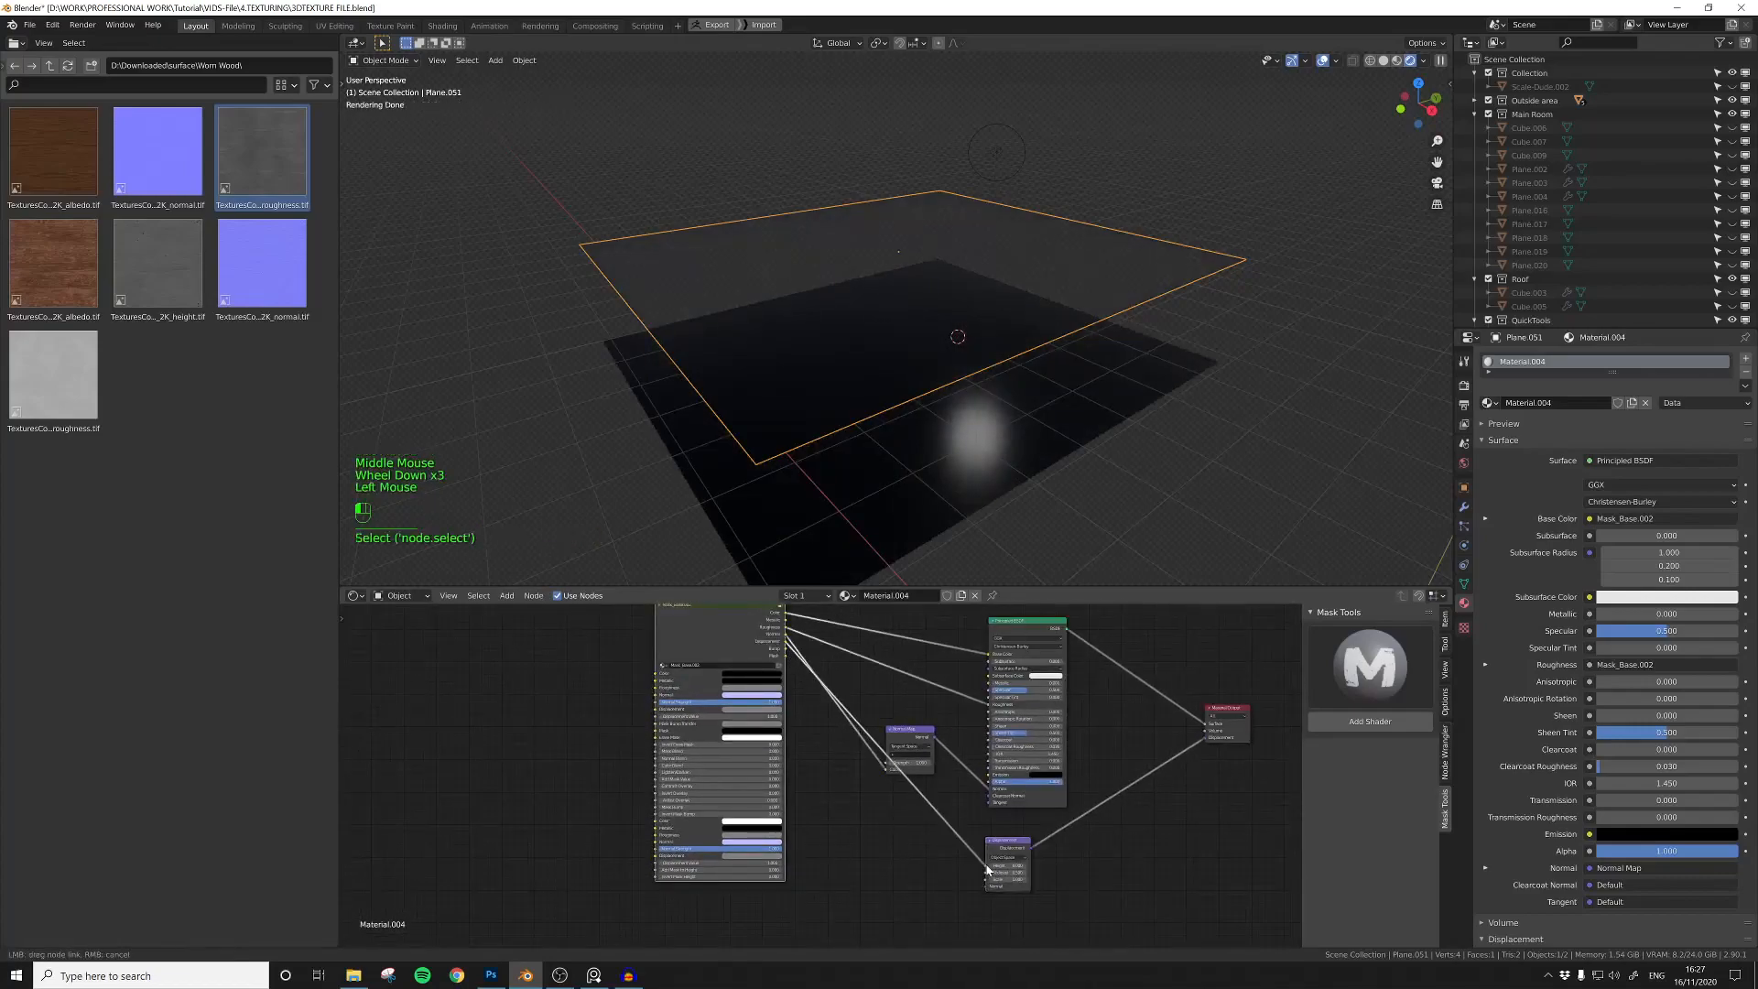
drag(987, 867, 988, 866)
middle_drag(892, 733, 1035, 798)
Step: Subdivide the plane's mesh repeatedly into a dense grid in Edit Mode
key(Tab)
right_click(904, 276)
click(904, 277)
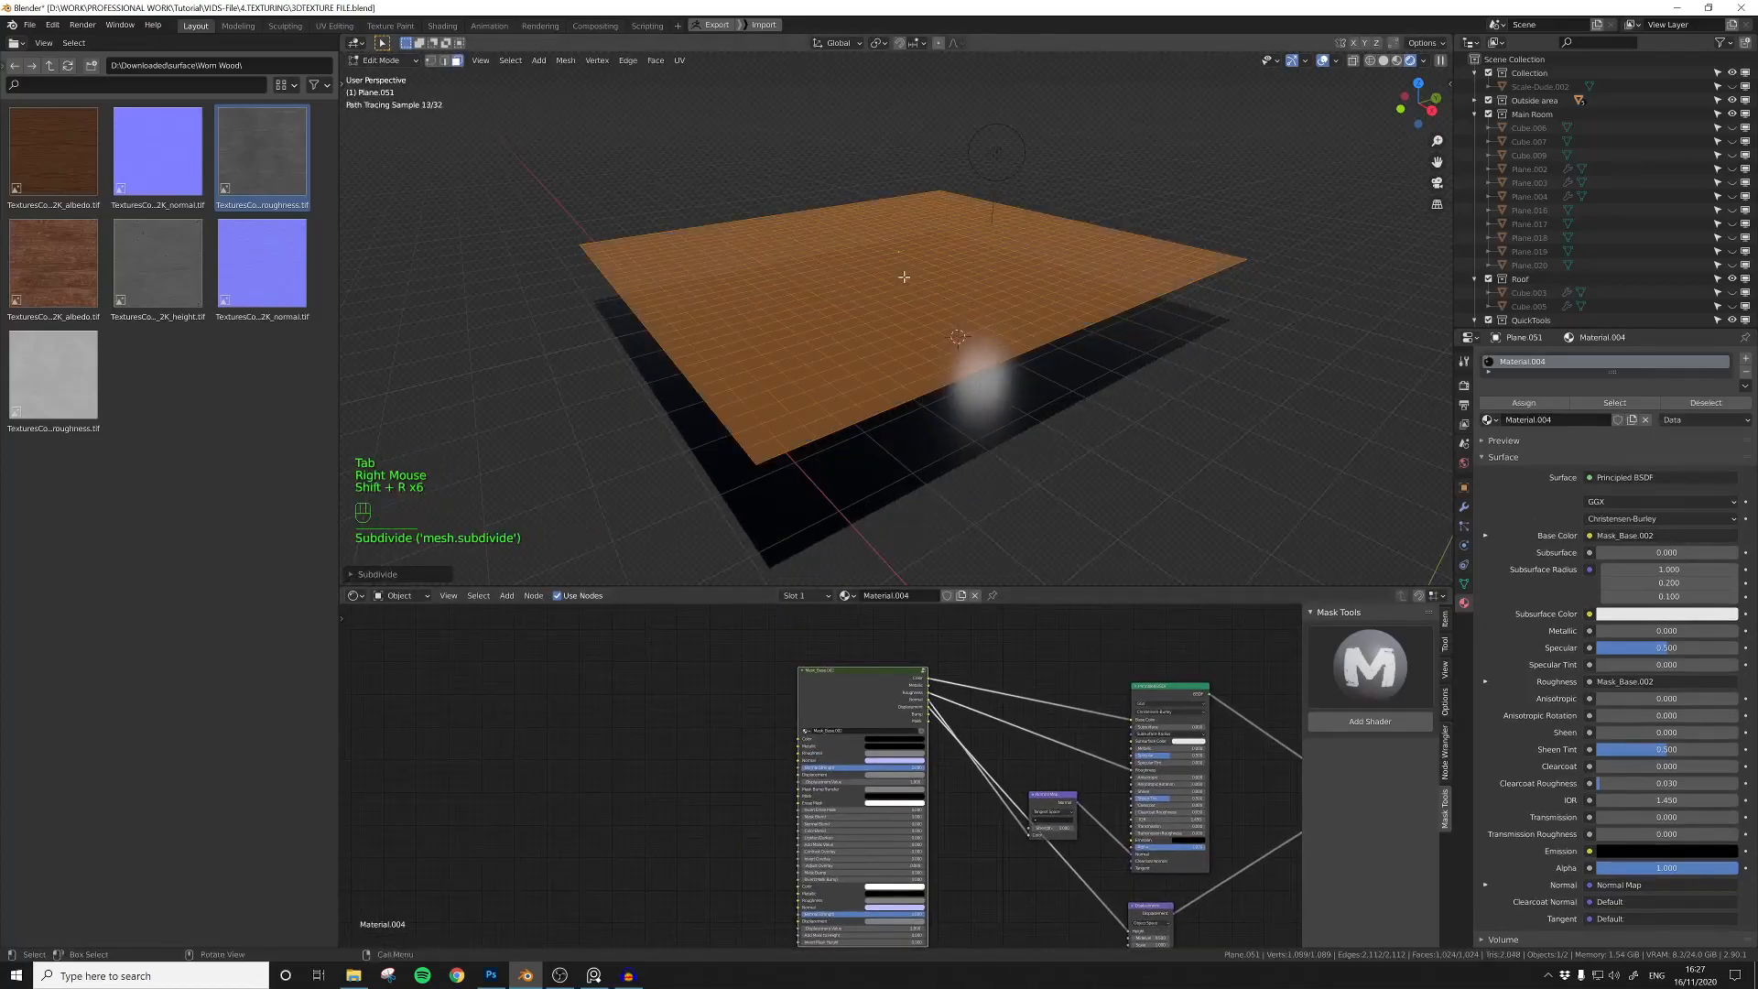
key(Tab)
Step: Tune the Displacement node's Midlevel to 0.196 so that the rendered surface lines up with the plane
middle_drag(1190, 856, 1107, 851)
scroll(1107, 851, up, 5)
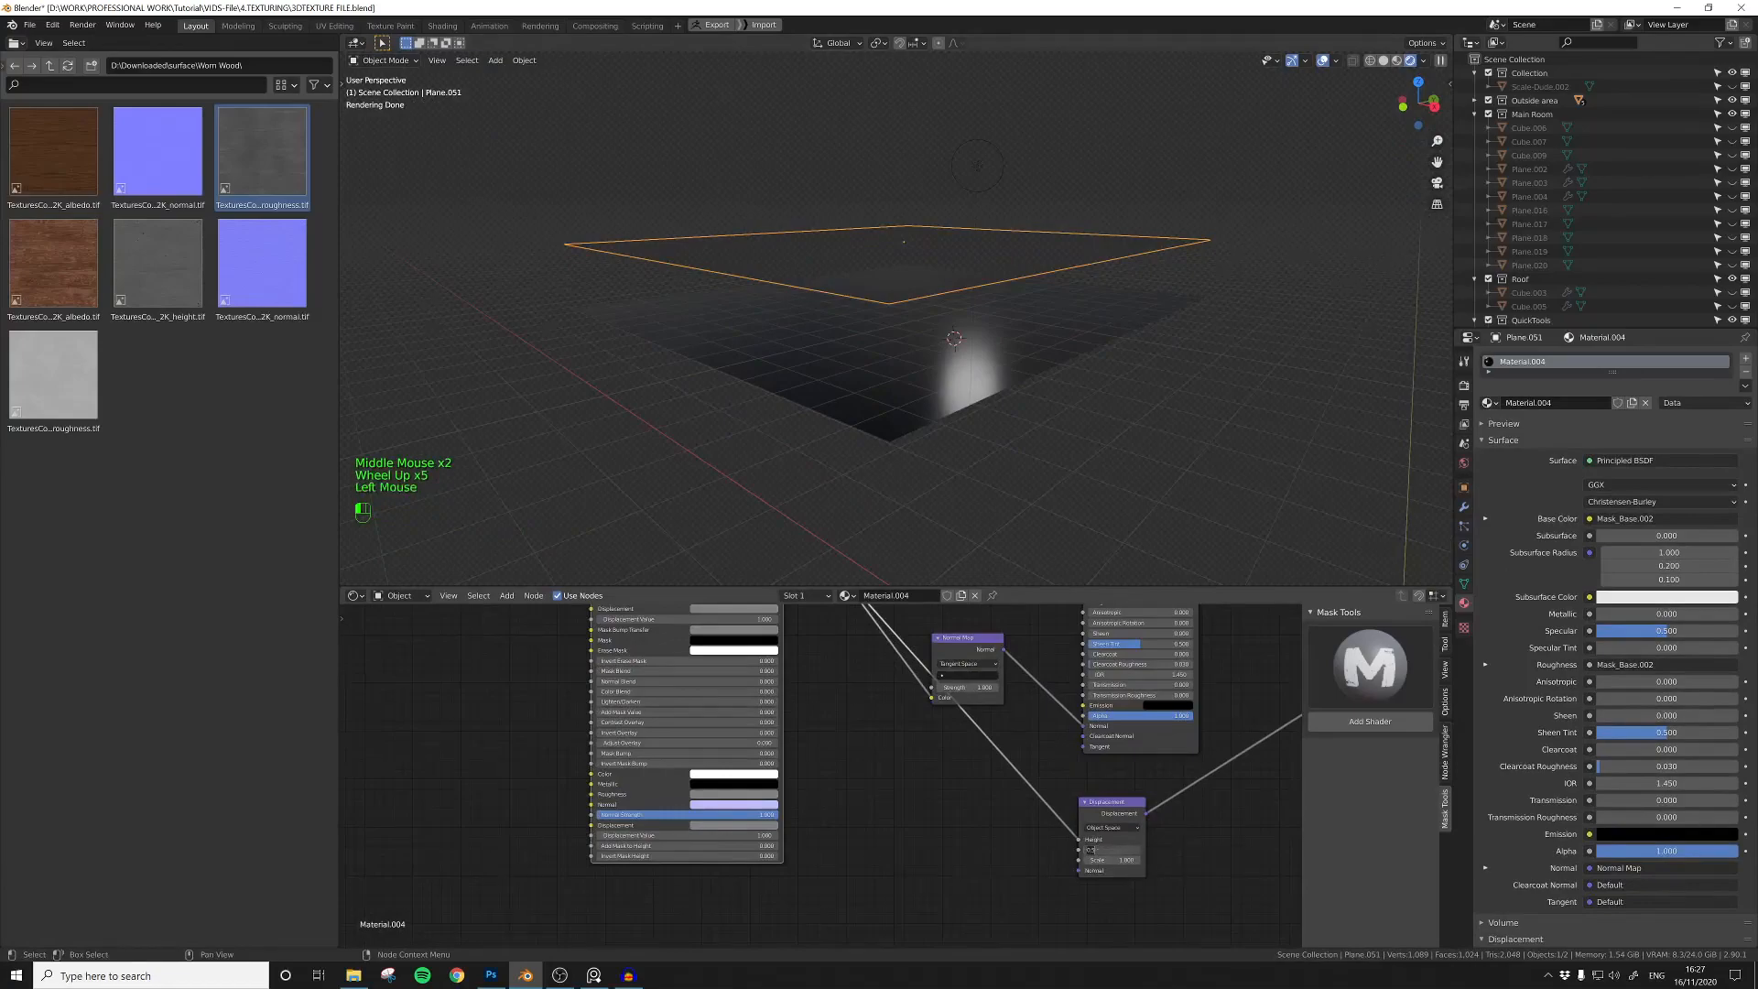
text(1)
key(Return)
click(1108, 851)
text(0)
key(Return)
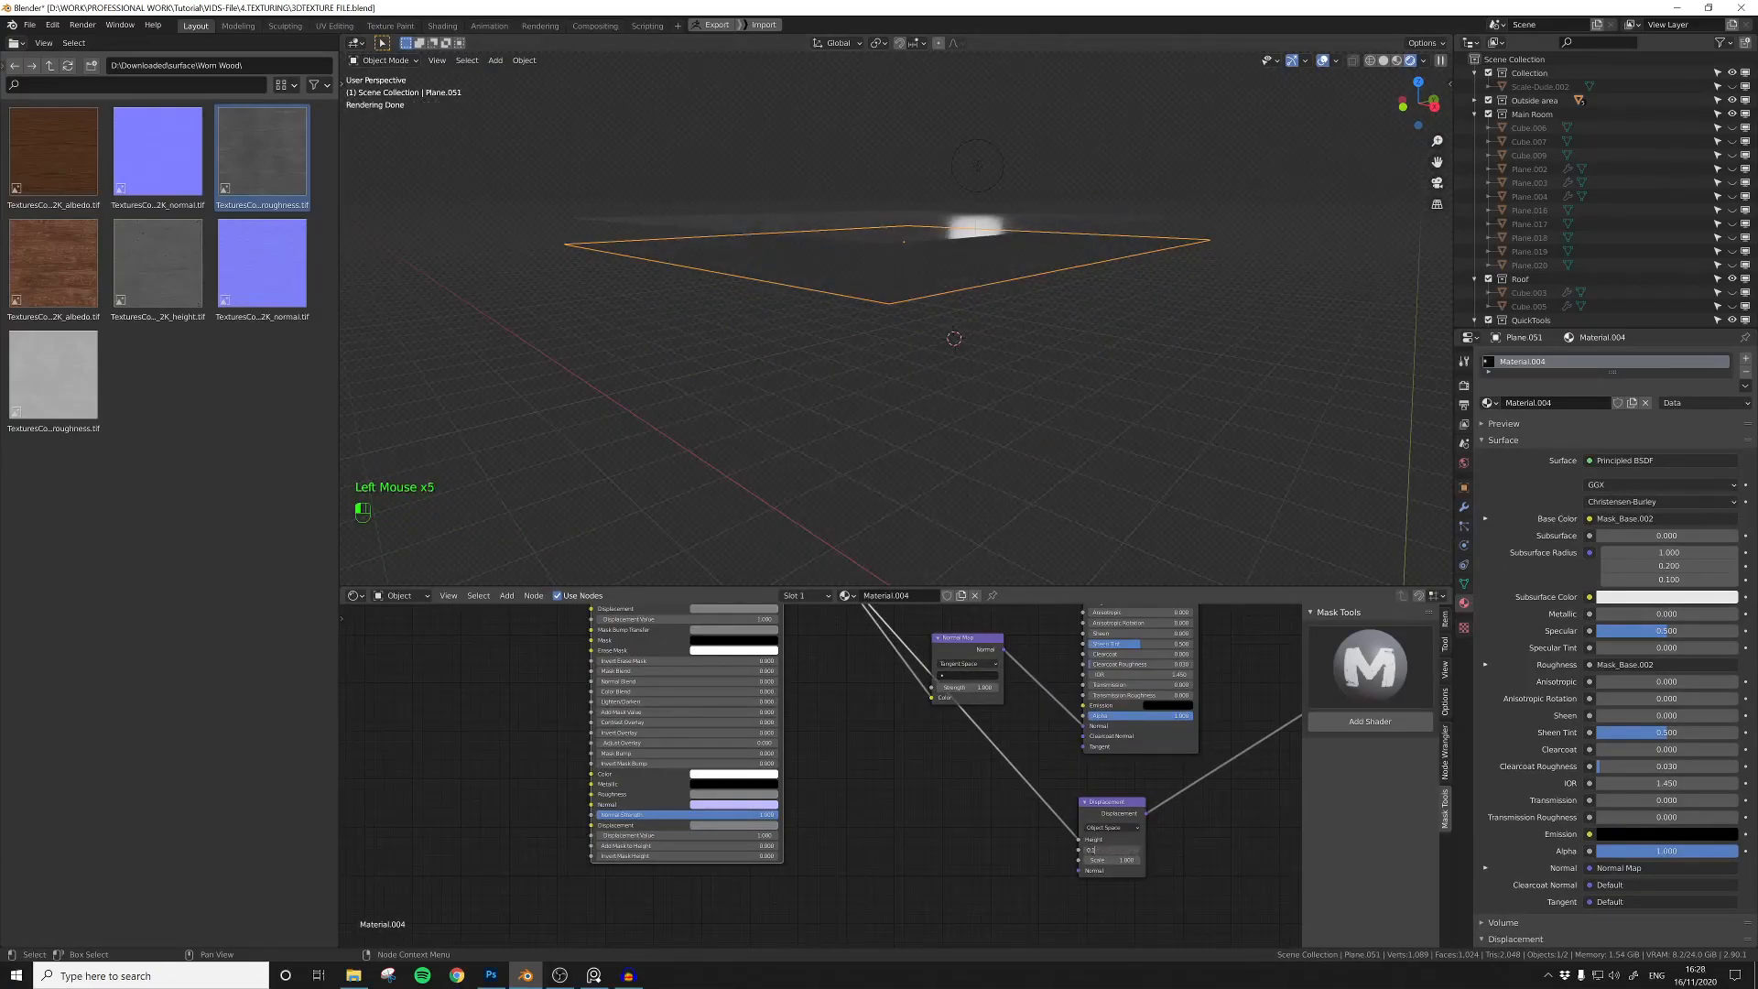
middle_drag(902, 478, 1005, 360)
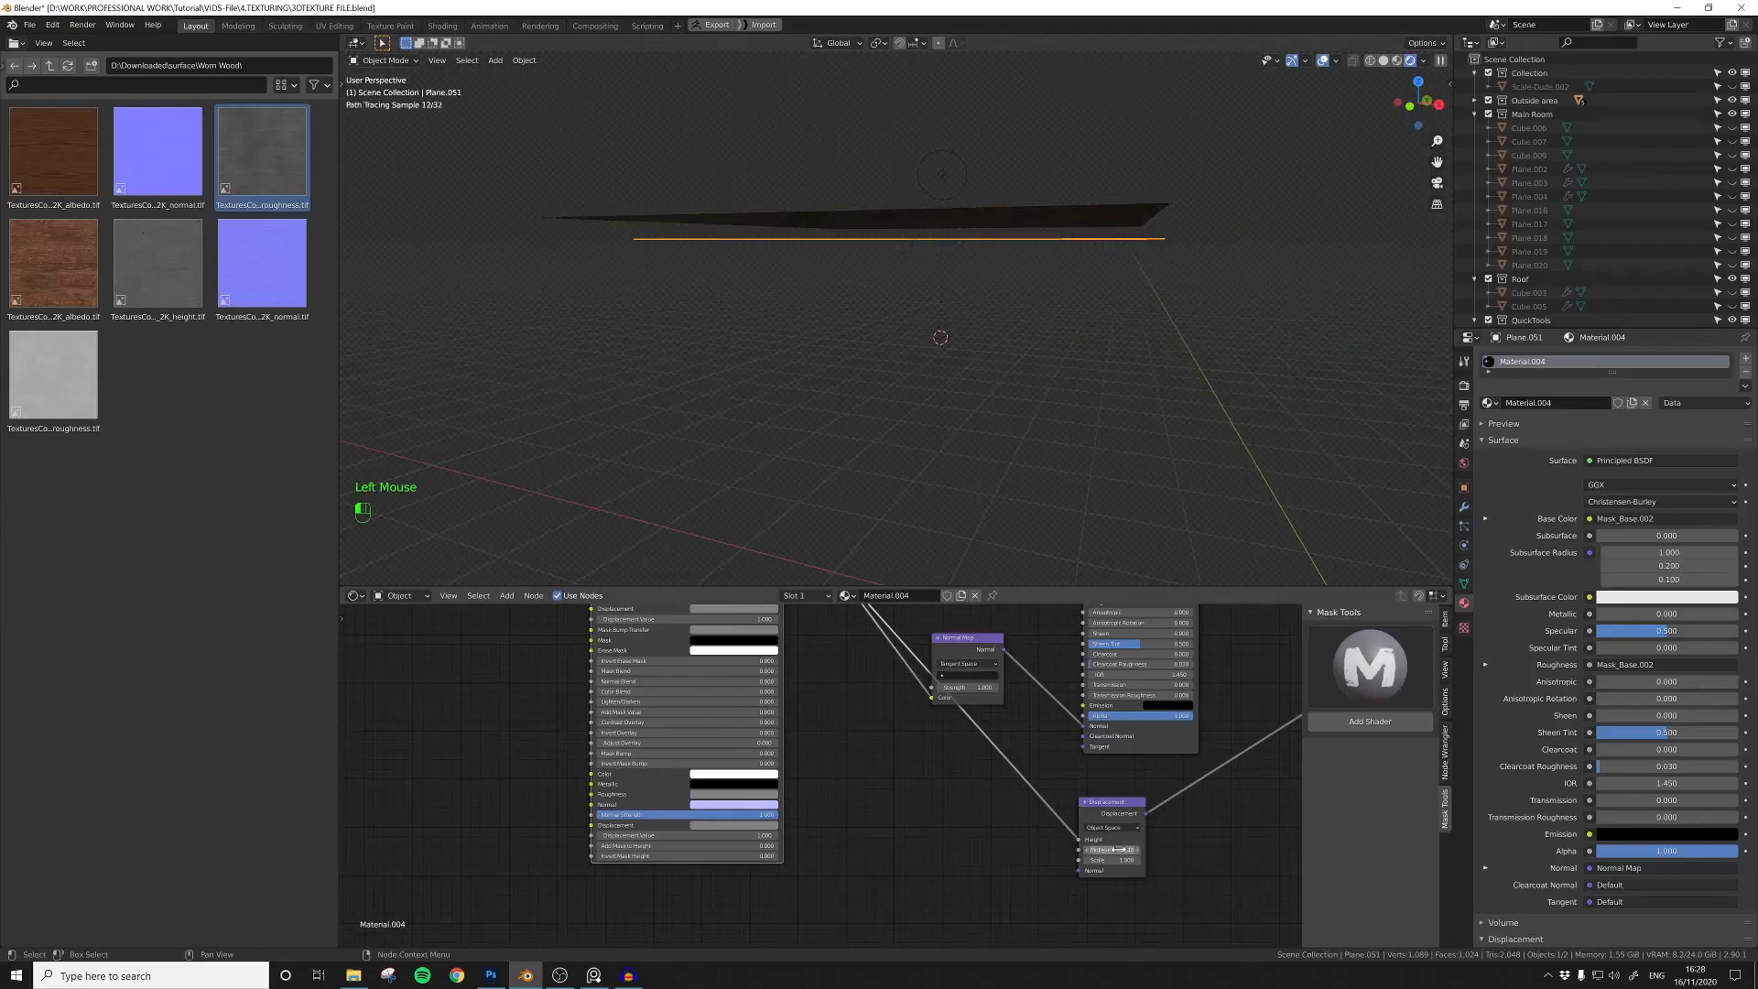
key(Return)
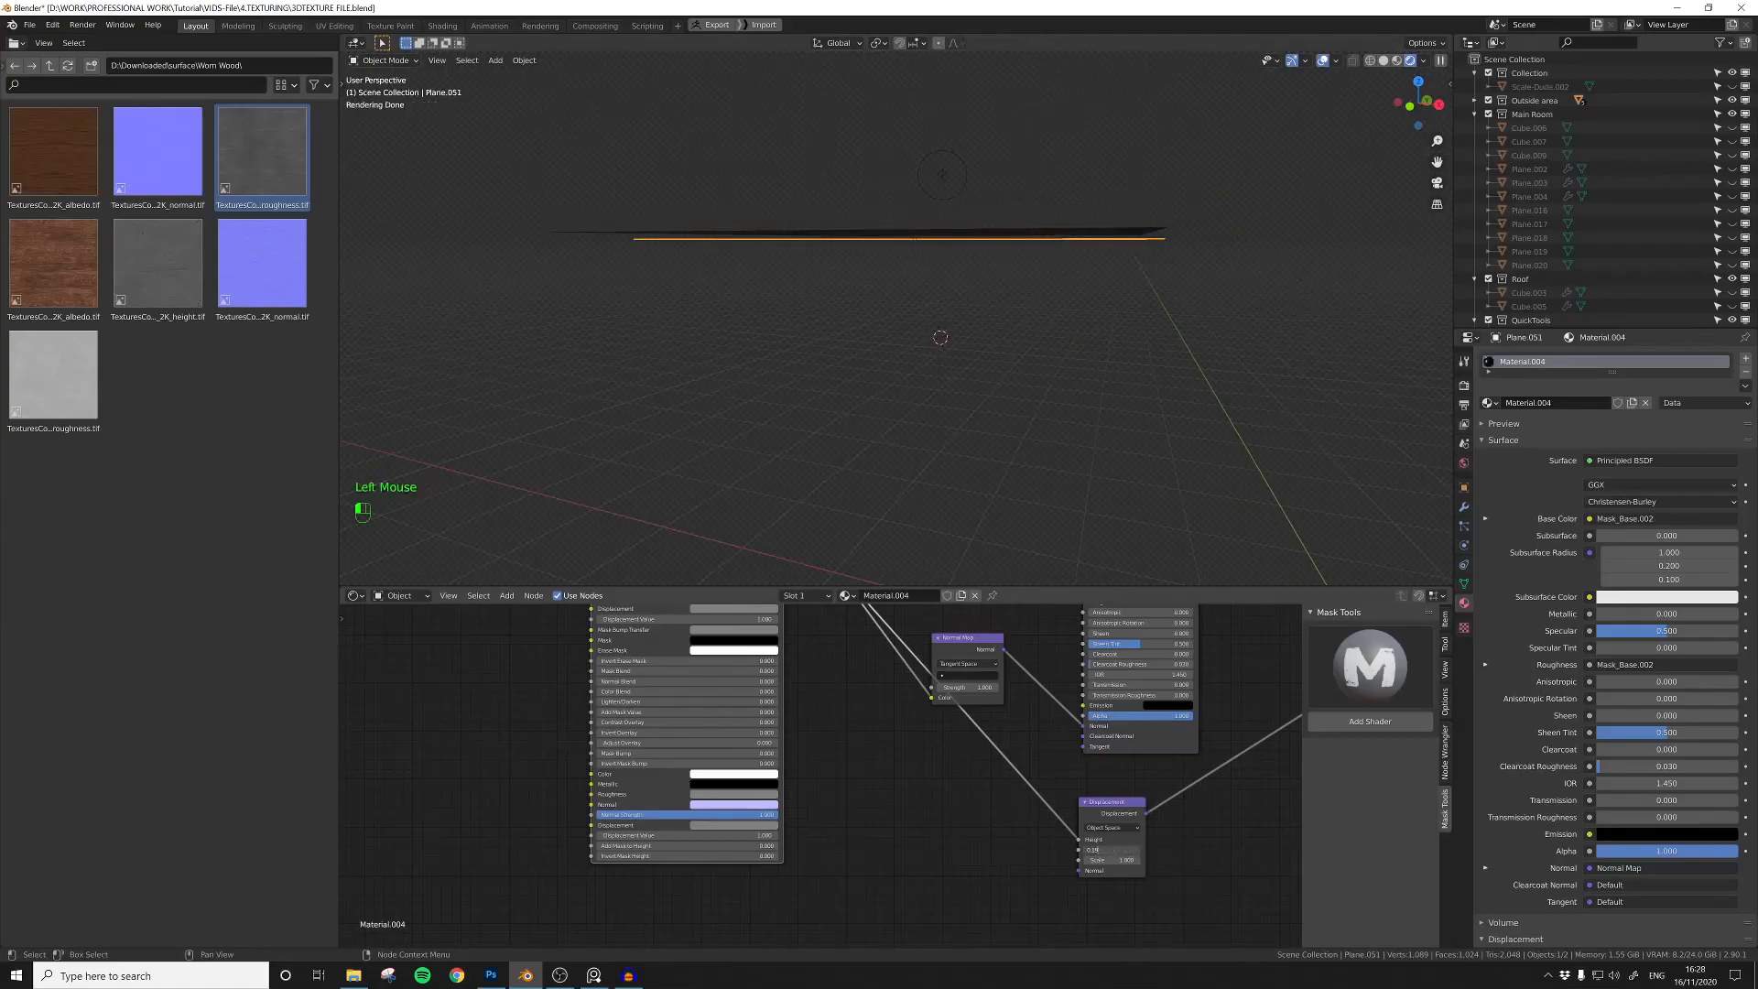
Step: Open the wood_plank_ui2leaxlw texture folder from the parent surface directory
middle_drag(1053, 275, 953, 373)
scroll(953, 374, up, 1)
middle_drag(952, 374, 901, 389)
click(49, 65)
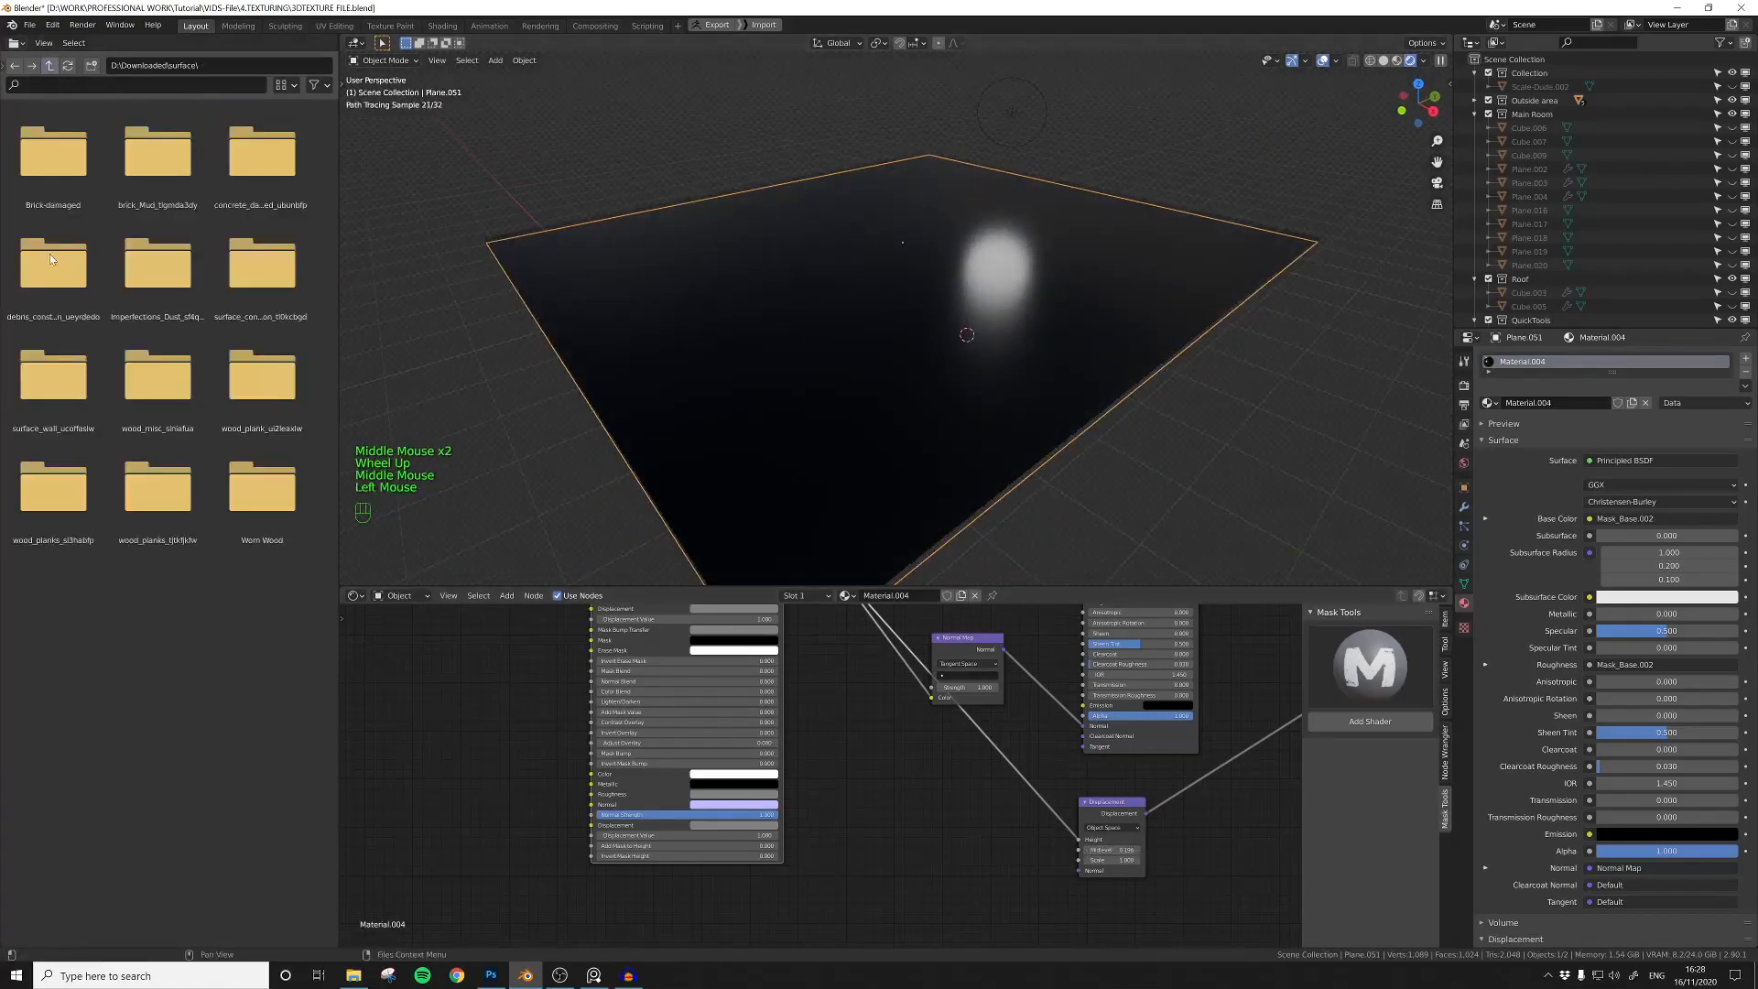
double_click(262, 376)
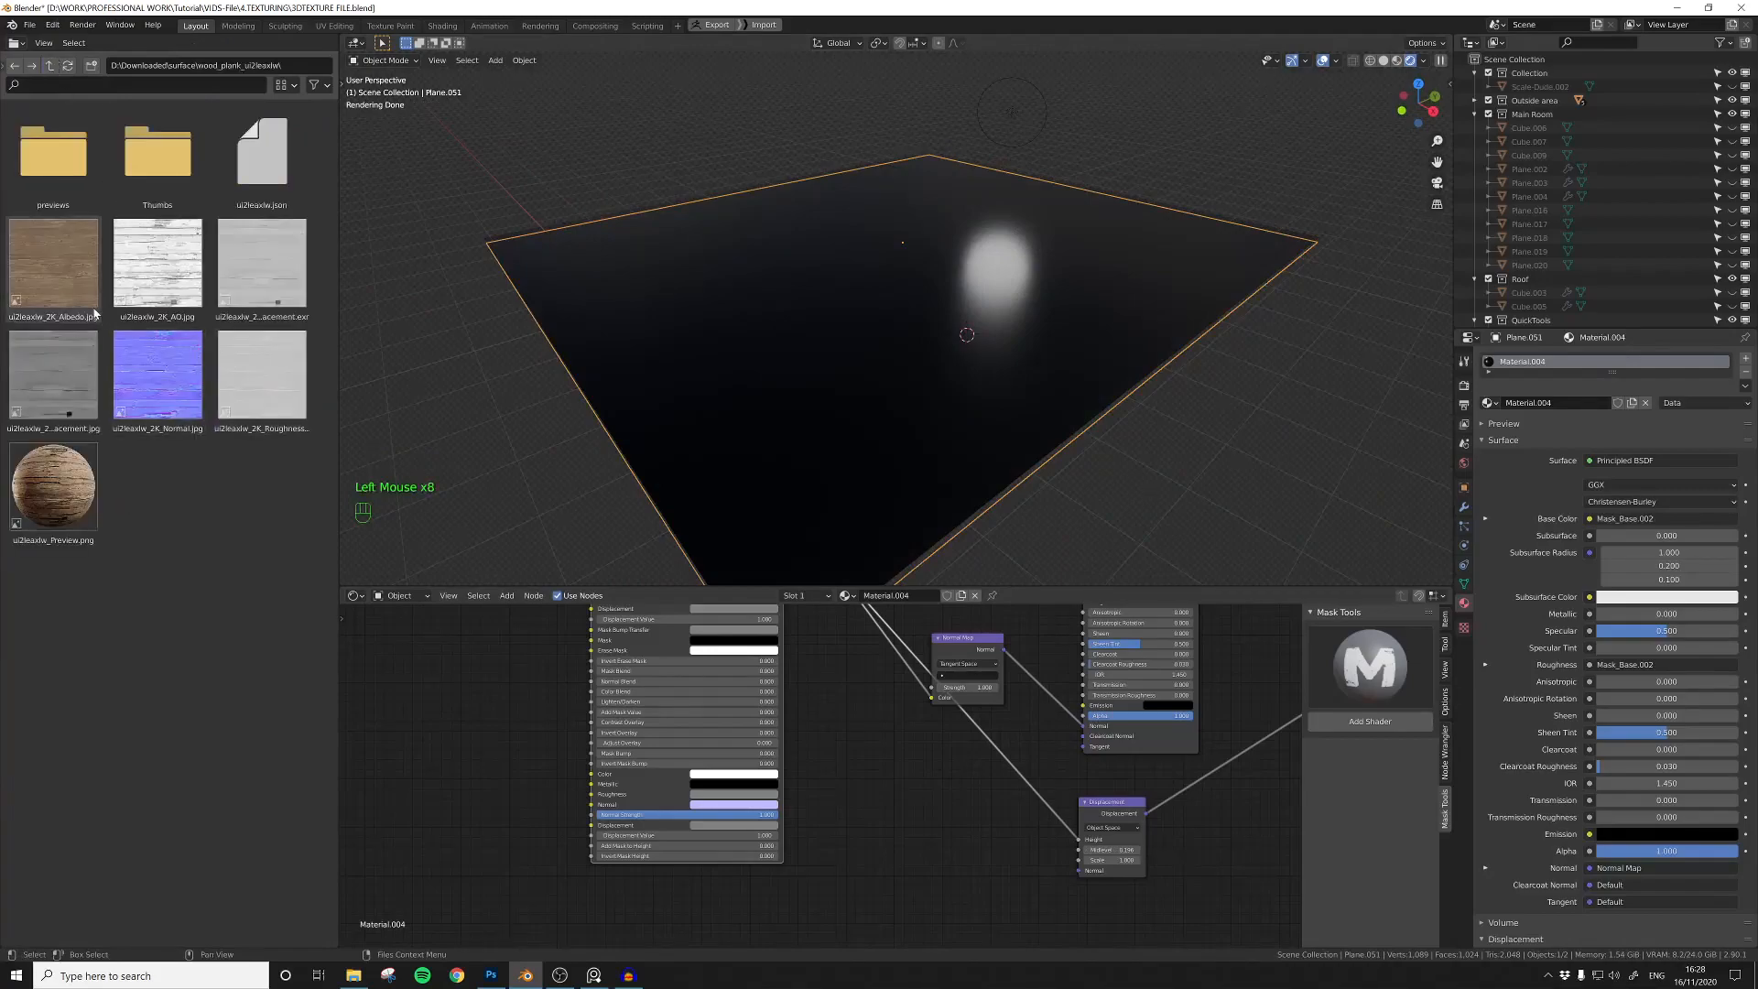
Step: Bring the wood plank albedo, displacement, normal and roughness images into the plane's material as texture nodes
scroll(817, 768, down, 5)
middle_drag(818, 767, 939, 832)
scroll(687, 706, up, 2)
middle_drag(687, 706, 827, 730)
drag(69, 282, 689, 692)
drag(54, 375, 723, 847)
drag(157, 375, 545, 783)
drag(262, 375, 596, 714)
Step: Arrange the albedo, roughness and displacement image nodes in a column and set all four images' projection to Box
scroll(595, 714, up, 3)
drag(706, 679, 638, 622)
click(639, 623)
drag(563, 685, 630, 720)
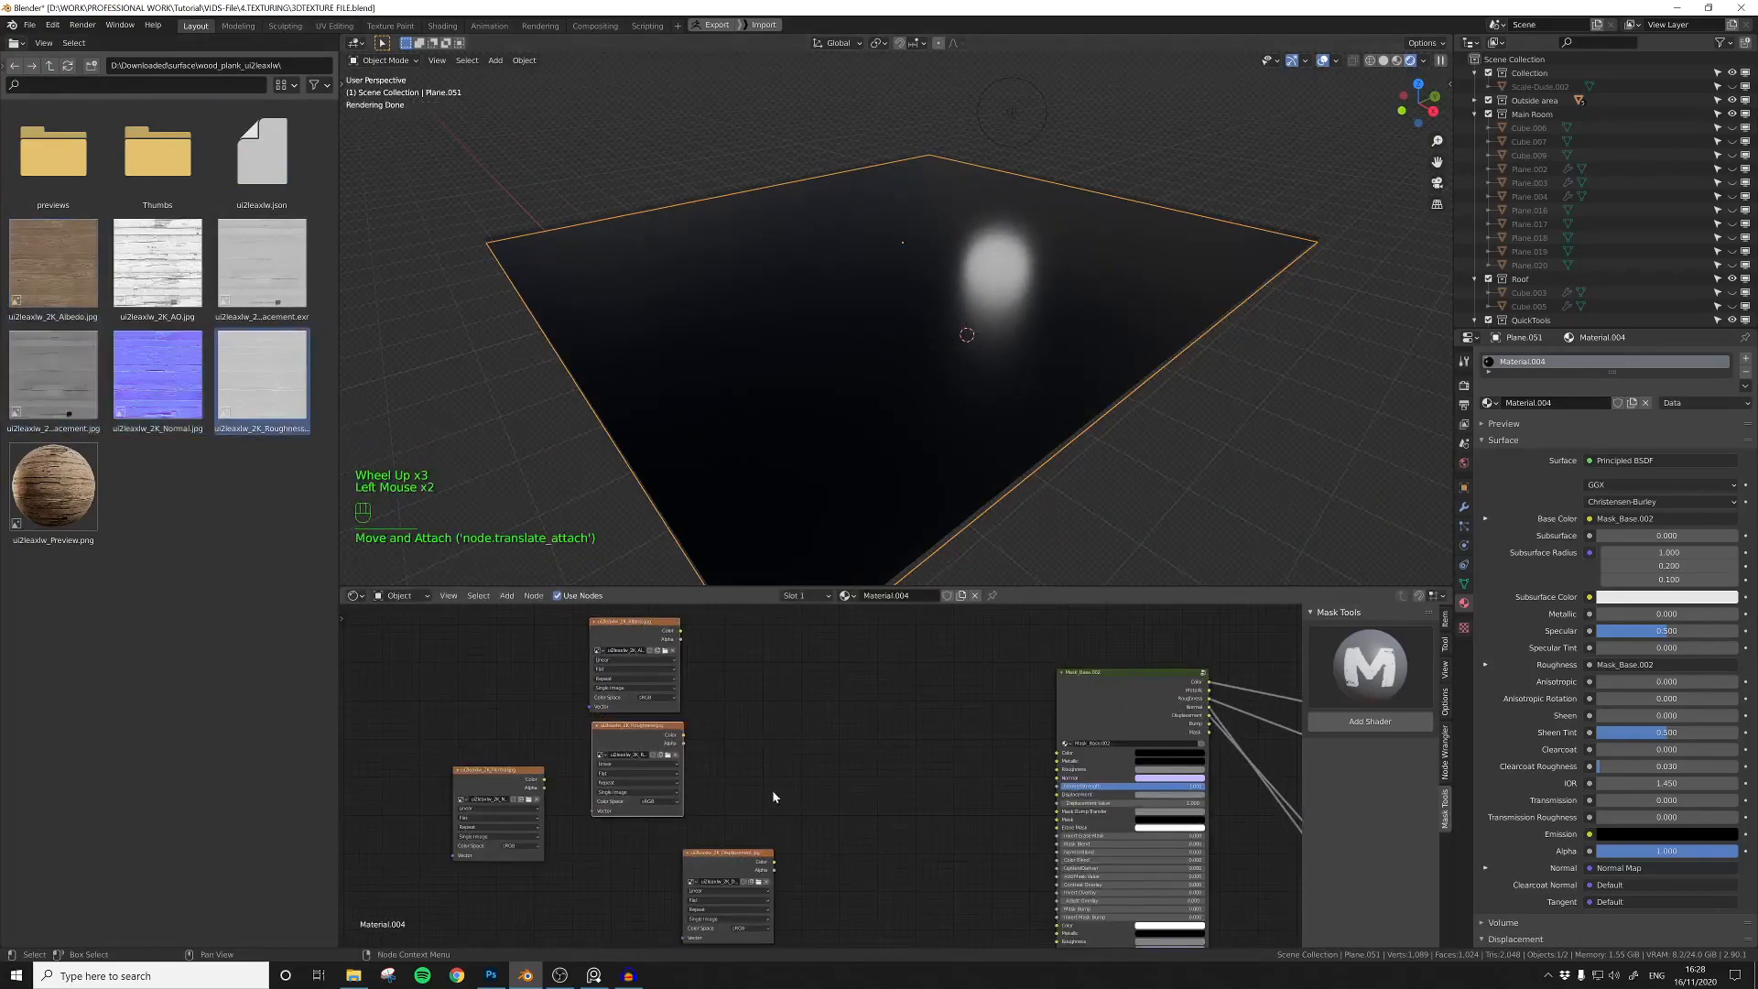
middle_drag(773, 796, 782, 790)
drag(751, 848, 658, 832)
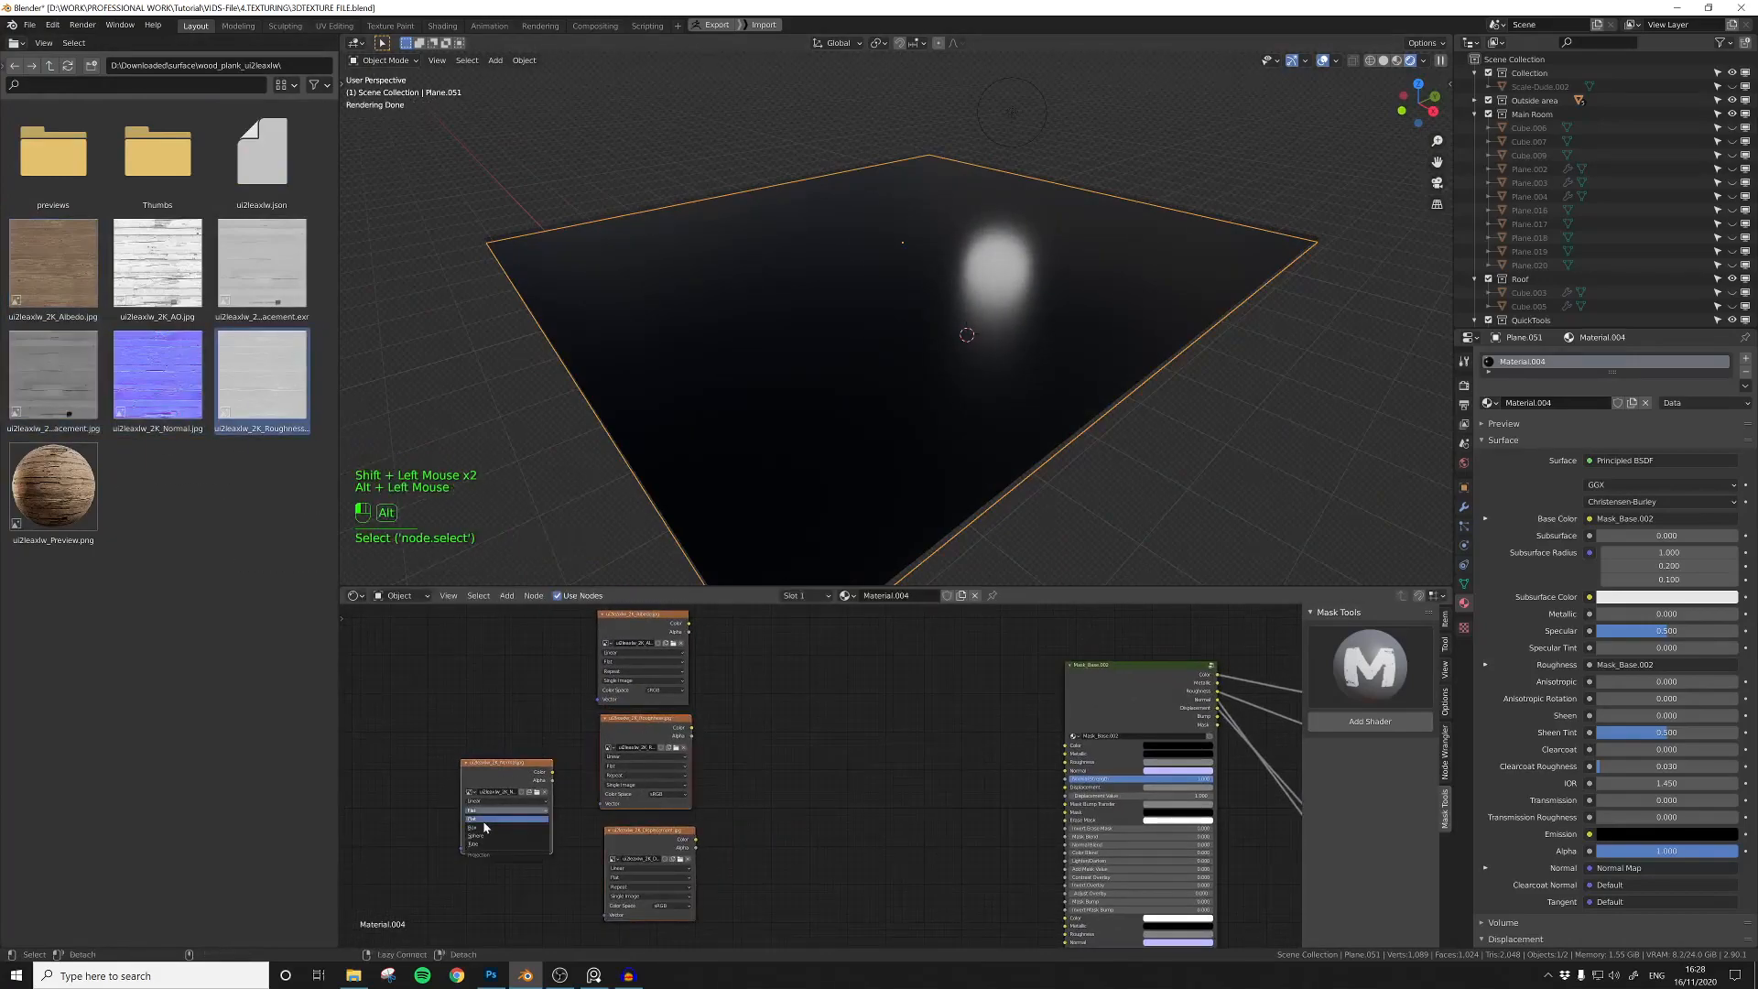
Step: Link the albedo image to the Mask_Base Color input and set the other maps' colour space to Non-Color
drag(689, 629, 1065, 745)
middle_drag(916, 348, 897, 447)
middle_drag(630, 733, 676, 690)
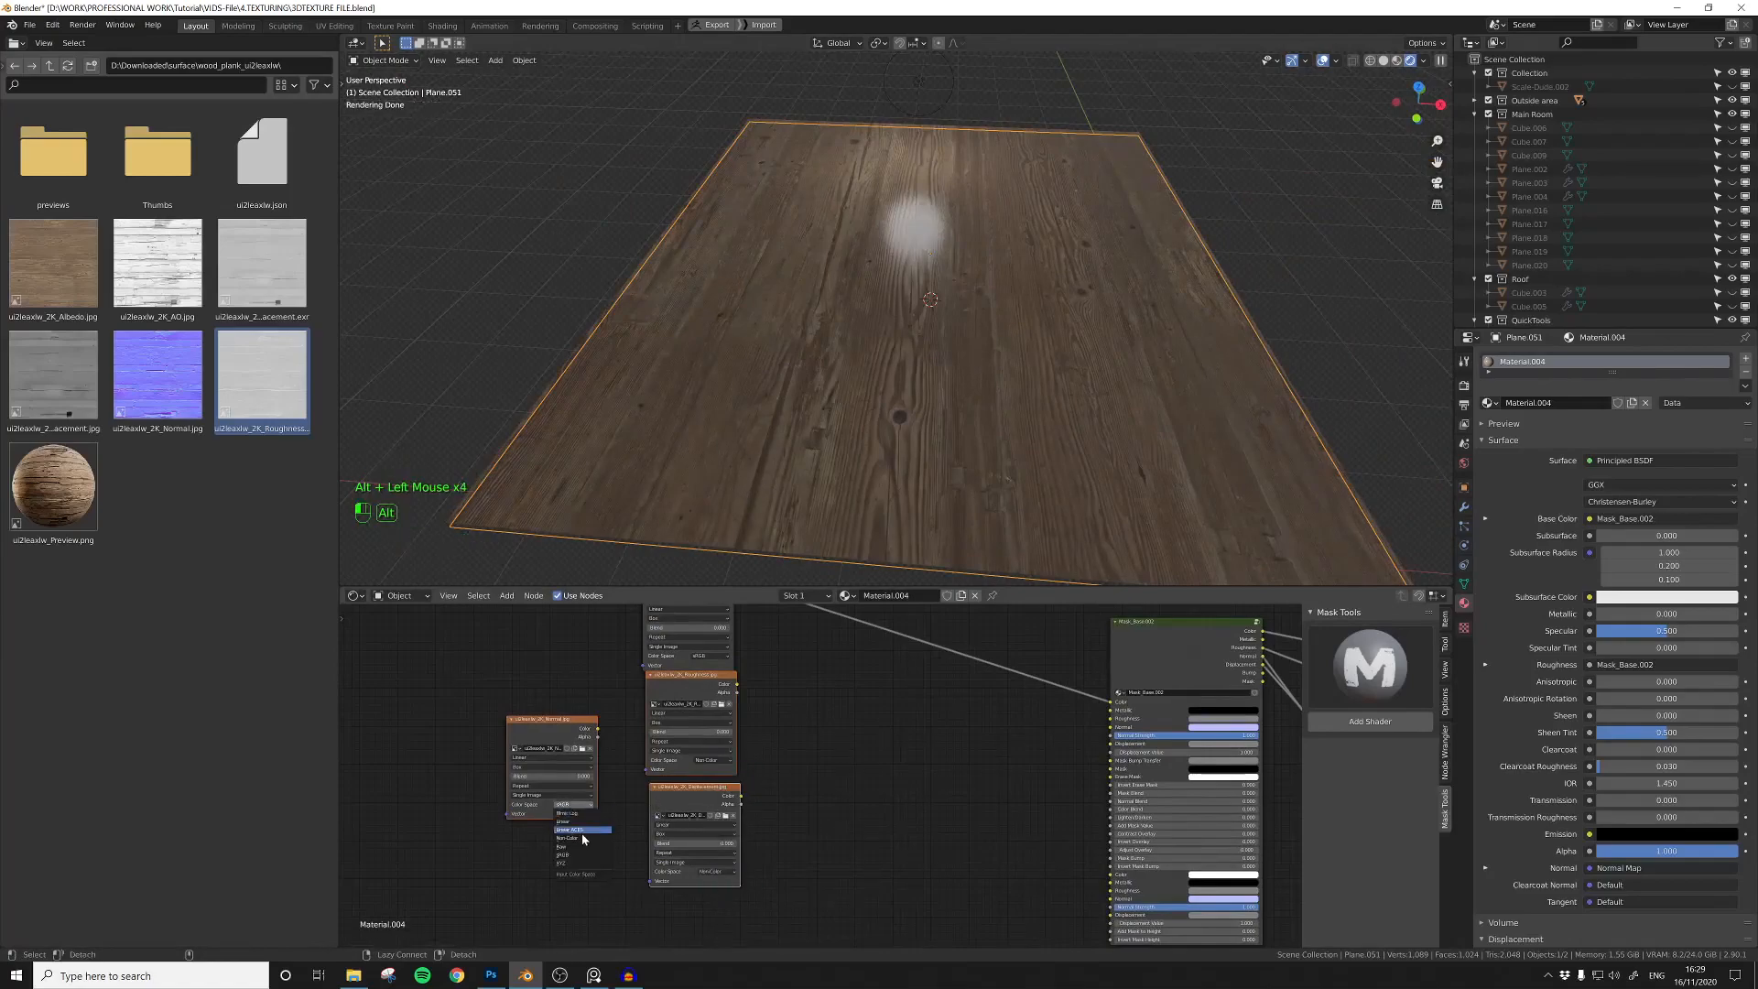
Step: Link the normal map image to the Mask_Base Normal input and collapse its node below the roughness image
drag(684, 802, 665, 830)
drag(580, 735, 849, 746)
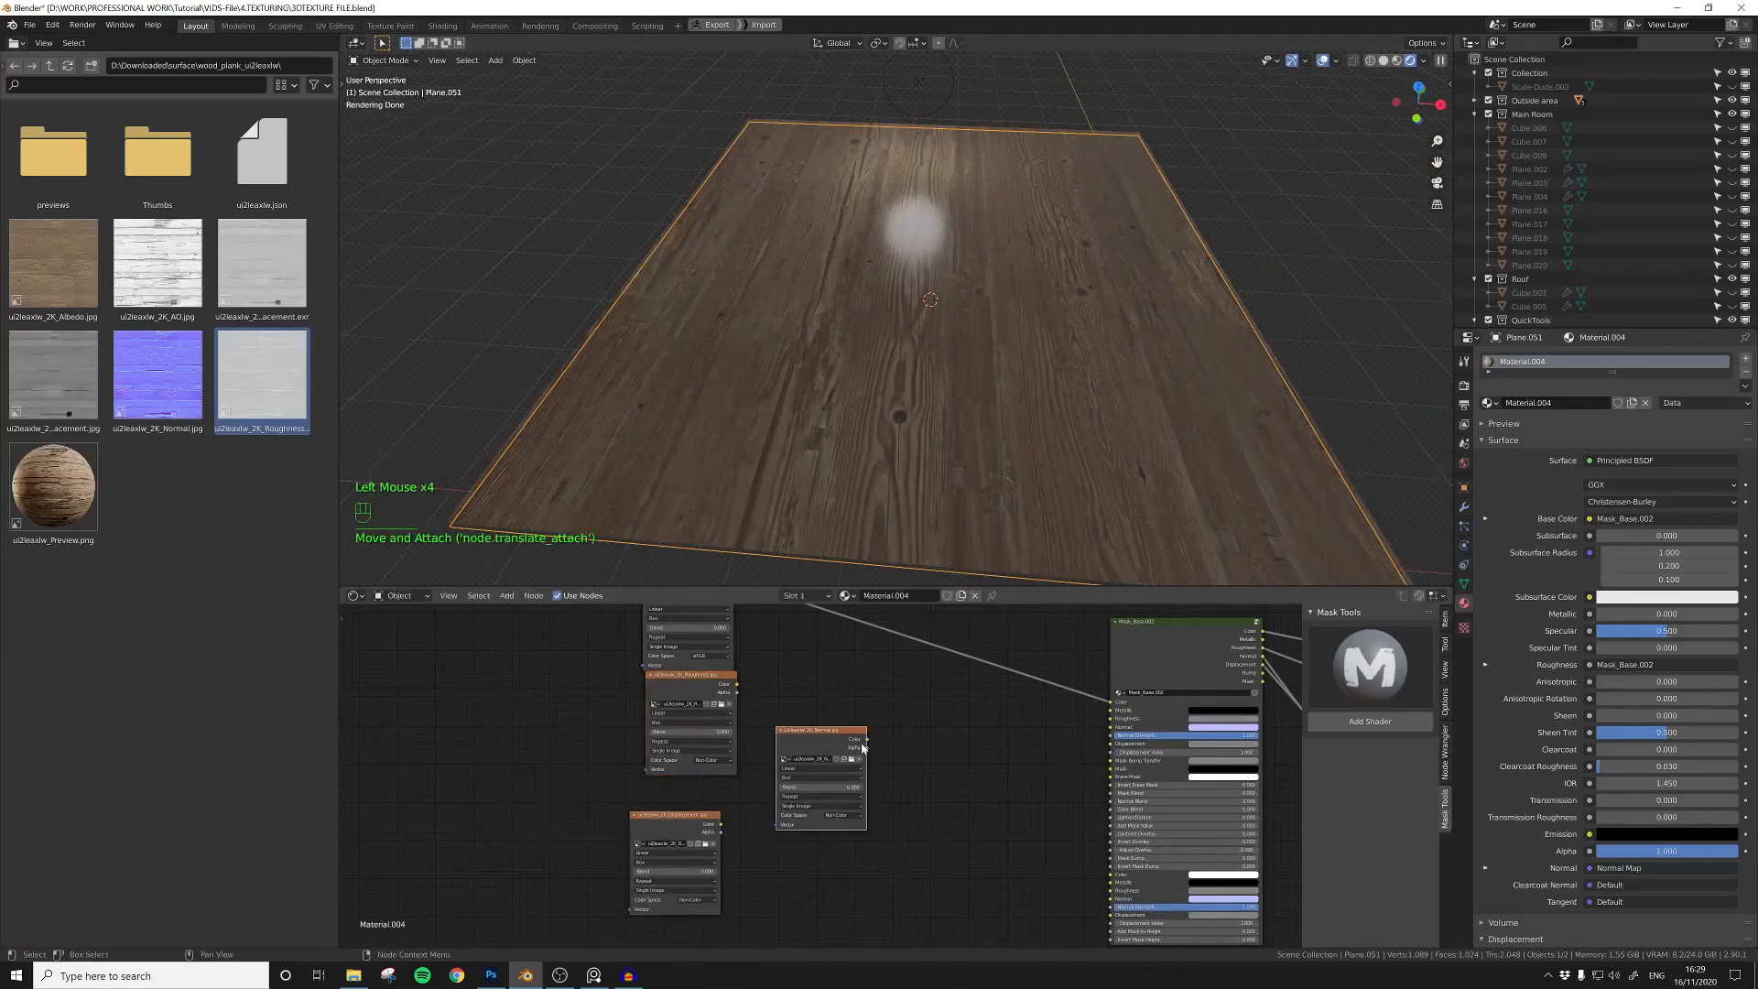
drag(1103, 734, 1108, 727)
click(781, 730)
drag(794, 733, 789, 753)
middle_drag(835, 676, 802, 732)
click(809, 730)
Step: Add a ColorRamp node and link it between the roughness image and the Mask_Base Roughness input
key(shift+a)
click(809, 725)
text(color)
click(830, 762)
drag(771, 785, 774, 782)
middle_drag(865, 724, 748, 725)
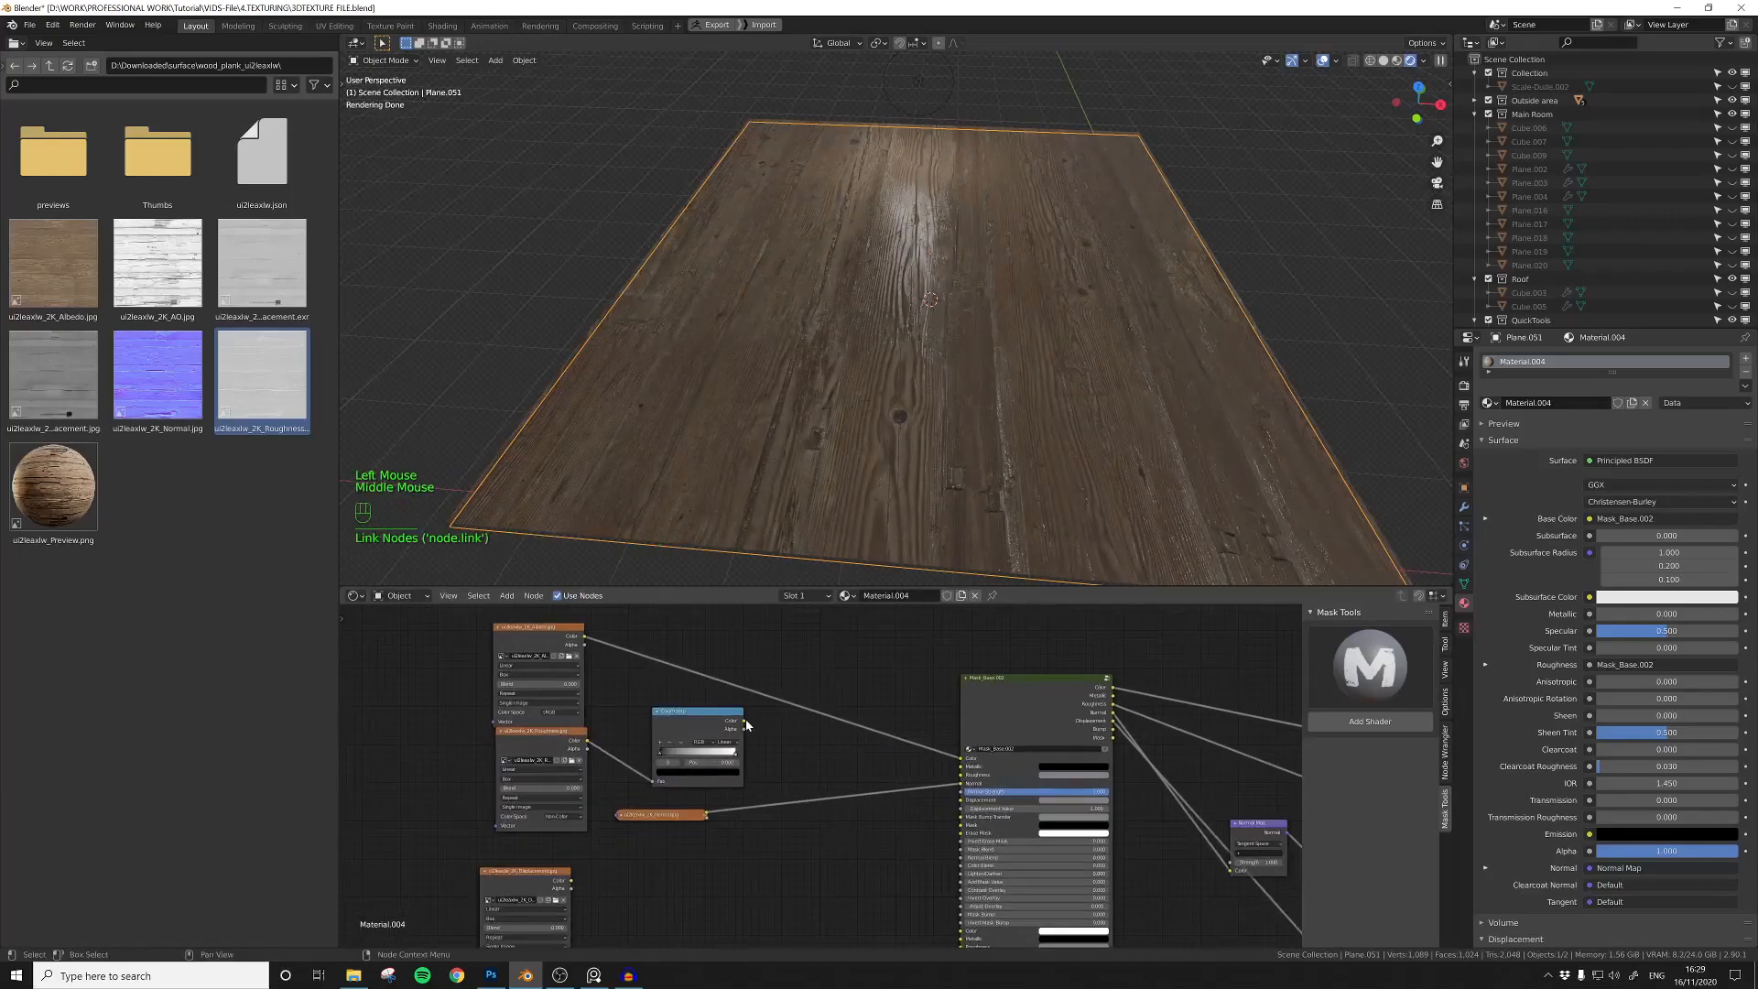
drag(950, 777, 954, 776)
Step: Preview the ColorRamp on the plane, move its stops together for stronger roughness contrast and restore the full shader
middle_drag(886, 342, 886, 360)
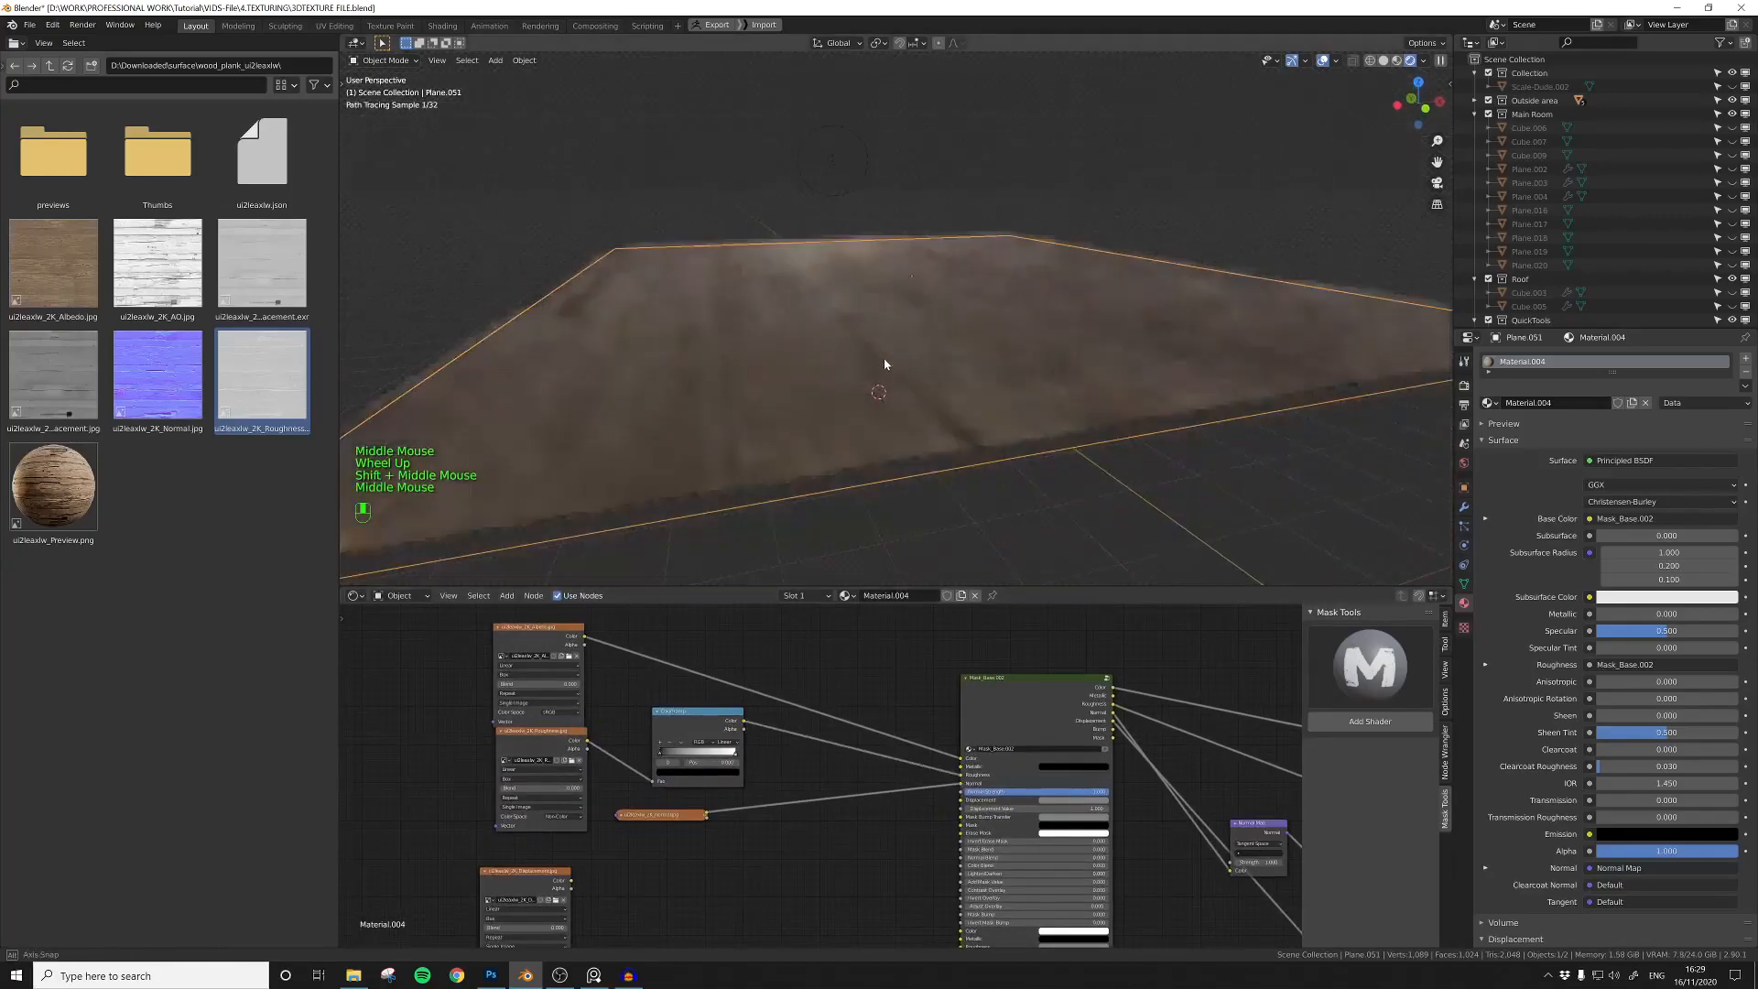
ctrl+shift+click(716, 756)
drag(736, 753, 719, 755)
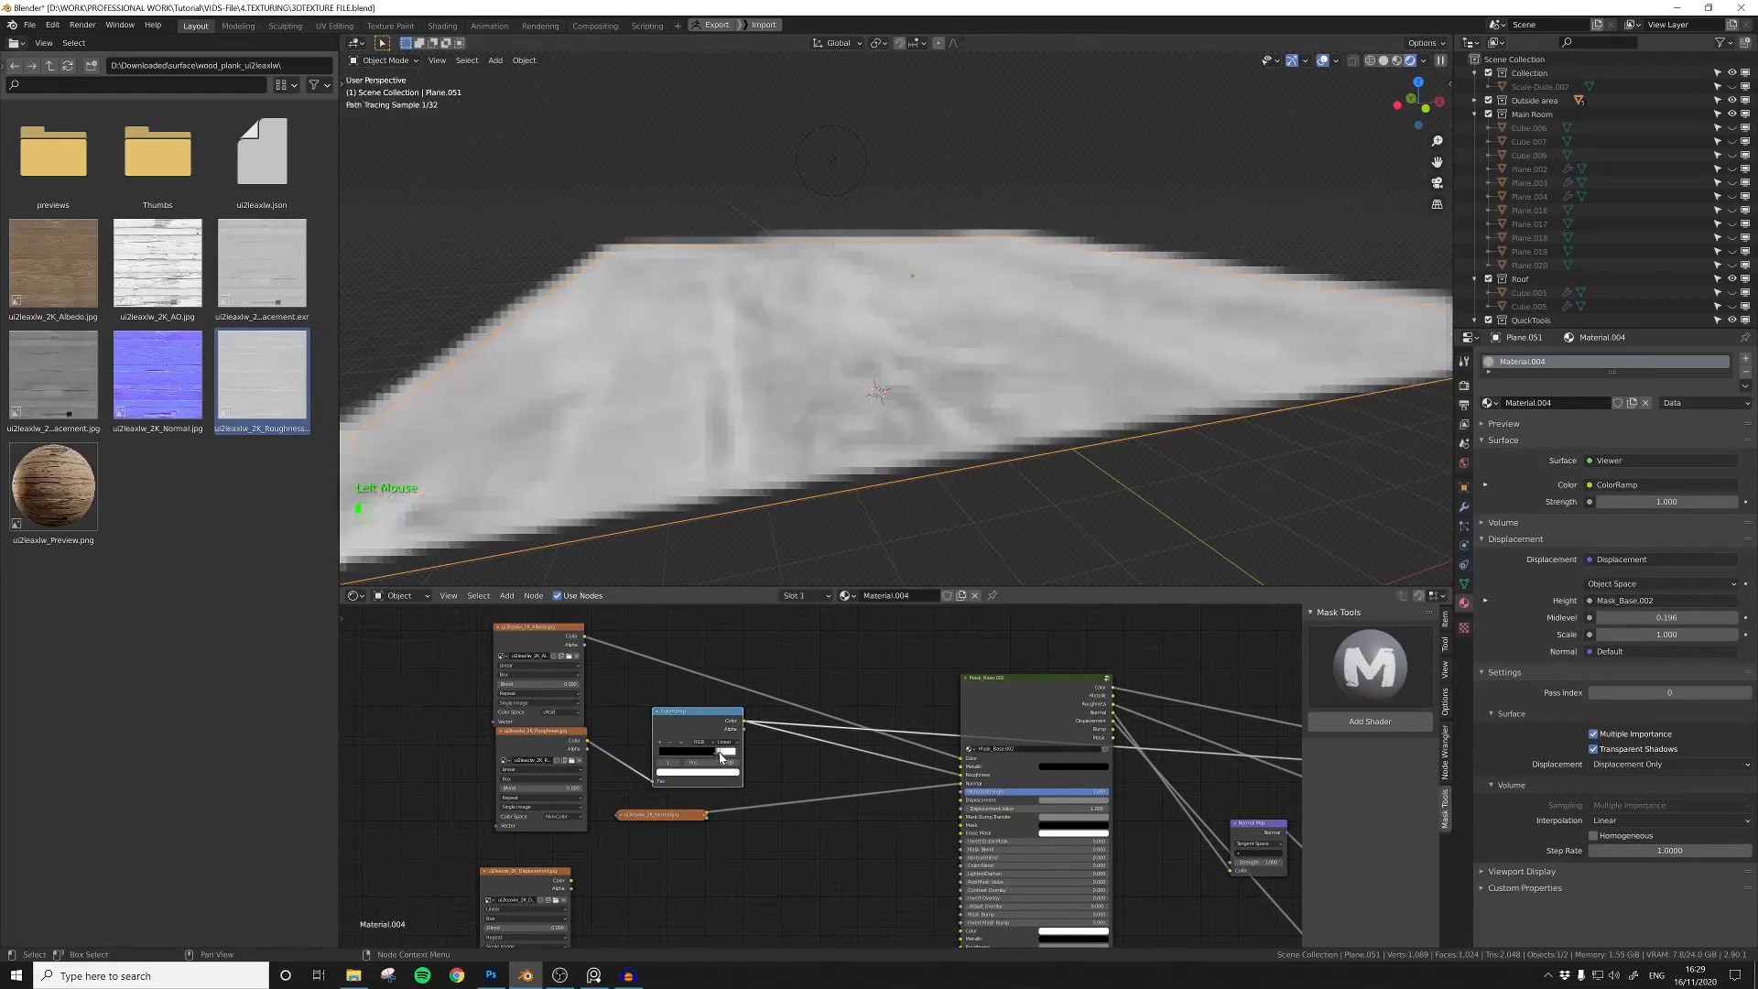
middle_drag(1260, 828, 1036, 815)
ctrl+shift+click(1144, 700)
middle_drag(997, 703, 1188, 696)
mouse_move(817, 417)
middle_down()
mouse_move(801, 419)
mouse_move(840, 426)
middle_up()
Step: Lighten the roughness ColorRamp's dark stop to grey and fine-tune the stop position
click(686, 734)
click(682, 753)
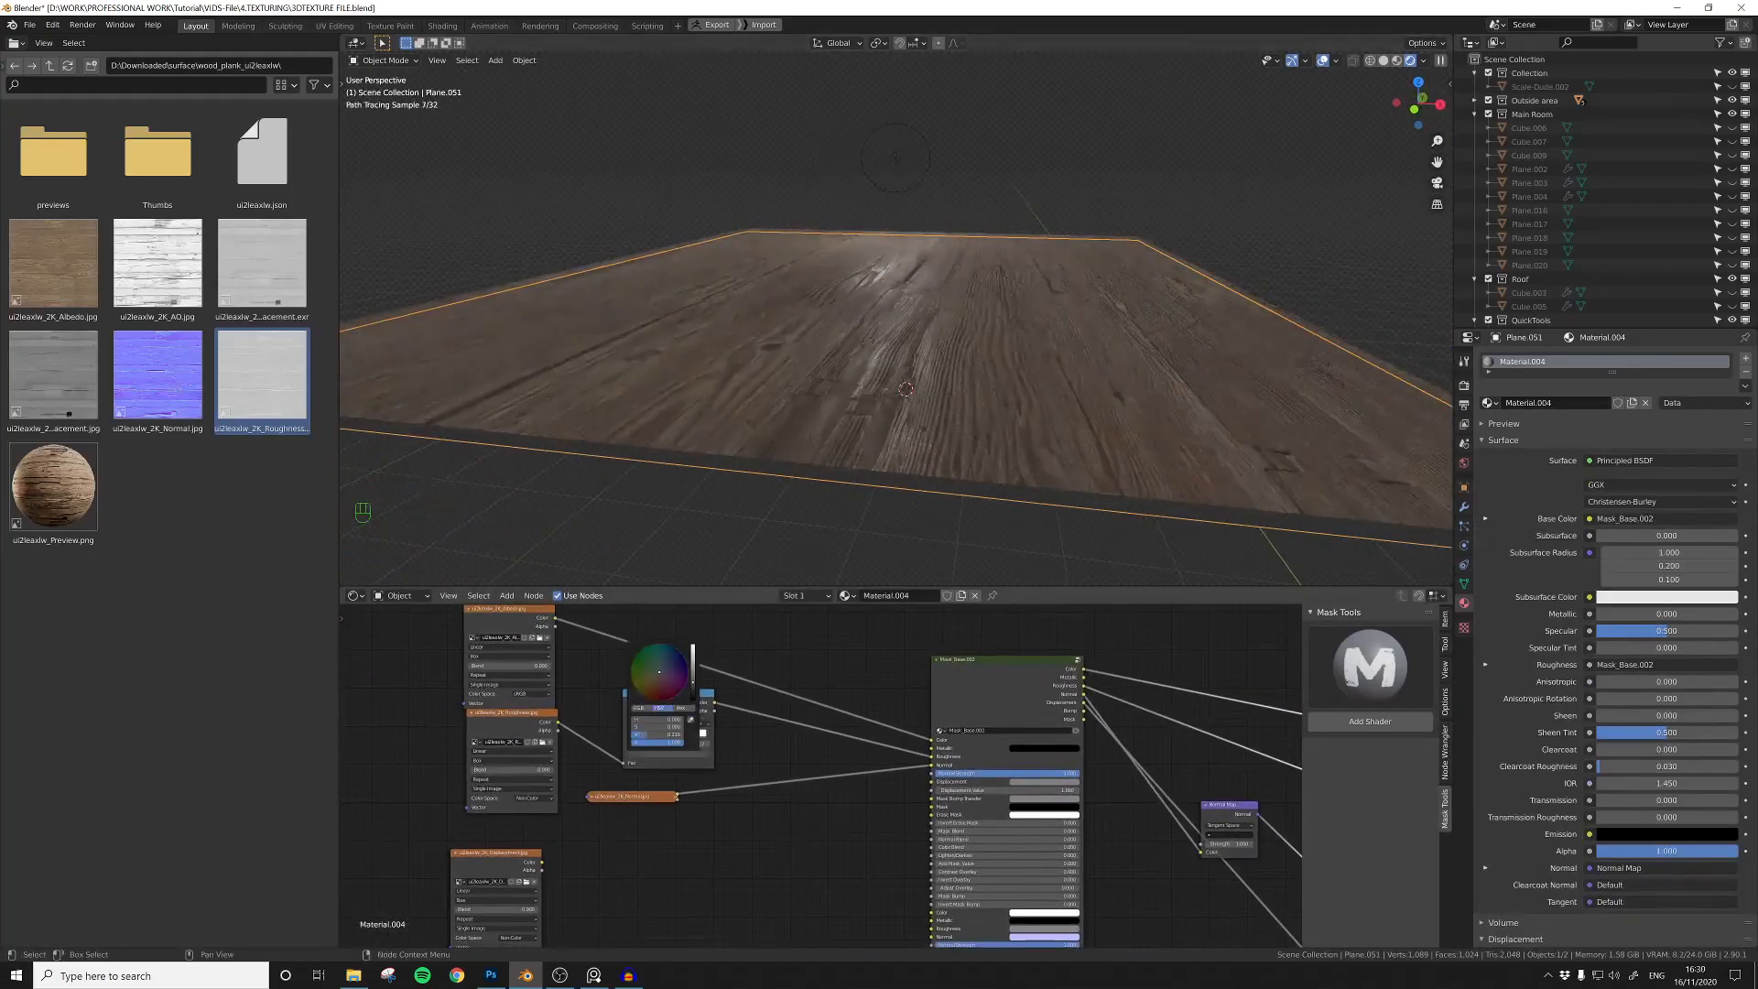
middle_drag(784, 392, 836, 392)
scroll(660, 732, up, 3)
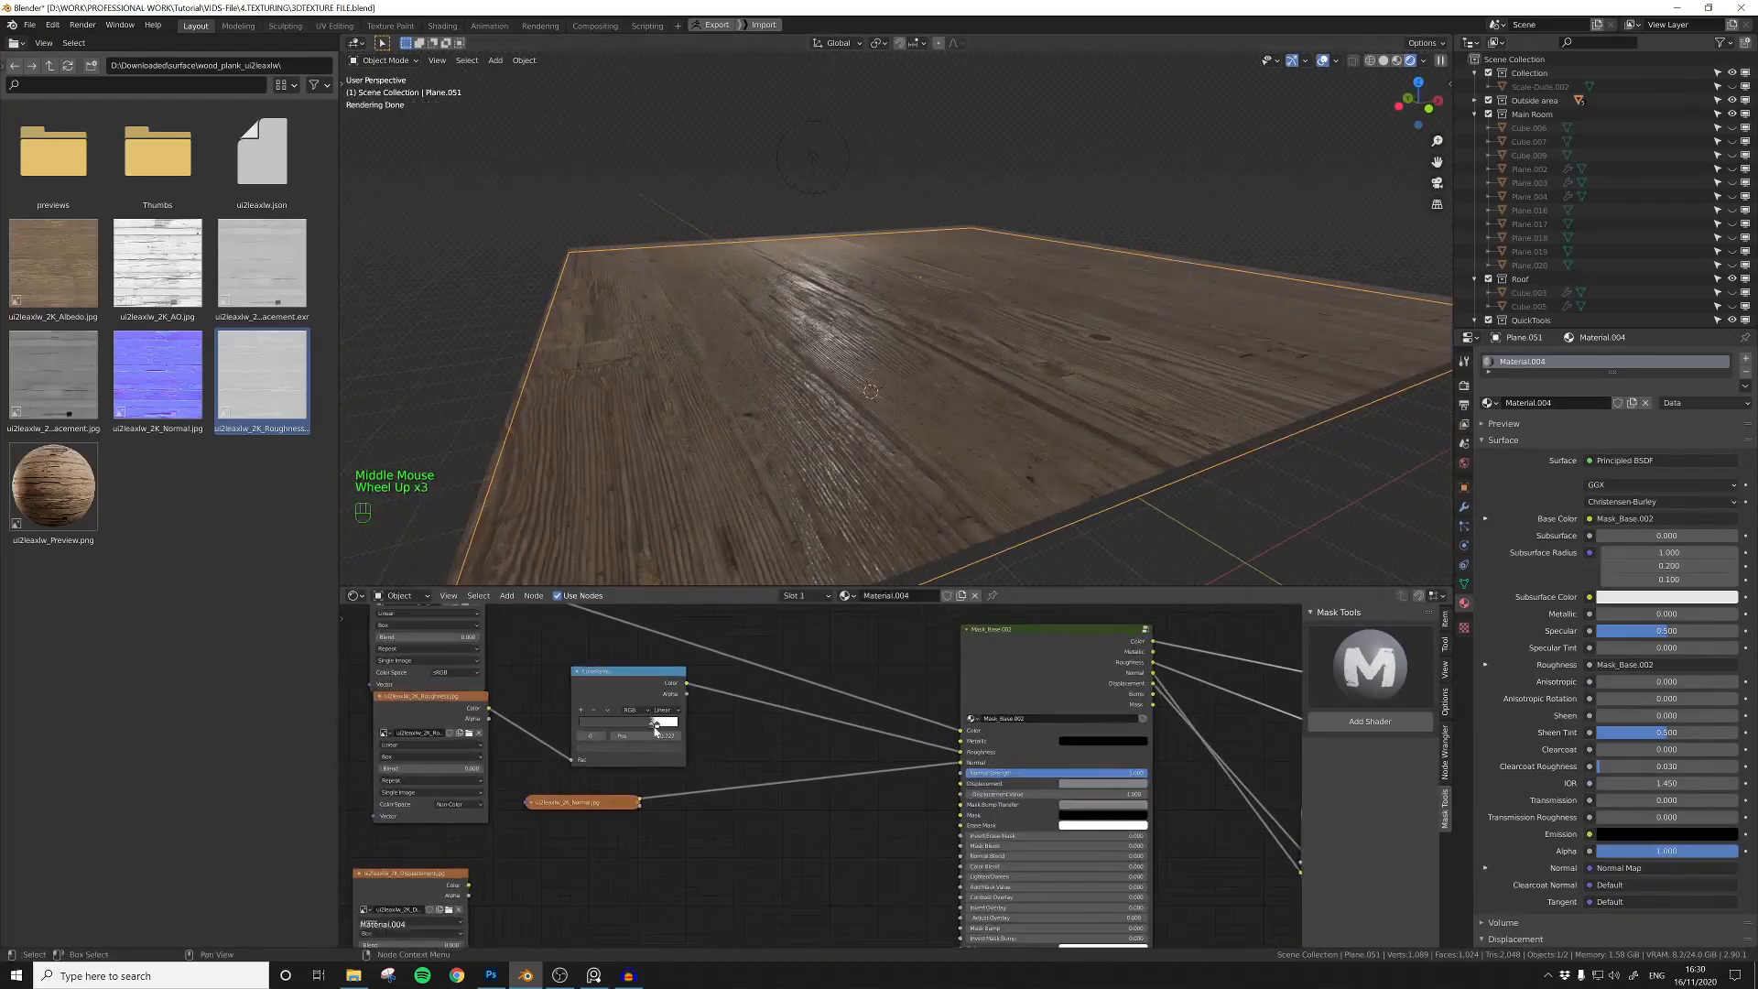
drag(655, 728, 649, 729)
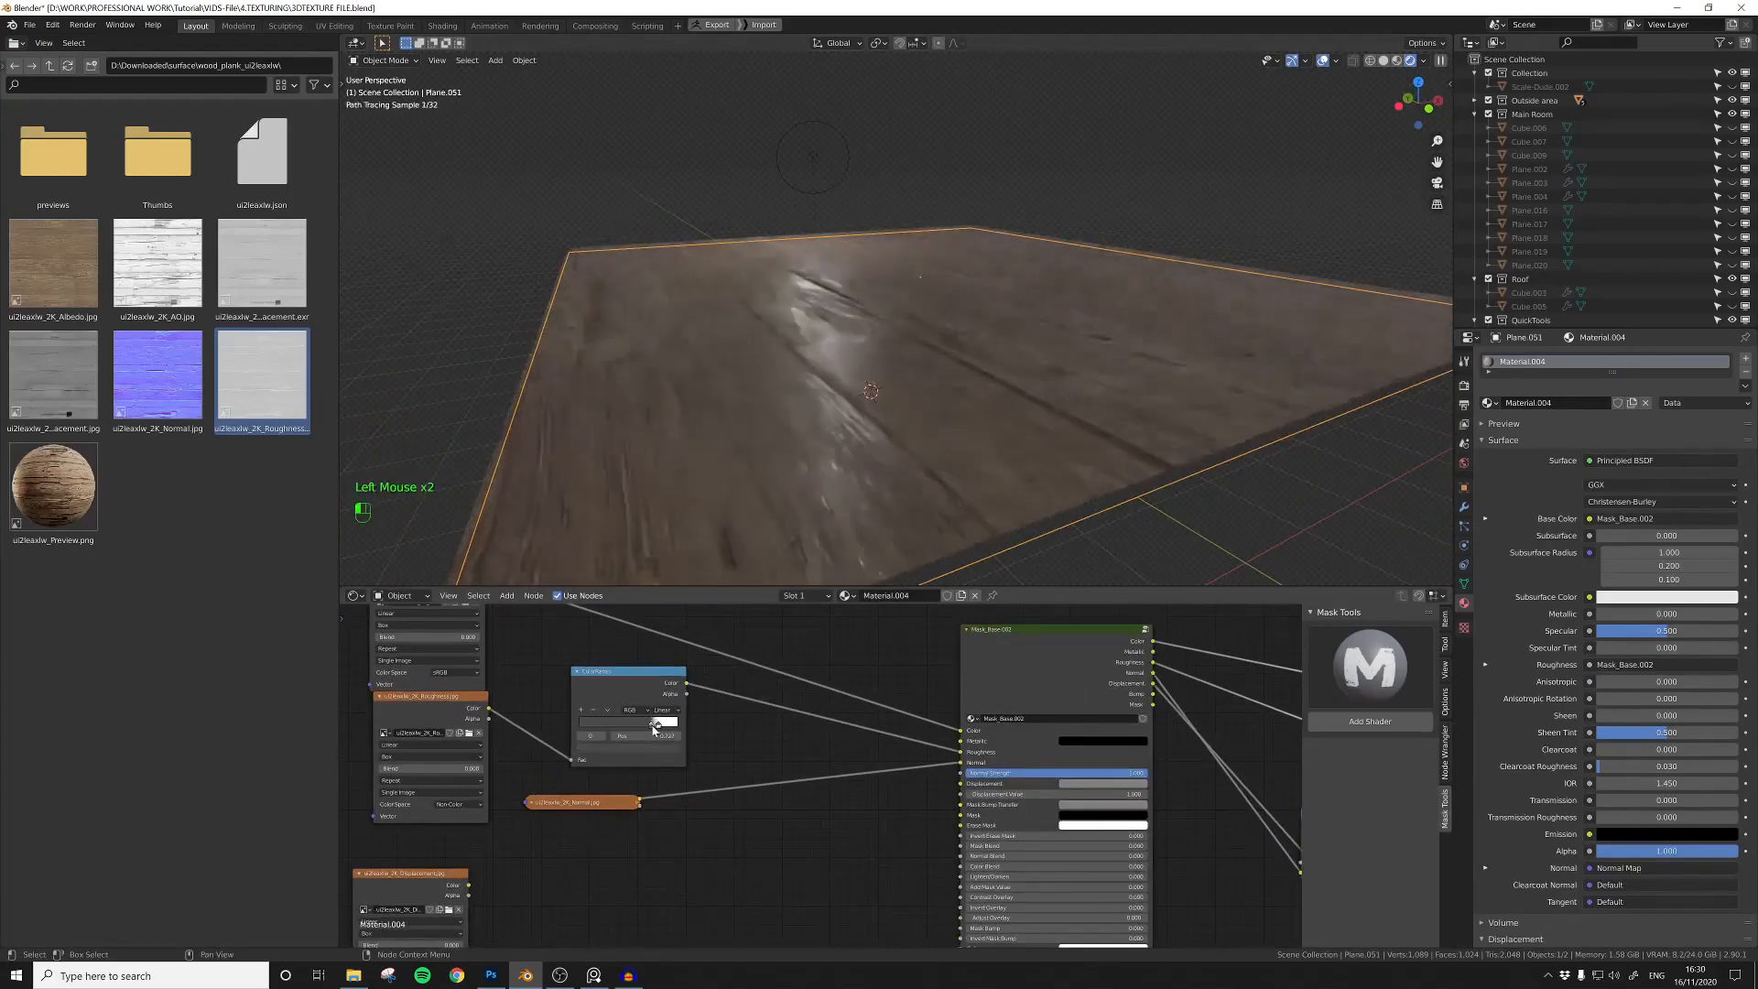
scroll(824, 421, down, 2)
Step: Link the displacement image to the Mask_Base Displacement input and collapse its node under the normal map
middle_drag(824, 421, 824, 458)
middle_drag(641, 750, 942, 751)
drag(883, 802, 882, 826)
drag(710, 872, 797, 858)
middle_drag(806, 856, 715, 788)
drag(766, 803, 1171, 715)
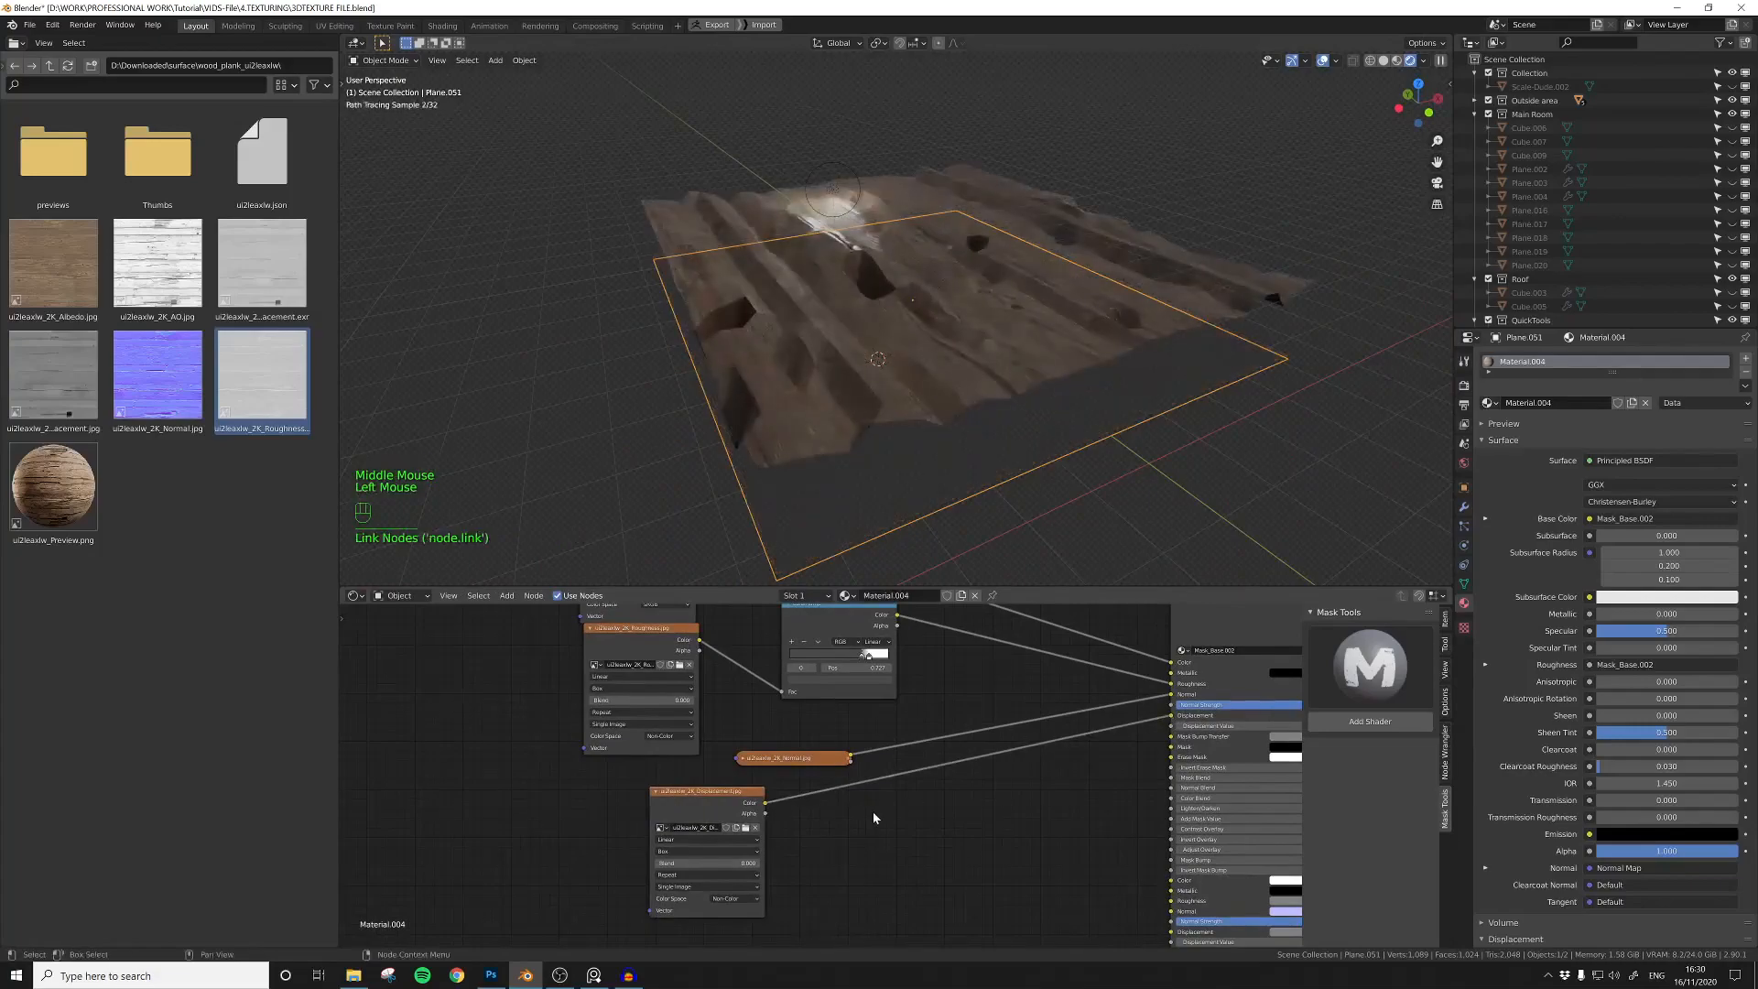
click(654, 793)
Step: Set the material's displacement method to Displacement and Bump and add a level 2 Subdivision Surface modifier to the plane
scroll(1577, 751, down, 20)
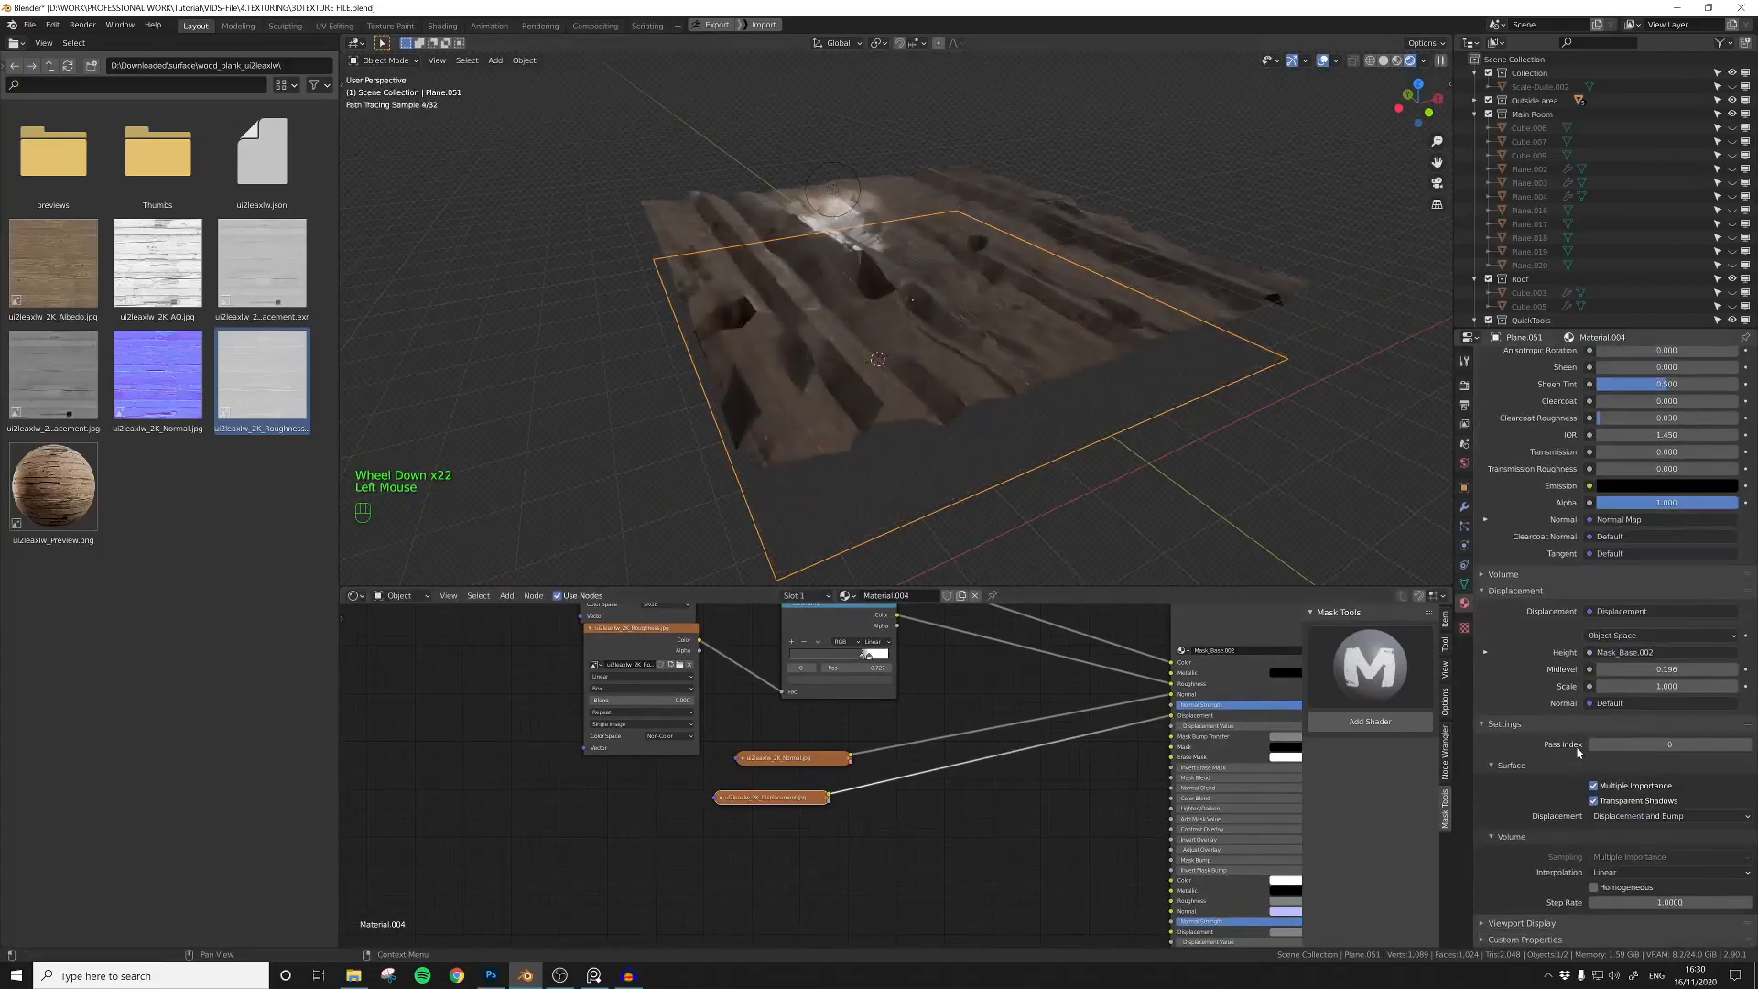
click(1465, 509)
click(1511, 358)
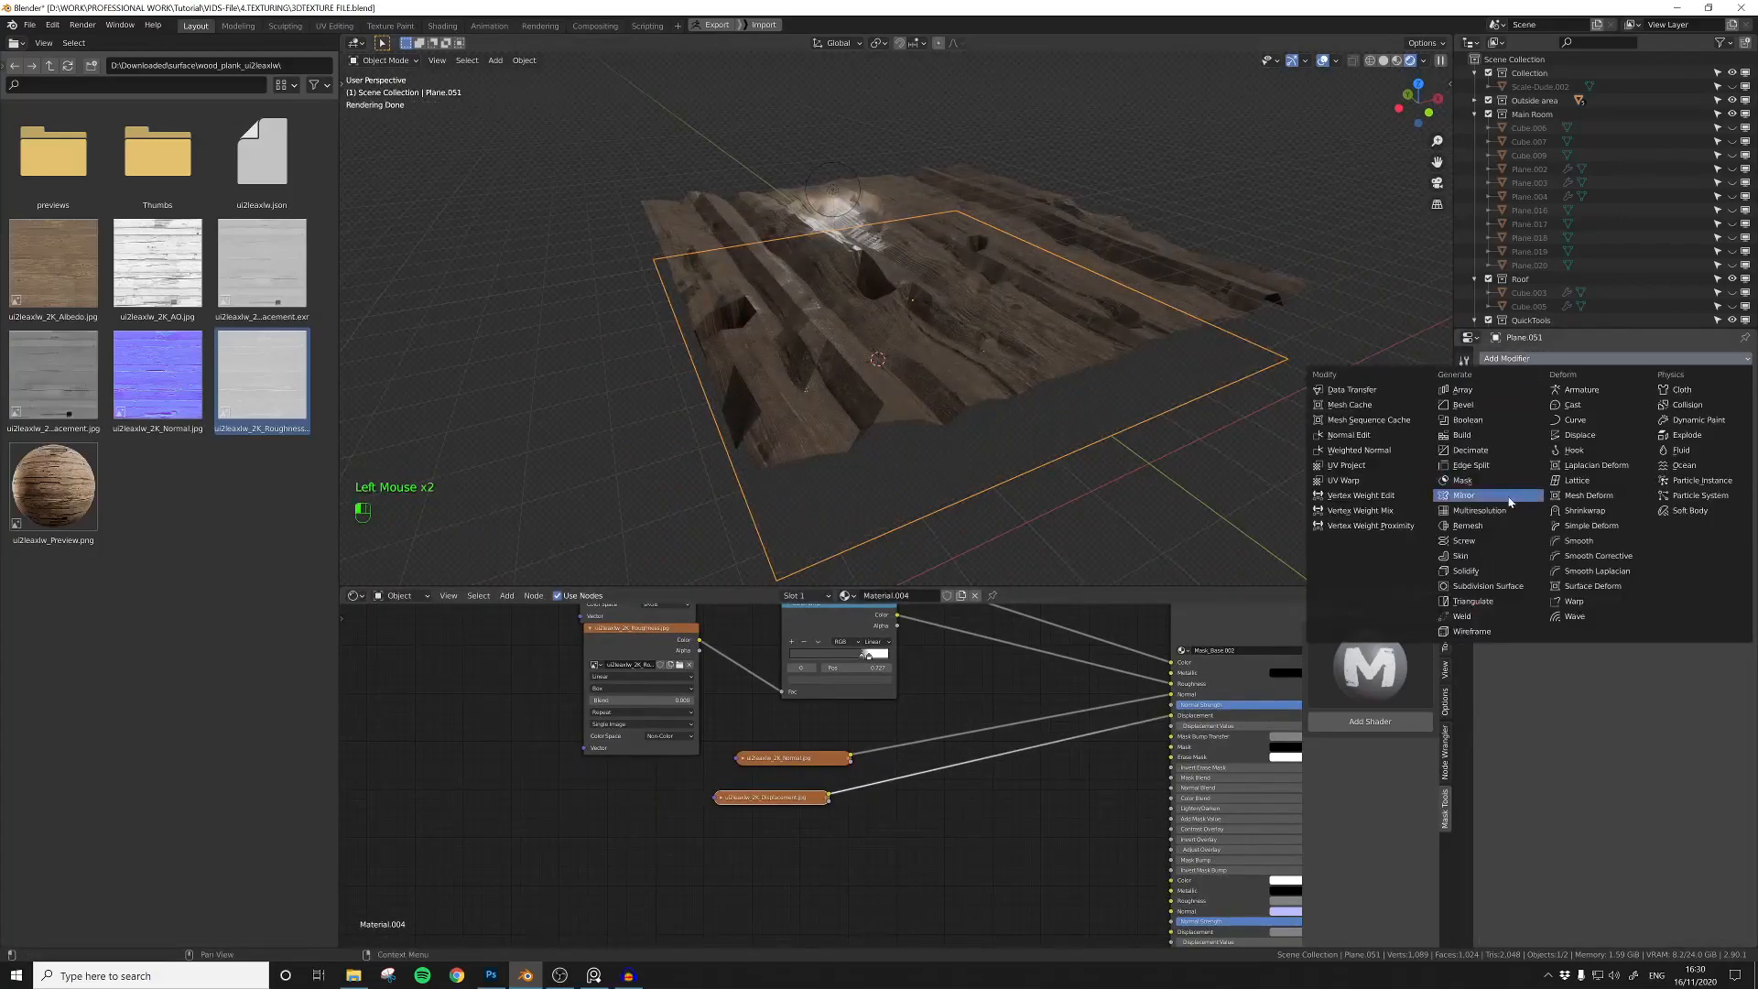
click(1476, 591)
Step: Subdivide the plane's base mesh once more for finer displacement detail
key(Tab)
right_click(939, 281)
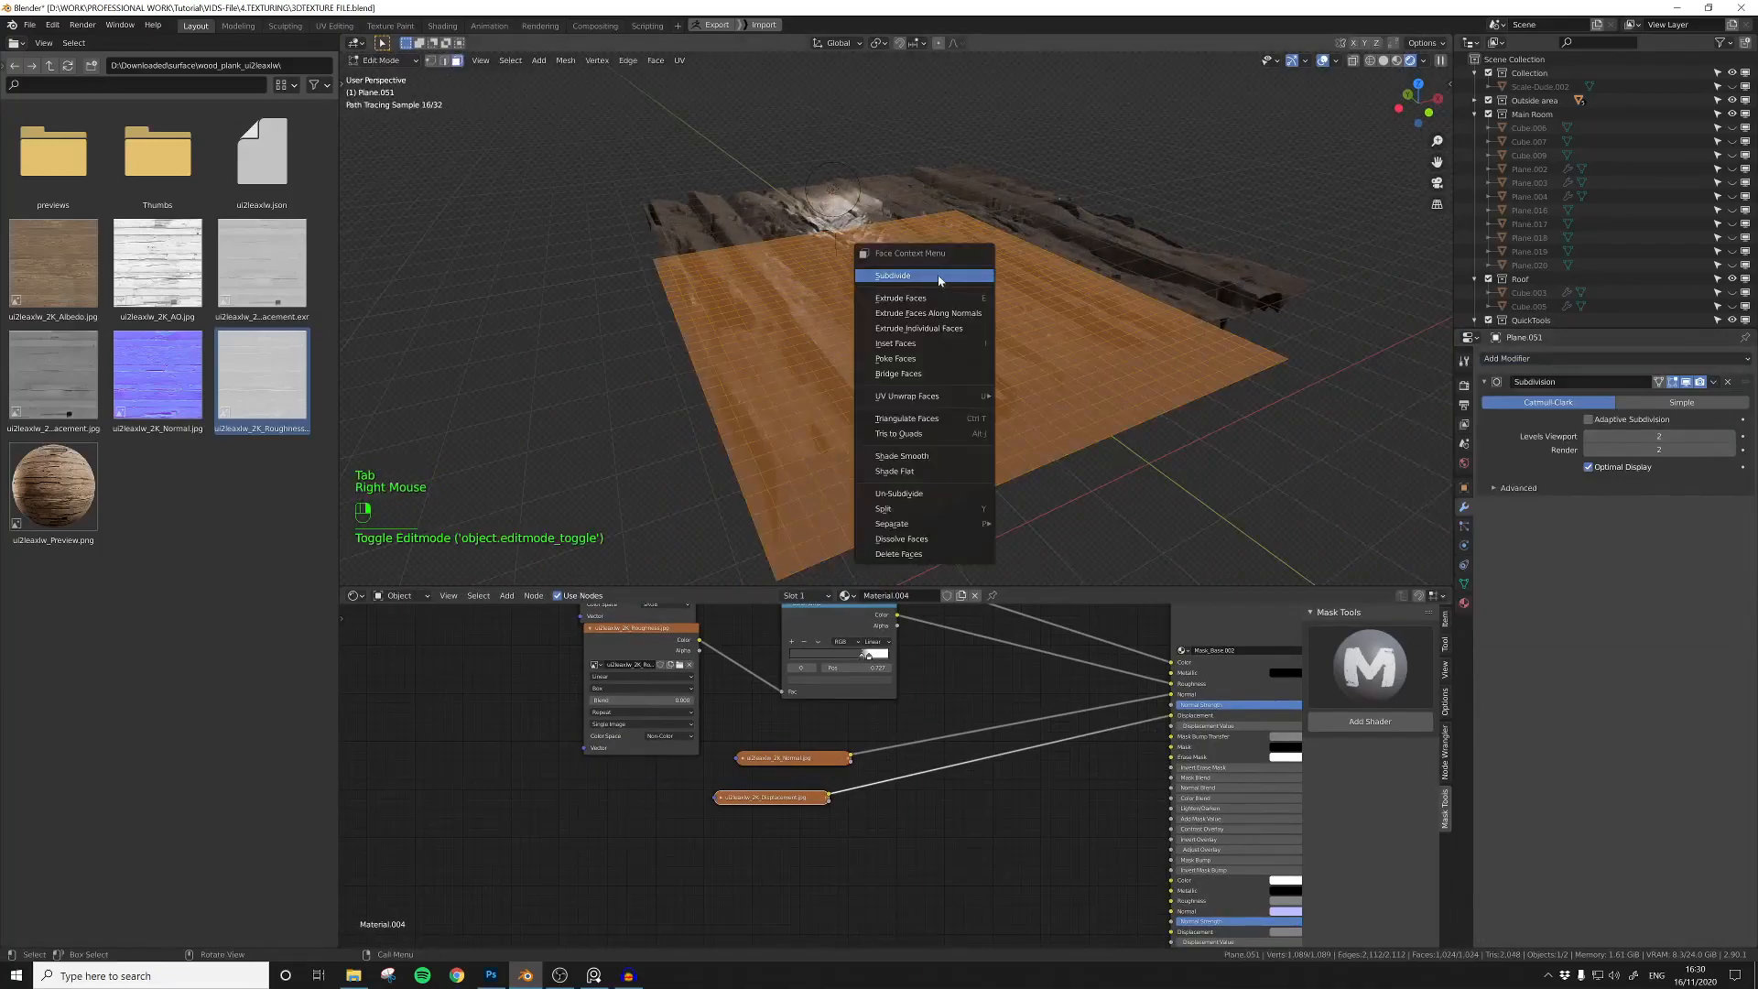
key(Tab)
Step: Set the Displacement node's Scale to 0.2 and inspect the wood relief up close
scroll(1076, 835, down, 4)
middle_drag(1428, 916, 1076, 835)
text(.)
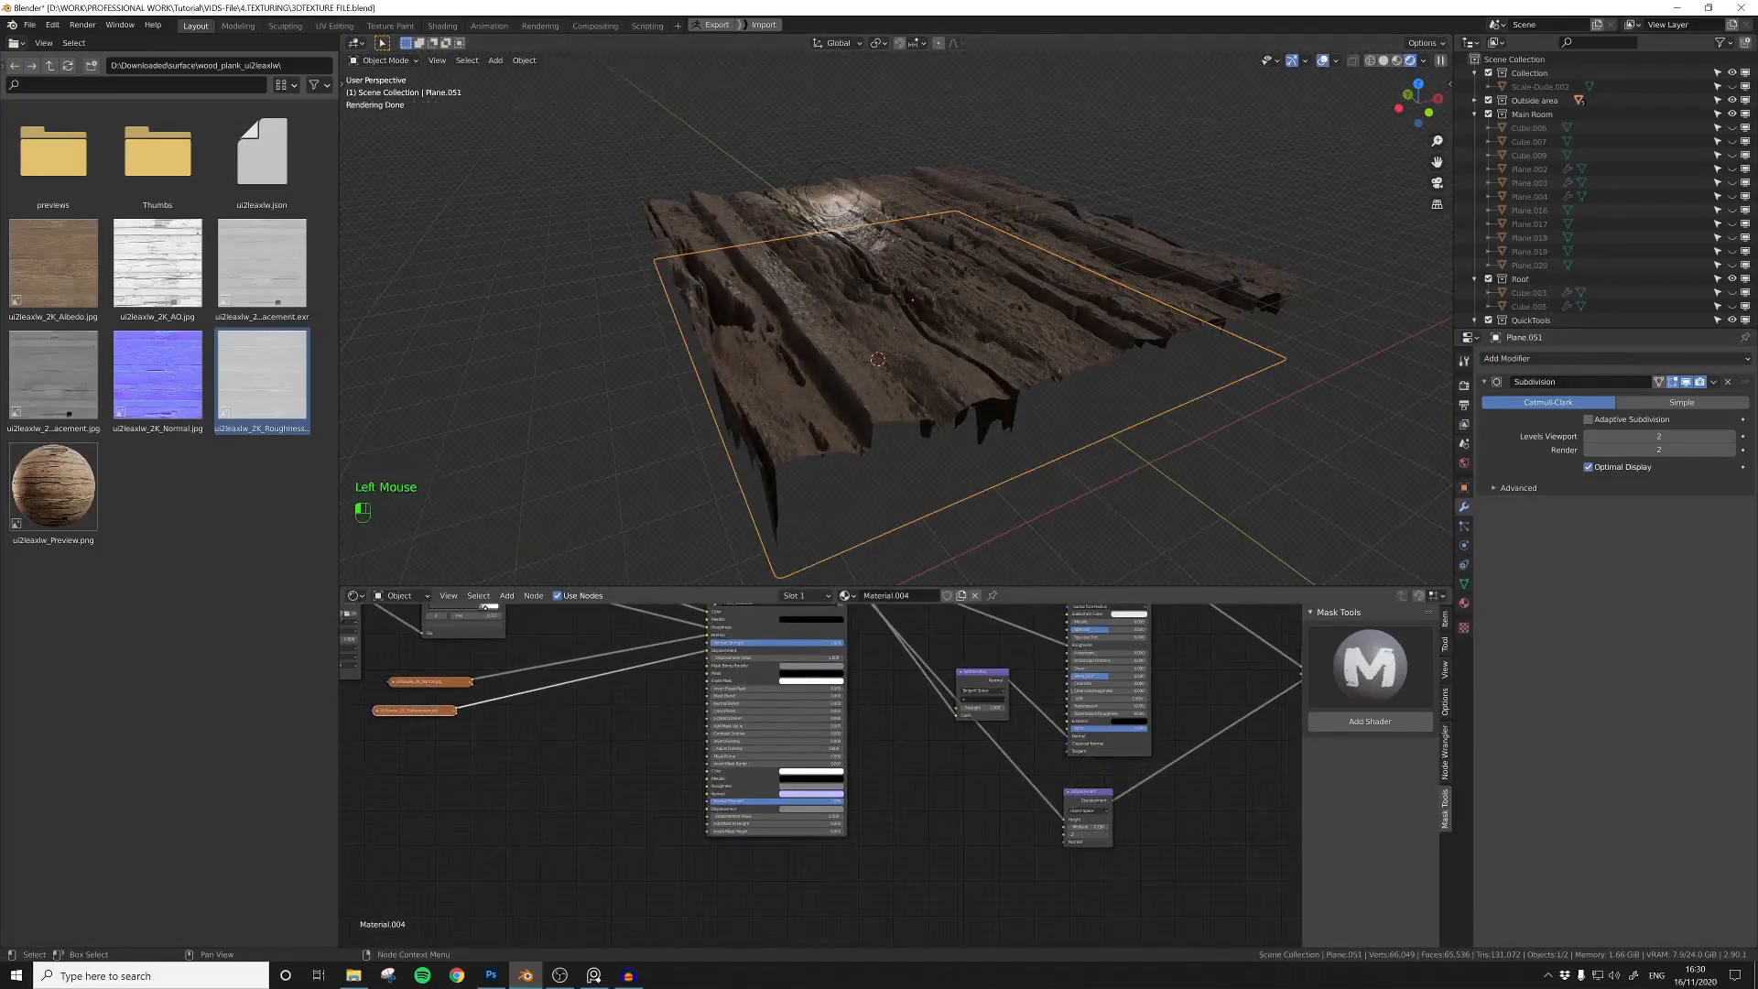
text(2)
key(Return)
middle_drag(941, 394, 935, 352)
scroll(938, 339, up, 1)
middle_drag(940, 320, 944, 351)
middle_drag(944, 440, 922, 369)
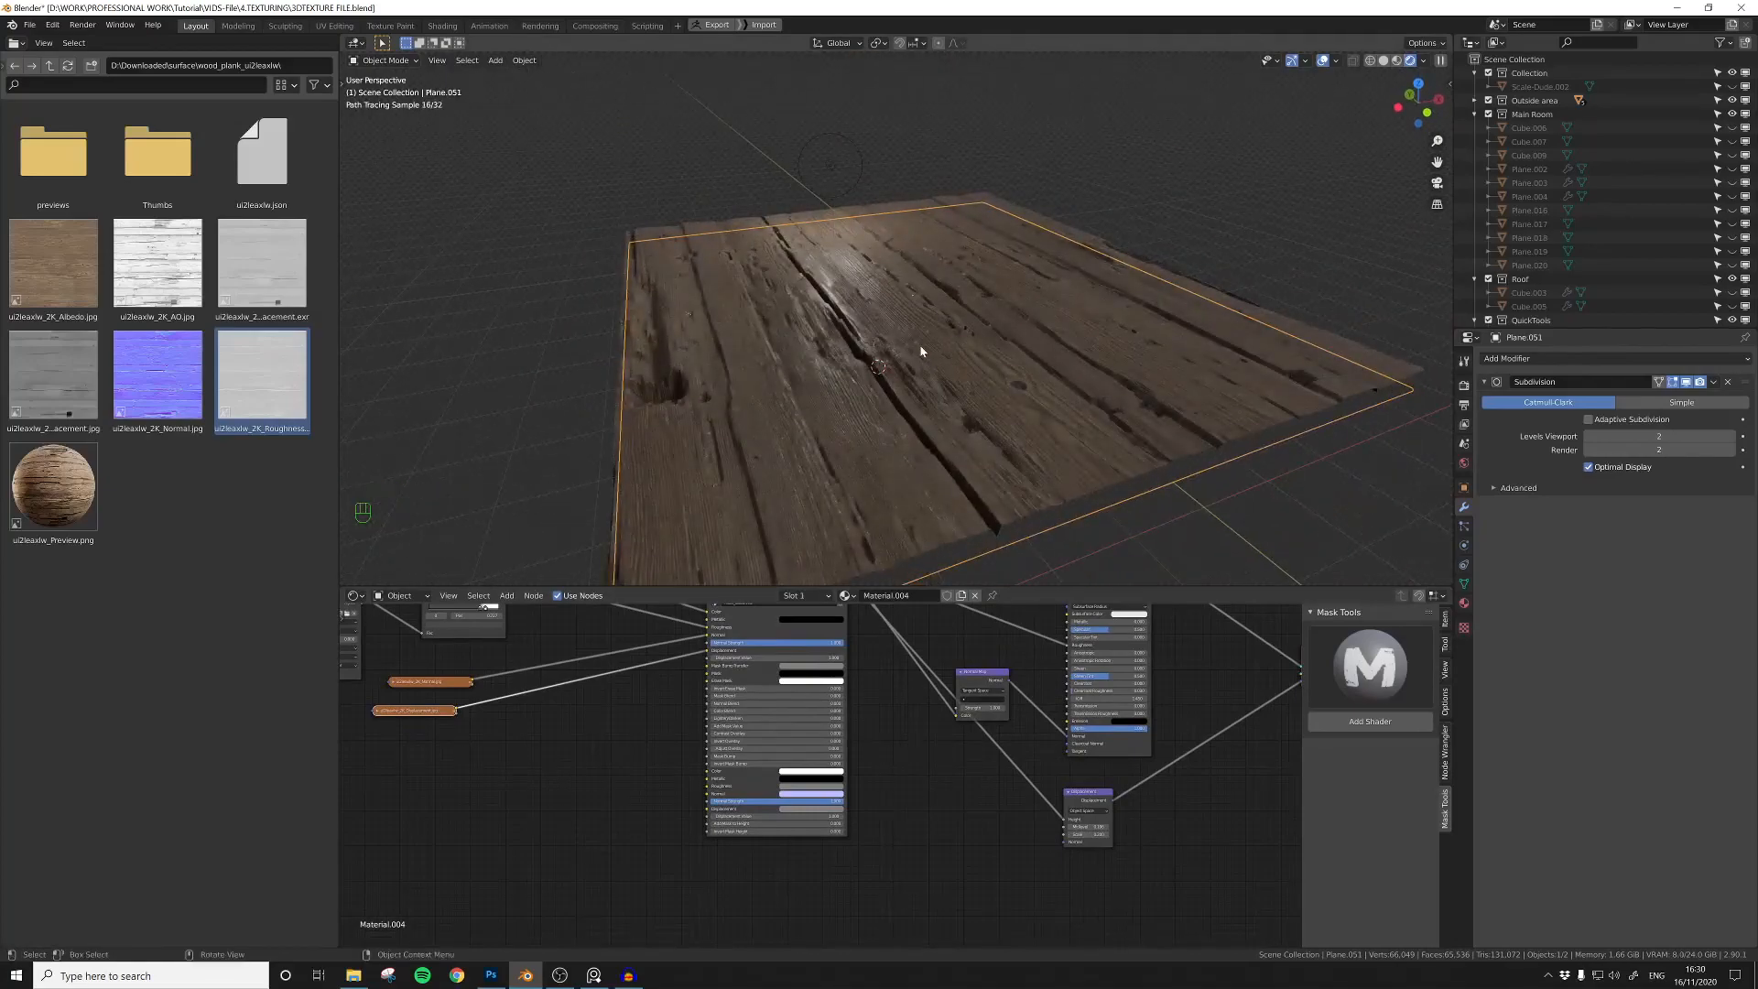
Step: Add Texture Coordinate and Mapping nodes and link the Mapping output to all four wood plank image nodes
middle_drag(477, 660, 838, 723)
middle_drag(449, 611, 656, 720)
click(655, 721)
key(shift+a)
click(896, 665)
key(ctrl+t)
drag(788, 697, 846, 847)
drag(958, 855, 716, 705)
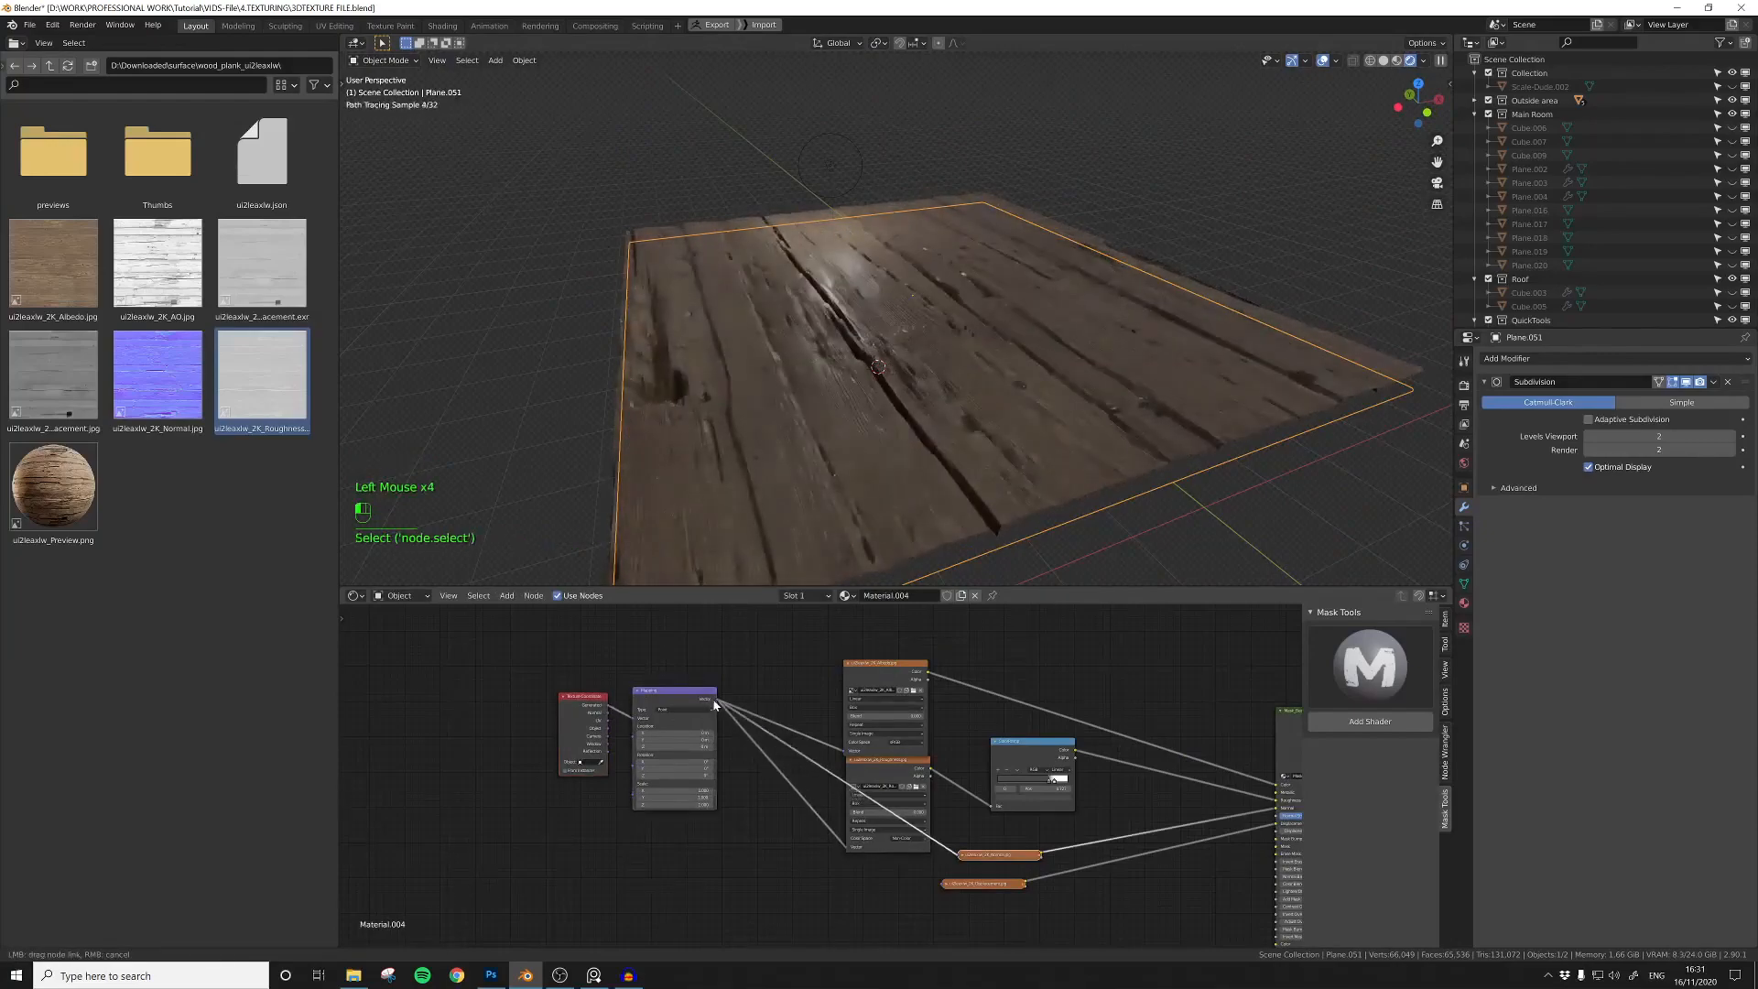
Step: Collapse the roughness and albedo image nodes and tidy them up beside the ColorRamp
click(850, 760)
click(848, 663)
drag(877, 758, 880, 710)
drag(1023, 741, 992, 726)
Step: Add a Value node, link it to the Mapping node's Scale input and adjust the texture size with it
middle_drag(544, 819, 629, 778)
scroll(629, 778, up, 2)
click(629, 779)
key(shift+a)
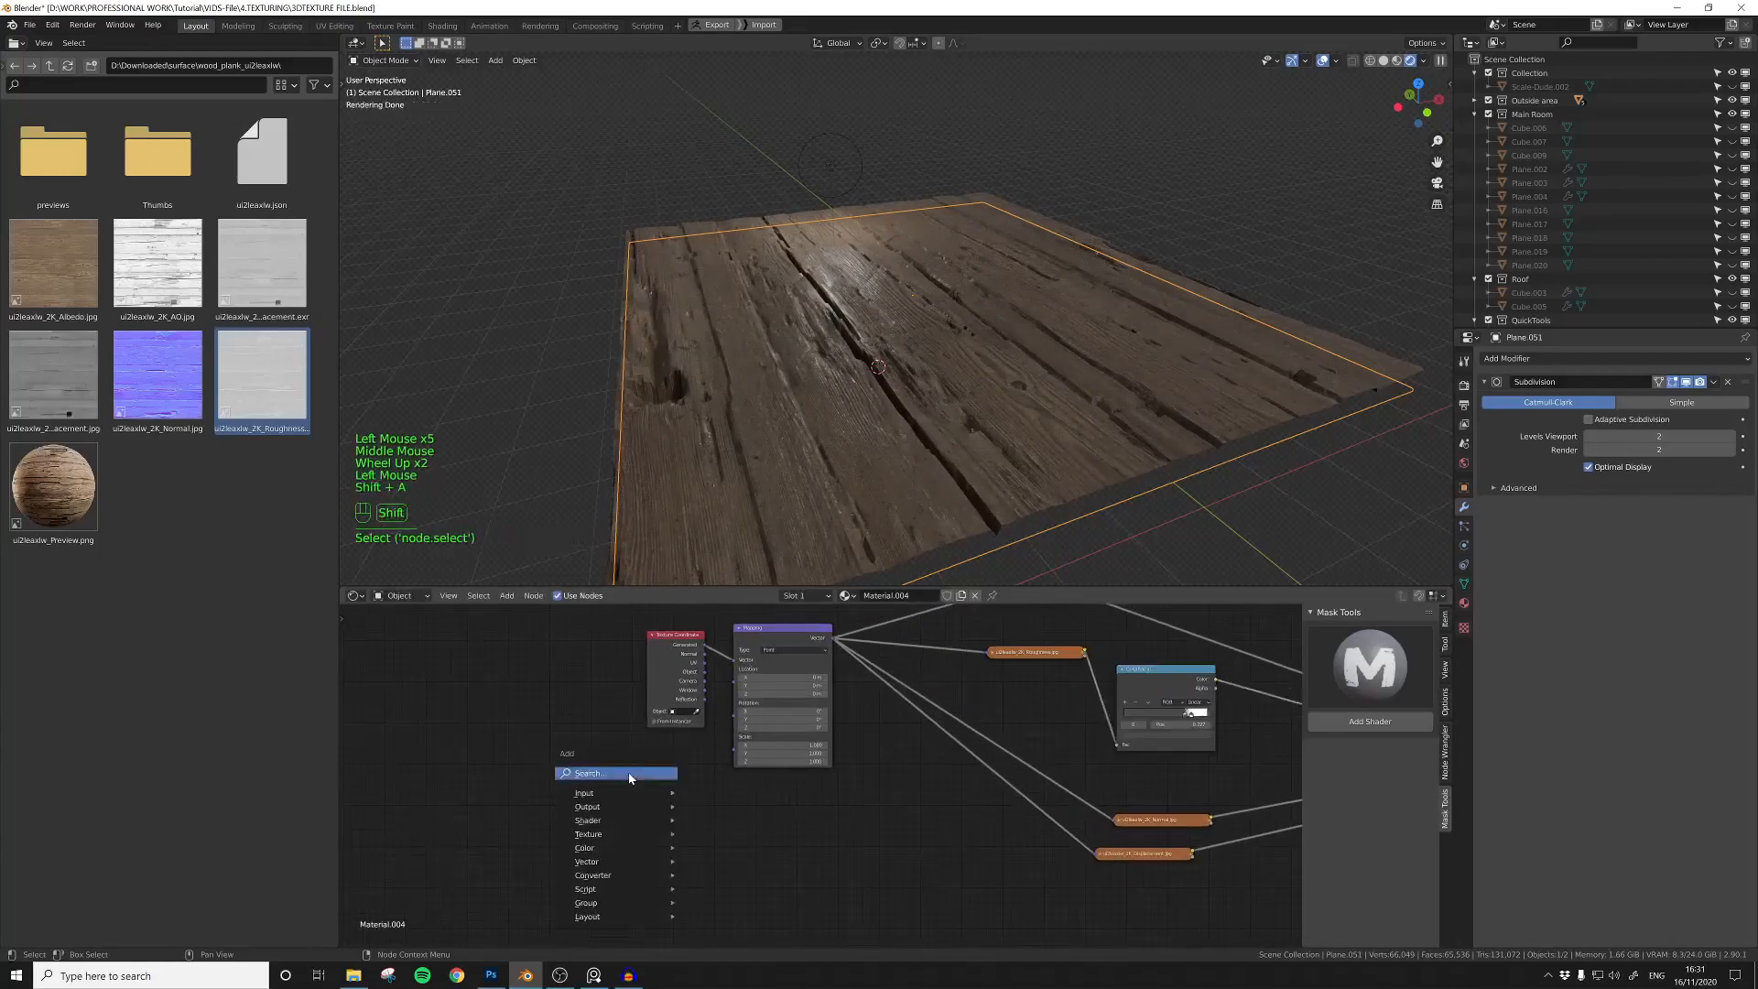
key(Return)
click(622, 788)
drag(637, 782, 735, 748)
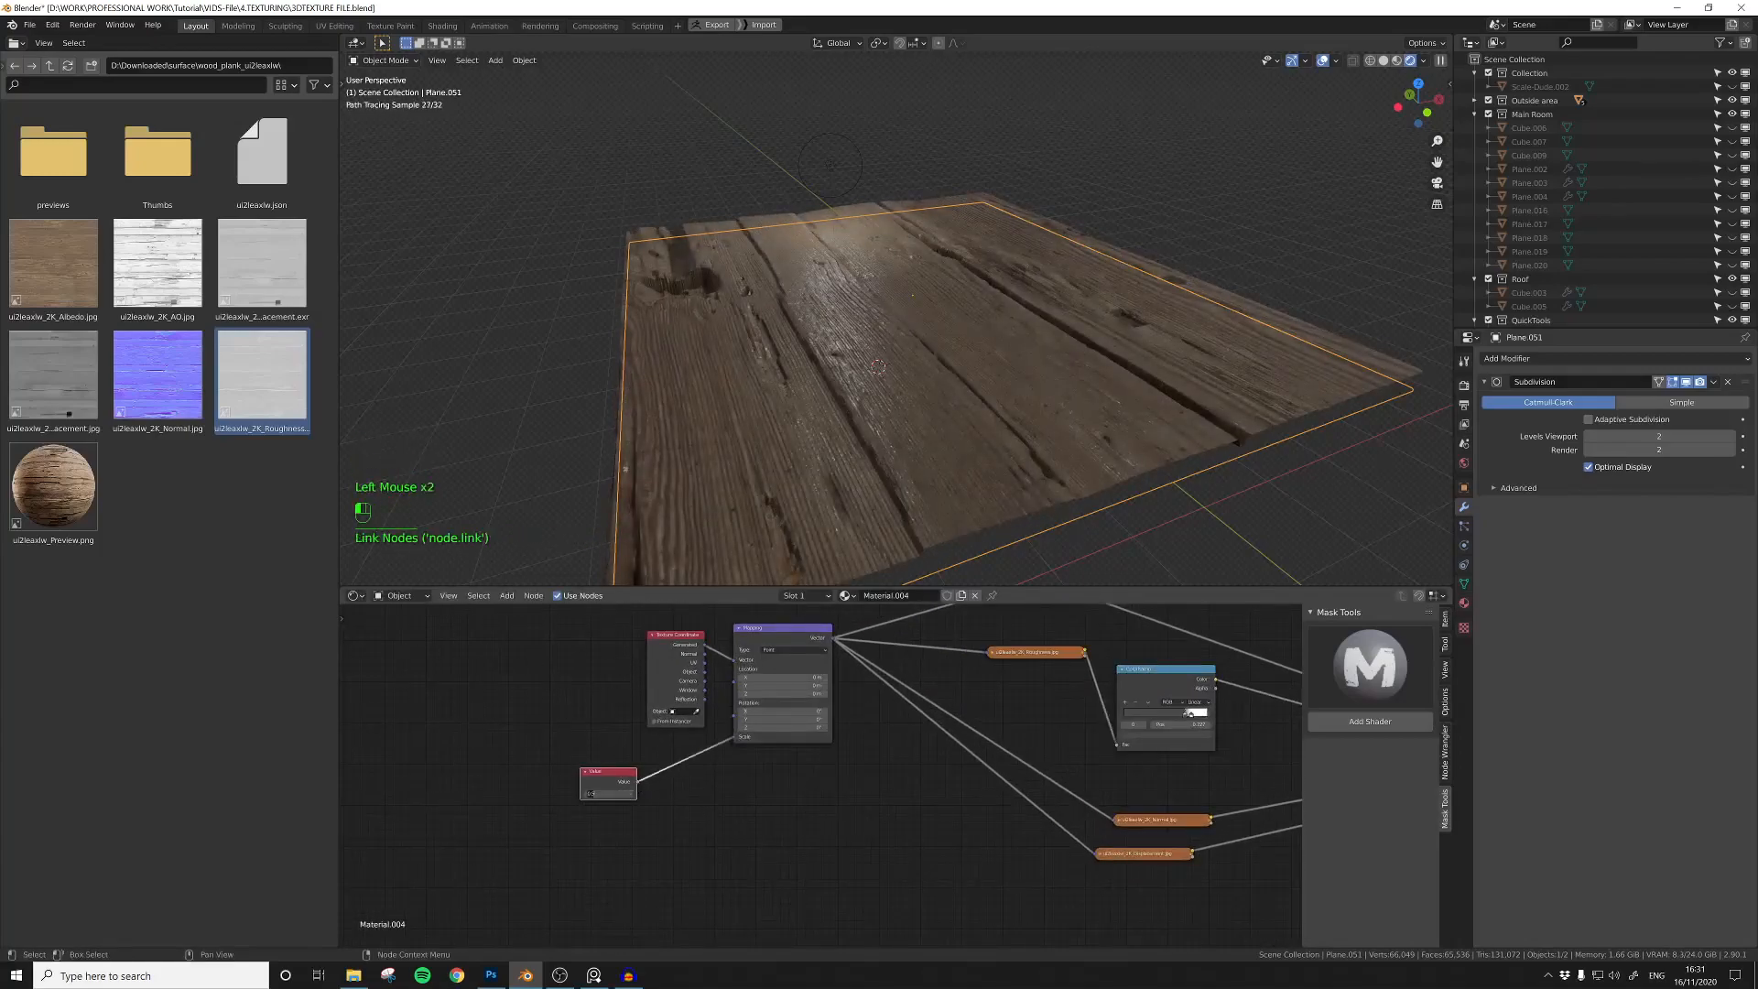
drag(591, 793, 620, 793)
Step: Subdivide the plane's mesh once more in Edit Mode and lower the Displacement node's Scale
key(Tab)
right_click(839, 323)
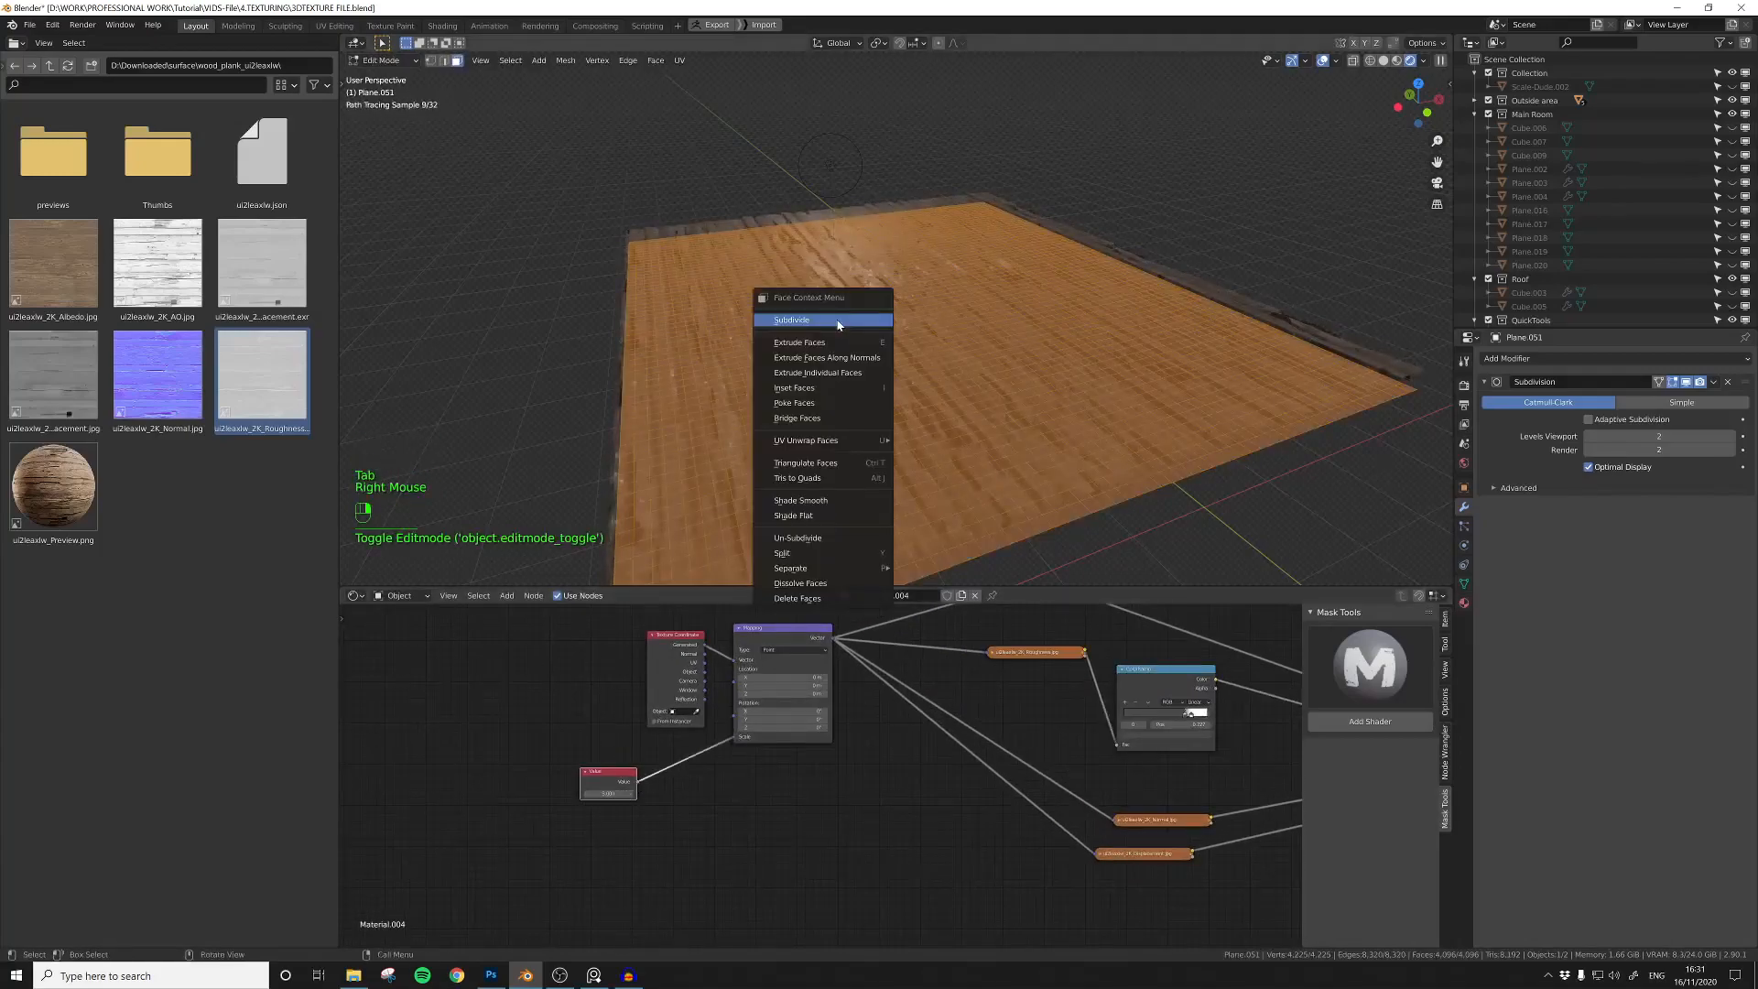
key(Escape)
key(Tab)
middle_drag(1053, 723, 1071, 835)
scroll(976, 777, up, 1)
scroll(1072, 835, up, 3)
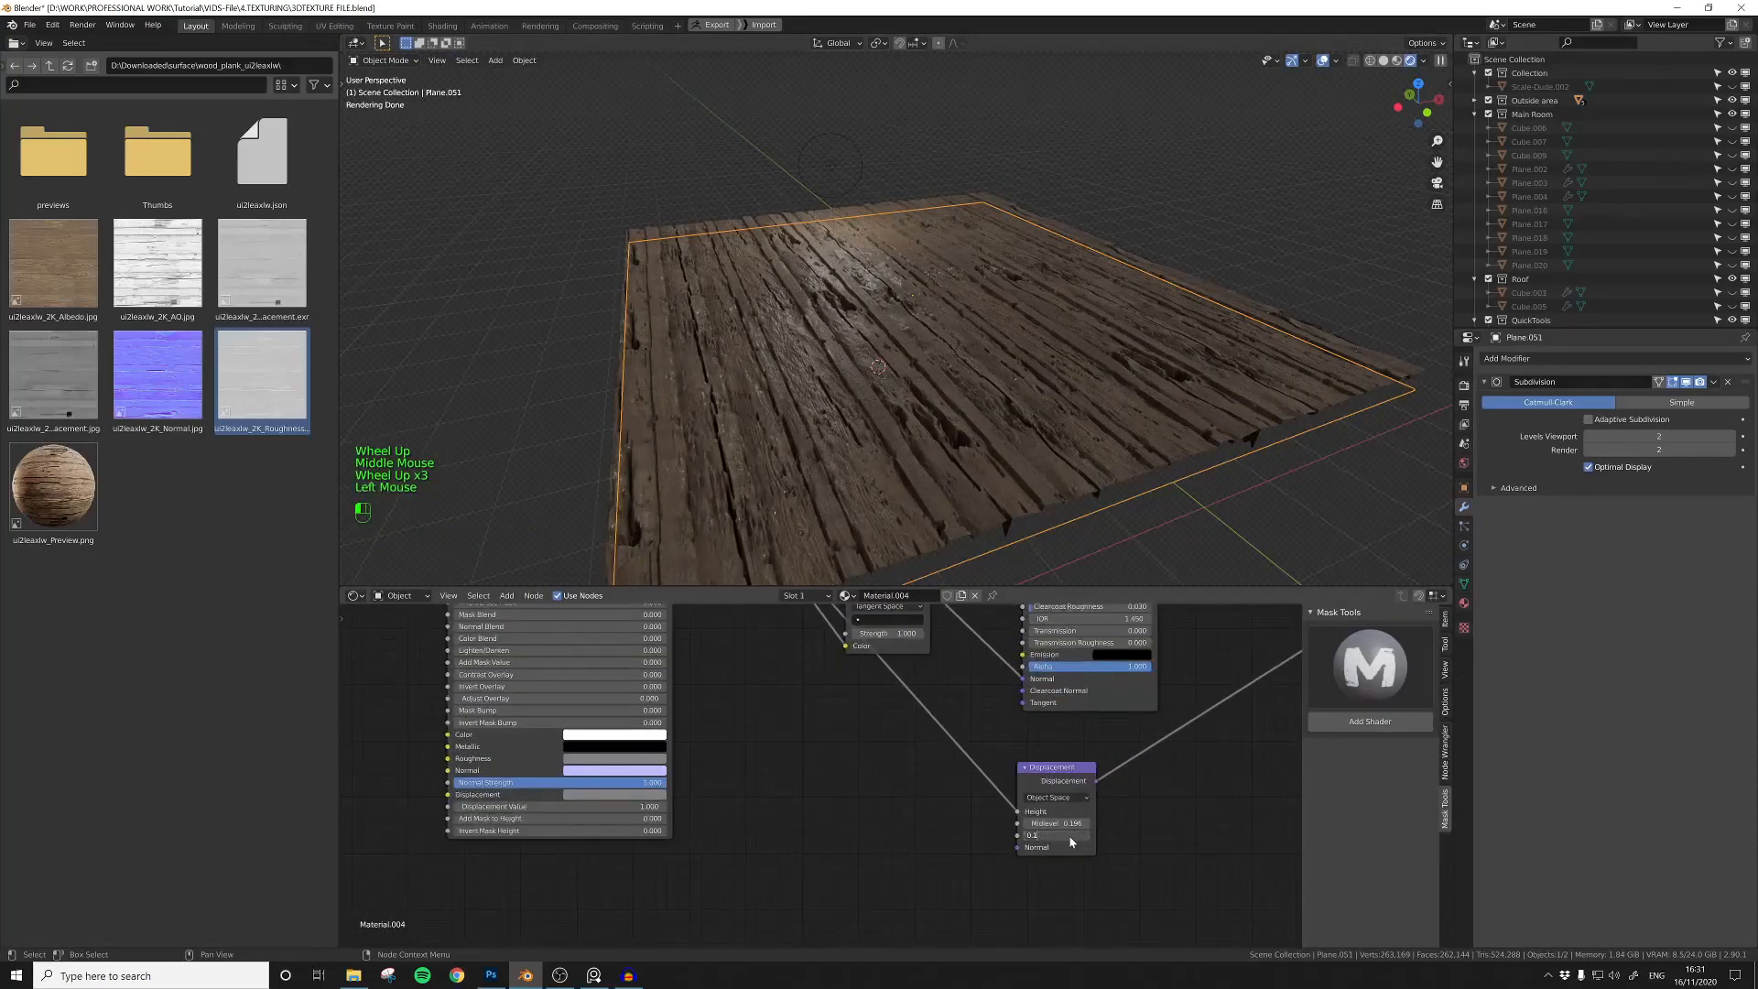
key(Return)
Step: Adjust the Value node driving the Mapping scale to resize the wood planks and check the plane
middle_drag(856, 750, 1103, 793)
middle_drag(778, 779, 1081, 815)
middle_drag(696, 797, 989, 838)
middle_drag(641, 769, 913, 830)
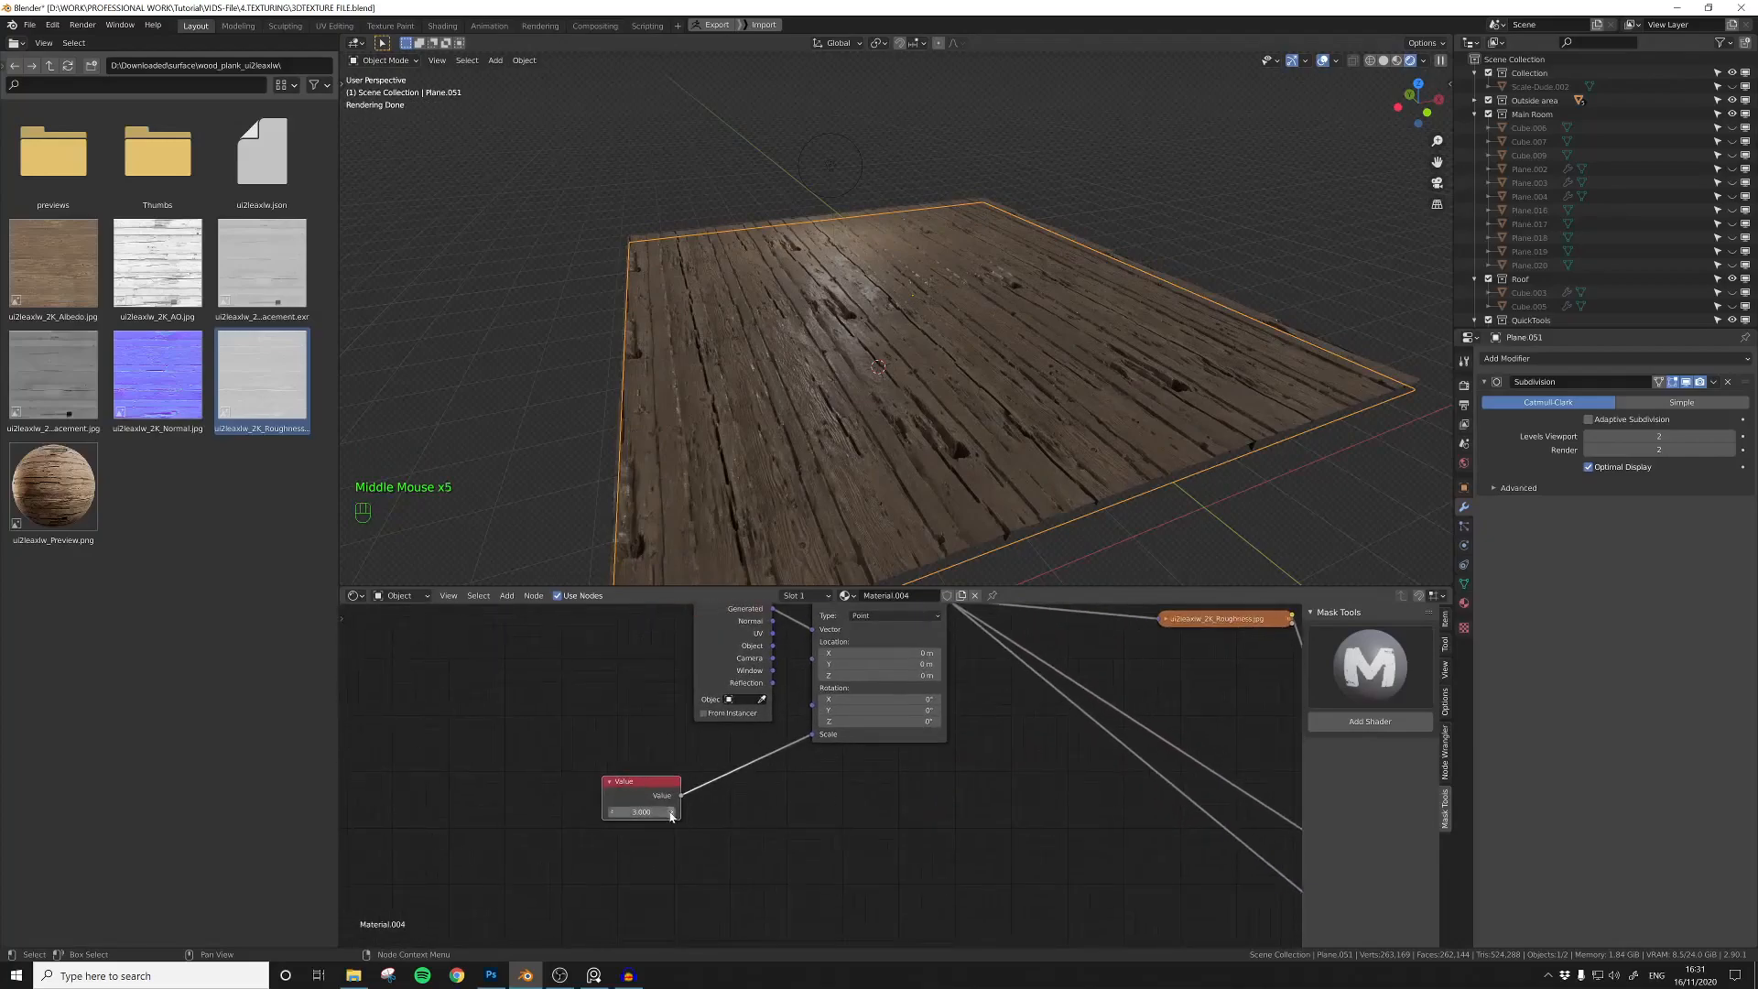
key(Return)
mouse_move(990, 407)
middle_down()
mouse_move(988, 425)
mouse_move(977, 393)
mouse_move(971, 414)
middle_up()
Step: Group all the wood plank texture nodes into one node group and place the group beside the Mask Tools base shader
middle_drag(1123, 754, 926, 726)
scroll(916, 747, down, 6)
middle_drag(751, 710, 1071, 796)
scroll(1007, 783, down, 3)
drag(656, 654, 1205, 930)
key(ctrl+g)
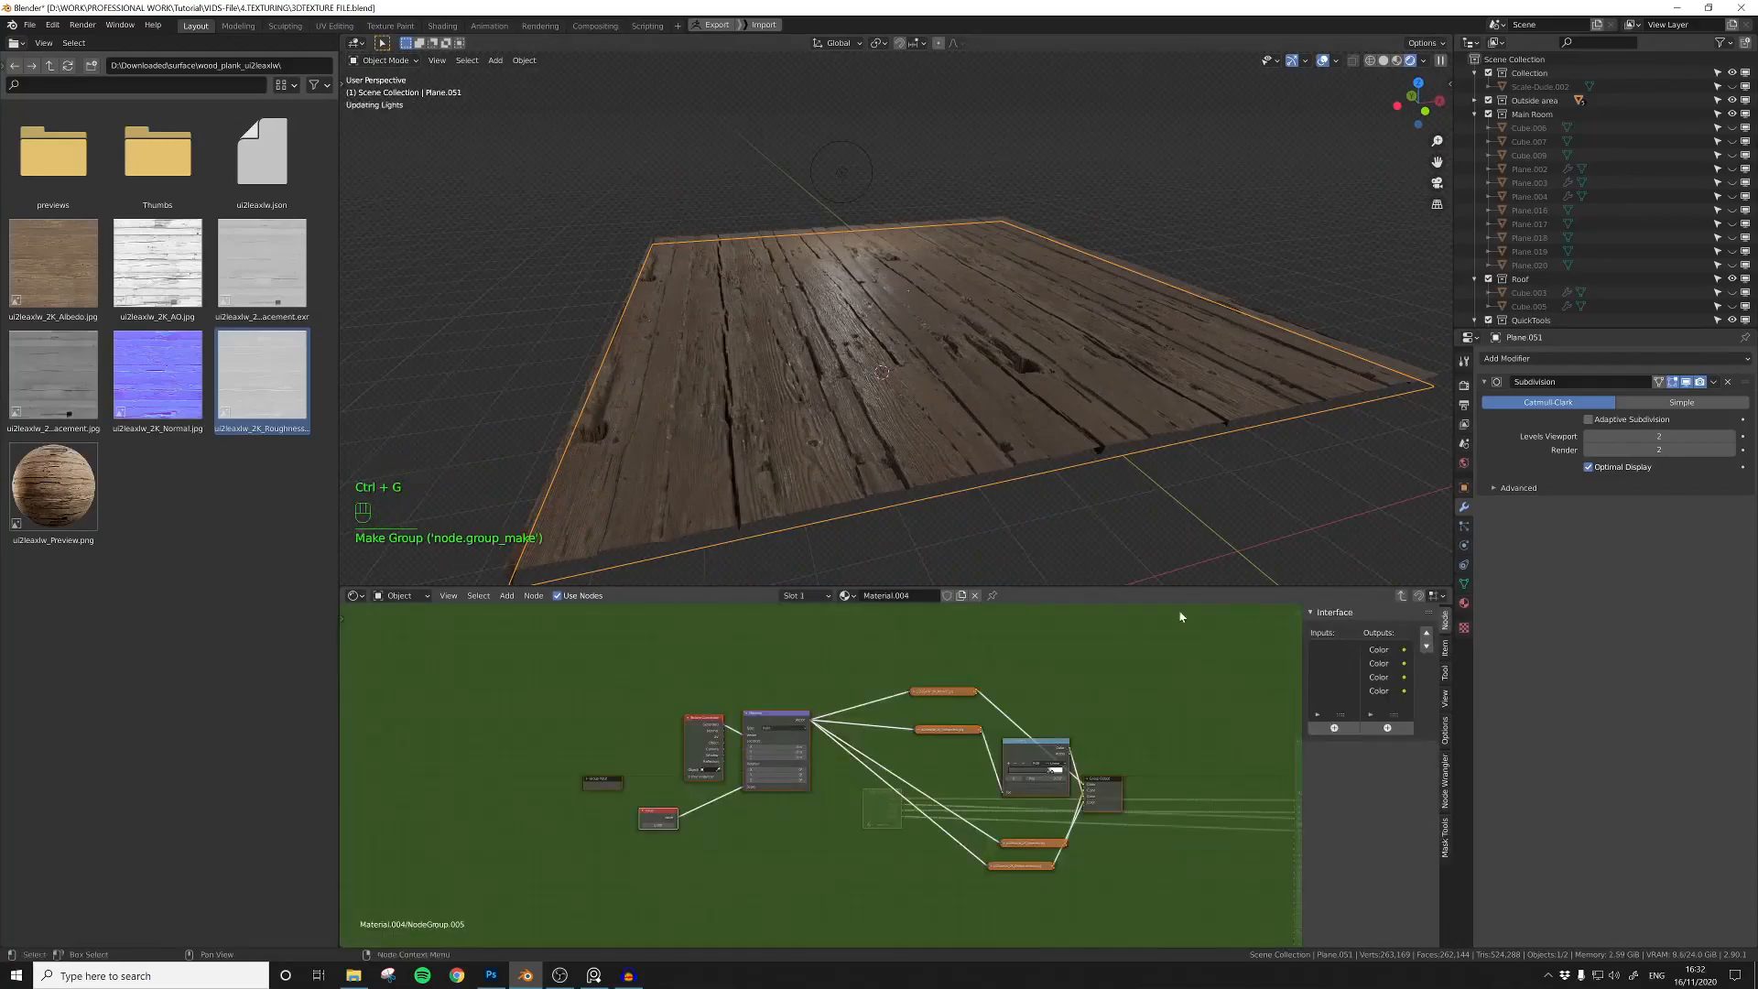
click(1402, 598)
middle_drag(953, 778, 687, 721)
drag(617, 746, 850, 702)
click(651, 711)
Step: Add the Albedo image from the surface_construction texture folder and link it to the base shader's second Color input
click(50, 66)
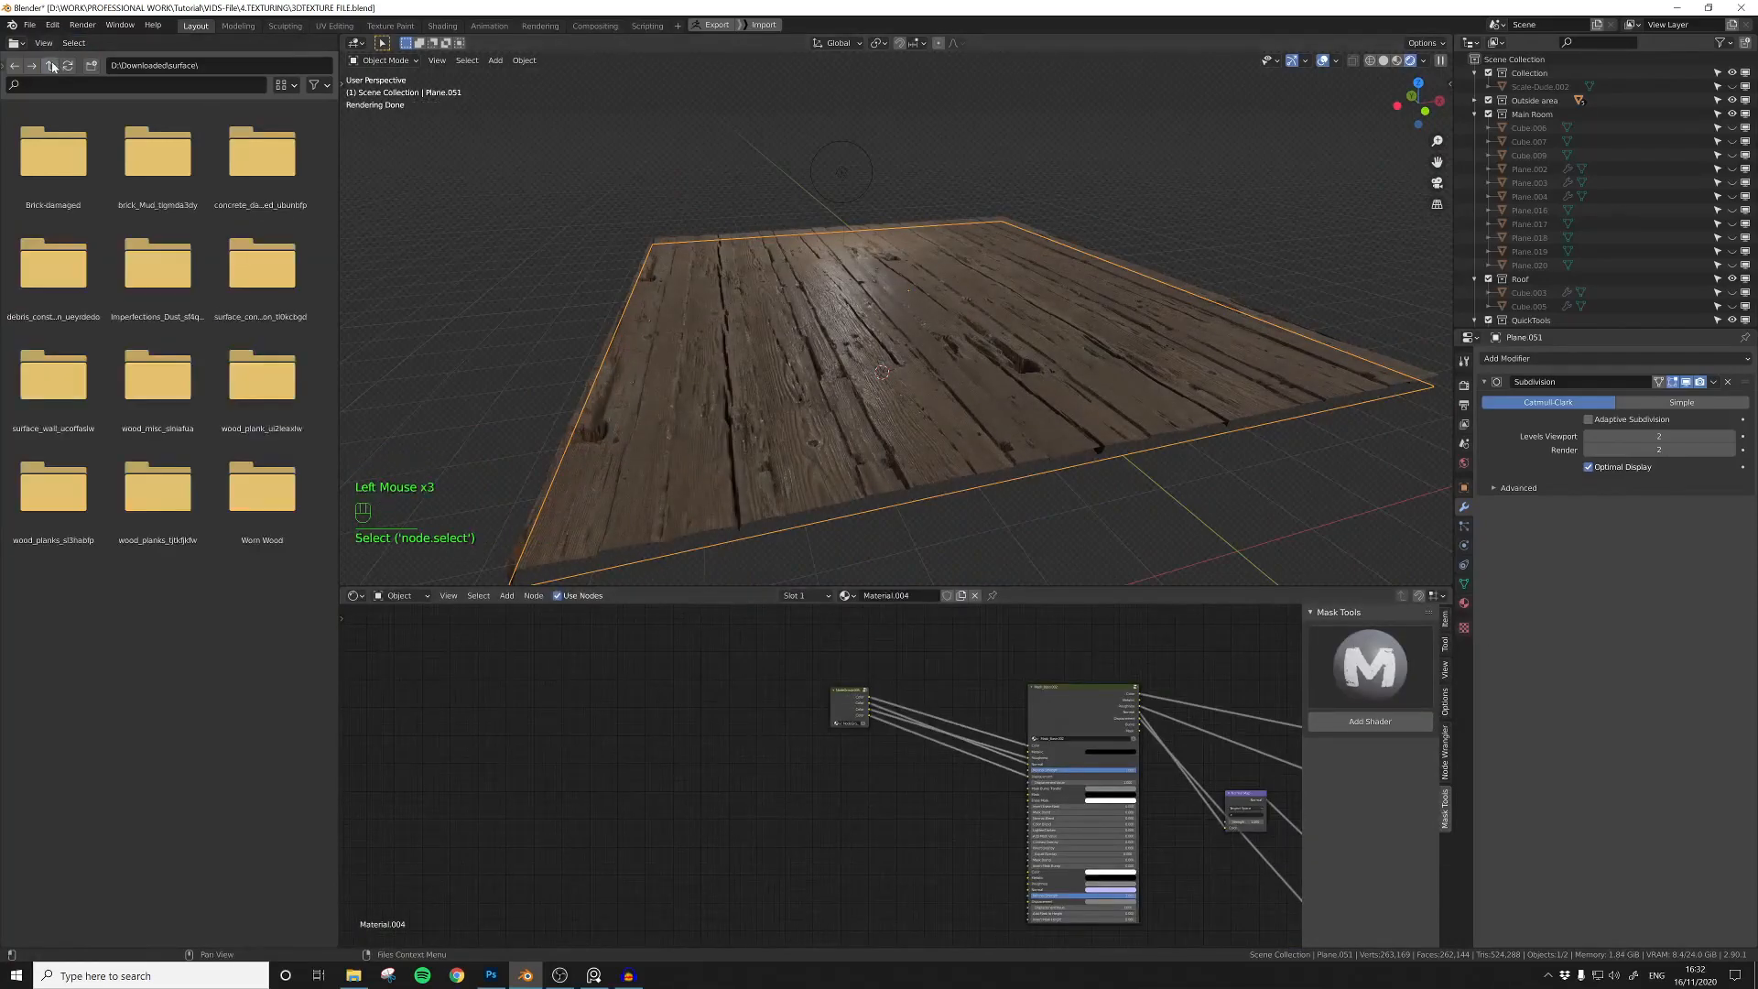
double_click(235, 168)
click(50, 66)
double_click(266, 236)
drag(71, 265, 851, 844)
scroll(793, 798, up, 6)
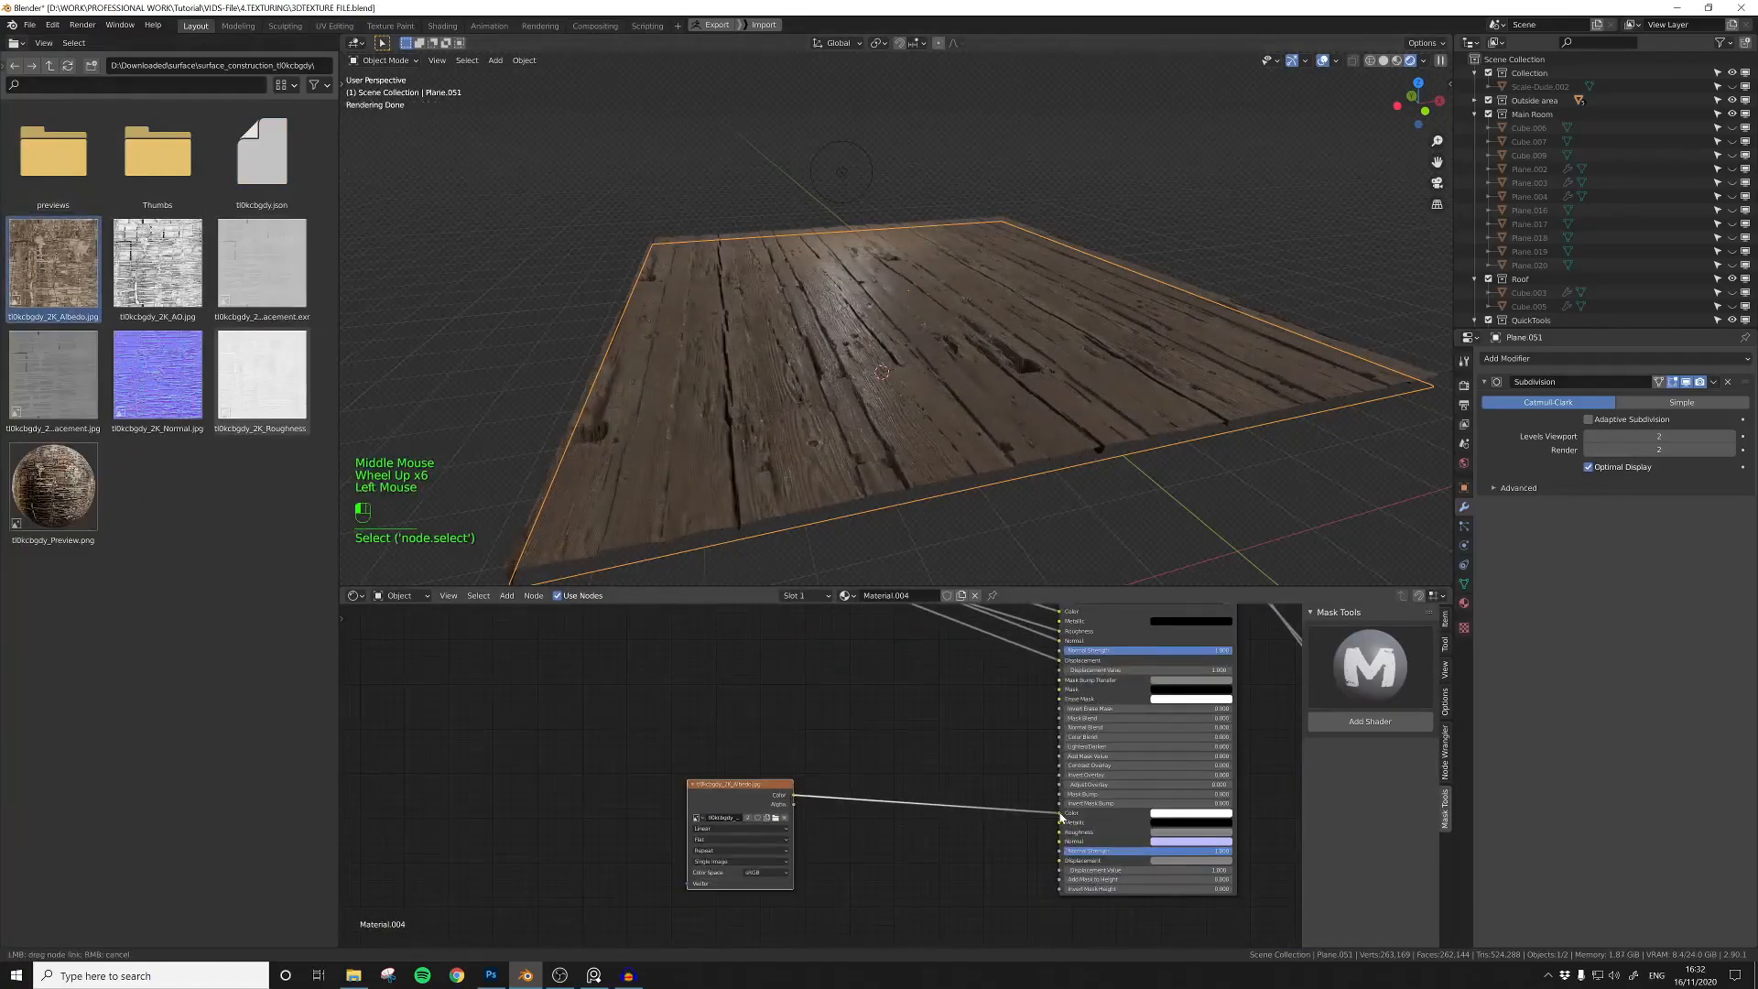
drag(716, 793, 658, 808)
Step: Preview the new albedo image, set its projection to Box and add Mapping and Texture Coordinate nodes using Generated coordinates
ctrl+shift+click(664, 802)
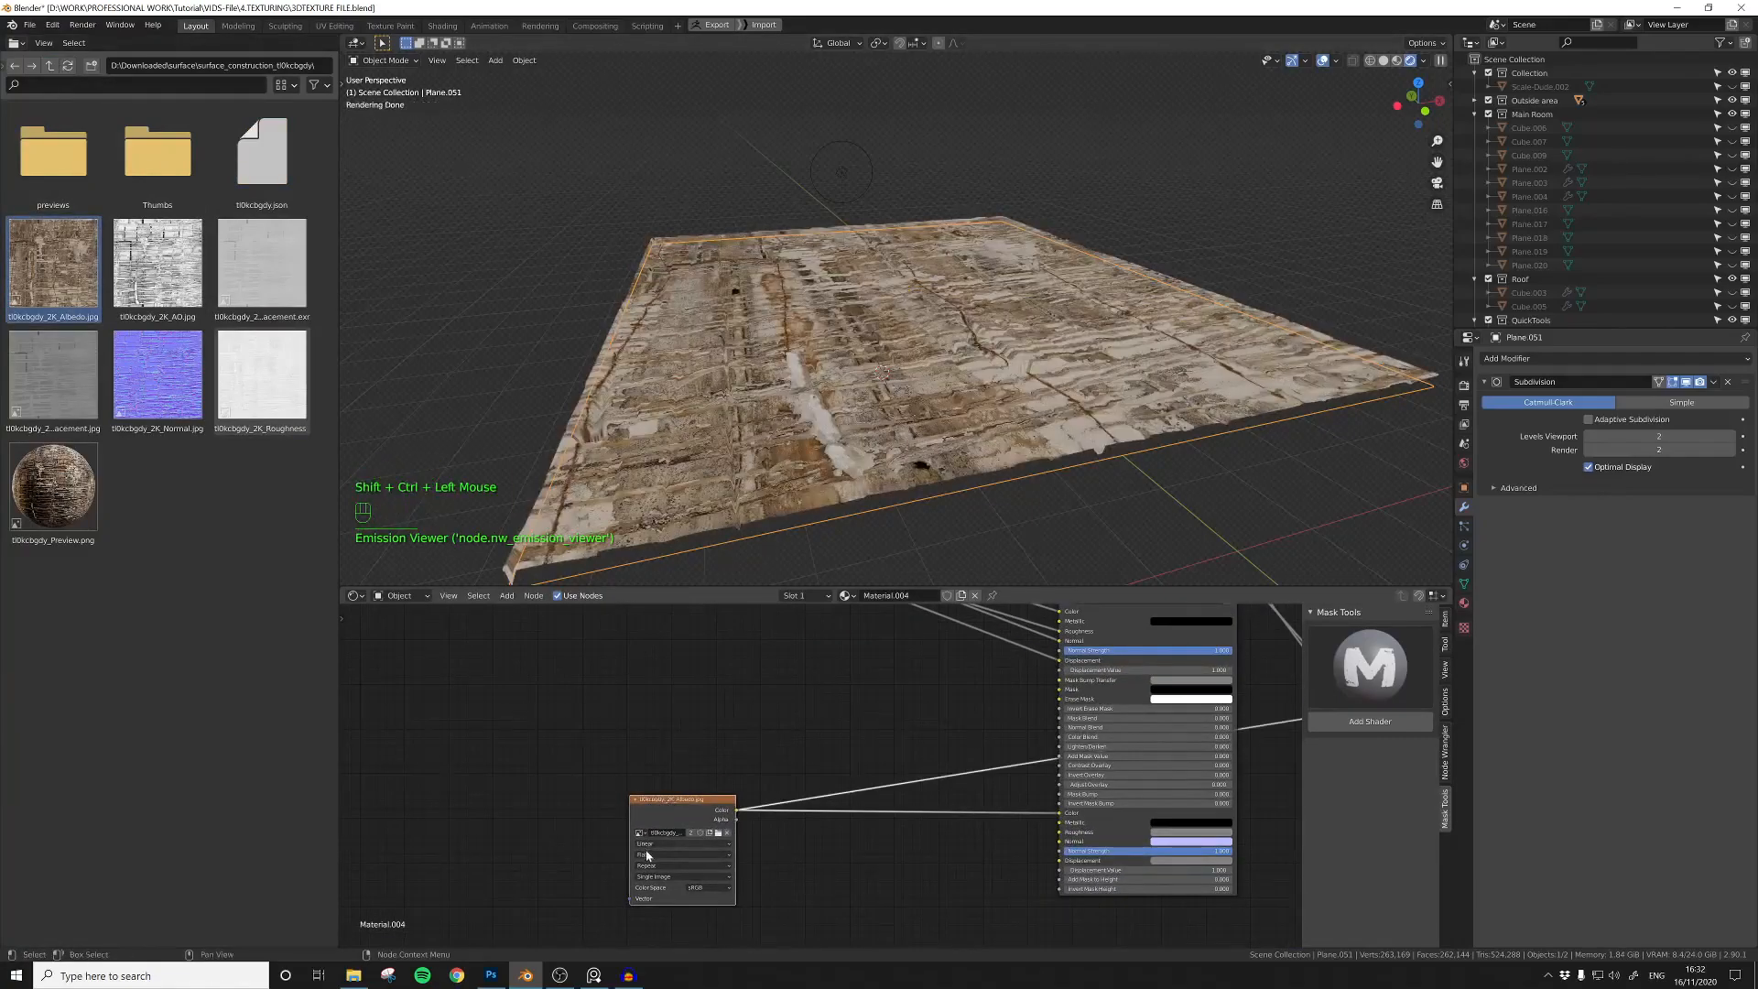
click(647, 853)
click(650, 870)
middle_drag(673, 819, 822, 804)
key(ctrl+t)
middle_drag(666, 770, 745, 731)
drag(697, 812, 731, 810)
middle_drag(644, 916, 704, 832)
Step: Add a Value node, link it to the new Mapping node's Scale input and adjust the second texture's size
key(shift+a)
click(688, 803)
text(val)
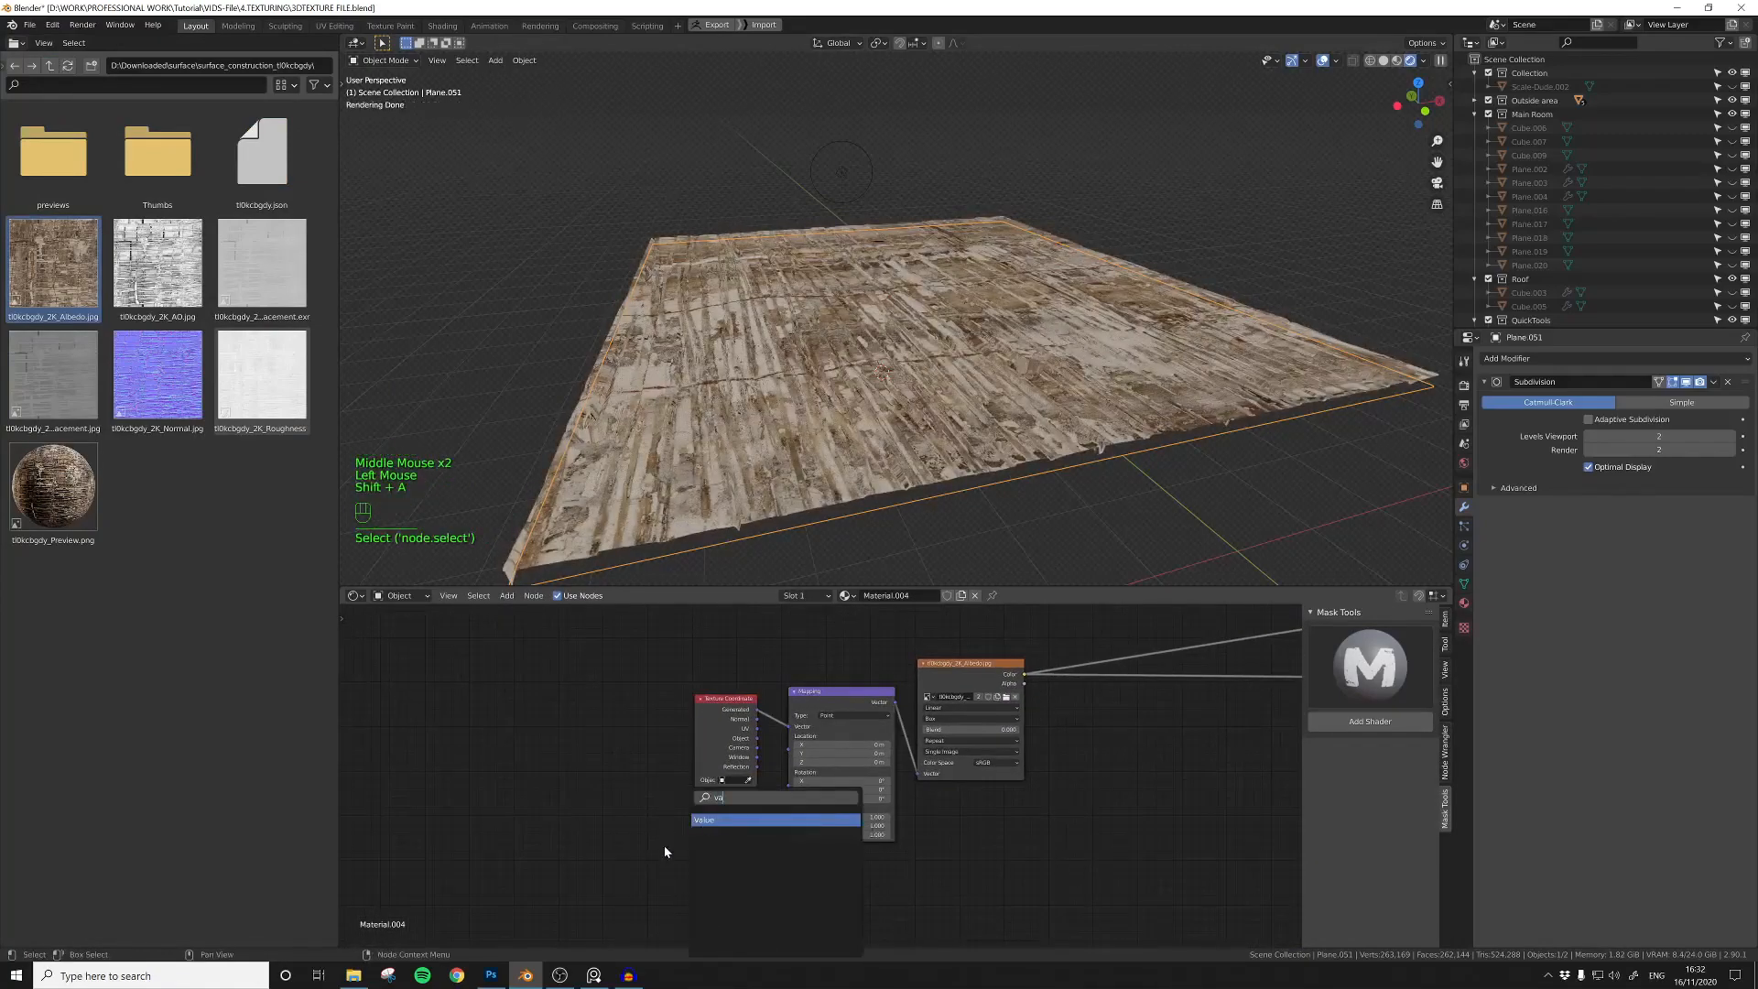
key(Return)
click(671, 850)
drag(698, 849, 786, 817)
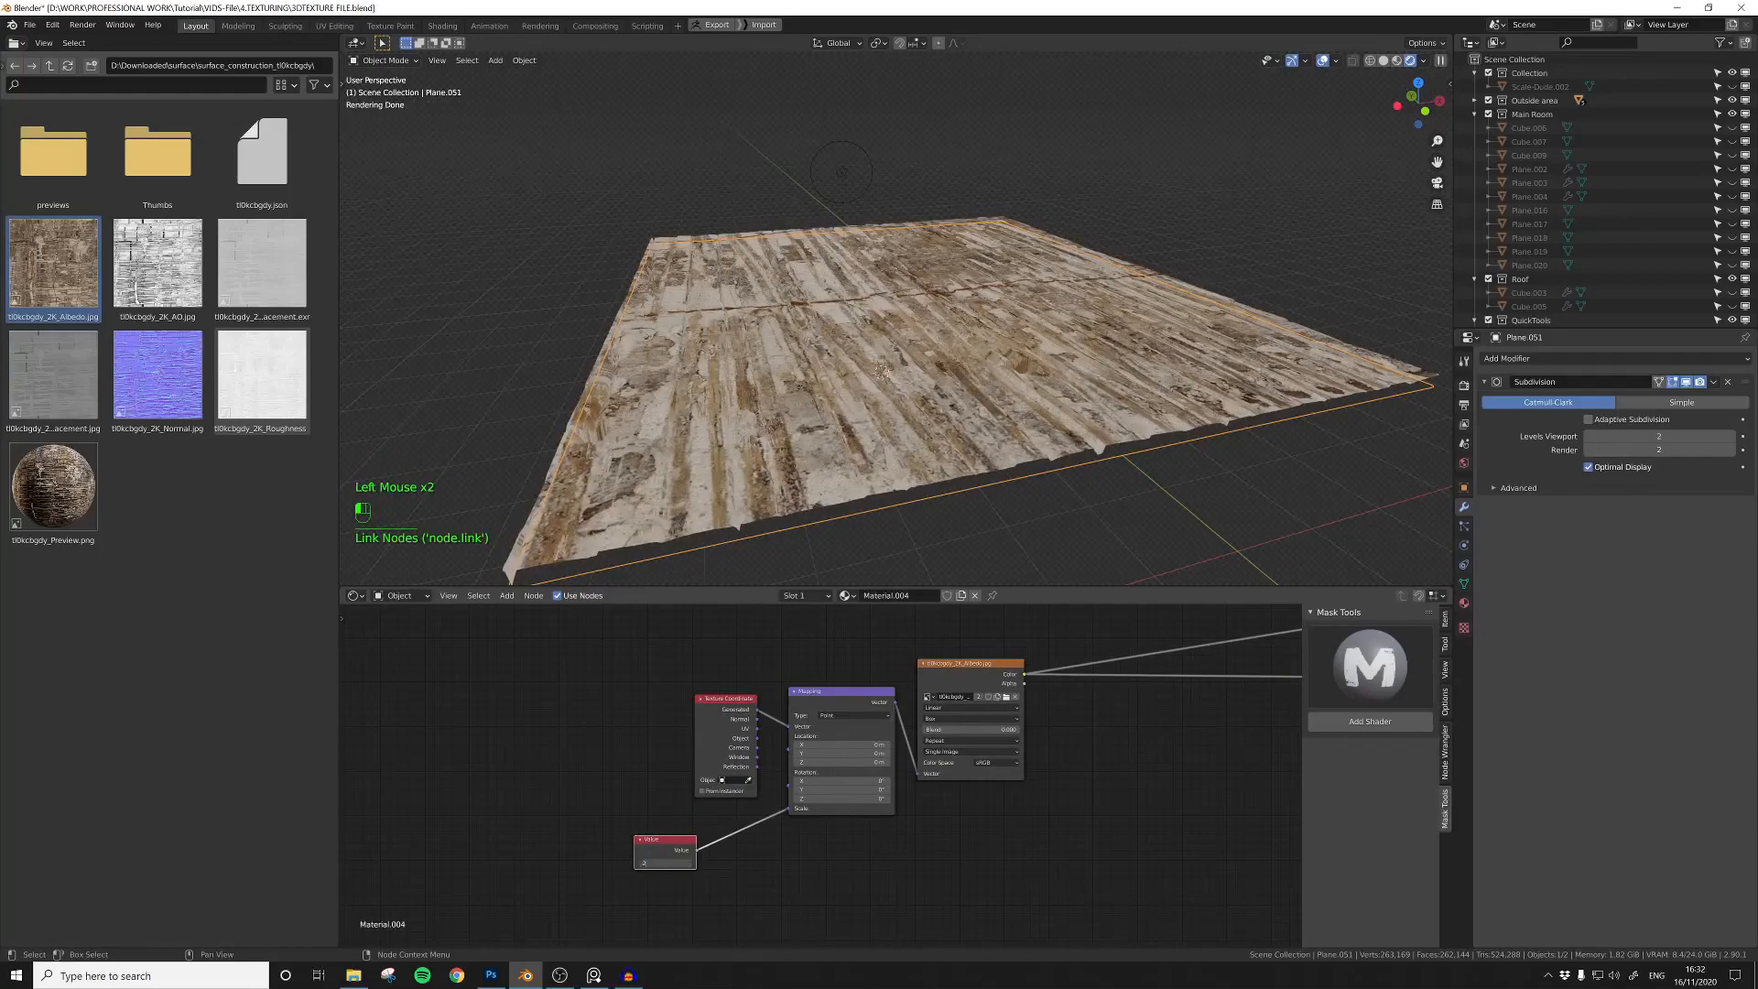
key(Return)
Step: Switch the material output back from the albedo preview to the Principled BSDF shader
middle_drag(1097, 804, 766, 827)
middle_drag(1227, 714, 968, 799)
scroll(969, 800, down, 4)
middle_drag(1101, 628, 1217, 613)
Step: Add the surface_construction displacement image with Box projection, feed it from the Mapping node and link it to the second Displacement input
drag(53, 376, 724, 797)
scroll(821, 857, up, 5)
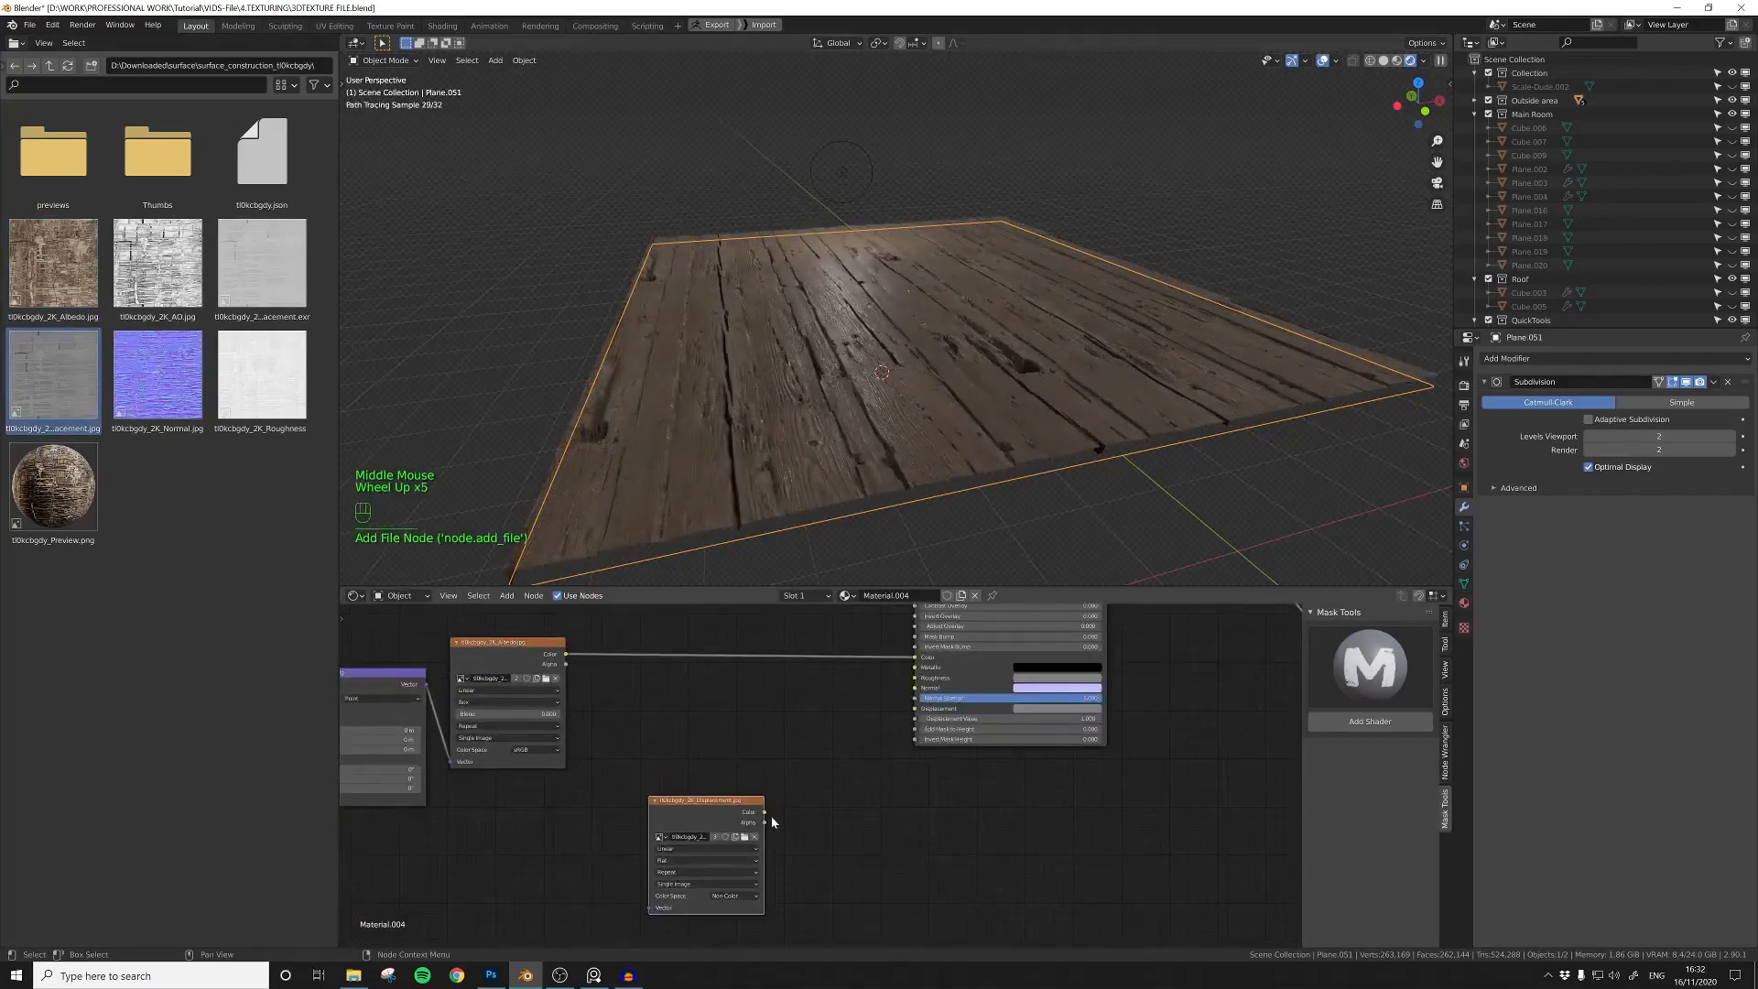
click(661, 882)
middle_drag(661, 882, 796, 853)
scroll(796, 852, down, 3)
click(646, 679)
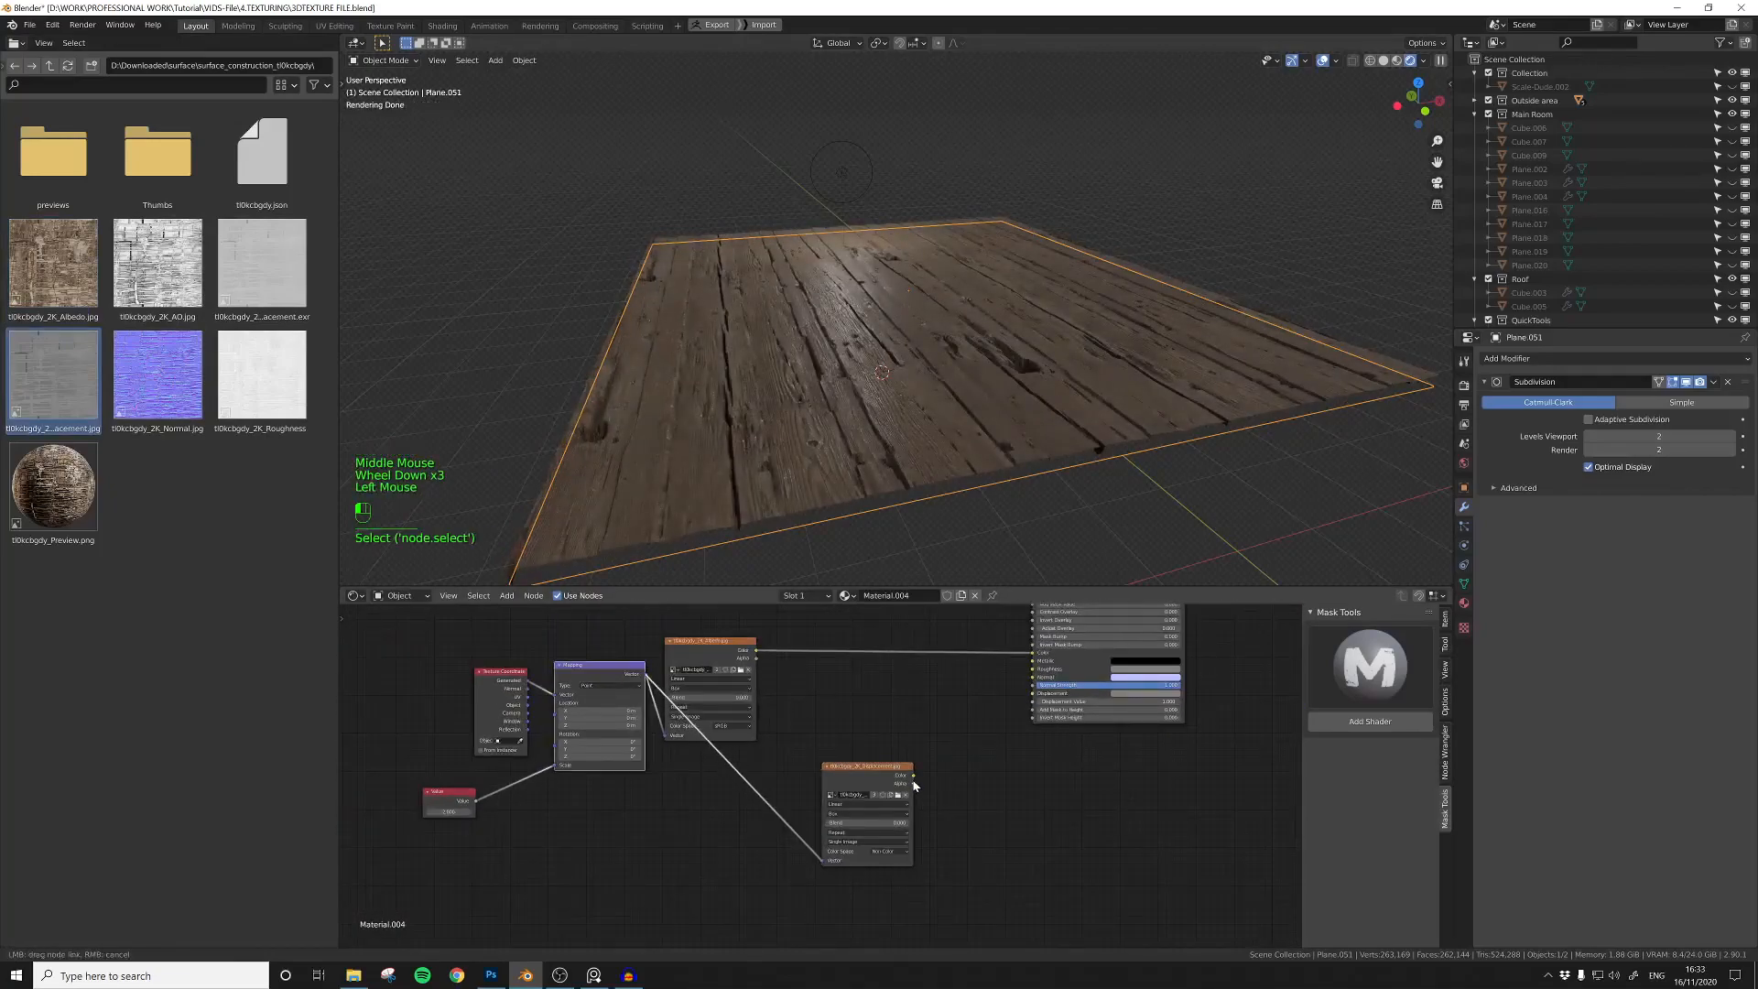
middle_drag(843, 723, 813, 810)
Step: Add a Grunge Noise mask from Mask Tools and link its Mask Output to the base shader's Mask input
click(1350, 673)
click(1119, 741)
click(1365, 722)
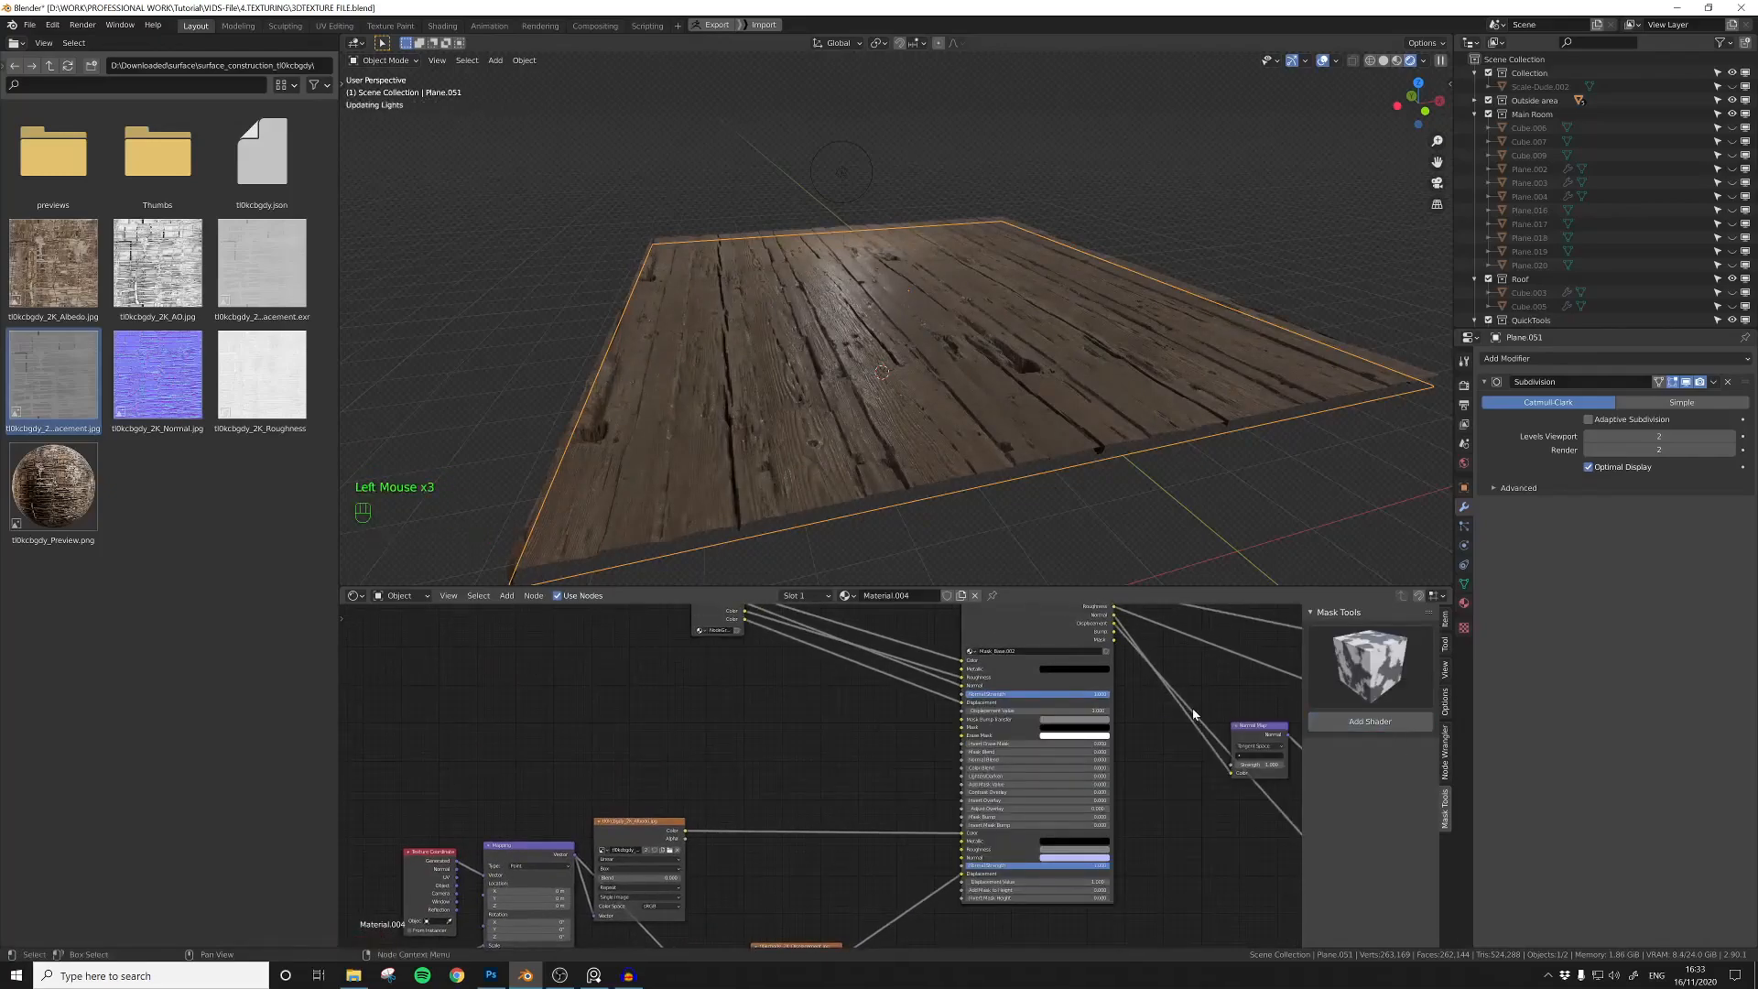
scroll(806, 760, up, 11)
click(996, 722)
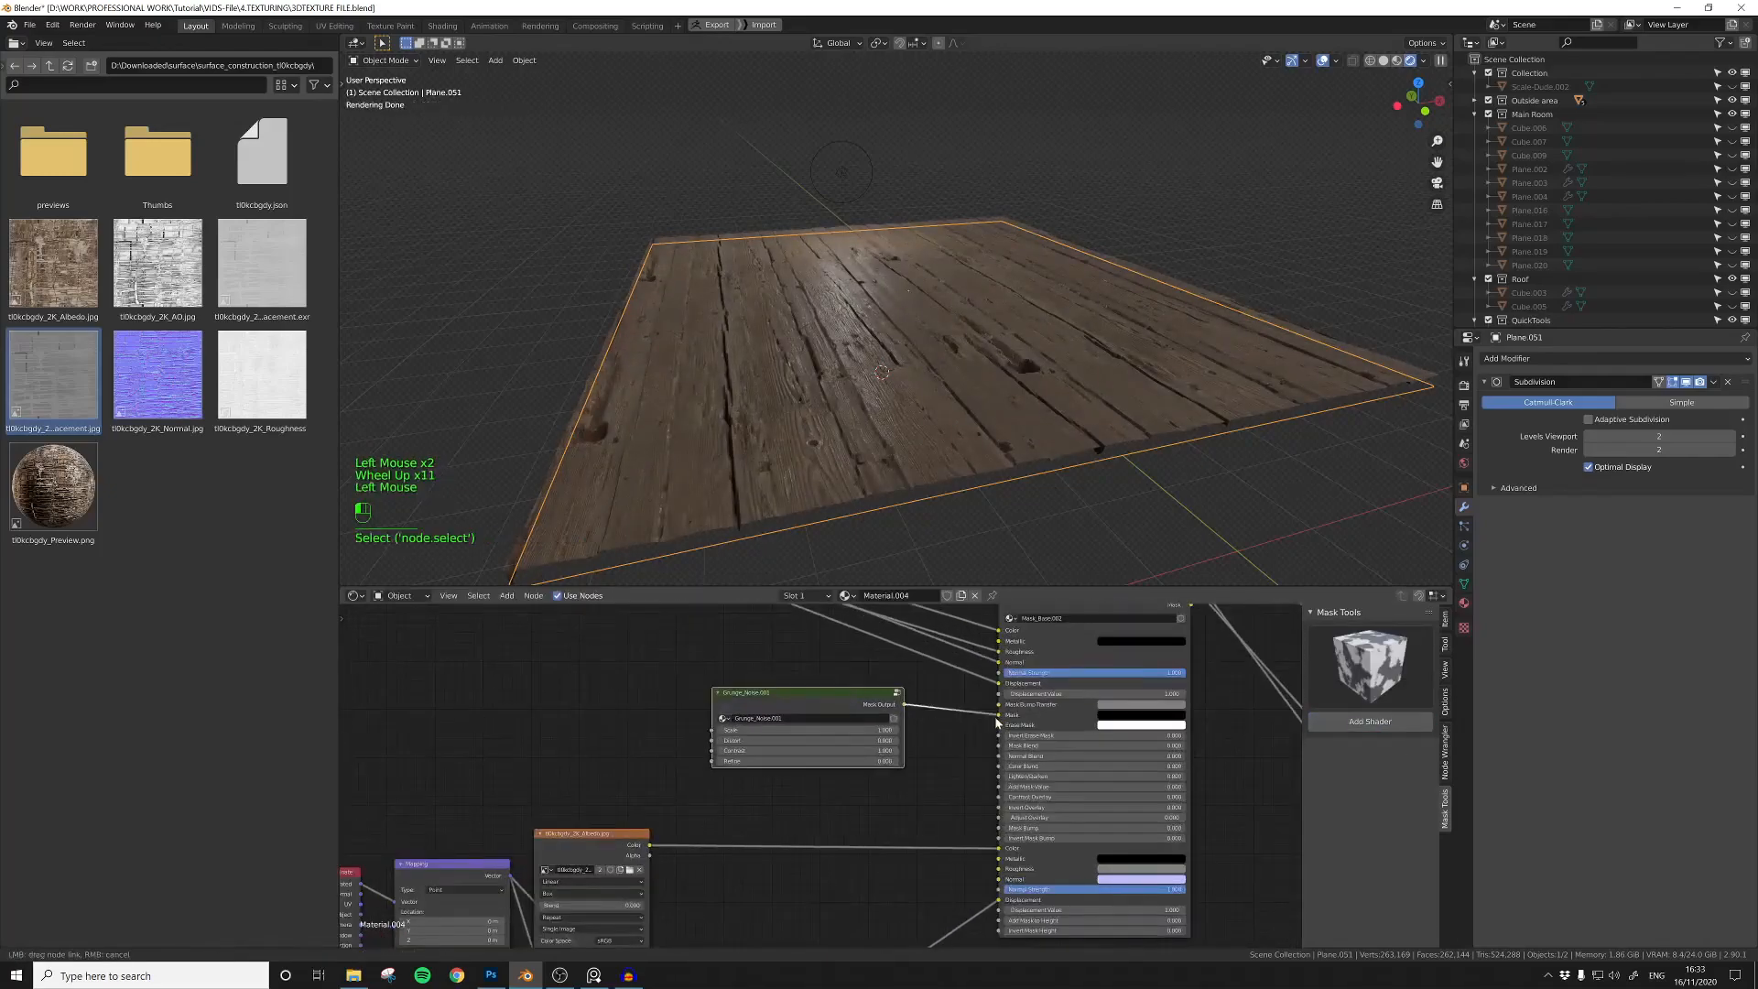
middle_drag(1051, 388, 1063, 397)
scroll(1063, 397, up, 1)
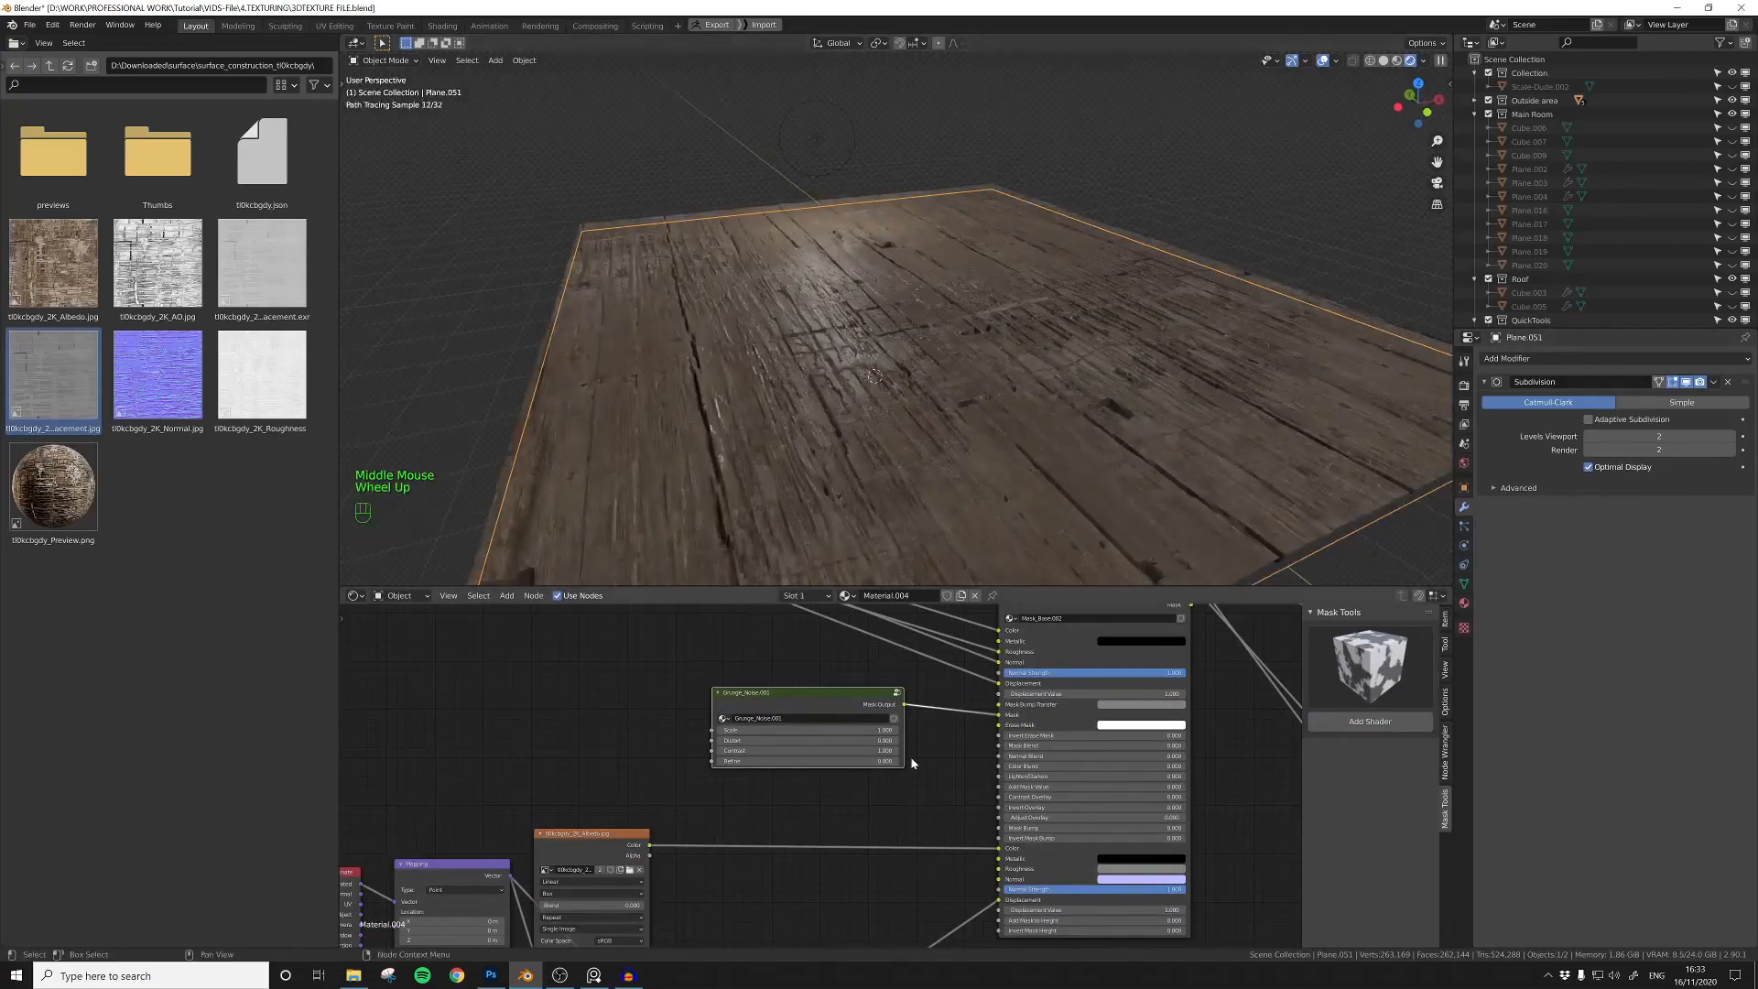
Step: Tune the Grunge Noise mask settings with the Subdivision modifier's viewport display switched off, and switch the display back on
middle_drag(927, 729, 897, 745)
scroll(897, 743, up, 1)
scroll(897, 749, up, 1)
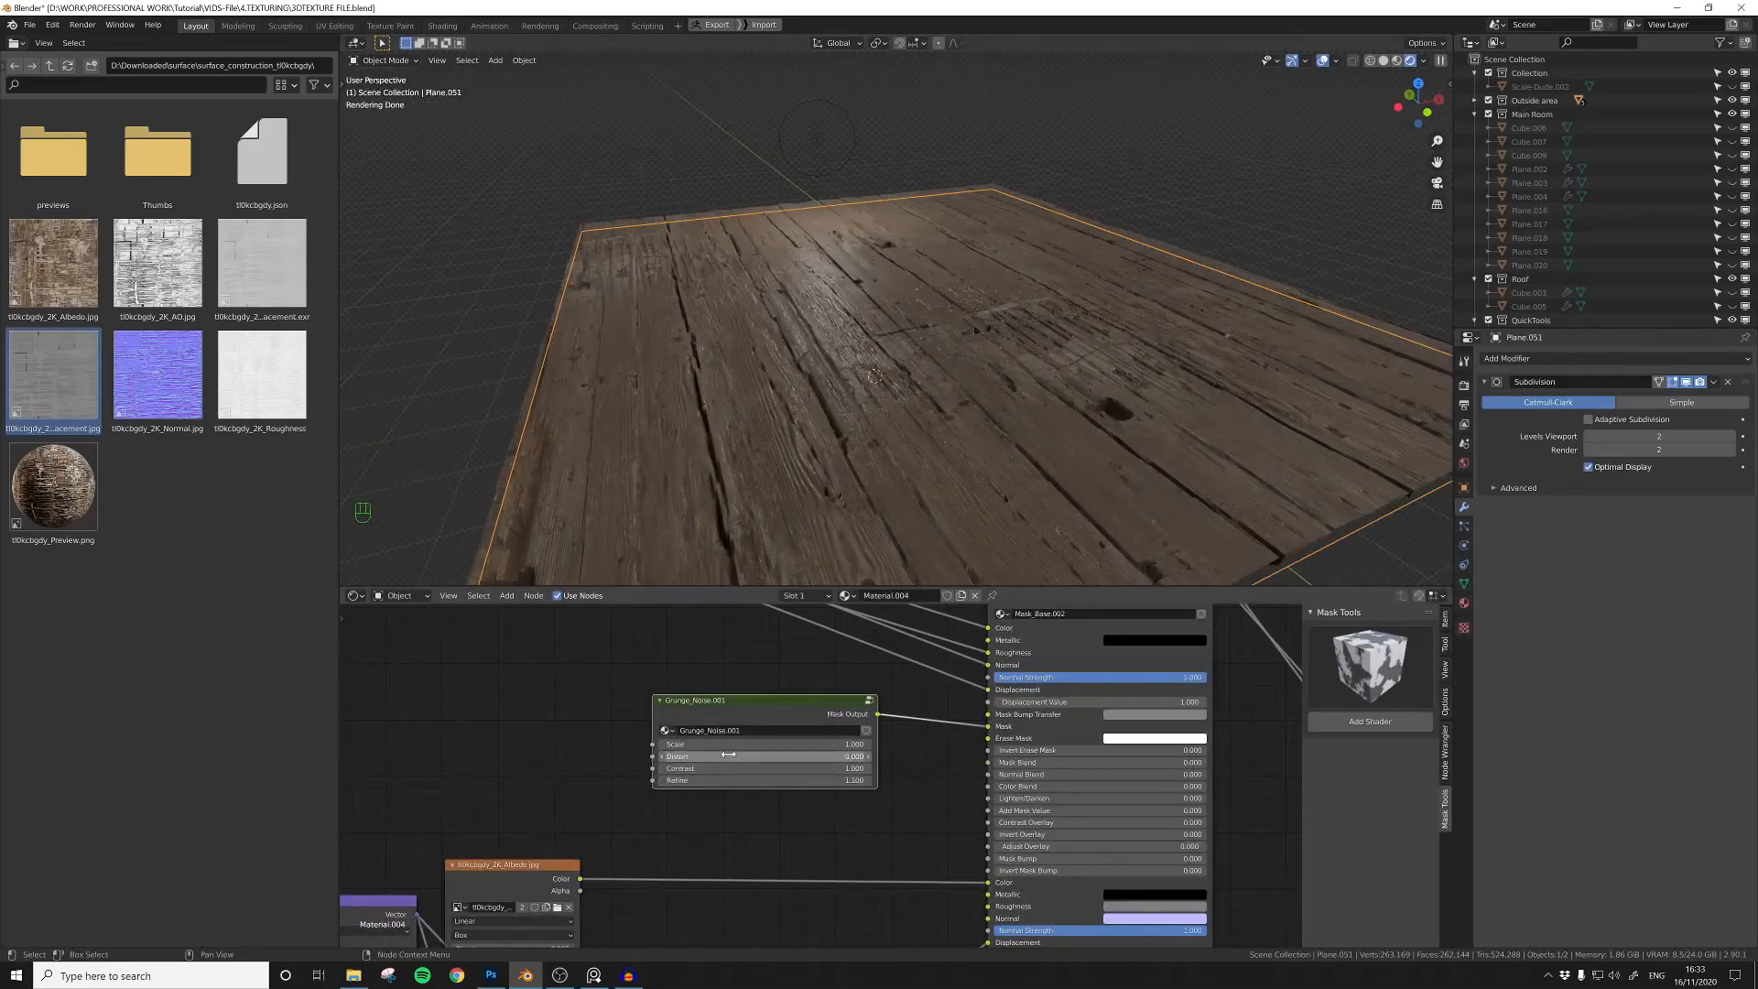
click(1686, 382)
click(1699, 382)
mouse_move(813, 746)
mouse_down()
mouse_move(795, 747)
mouse_move(835, 769)
mouse_move(806, 783)
mouse_move(847, 774)
mouse_up()
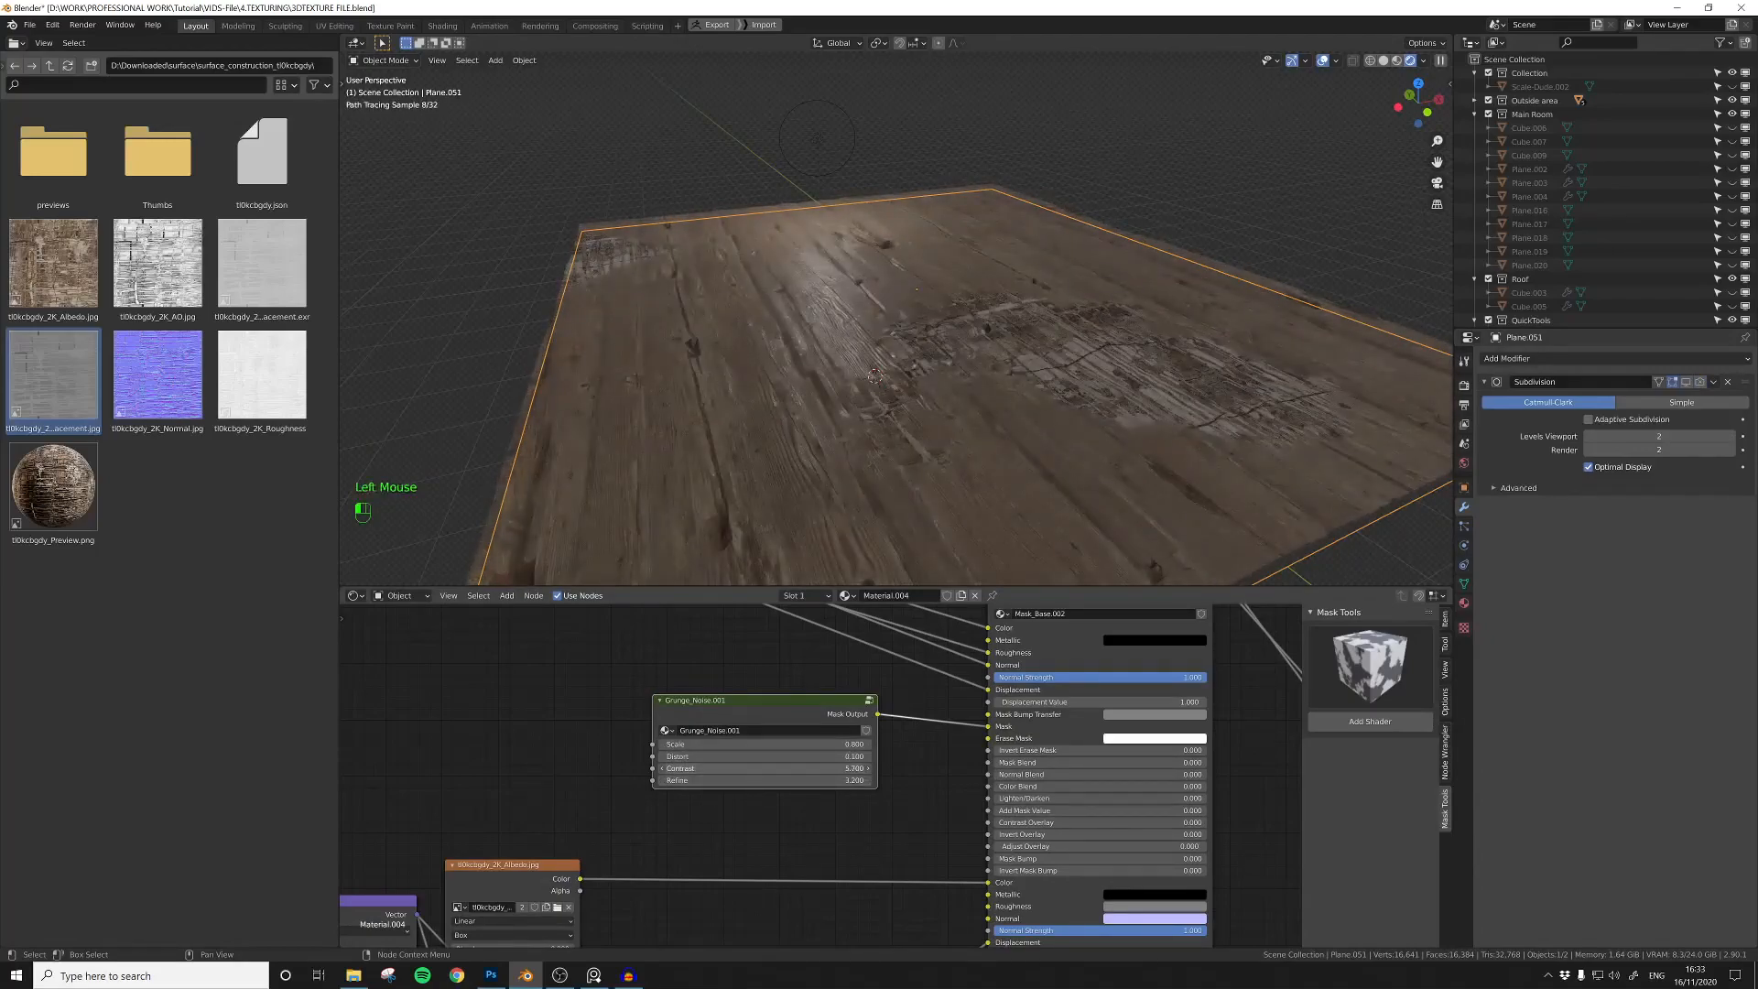
mouse_move(847, 438)
middle_down()
mouse_move(864, 469)
mouse_move(803, 435)
mouse_move(868, 462)
middle_up()
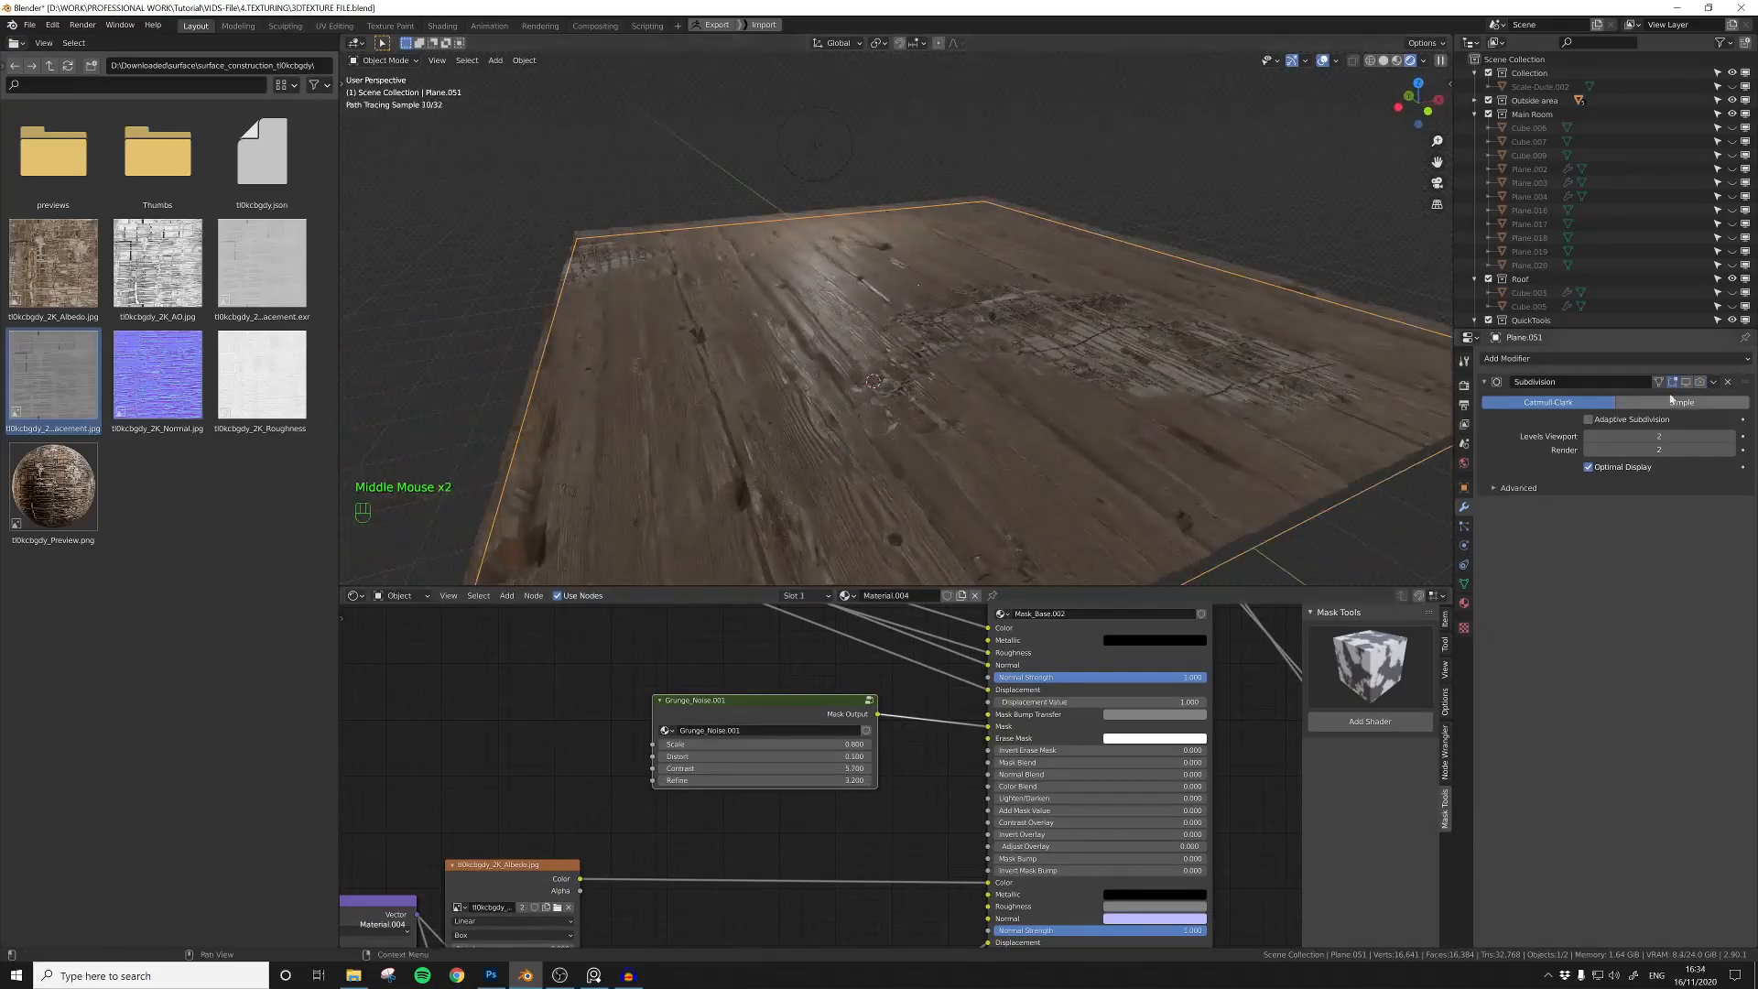
click(1700, 383)
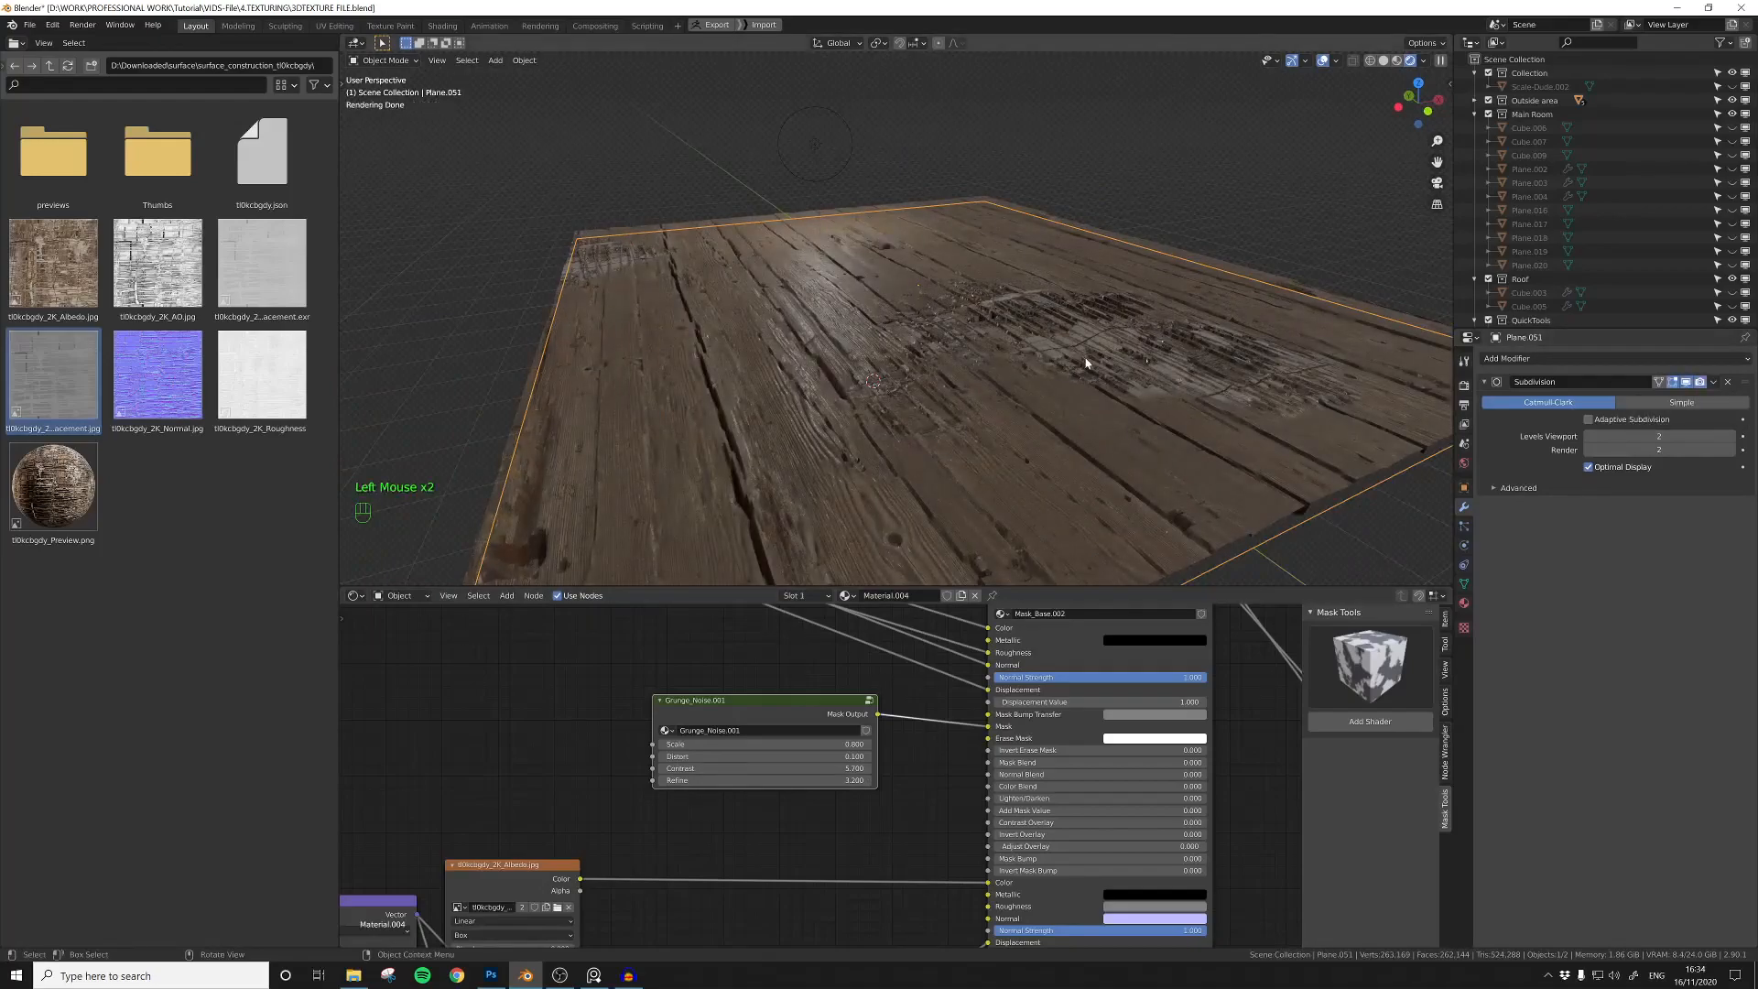
Step: Add an Invert node between the base shader's displacement output and the Displacement node
middle_drag(1086, 363, 1013, 386)
scroll(794, 884, down, 4)
middle_drag(783, 897, 645, 767)
middle_drag(981, 852, 715, 864)
click(824, 797)
key(shift+a)
click(844, 805)
click(886, 758)
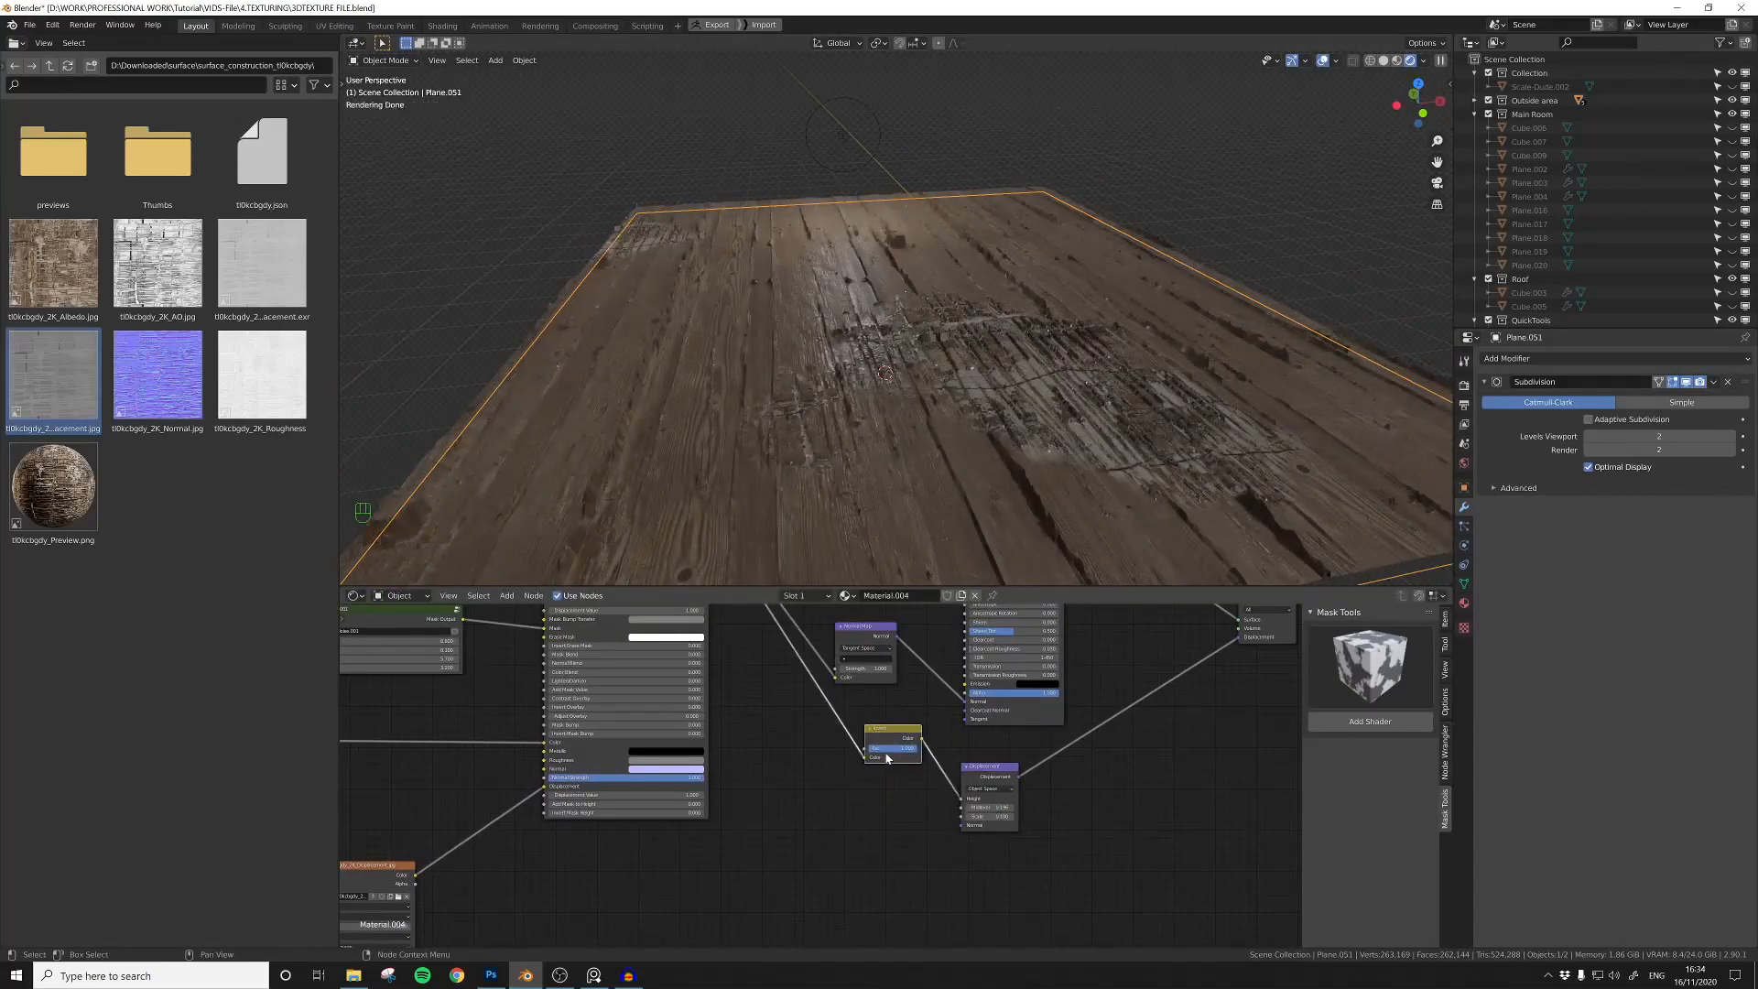
Step: Move the Invert node onto the link between the second texture's displacement image and the base shader's Displacement input
middle_drag(829, 462, 860, 488)
middle_drag(866, 763, 902, 785)
drag(1003, 758, 588, 840)
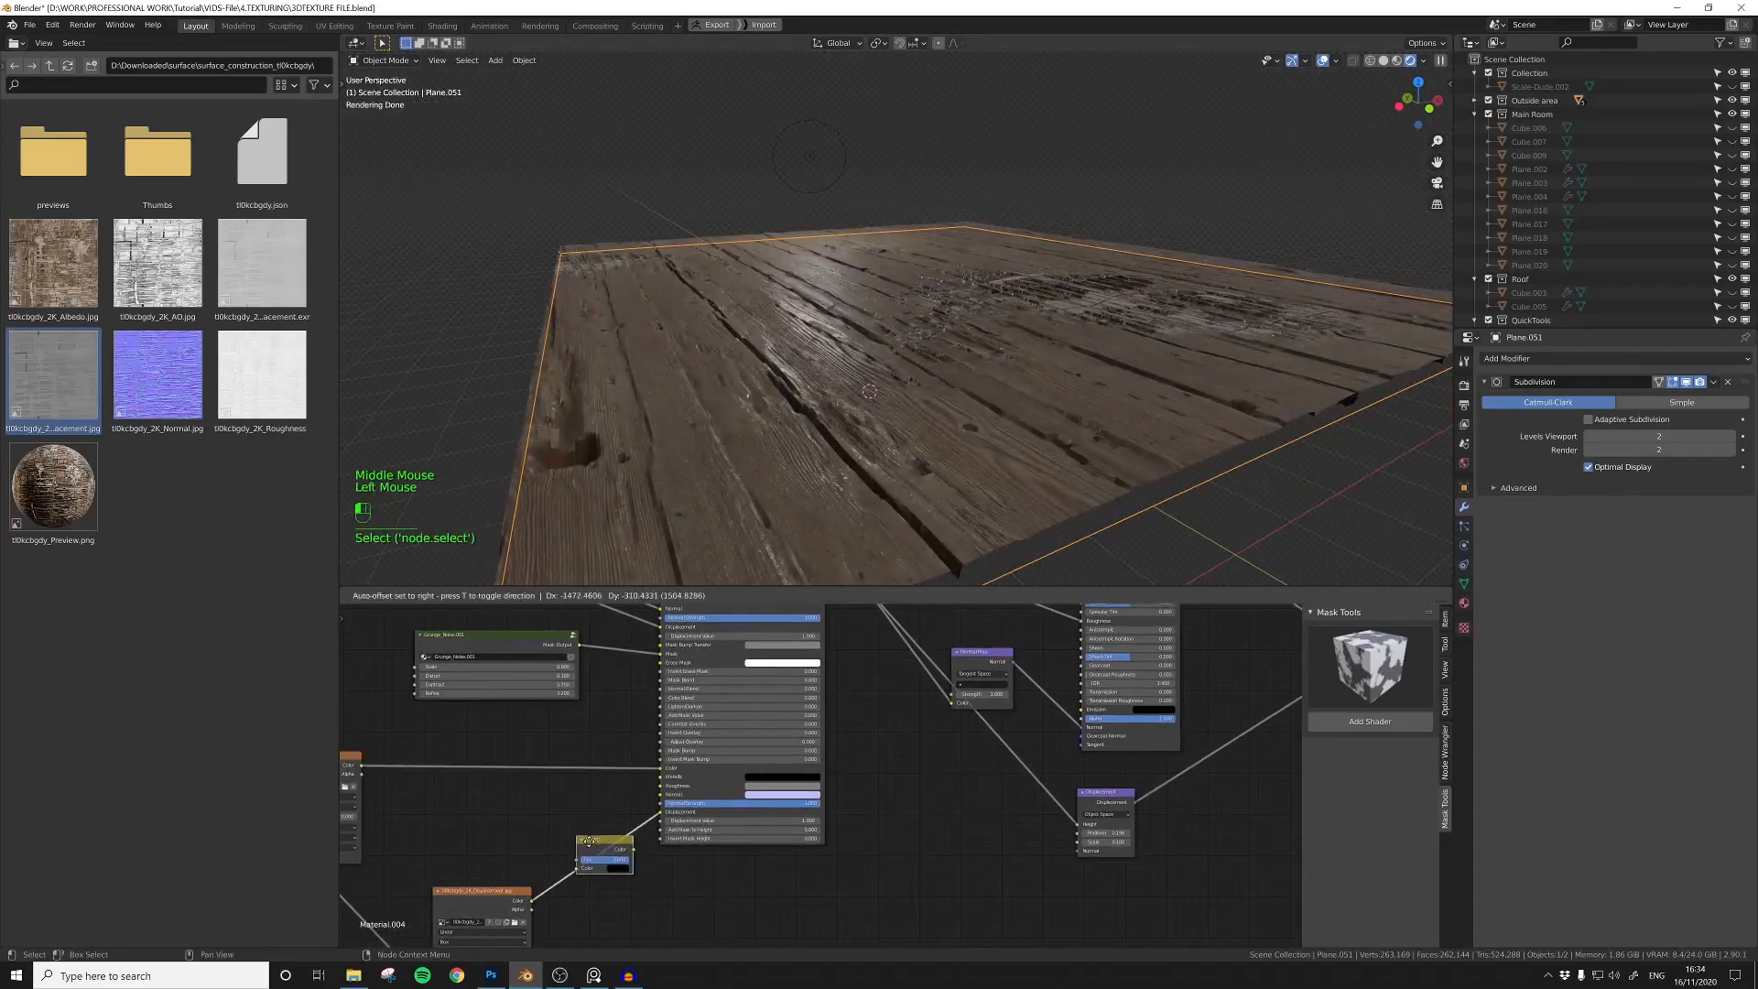
middle_drag(957, 517, 910, 486)
Step: Collapse the second albedo node, add the matching roughness image and link it between the Mapping node and second Roughness input
middle_drag(543, 816, 1053, 765)
drag(836, 709, 868, 663)
click(810, 656)
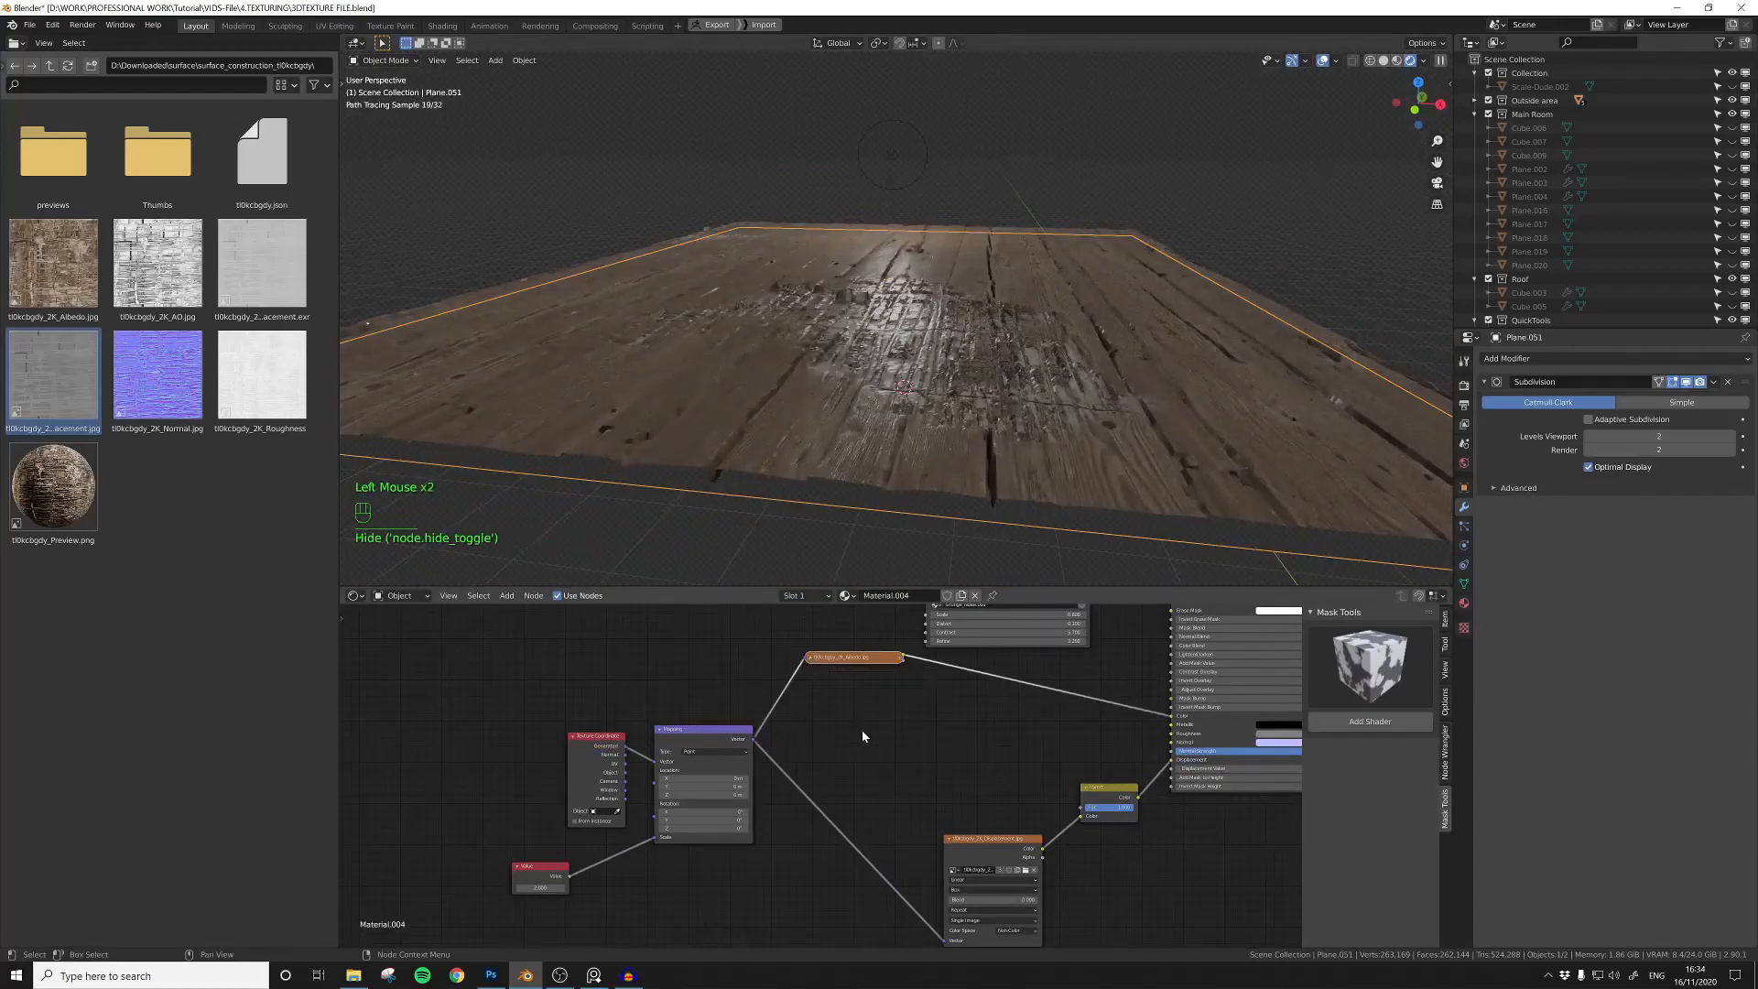
middle_drag(867, 733, 780, 747)
drag(262, 375, 835, 760)
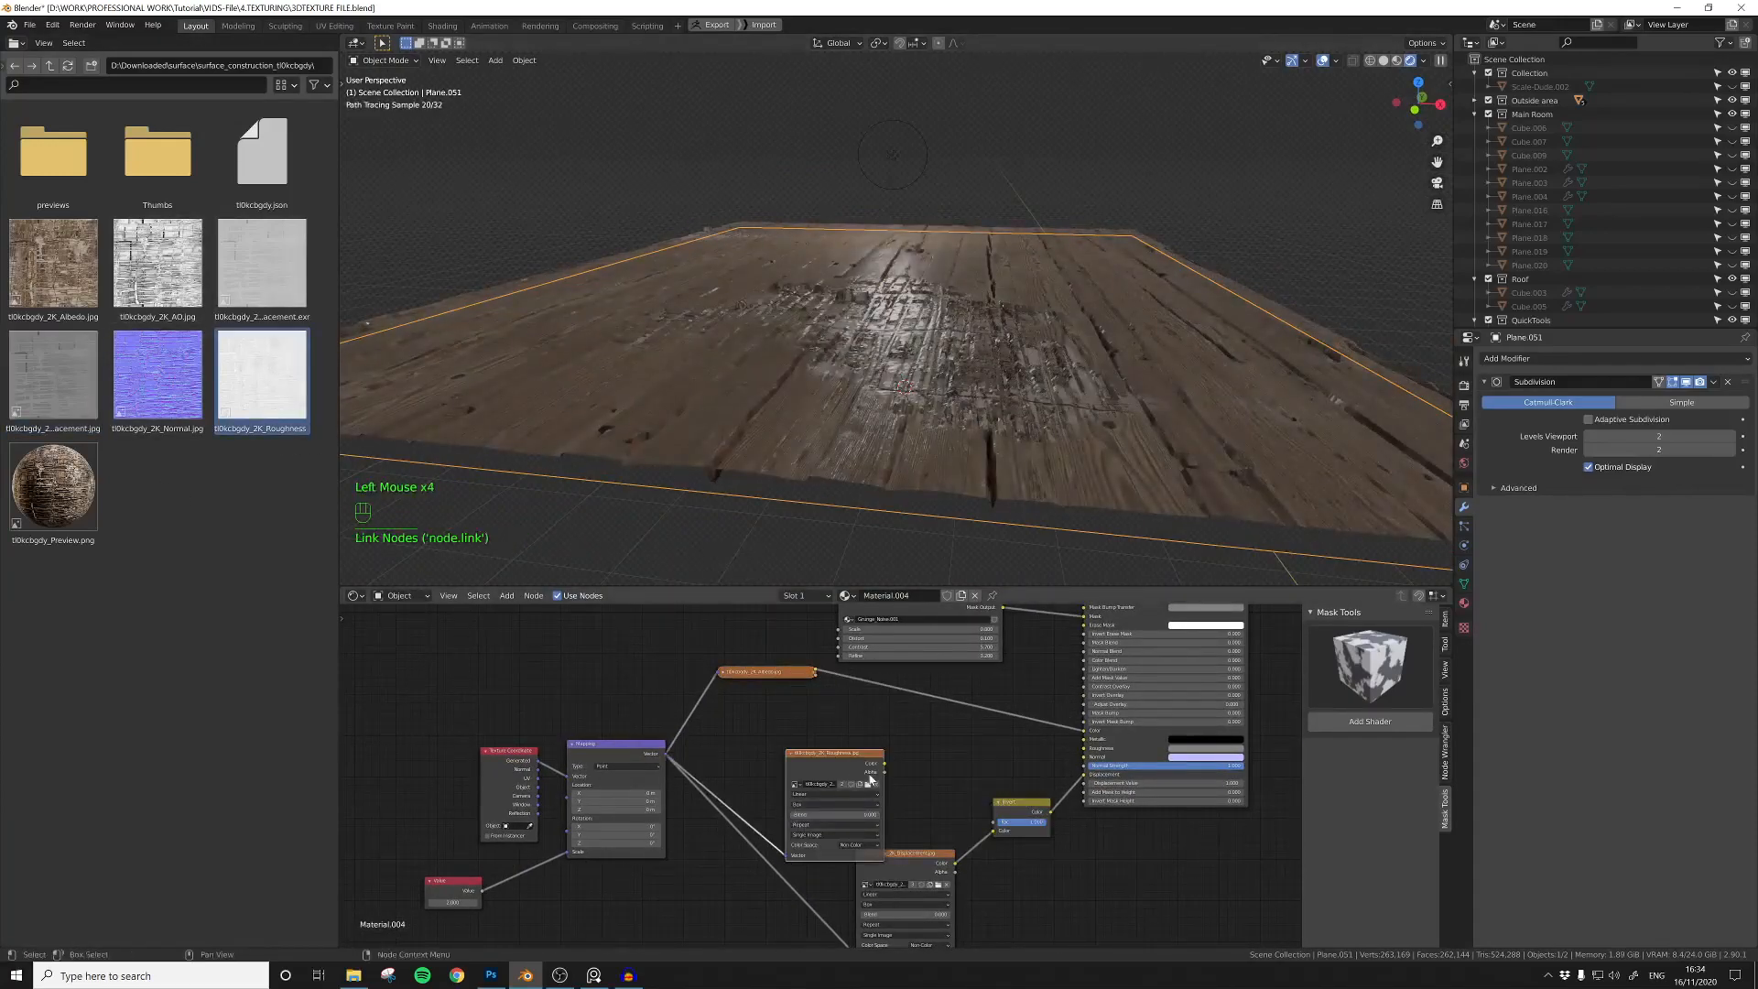
drag(839, 765, 798, 743)
Step: Insert a ColorRamp after the roughness image and shift its stops to control the shine of the second texture
key(shift+a)
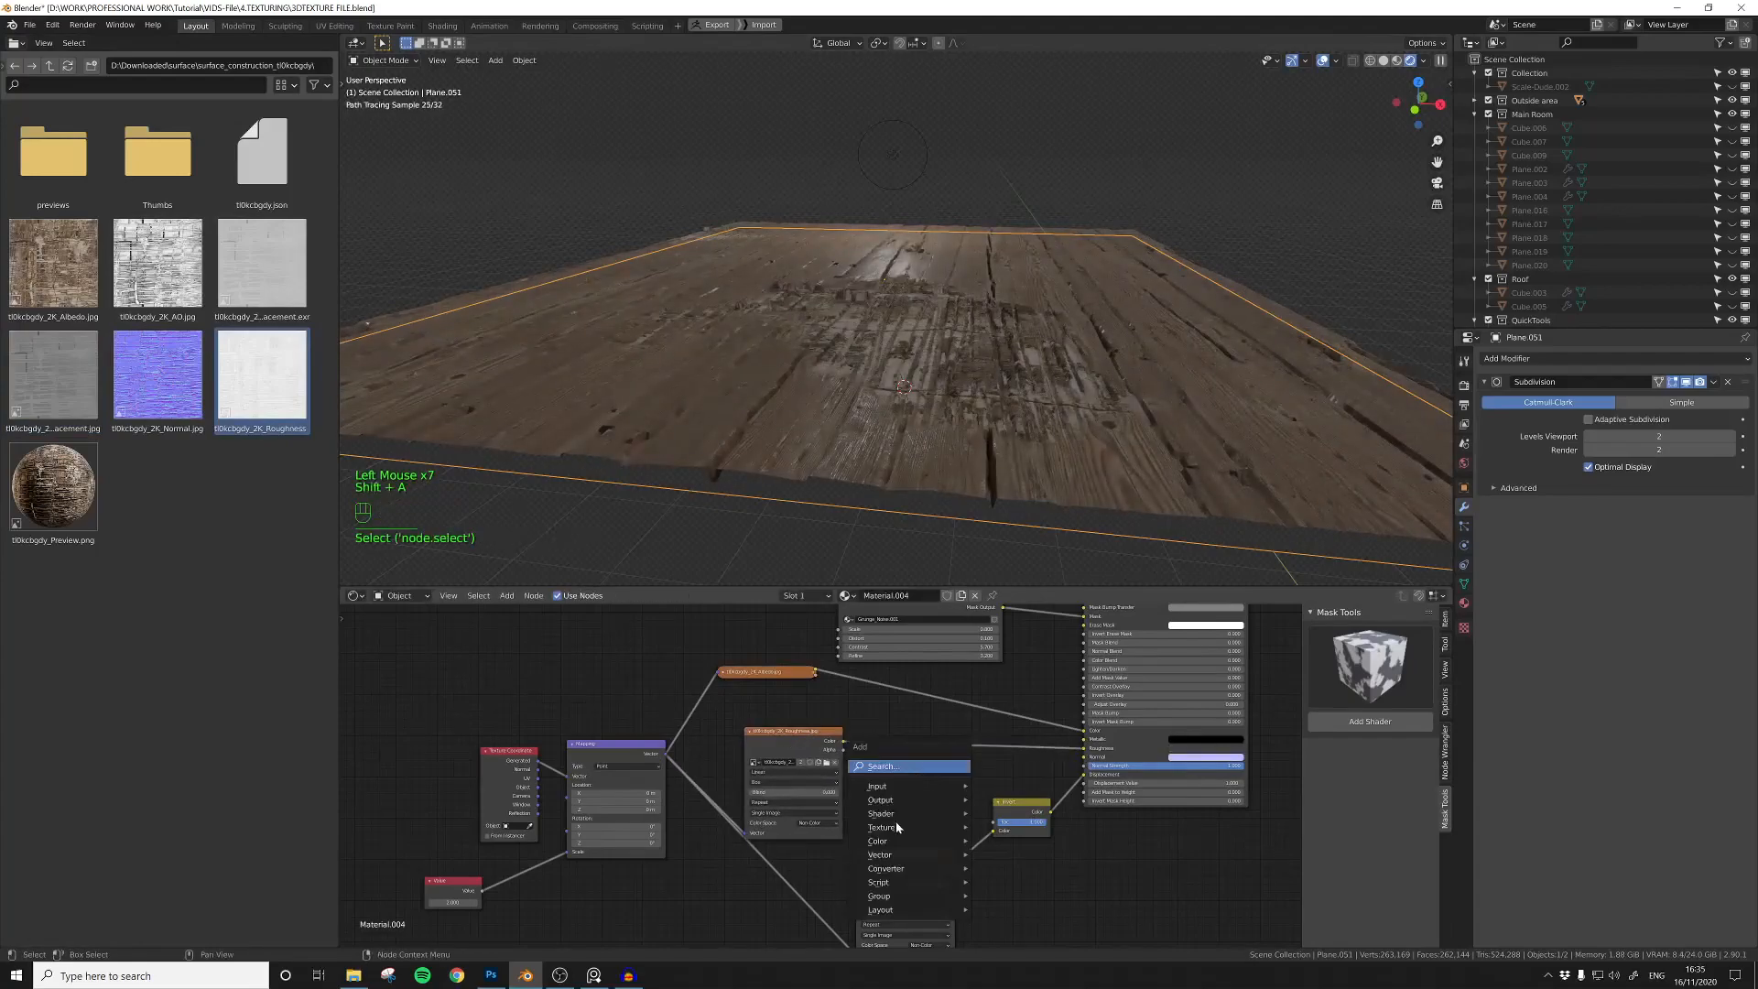
mouse_move(886, 868)
click(1011, 701)
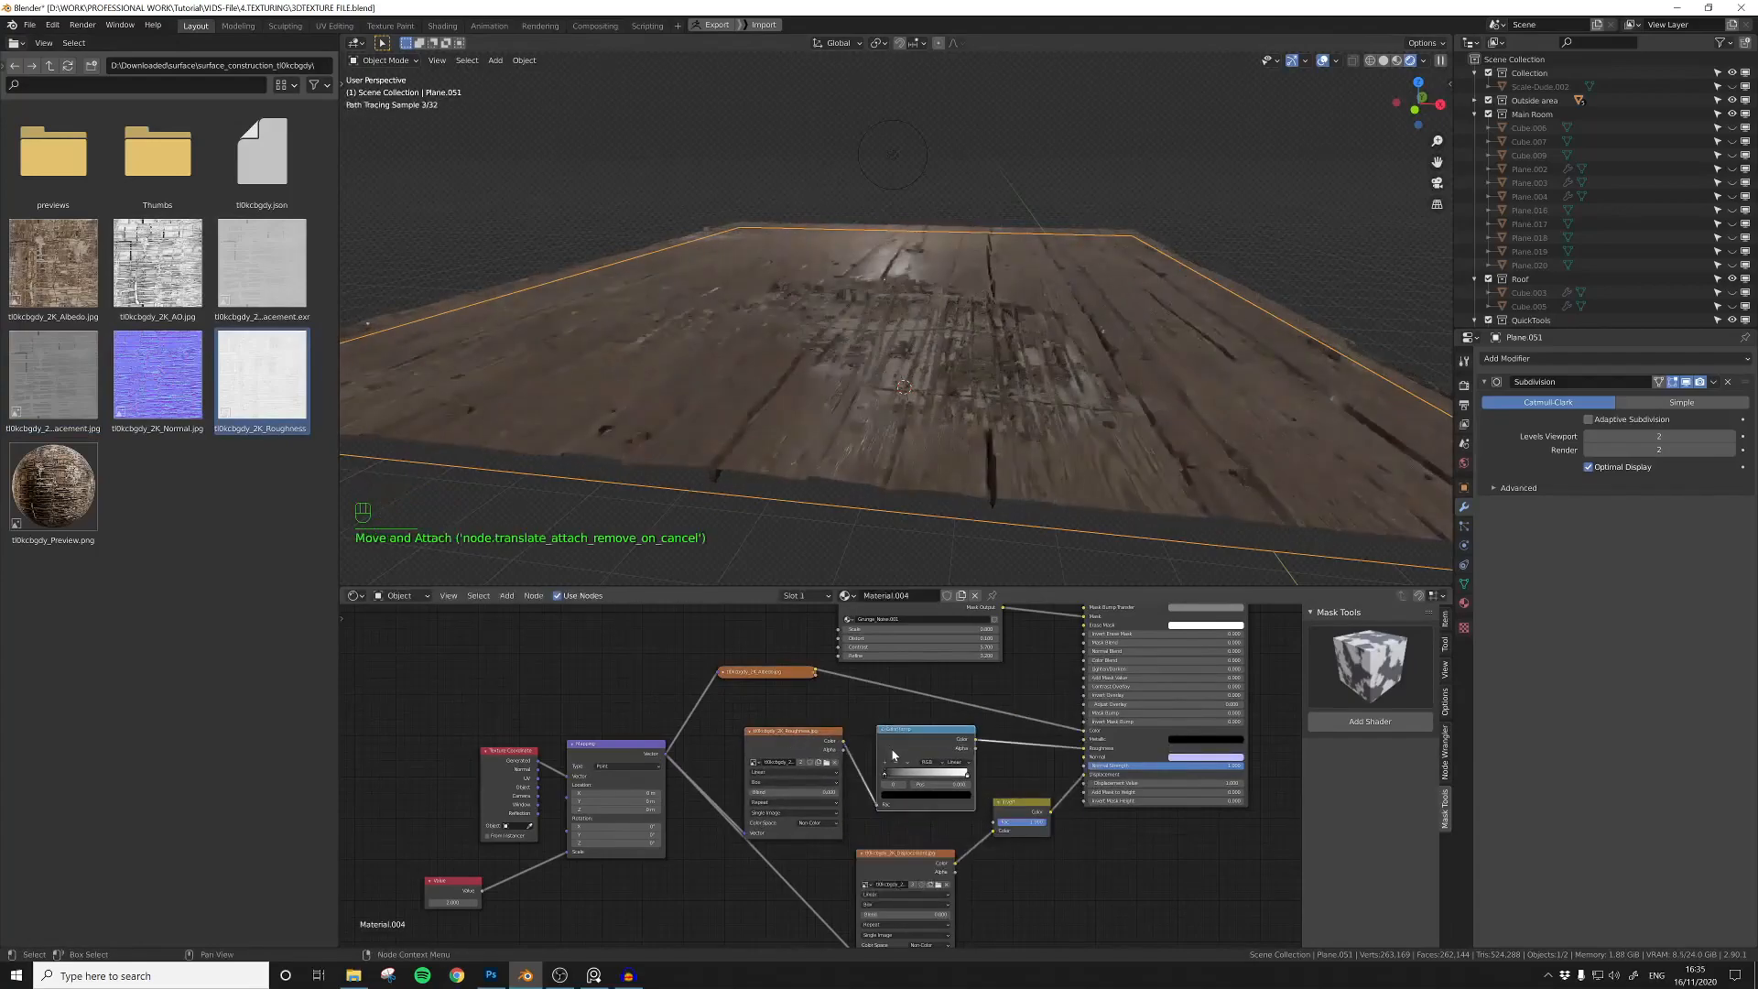
click(891, 738)
drag(885, 774, 946, 777)
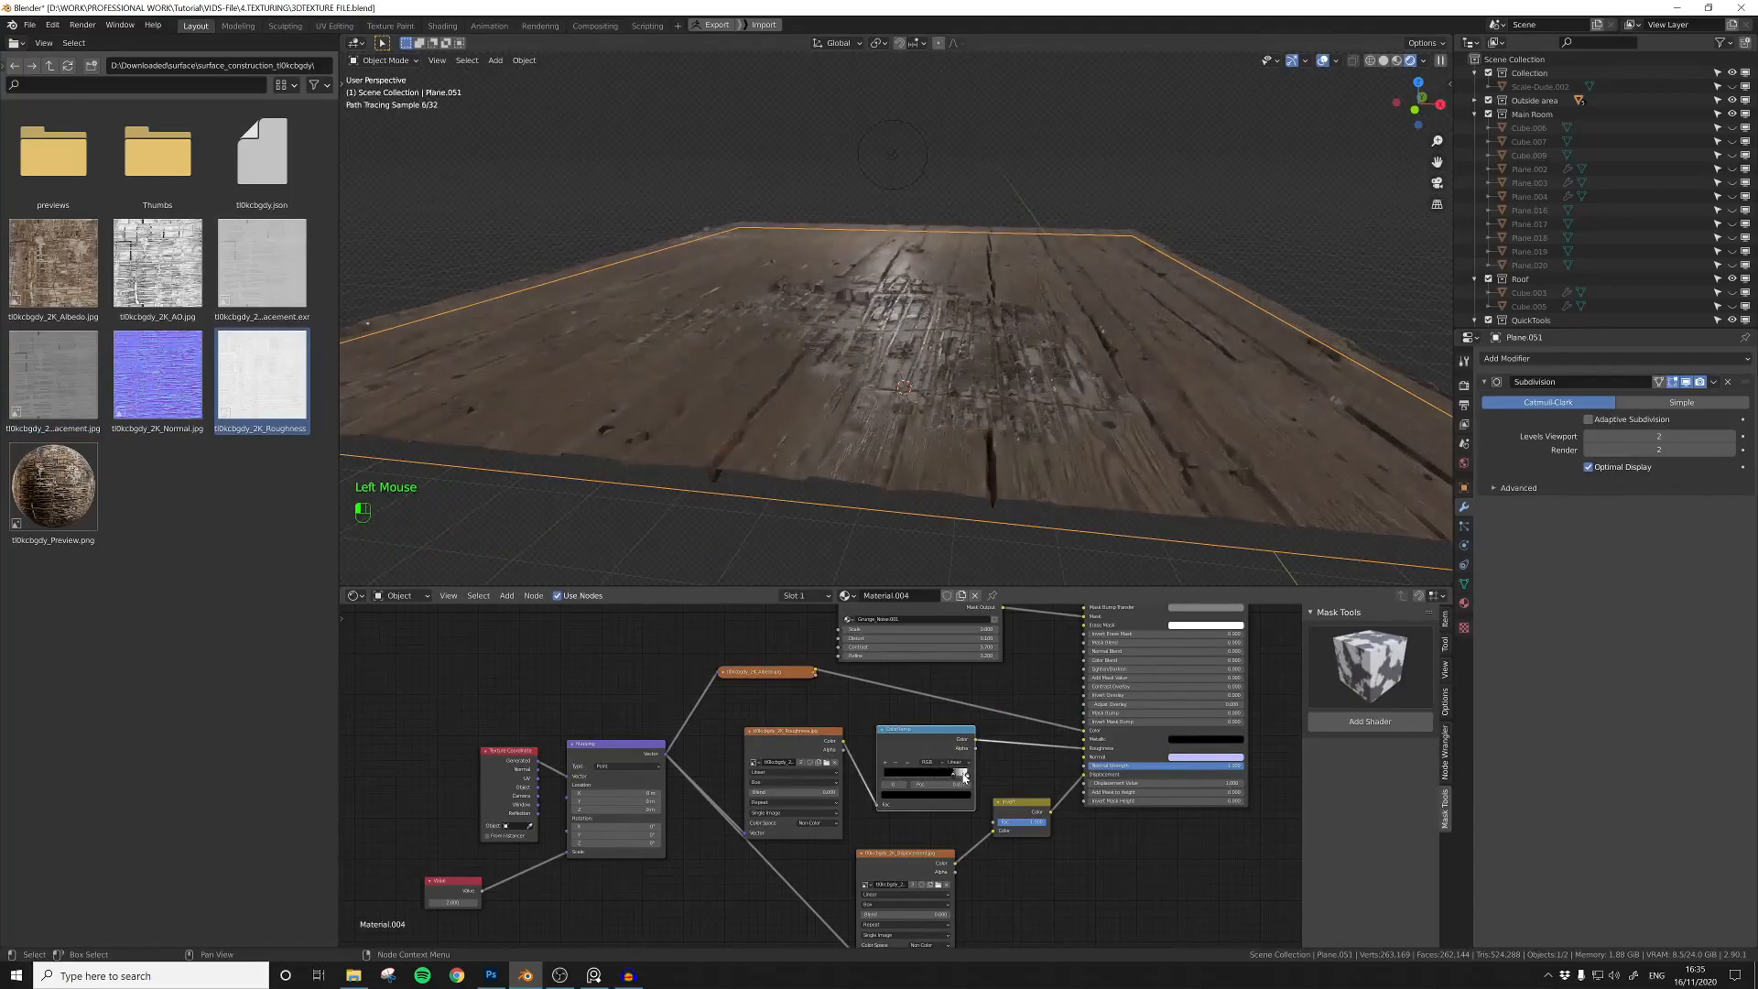
click(961, 774)
drag(953, 733, 952, 699)
middle_drag(859, 405, 918, 424)
Step: Refine the Grunge Noise mask's settings to spread the second texture over more of the planks
middle_drag(987, 689, 895, 815)
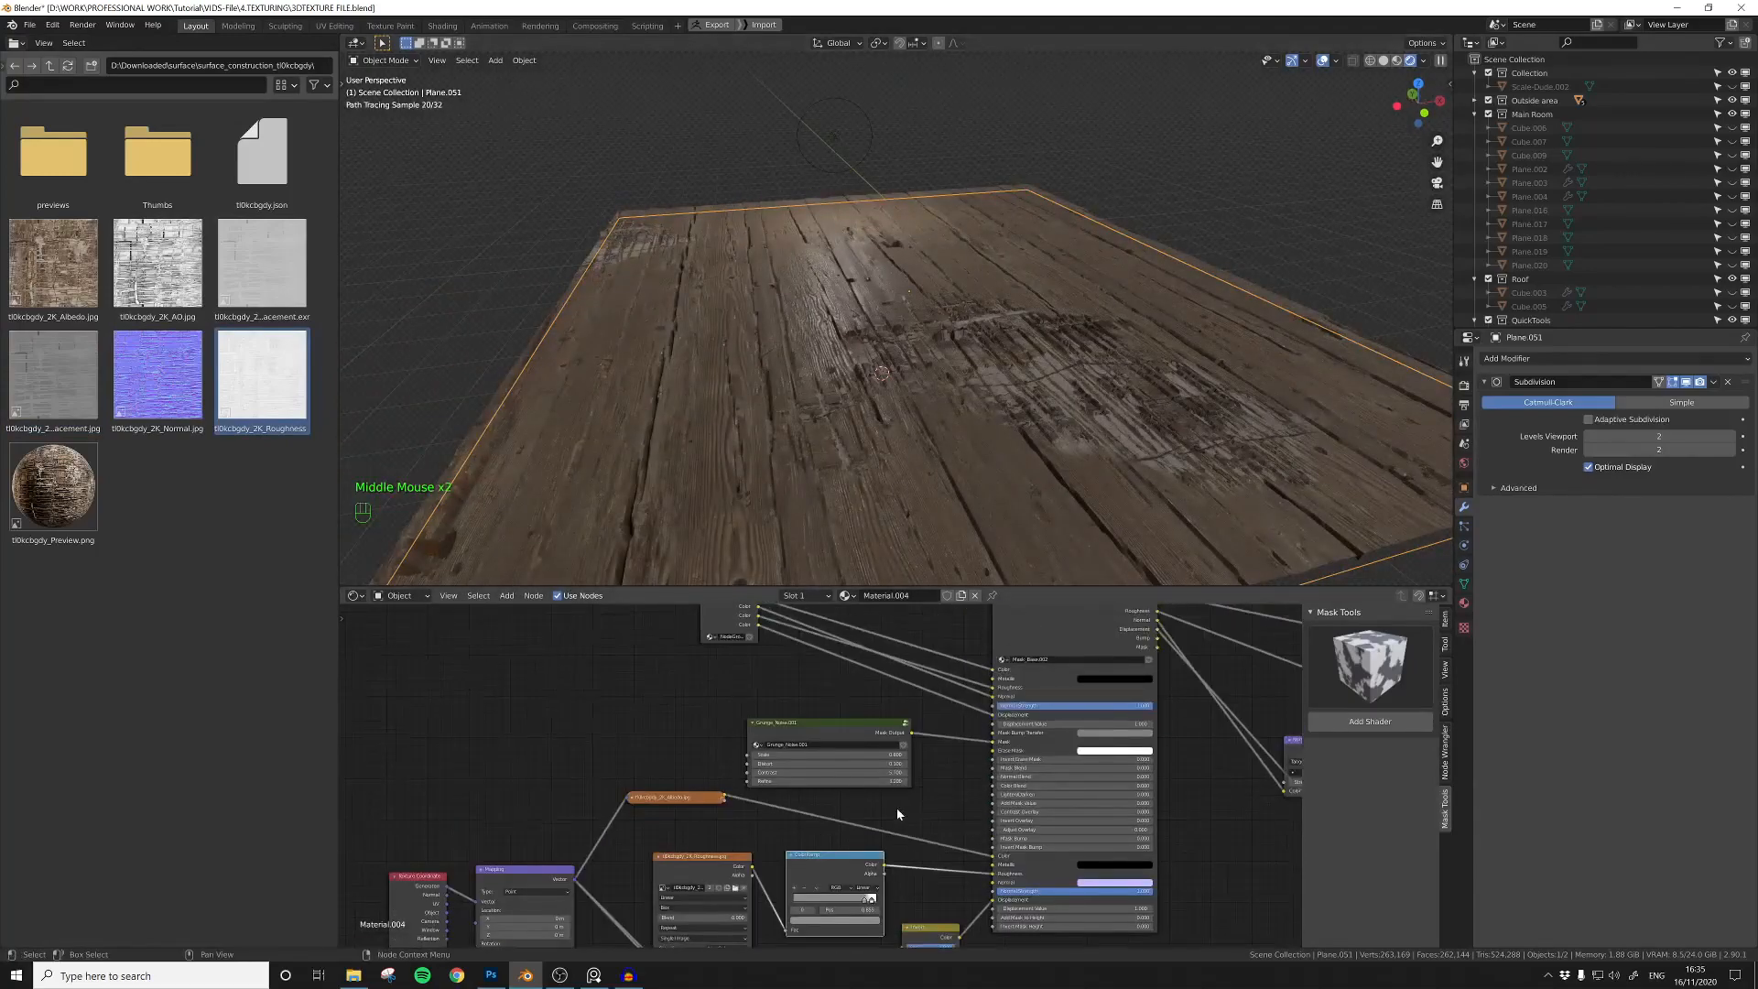
scroll(896, 813, up, 3)
click(928, 749)
click(736, 750)
click(736, 750)
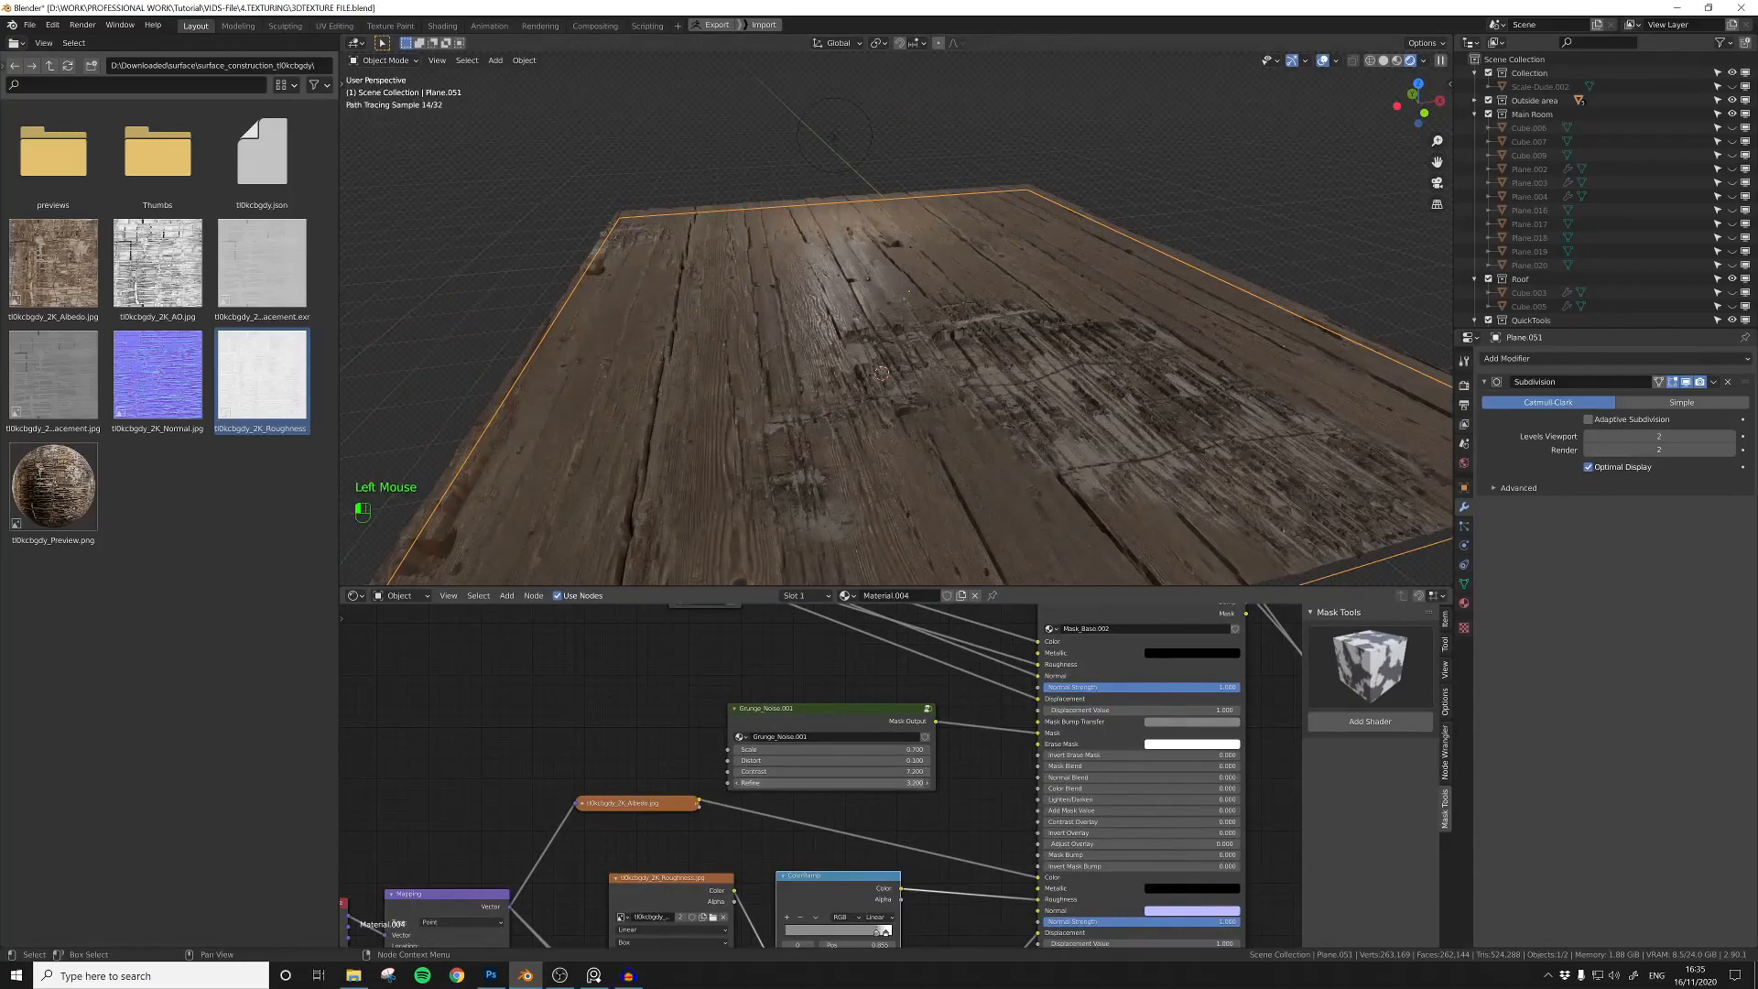
mouse_move(914, 490)
middle_down()
mouse_move(884, 409)
mouse_move(895, 479)
mouse_move(816, 456)
mouse_move(899, 469)
middle_up()
Step: Move the point light straight down along Z to below the plank plane
click(800, 142)
scroll(810, 183, down, 4)
alt+middle_drag(828, 393, 858, 364)
key(g)
key(z)
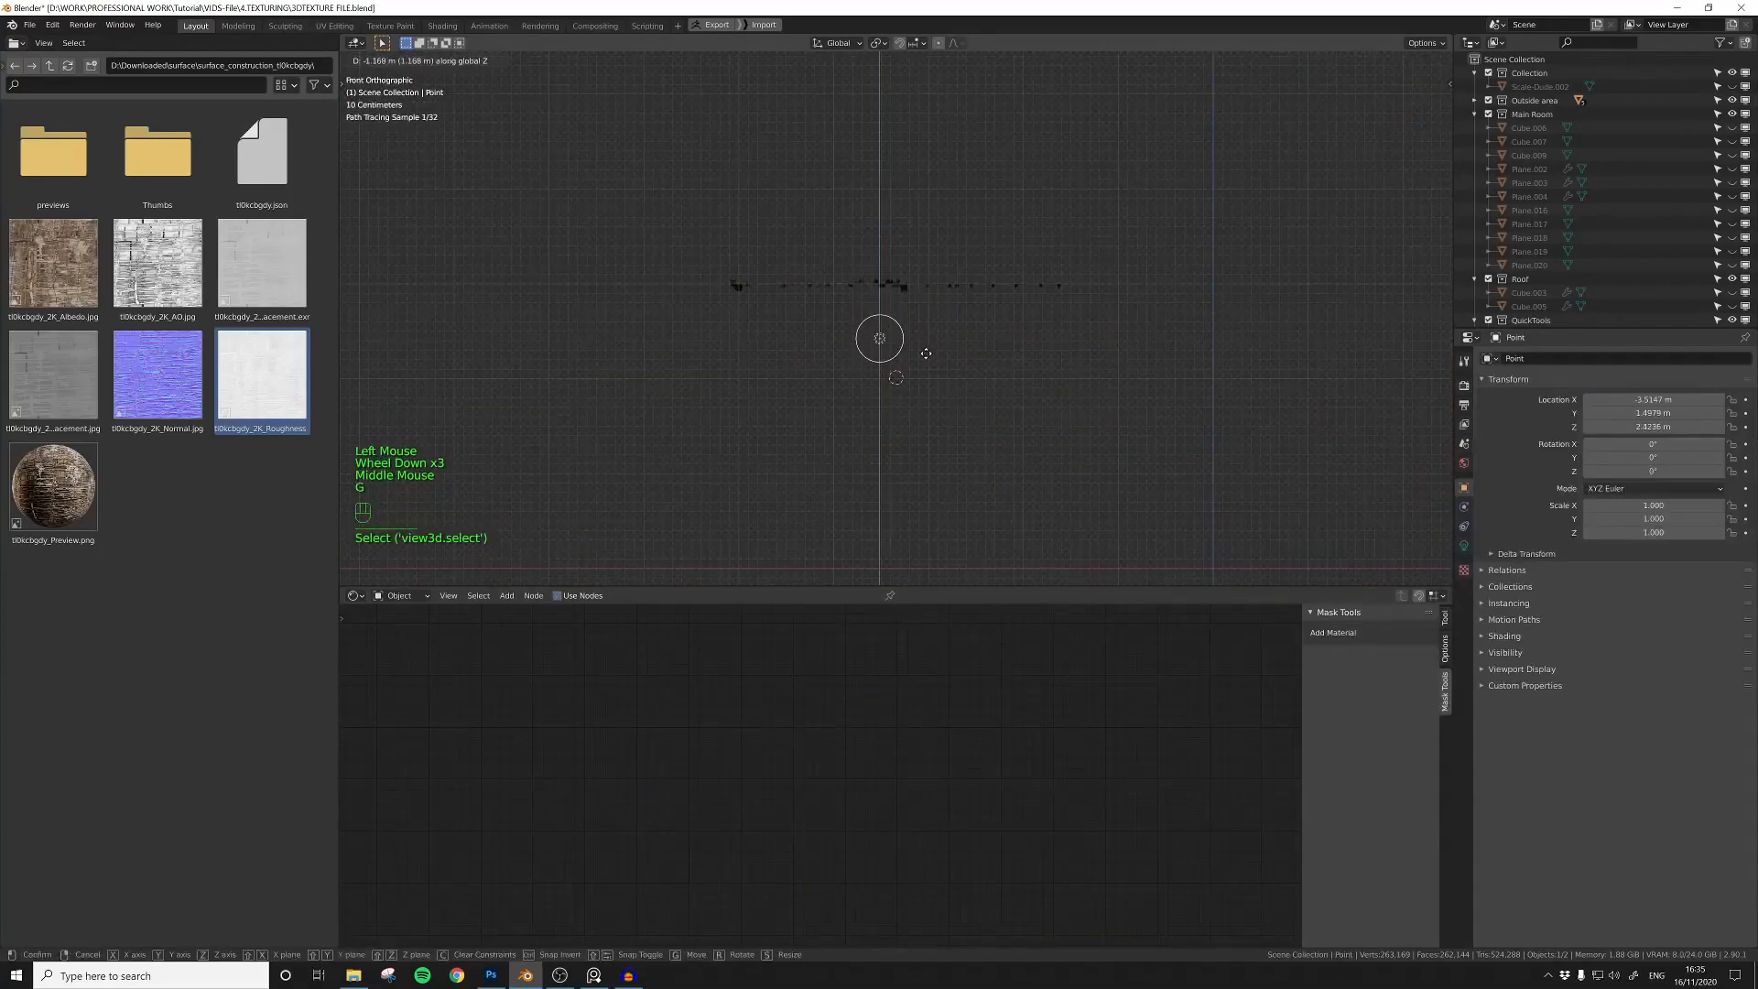
click(923, 356)
Step: Mirror the plank plane along the Z axis so that it faces downward like a ceiling
click(903, 291)
key(ctrl+m)
key(z)
click(915, 298)
scroll(965, 324, up, 4)
middle_drag(964, 326, 953, 301)
middle_drag(938, 393, 903, 402)
Step: Reposition the point light beneath the plank plane to light its underside from the side
click(832, 387)
key(g)
click(1126, 435)
scroll(1124, 436, down, 2)
middle_drag(1124, 435, 1035, 421)
key(g)
middle_drag(889, 431, 1070, 417)
key(g)
click(1011, 426)
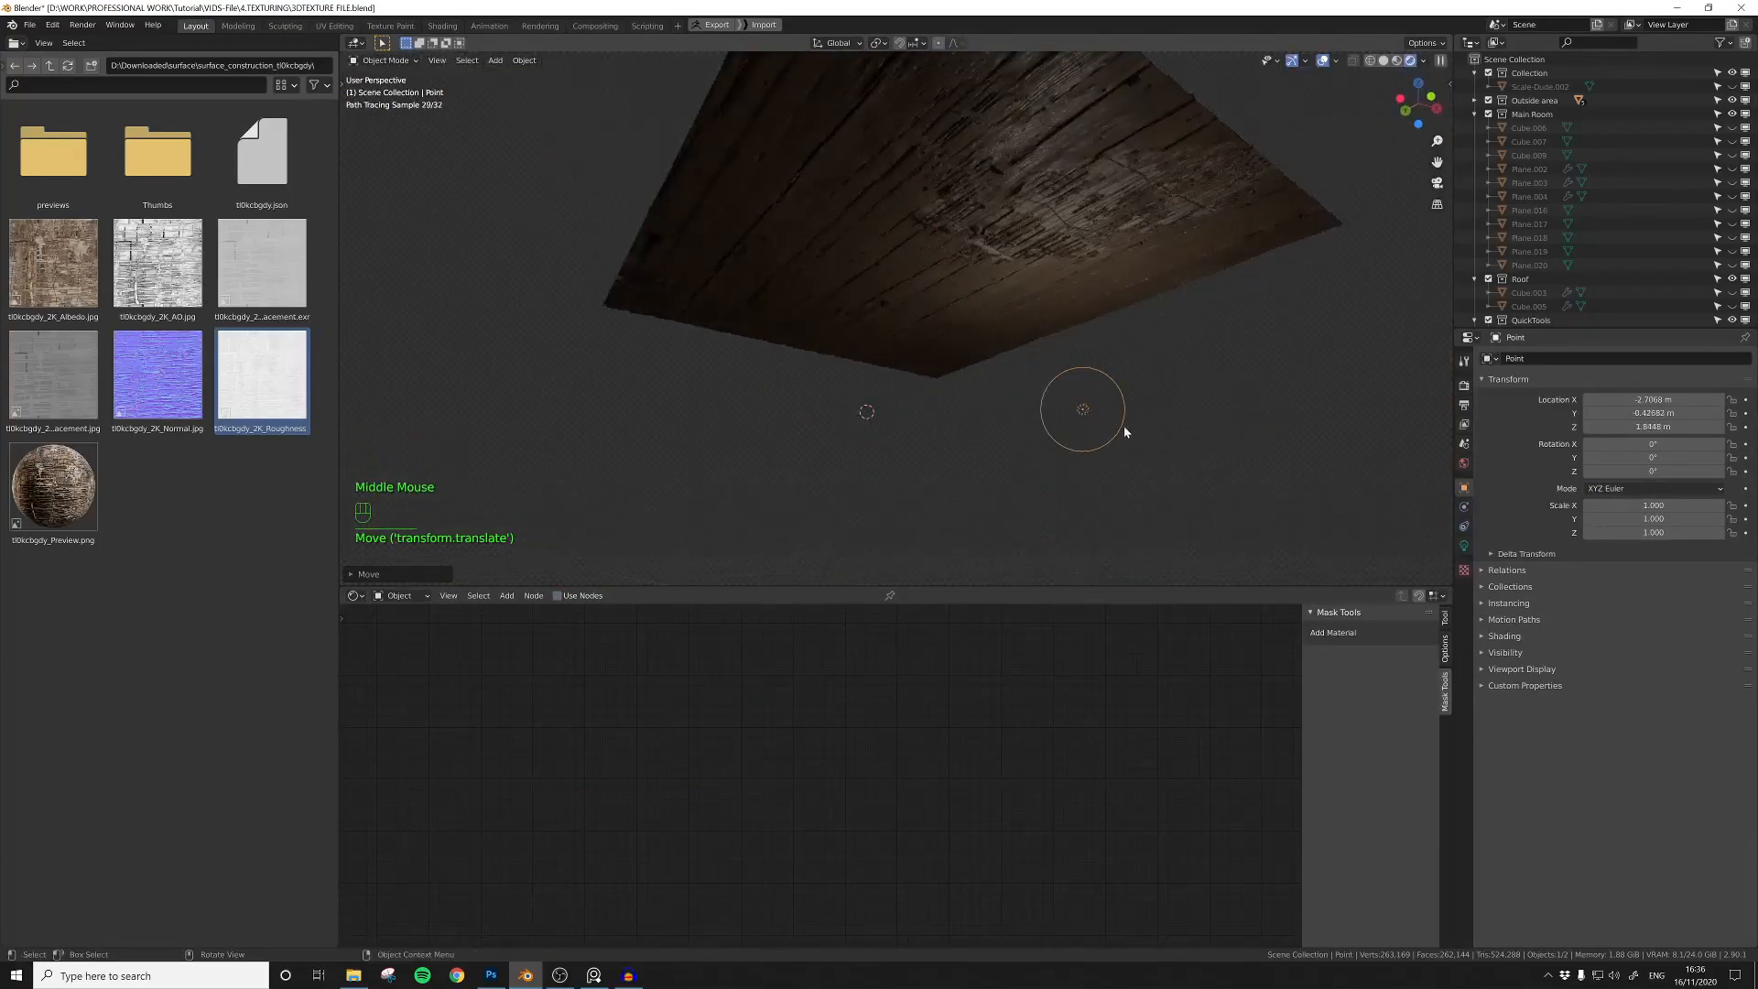
Step: Preview the Grunge Noise mask on the plane and readjust its scale and refinement
click(1007, 275)
ctrl+shift+click(799, 710)
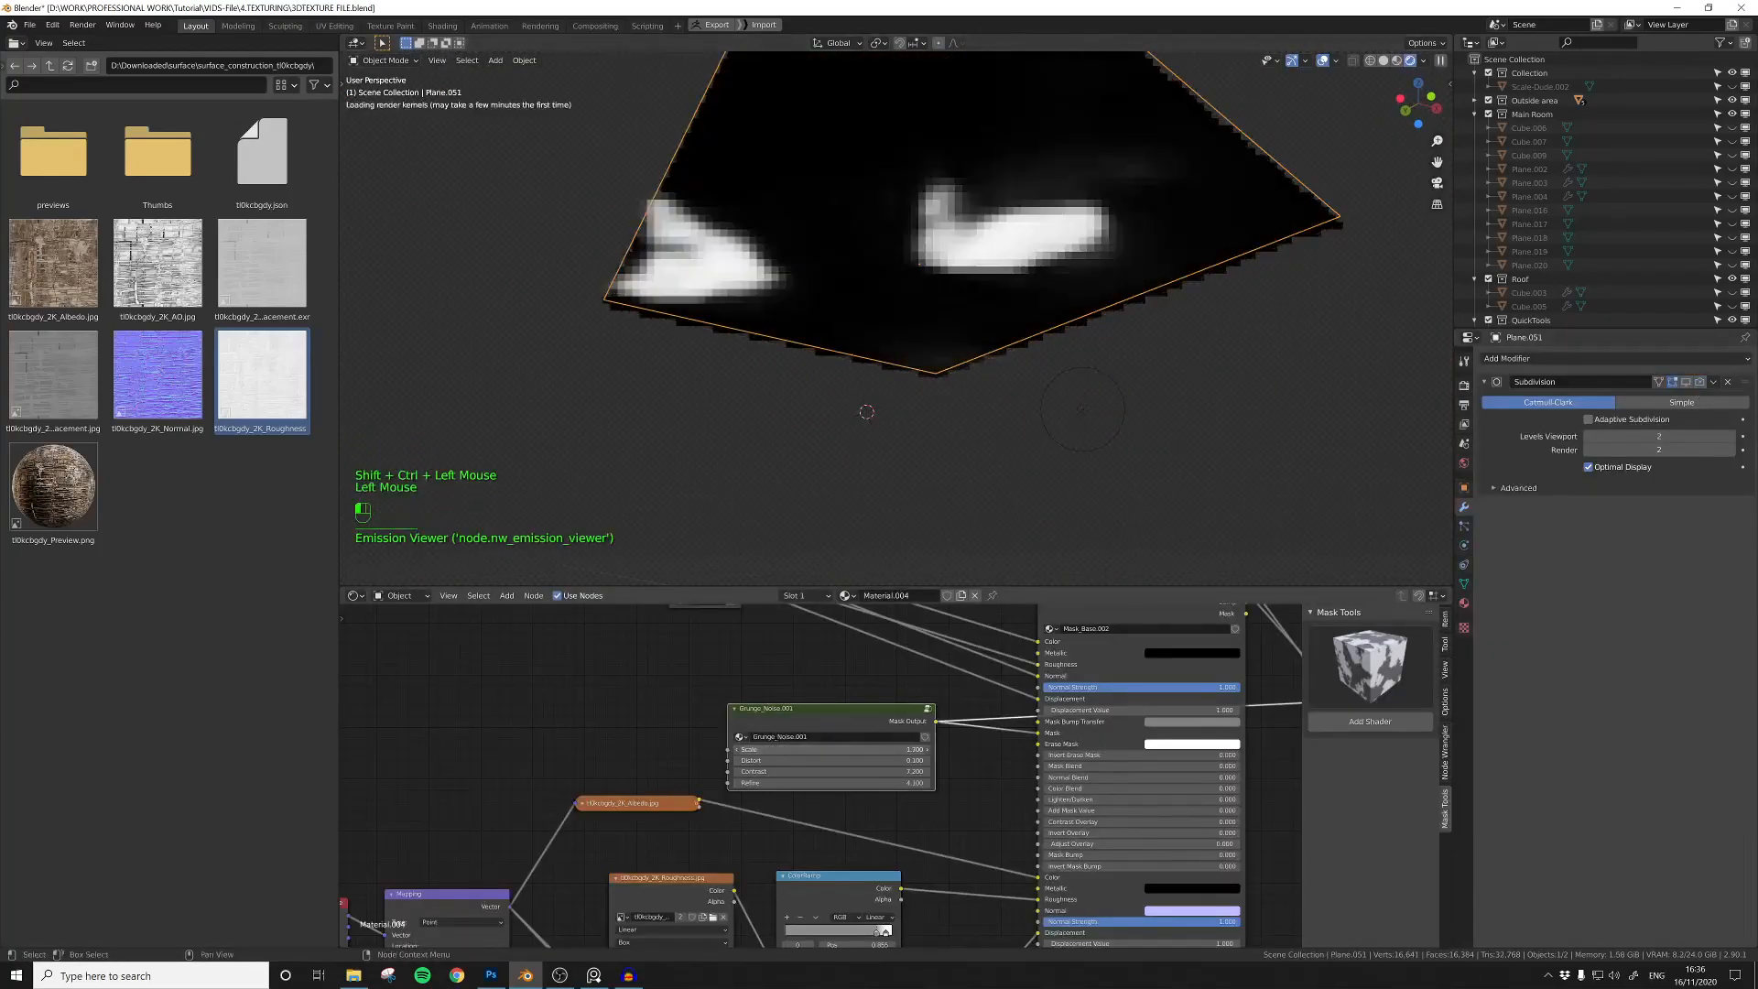
drag(824, 749, 766, 783)
scroll(832, 786, down, 9)
middle_drag(1124, 794, 965, 796)
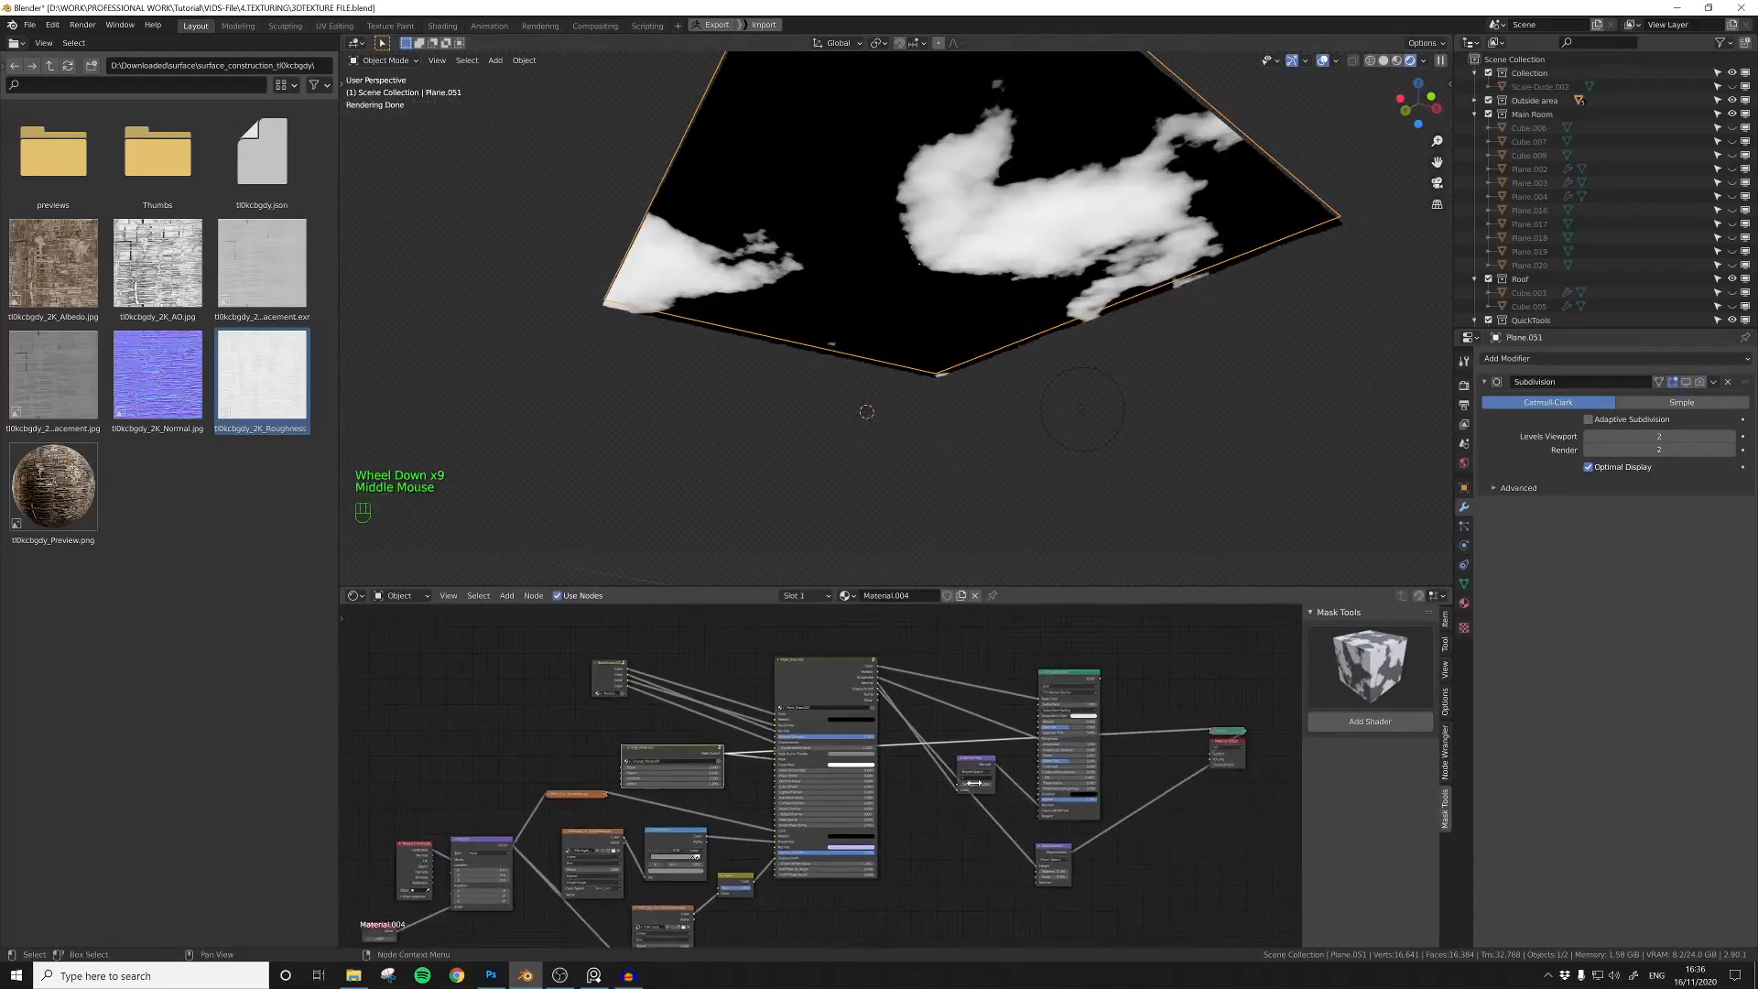
Step: Restore the Principled BSDF output on the plane and turn the Subdivision modifier's viewport display back on
ctrl+shift+click(1056, 679)
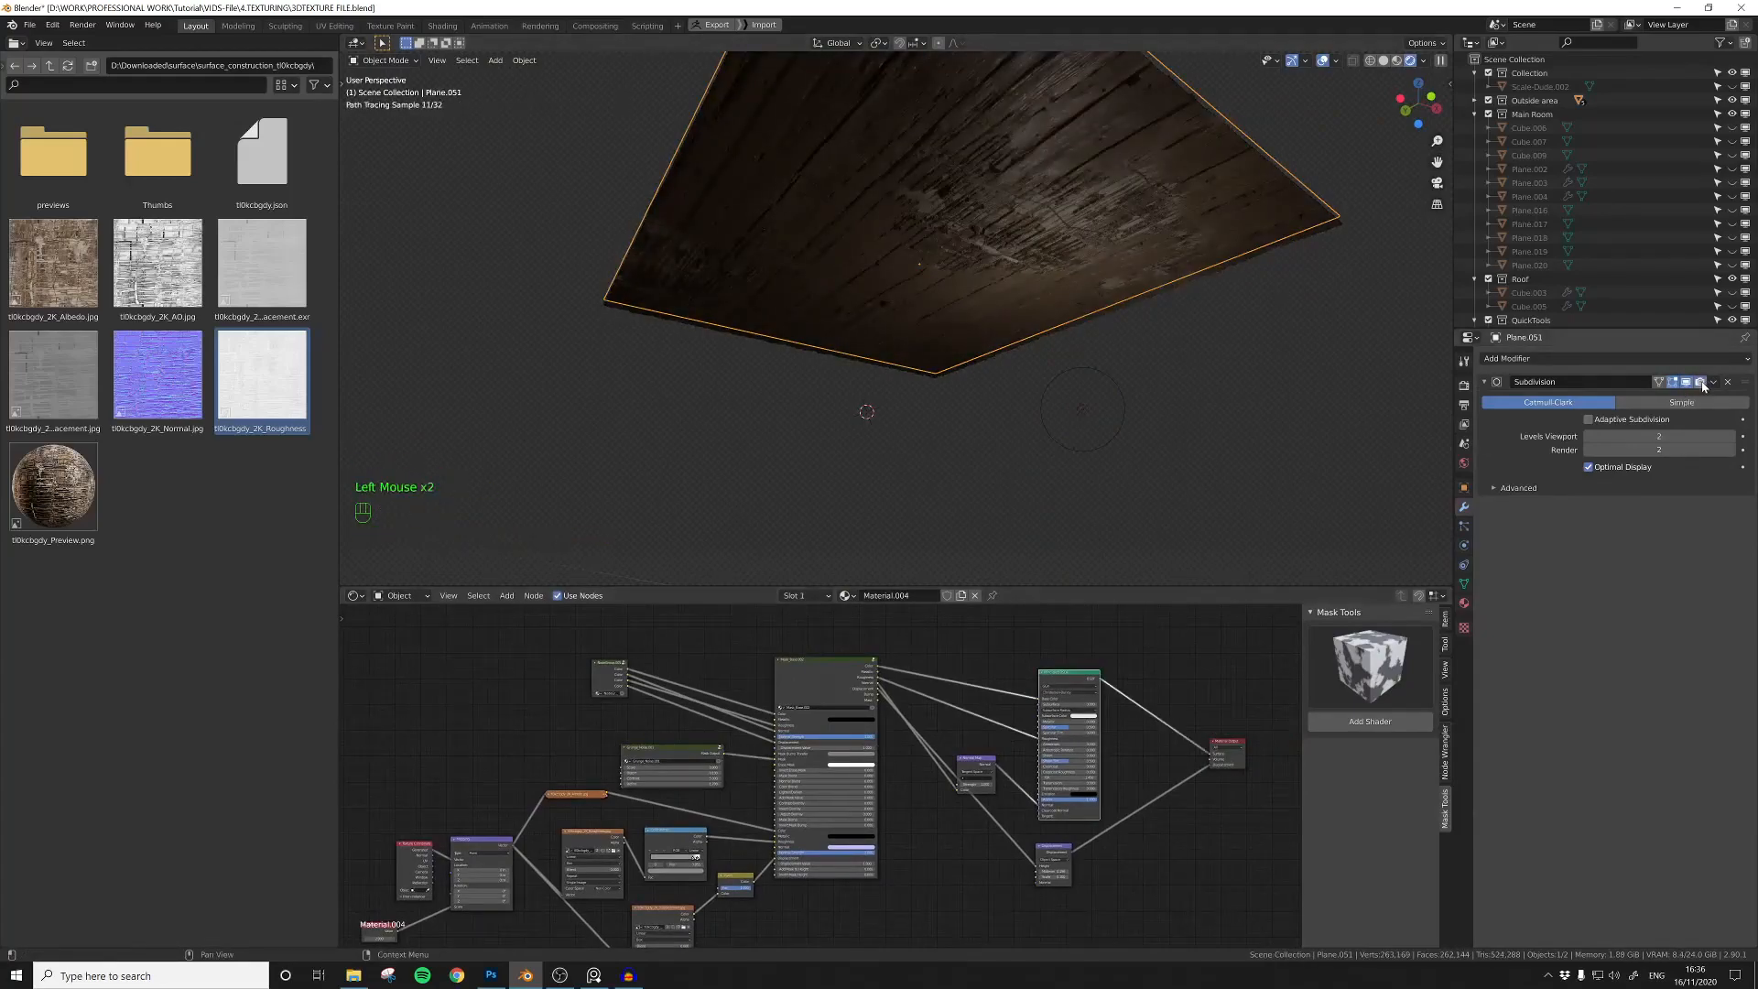
mouse_move(1021, 394)
middle_down()
mouse_move(996, 410)
mouse_move(938, 283)
mouse_move(969, 439)
mouse_move(930, 426)
mouse_move(1068, 408)
mouse_move(1032, 420)
middle_up()
click(993, 405)
Step: Unhide all the room objects, clear the selection and view the plank material on the ceiling
click(946, 290)
scroll(946, 290, down, 3)
scroll(947, 295, up, 2)
scroll(954, 420, up, 1)
scroll(1032, 420, up, 1)
alt+click(1058, 384)
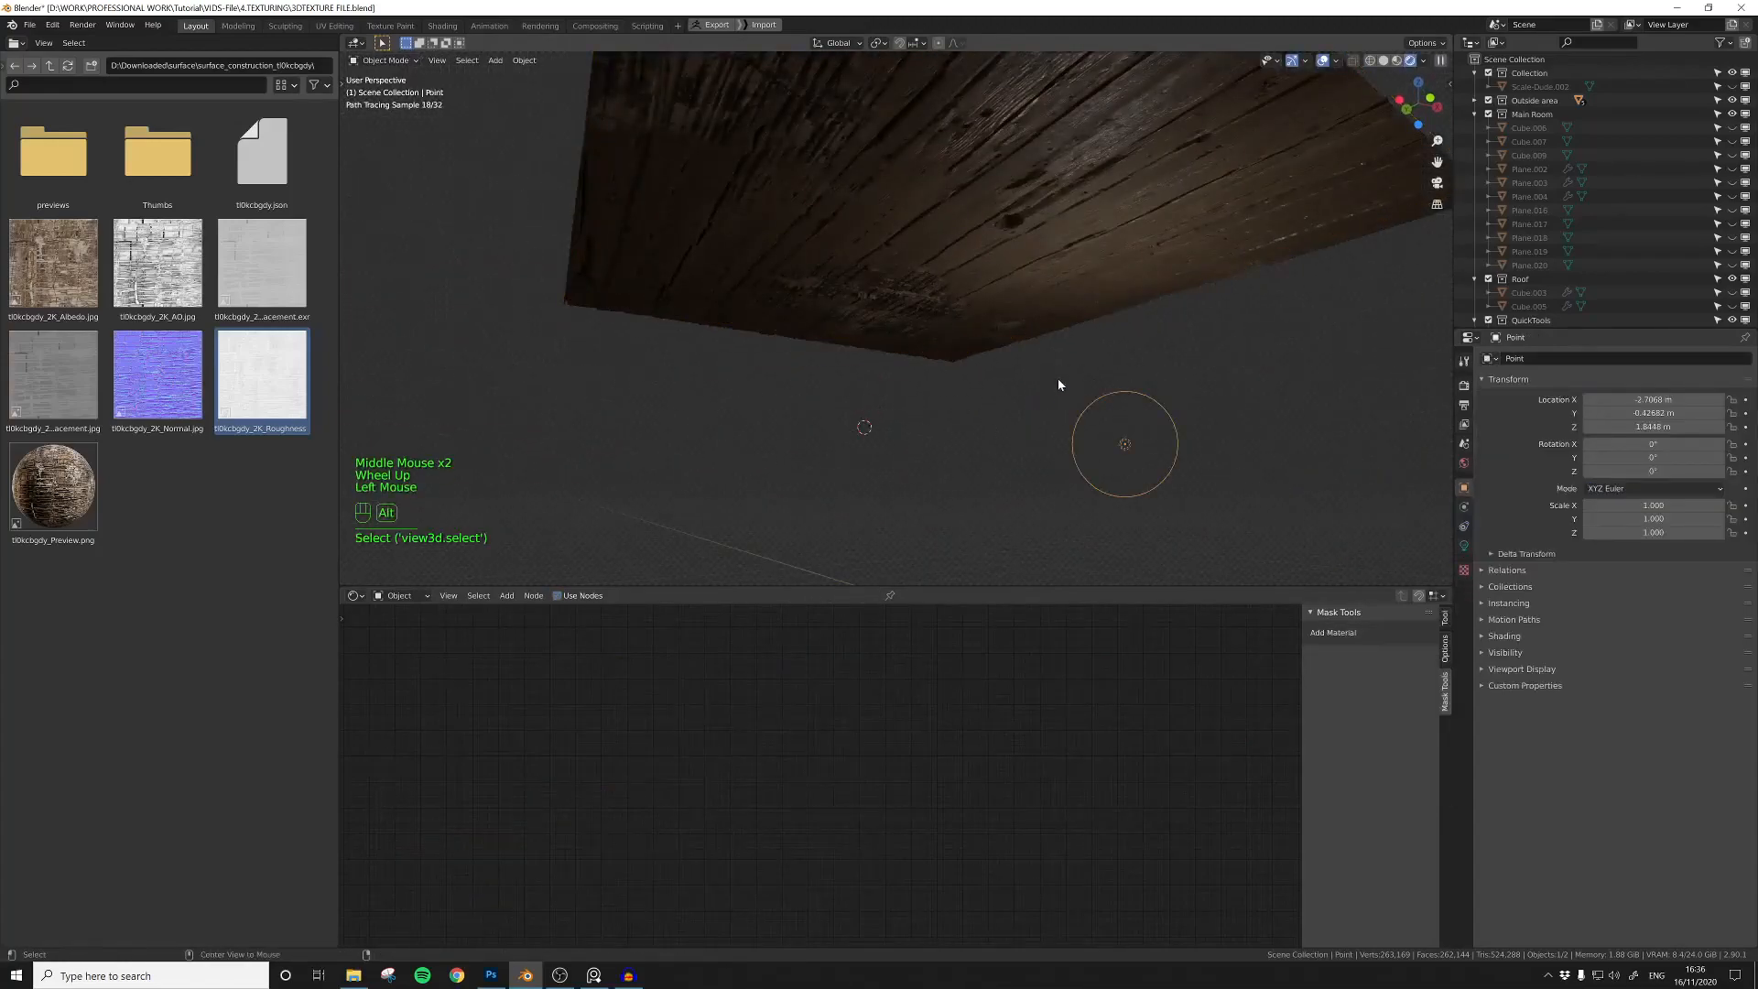
key(a)
scroll(1053, 389, up, 3)
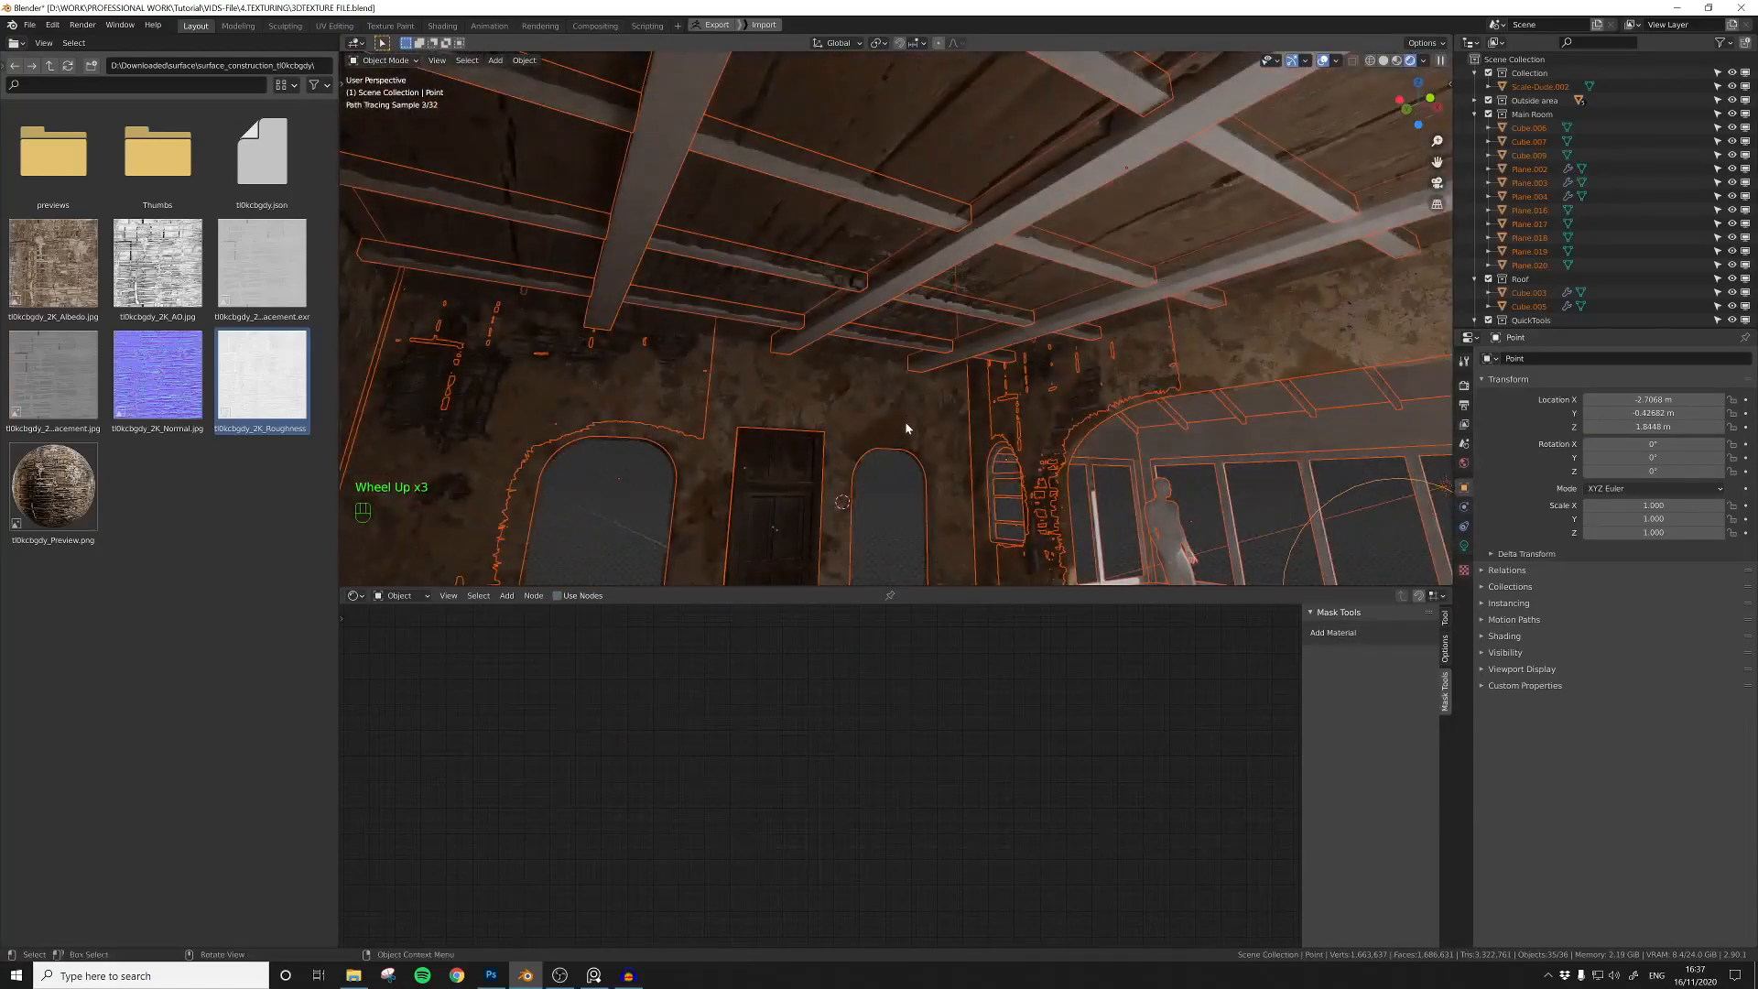
shift+drag(911, 425, 909, 390)
scroll(908, 390, down, 1)
middle_drag(909, 390, 902, 419)
click(933, 376)
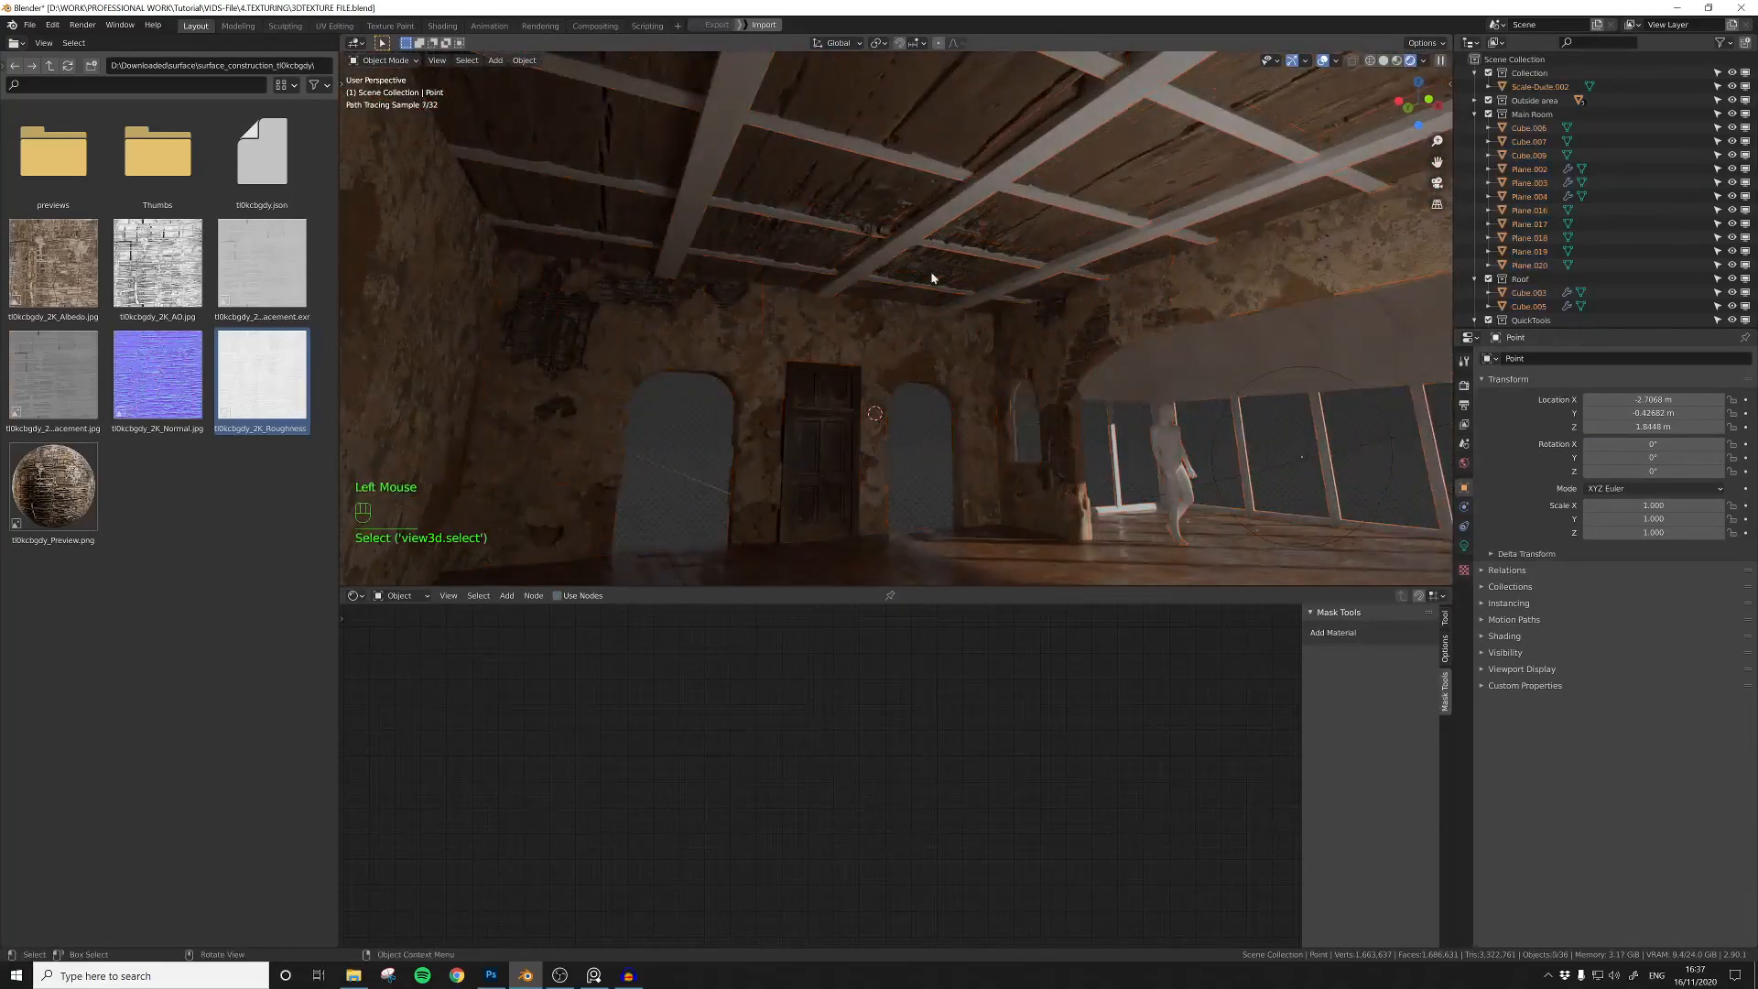
Step: Open the node group in the plank ceiling's material and set the Mapping scale value to 2.5
click(934, 273)
scroll(879, 663, up, 2)
mouse_move(688, 695)
middle_down()
mouse_move(879, 663)
mouse_move(798, 767)
mouse_move(702, 679)
middle_up()
scroll(799, 767, up, 3)
click(910, 690)
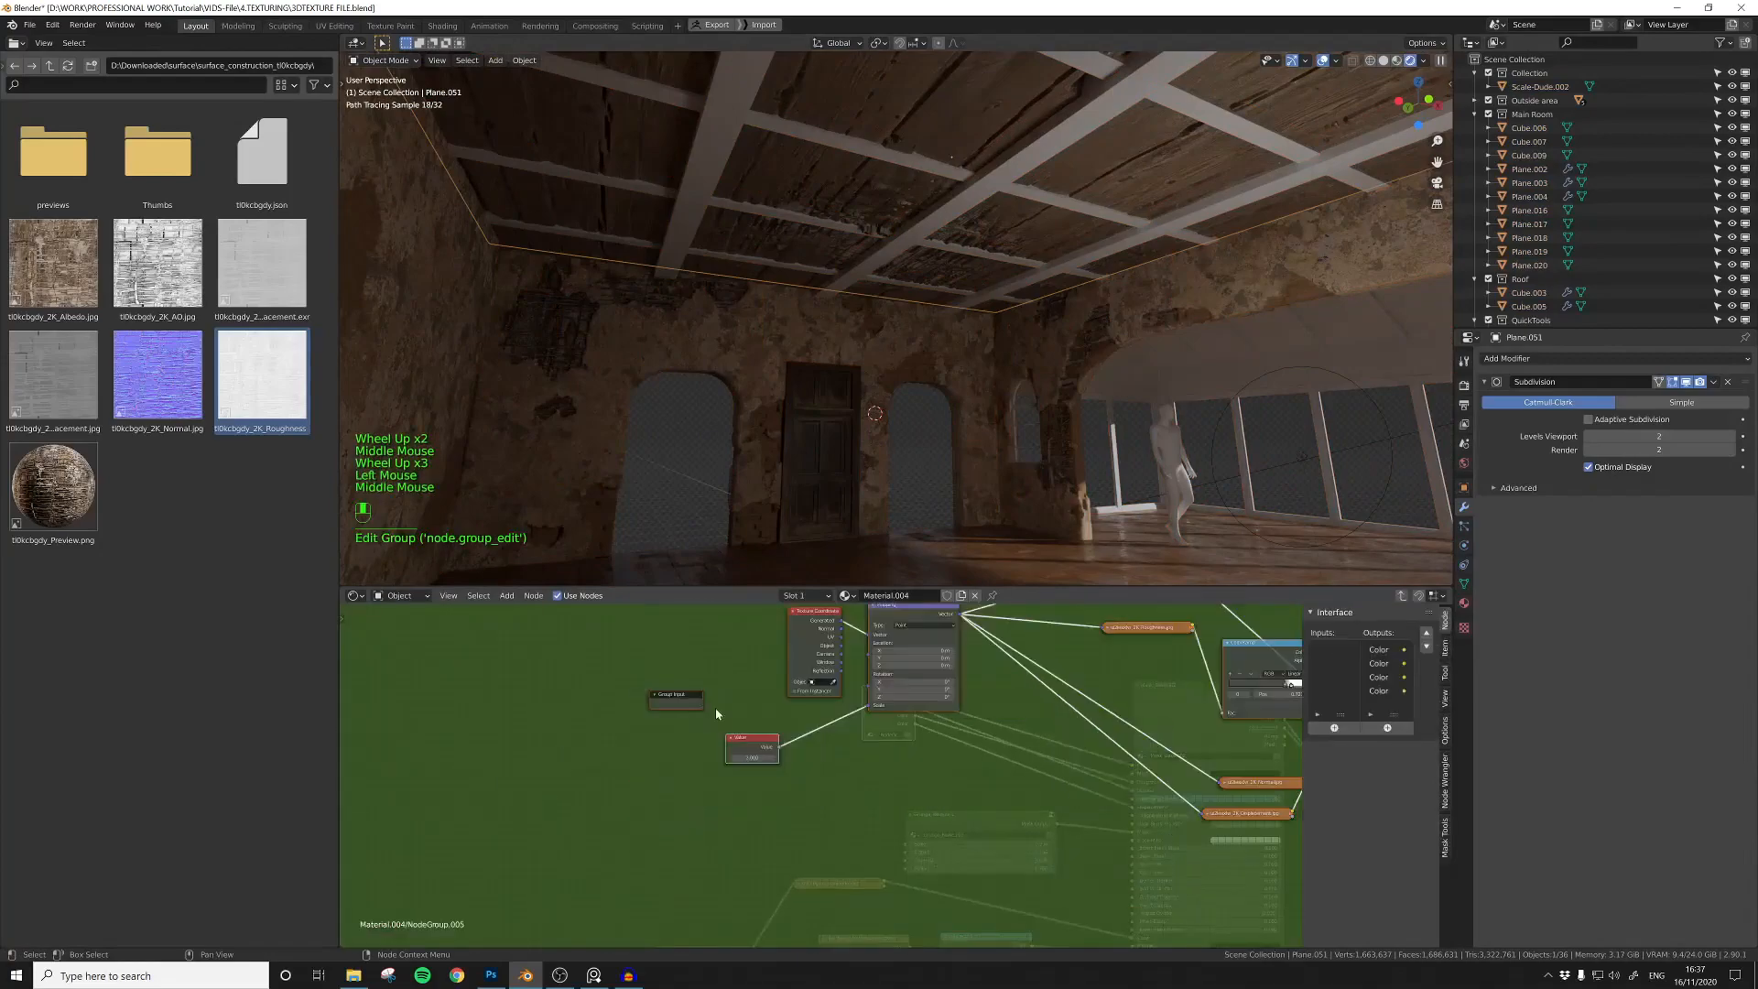
scroll(702, 679, up, 5)
click(719, 748)
text(2.5)
key(Return)
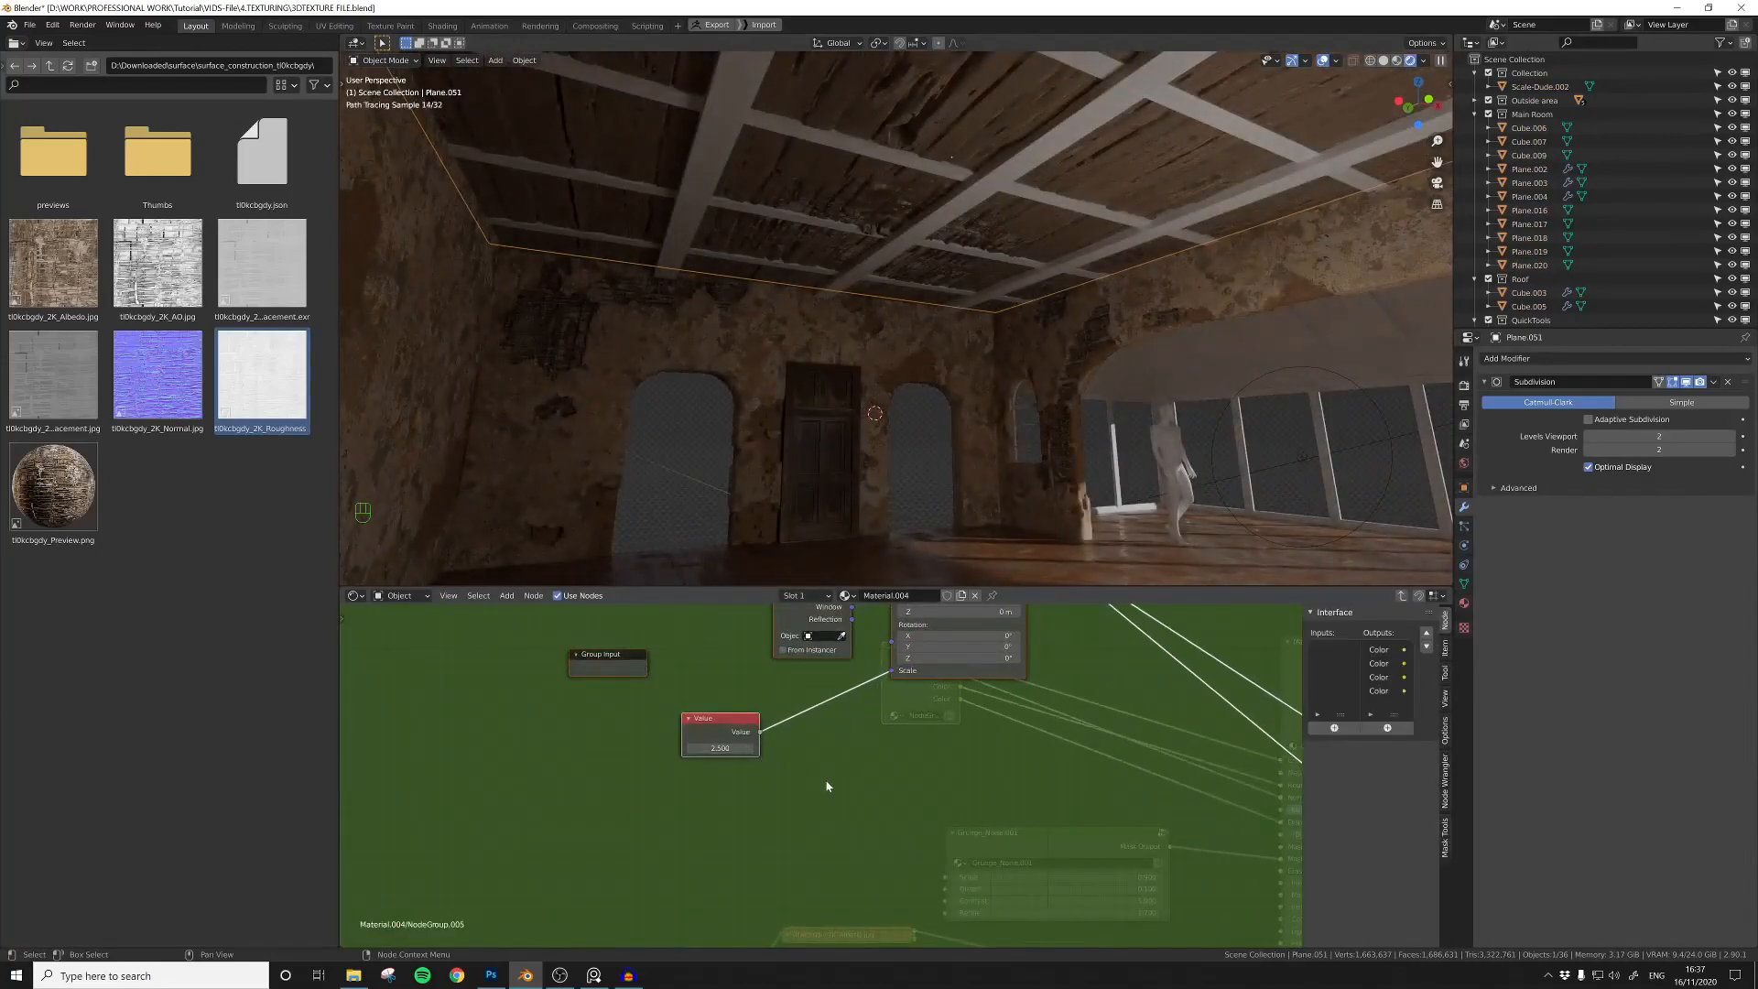
middle_drag(986, 785, 808, 793)
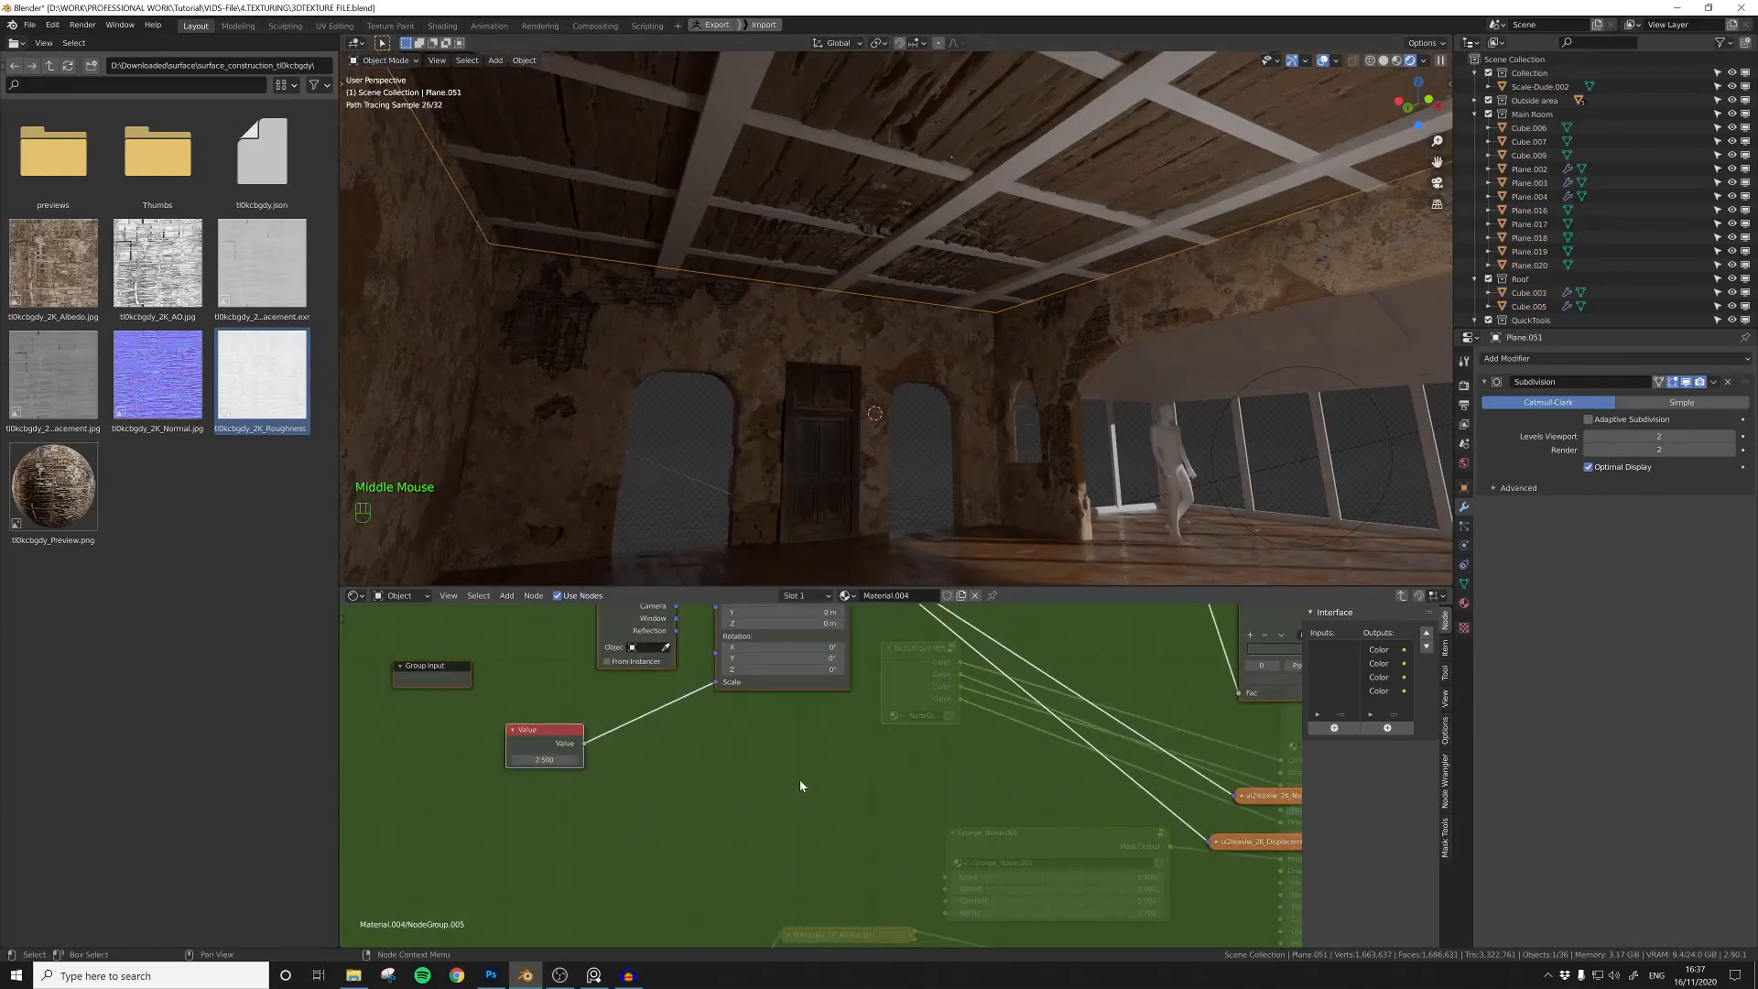
Step: Select the scale figure, floor, window walls and sloped ceiling of the glazed side room and hide all unselected objects
click(929, 447)
shift+middle_drag(927, 447, 910, 414)
shift+middle_drag(1013, 441, 789, 394)
scroll(938, 443, up, 2)
shift+middle_drag(789, 394, 632, 366)
click(810, 384)
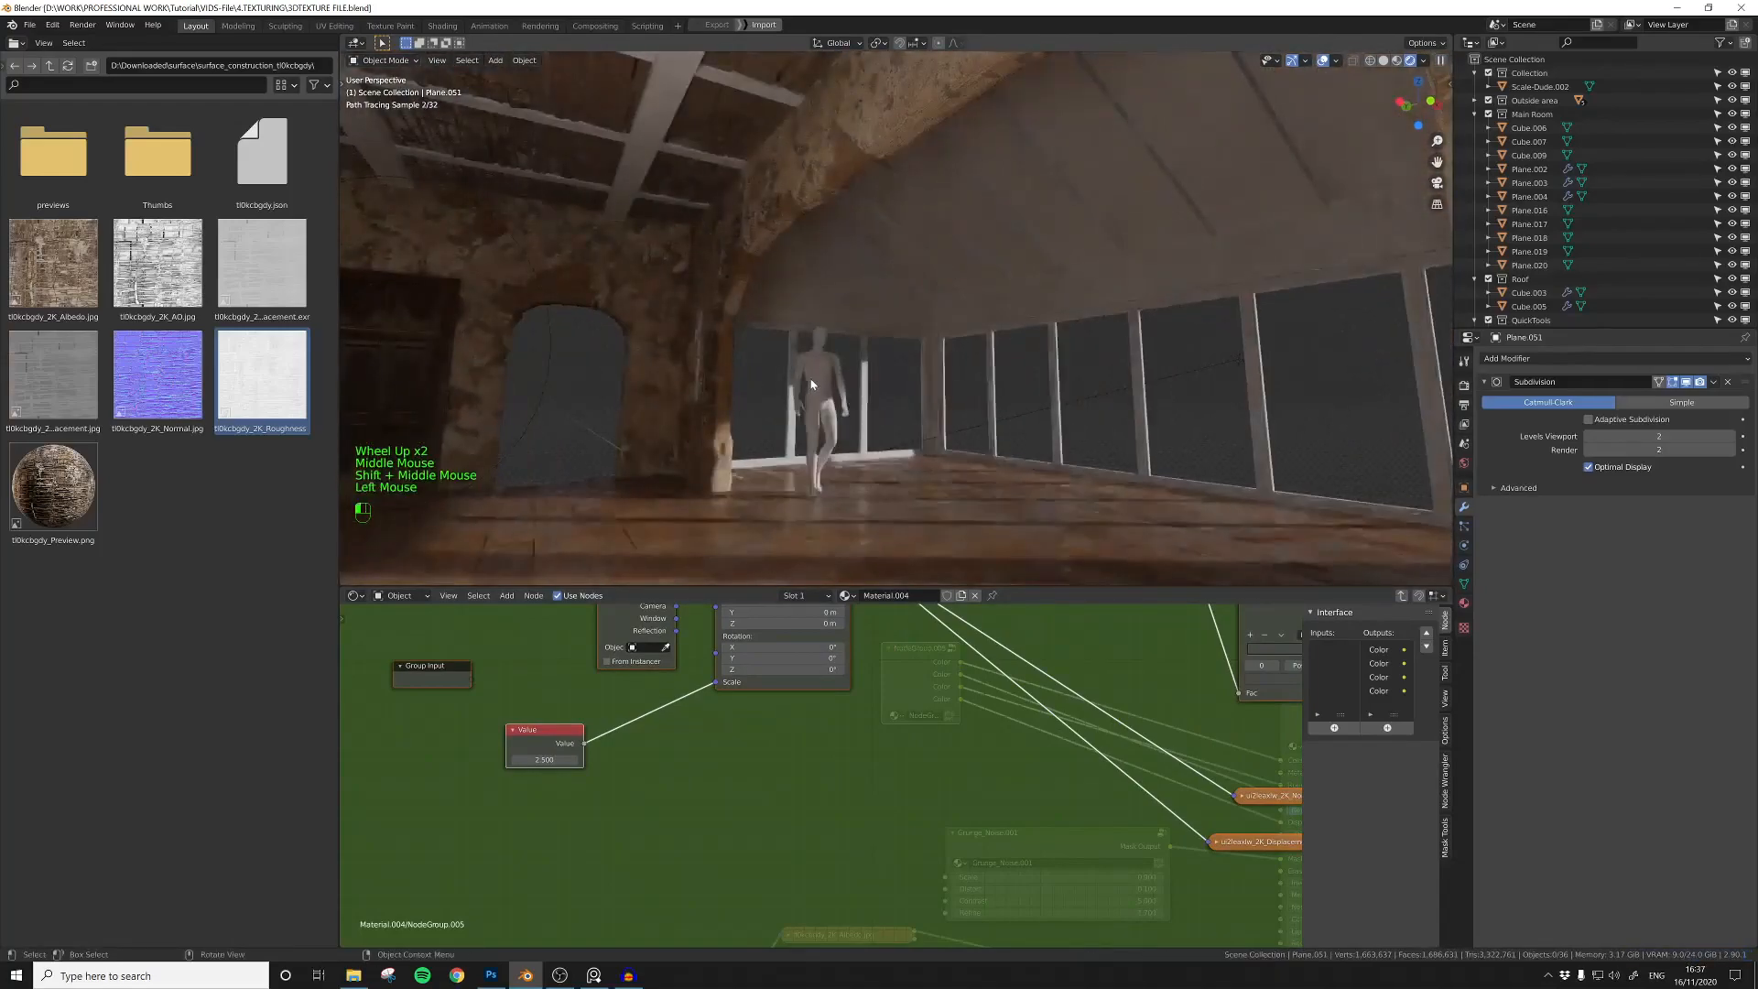
shift+click(926, 398)
shift+click(925, 397)
shift+click(991, 371)
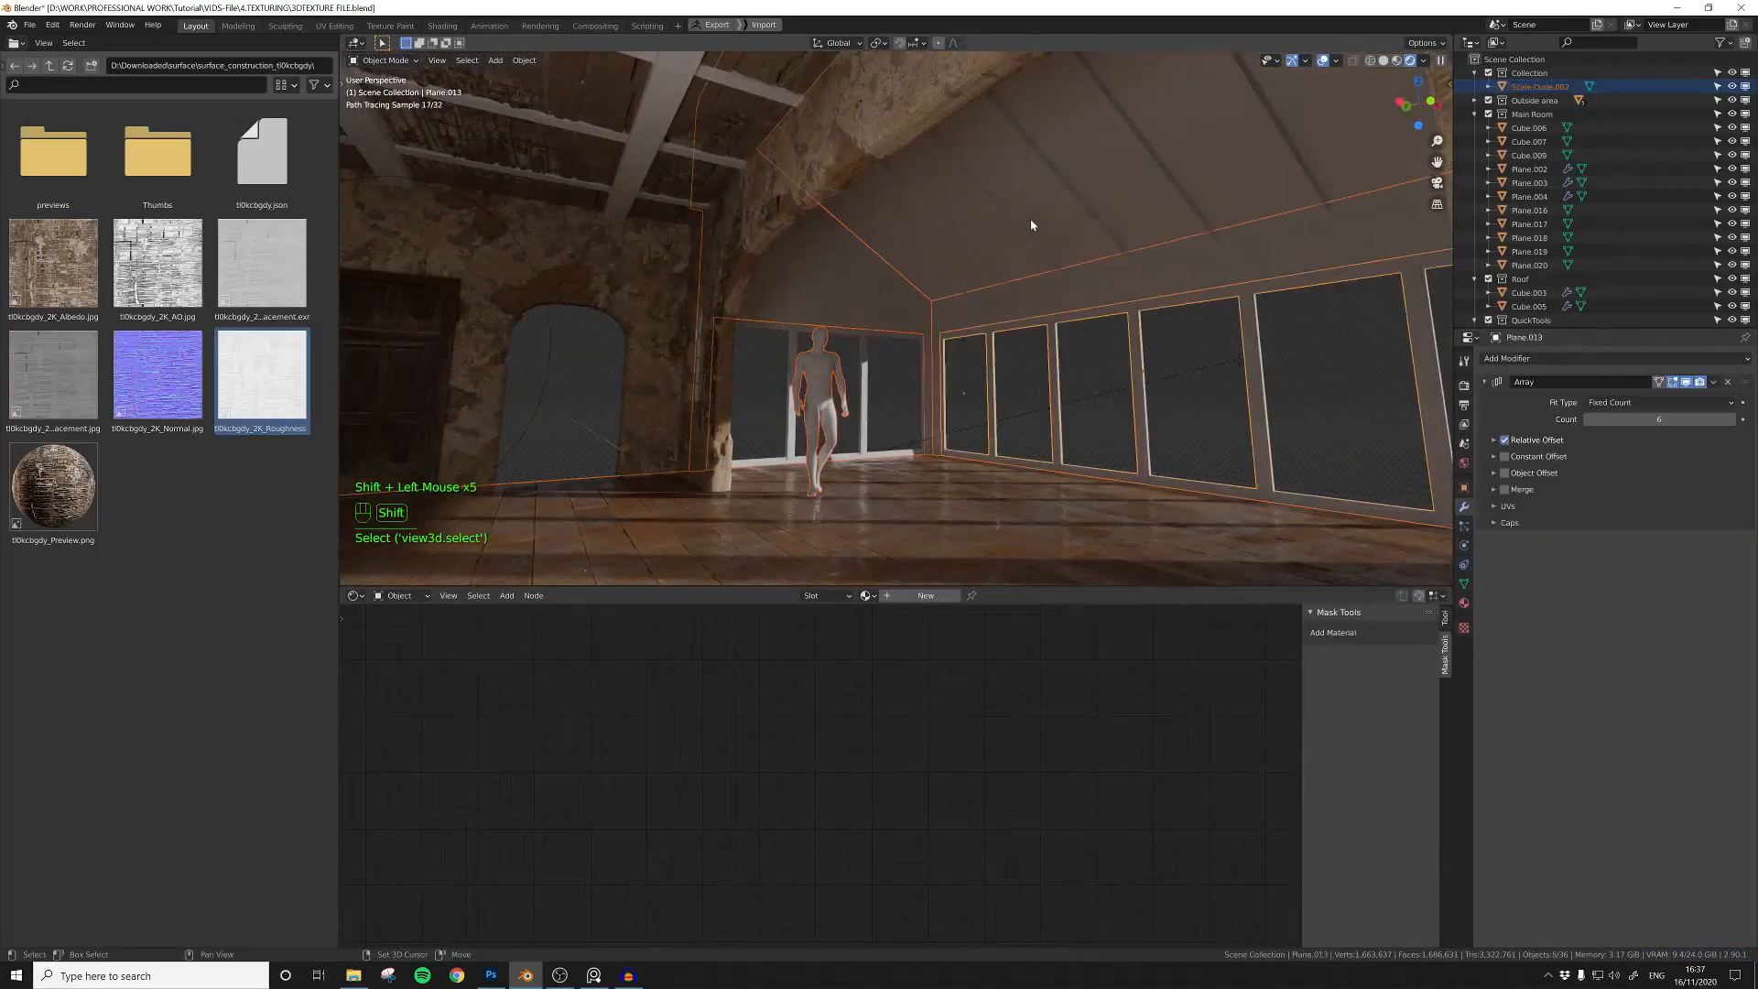
middle_drag(871, 431, 1074, 500)
shift+click(1133, 286)
shift+click(1138, 265)
key(shift+h)
Step: Filter the scene objects by "point" and unhide the point light
middle_drag(886, 371, 824, 397)
scroll(824, 396, down, 5)
click(1606, 44)
text(point)
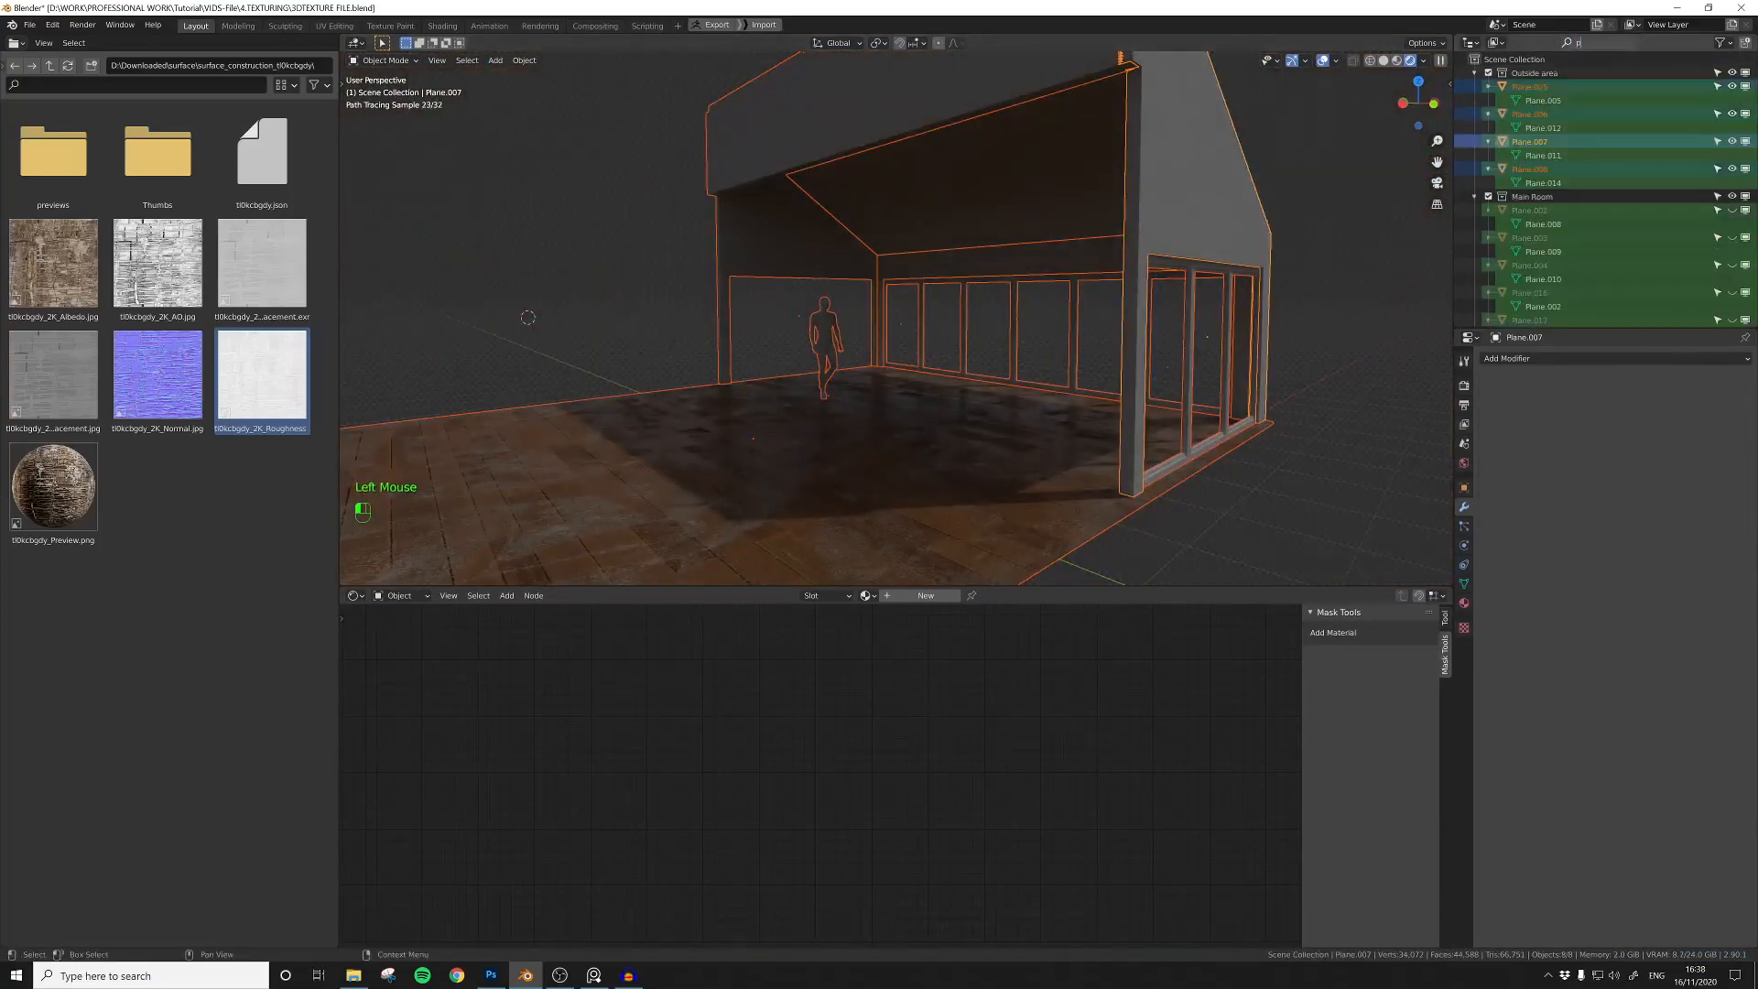
key(Return)
click(1732, 73)
Step: Move the point light into the glazed side room, beneath its sloped ceiling near the window wall
click(904, 322)
key(g)
click(926, 249)
scroll(934, 274, up, 2)
middle_drag(1268, 280, 1021, 366)
key(g)
click(1139, 284)
Step: Select the side room's sloped ceiling plane and create a new material on it
scroll(1078, 316, up, 2)
scroll(1016, 348, up, 1)
click(984, 202)
click(1464, 603)
click(1464, 602)
click(1609, 404)
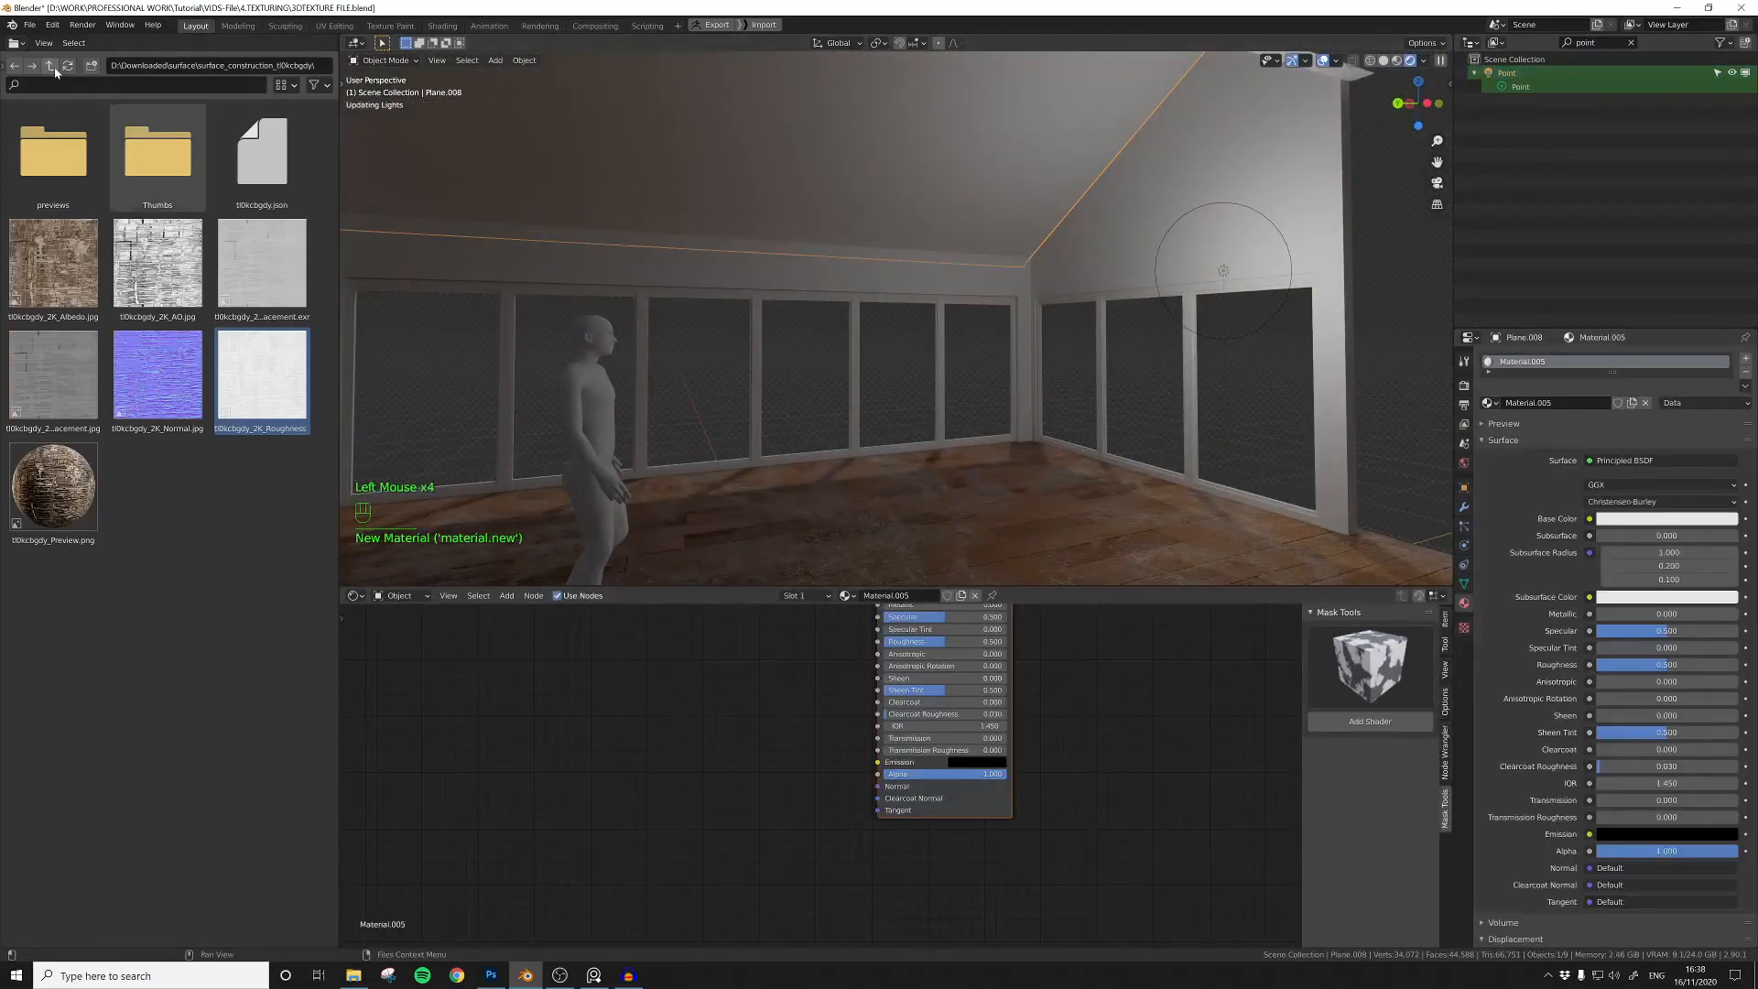
Step: Look through the downloaded surface texture folders and open the concrete_damaged folder
click(50, 66)
double_click(57, 370)
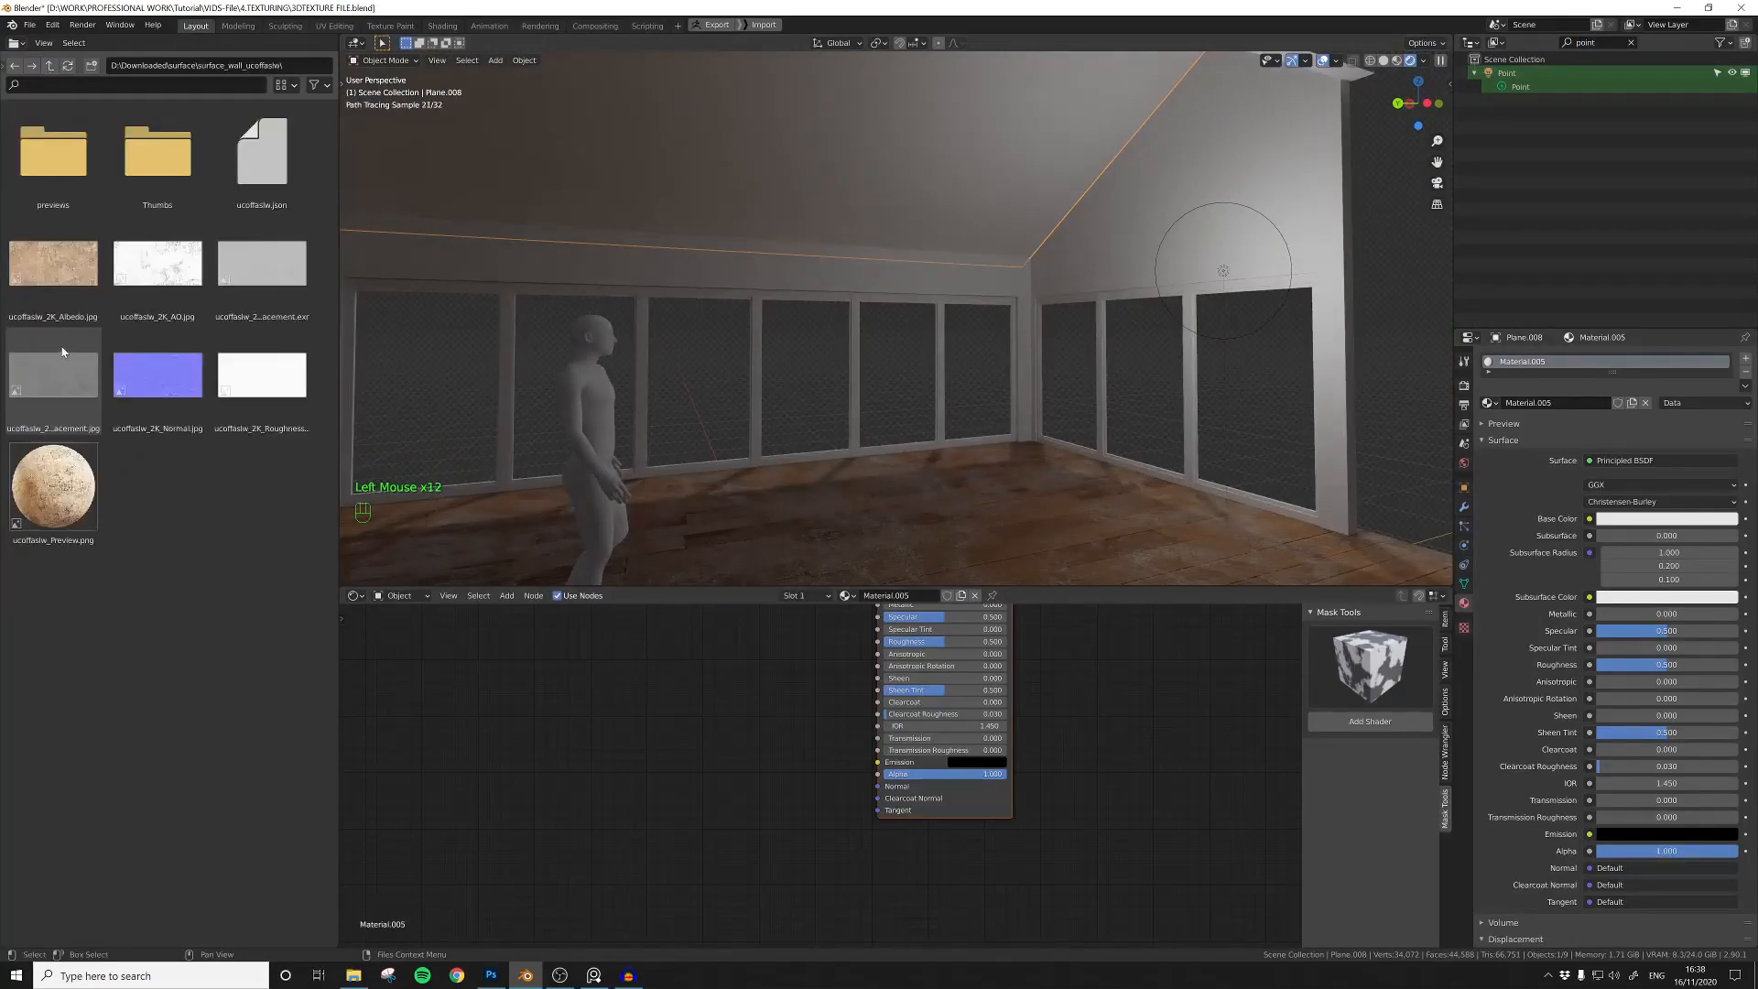
click(47, 71)
double_click(136, 382)
click(593, 975)
right_drag(1405, 318, 1757, 327)
click(50, 67)
double_click(137, 377)
click(50, 66)
click(265, 384)
click(52, 69)
double_click(245, 163)
Step: Add the damaged concrete albedo image to the ceiling material and connect it to the Principled BSDF's Base Color
drag(64, 269, 629, 709)
middle_drag(602, 629, 764, 749)
scroll(764, 747, down, 5)
drag(860, 829, 692, 702)
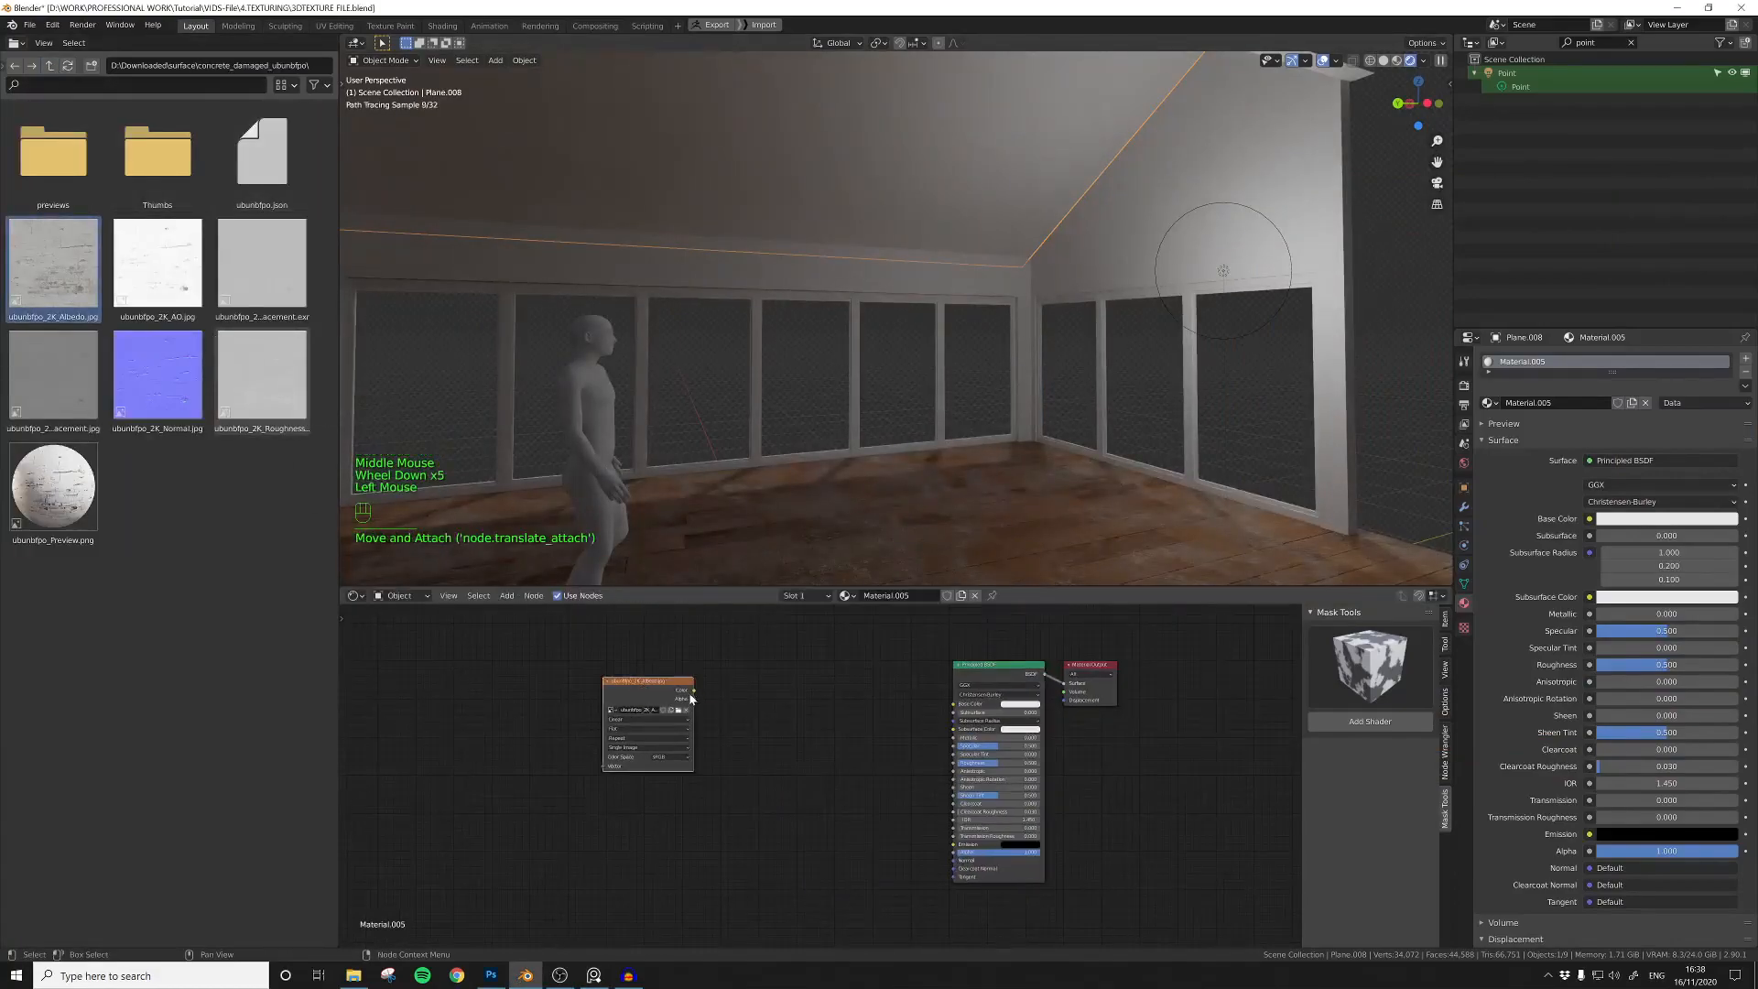
drag(954, 706, 954, 705)
Step: Add Mapping and Texture Coordinate nodes to the concrete albedo and feed the mapping from the Generated coordinates
middle_drag(815, 367, 714, 312)
drag(640, 682, 675, 683)
key(ctrl+t)
middle_drag(659, 705, 869, 697)
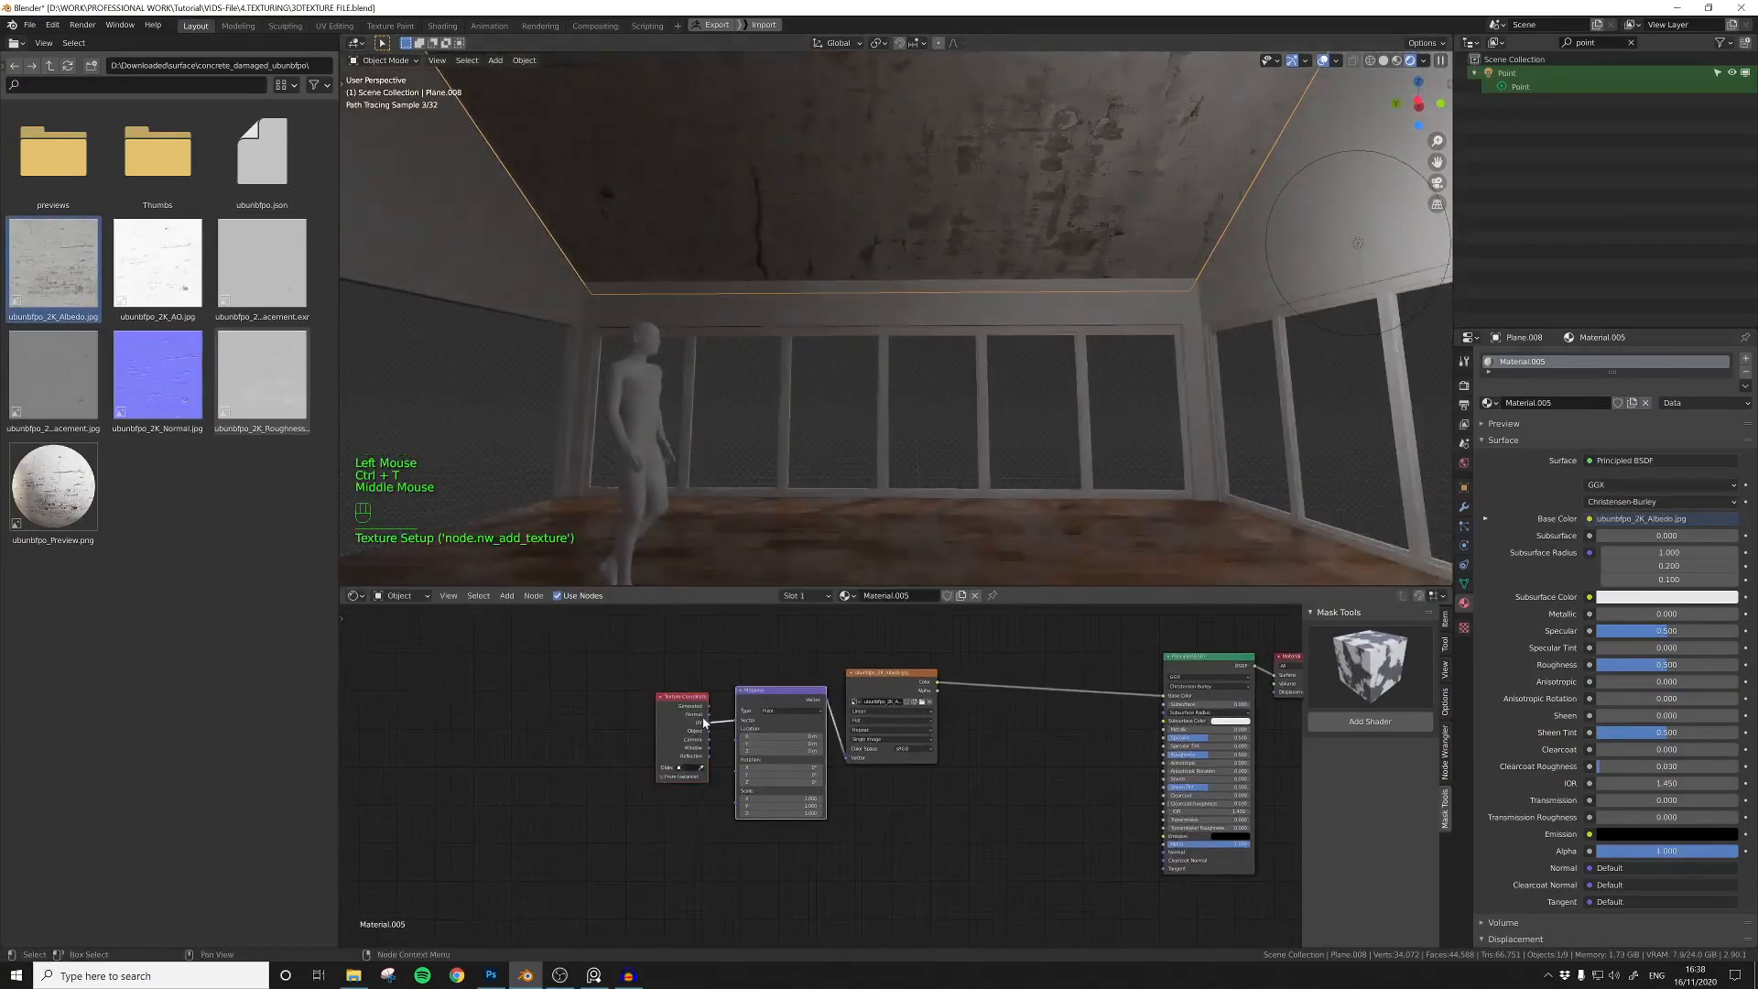
drag(710, 706, 746, 719)
Step: Add a Value node, connect it to the Mapping Scale and set it to 1.4
key(shift+a)
click(683, 718)
text(val)
key(Return)
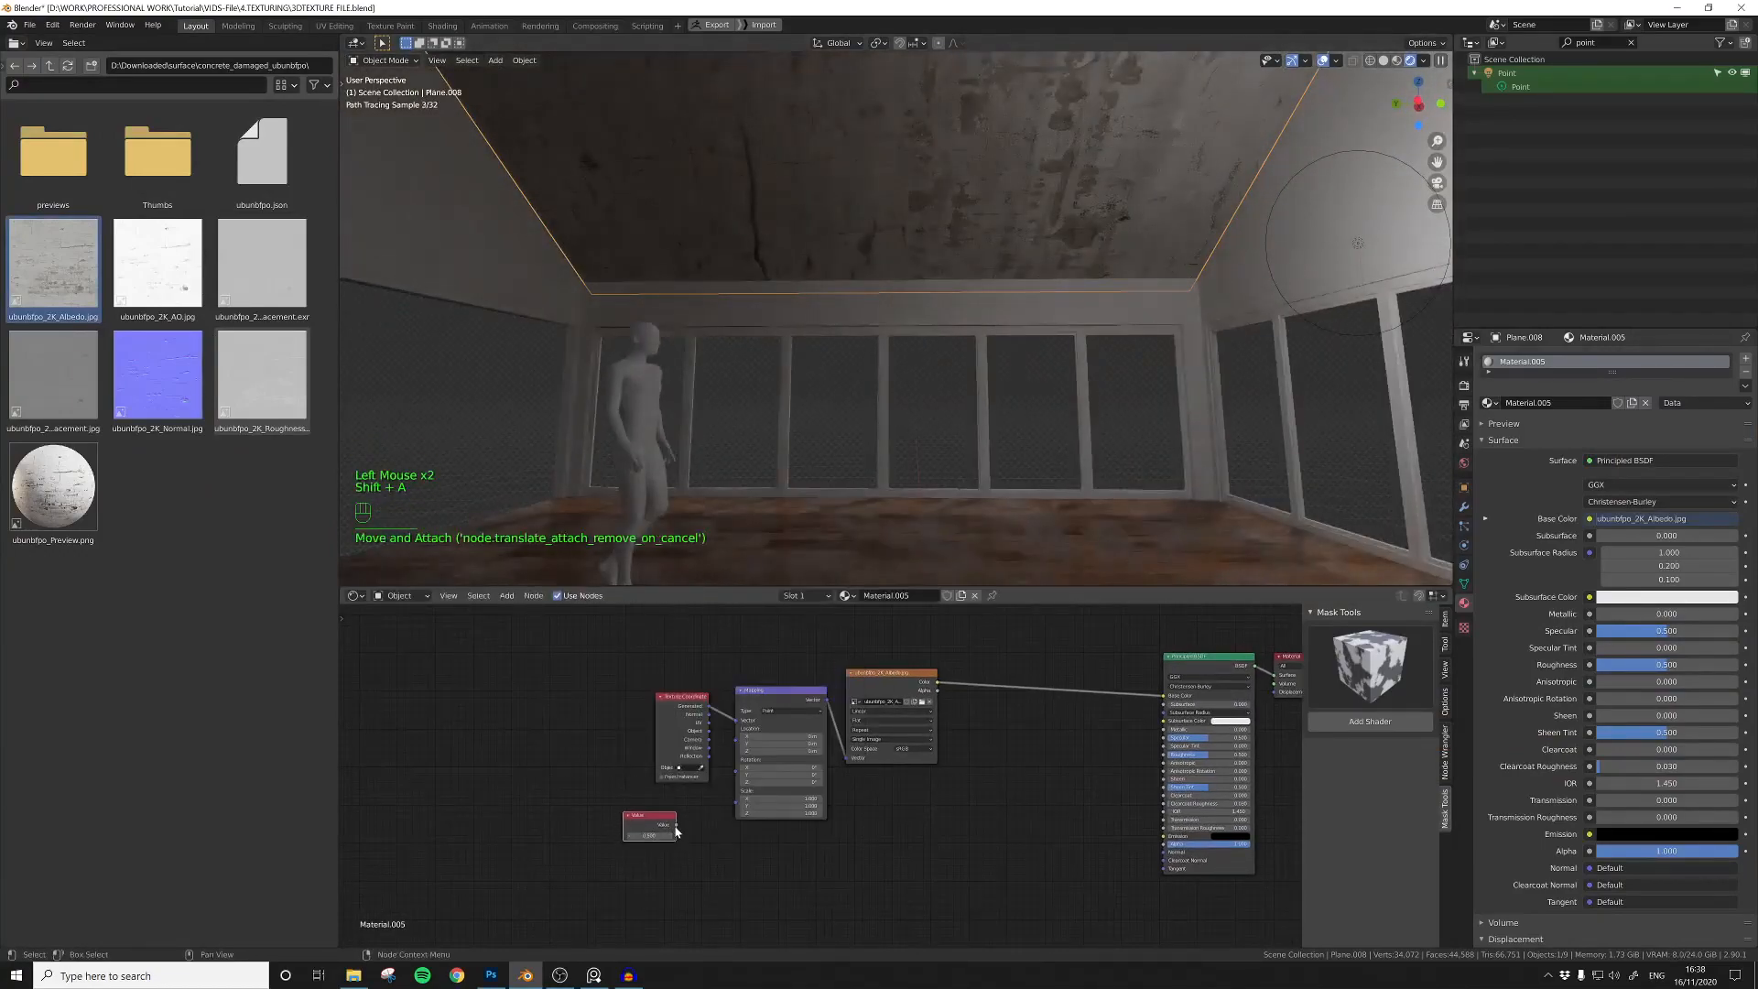
click(673, 827)
drag(677, 825, 736, 791)
click(670, 836)
click(670, 836)
click(670, 836)
click(670, 836)
click(670, 836)
click(670, 836)
click(670, 836)
click(670, 836)
click(670, 836)
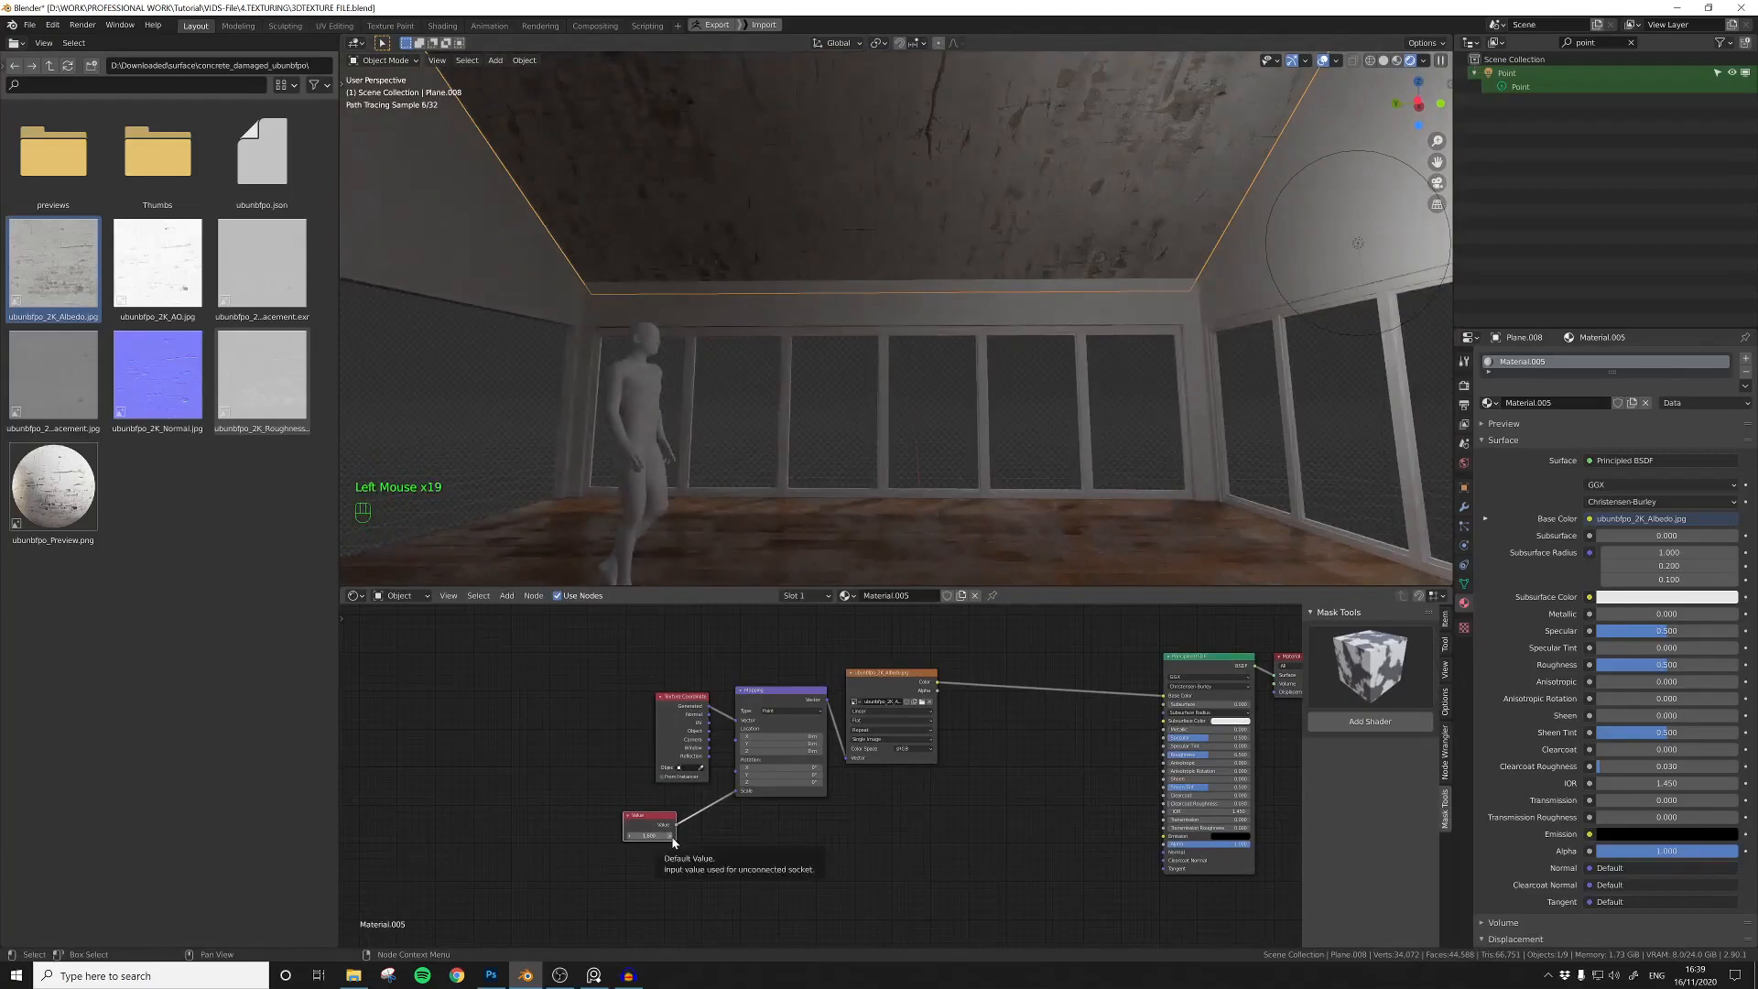
shift+middle_drag(735, 843, 711, 850)
Step: Add the concrete roughness image as Non-Color, connect it to the mapping and Roughness, and set Specular to 0.173
middle_drag(906, 442, 1030, 489)
click(1017, 805)
middle_drag(1018, 806, 812, 801)
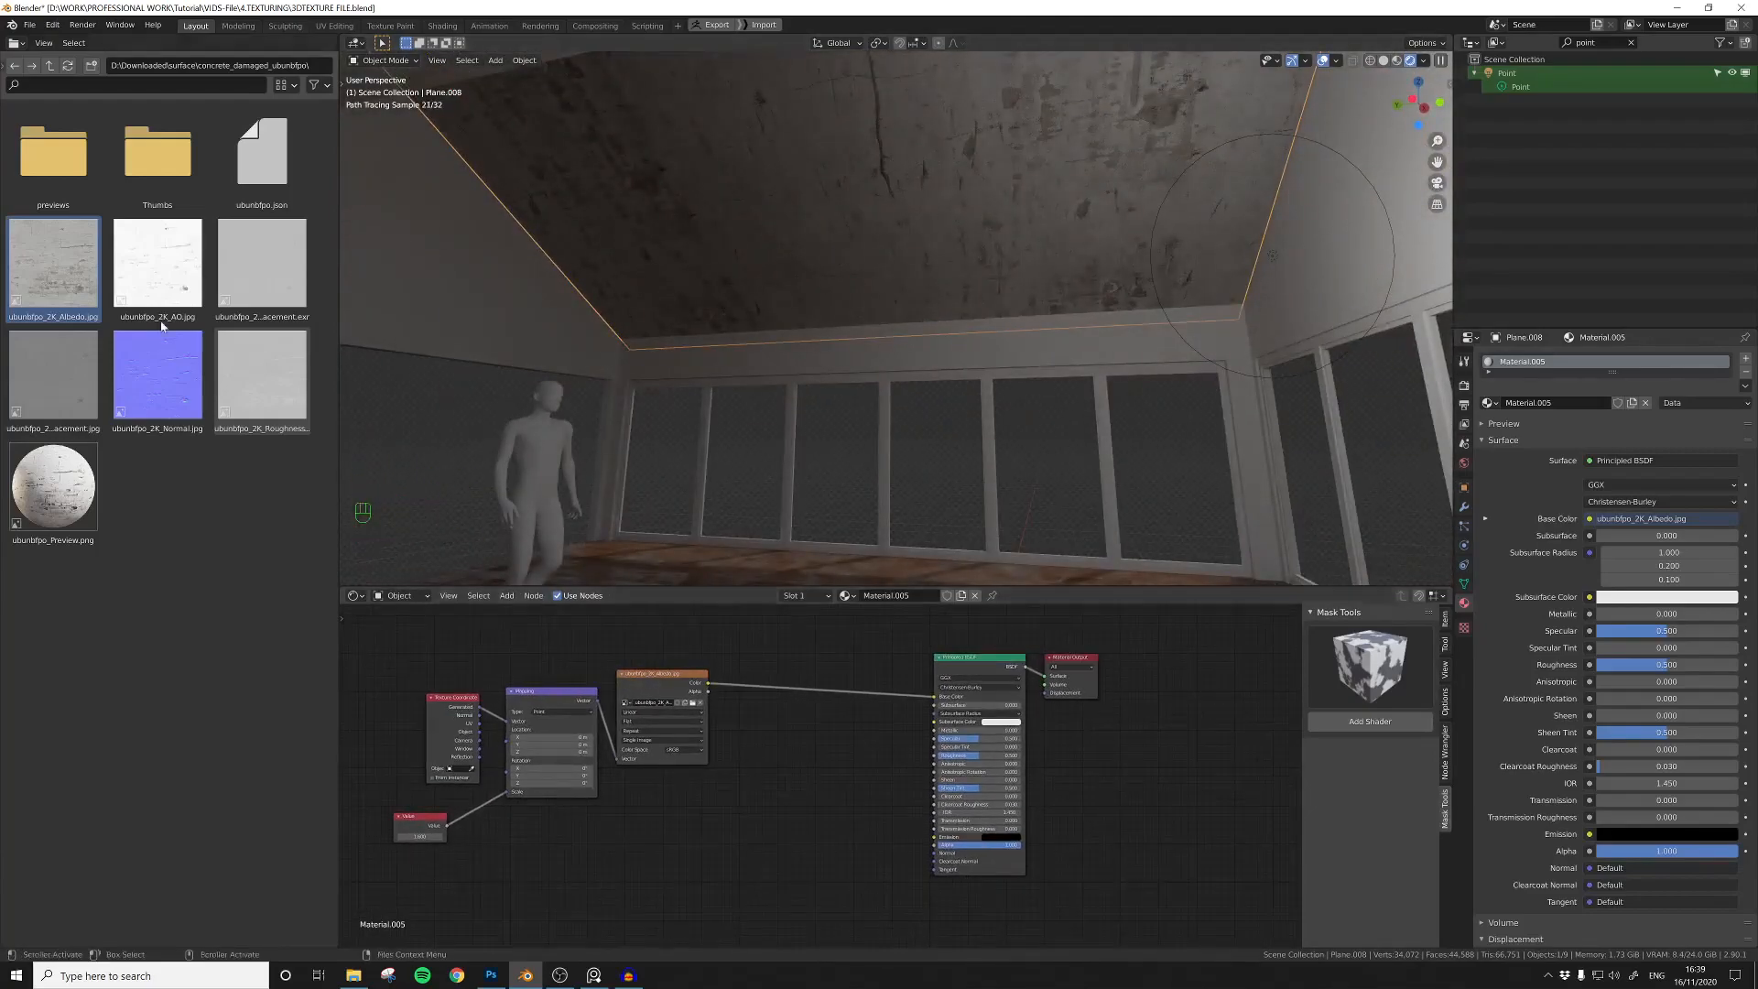
drag(245, 381, 765, 861)
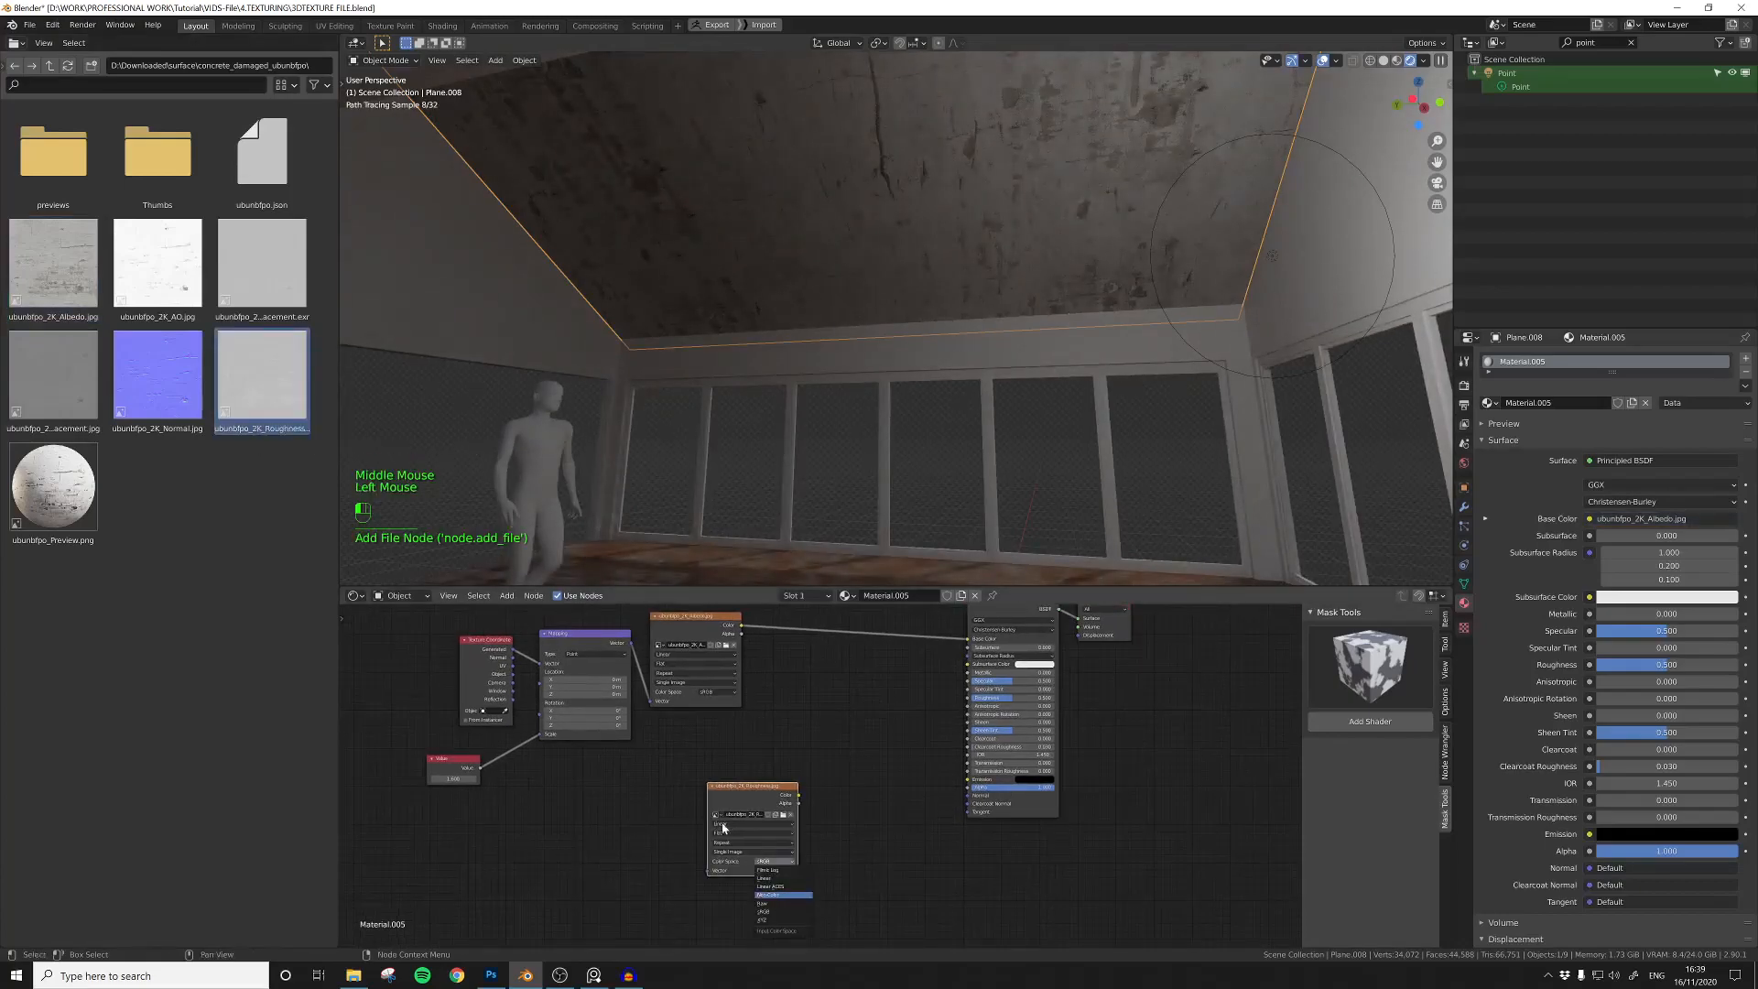
drag(956, 698, 968, 697)
drag(753, 785, 730, 728)
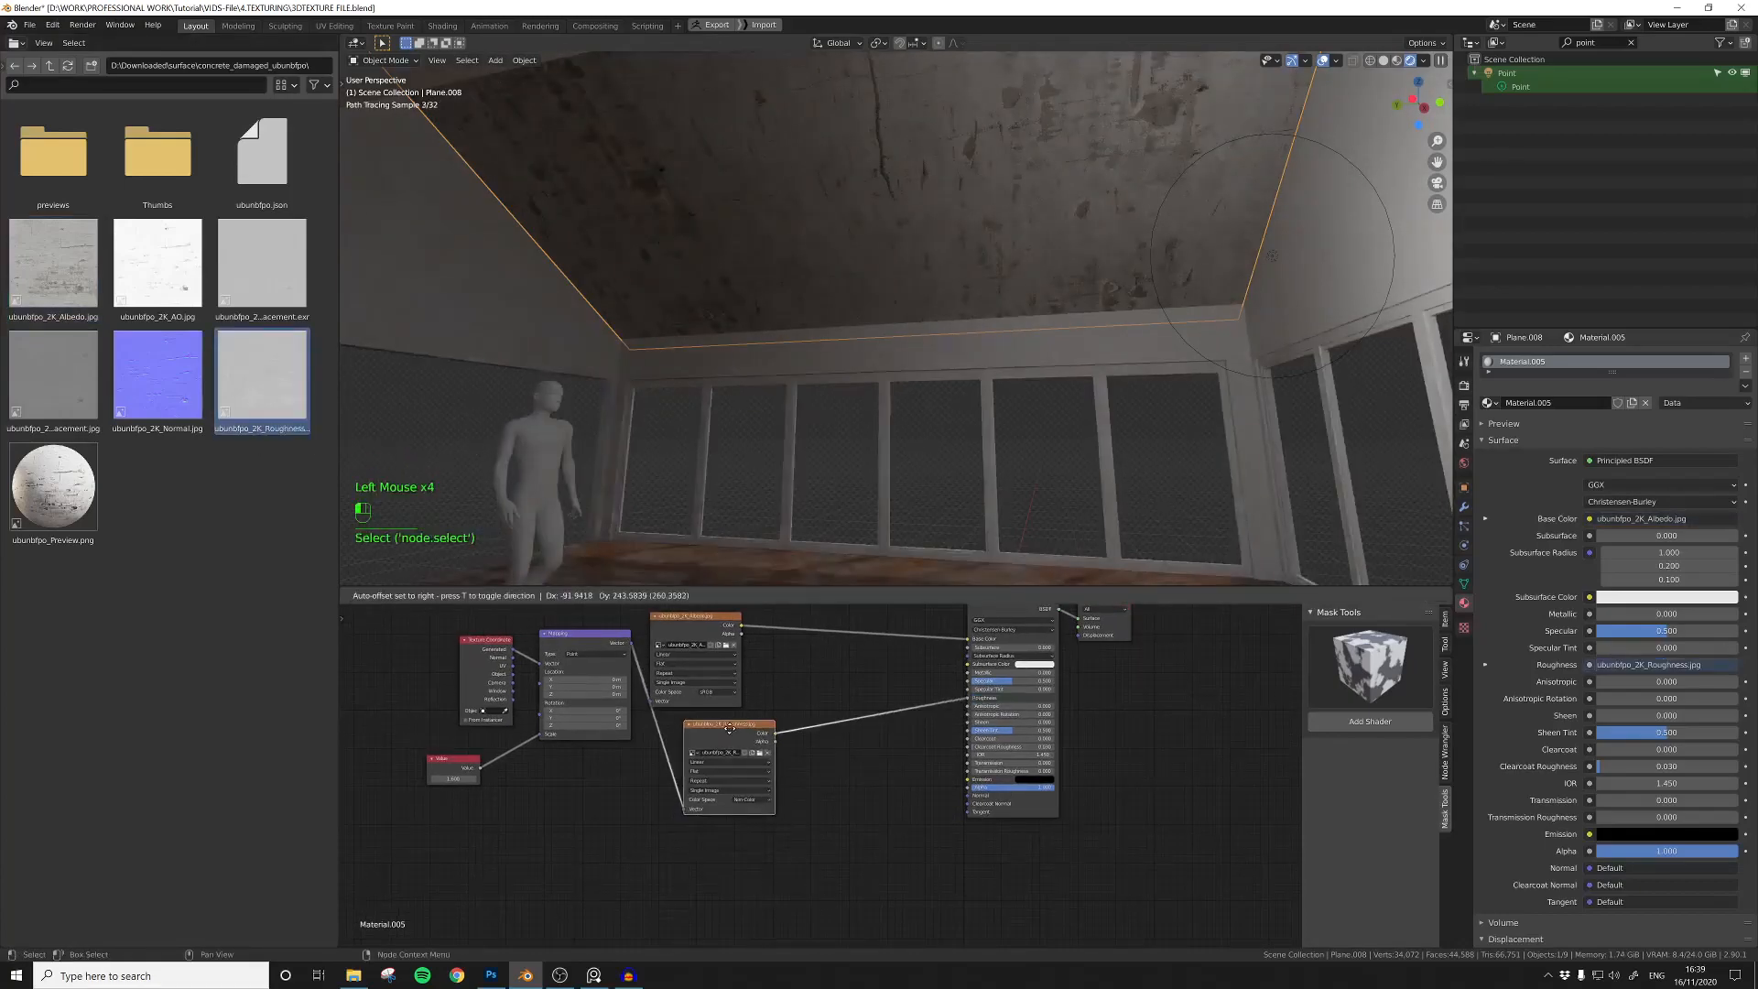
drag(977, 682, 986, 681)
Step: Insert a ColorRamp between the concrete roughness image and the Principled BSDF's Roughness and adjust its dark stop
click(823, 678)
text(col)
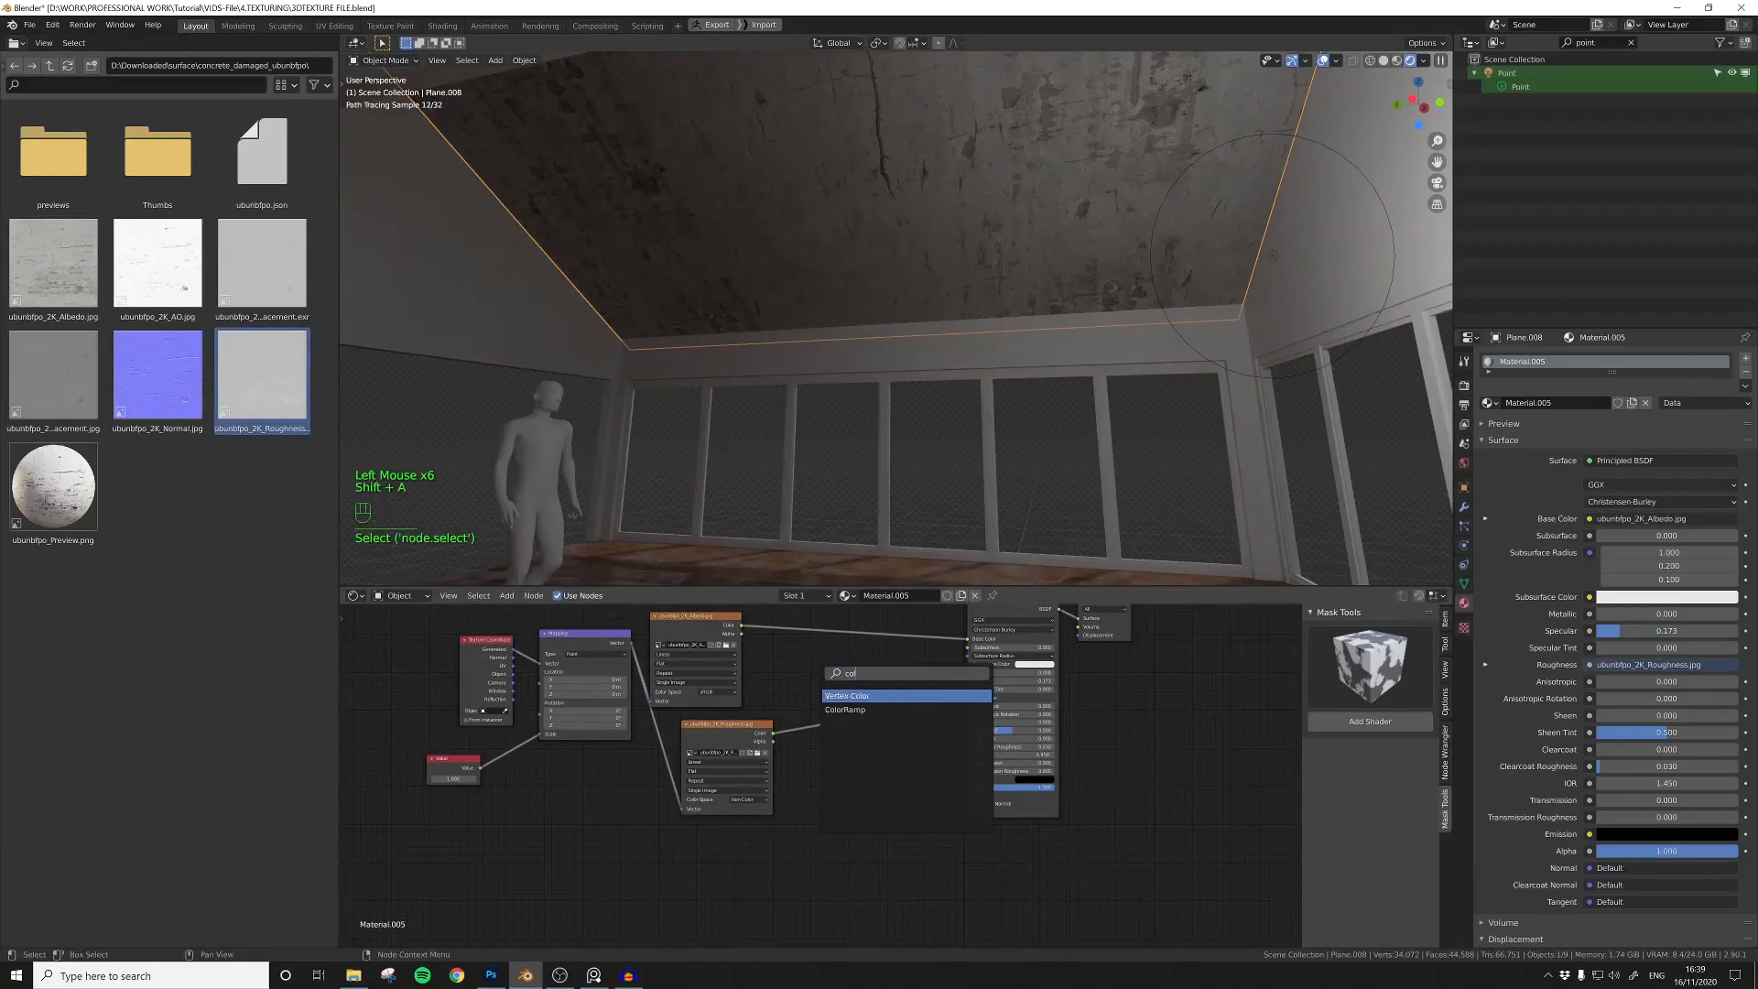
click(845, 710)
click(826, 696)
ctrl+shift+click(824, 693)
drag(814, 723, 871, 726)
click(868, 726)
middle_drag(867, 726, 807, 784)
ctrl+shift+click(952, 769)
click(827, 766)
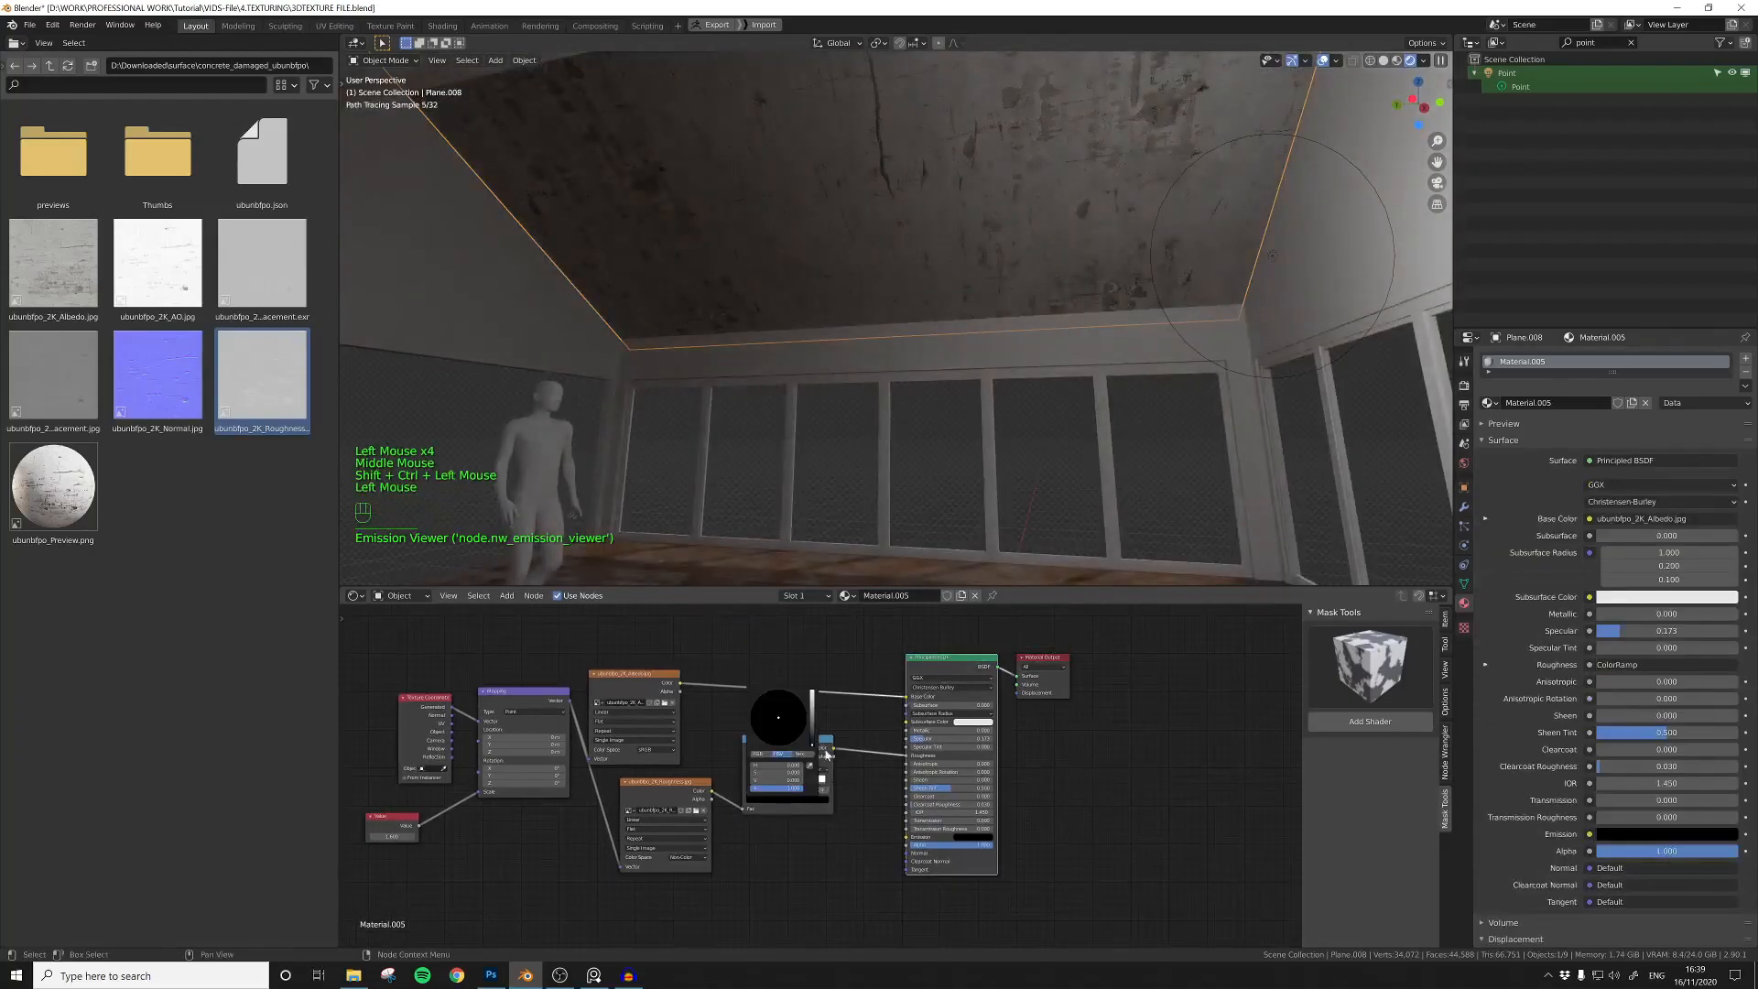
Step: Move the point light along the sloped ceiling to bring out its surface reflections
click(1271, 256)
middle_drag(1268, 255, 1023, 275)
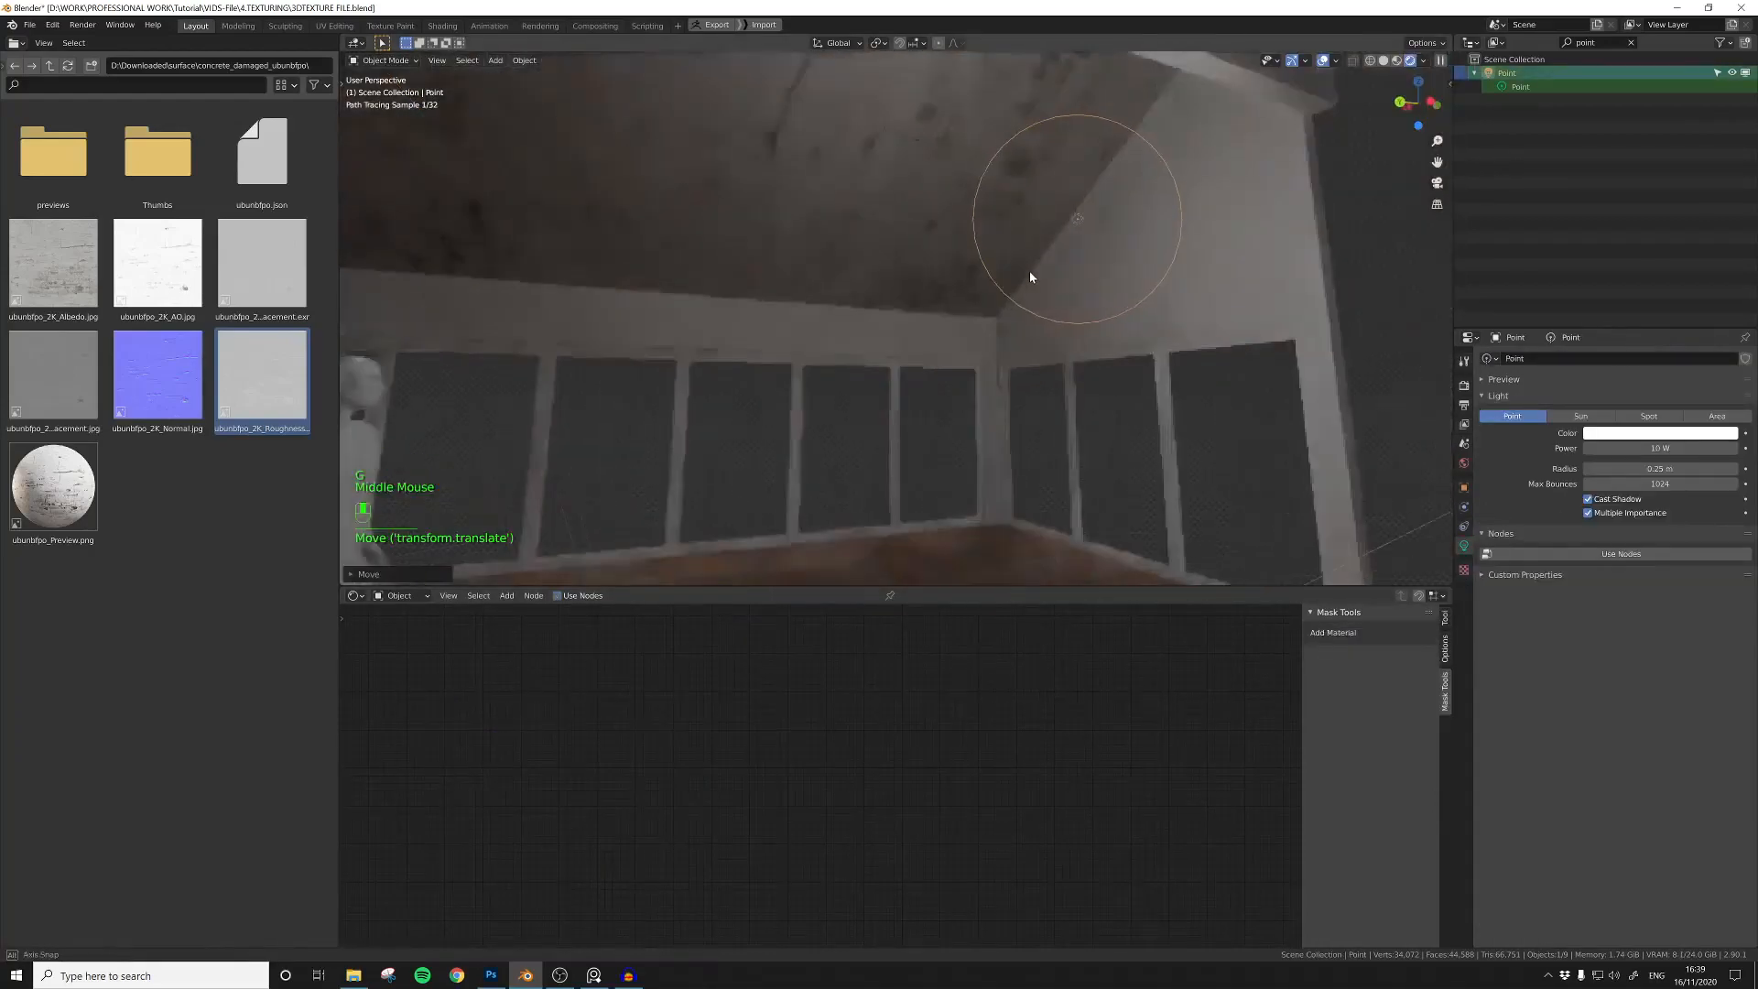
key(g)
click(568, 247)
middle_drag(549, 257, 581, 294)
scroll(965, 287, up, 4)
middle_drag(965, 287, 861, 375)
shift+middle_drag(860, 375, 834, 483)
Step: Add the concrete normal image to the sloped ceiling's material and set its color space to Non-Color
click(1025, 243)
scroll(810, 776, up, 4)
mouse_move(1053, 403)
middle_down()
mouse_move(1079, 376)
mouse_move(1015, 380)
mouse_move(1039, 381)
middle_up()
scroll(1015, 380, down, 5)
middle_drag(731, 912, 927, 831)
click(168, 369)
drag(169, 369, 895, 916)
middle_drag(935, 804, 892, 692)
click(936, 881)
Step: Route the concrete normal image through a Normal Map node into the Principled BSDF's Normal input
key(shift+a)
drag(953, 778, 820, 784)
click(950, 710)
text(nor)
click(970, 749)
click(908, 742)
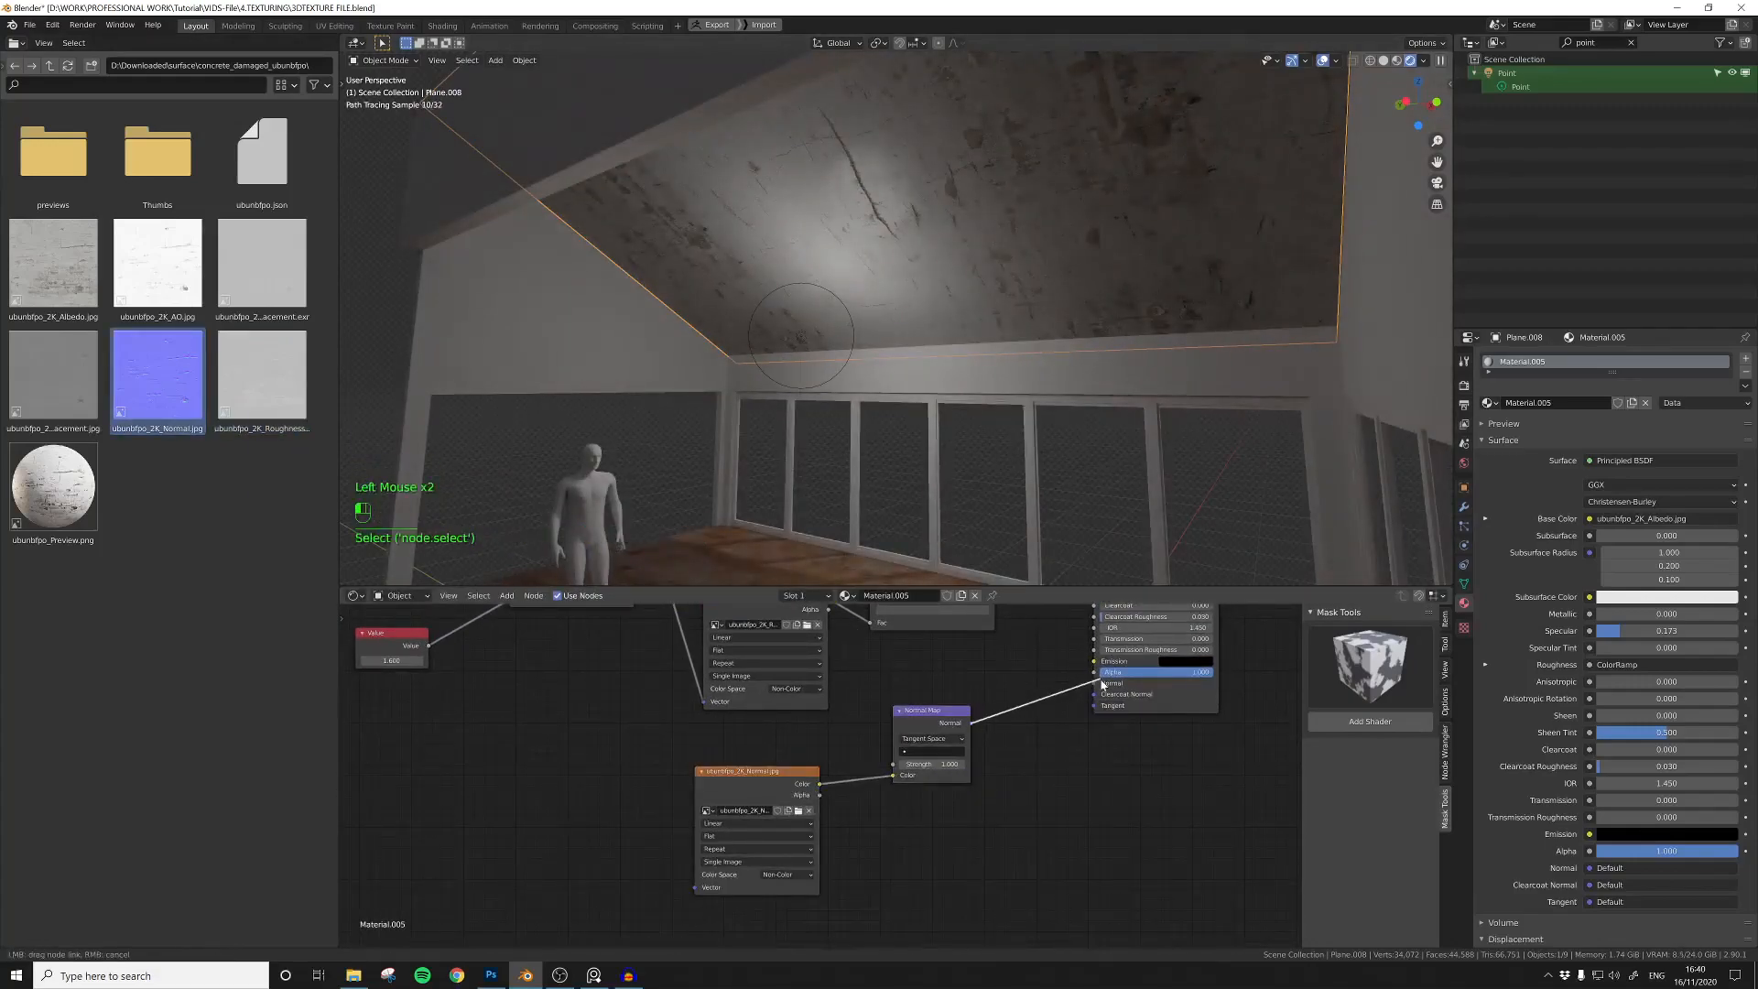
drag(1101, 683, 1097, 683)
Step: Connect the Mapping node's vector output to the concrete normal image
scroll(813, 781, down, 5)
middle_drag(814, 781, 888, 814)
scroll(887, 814, down, 4)
drag(802, 789, 676, 738)
click(795, 795)
scroll(820, 806, up, 4)
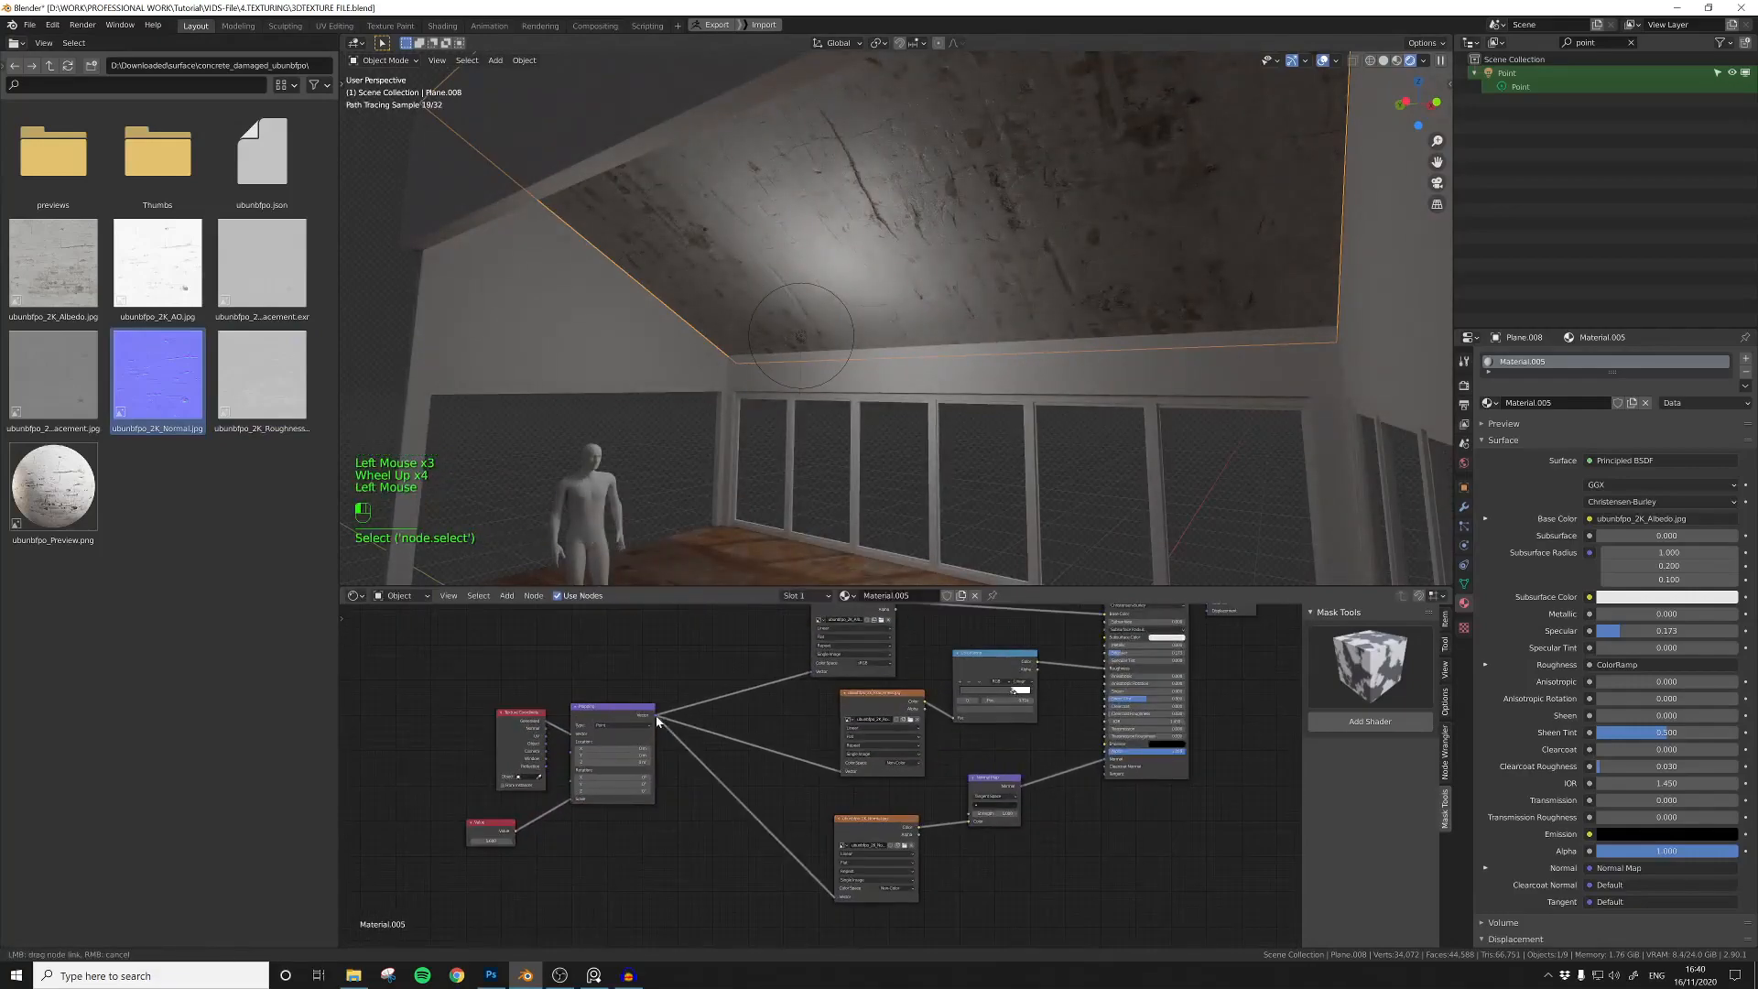
Step: Select the gable end wall with the large opening and create a new material on it
click(967, 454)
scroll(943, 404, down, 1)
middle_drag(943, 404, 906, 401)
shift+middle_drag(906, 401, 861, 399)
mouse_move(860, 399)
middle_down()
mouse_move(815, 396)
mouse_move(827, 388)
middle_up()
click(848, 385)
click(1571, 403)
middle_drag(993, 612, 877, 703)
click(871, 698)
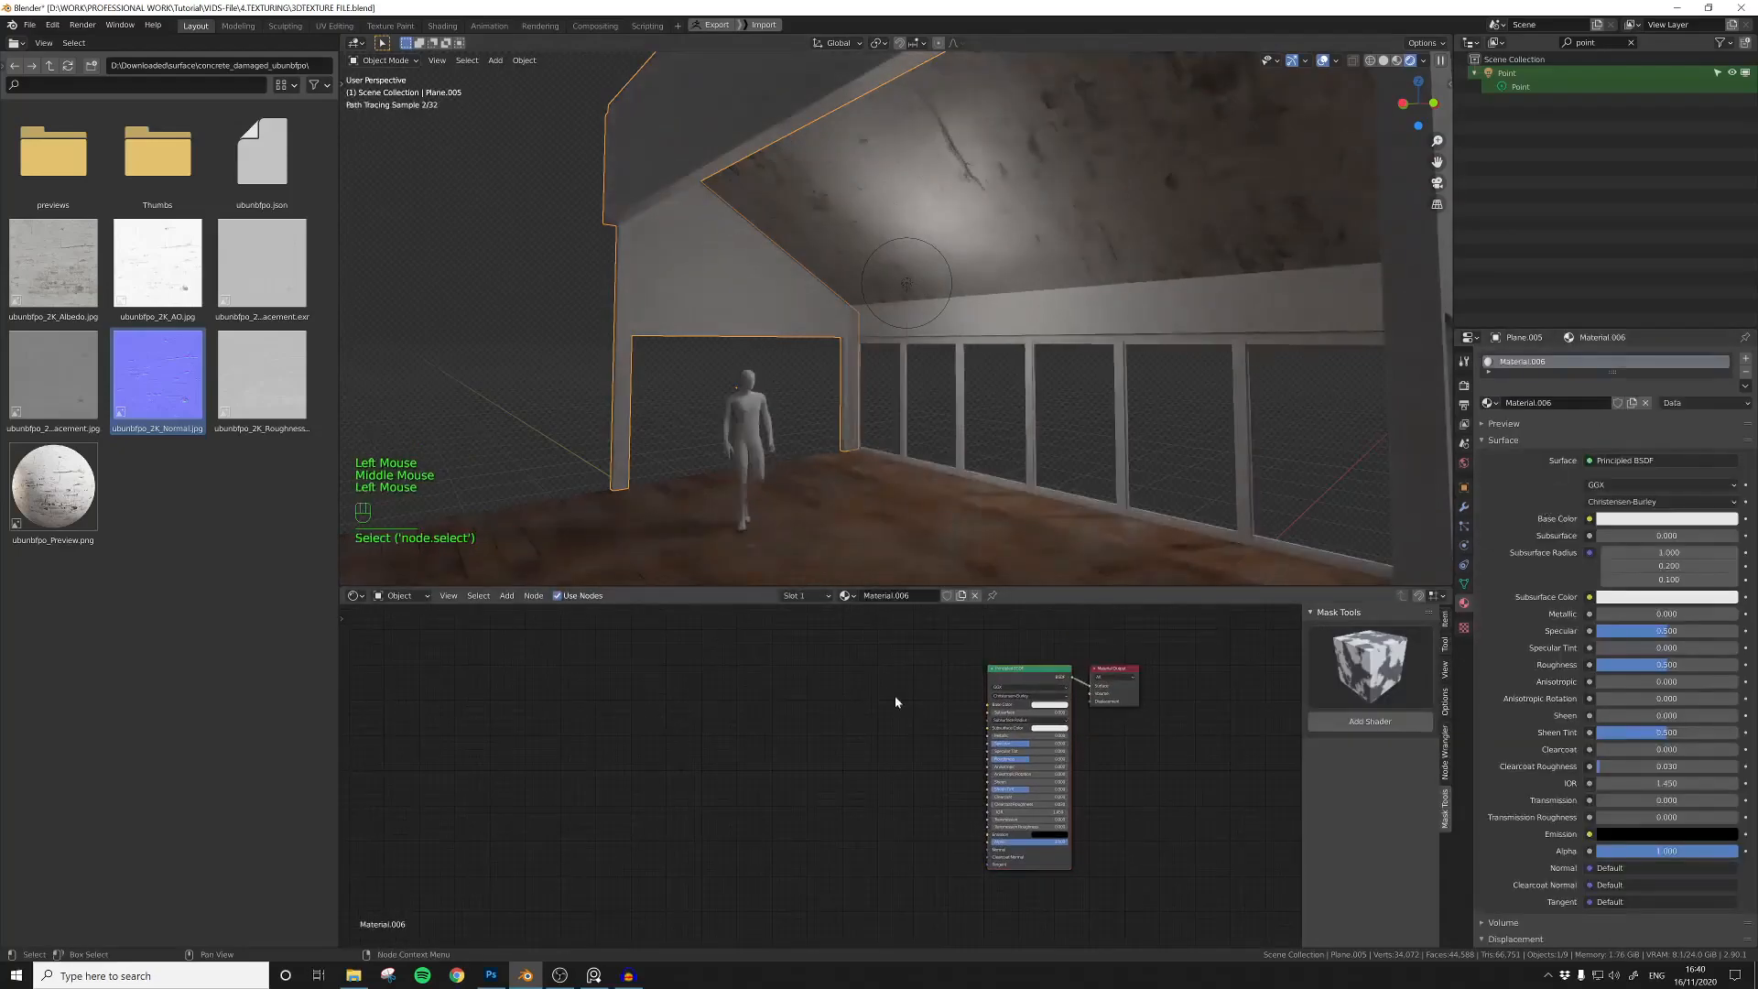
Step: Open the wood planks folder with the dark brown vertical boards and select its albedo image
click(49, 65)
click(53, 485)
double_click(53, 486)
click(49, 65)
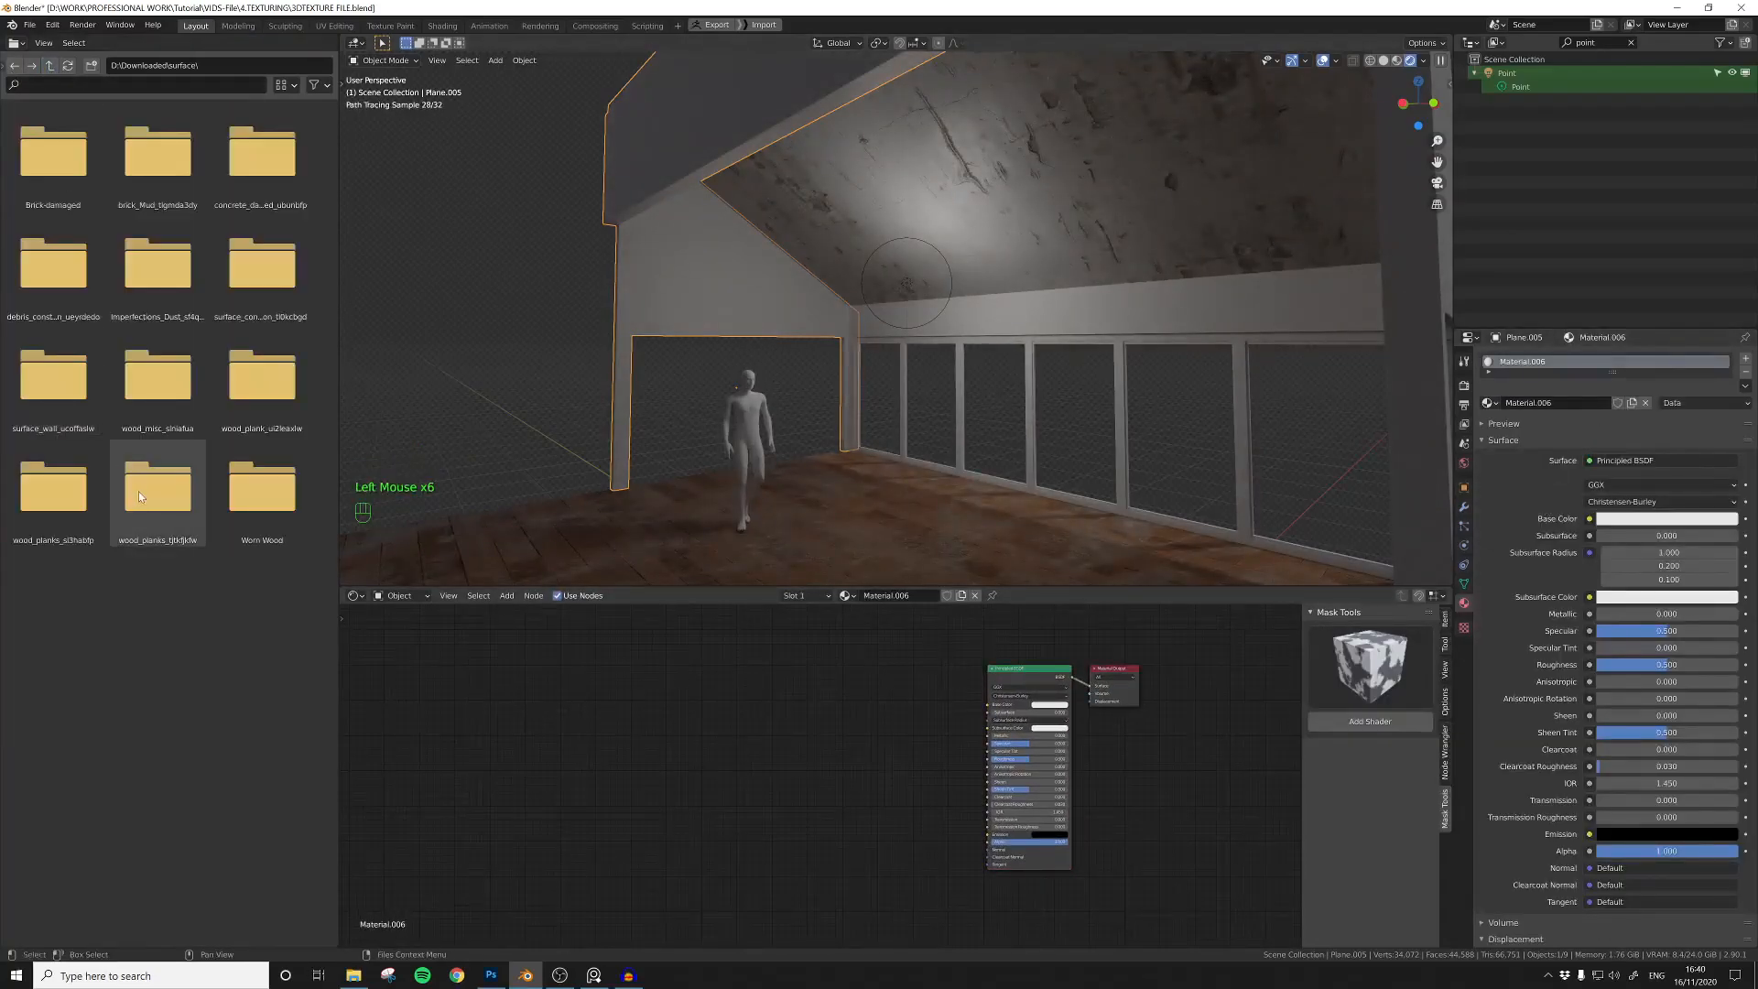
click(137, 496)
double_click(137, 496)
click(63, 283)
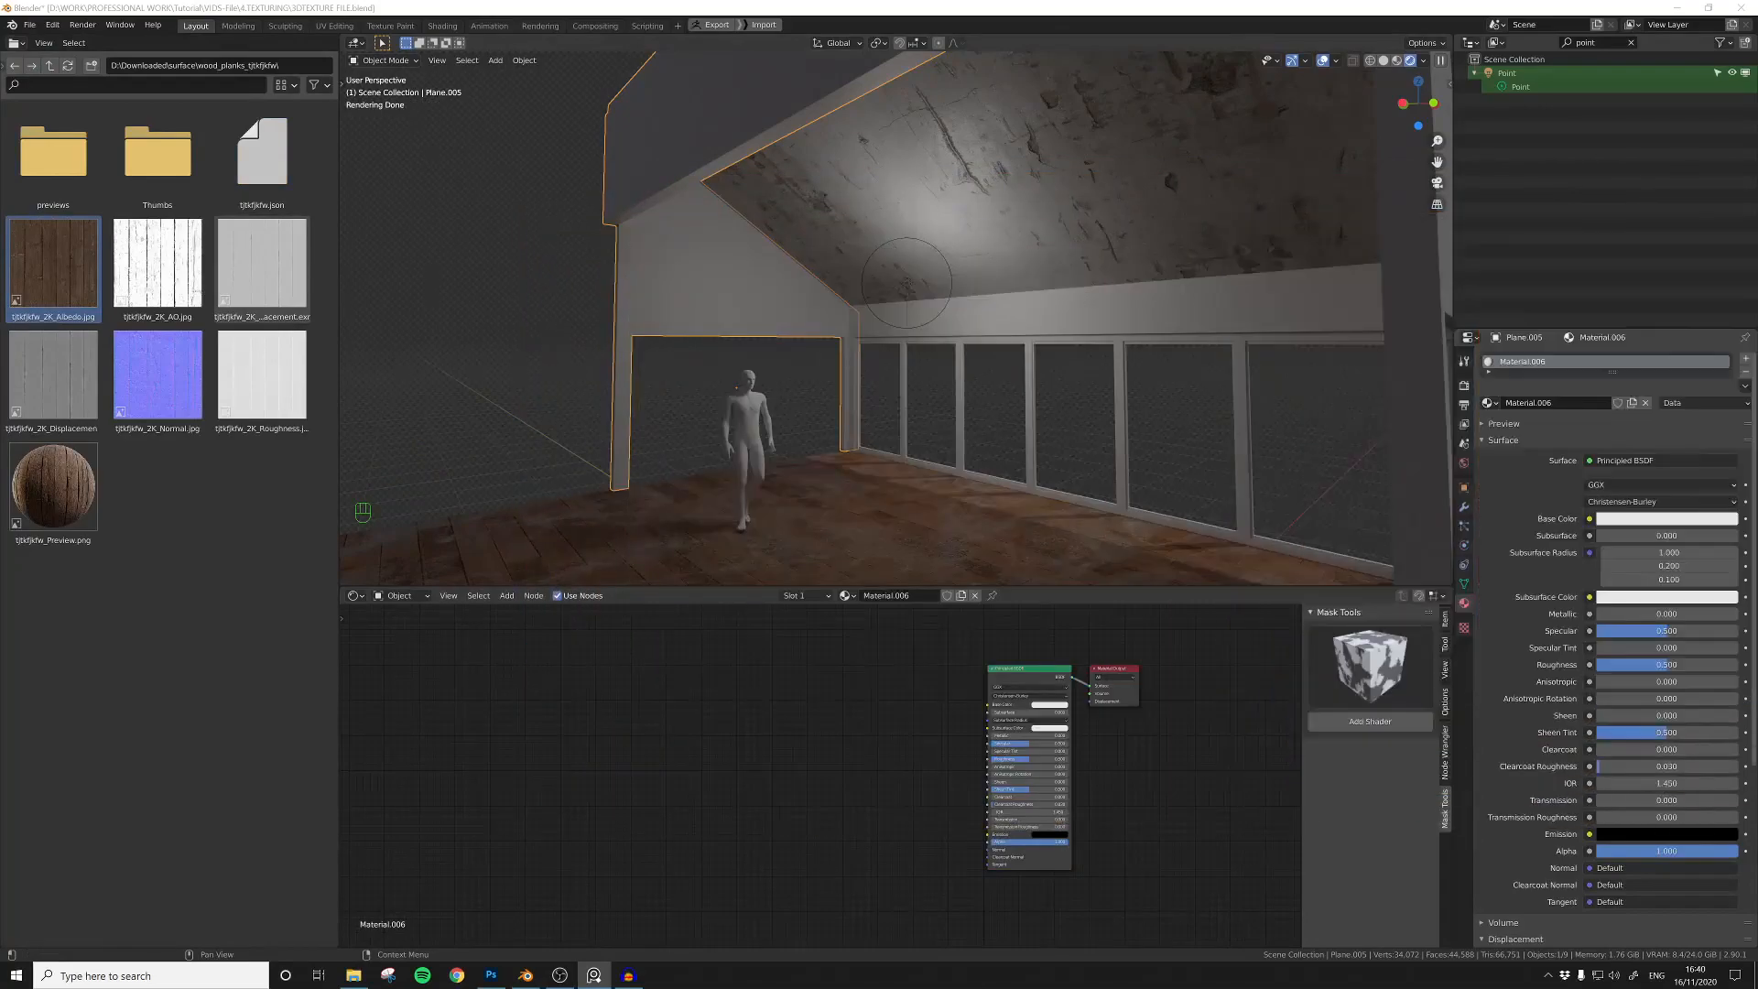
Step: Connect the wood plank albedo image to the gable wall material's Base Color and switch its projection to Box
drag(53, 266, 797, 733)
scroll(862, 732, up, 2)
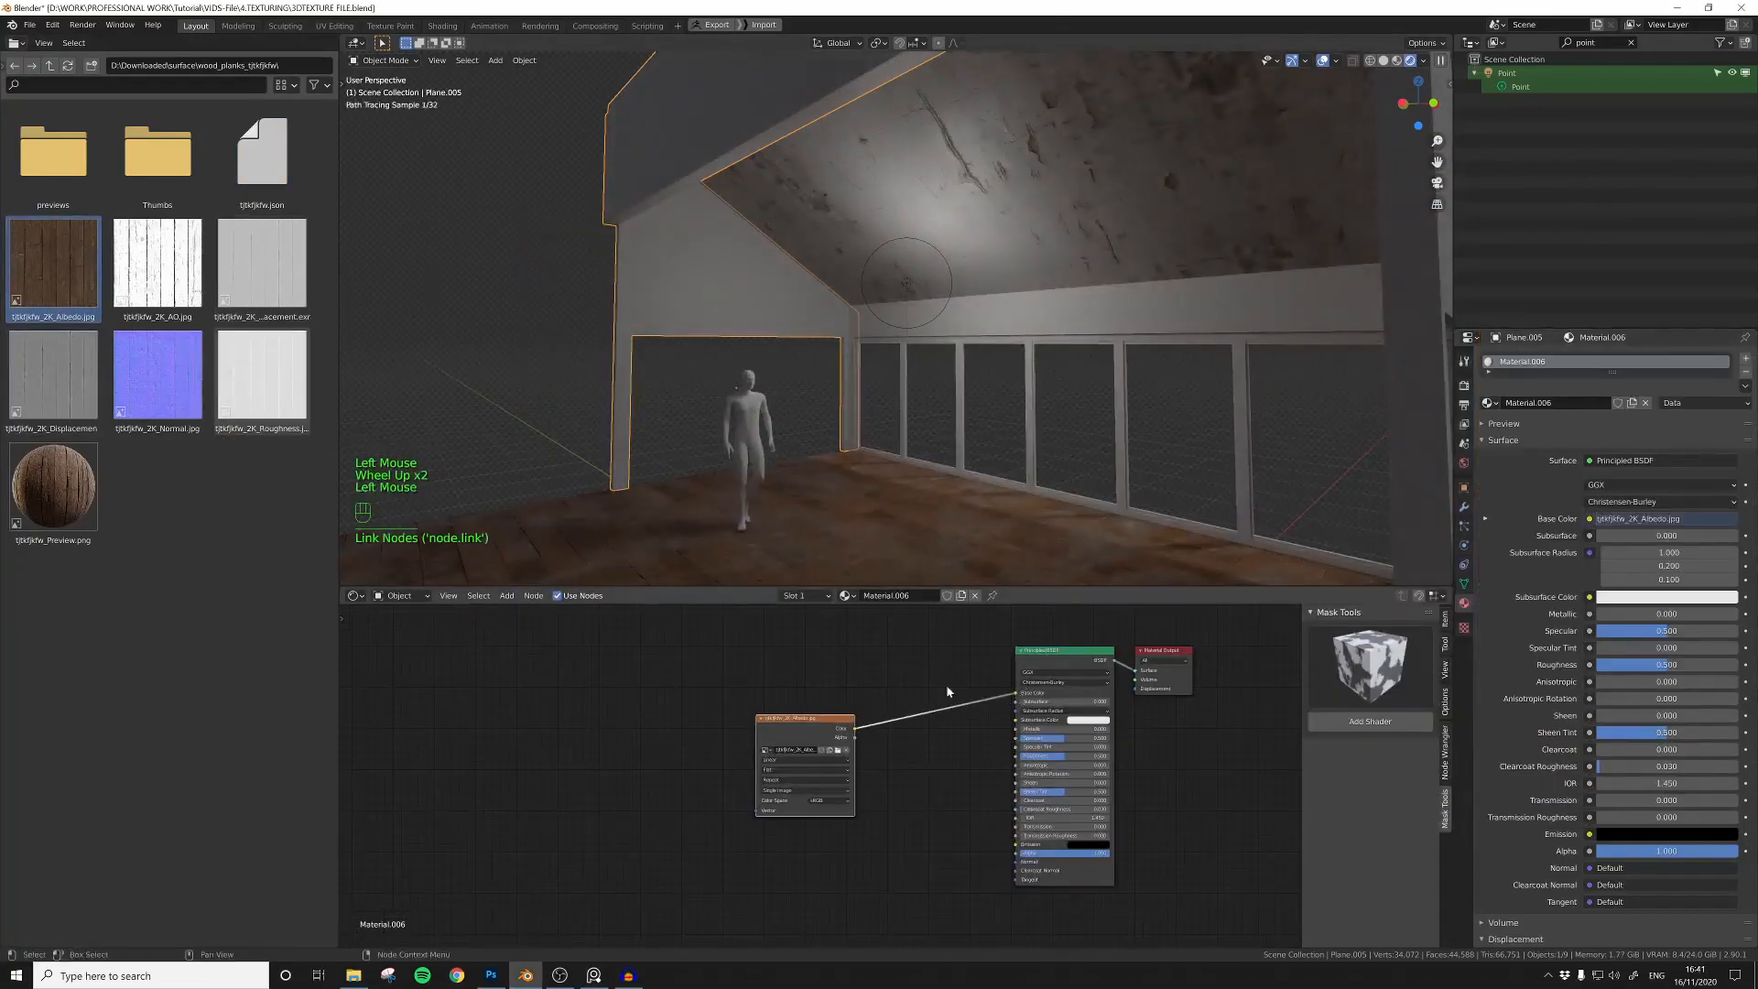
drag(1007, 697, 1017, 693)
drag(797, 719, 713, 675)
click(723, 726)
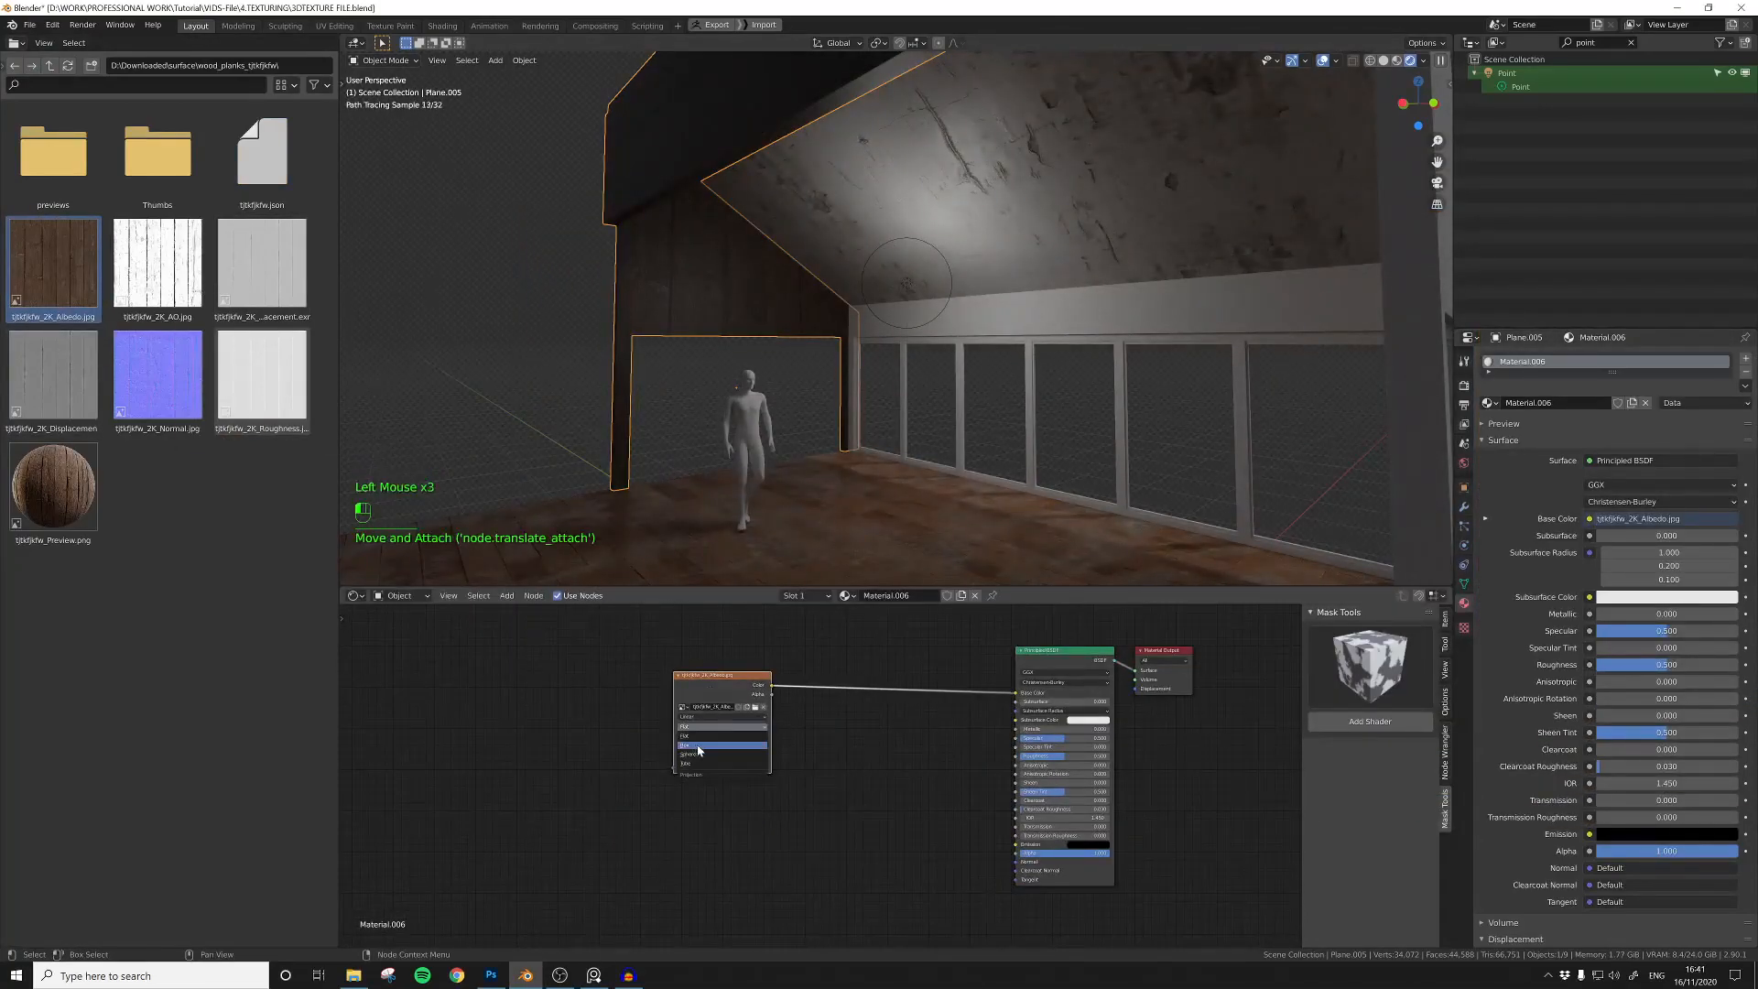
click(682, 682)
Step: Add Mapping and Generated texture coordinates to the plank albedo and rotate the mapping 90° on Y
key(ctrl+t)
scroll(701, 823, up, 3)
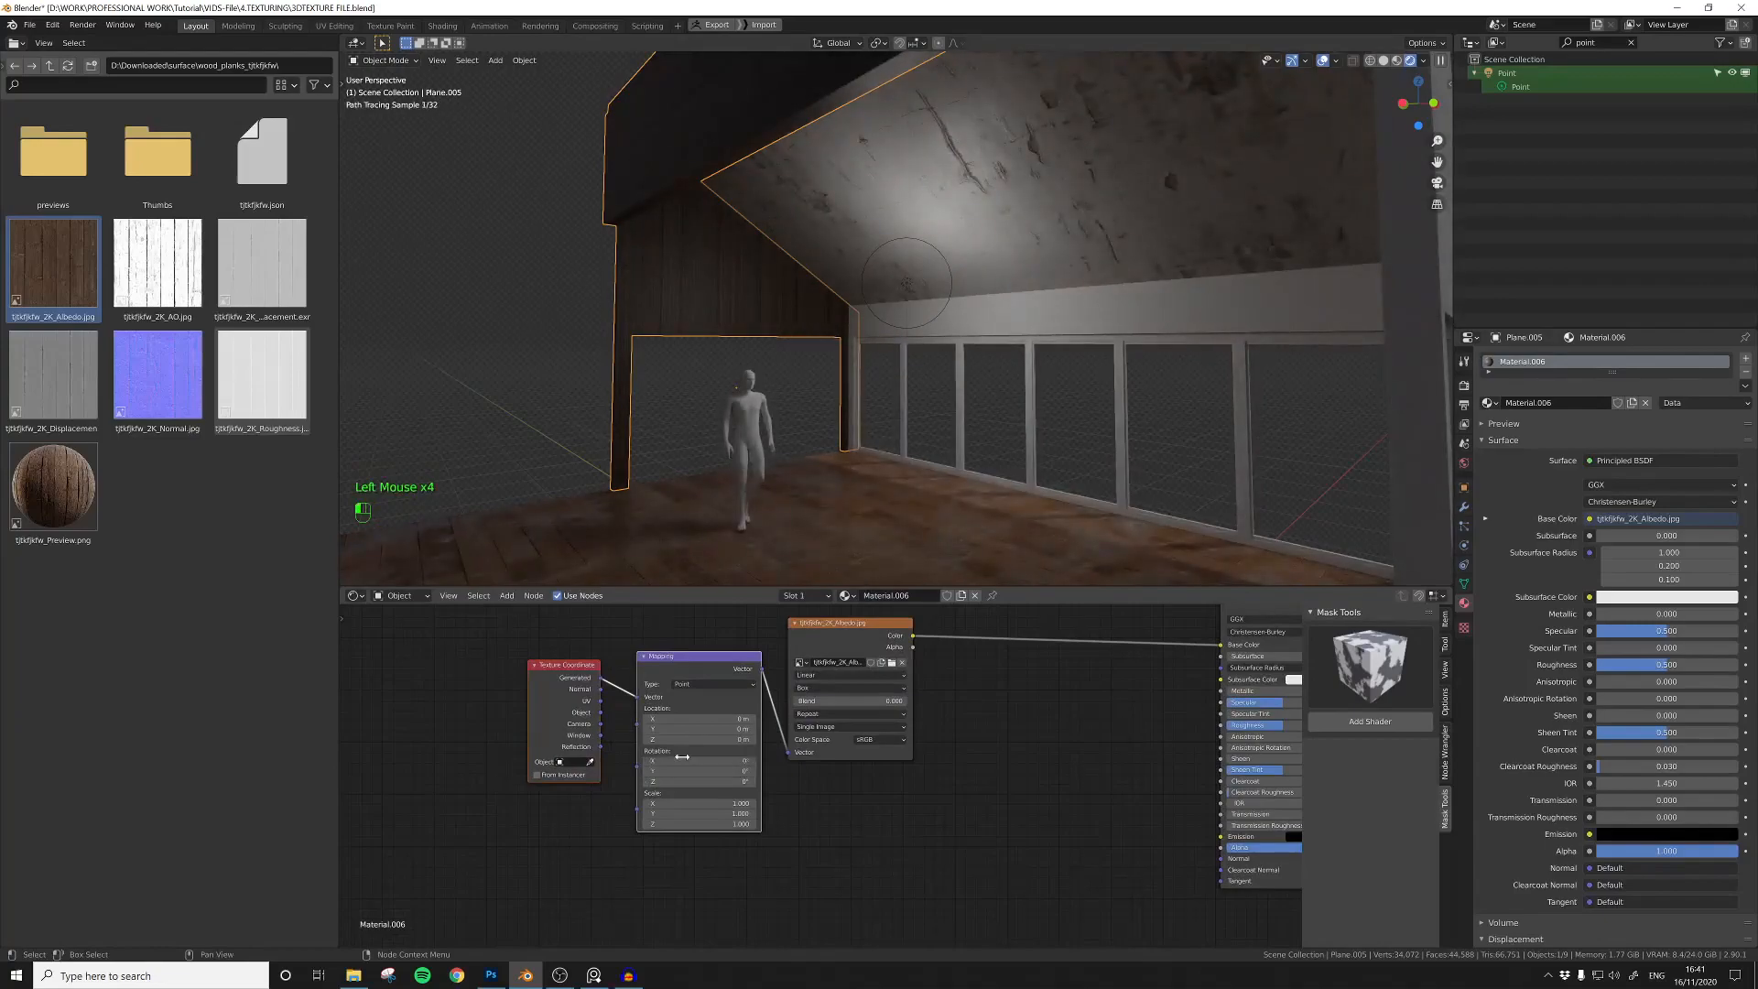
click(817, 687)
click(811, 711)
drag(659, 772, 680, 772)
middle_drag(967, 826, 1038, 824)
Step: Add a Value node, connect it to the plank texture's Mapping Scale and set it to 2
click(617, 829)
key(shift+a)
click(616, 827)
text(val)
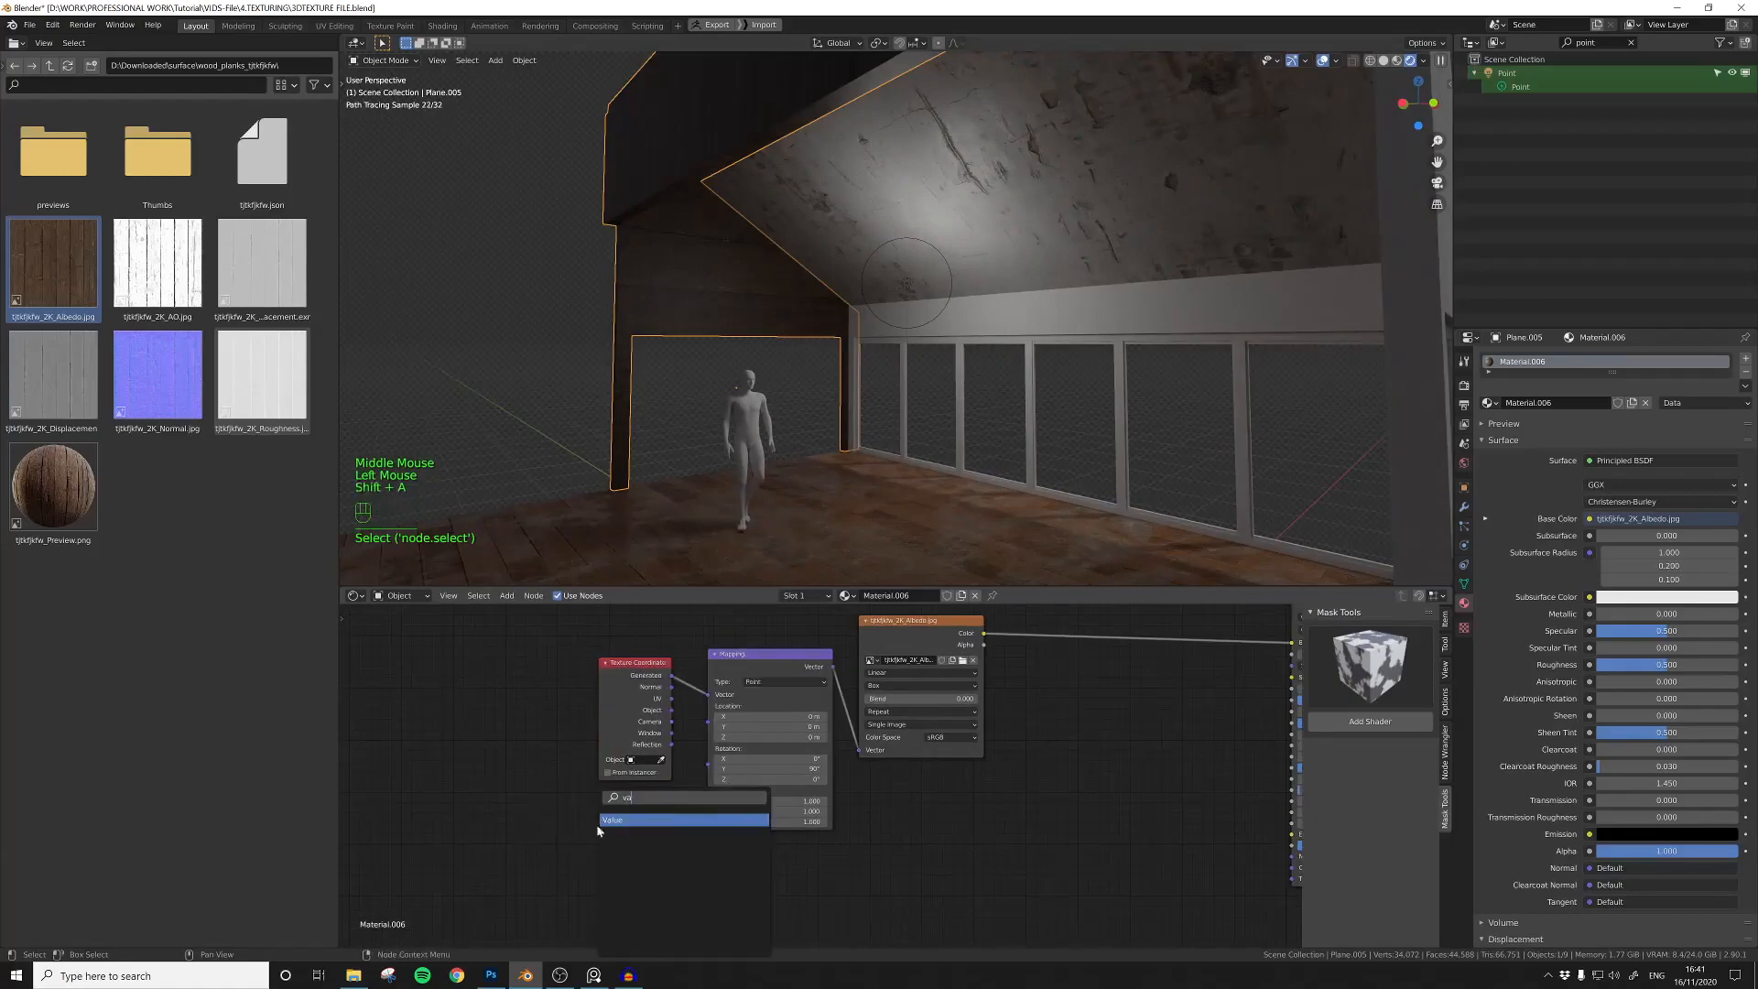
key(Return)
click(542, 819)
drag(612, 835, 707, 807)
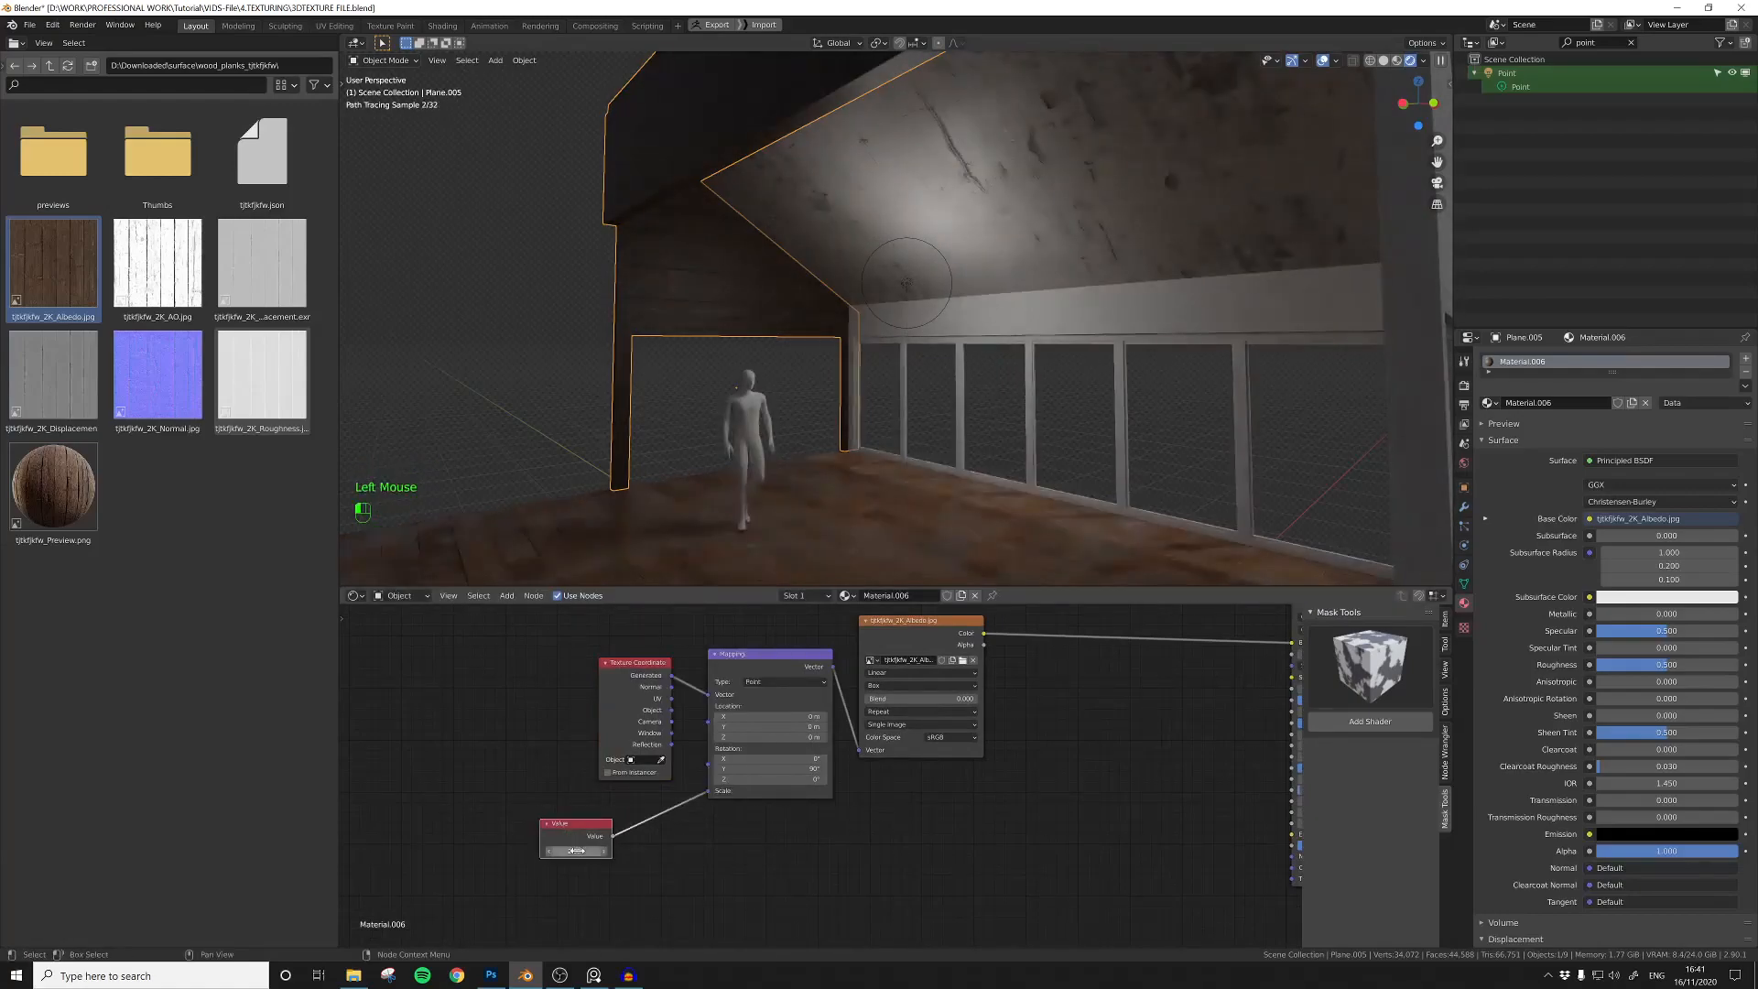
scroll(788, 359, down, 2)
middle_drag(788, 359, 776, 312)
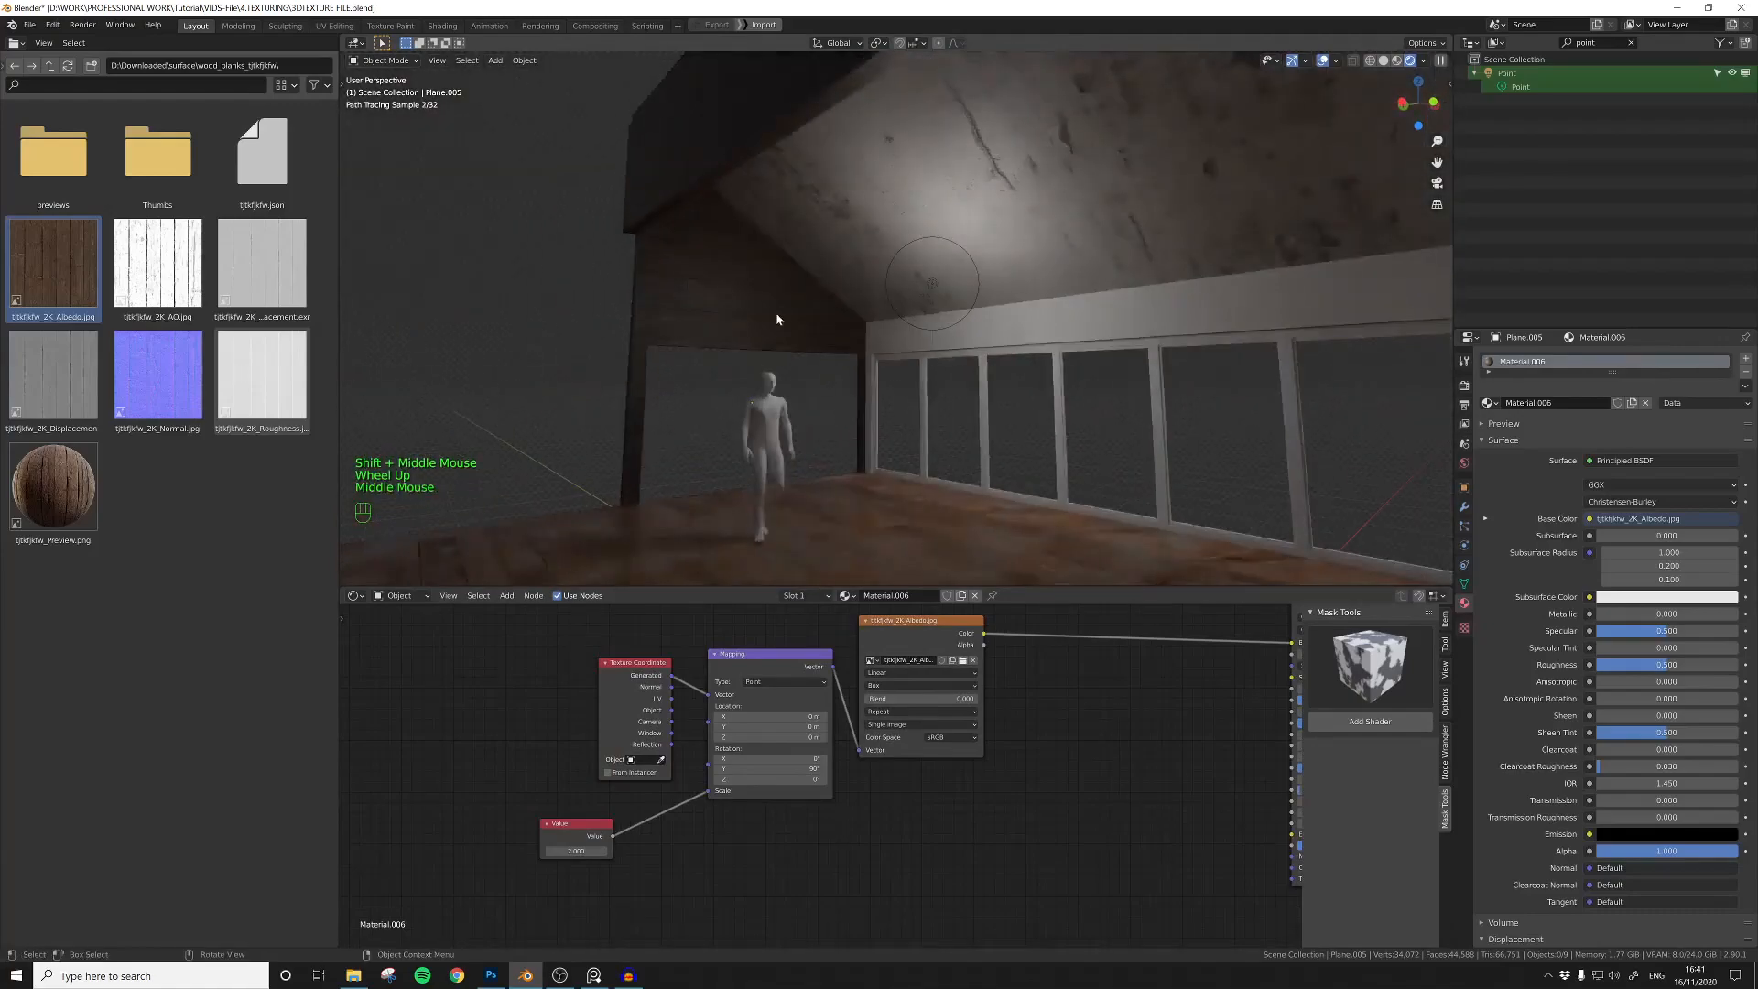
Step: Select the gable wall and lower its plank material's Specular to about 0.094
click(777, 311)
middle_drag(1071, 677, 706, 718)
scroll(950, 743, down, 1)
drag(950, 740, 907, 743)
middle_drag(756, 791, 875, 766)
click(876, 765)
scroll(875, 766, down, 3)
Step: Bring the plank roughness and normal images into the gable wall's node tree and arrange them below the albedo texture
drag(262, 375, 807, 824)
drag(710, 843, 379, 636)
drag(593, 694, 457, 670)
drag(847, 829, 604, 767)
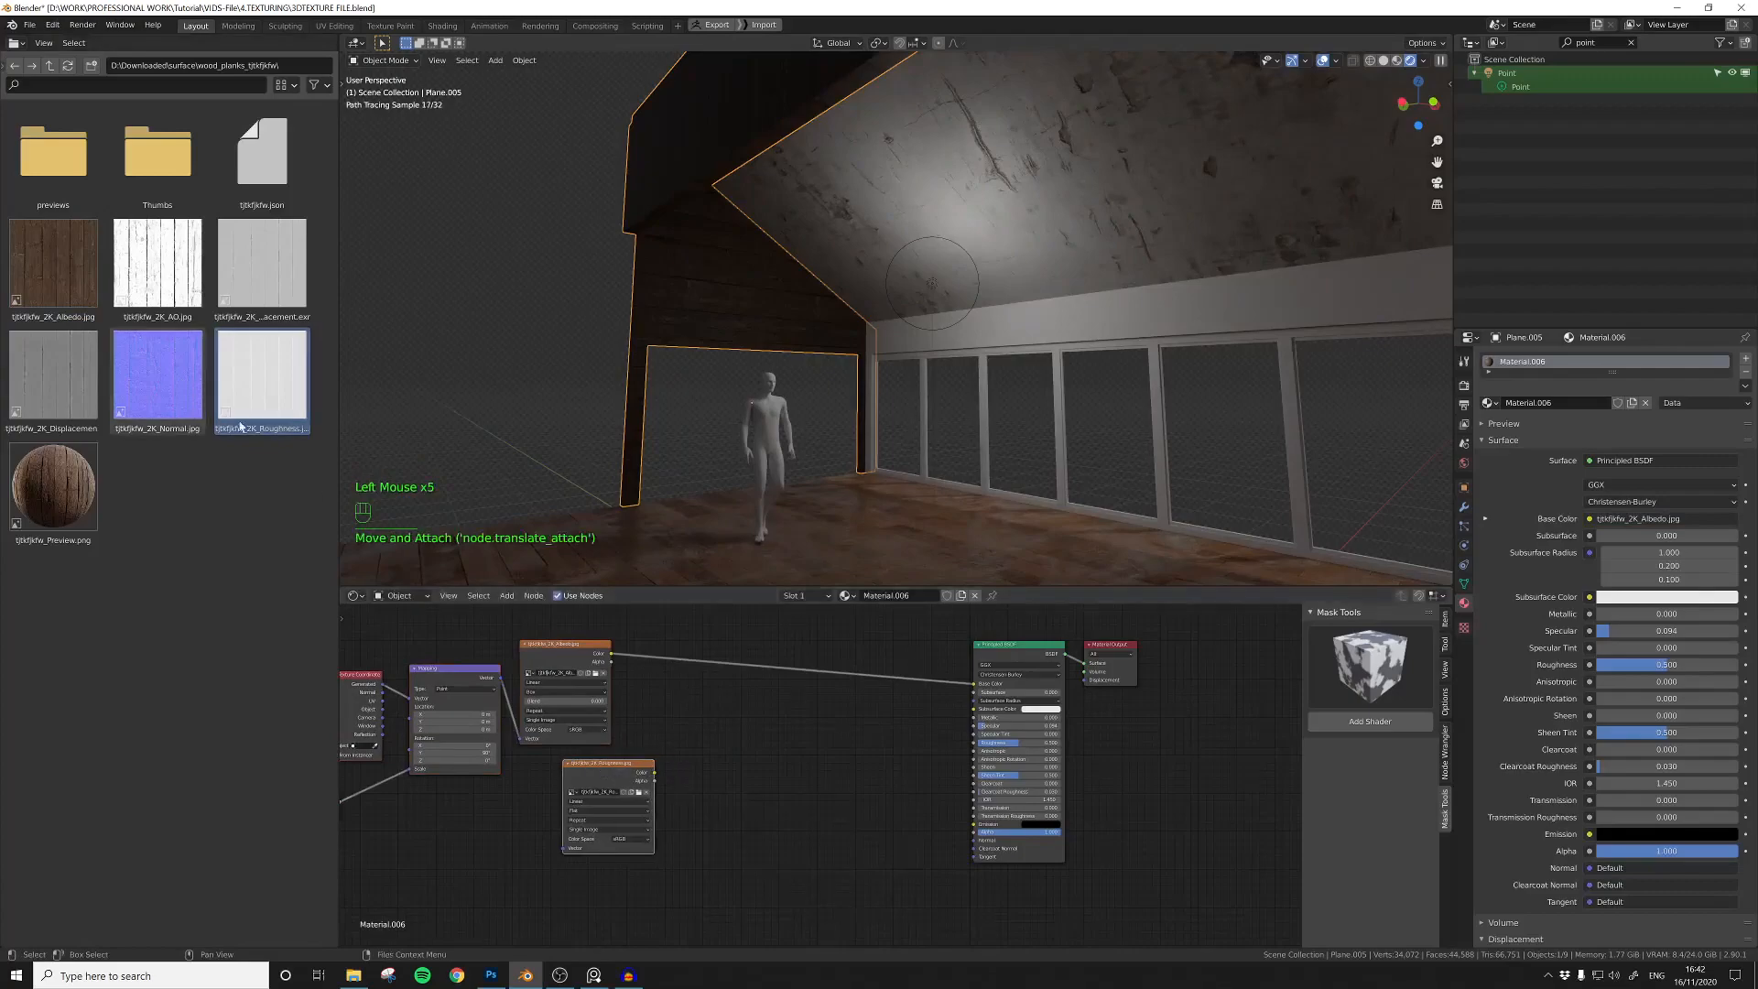
drag(176, 380, 750, 863)
middle_drag(814, 915, 736, 846)
click(743, 907)
Step: Route the normal image through a new Normal Map node into the shader's Normal and connect the Mapping node to the new textures
key(shift+a)
drag(714, 801, 774, 753)
text(no)
click(791, 797)
middle_drag(675, 701, 954, 735)
drag(861, 904, 703, 641)
drag(778, 806, 854, 776)
Step: Add a ColorRamp node between the plank roughness image and the shader's Roughness input
middle_drag(1039, 688, 872, 718)
key(shift+a)
click(873, 718)
text(col)
click(914, 750)
click(882, 728)
drag(837, 768, 767, 738)
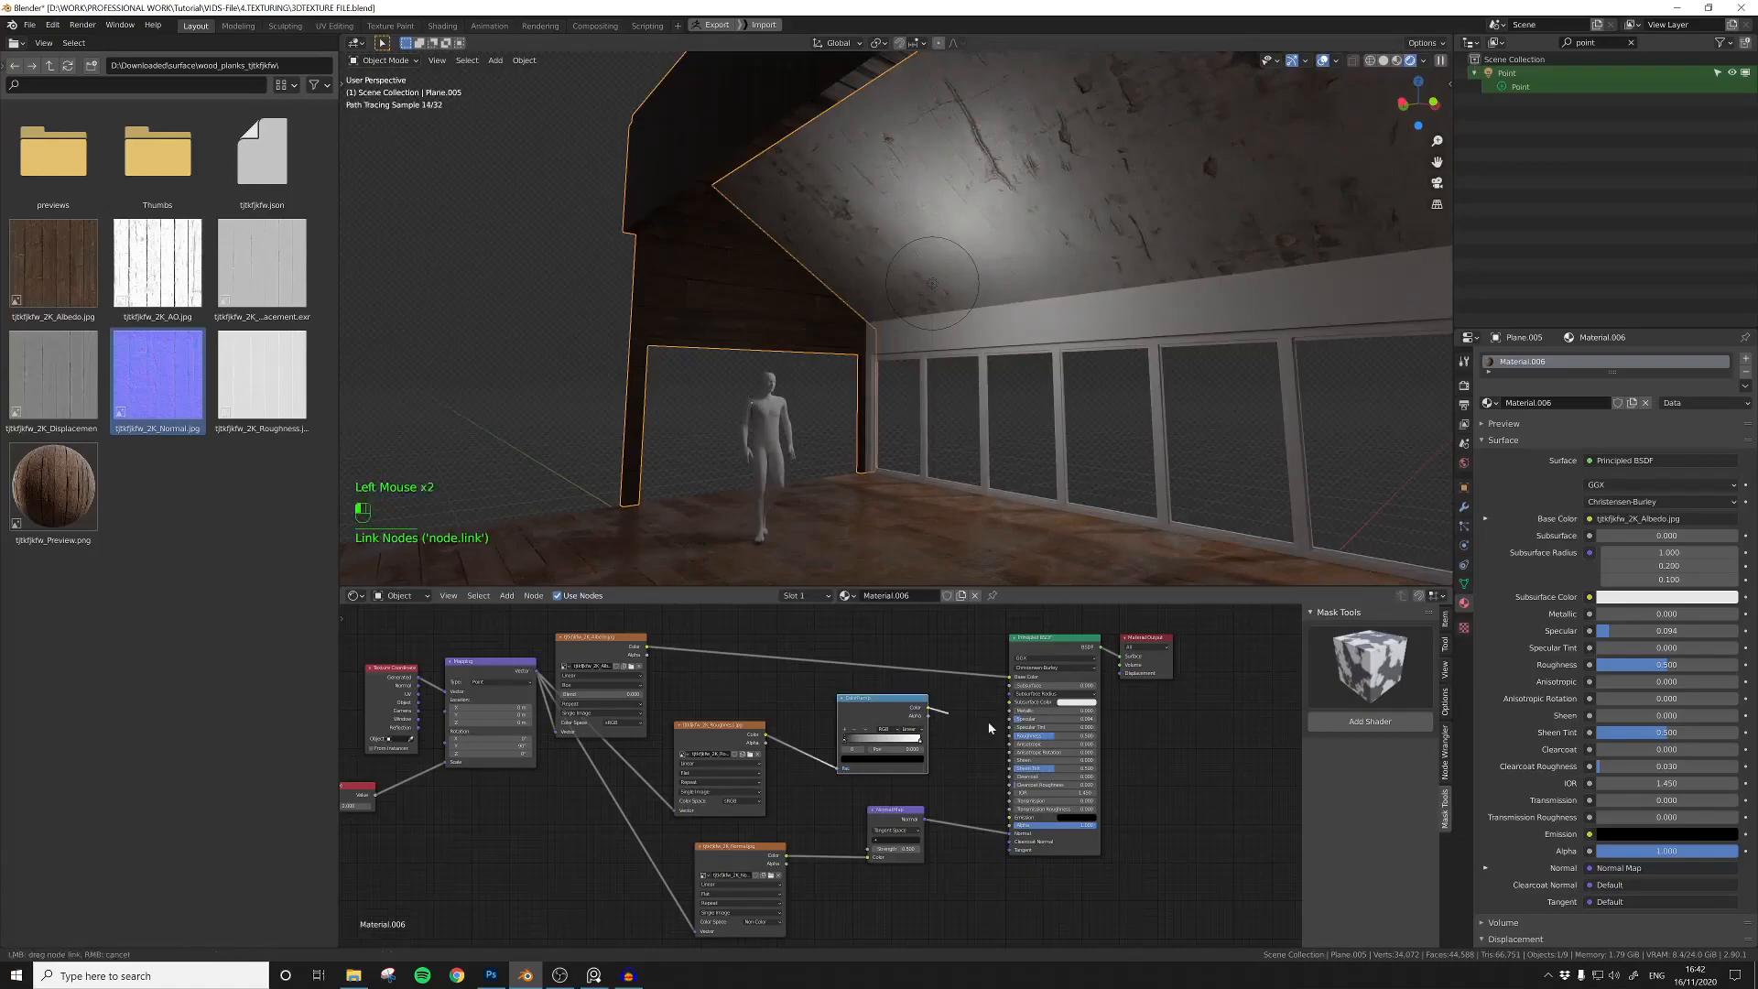
drag(928, 707, 1009, 735)
Step: Set the roughness image's color space to Non-Color and raise the ColorRamp's contrast by bringing its black stop close to the white stop
scroll(826, 767, up, 3)
click(721, 807)
click(729, 850)
middle_drag(804, 816, 728, 821)
click(774, 740)
ctrl+shift+click(774, 740)
drag(774, 740, 864, 738)
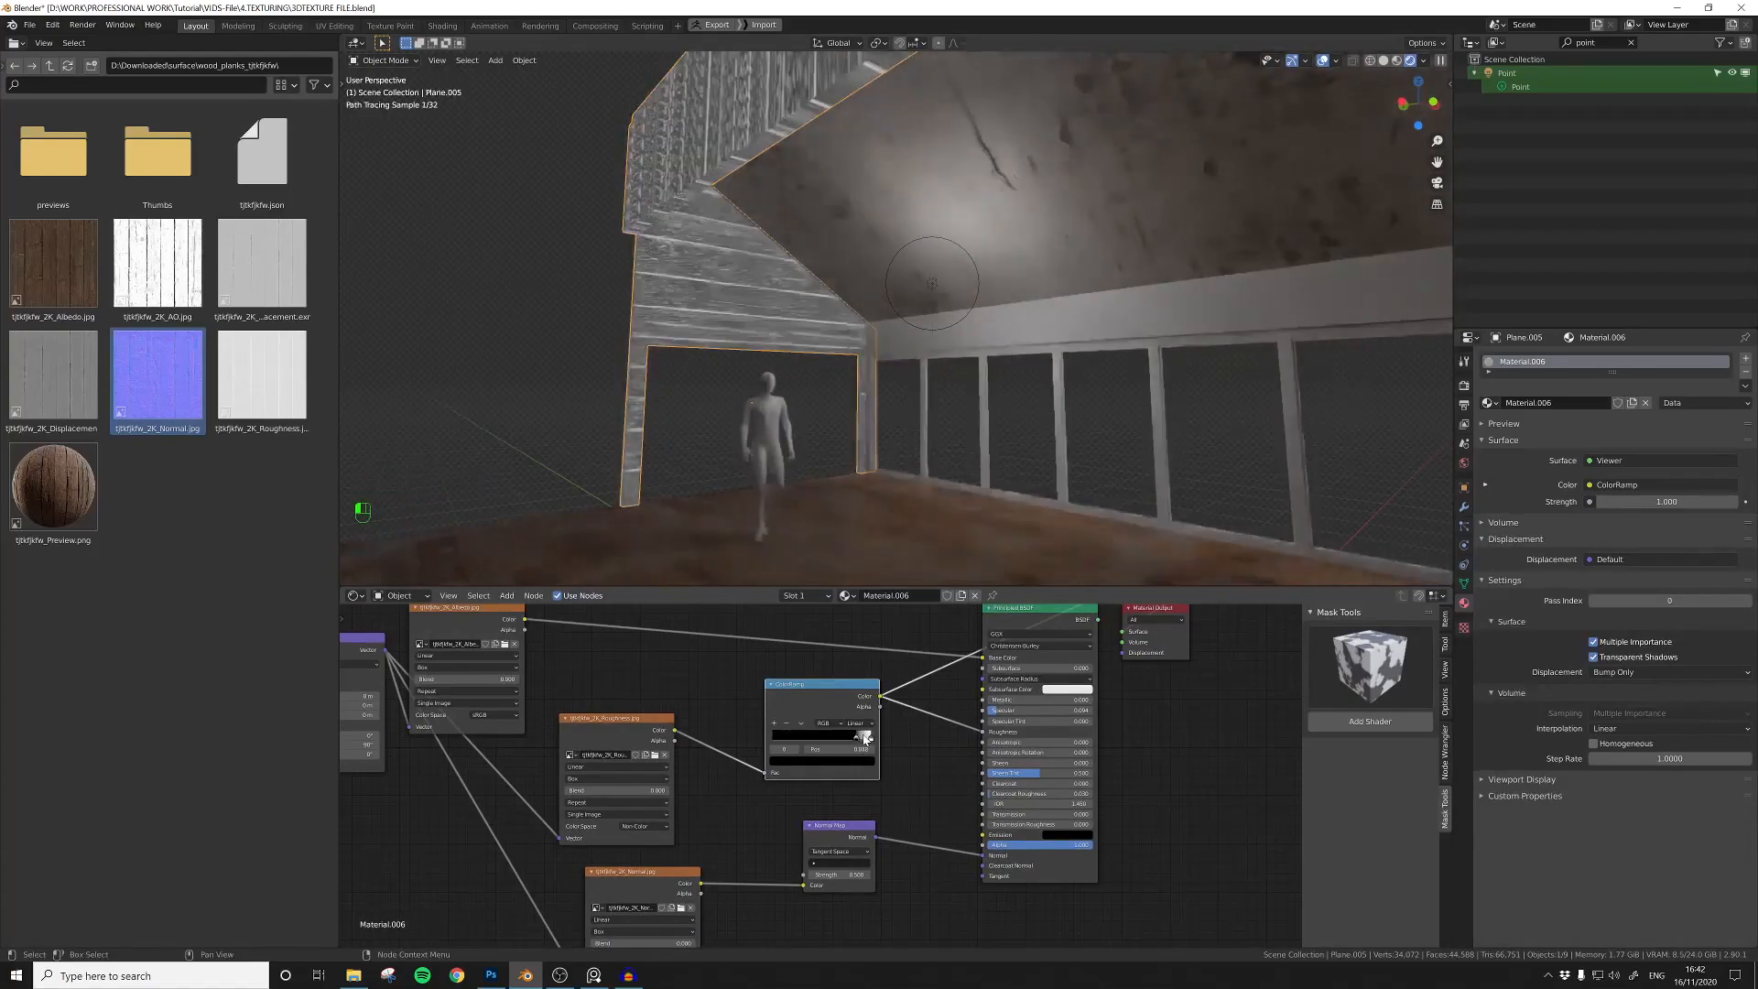
click(867, 739)
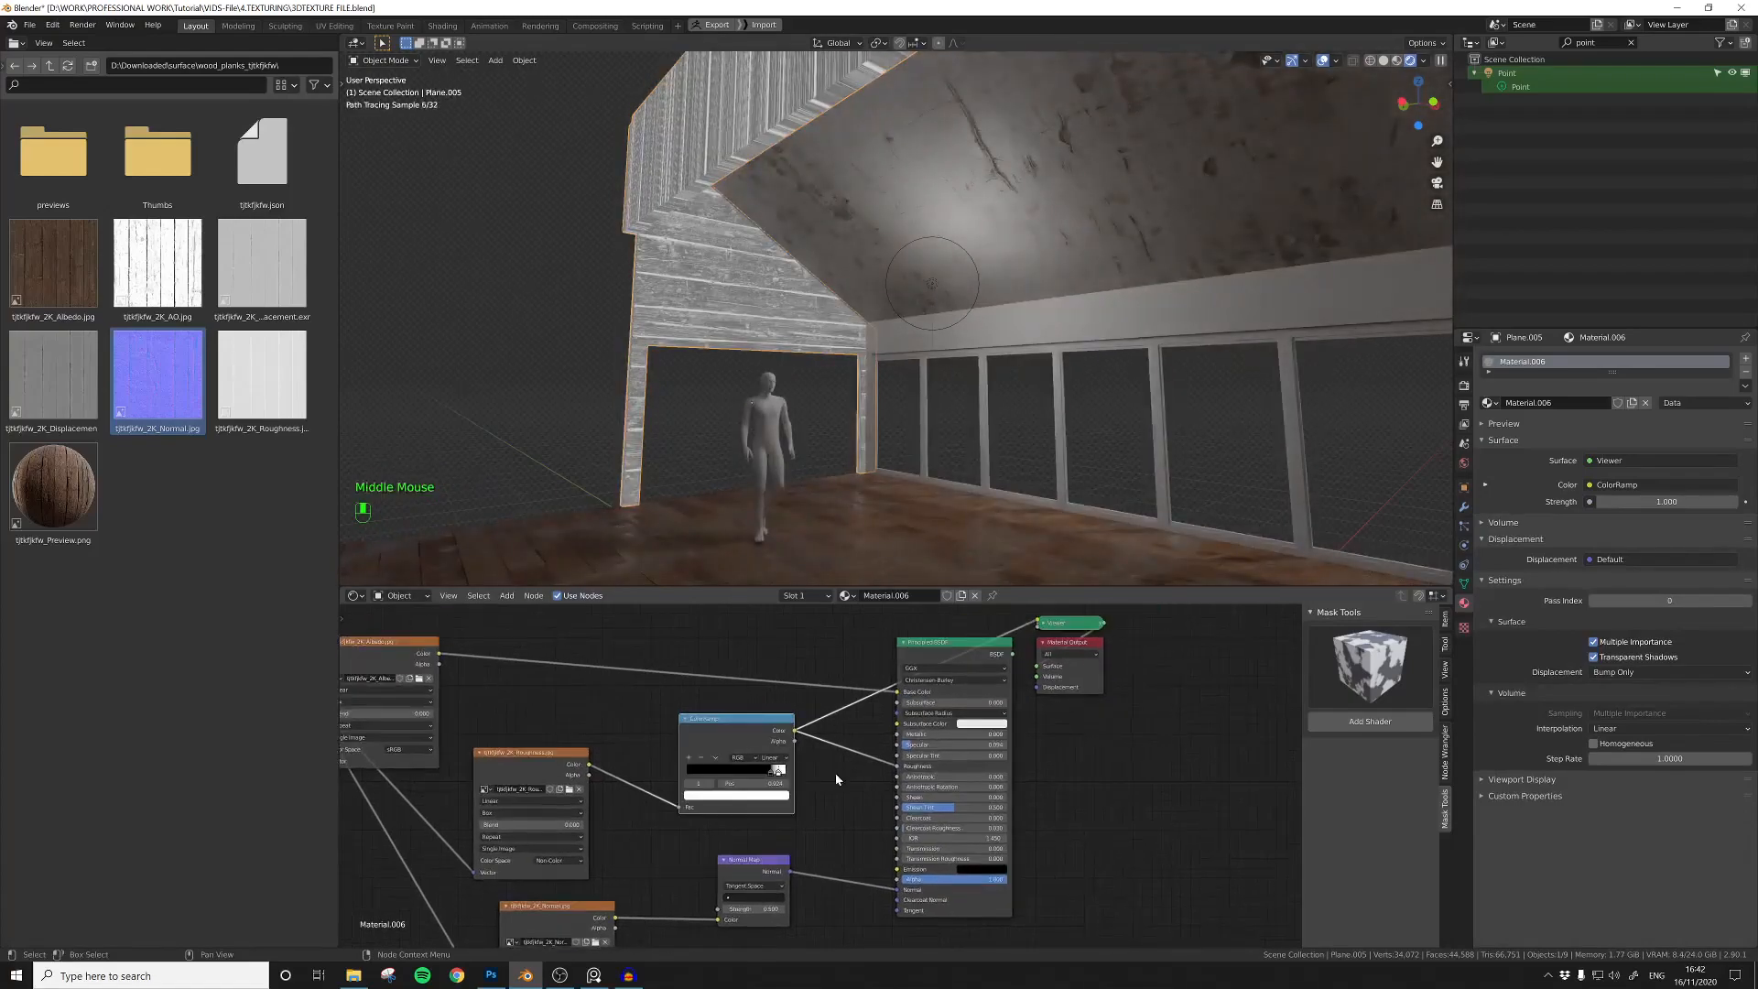
Step: Move the point light along Y toward the gable wall and adjust its height along Z
double_click(931, 283)
key(g)
key(y)
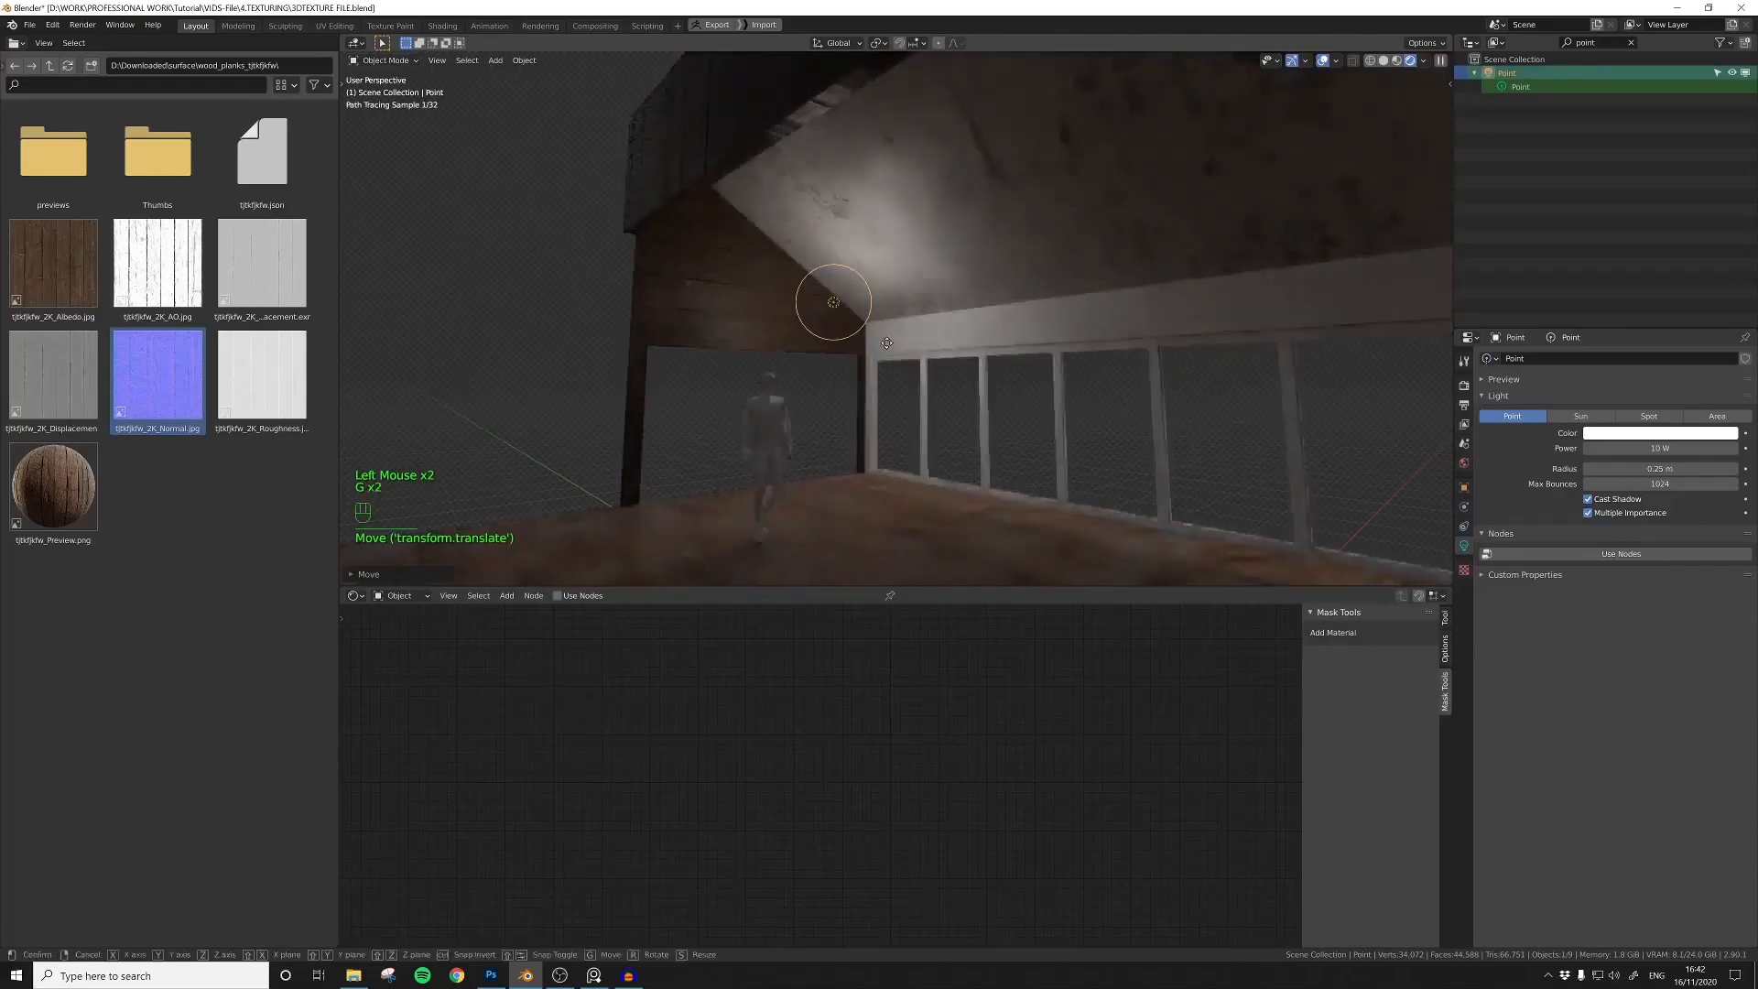
key(z)
click(885, 283)
click(884, 283)
Step: Select the gable wall and move its Material Output node further away from the Principled BSDF
click(750, 330)
middle_drag(1124, 771, 919, 712)
scroll(1068, 729, down, 5)
click(934, 711)
drag(870, 623, 1047, 668)
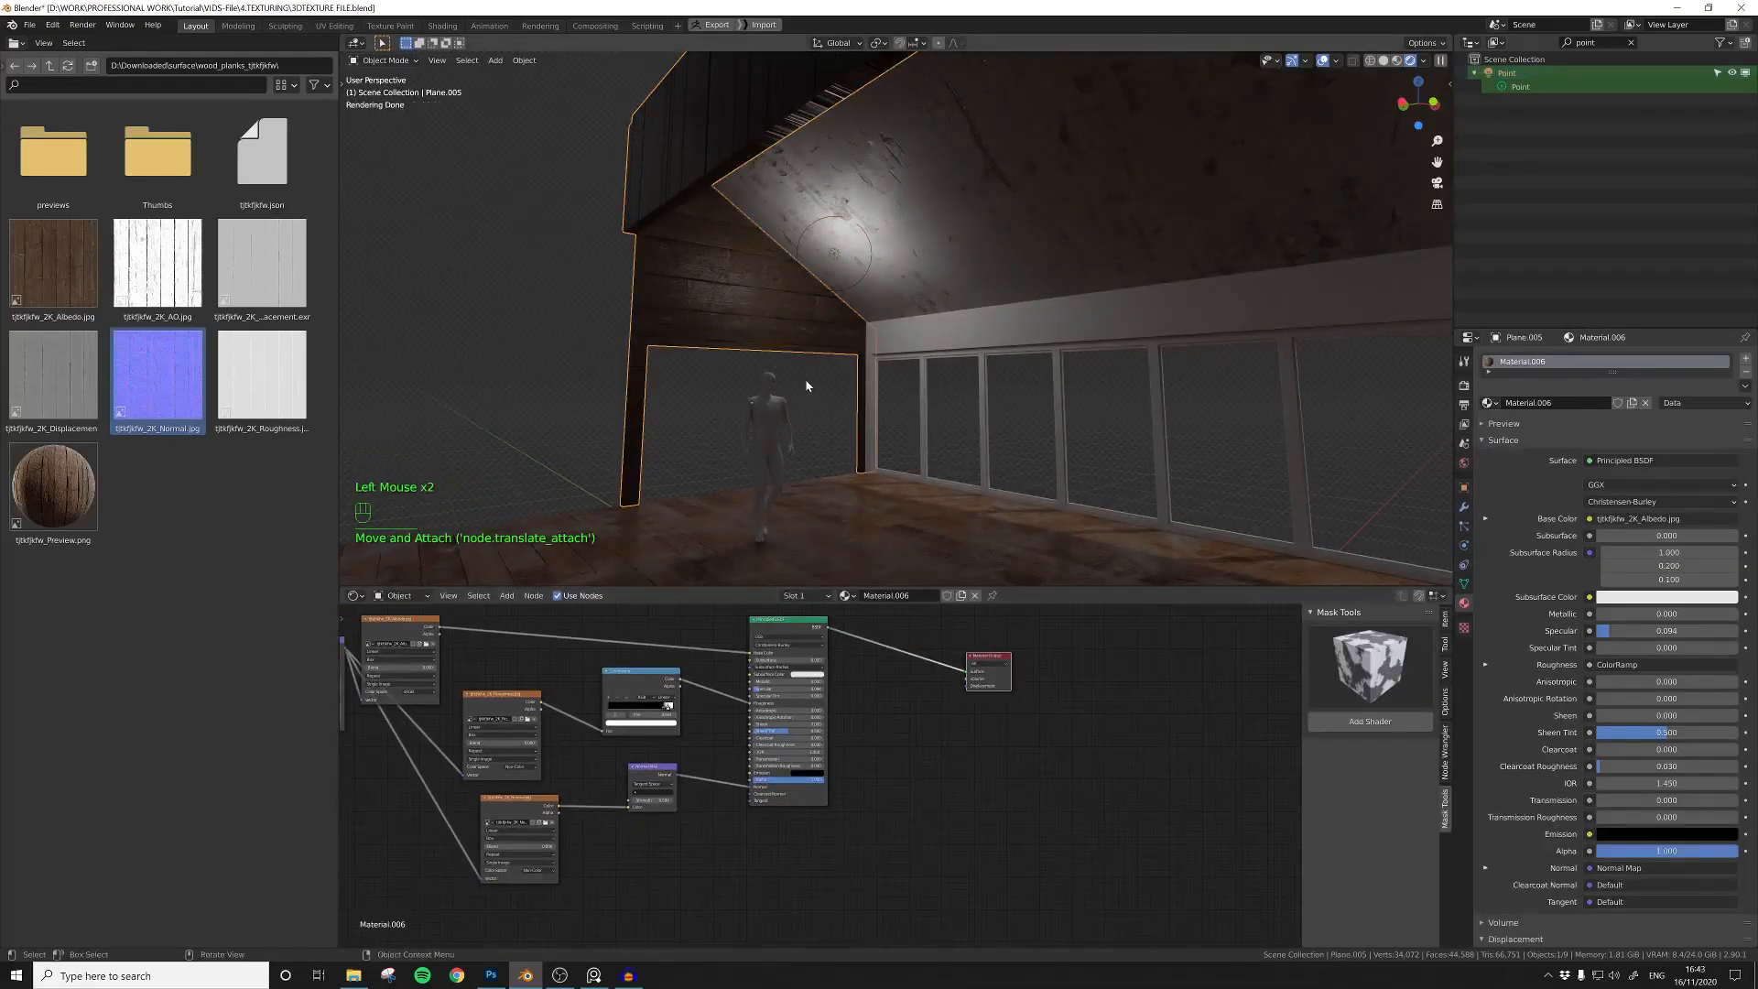
middle_drag(937, 733, 1010, 786)
Step: Link the gable wall's plank material to the long wall above the windows and select that wall
click(942, 331)
shift+click(786, 327)
key(ctrl+l)
click(761, 360)
click(943, 337)
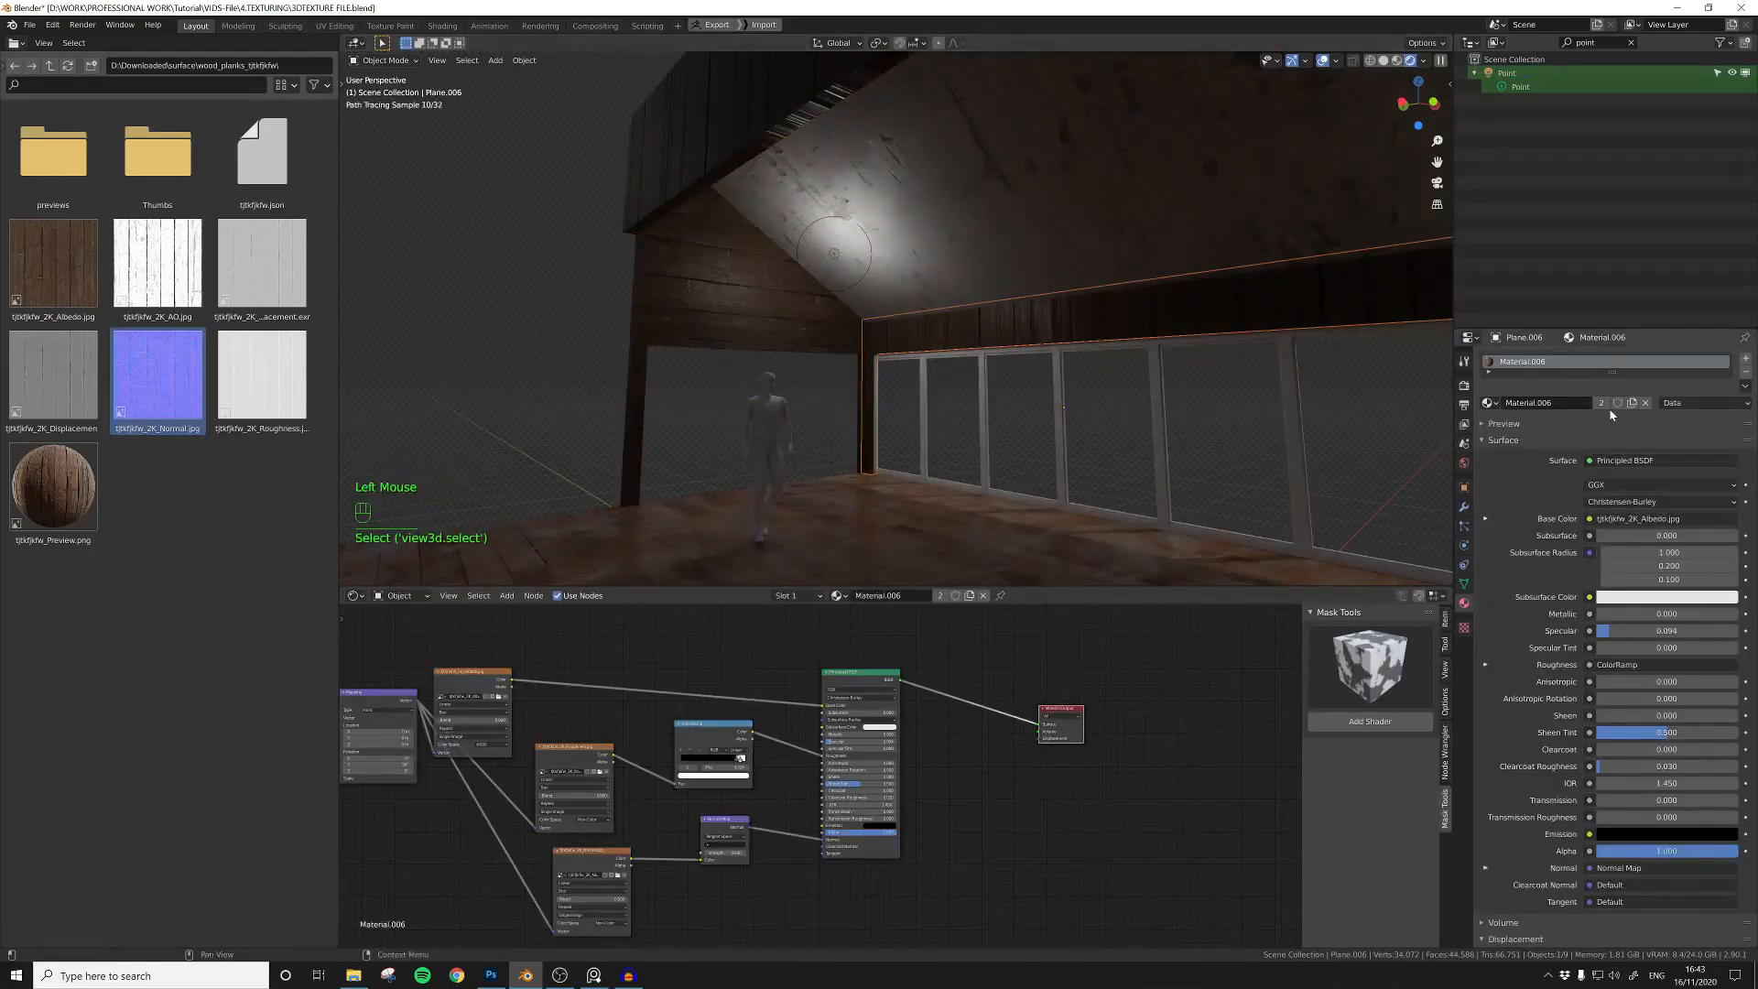
Step: Make the window wall's plank material single-user, rotate its mapping 90° on X and set the scale Value to 1
click(1606, 403)
middle_drag(717, 655, 1006, 651)
scroll(1006, 651, up, 5)
middle_drag(518, 812, 792, 780)
scroll(831, 766, up, 3)
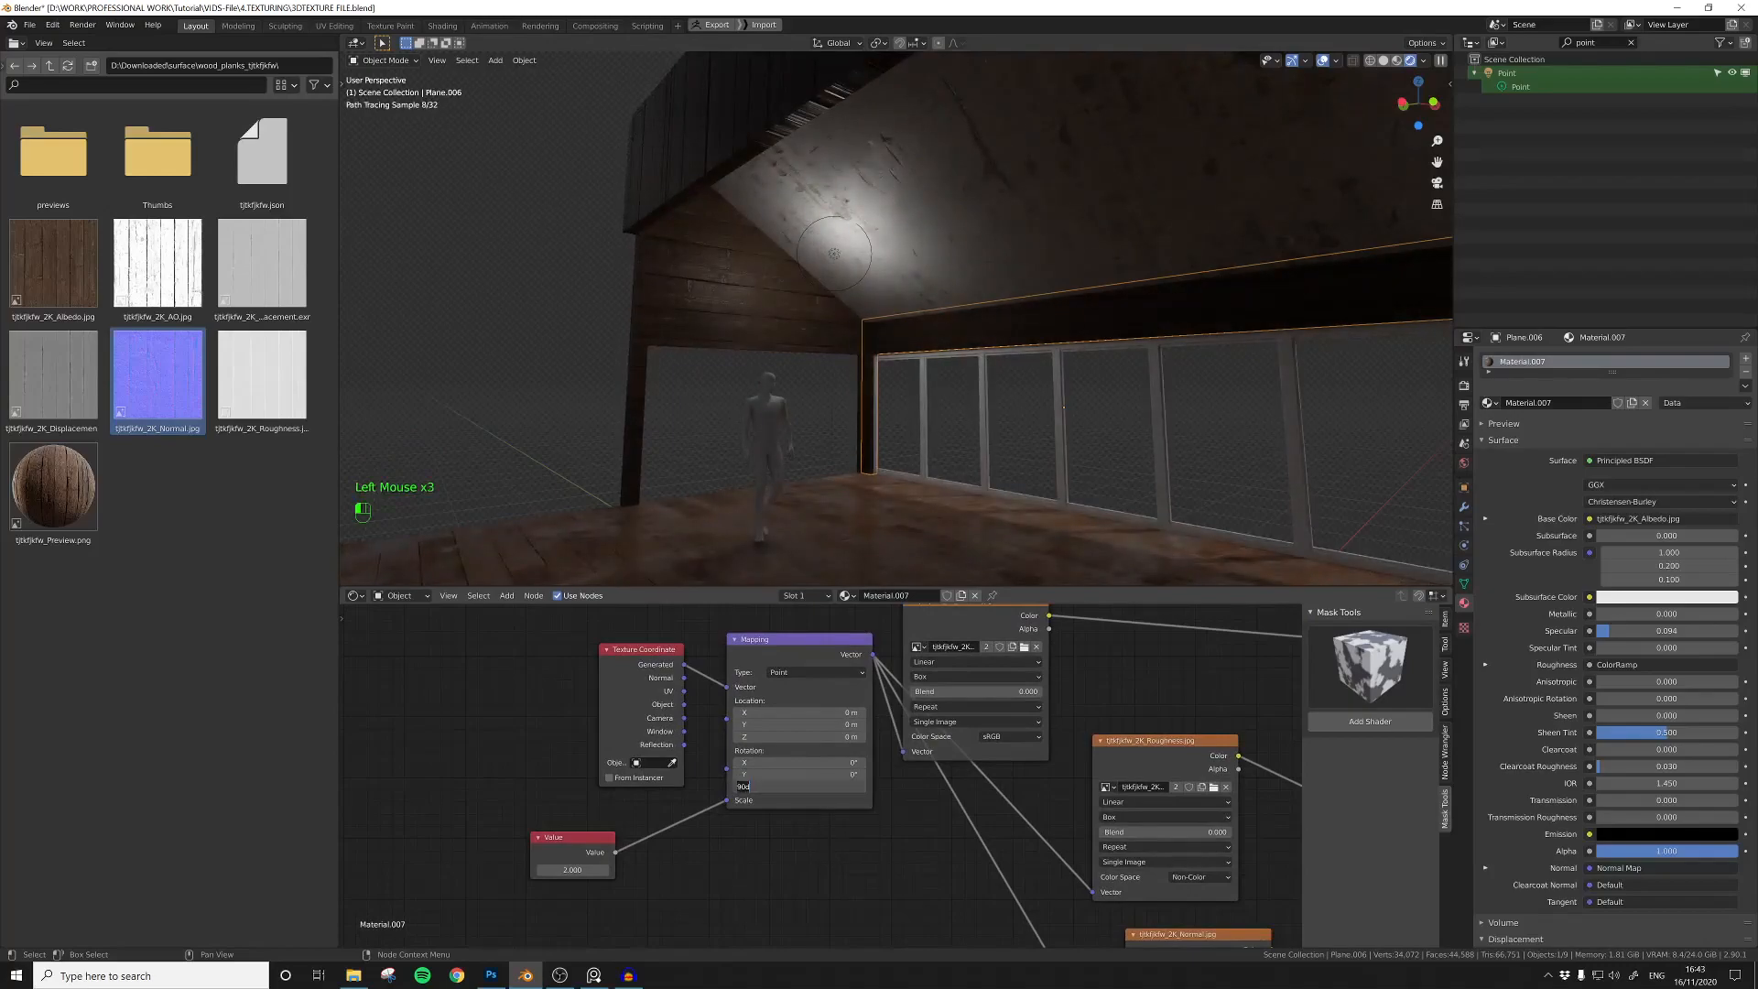
key(Return)
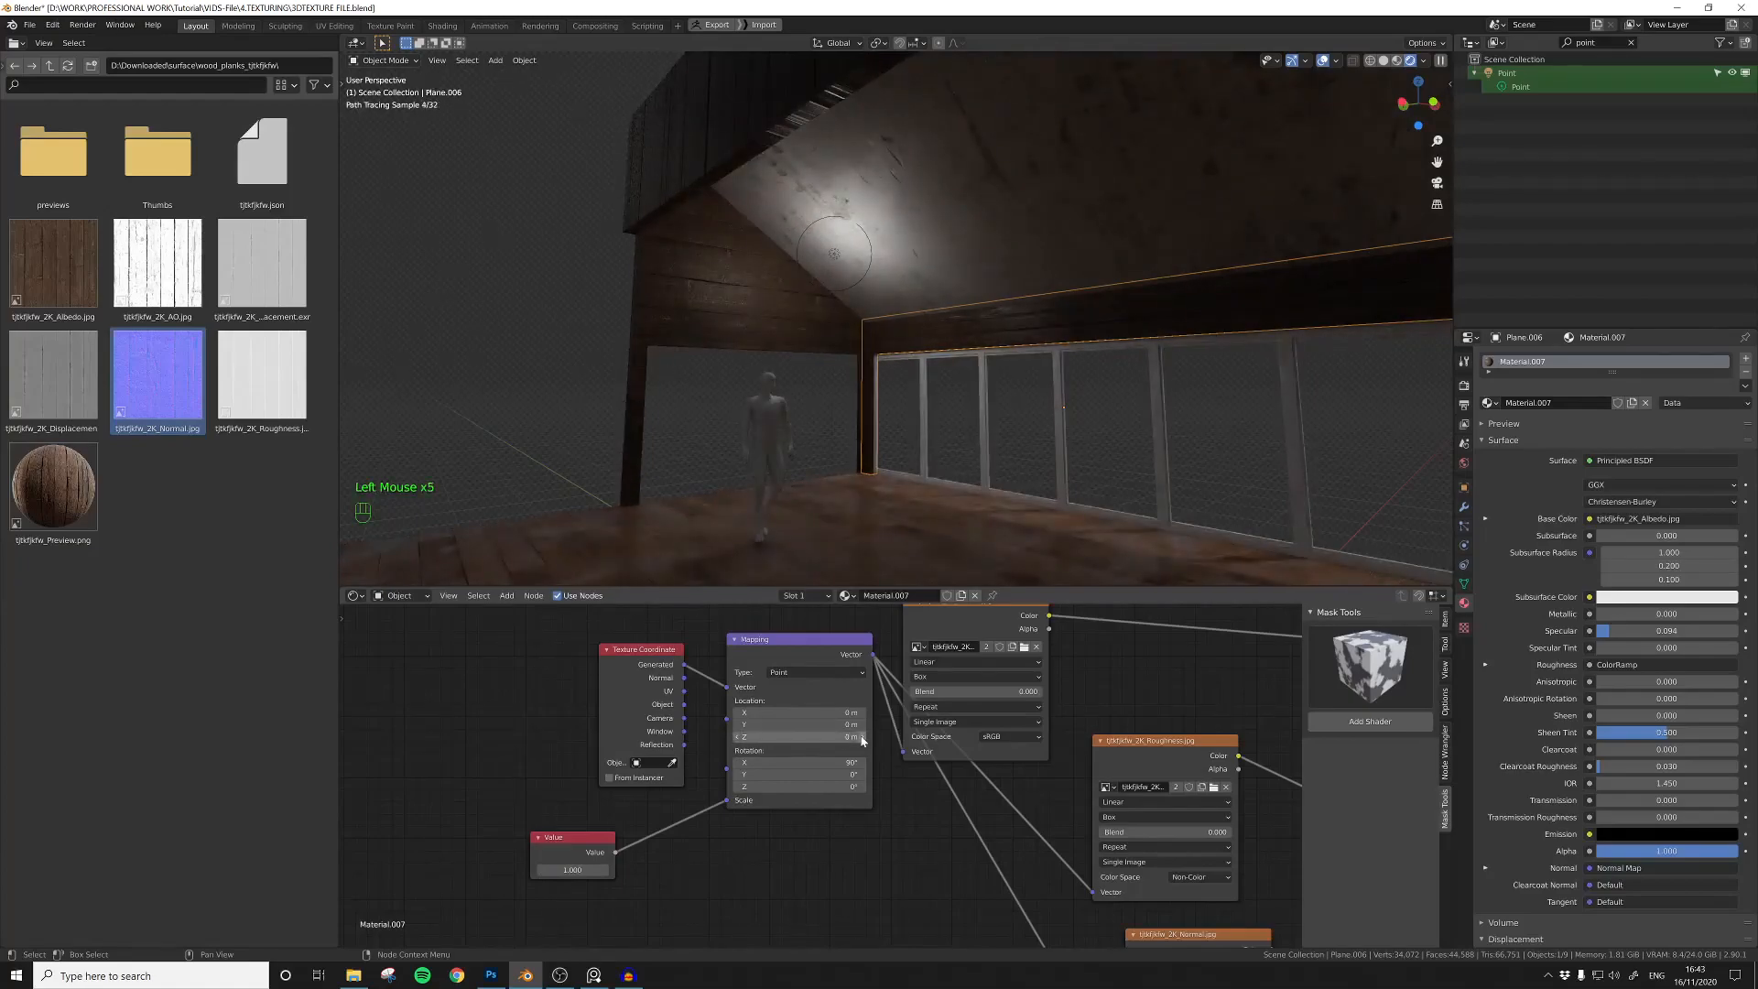
Step: Link the gable wall's plank material to the opposite gable wall and select that wall
mouse_move(1013, 424)
shift+middle_down()
mouse_move(1057, 442)
mouse_move(1002, 414)
shift+middle_up()
scroll(1056, 726, down, 5)
scroll(902, 712, down, 2)
middle_drag(1056, 726, 876, 710)
scroll(875, 711, up, 1)
click(894, 385)
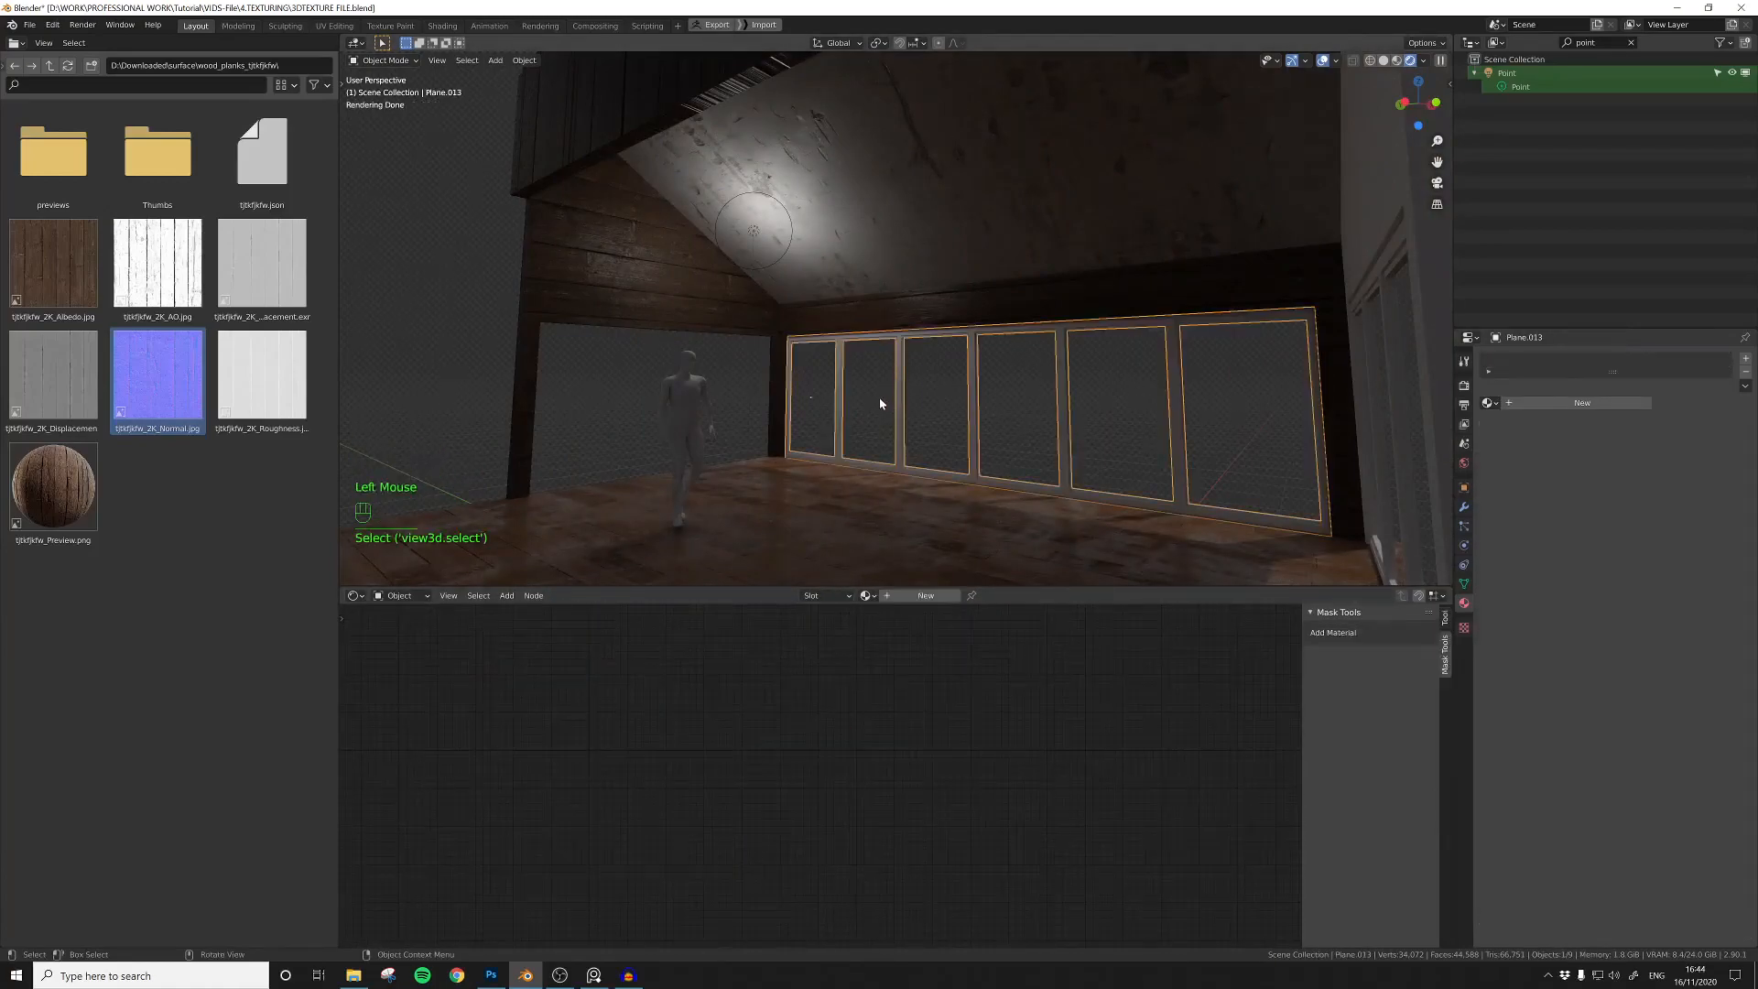
shift+click(612, 274)
key(ctrl+l)
click(629, 283)
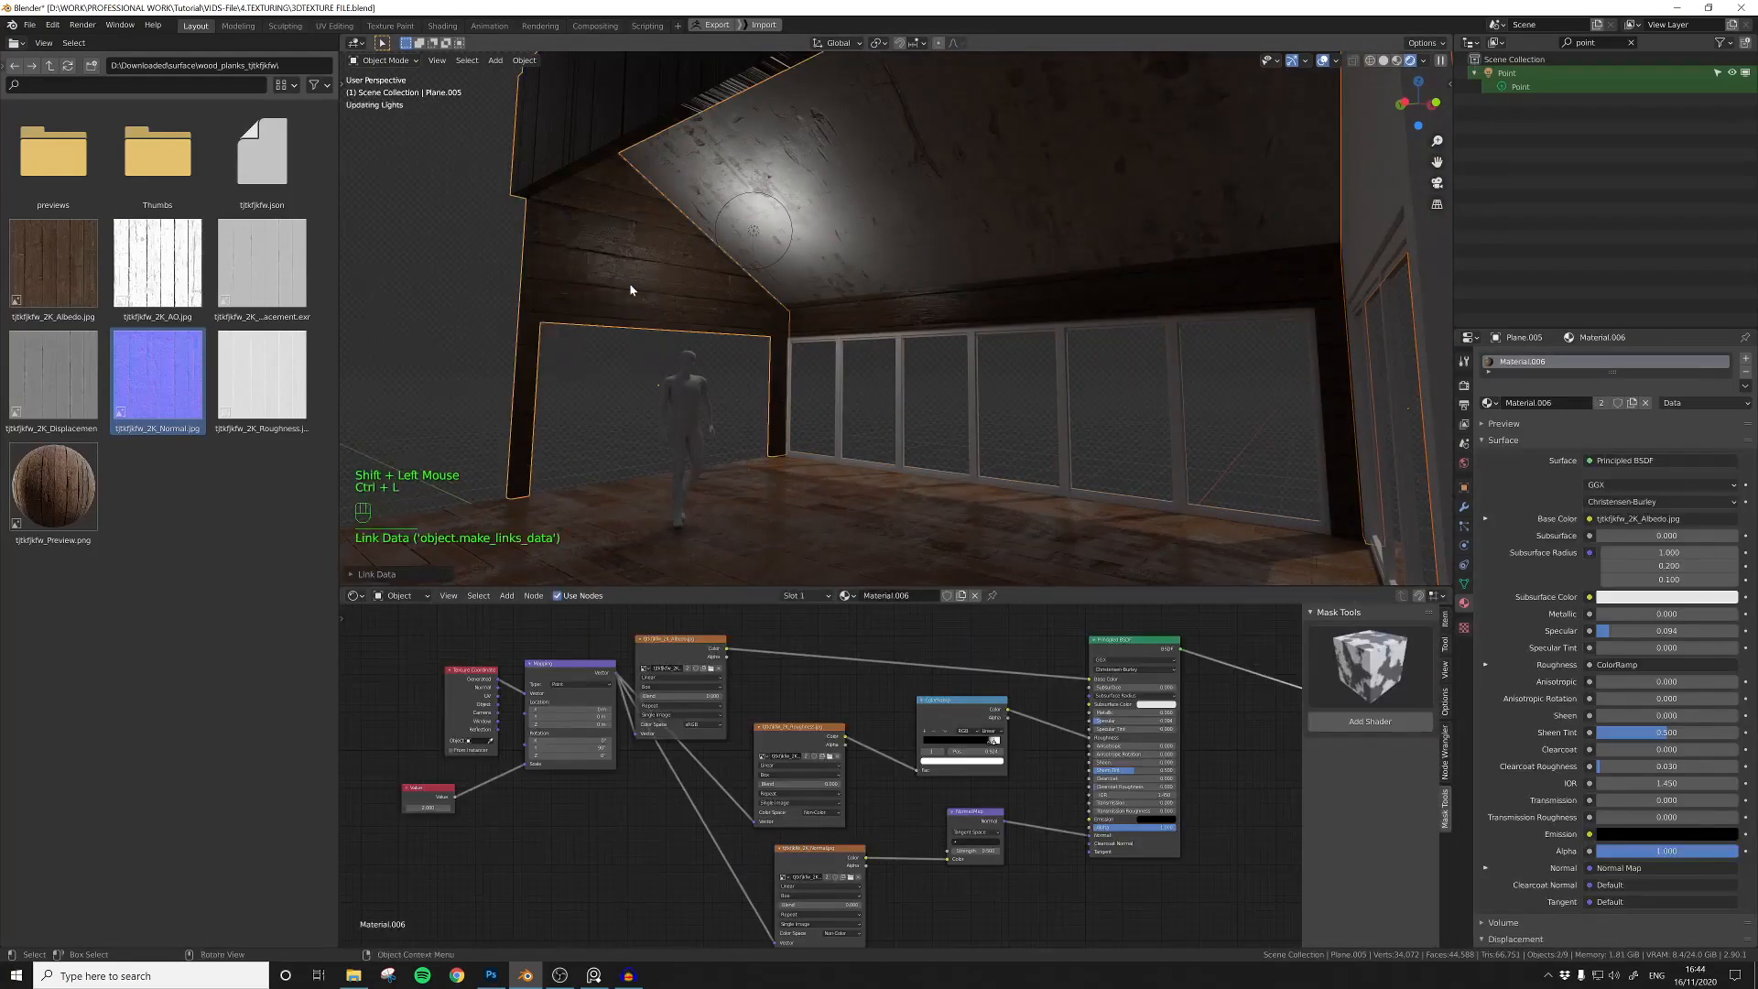
click(1259, 266)
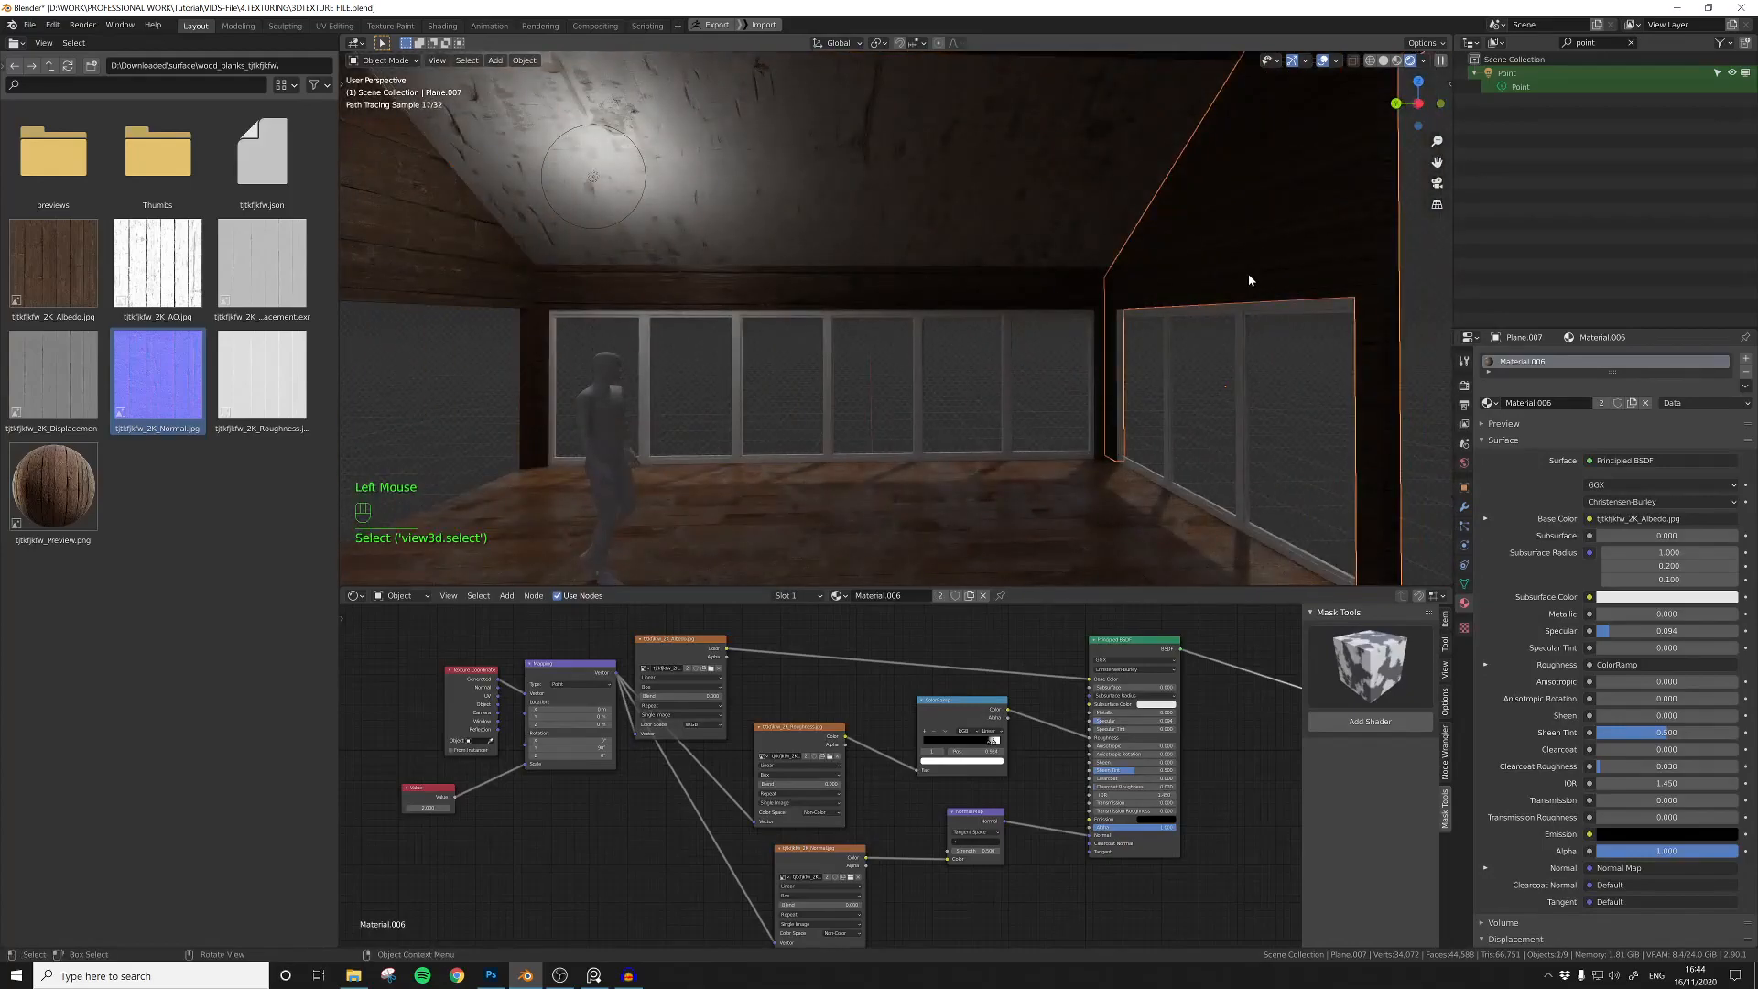